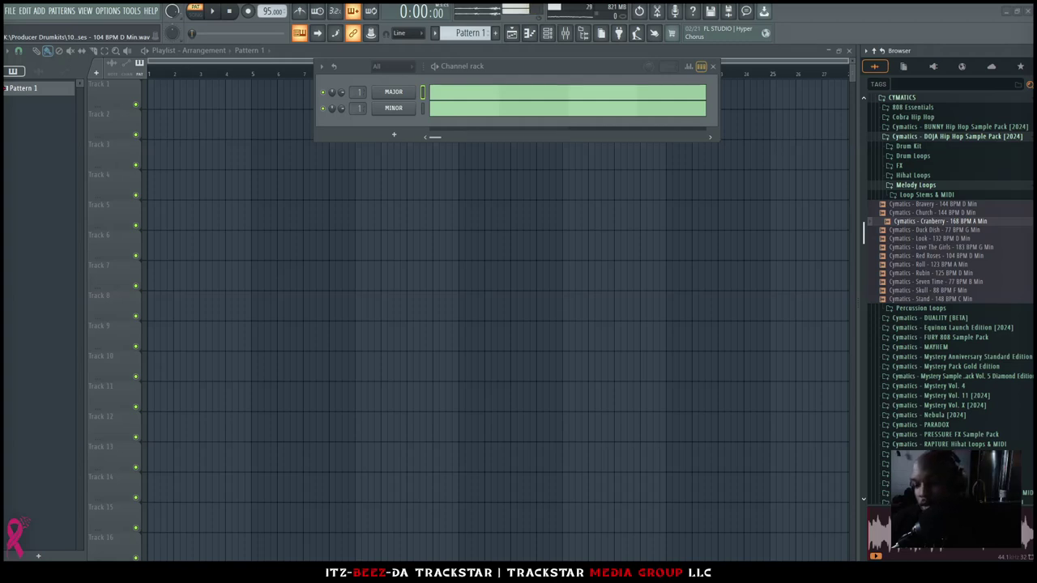
Preview several melody loops in the DOJA Hip Hop Sample Pack, including Duck Dish and Church
left_click(934, 236)
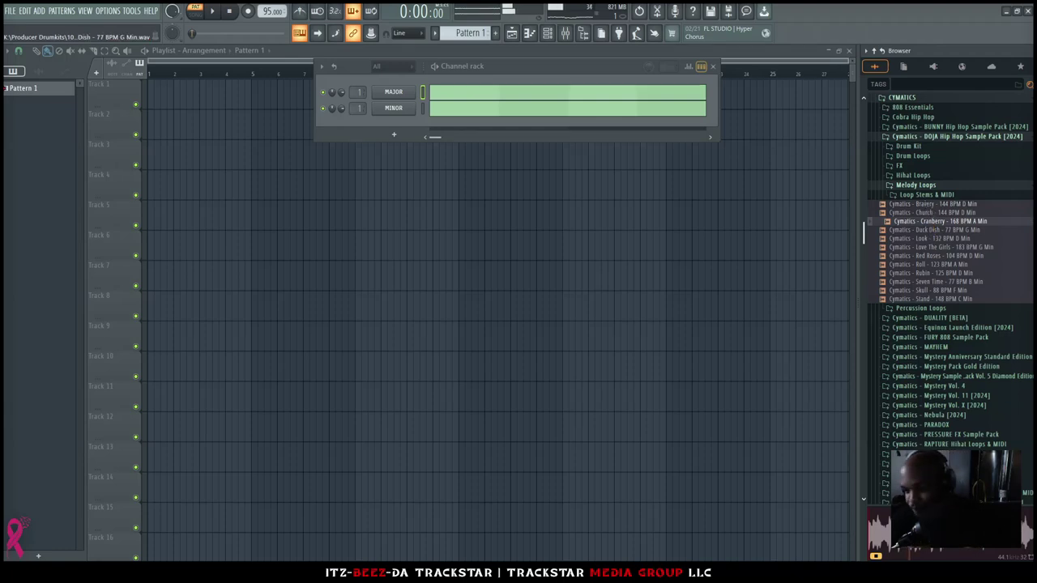
left_click(933, 214)
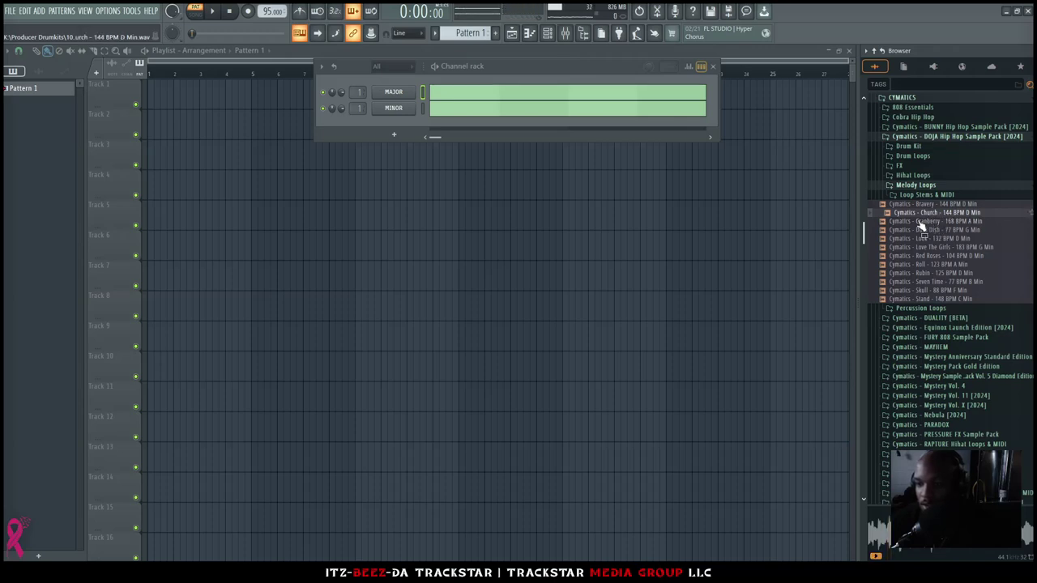
left_click(923, 222)
left_click(933, 214)
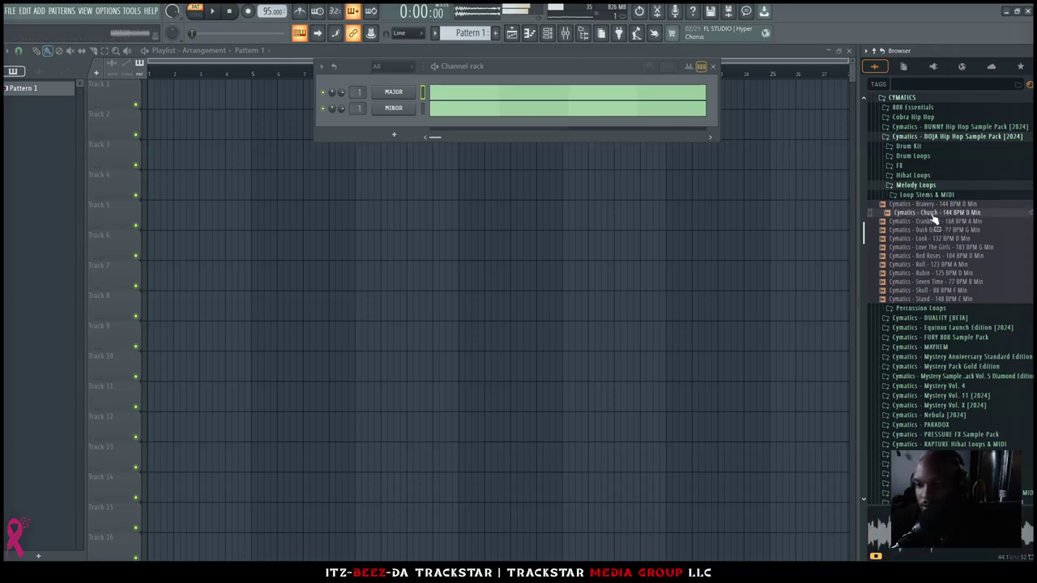
Expand the melody loops' Loop Stems & MIDI folder and open the Church - 144 BPM D Min stems
left_click(914, 157)
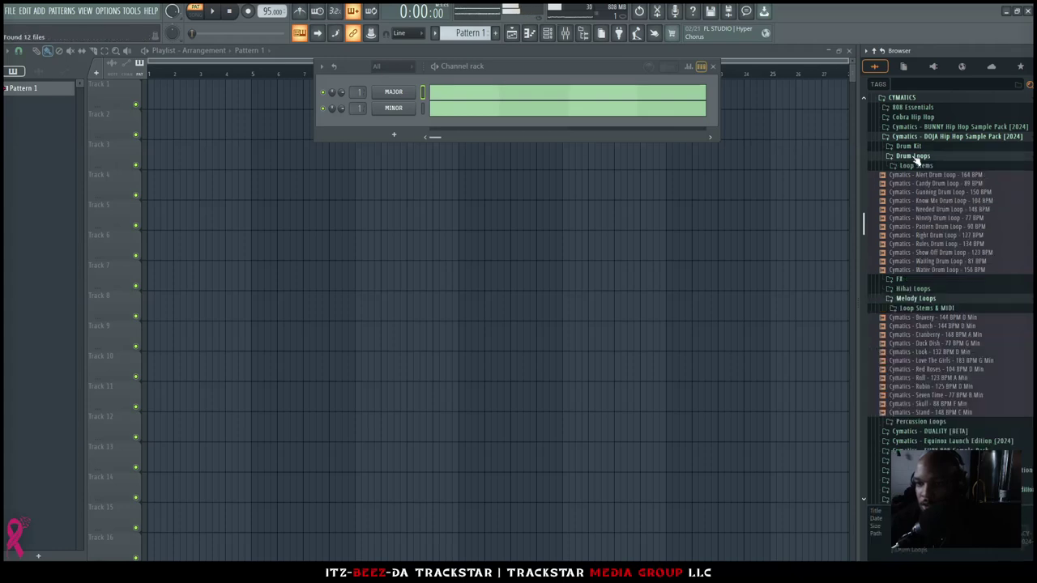
left_click(914, 157)
left_click(919, 195)
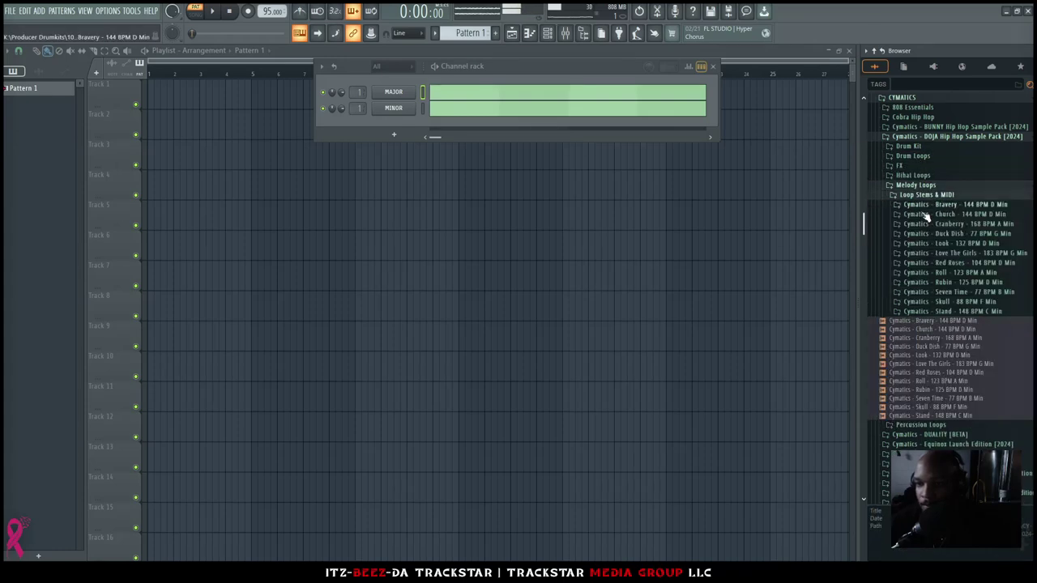
left_click(950, 215)
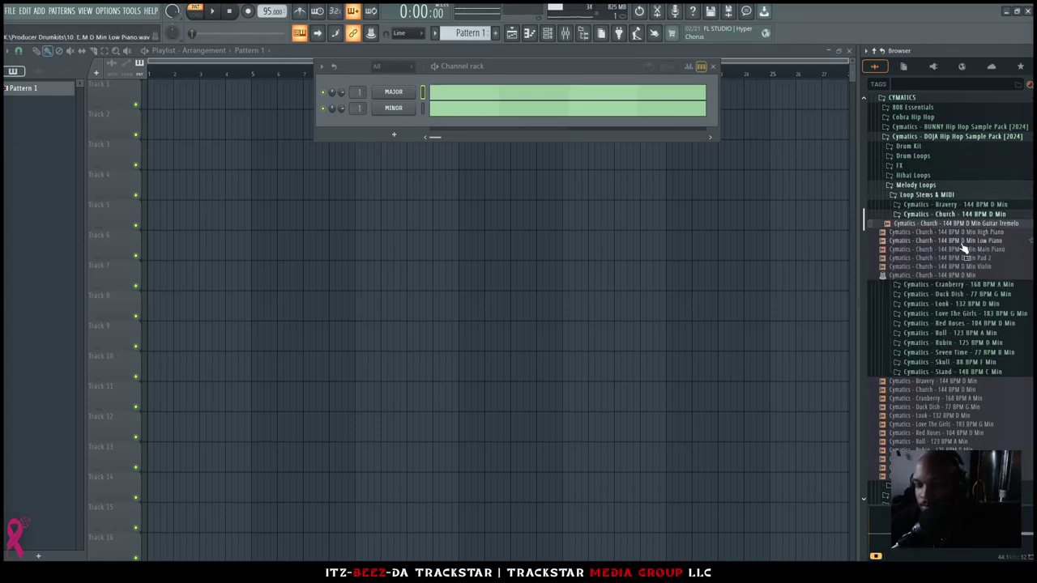
Audition the Church piano stems and place High Piano, Low Piano and Main Piano on playlist tracks 1 to 3, starting at bar 1
left_click(960, 234)
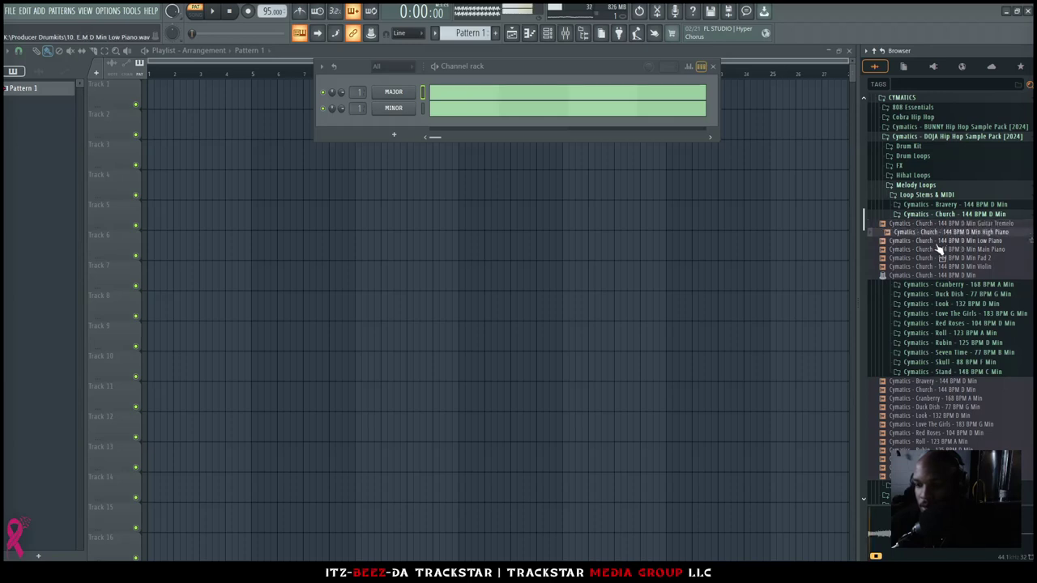
left_click(965, 241)
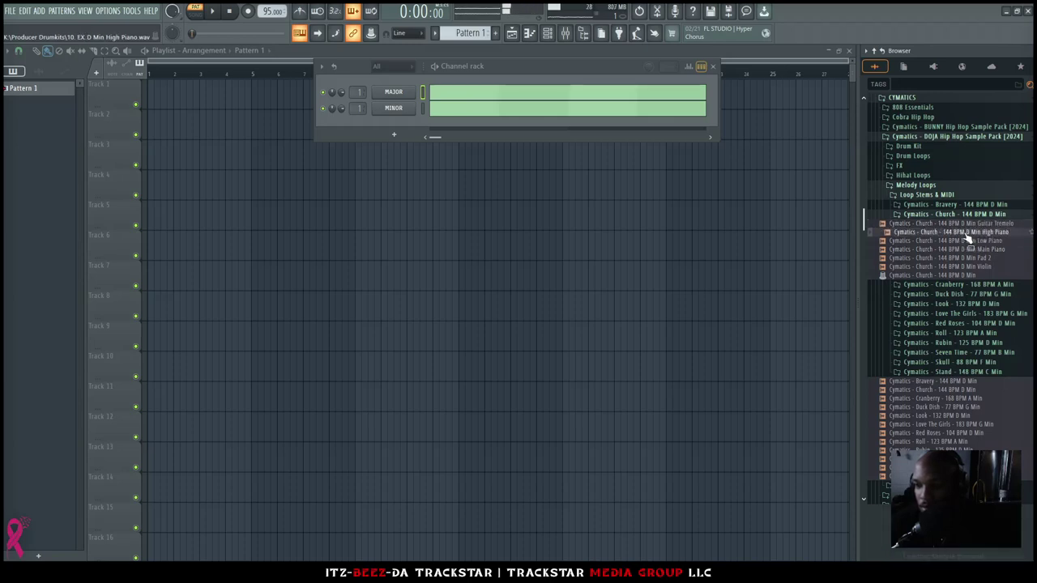
left_click(998, 250)
left_click_drag(932, 246, 152, 104)
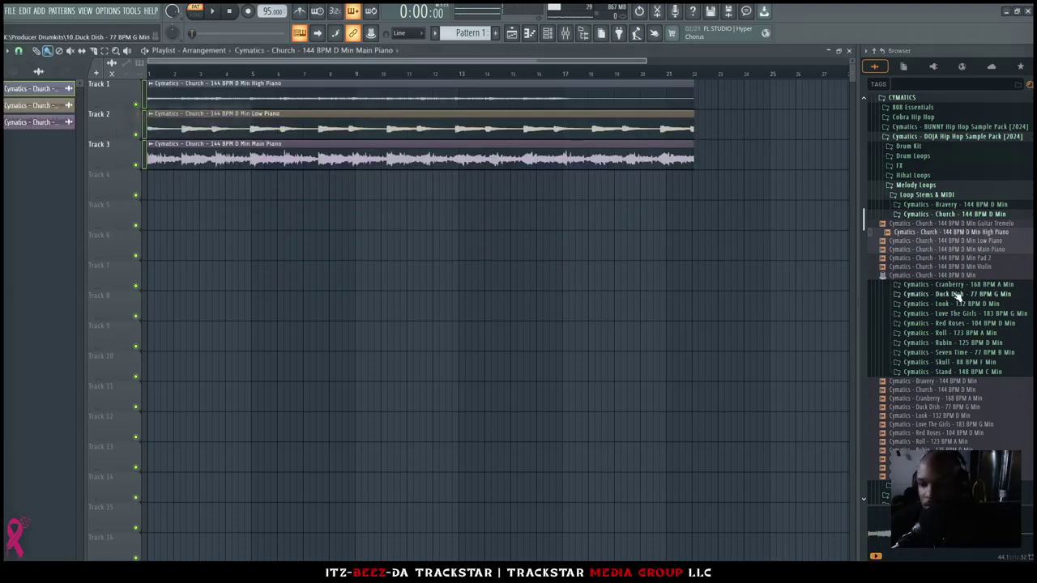
Preview the Church Violin and Pad 2 stems, and place Pad 2 on playlist track 4 at bar 1
left_click(949, 267)
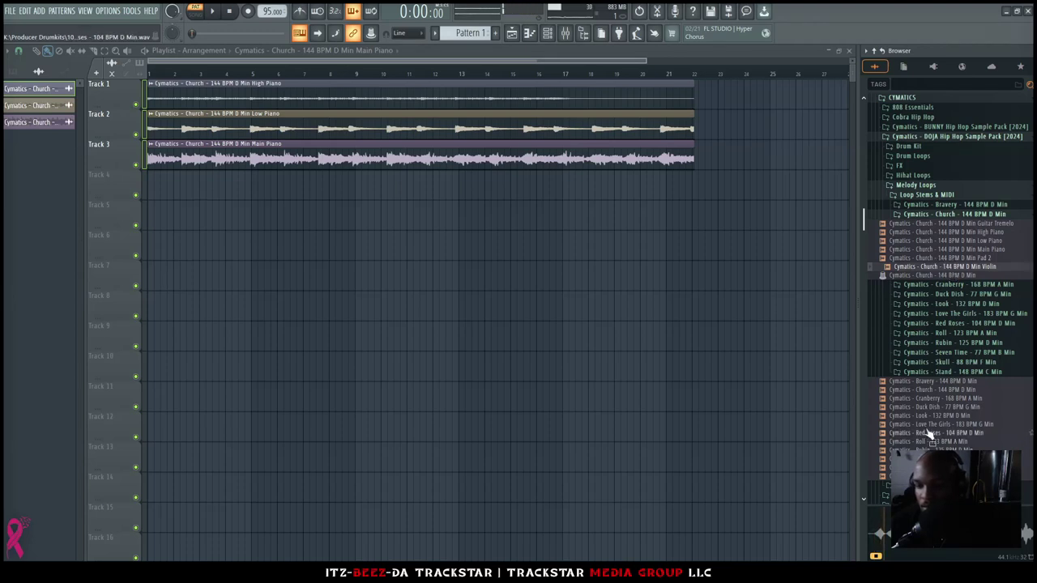
left_click(944, 258)
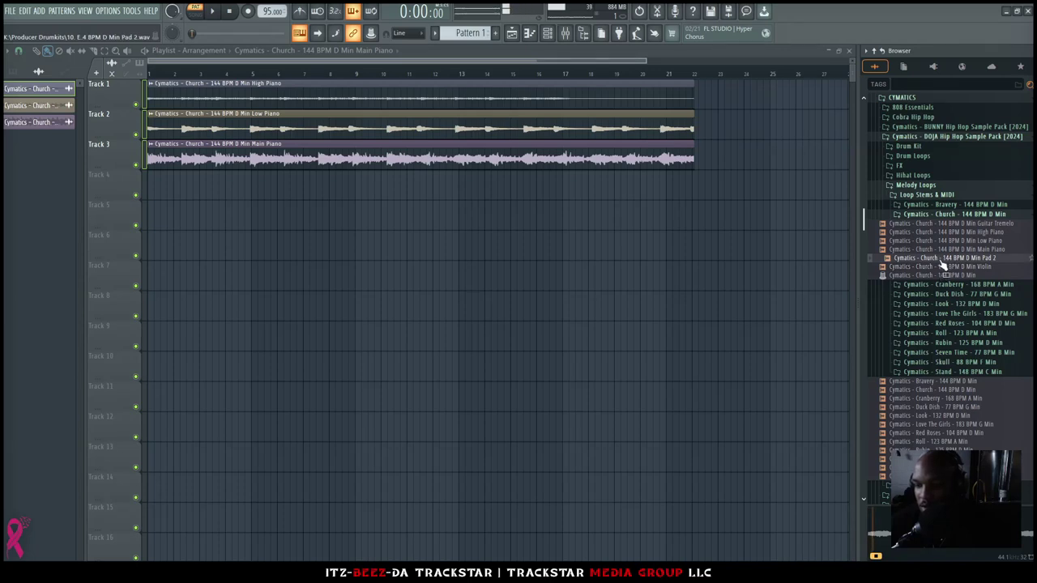
left_click_drag(944, 263, 195, 183)
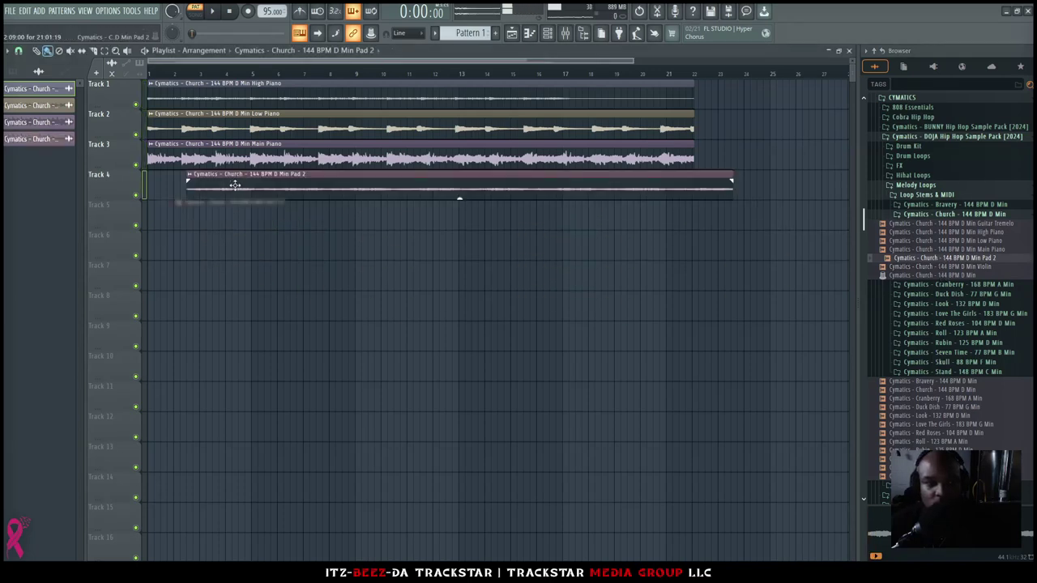
Import the Church - 144 BPM D Min MIDI file into the channel rack
left_click(548, 33)
scroll(400, 69, "down", 1)
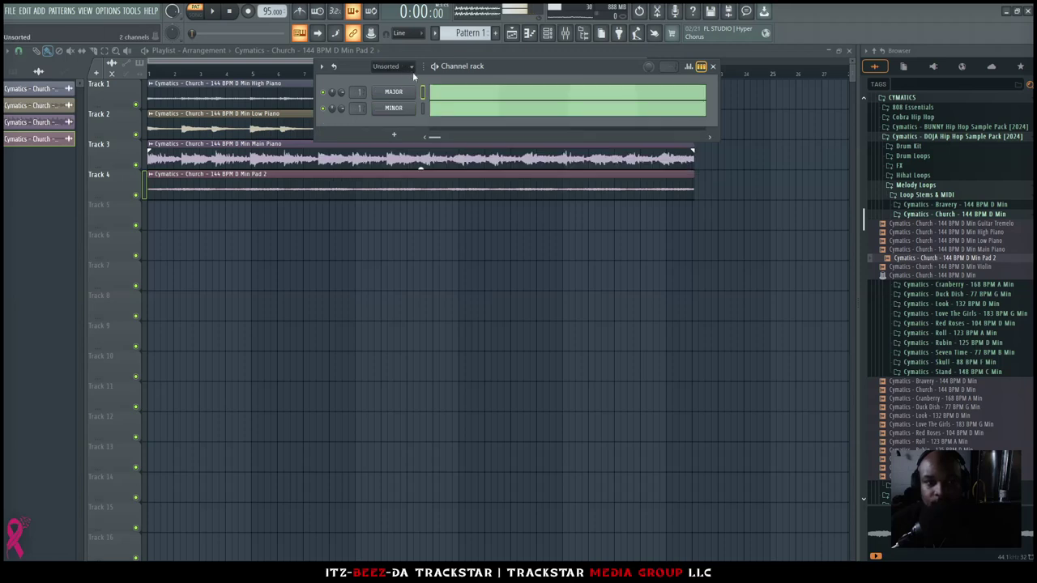
left_click_drag(939, 275, 412, 120)
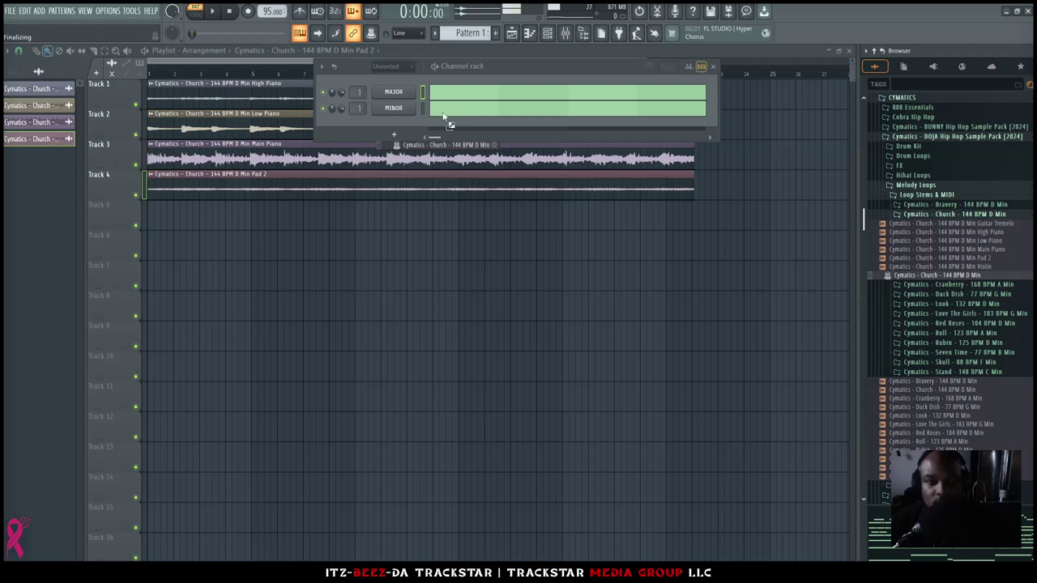
Delete the channel just imported from the Church MIDI file
left_click(395, 67)
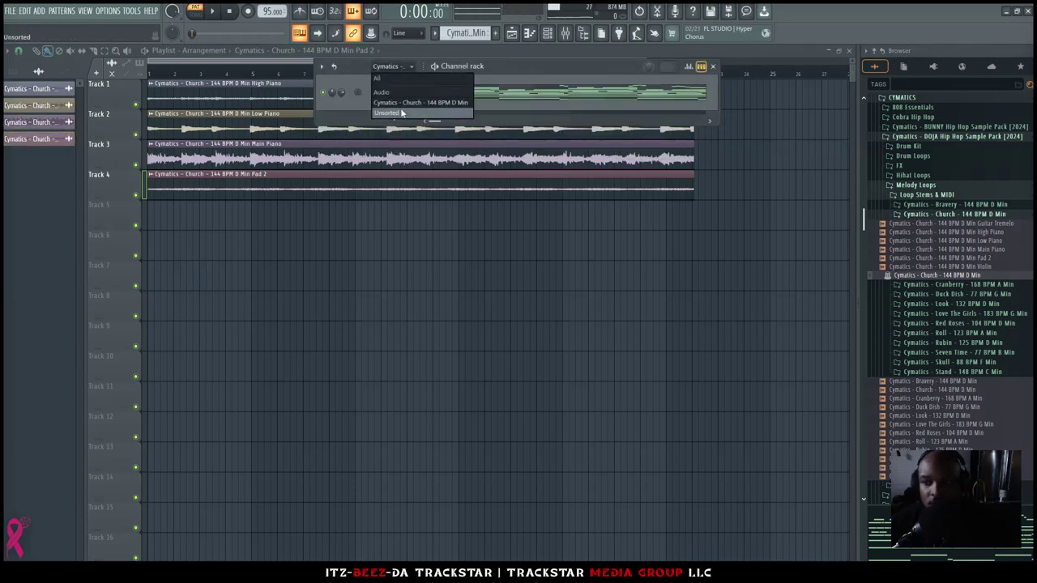
left_click(362, 103)
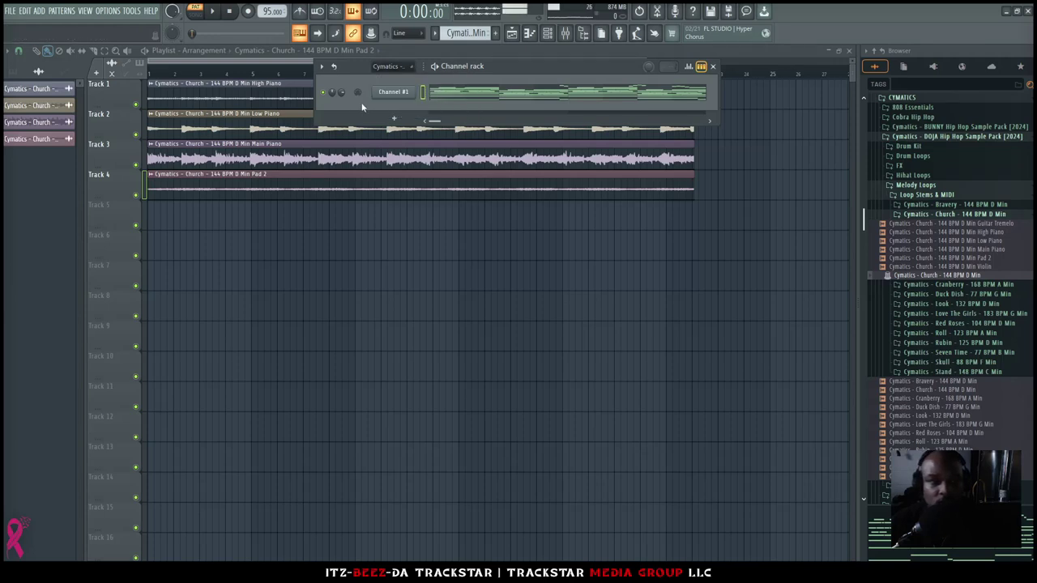
left_click(332, 68)
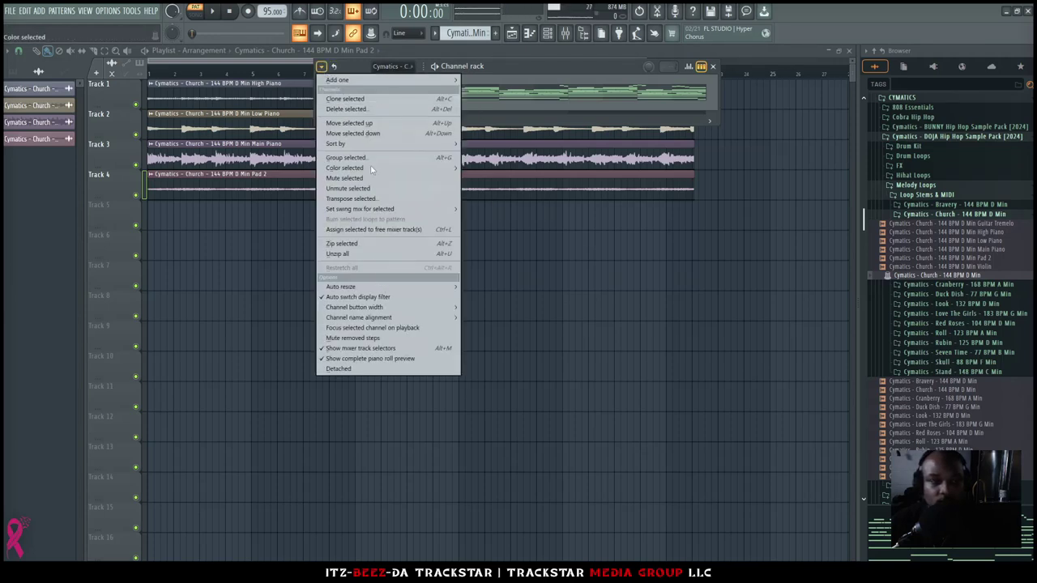
left_click(423, 110)
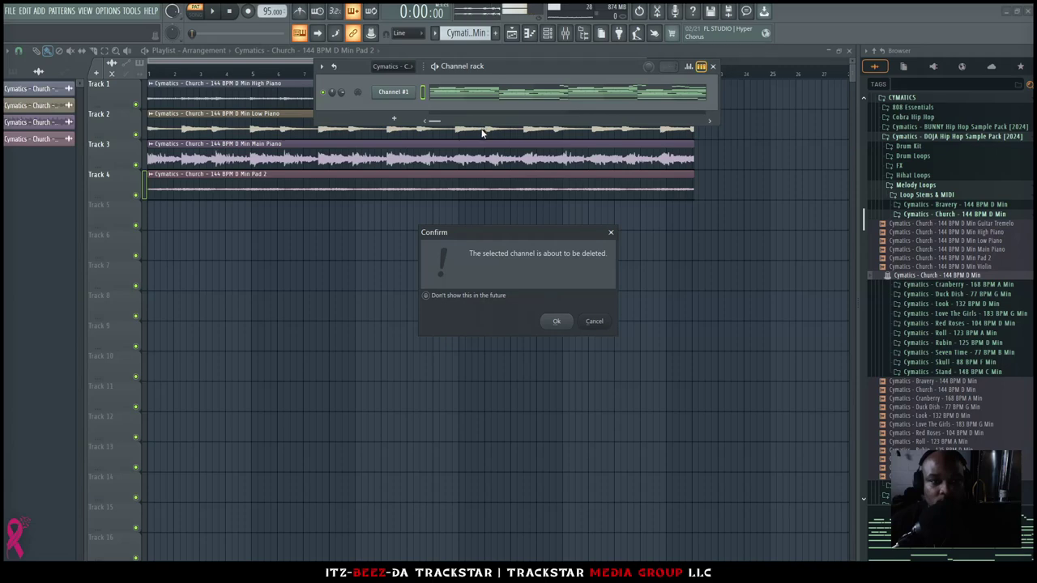
key("Return")
Show all channels in the channel rack and open the Church - 144 BPM D Min MIDI file in a new channel
left_click(404, 68)
left_click(405, 72)
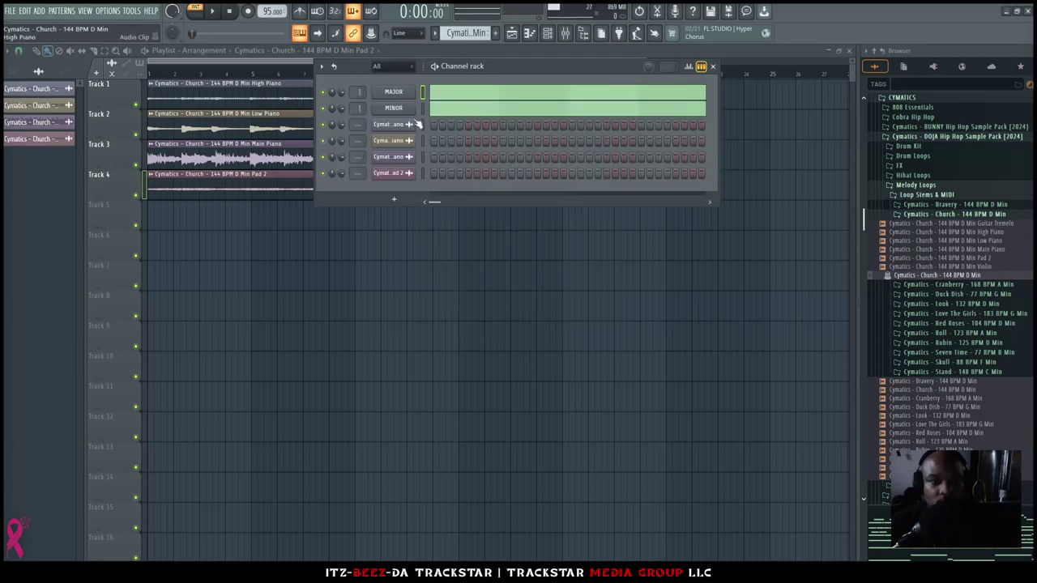
right_click(954, 276)
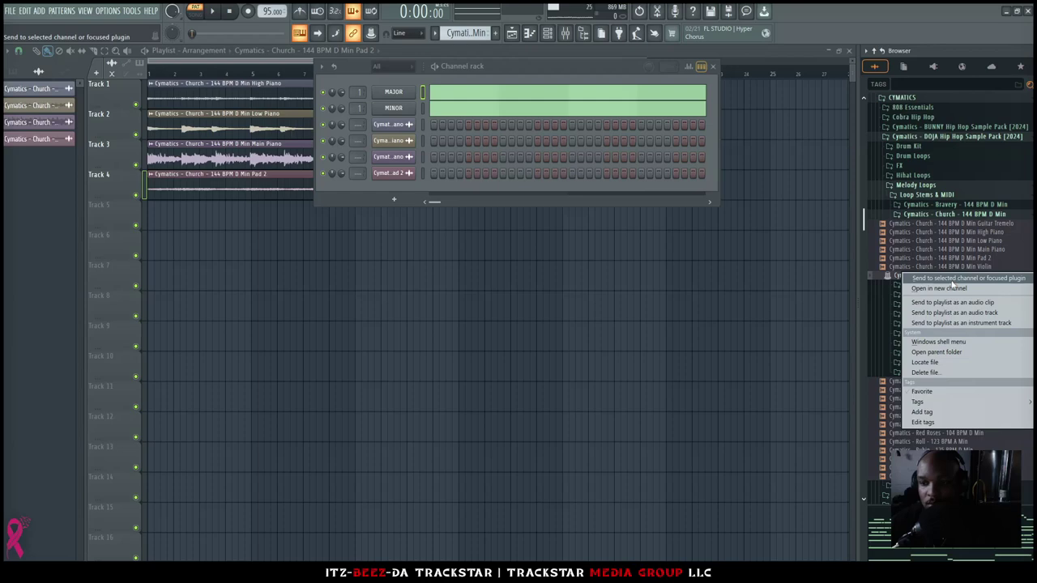
left_click(944, 288)
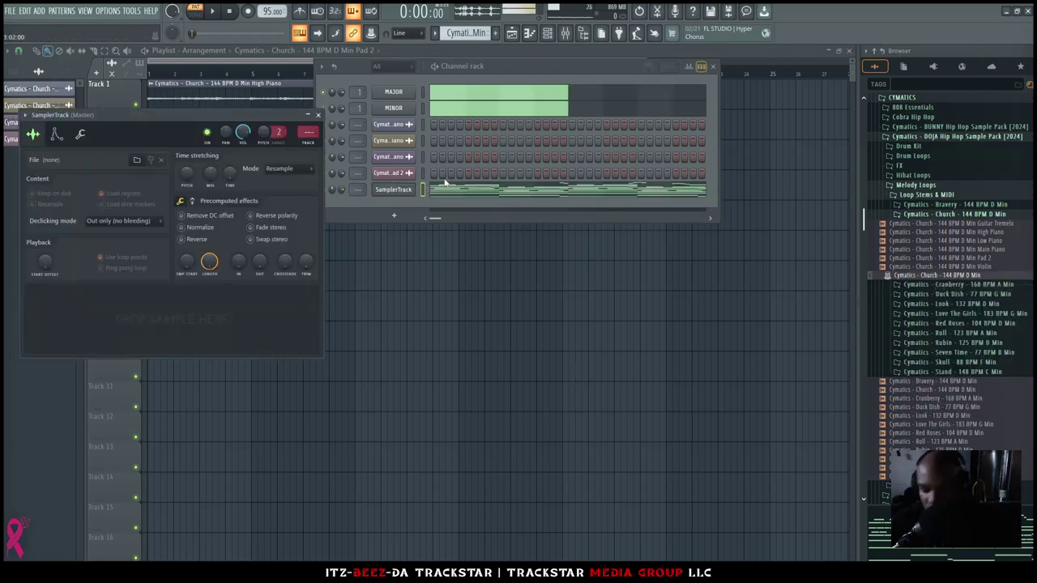
Move the SamplerTrack channel up the channel rack to directly below MINOR
left_click(423, 193)
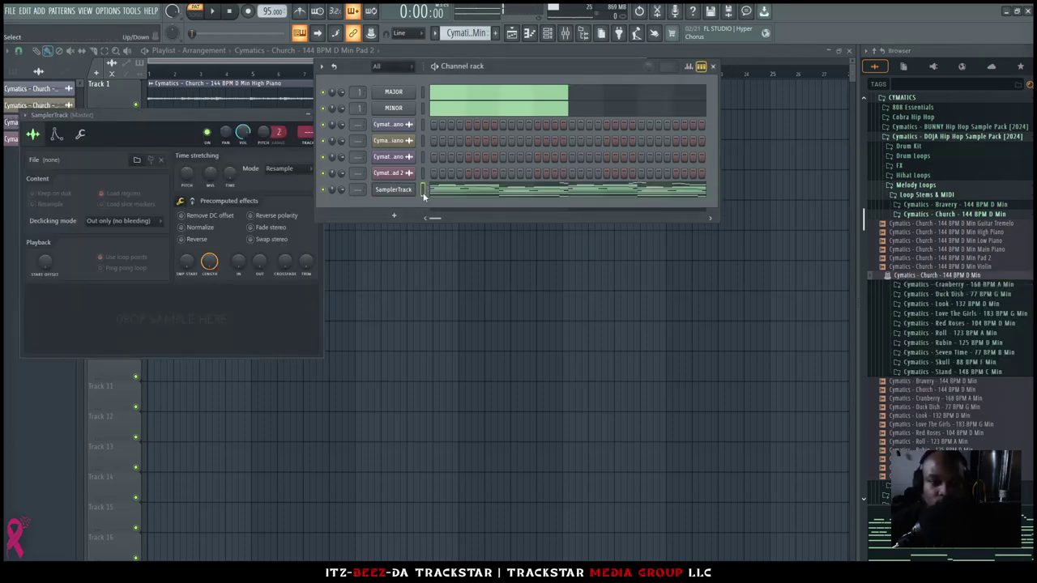
key("alt+Up")
key("alt+Up")
key("alt+Up")
key("alt+Up")
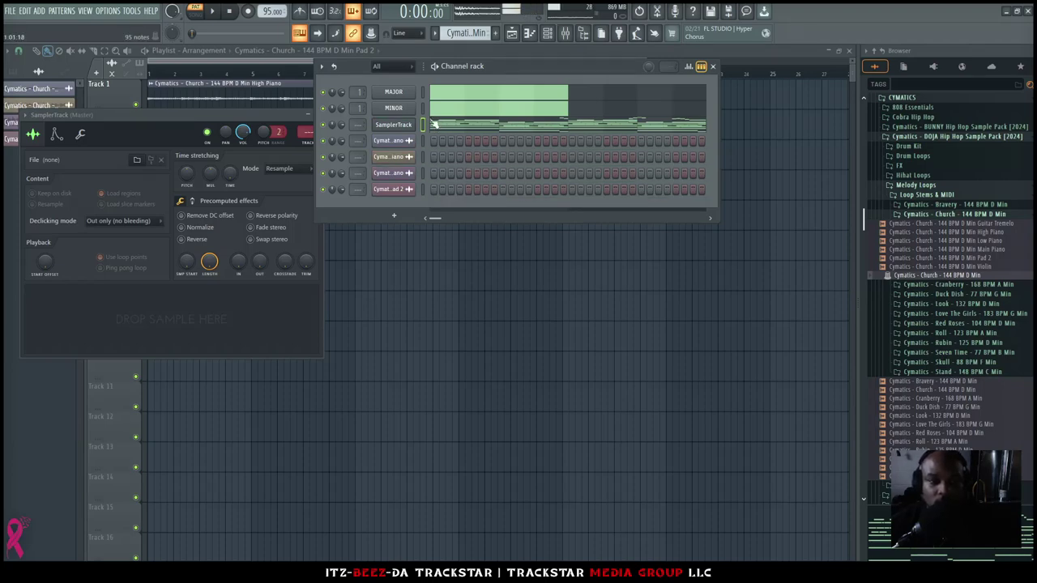
Delete the MAJOR channel and clear the channel rack and sampler windows from the playlist
right_click(395, 93)
left_click(432, 216)
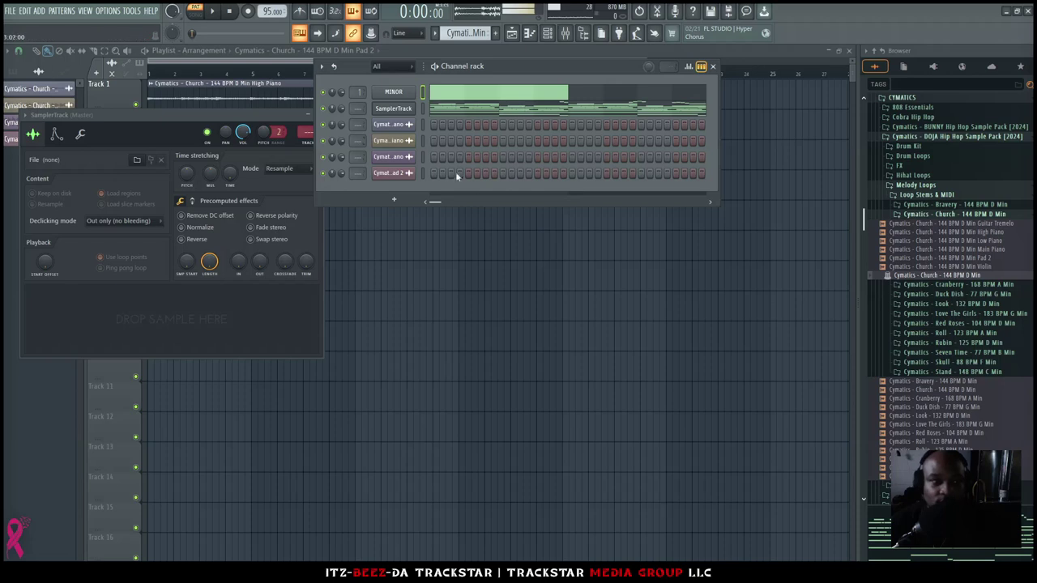
left_click(446, 243)
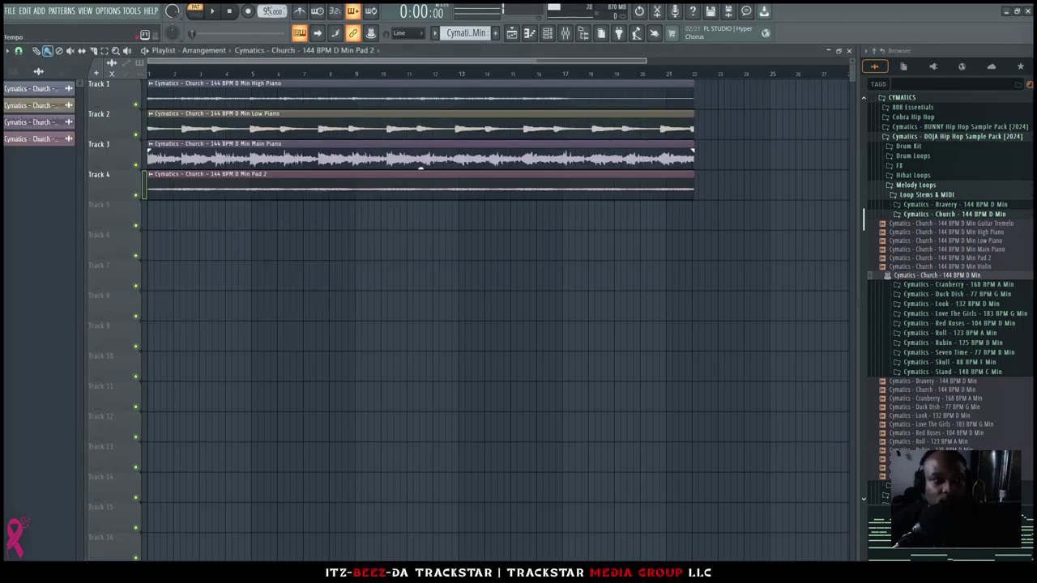
Set the project tempo to 98 BPM
left_click_drag(268, 11, 268, 7)
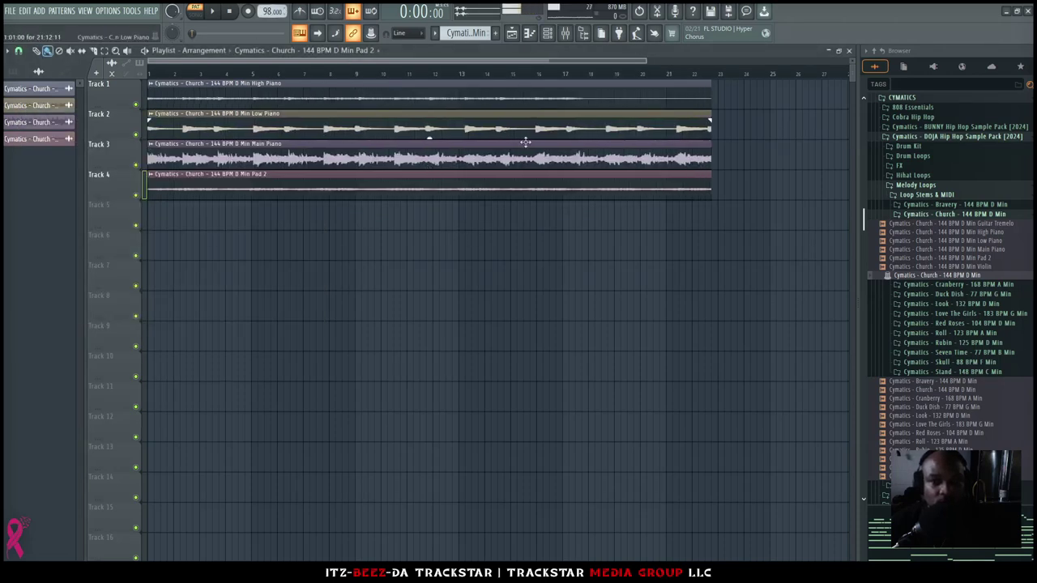
double_click(253, 80)
left_click(67, 158)
left_click(407, 264)
Fit the High Piano clip on track 1 to the project tempo, using a source tempo of 144 BPM
left_click(149, 84)
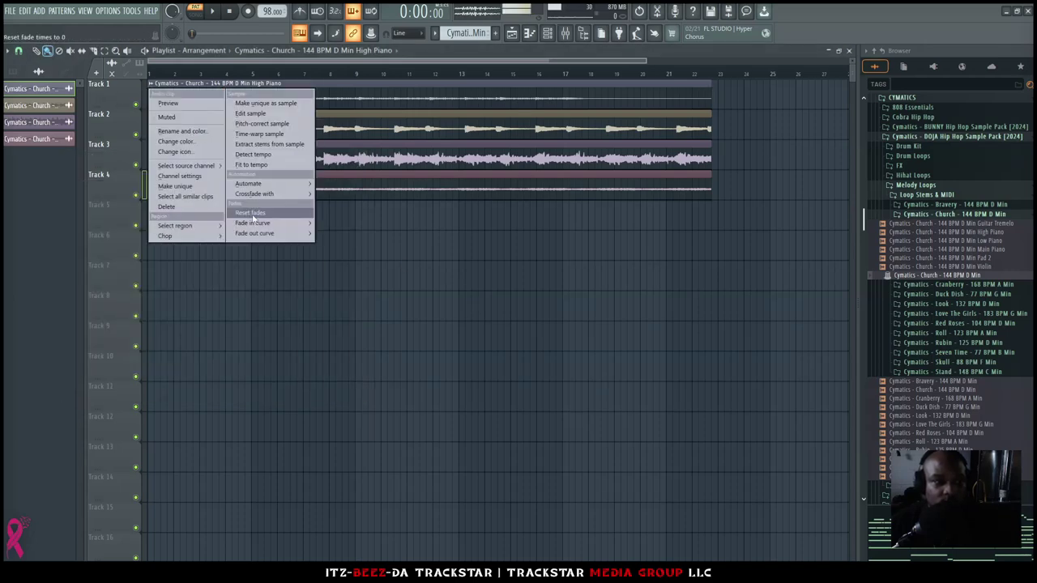
left_click(272, 169)
left_click(518, 390)
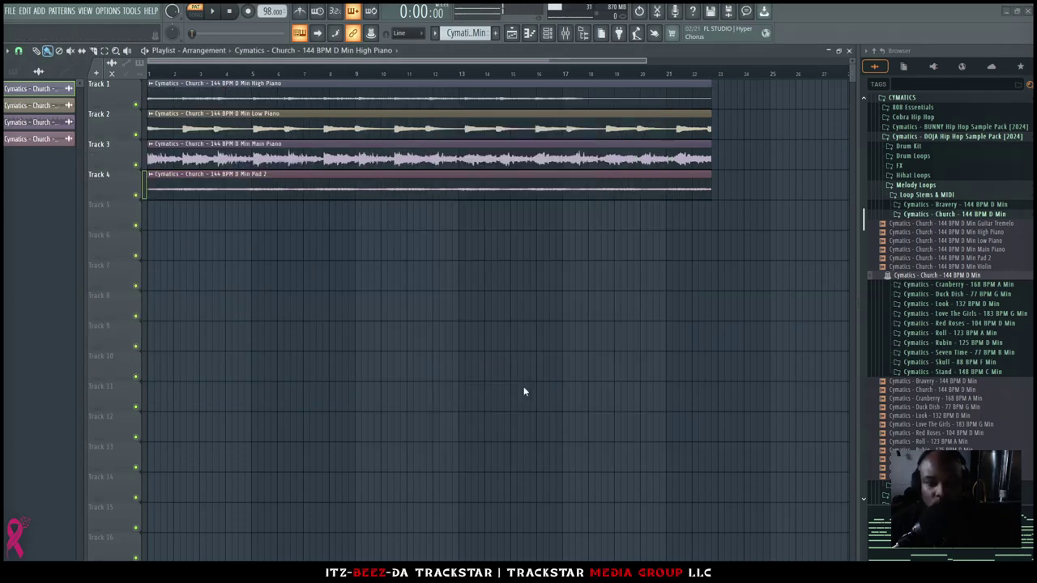
type("144")
key("Return")
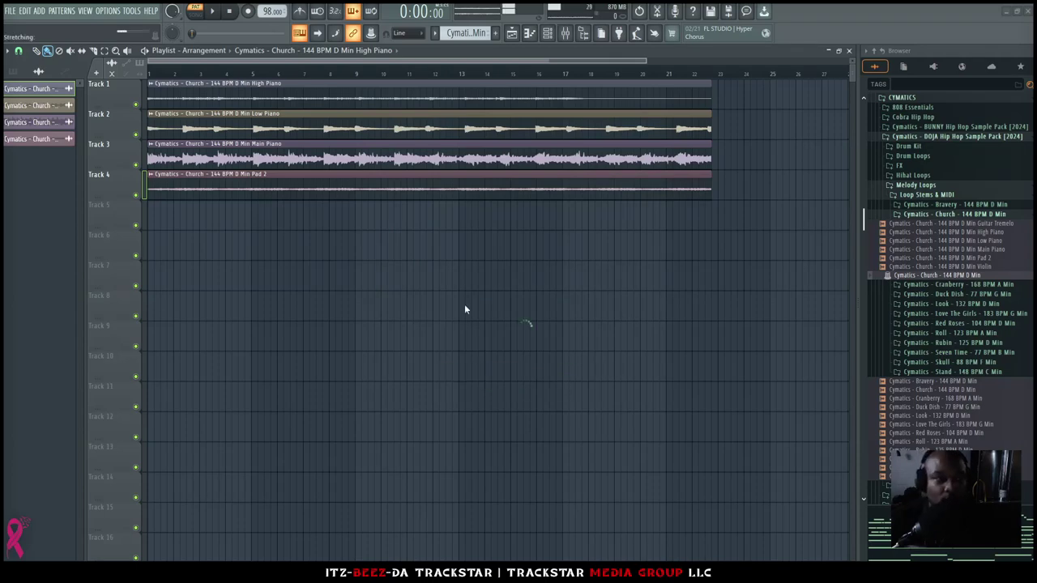
Fit the Low Piano clip on track 2 to the project tempo, entering 144 BPM as its original tempo
left_click(149, 114)
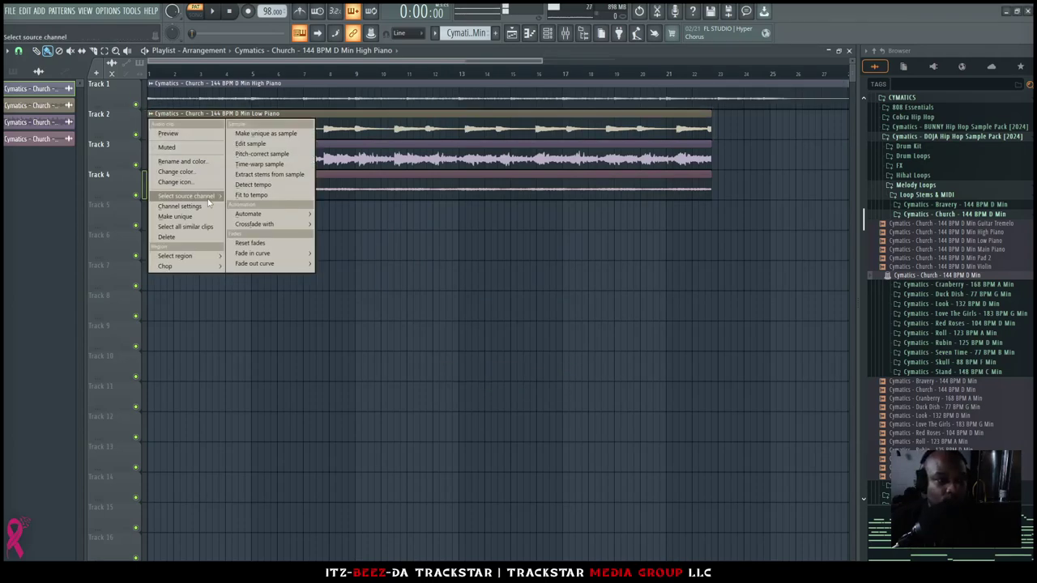
left_click(272, 201)
left_click(528, 390)
type("144")
key("Return")
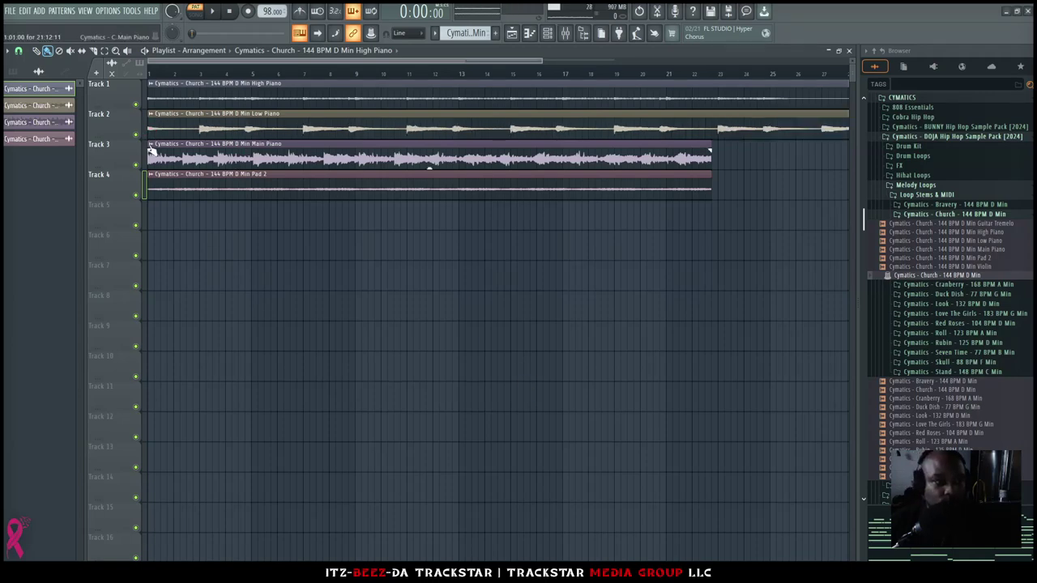
Fit the Main Piano clip on track 3 to the project tempo from its original 144 BPM
left_click(151, 143)
left_click(269, 231)
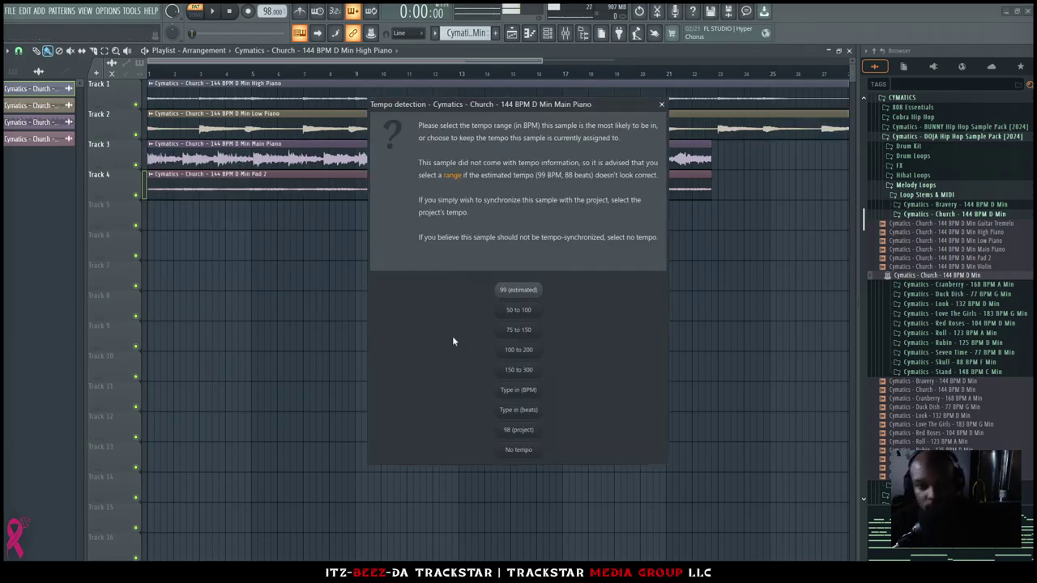
left_click(518, 390)
key("Return")
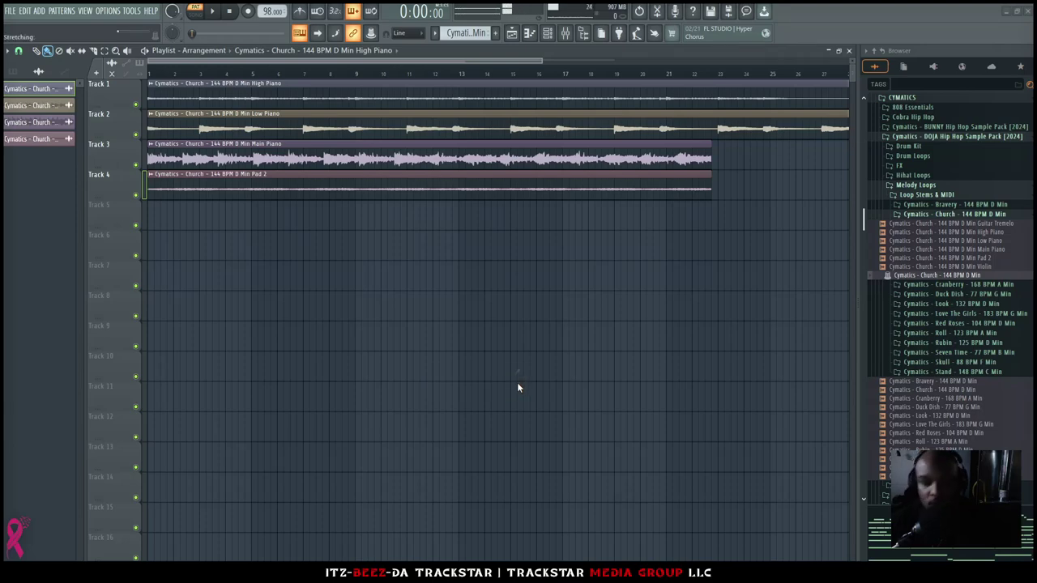
Fit the Pad 2 clip on track 4 to the project tempo, using a source tempo of 144 BPM
left_click(150, 175)
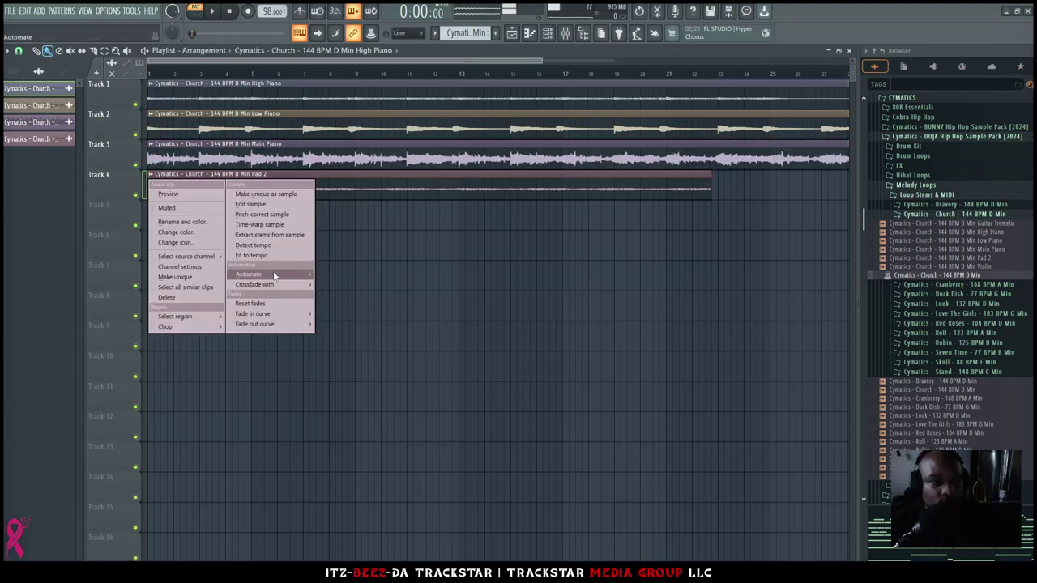
left_click(262, 257)
left_click(526, 389)
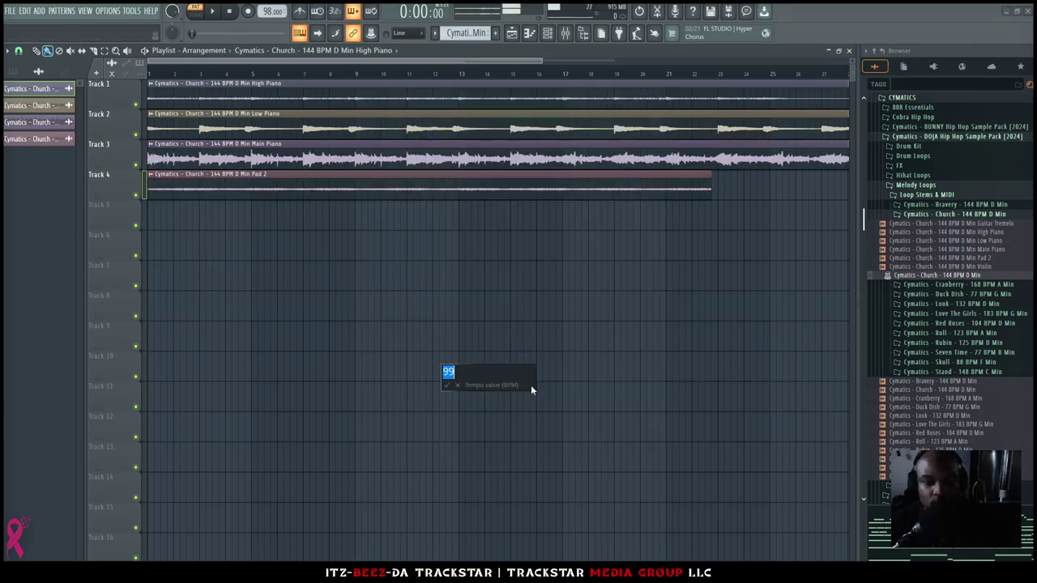
type("144")
key("Return")
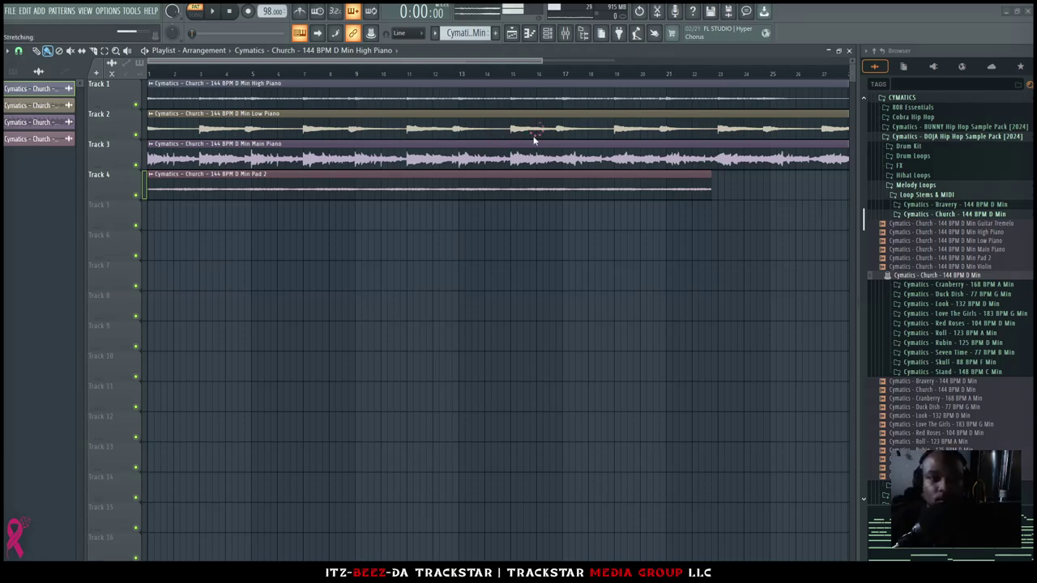
Switch playback to song mode and play the arrangement from the start
scroll(462, 76, "down", 3)
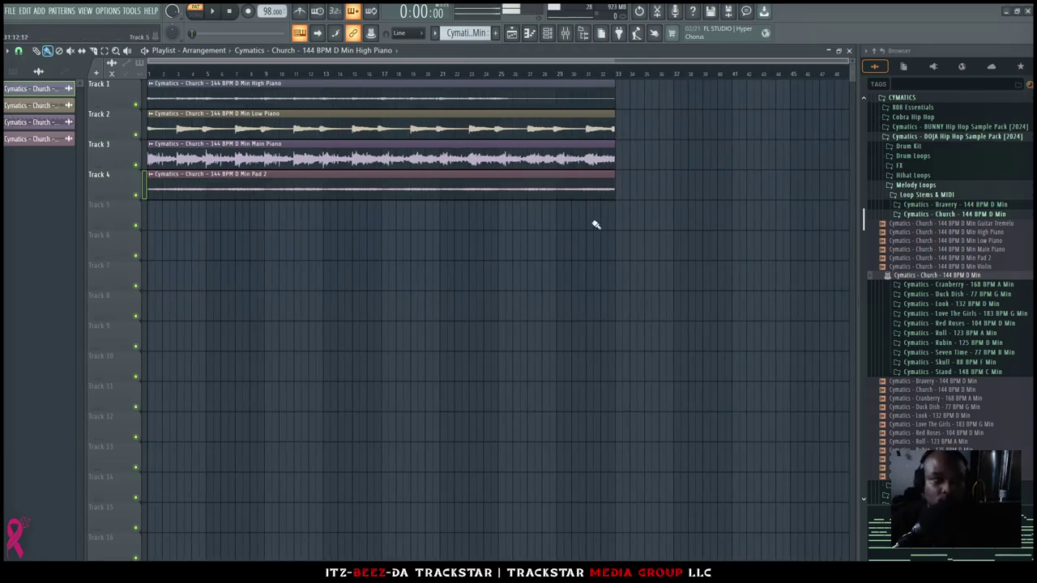
left_click(194, 11)
key("space")
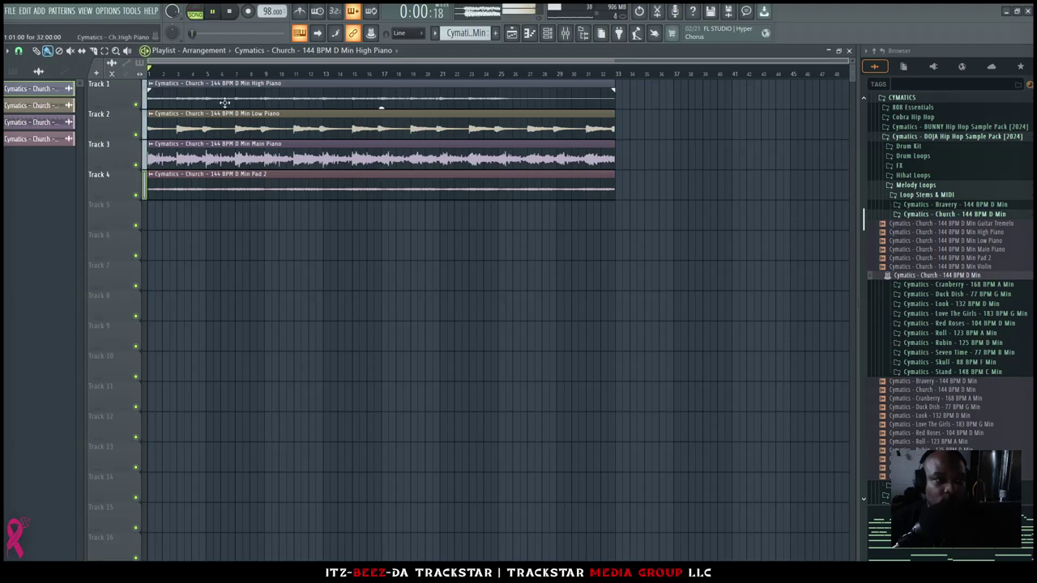
Stop playback, slice all four clips at bar 17 and delete the parts after the cut
left_click_drag(443, 259, 438, 70)
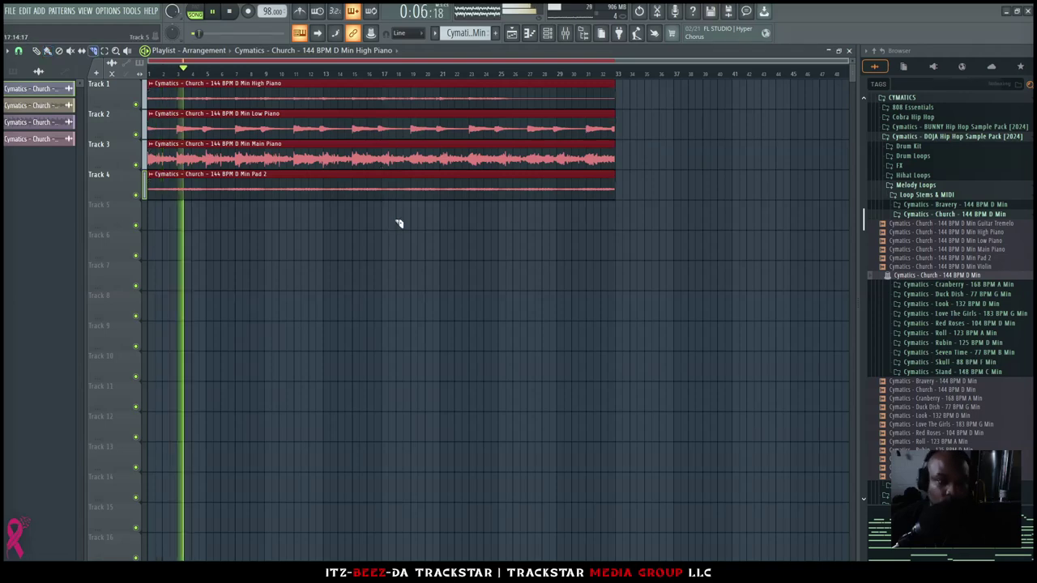
key("space")
left_click_drag(388, 69, 388, 70)
left_click_drag(450, 222, 497, 75)
key("Delete")
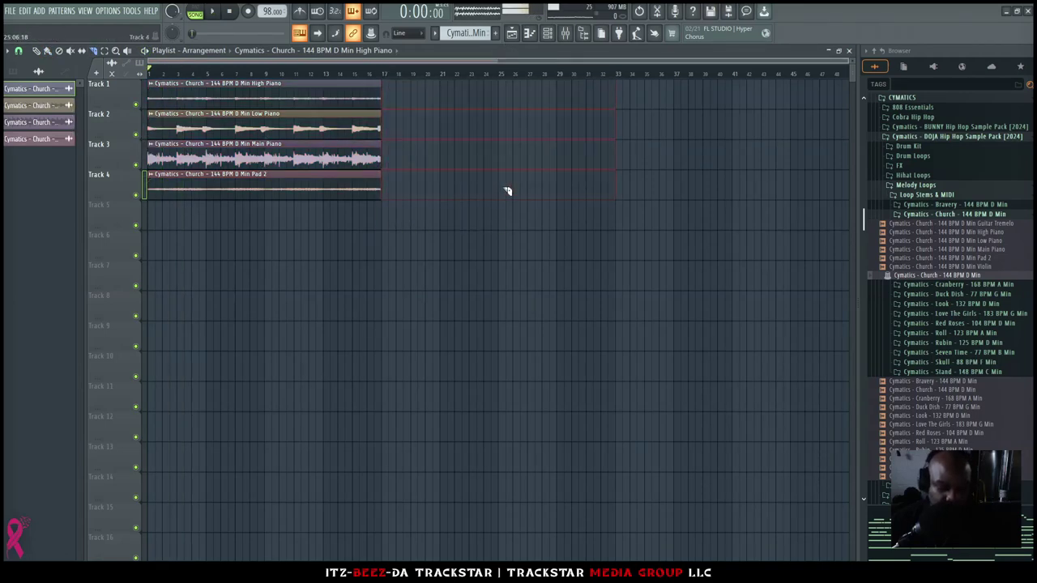
Stretch all four clips together down to half their length, ending at bar 9, and play the result
key("ctrl+a")
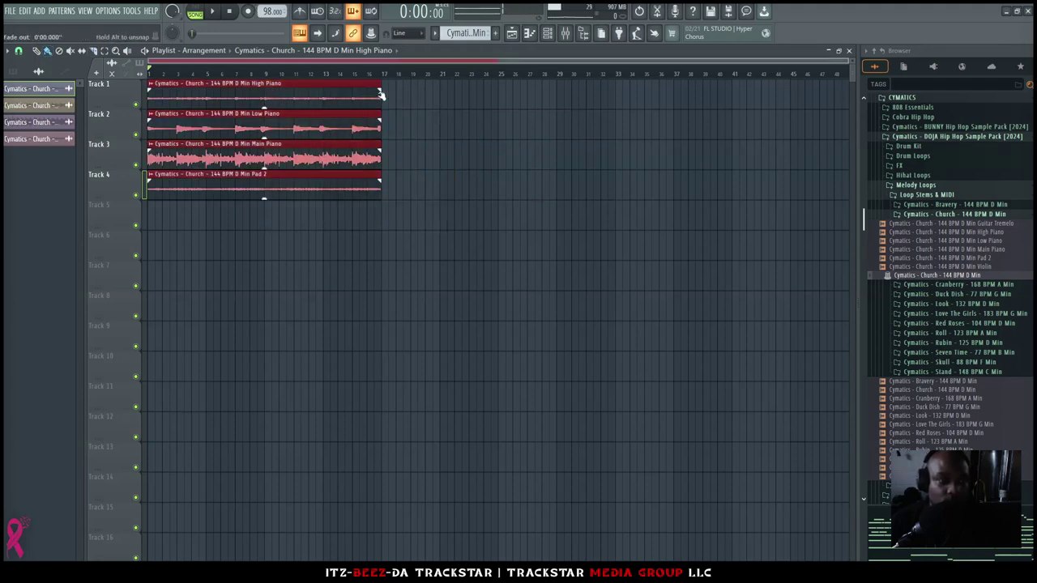
left_click_drag(379, 85, 265, 82)
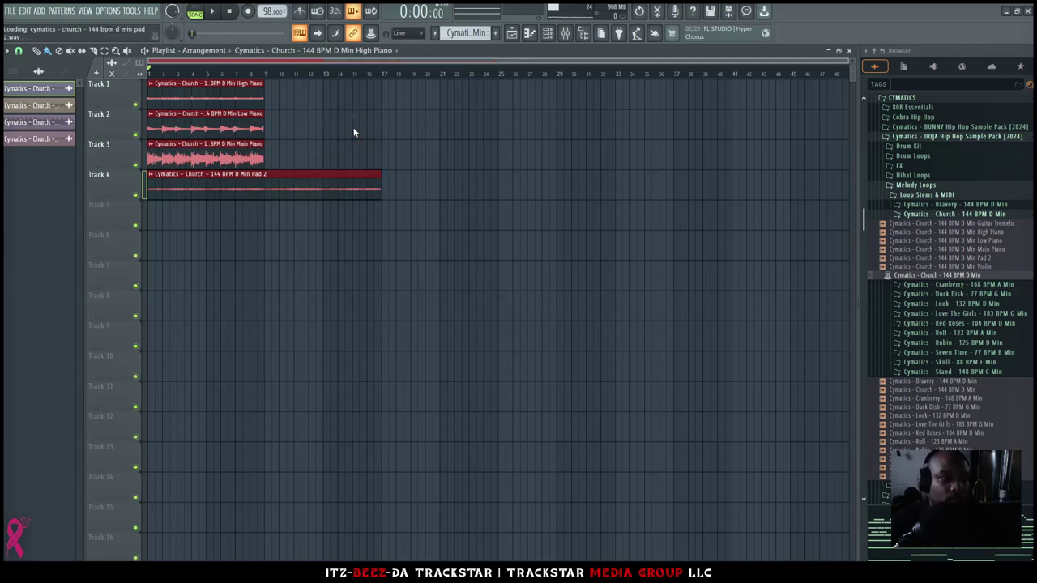
key("space")
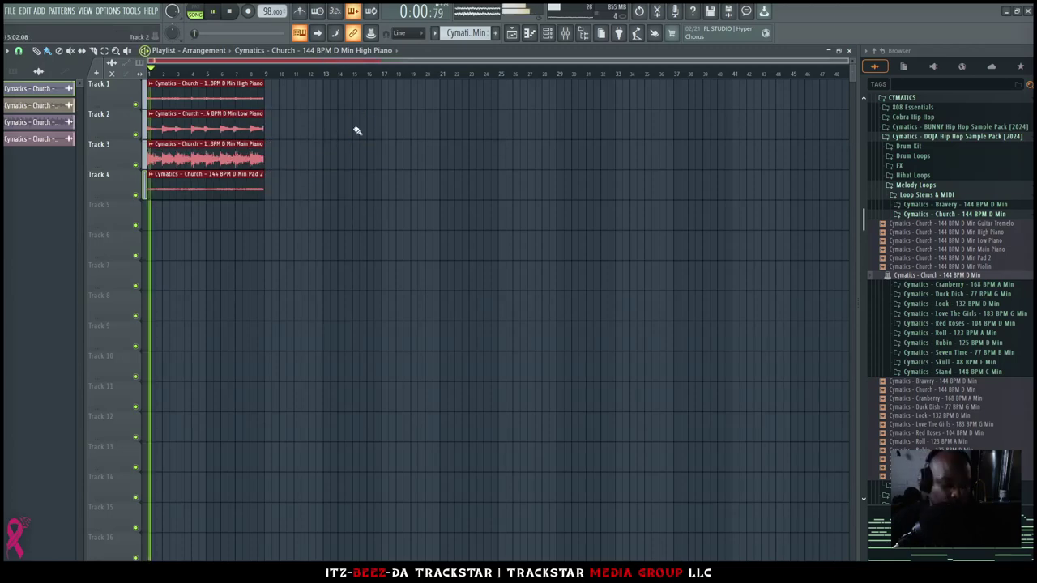
right_click(352, 132, "ctrl")
scroll(335, 77, "down", 2)
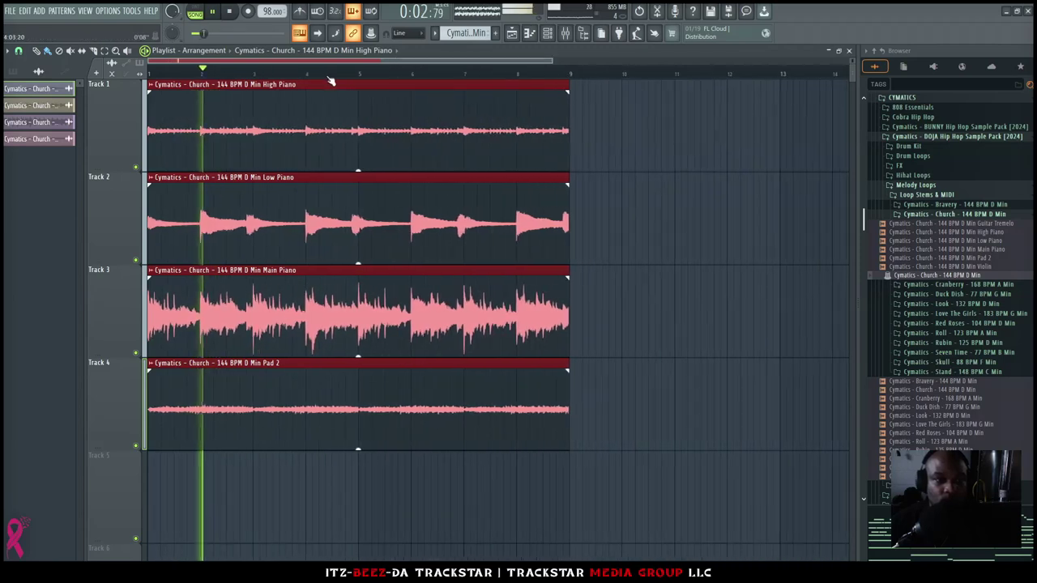
Lower the project tempo to 90 BPM, restretch all channels and listen to the four-clip loop
left_click_drag(269, 11, 269, 39)
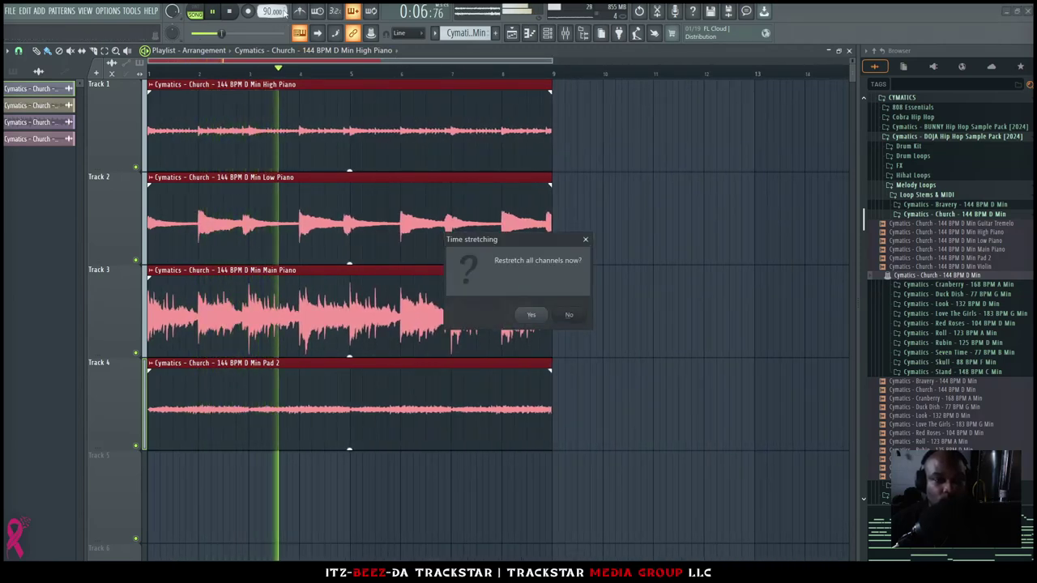
left_click(544, 314)
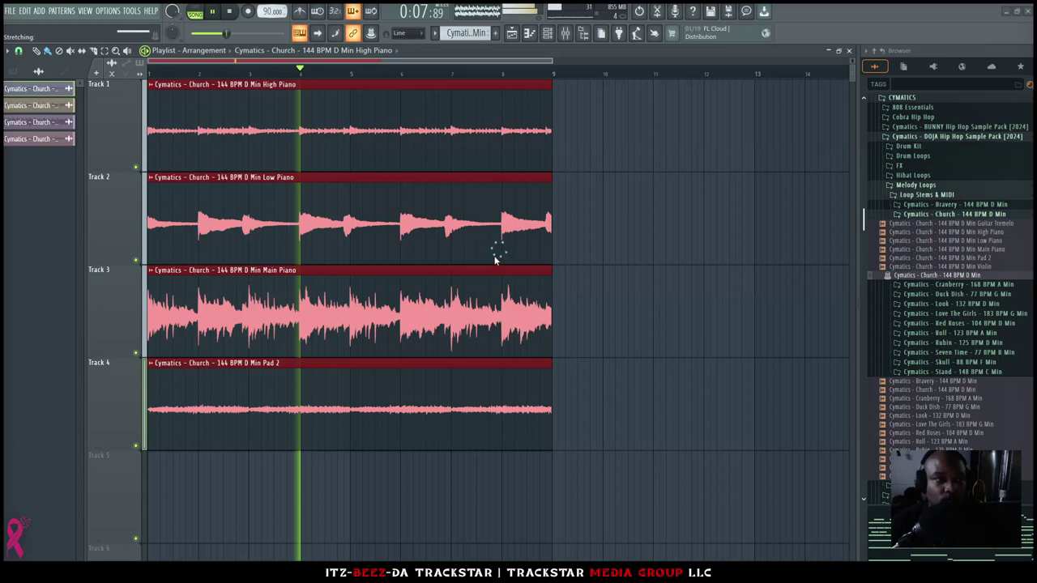
scroll(510, 248, "up", 3)
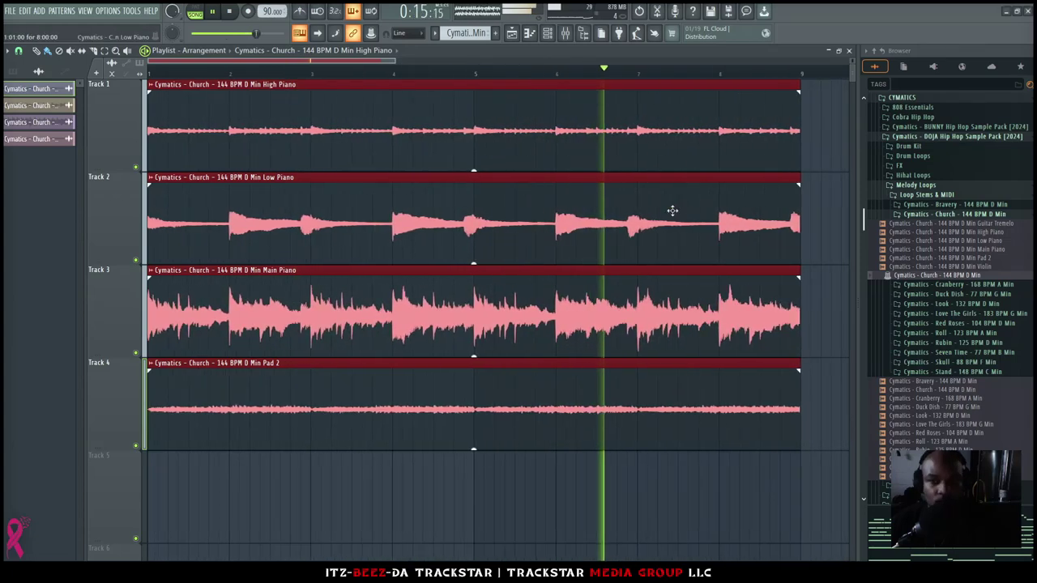
scroll(672, 211, "down", 4)
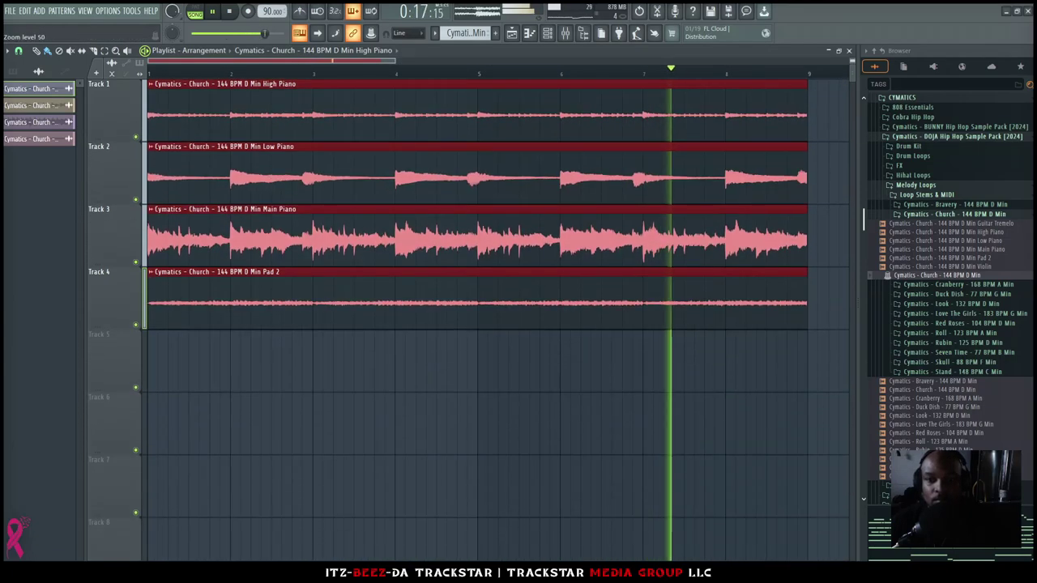
scroll(737, 73, "down", 2)
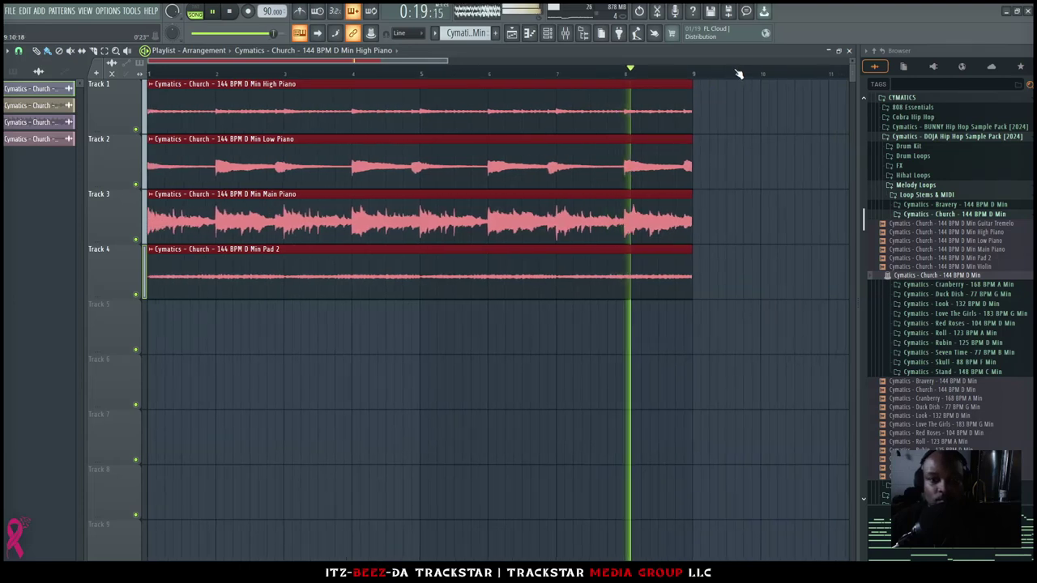
scroll(729, 73, "down", 1)
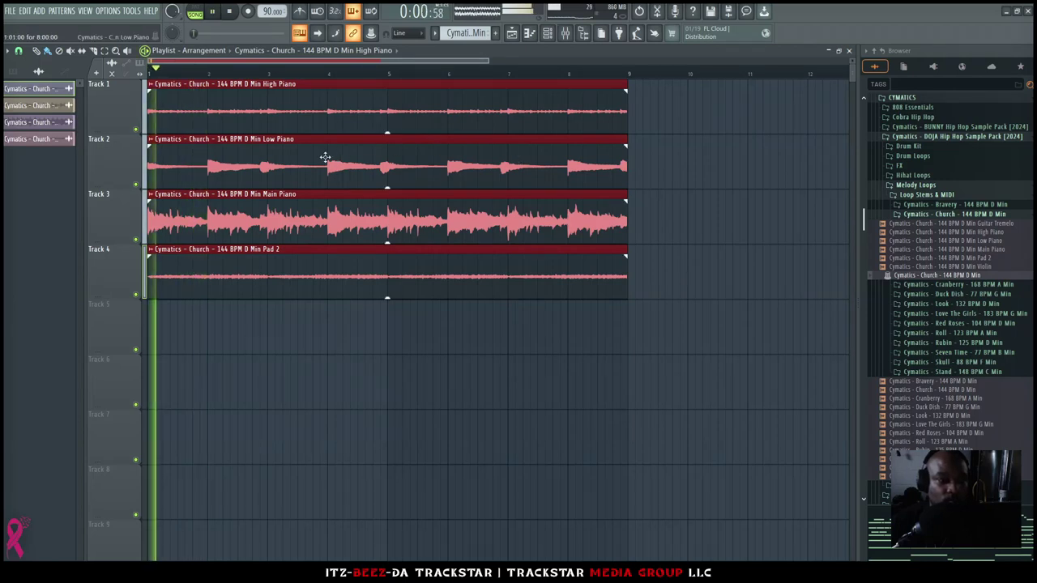
Try extending the Low Piano clip on track 2 past bar 12 and trim it back to bar 9
left_click(677, 169, "ctrl")
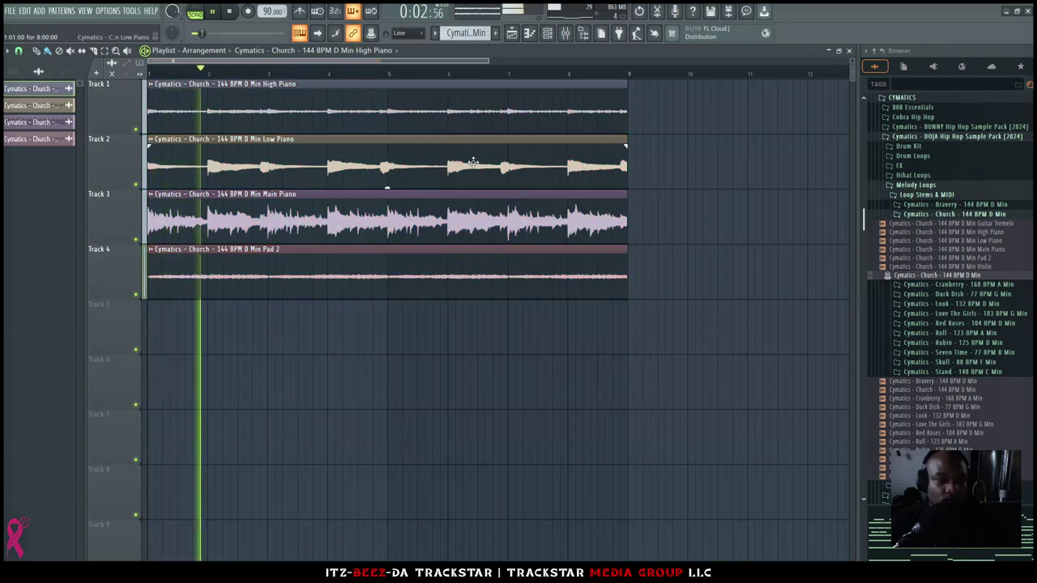
mouse_move(626, 141)
left_mouse_down()
mouse_move(709, 144)
mouse_move(624, 142)
left_mouse_up()
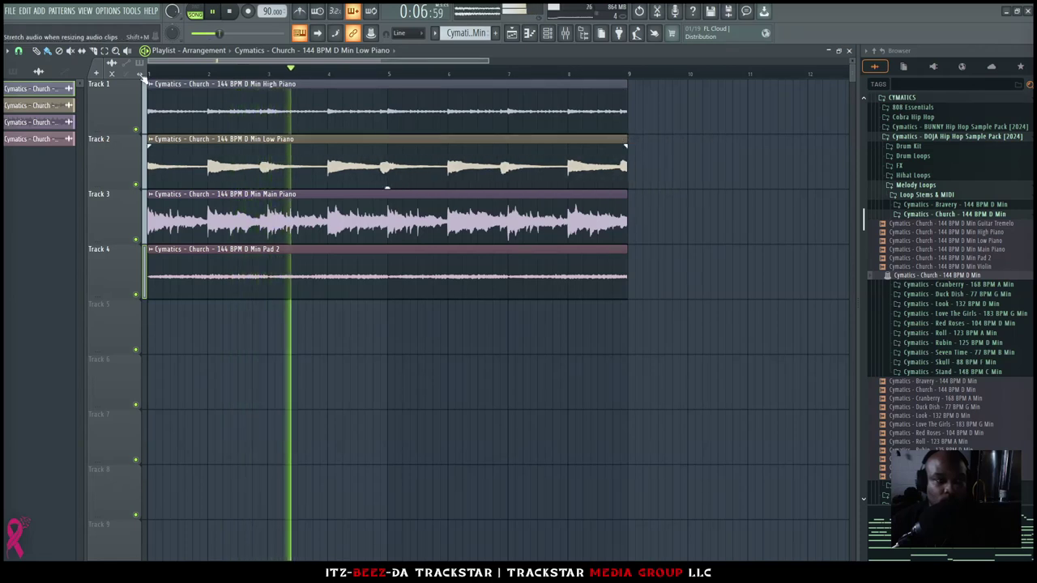
left_click_drag(626, 141, 844, 141)
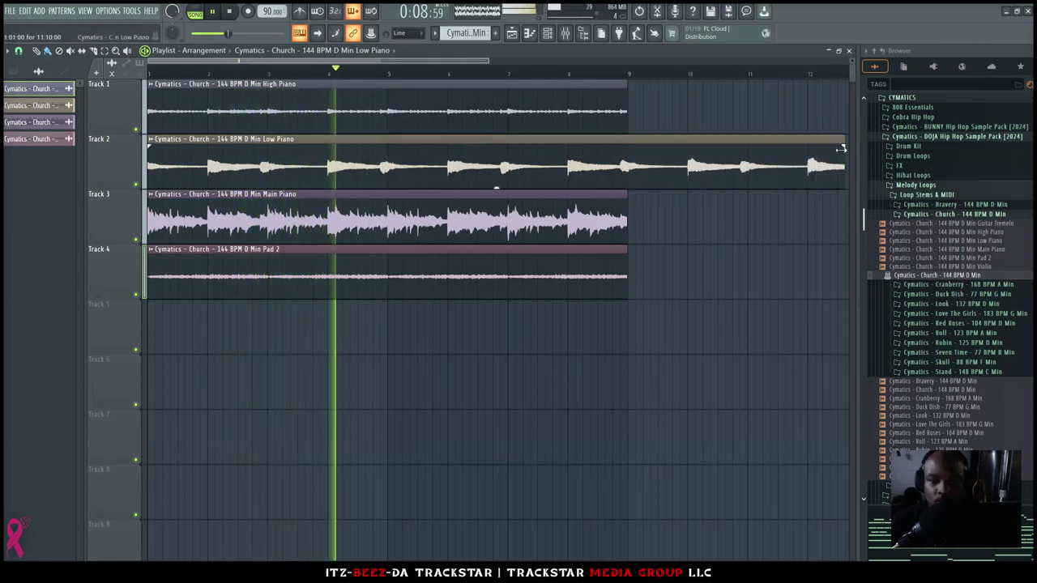
scroll(646, 82, "down", 3)
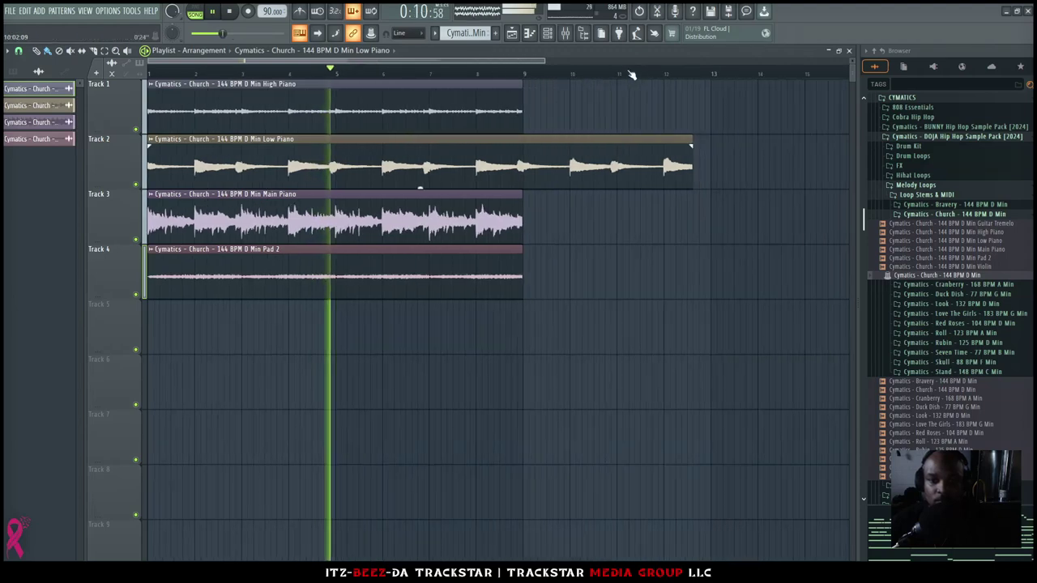
left_click_drag(606, 140, 462, 143)
scroll(503, 156, "up", 3)
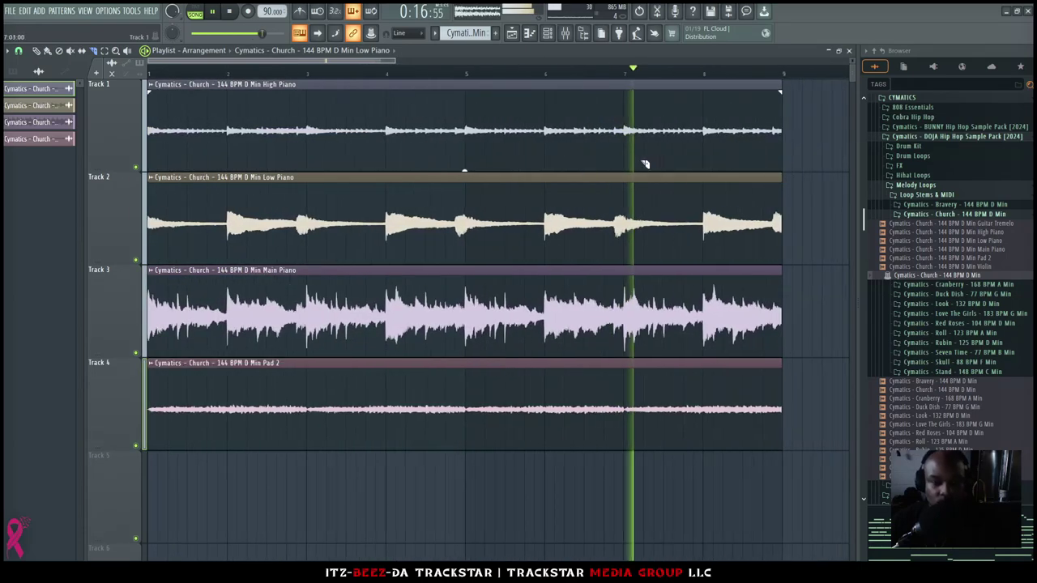
Stop playback, set the project tempo to 94 BPM and restretch all channels
scroll(557, 82, "down", 2)
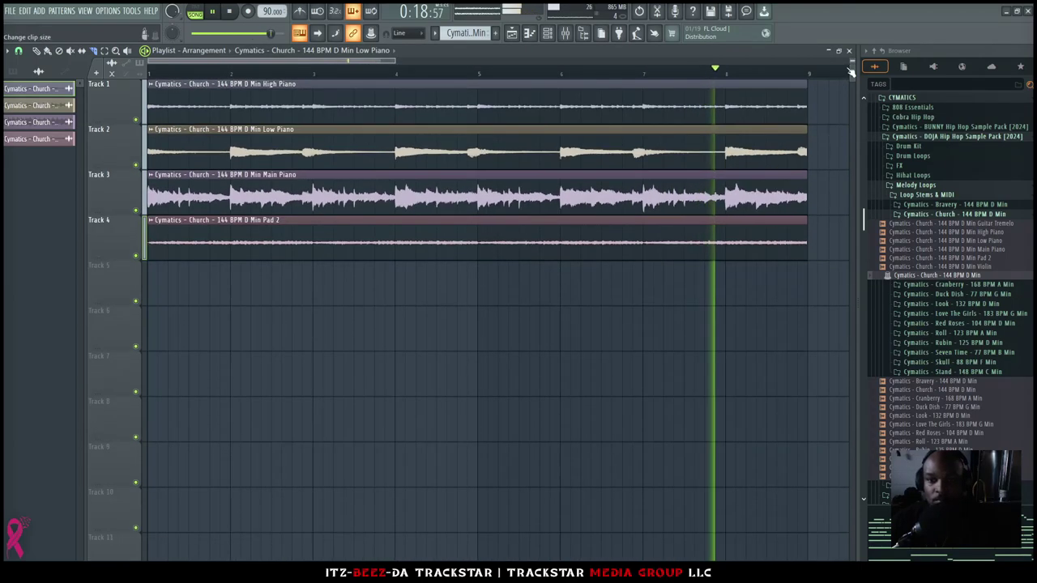
scroll(556, 83, "down", 3)
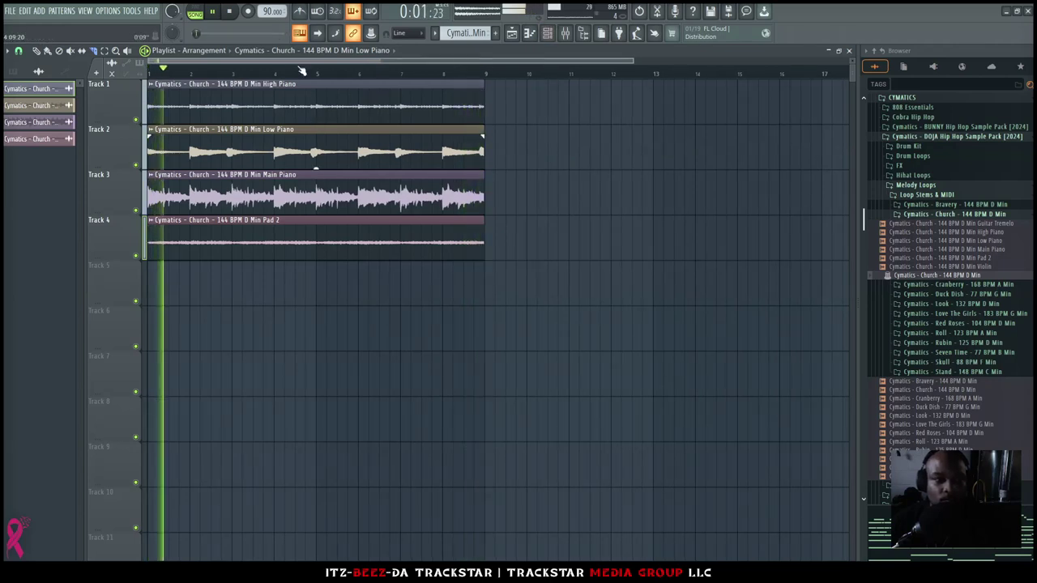
key("space")
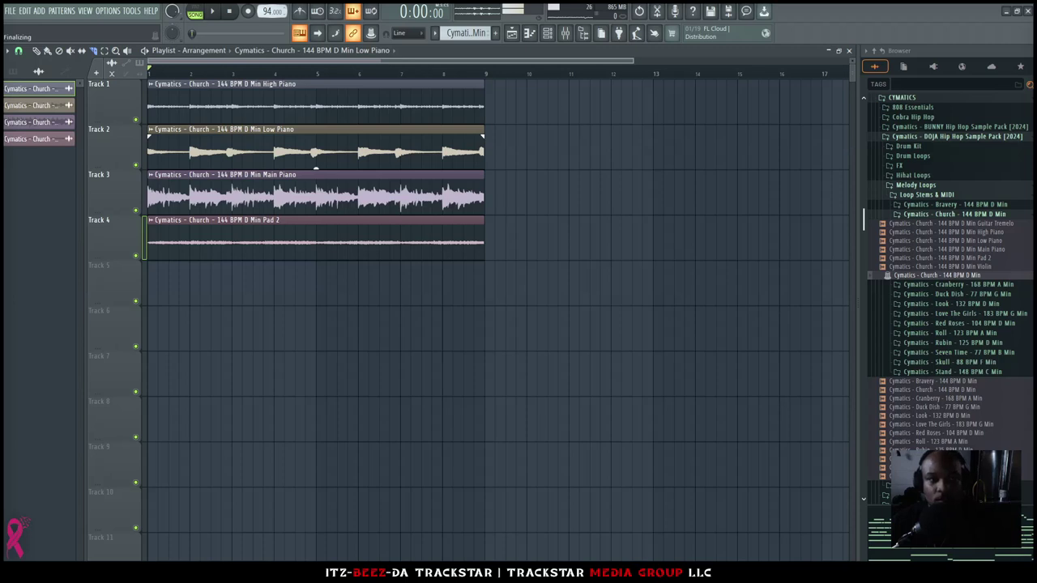
left_click(265, 10)
left_click(532, 315)
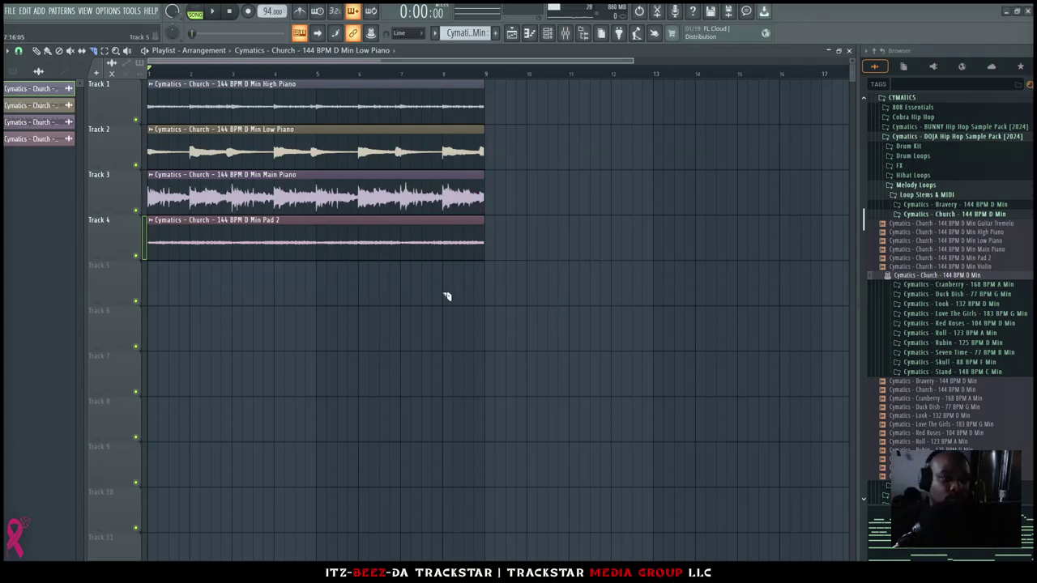
Play the arrangement and examine the SamplerTrack notes and the full range of the MINOR notes in the piano roll
right_click(485, 273, "ctrl")
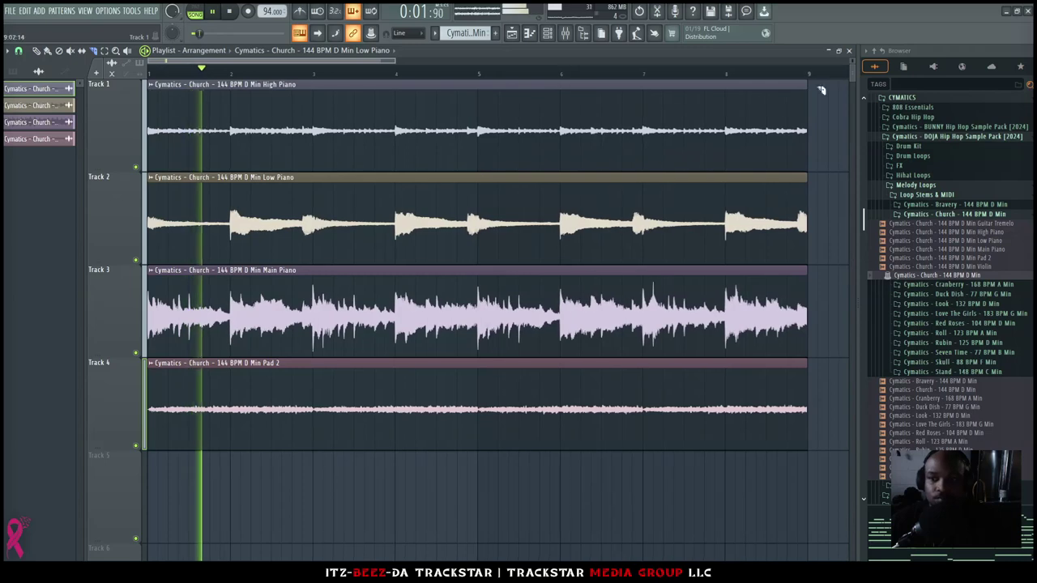
left_click_drag(851, 62, 848, 63)
key("F6")
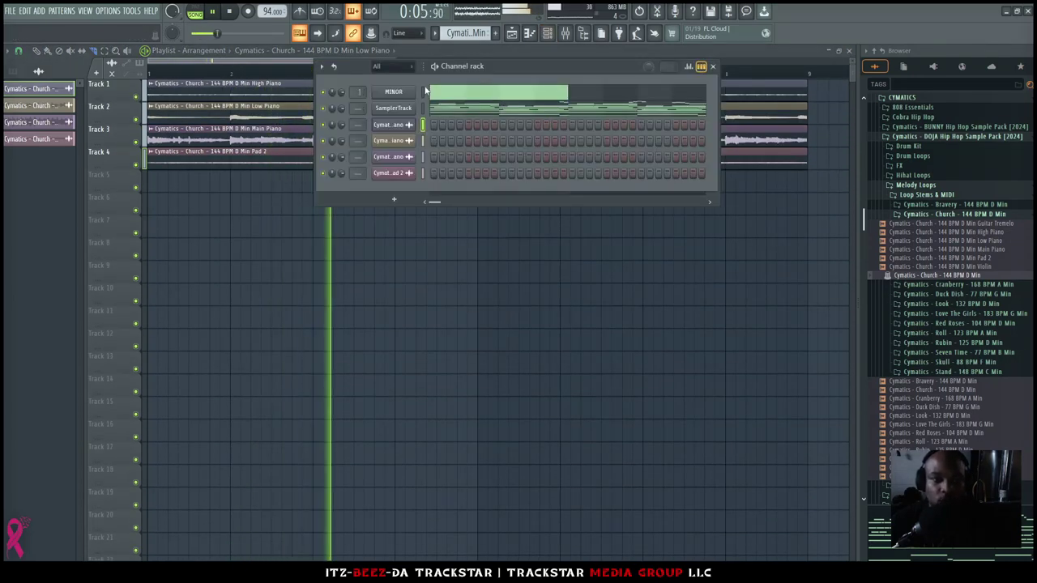
left_click(451, 112)
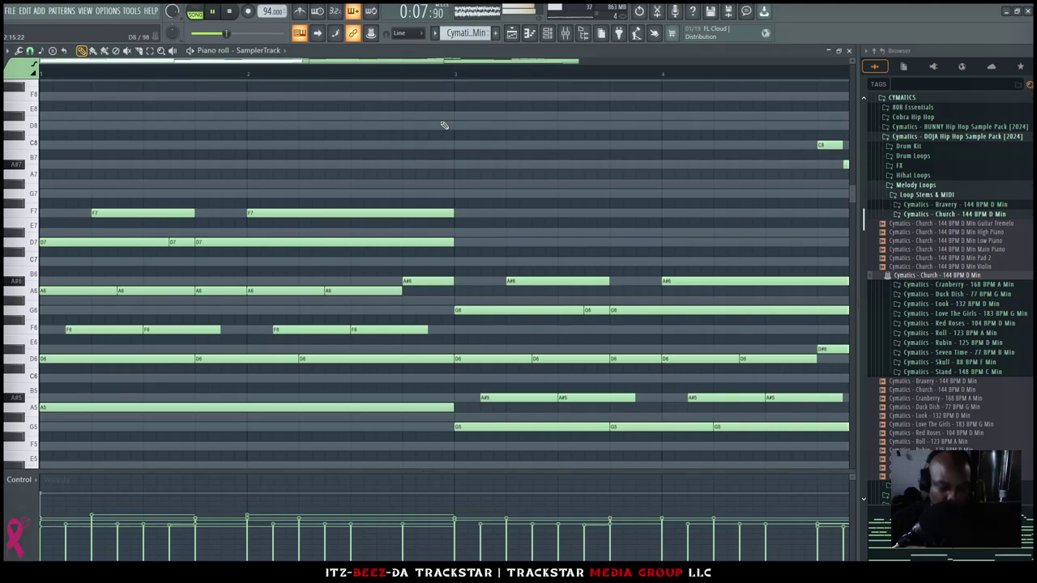
right_click(445, 125, "ctrl")
right_click(407, 180)
right_click(407, 180)
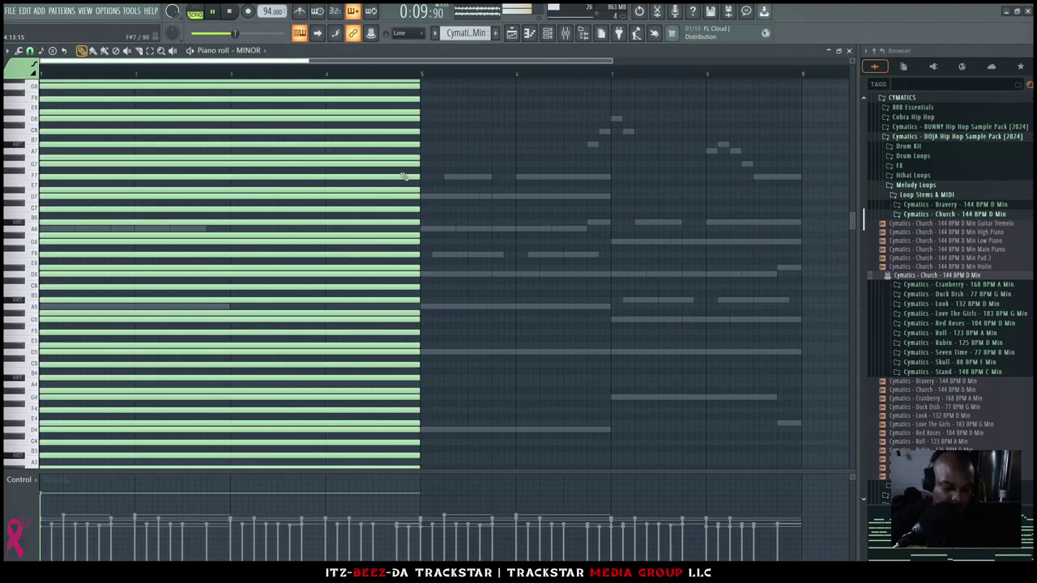
scroll(303, 253, "down", 10)
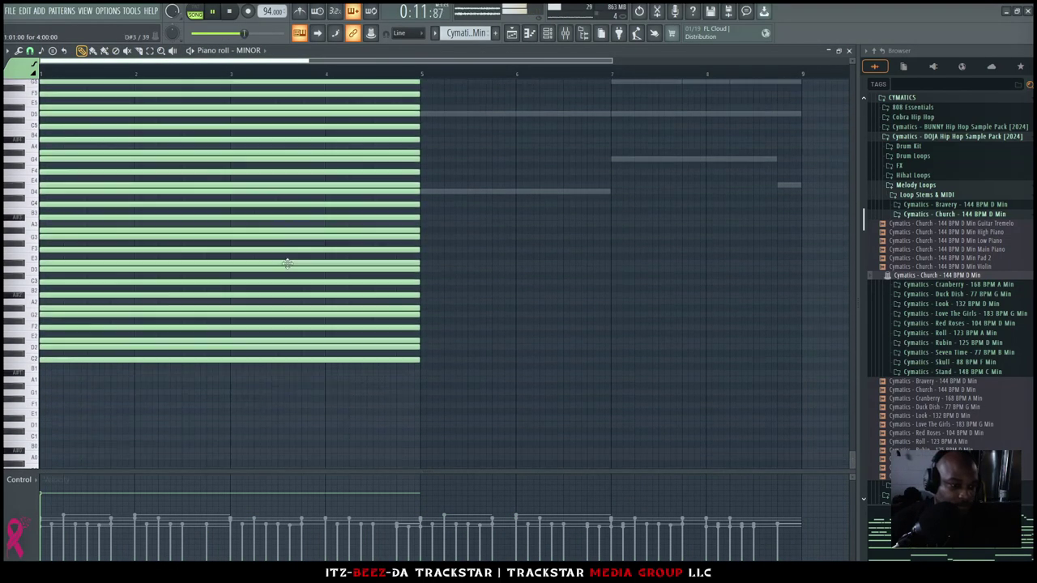
scroll(298, 246, "up", 10)
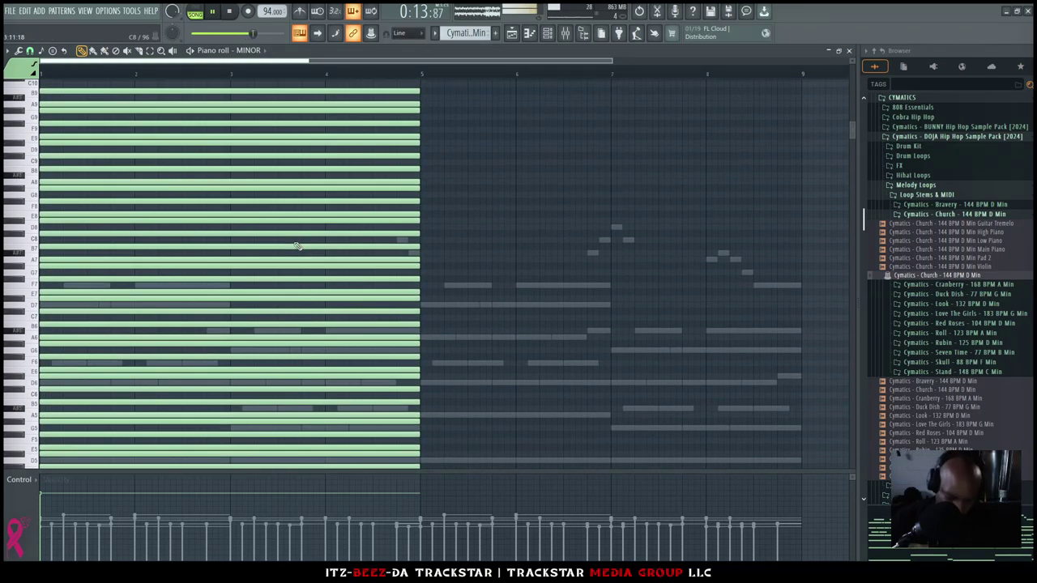
scroll(297, 245, "down", 3)
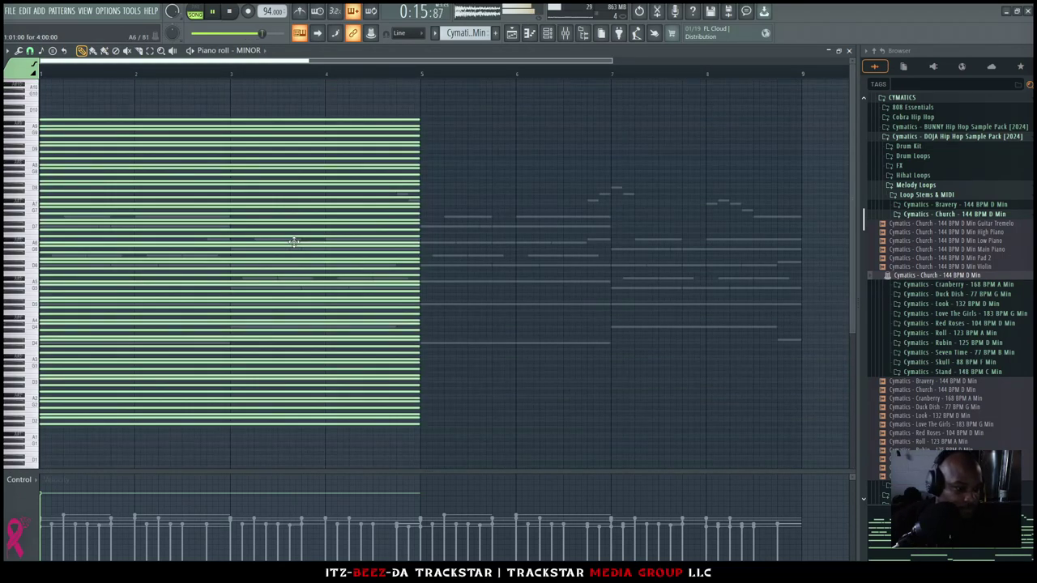
Open the SamplerTrack notes and scale all of them to 50% of their length, ending at bar 5
left_click(550, 35)
left_click(596, 112)
key("ctrl+a")
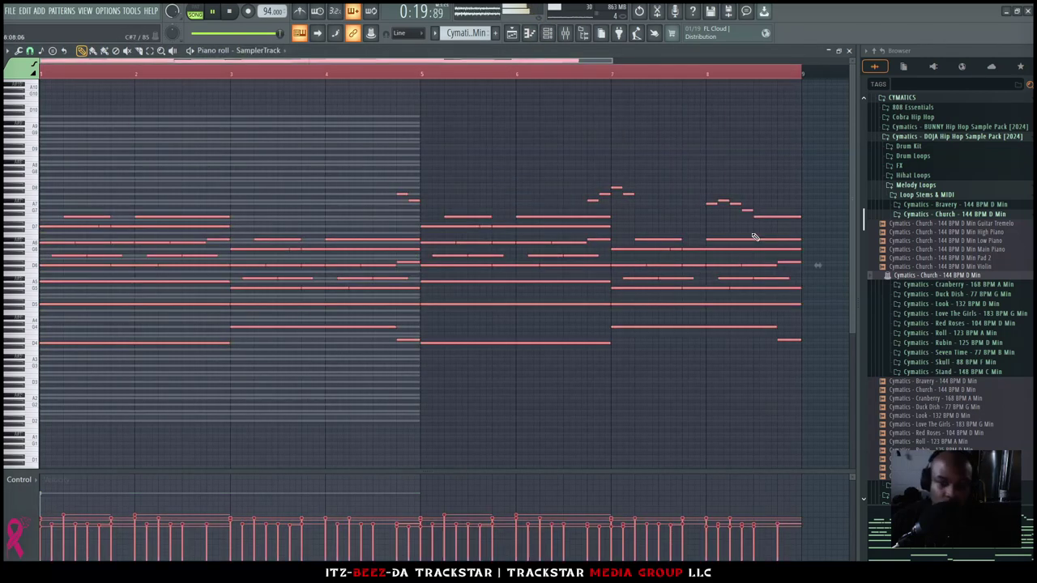
left_click_drag(815, 264, 436, 264)
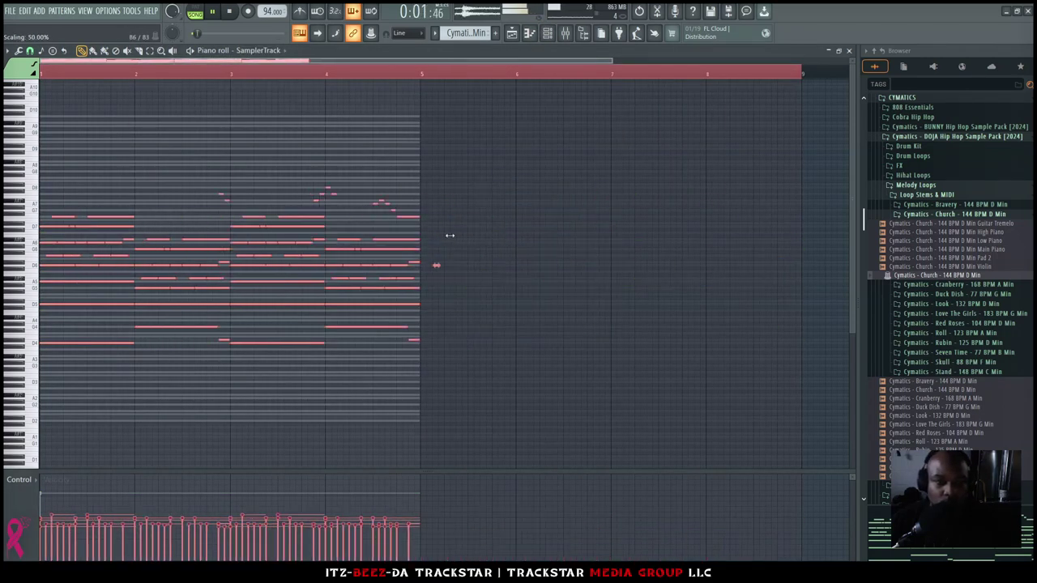
Add a Keyscape instrument channel and copy the SamplerTrack notes into it
left_click(550, 33)
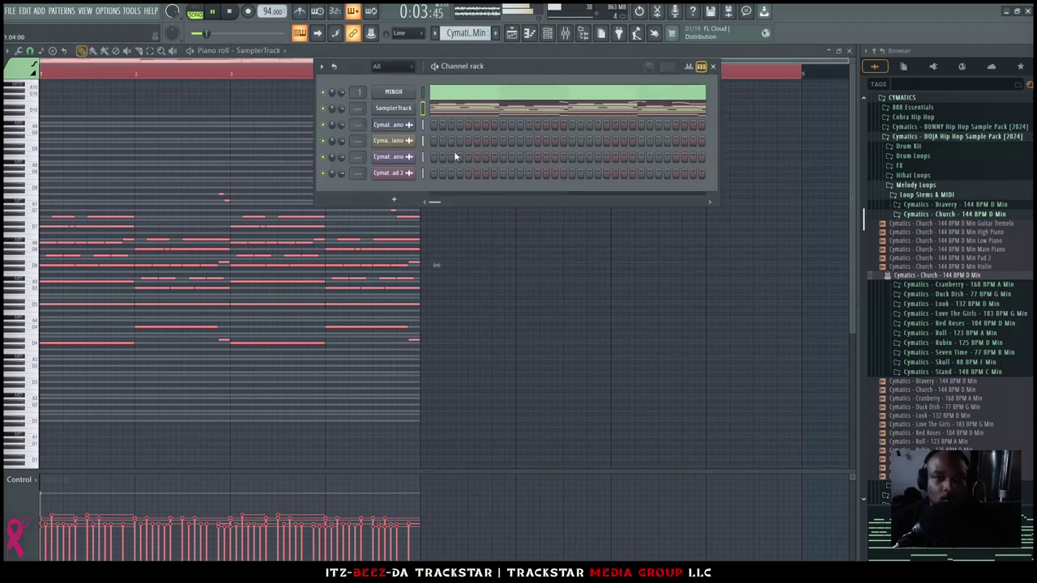
left_click(422, 111)
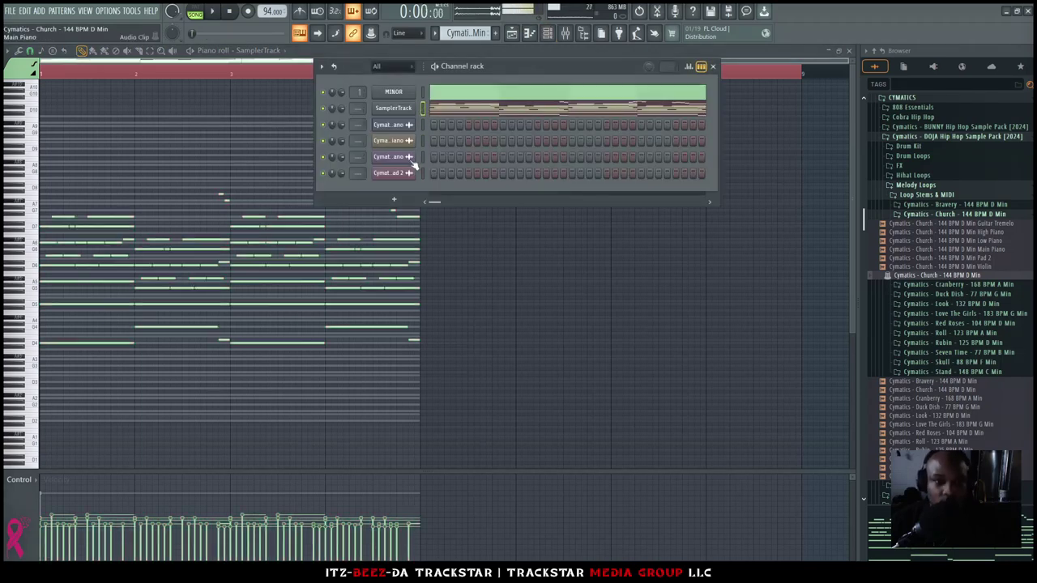
scroll(405, 70, "down", 1)
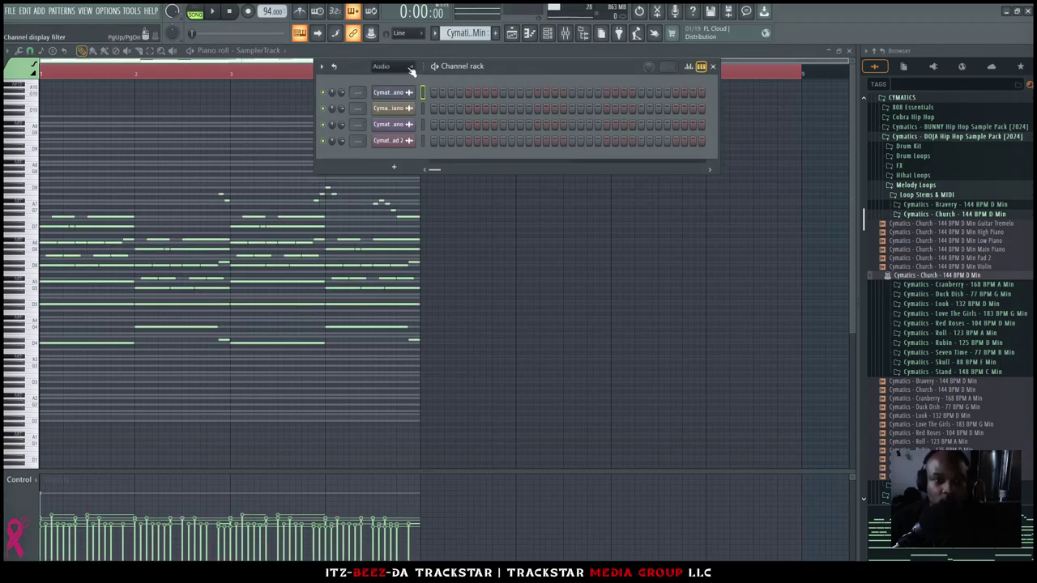
scroll(405, 70, "up", 1)
left_click(394, 200)
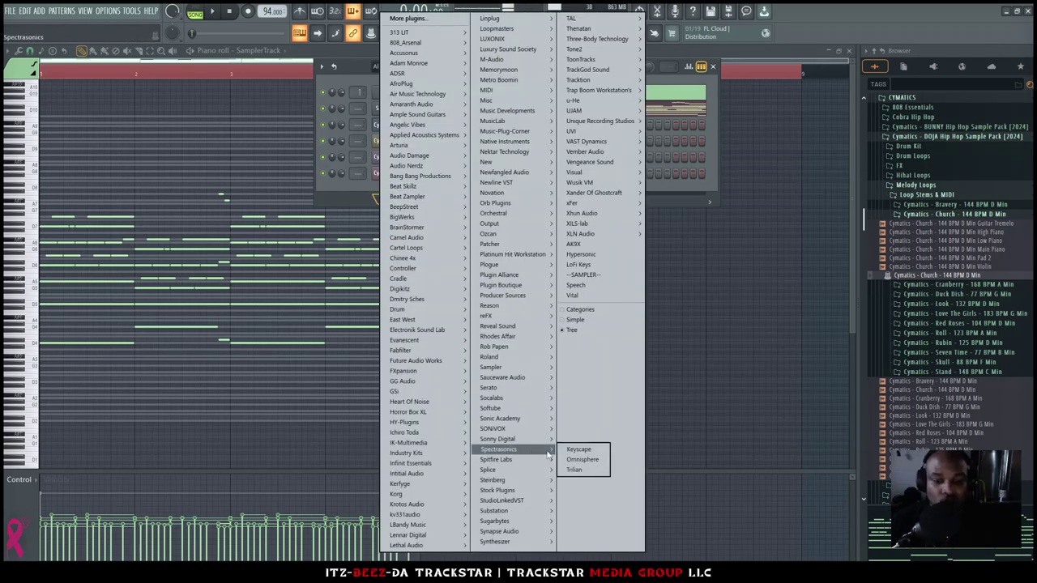
left_click(582, 450)
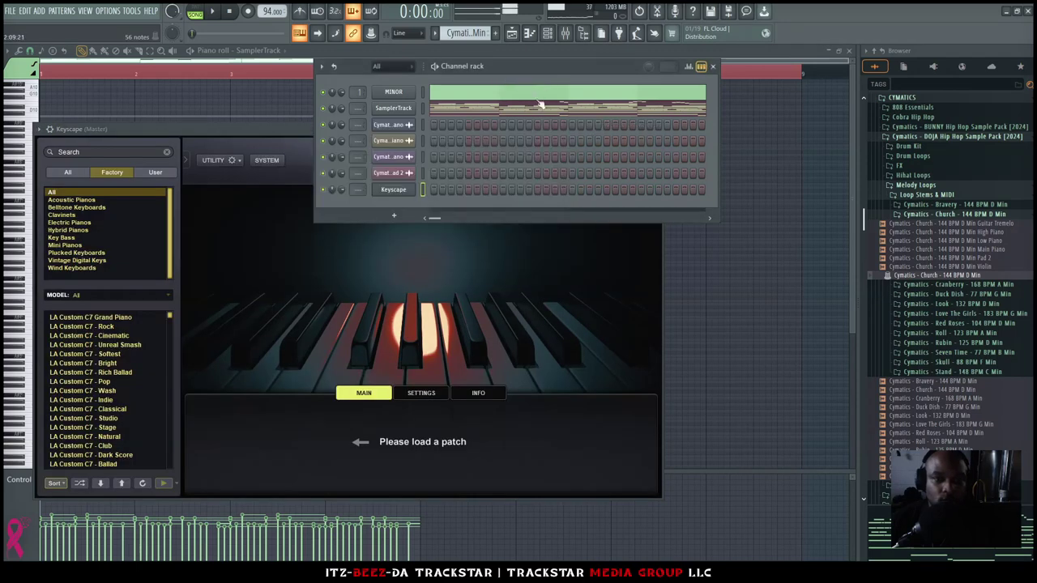
key("ctrl+v")
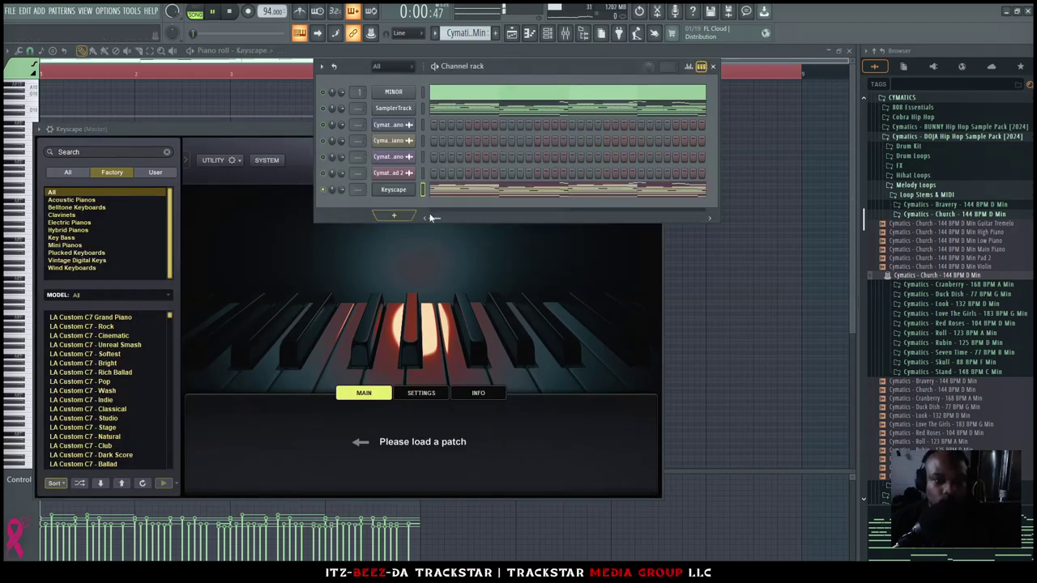
Place the Cymatics - Church MIDI pattern twice in a row on track 5 of the playlist, filling bars 1 to 9
left_click(518, 33)
left_click(15, 72)
left_click_drag(37, 89, 242, 205)
left_click_drag(314, 202, 175, 157)
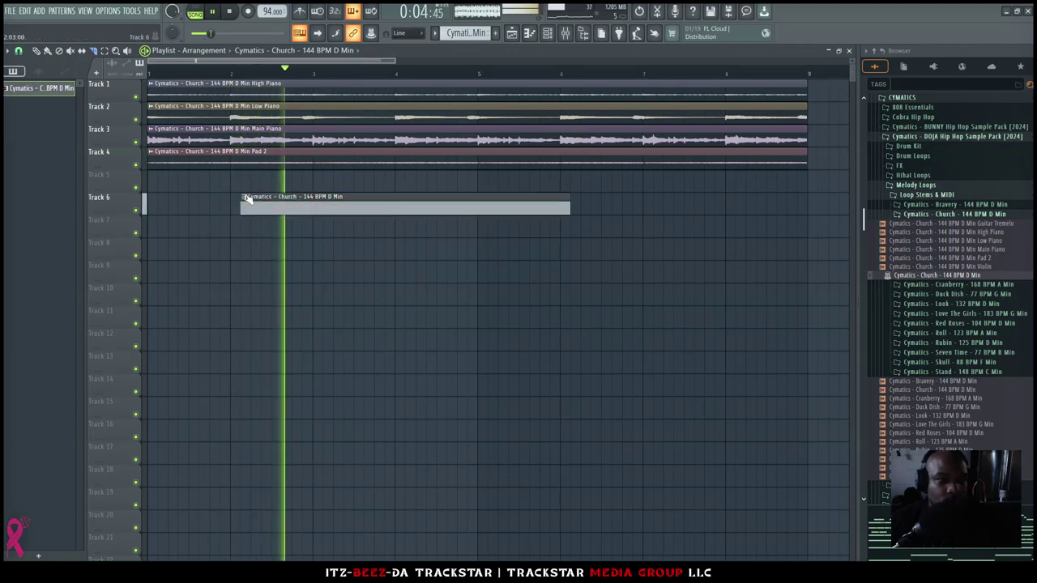
left_click_drag(328, 199, 235, 177)
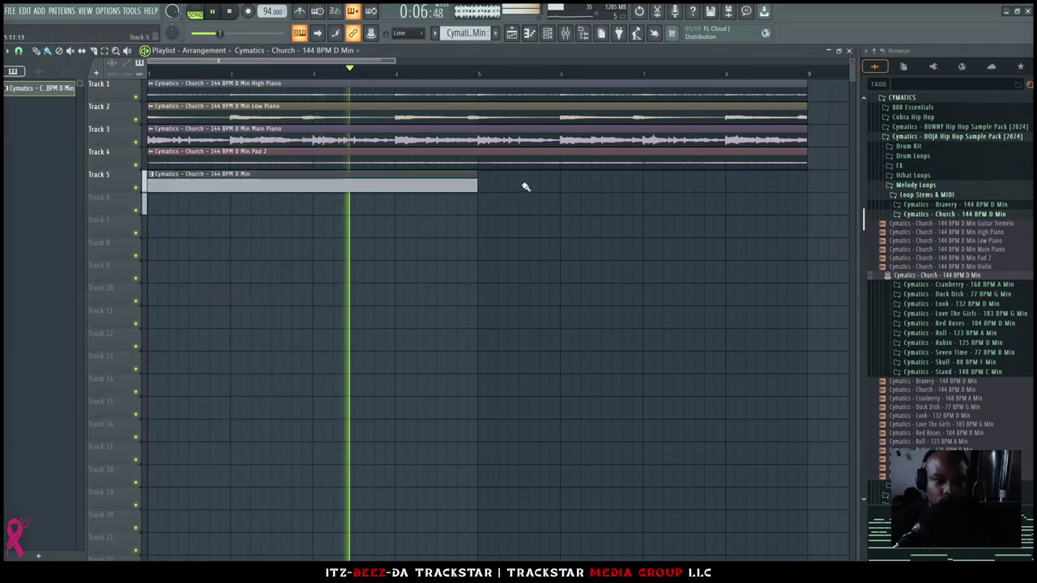
left_click(481, 179)
Open Keyscape and audition the LA Custom C7 - Cinematic and Wing Upright - Dark Indie patches during playback
left_click(547, 33)
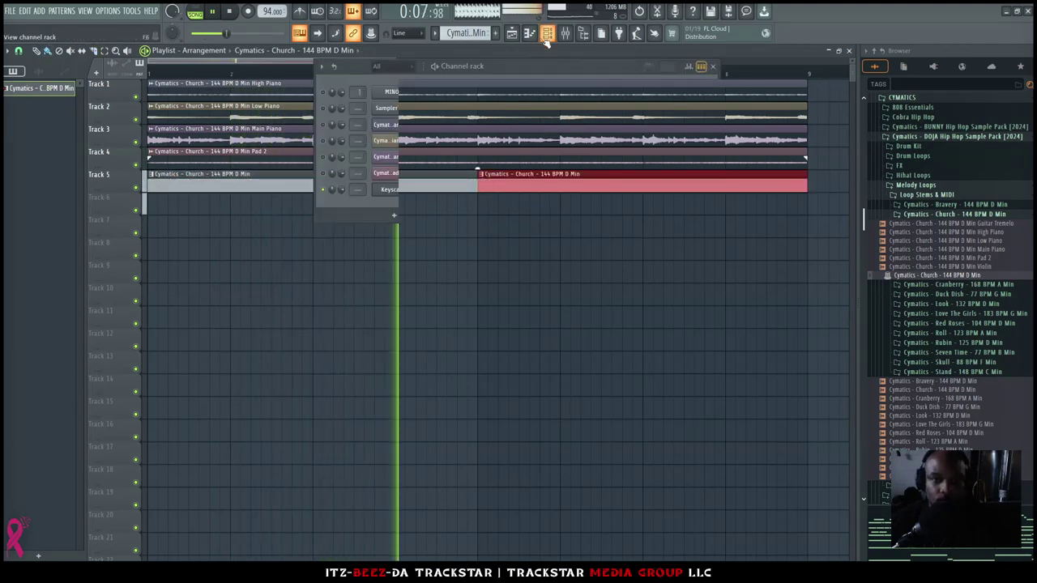
left_click(398, 189)
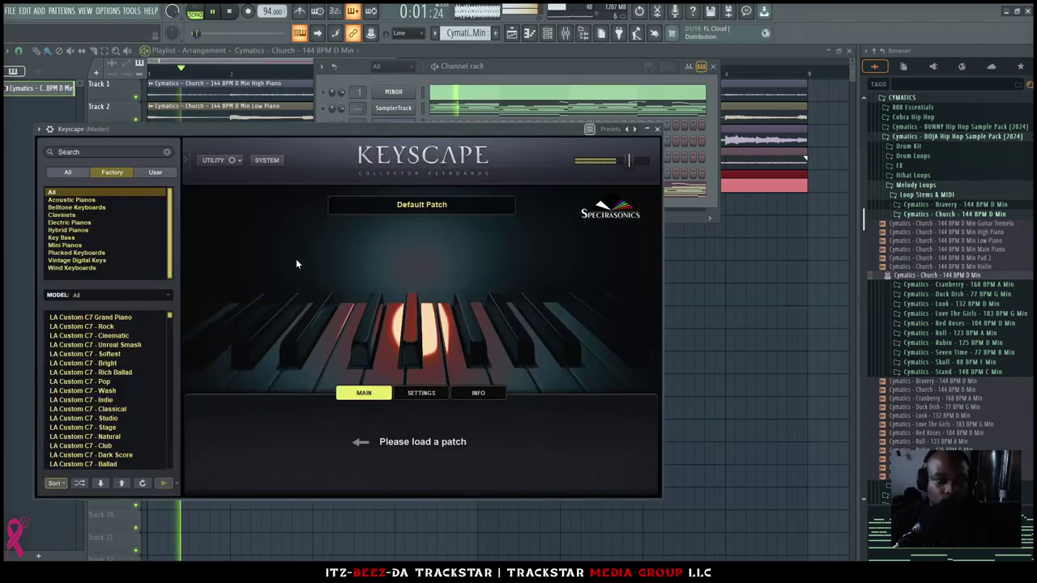
left_click(128, 340)
scroll(124, 381, "down", 5)
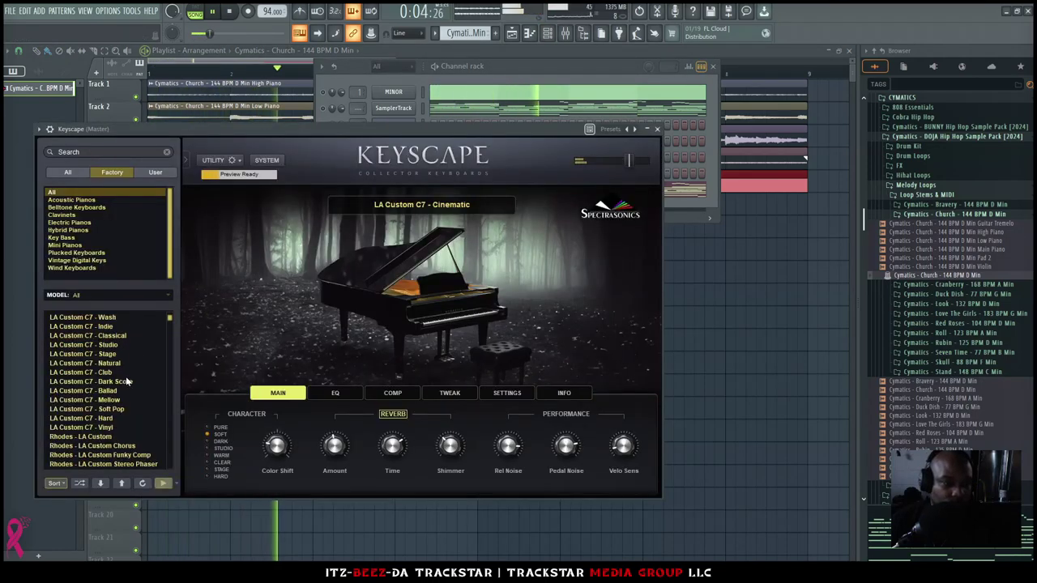
scroll(123, 377, "down", 10)
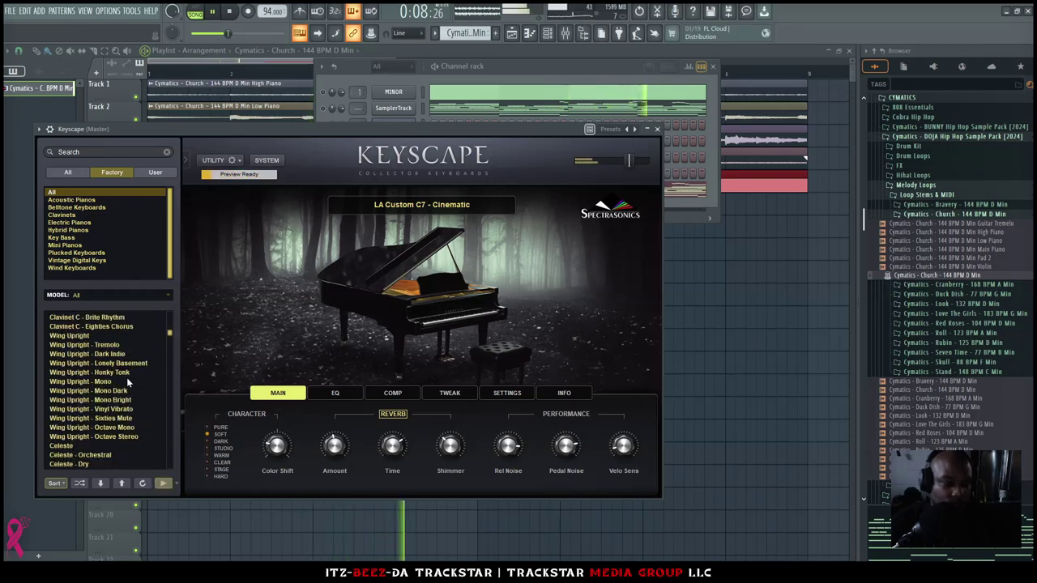
left_click(117, 354)
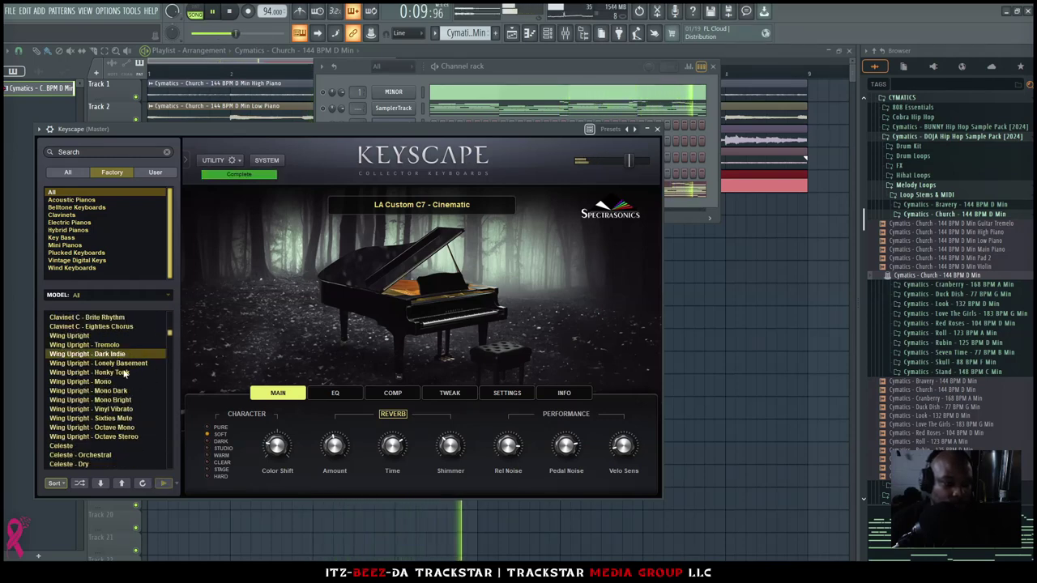
Find and choose the Toy Piano - Grand Haunted patch in Keyscape and close the instrument
scroll(117, 401, "down", 3)
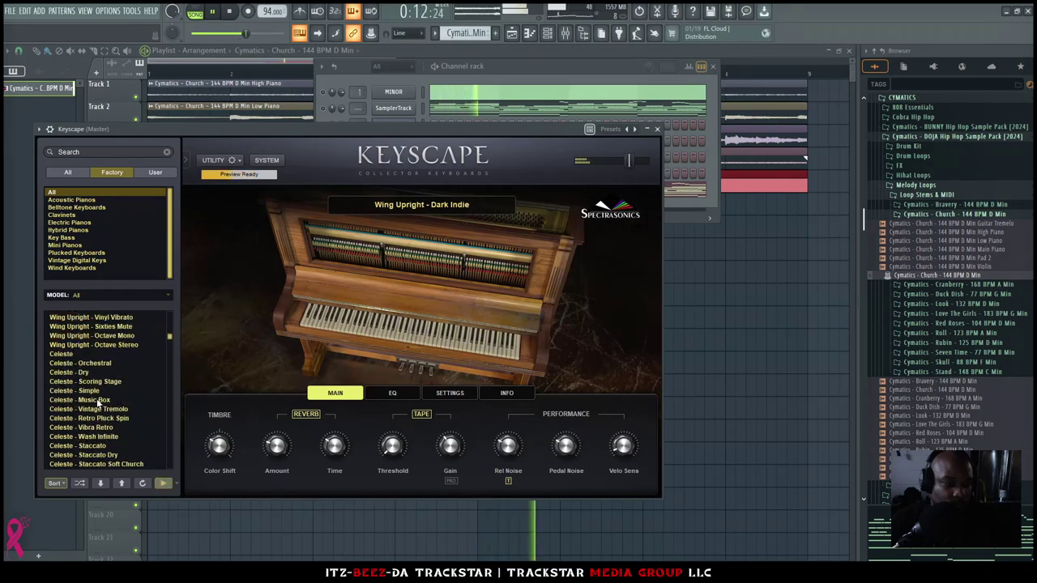
scroll(116, 389, "down", 1)
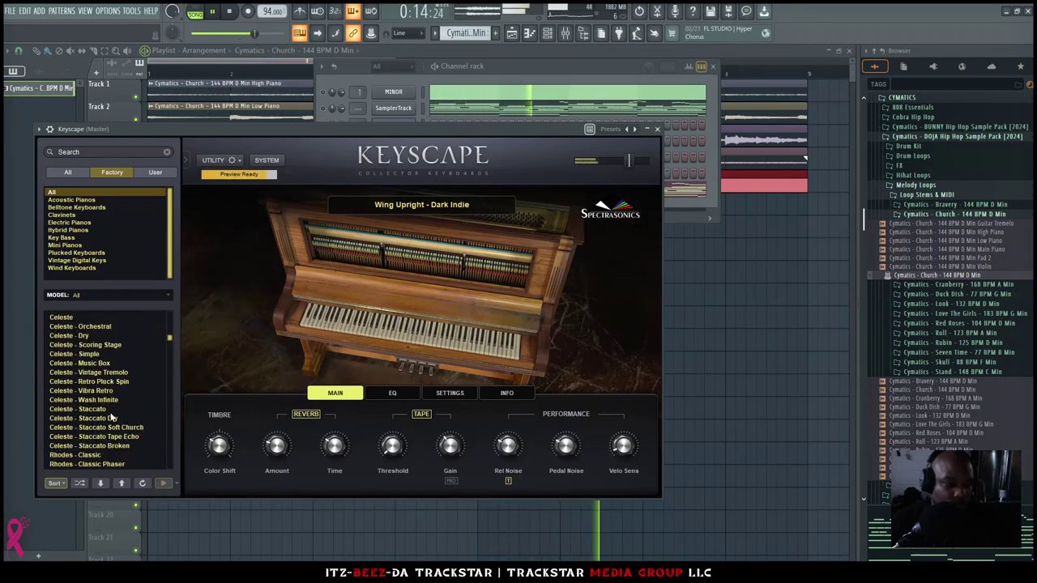
scroll(114, 389, "down", 4)
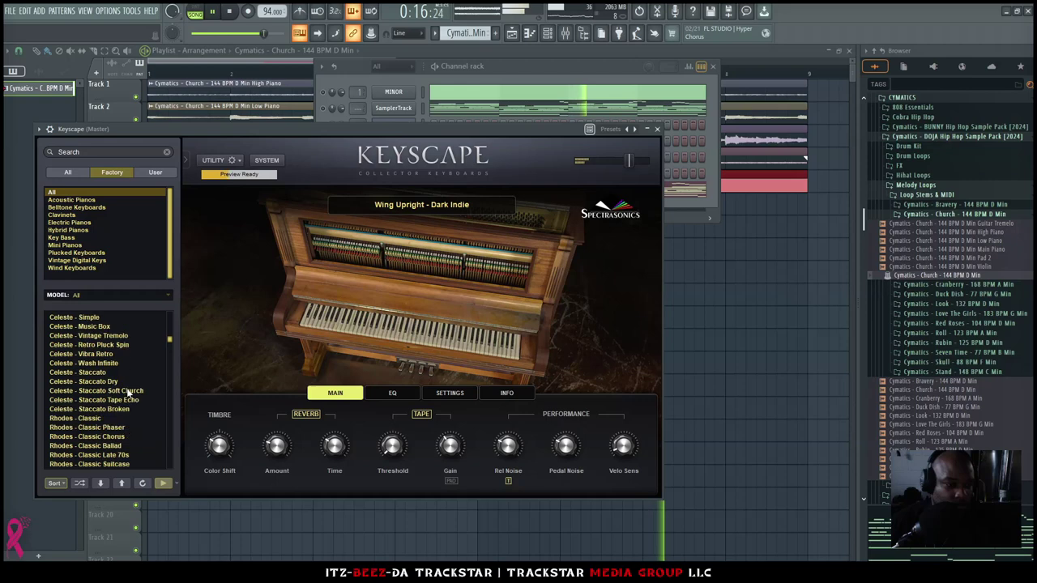
scroll(121, 401, "down", 4)
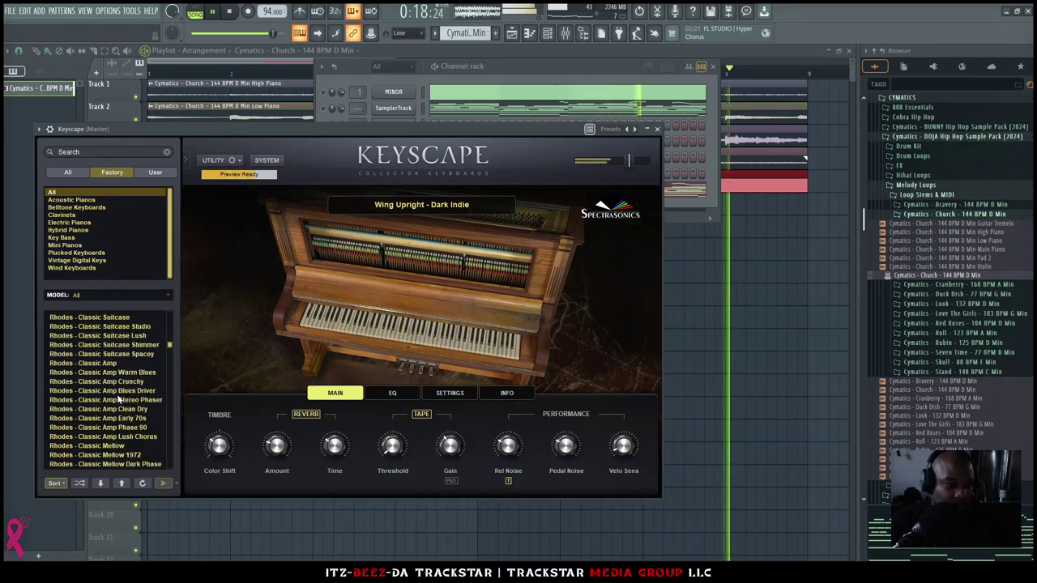
scroll(119, 396, "down", 10)
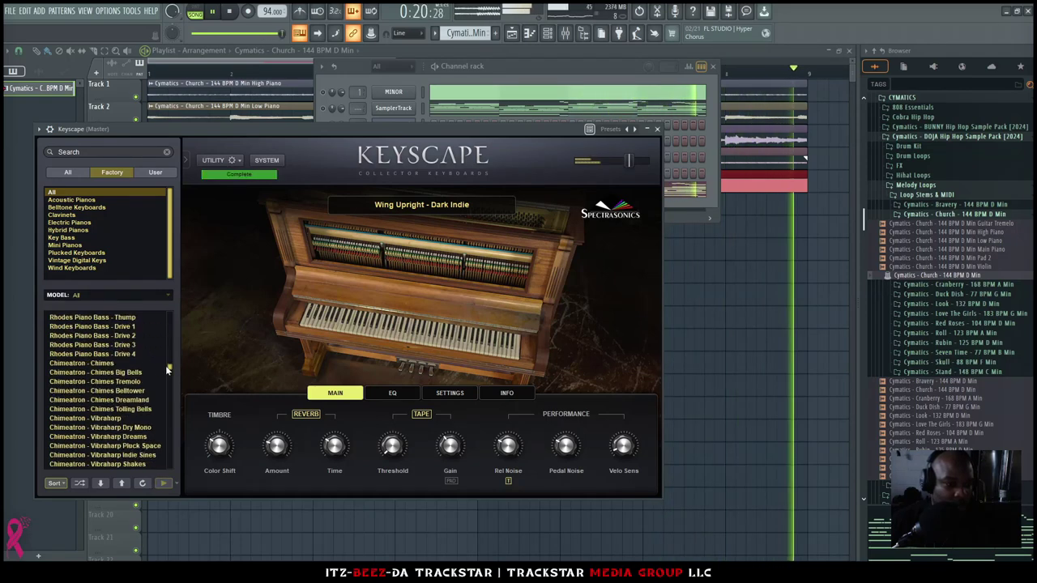
left_click_drag(164, 386, 161, 432)
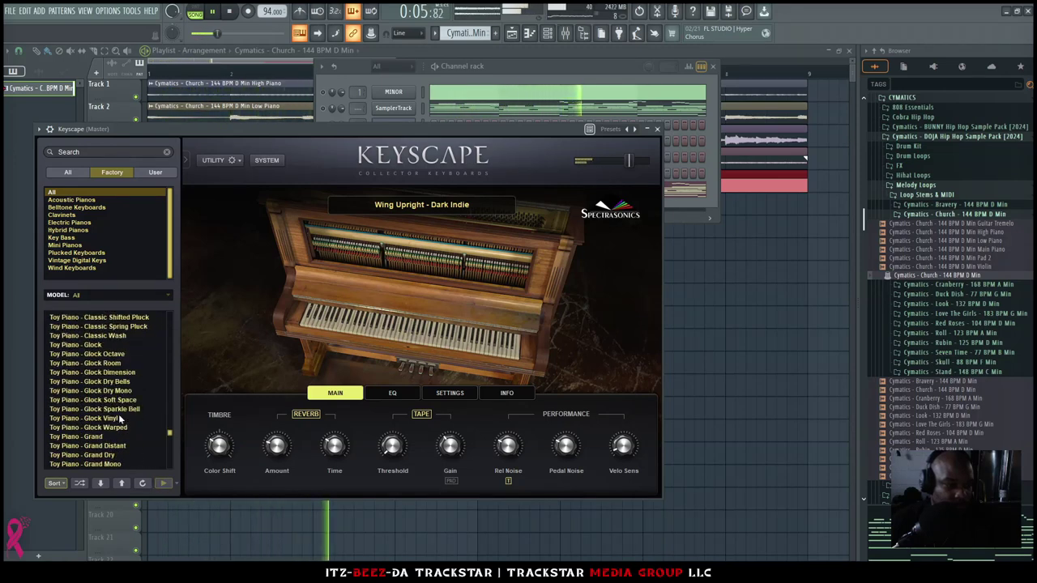
scroll(119, 418, "down", 5)
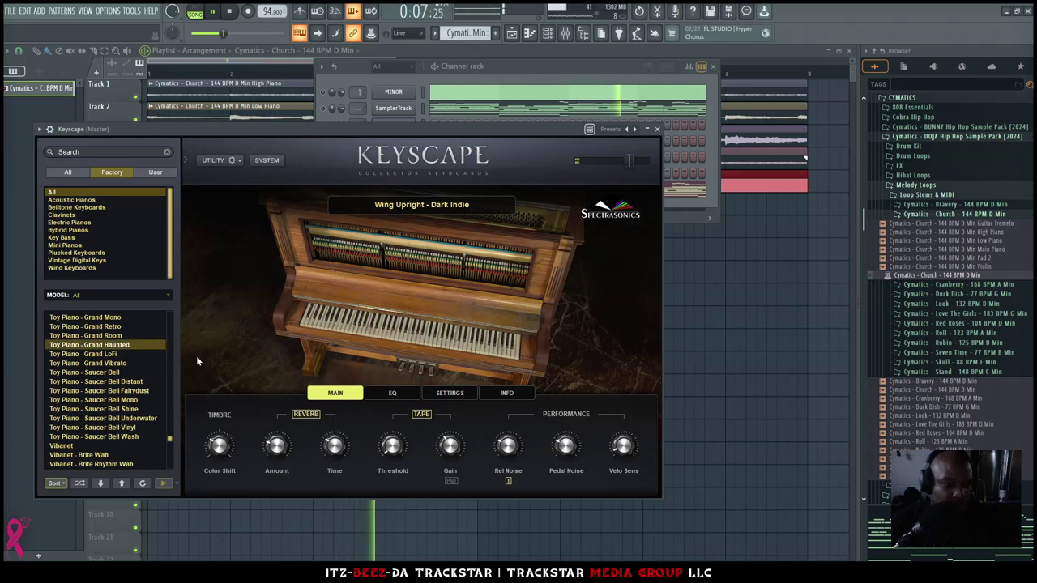
left_click(658, 130)
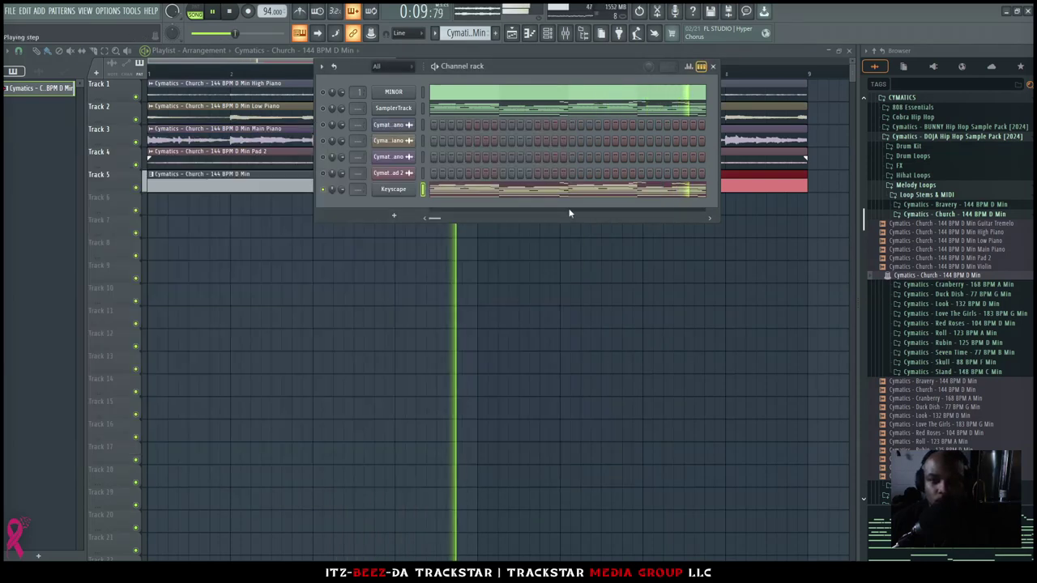
Open the Keyscape notes in the piano roll and transpose all of them down one octave
left_click(466, 199)
key("space")
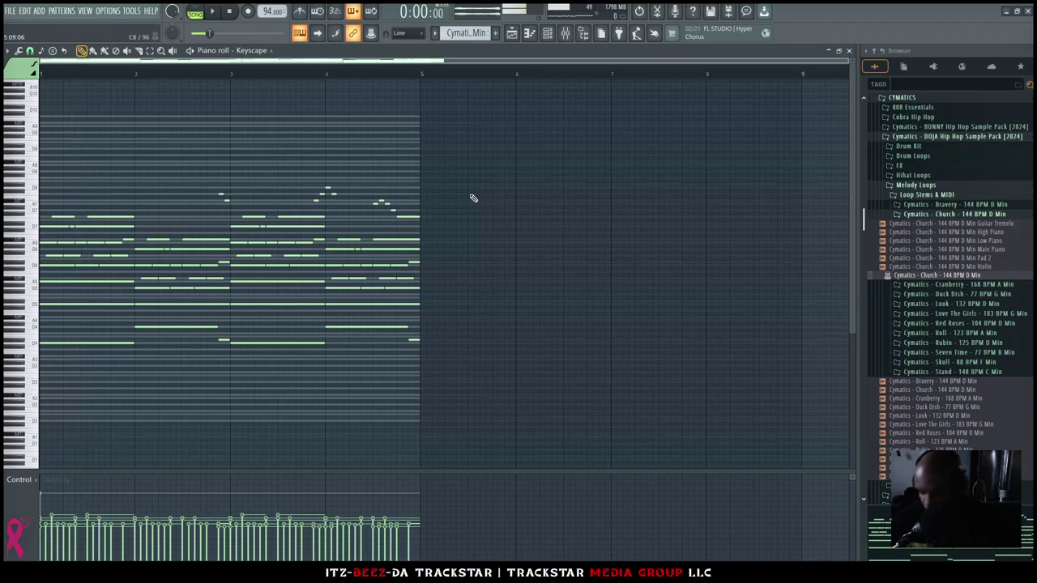
key("ctrl+Down")
right_click(473, 199, "ctrl")
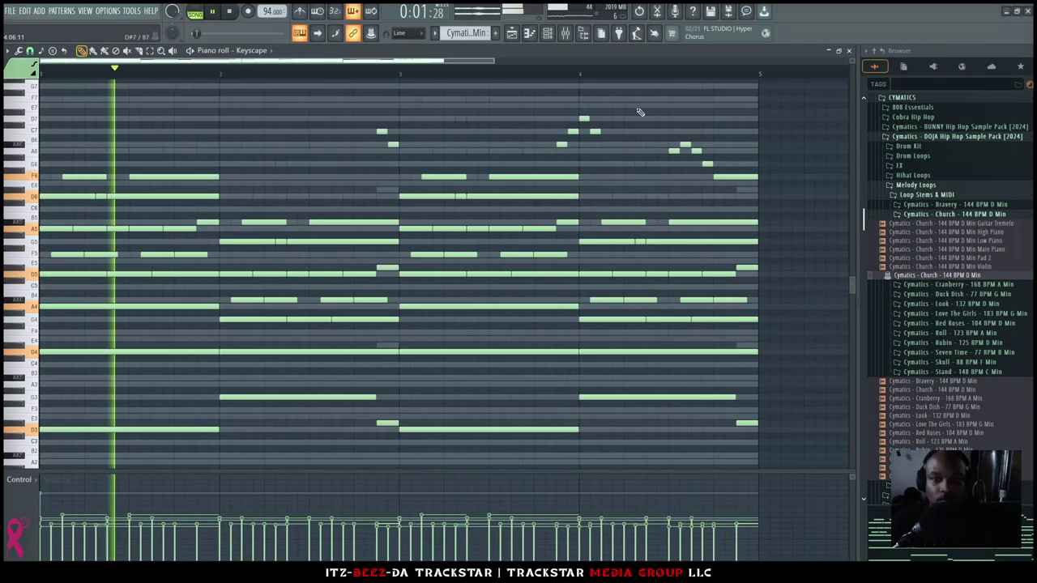
Add a Kontakt 5 instrument channel, return to the playlist and stop playback
left_click(549, 33)
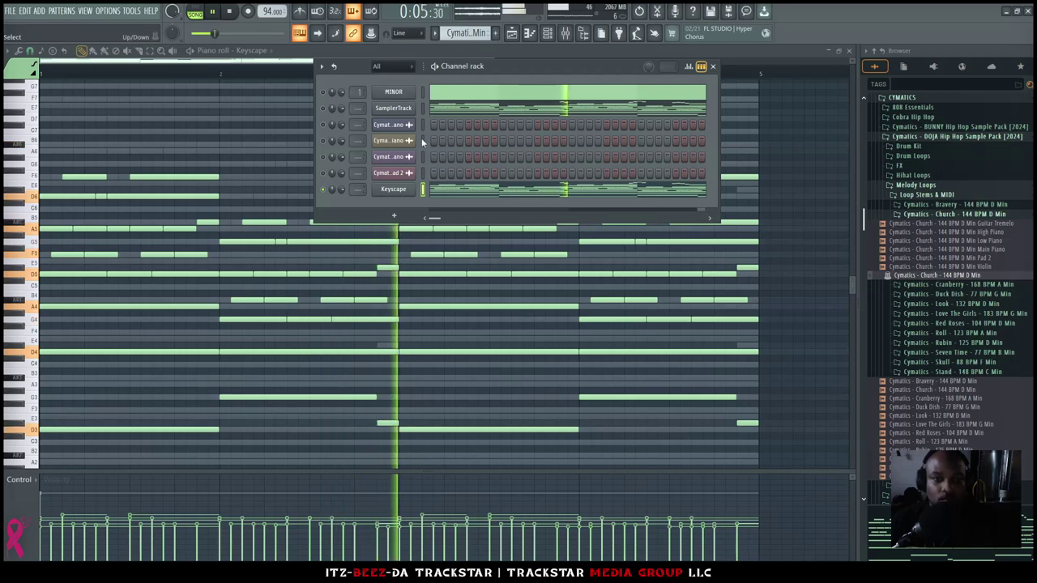
left_click(393, 215)
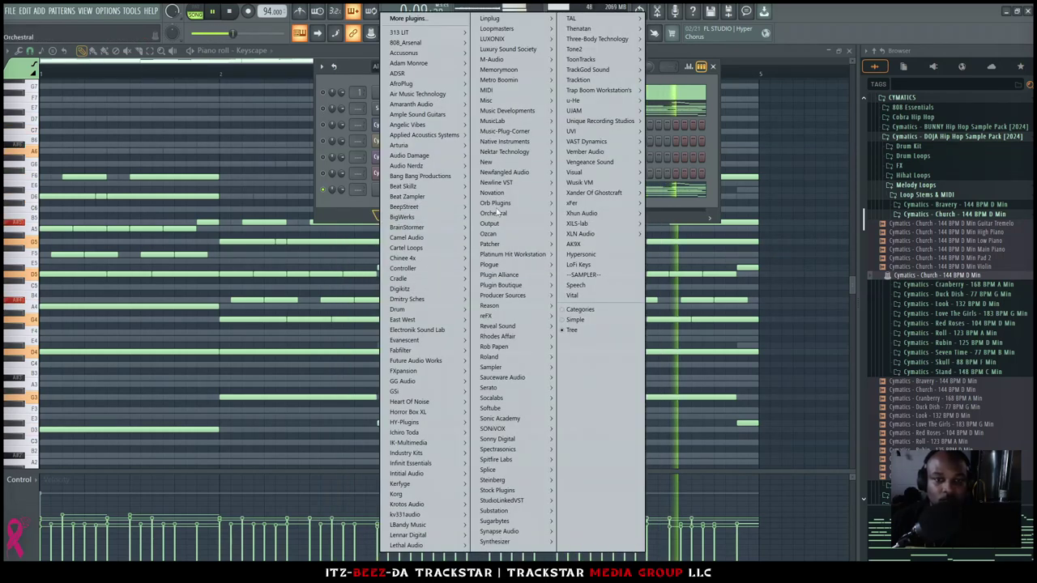
mouse_move(538, 144)
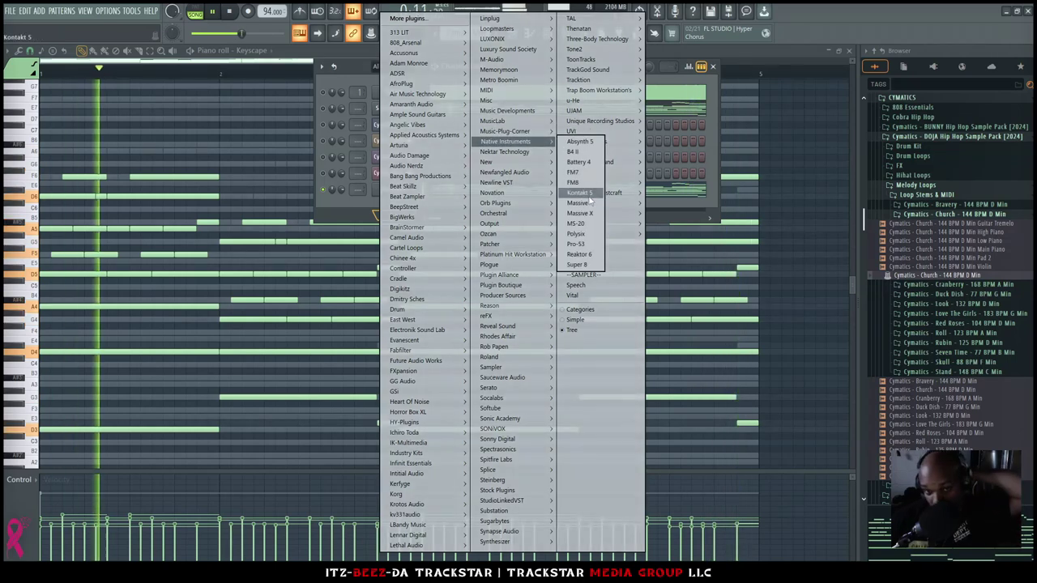
left_click(590, 193)
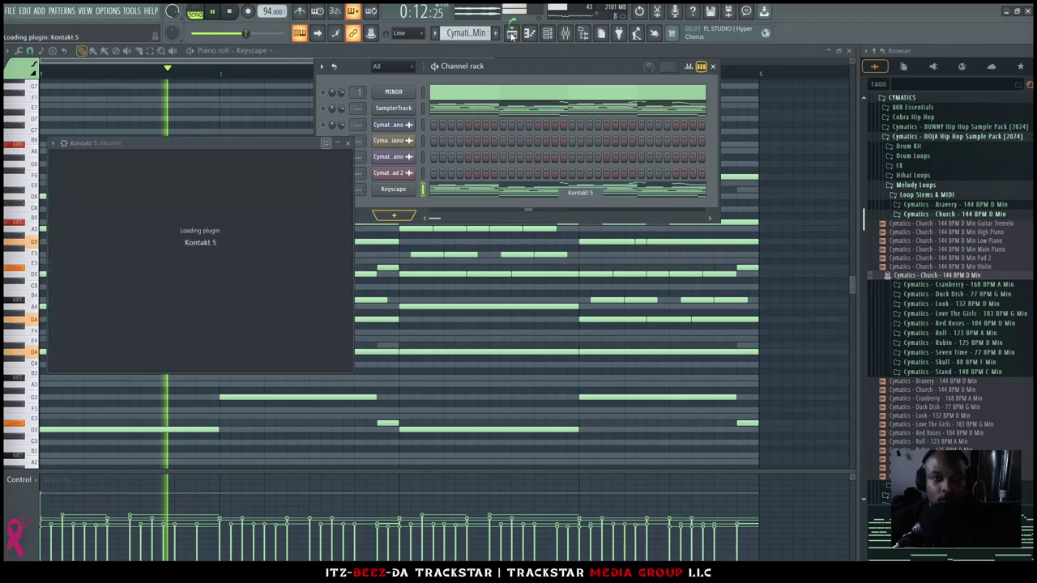
left_click(511, 33)
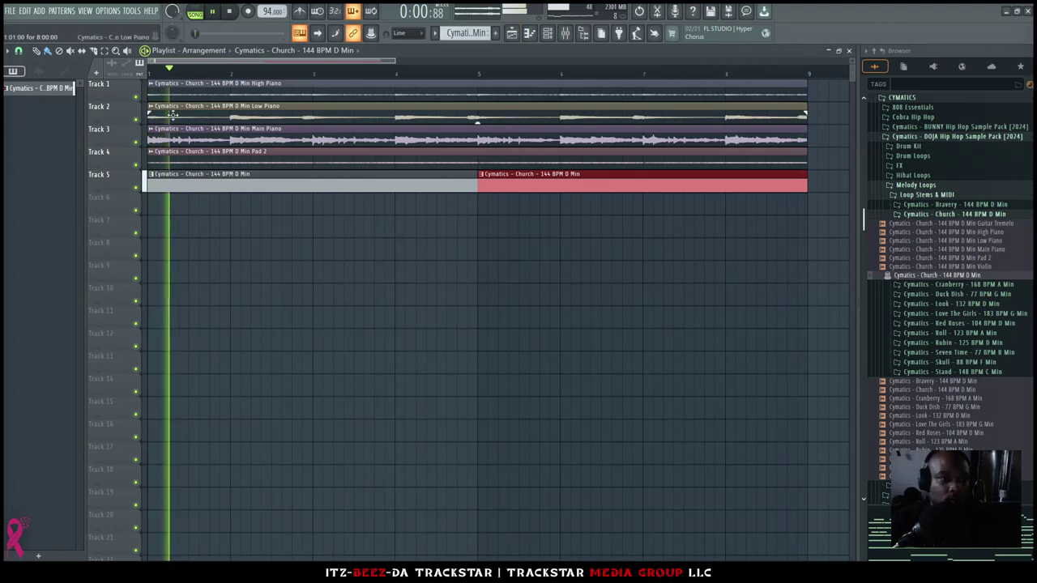
key("space")
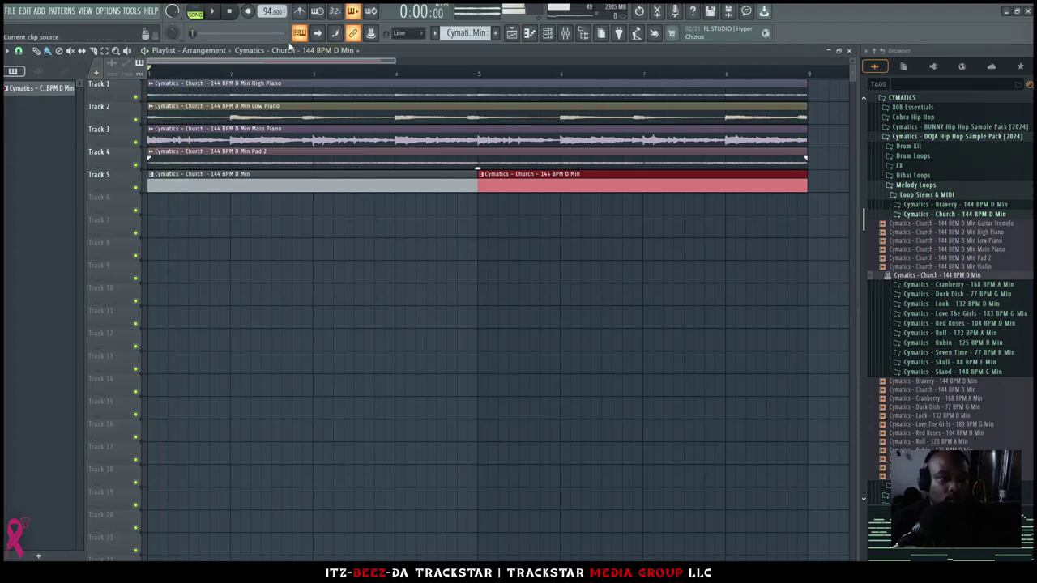
Open the Kontakt 5 instrument during playback, browse its libraries and load the Foundations Staccato Strings instrument
left_click(547, 35)
key("space")
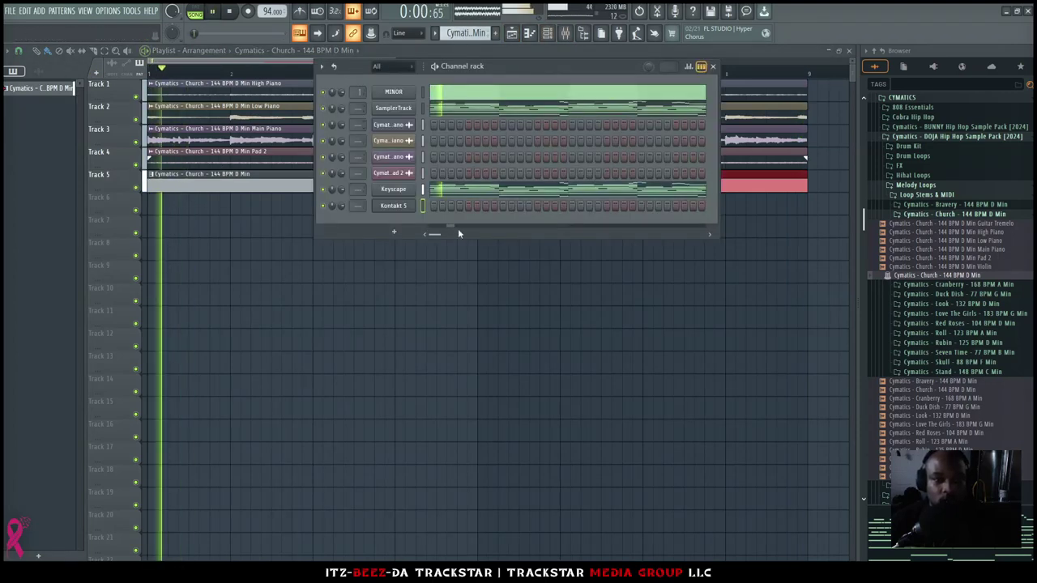
left_click(403, 209)
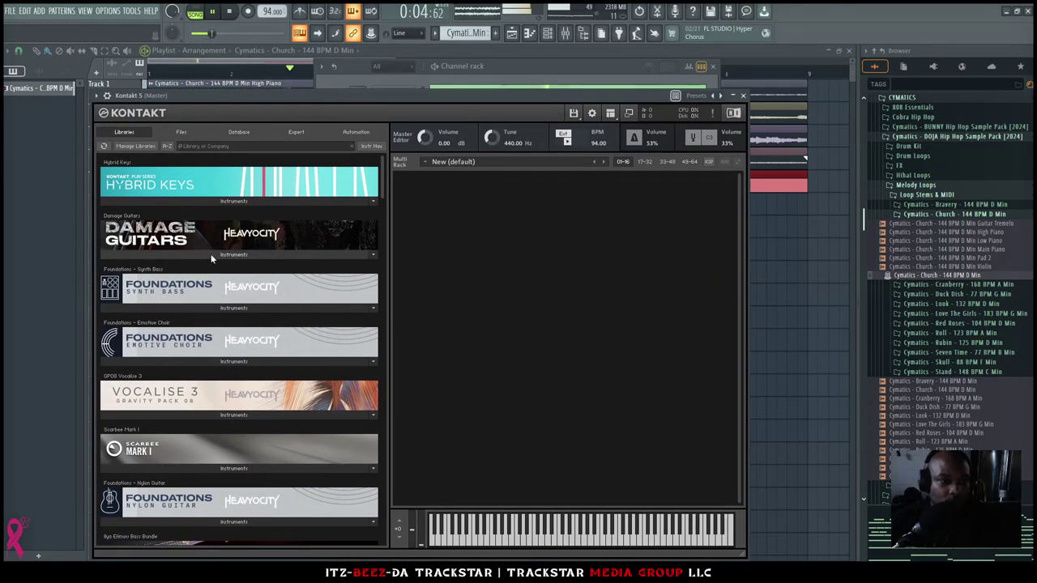
scroll(247, 281, "down", 5)
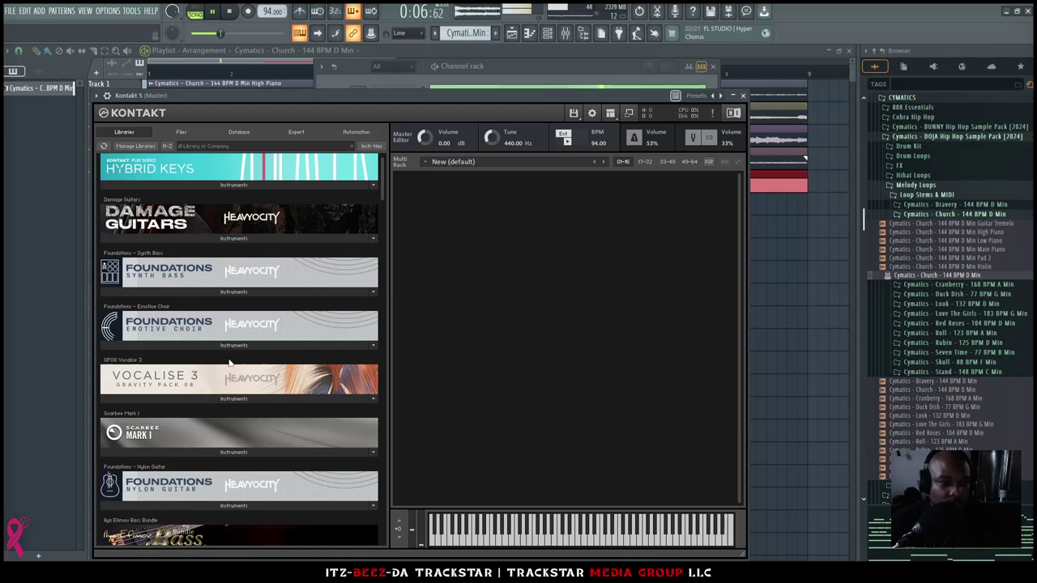
scroll(235, 374, "down", 5)
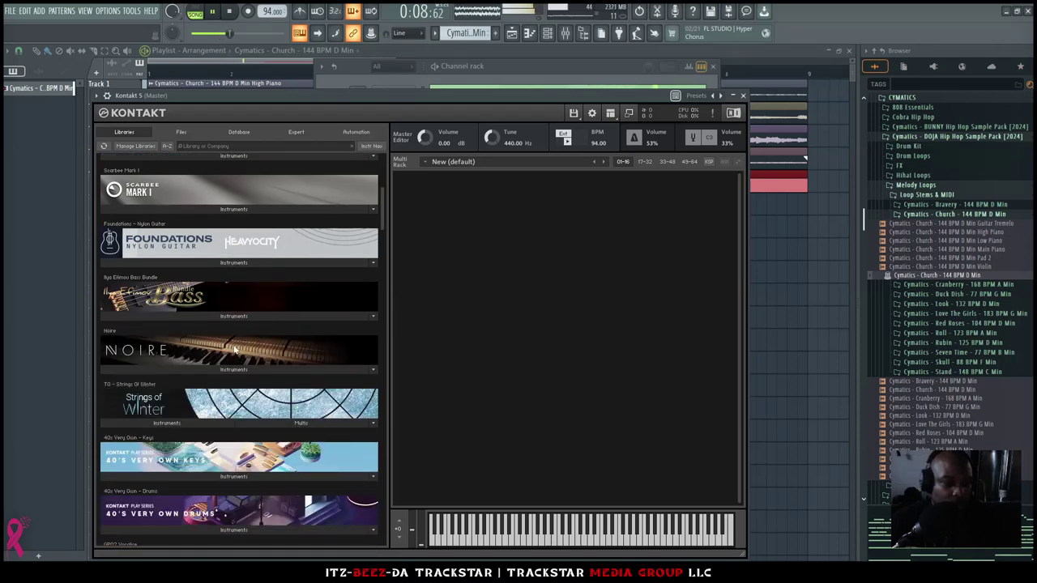
scroll(247, 307, "up", 5)
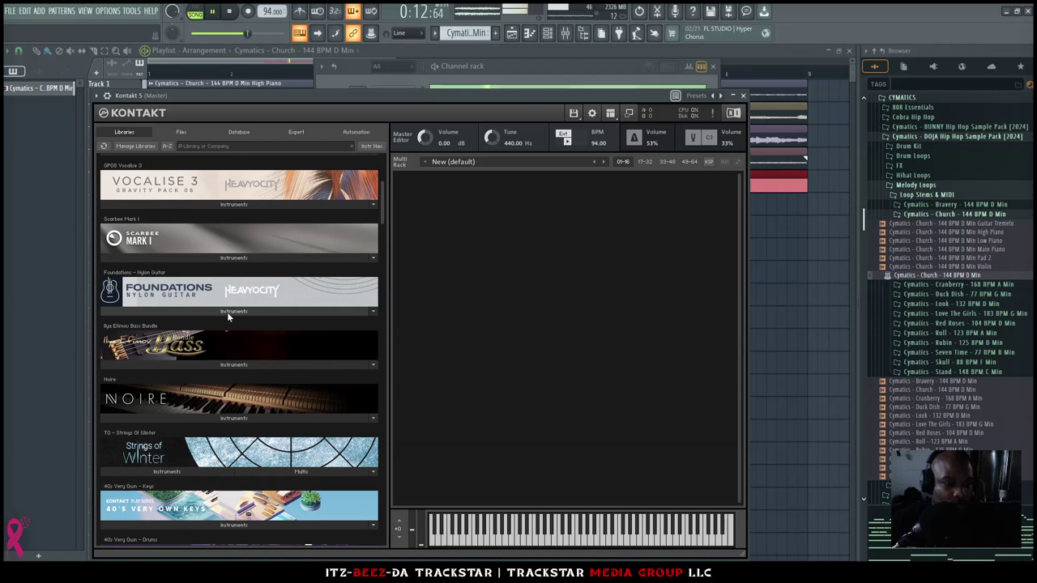
scroll(229, 311, "down", 3)
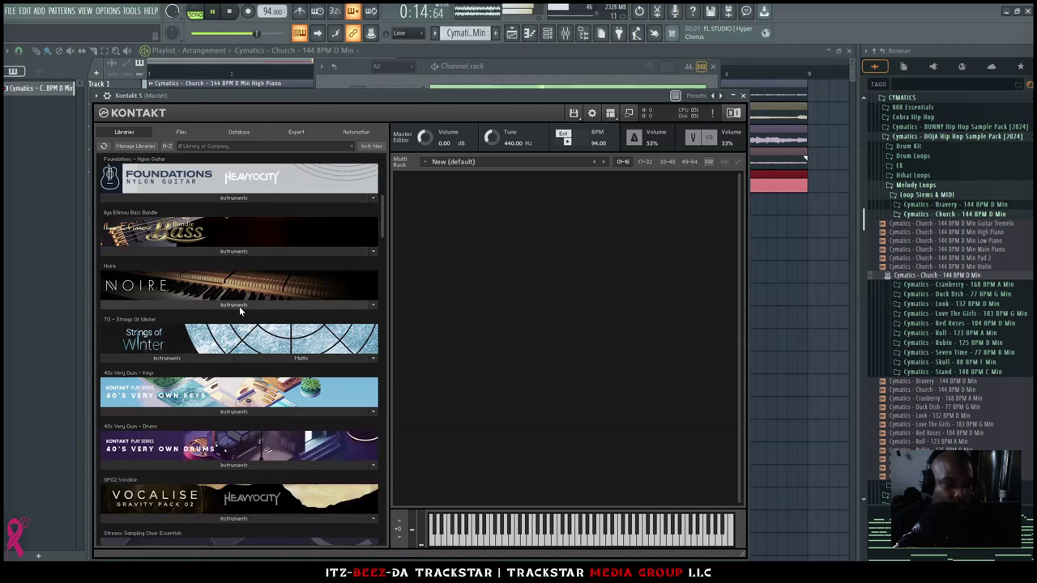
scroll(239, 308, "down", 6)
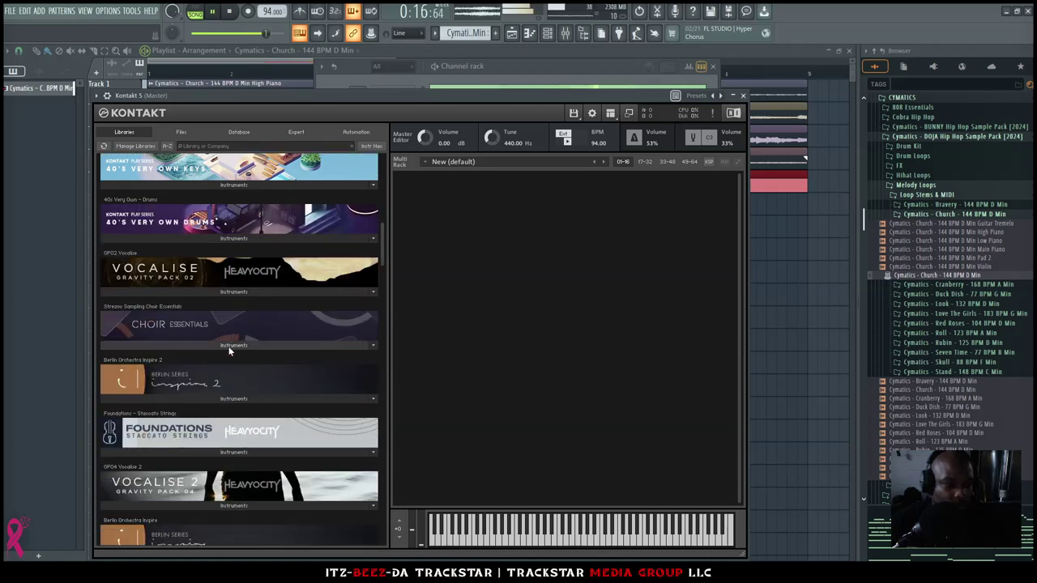
scroll(229, 349, "down", 3)
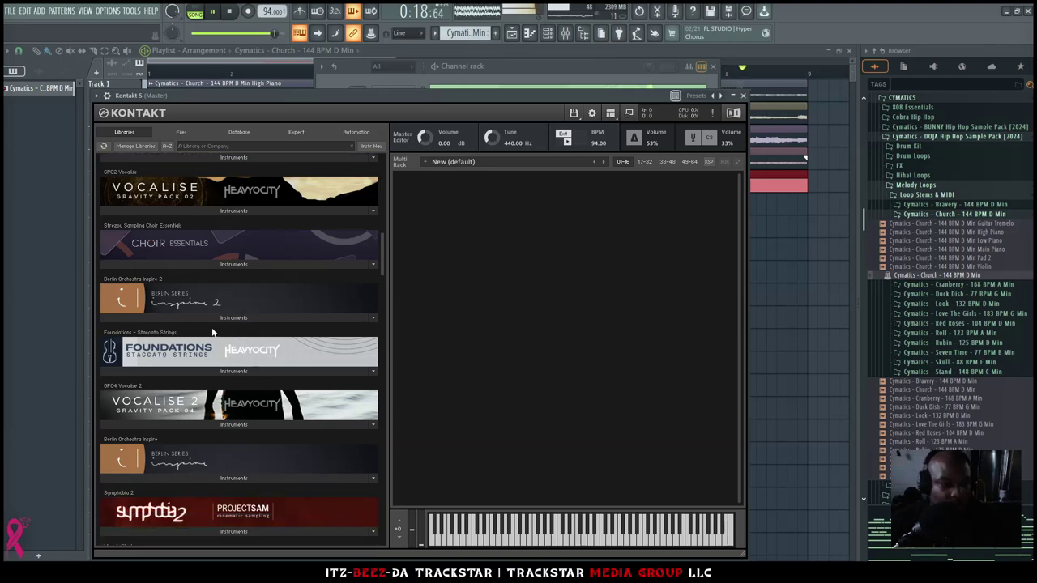
left_click(247, 373)
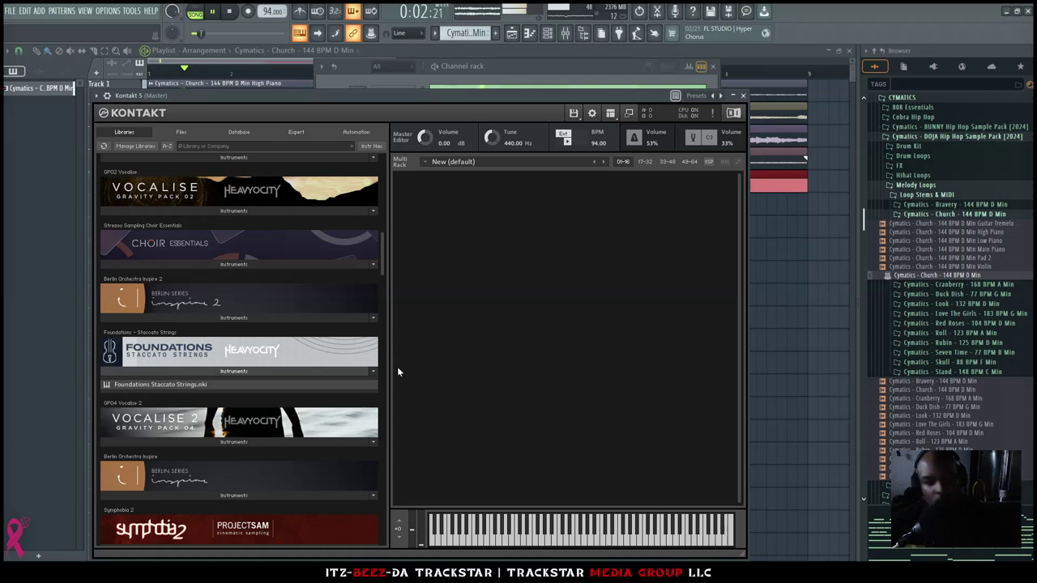
left_click_drag(399, 372, 395, 358)
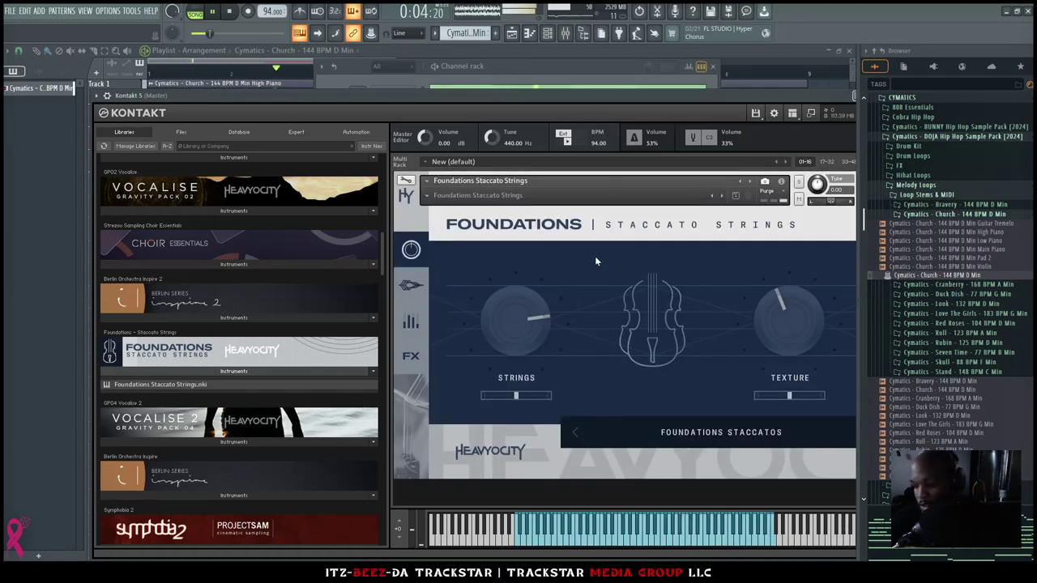
Stop playback and, in the piano roll, shorten all the four-bar MINOR scale notes to one step at the start of bar 1
left_click(566, 64)
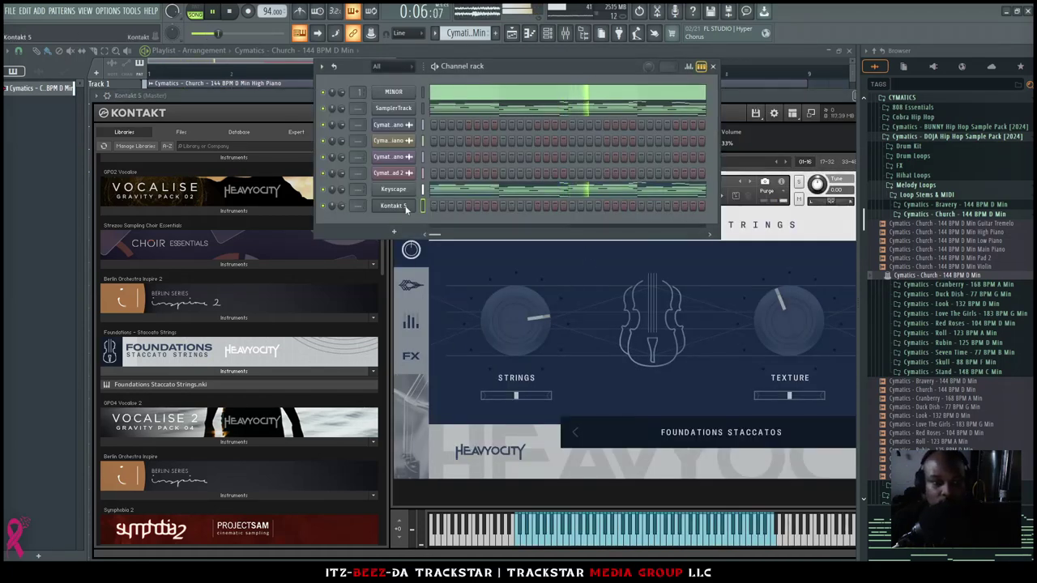
left_click(431, 204)
key("space")
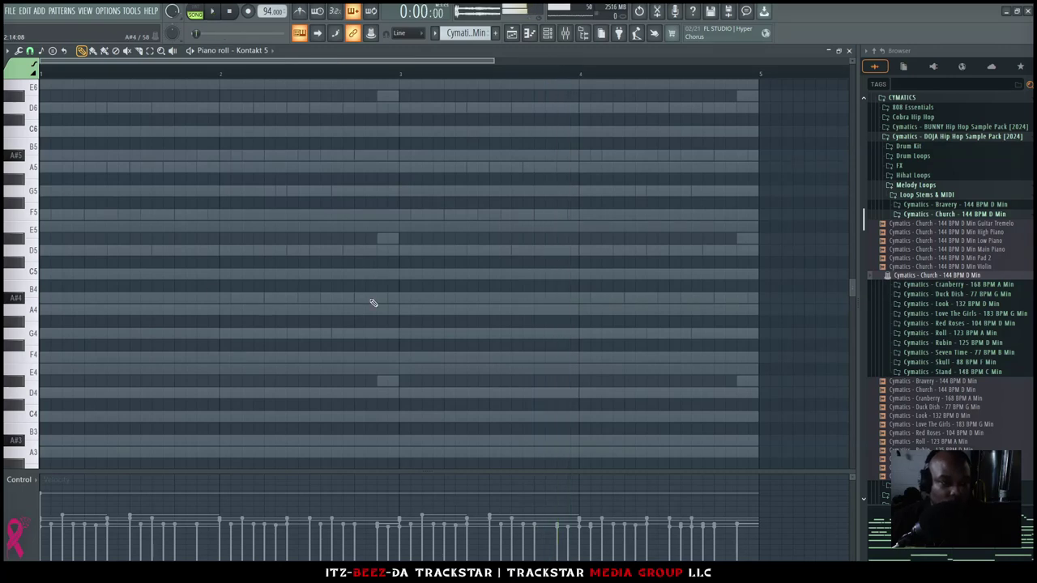
right_click(374, 302)
right_click(374, 301)
right_click(461, 303)
right_click(462, 303)
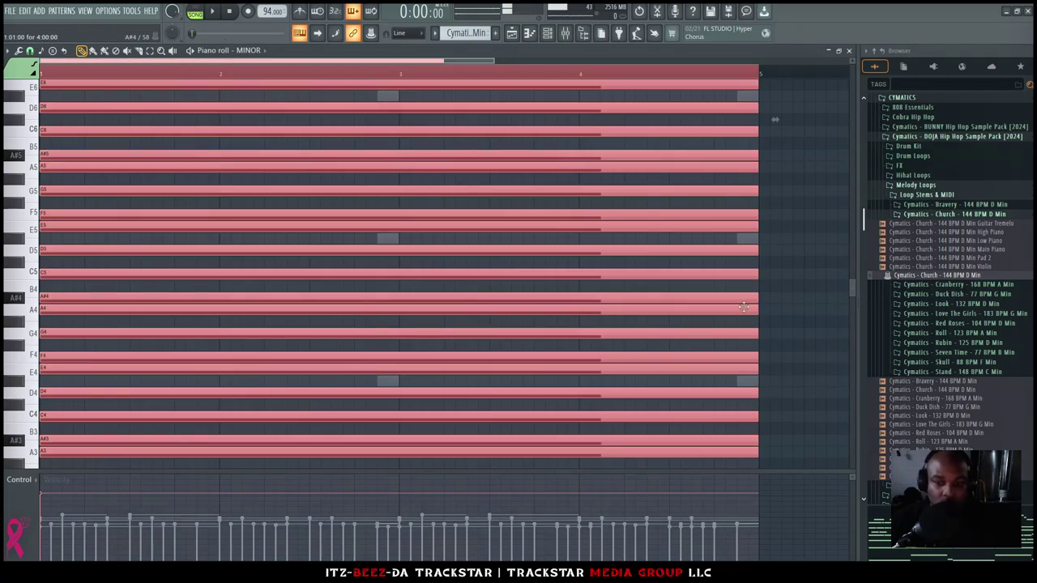
left_click_drag(753, 296, 141, 304)
Switch the piano roll to Kontakt 5 and draw short D4, F4 and A4 chord stabs at the start of bar 1 and twice in beat 2
left_click(243, 53)
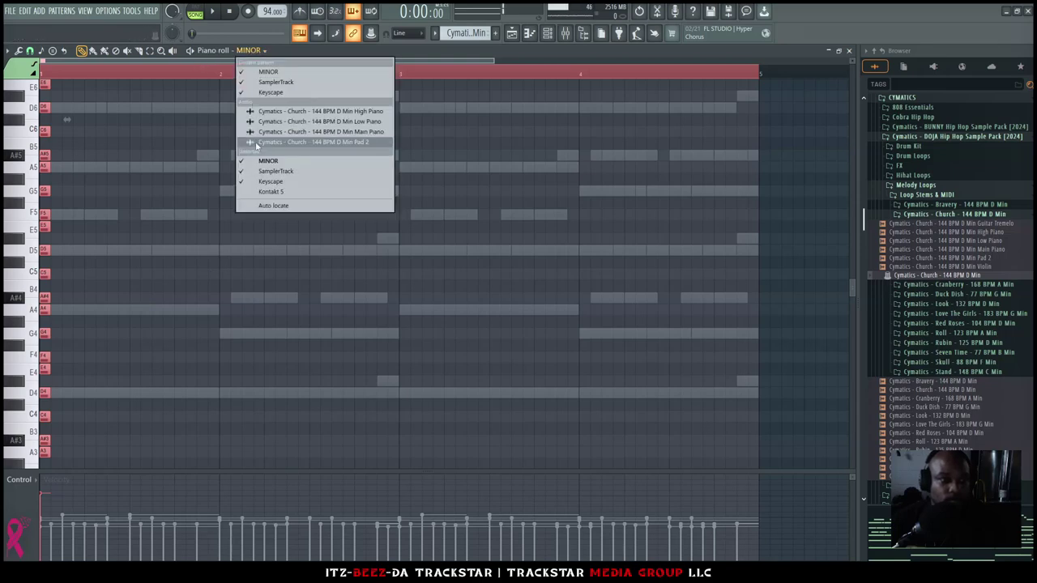
left_click(282, 206)
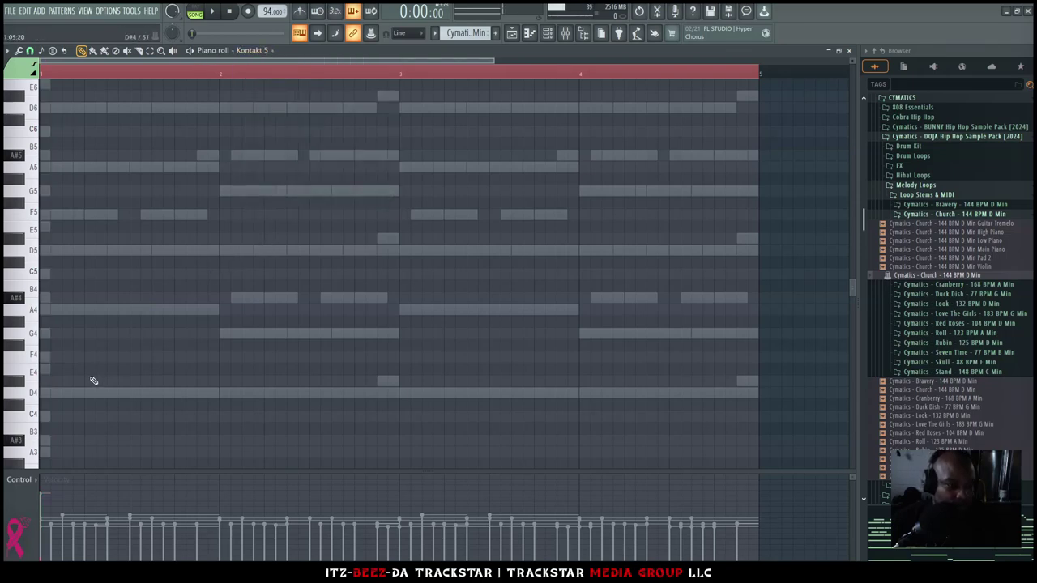
scroll(37, 380, "down", 6)
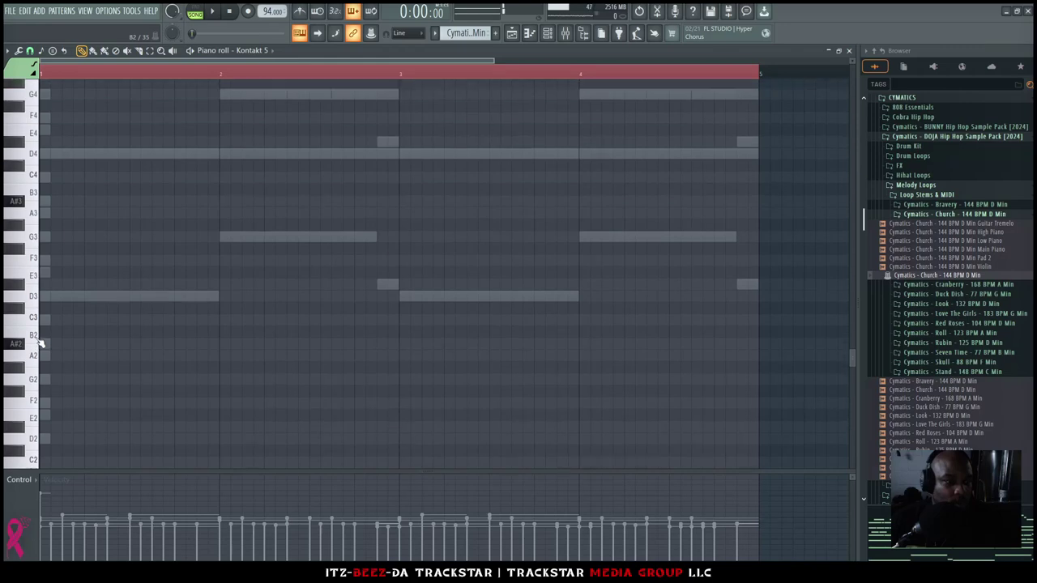
scroll(47, 259, "up", 5)
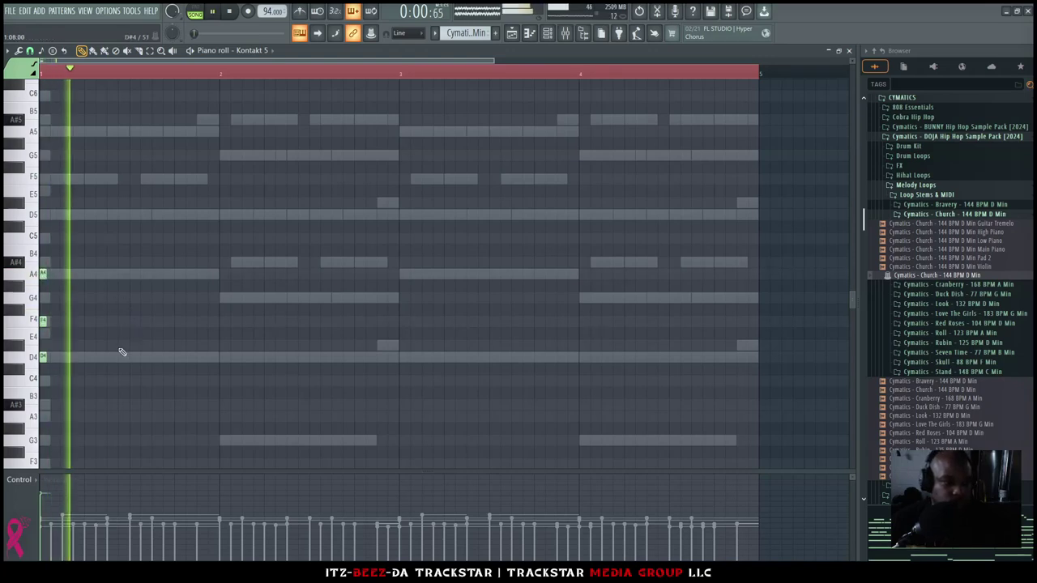
left_click_drag(86, 373, 100, 274)
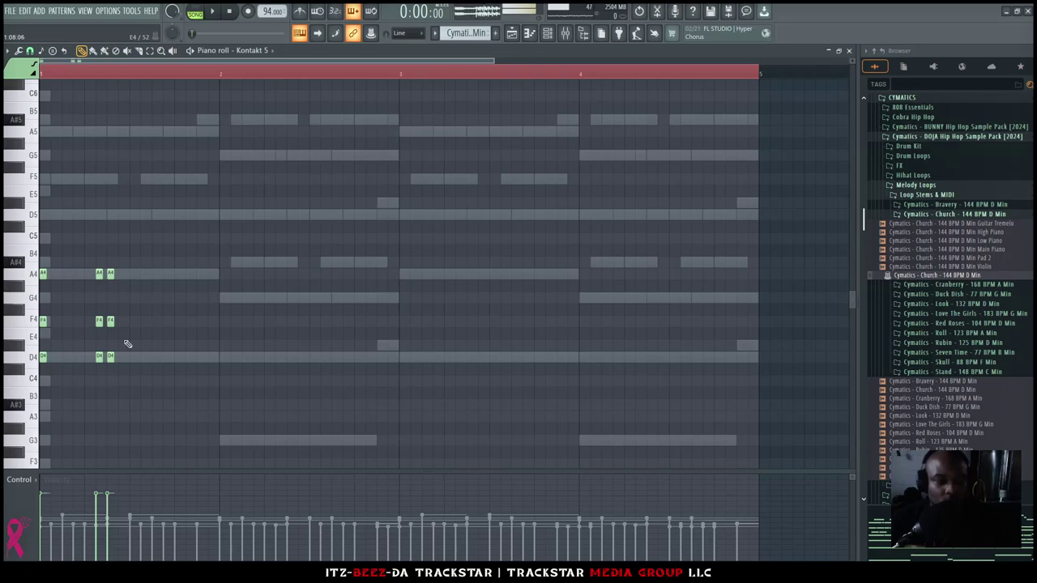
left_click_drag(81, 387, 39, 221)
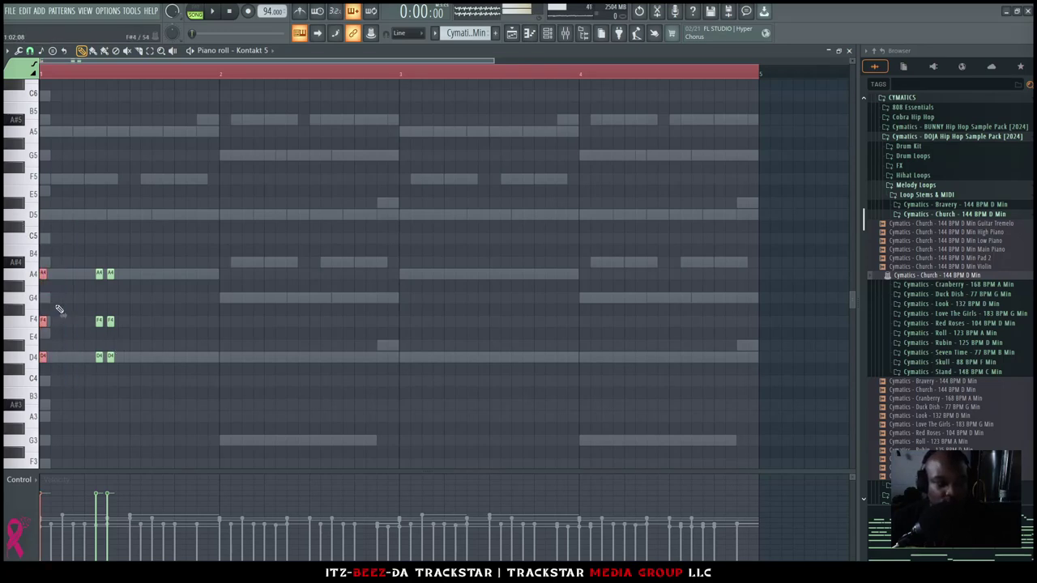
Check the Foundations Staccato Strings instrument in Kontakt 5, close it and reopen the channel's notes in the piano roll
left_click(548, 34)
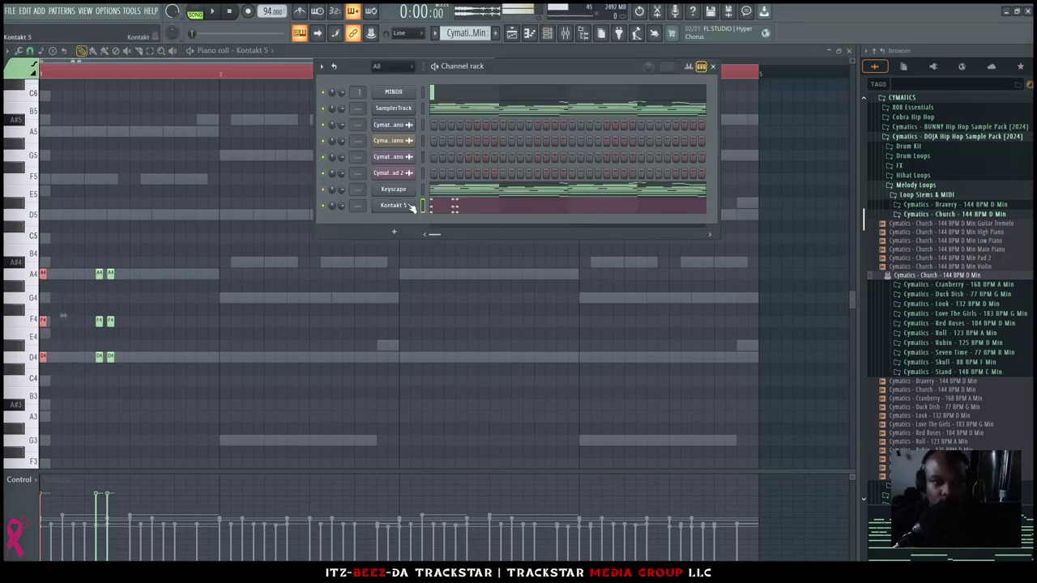
left_click(393, 204)
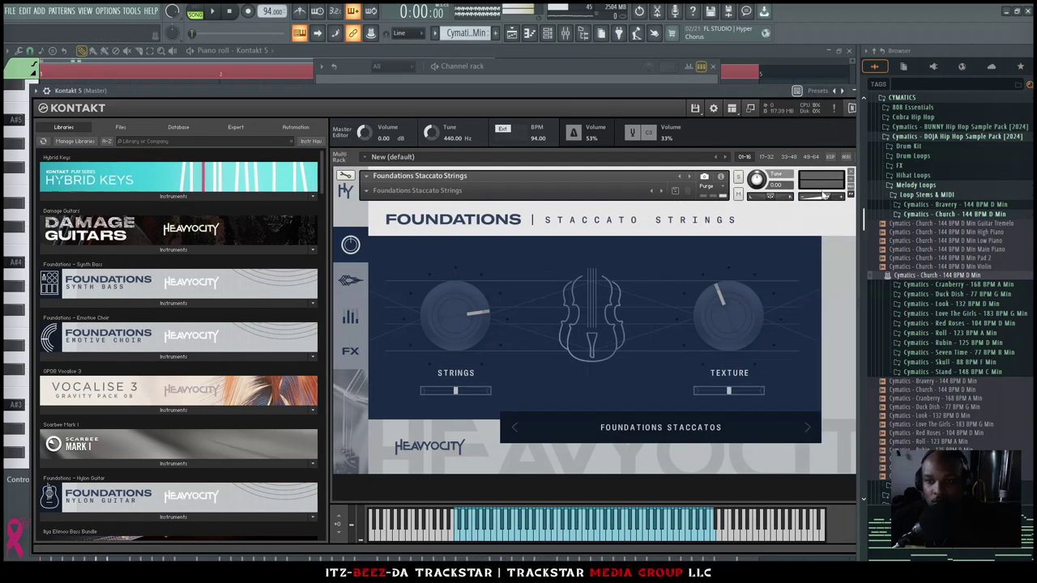
left_click_drag(774, 91, 752, 88)
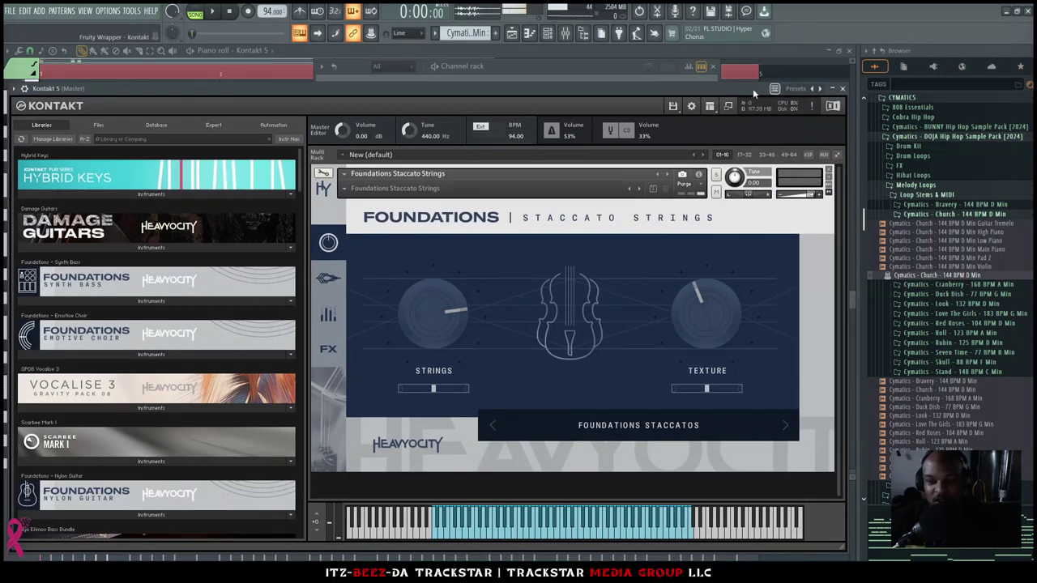
left_click(844, 88)
left_click(499, 213)
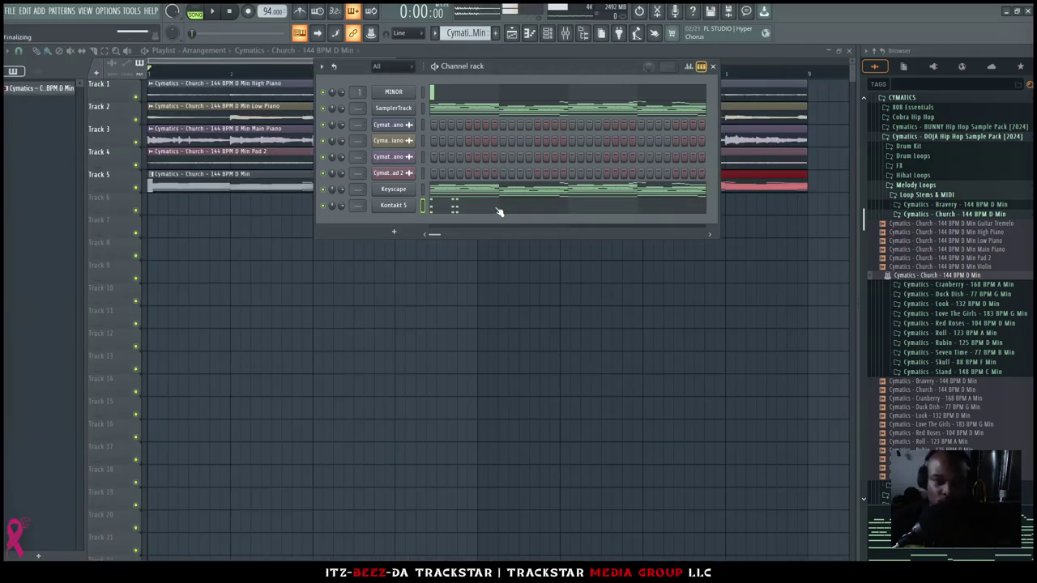
left_click(500, 213)
Vary the velocities of the first three staccato chords, making the second one softer, while listening to the playback
left_click_drag(41, 268, 68, 369)
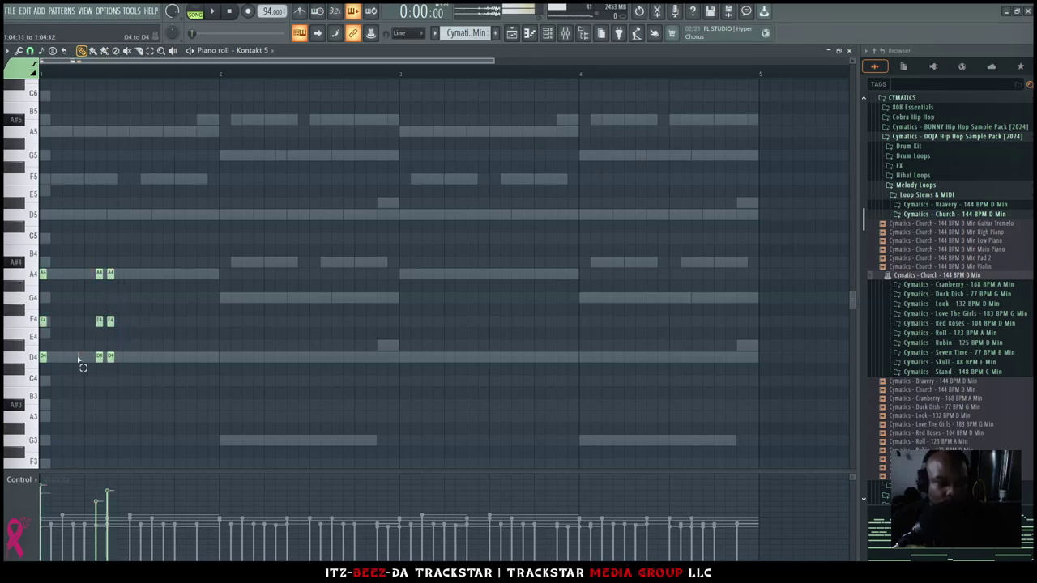
key("space")
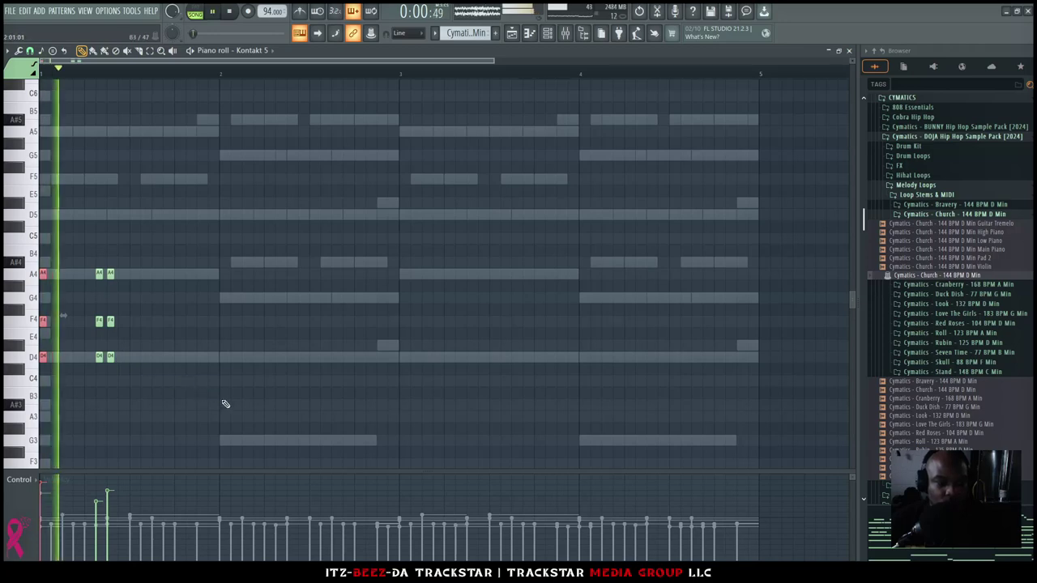
key("space")
left_click_drag(104, 279, 104, 279)
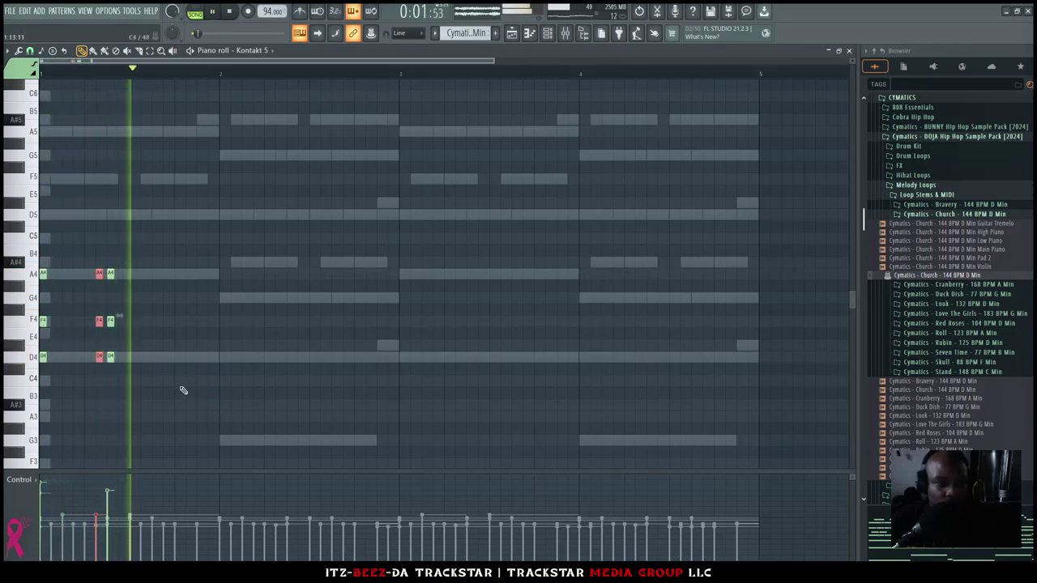
Complete bar 1 with more D4, F4 and A4 chord stabs, one in beat 3 and three in beat 4, at varied velocities
key("space")
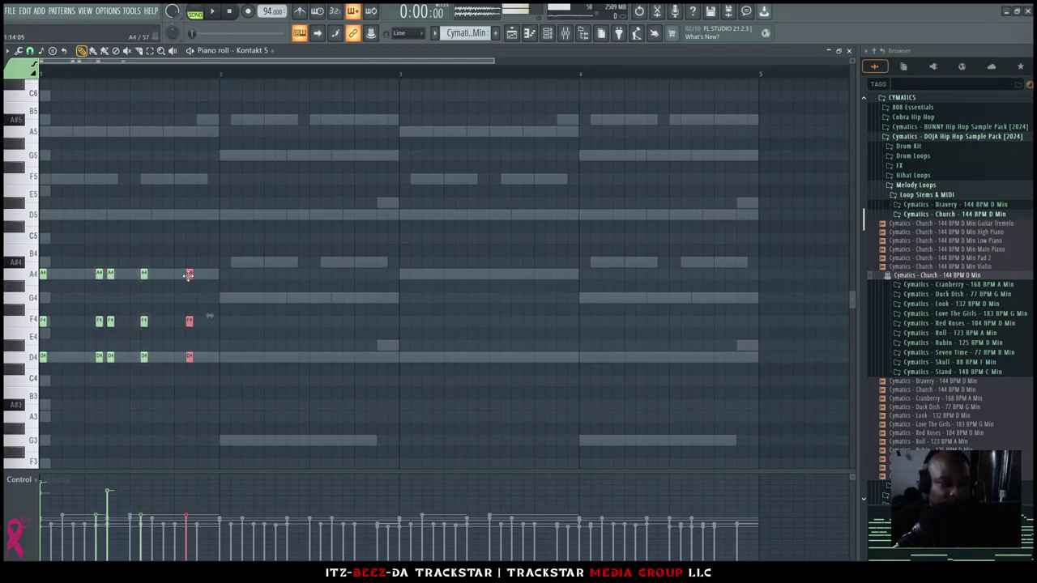
left_click_drag(142, 257, 173, 435)
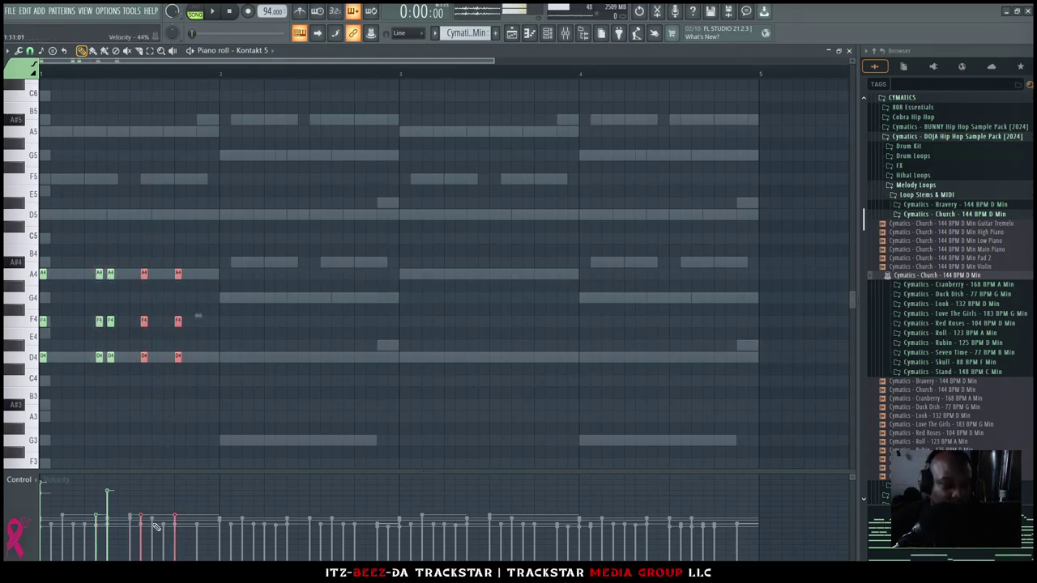
key("space")
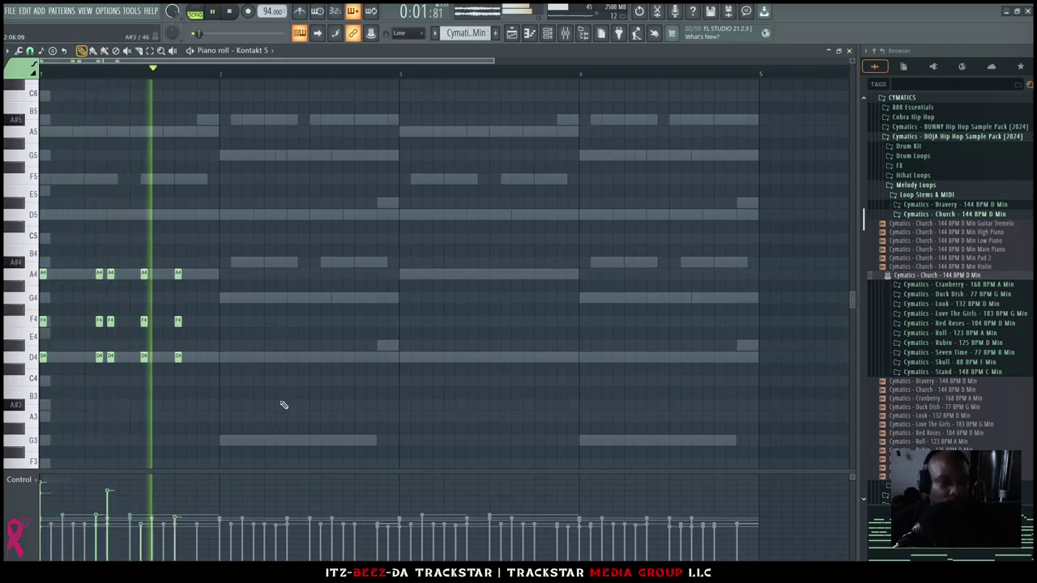
left_click_drag(170, 259, 221, 365)
key("space")
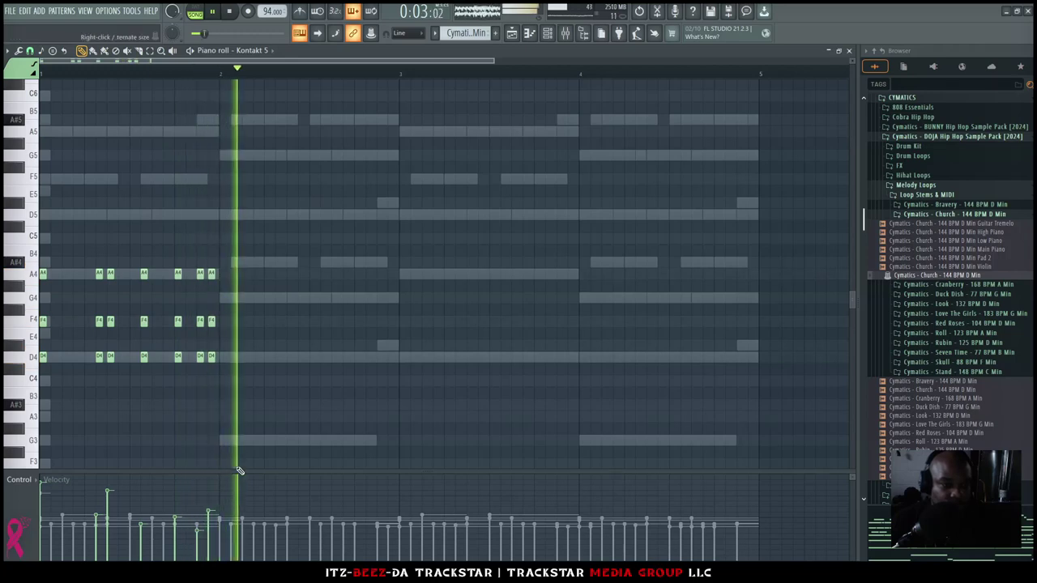
Draw a G3, A#3 and D4 chord at the start of bar 2 and repeat it through the bar in bar 1's rhythm and velocities
scroll(227, 398, "down", 2)
scroll(227, 398, "down", 1)
key("space")
left_click(222, 370)
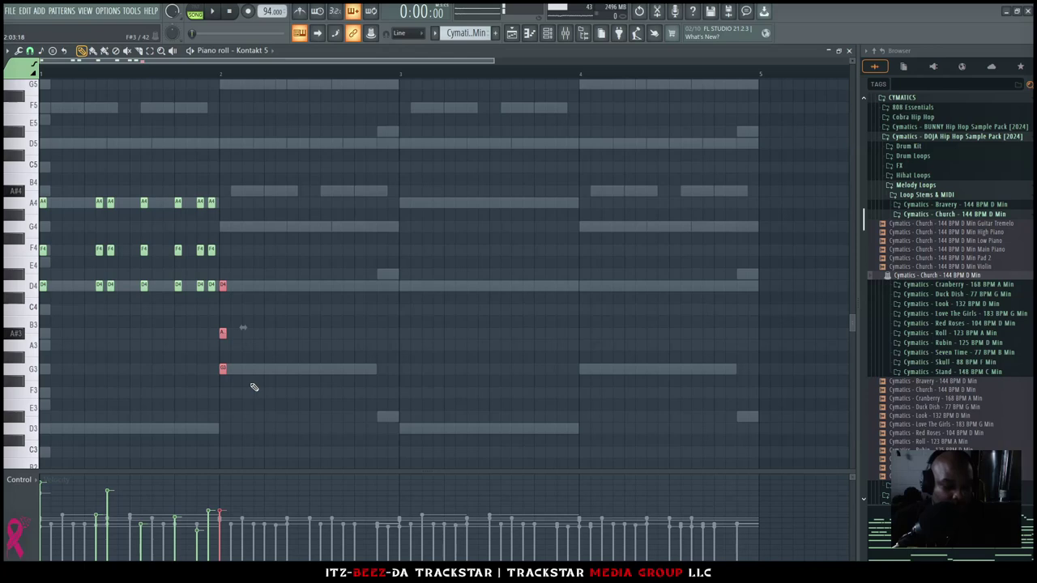
left_click_drag(277, 410, 41, 102)
left_click_drag(43, 203, 225, 288)
left_click_drag(30, 339, 20, 378)
key("space")
left_click(425, 292, "ctrl")
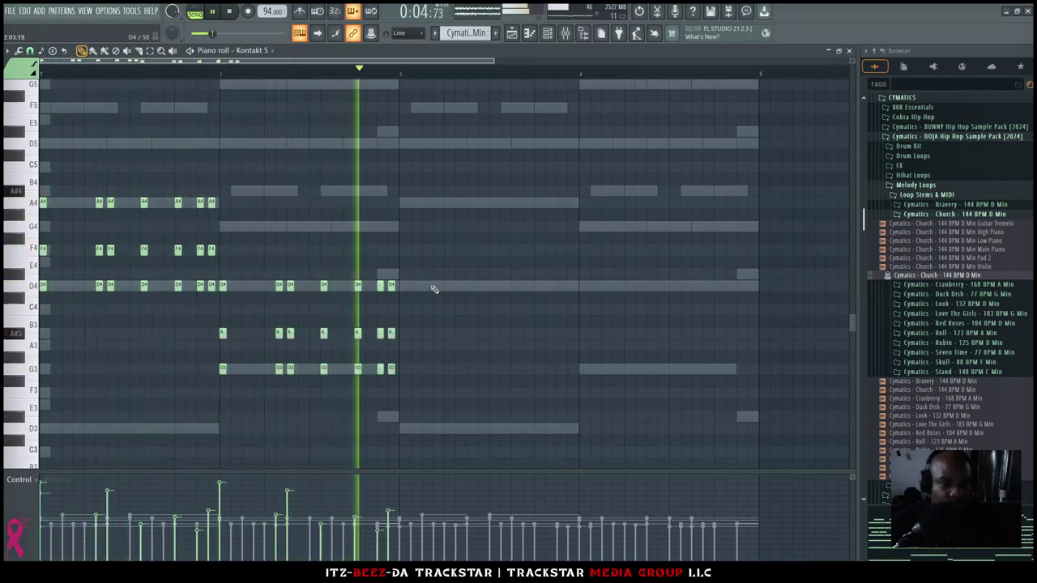
Add short A#4 and G4 melody notes early in bar 2 and a G4 near its end, with varied velocities
left_click(245, 191)
left_click(256, 226)
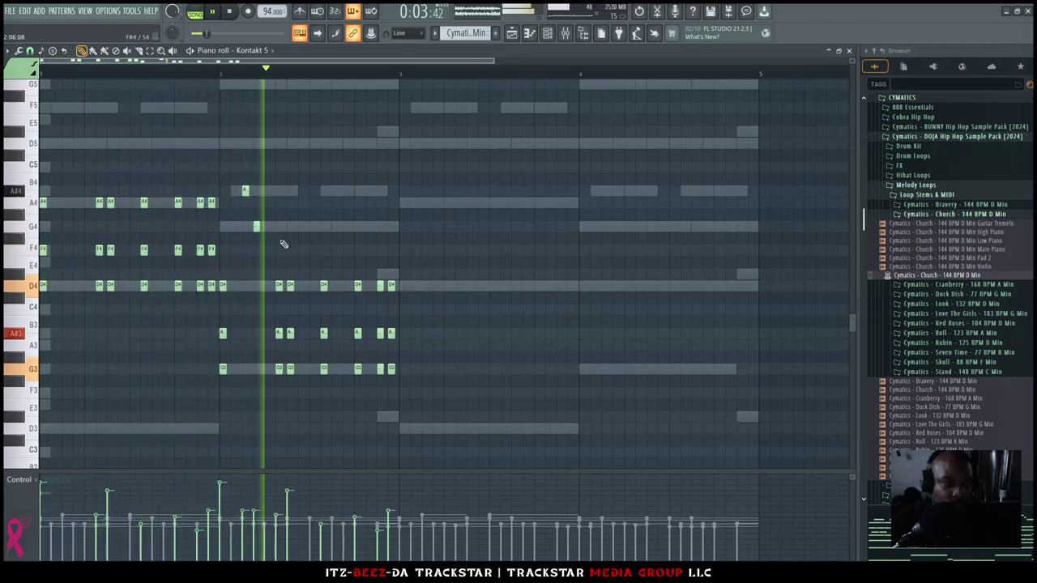
left_click(368, 226)
left_click_drag(374, 231, 232, 179)
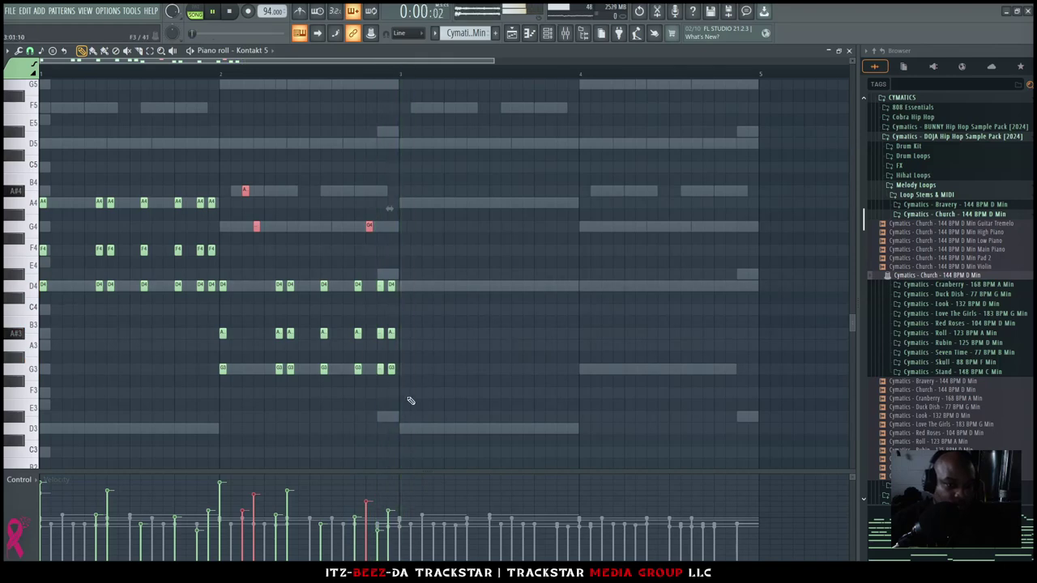
Duplicate the two-bar staccato strings pattern into bars 3 and 4, aligned to the start of bar 3
scroll(426, 376, "down", 2)
left_click_drag(449, 350, 34, 101)
key("ctrl+b")
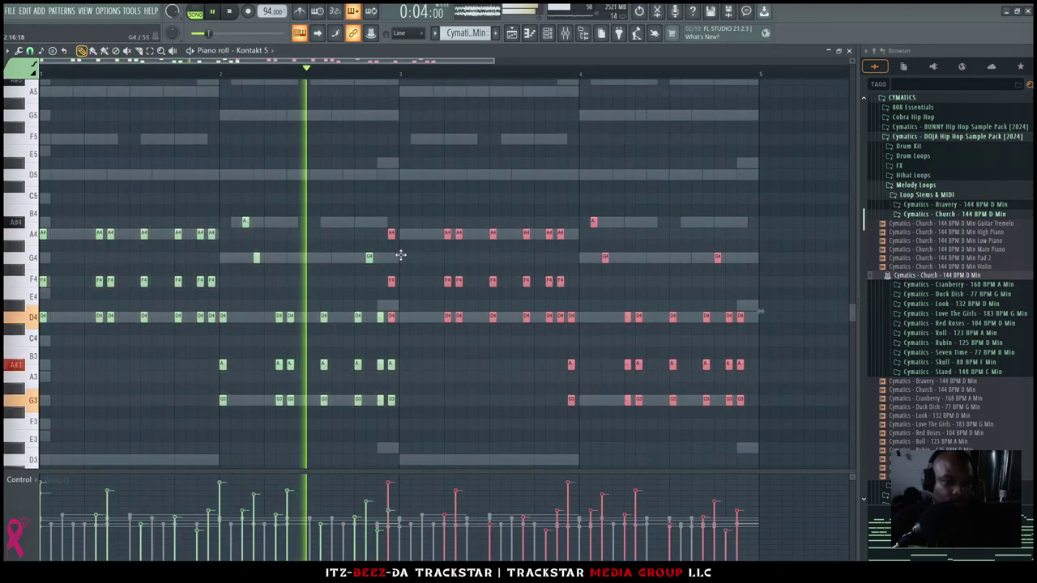
key("space")
key("space")
Add a short D5 and a short A4 melody note early in bar 3 with slightly different velocities
left_click(424, 175)
left_click(436, 233)
left_click_drag(445, 264, 416, 147)
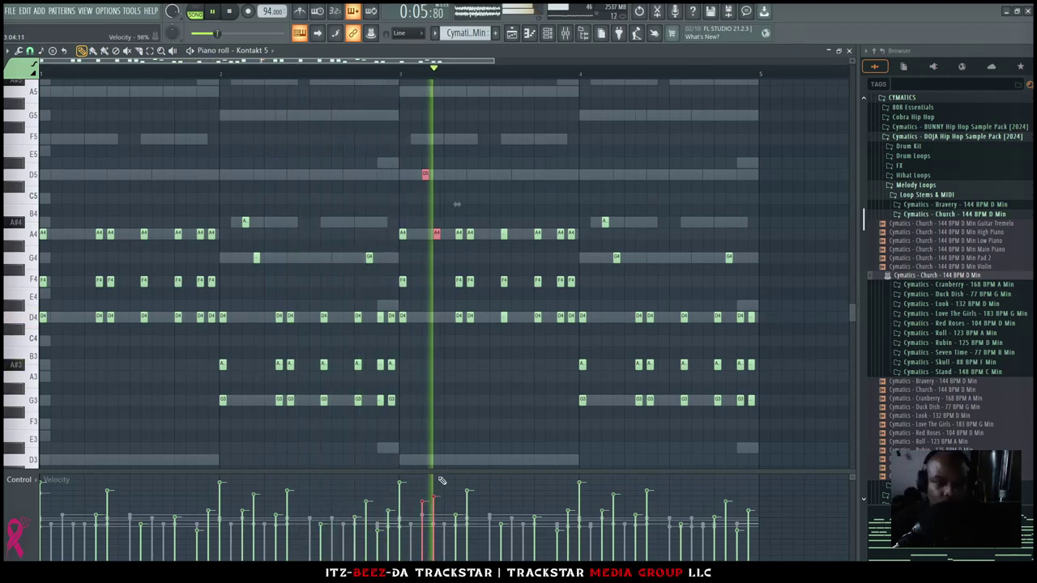
Copy the lowest notes of each bar's first, third and fifth chords one octave down, to D3 in odd bars and G2 in even bars
scroll(641, 349, "down", 4)
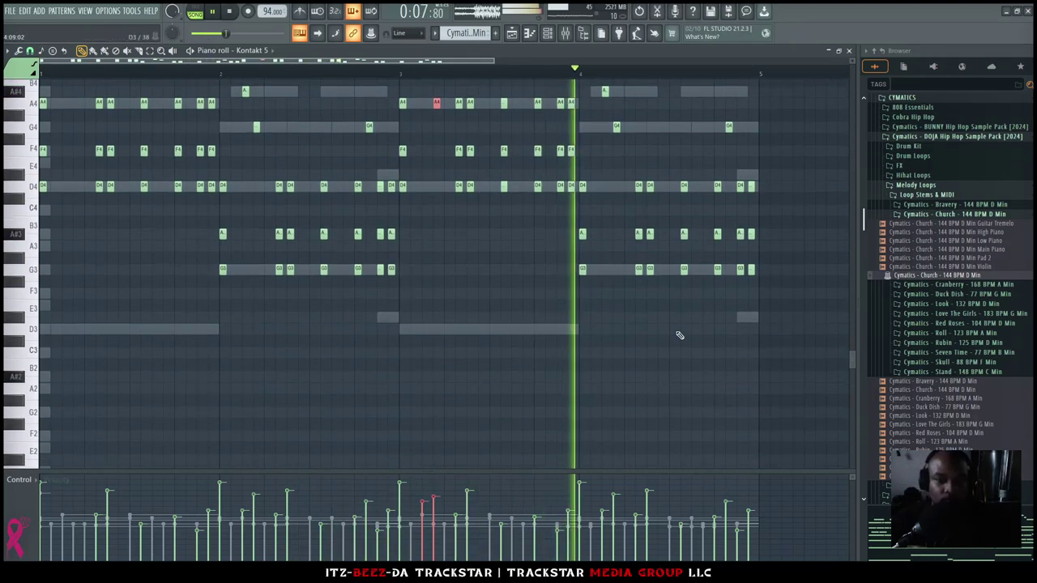
left_click_drag(776, 283, 564, 251)
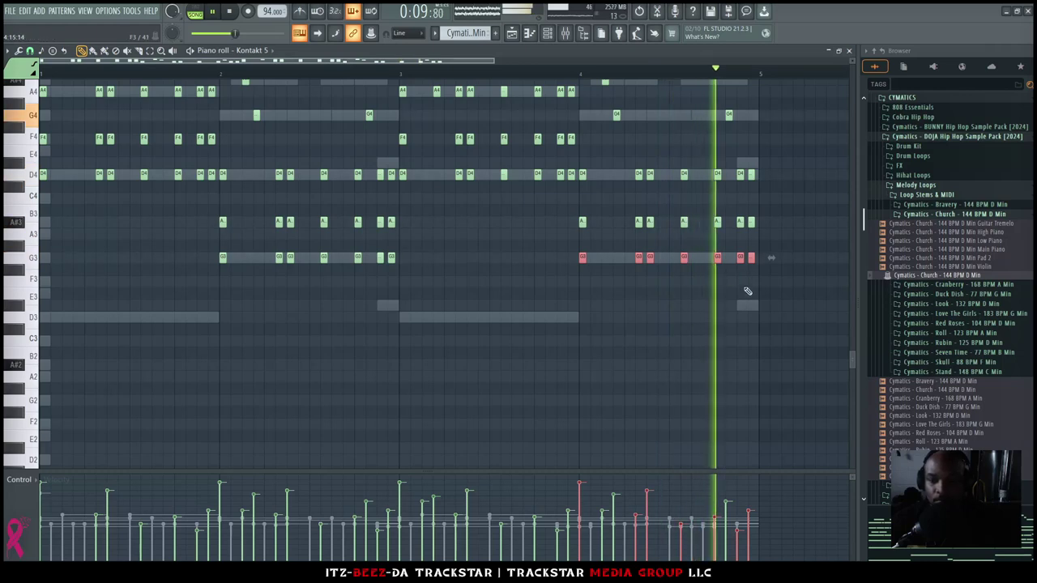
left_click_drag(52, 161, 41, 189)
left_click_drag(116, 162, 109, 189)
left_click_drag(181, 162, 175, 191)
left_click_drag(209, 241, 227, 269)
left_click_drag(286, 241, 296, 280)
left_click_drag(355, 241, 364, 287)
left_click_drag(398, 162, 407, 192)
left_click_drag(465, 161, 476, 191)
left_click_drag(543, 170, 539, 197)
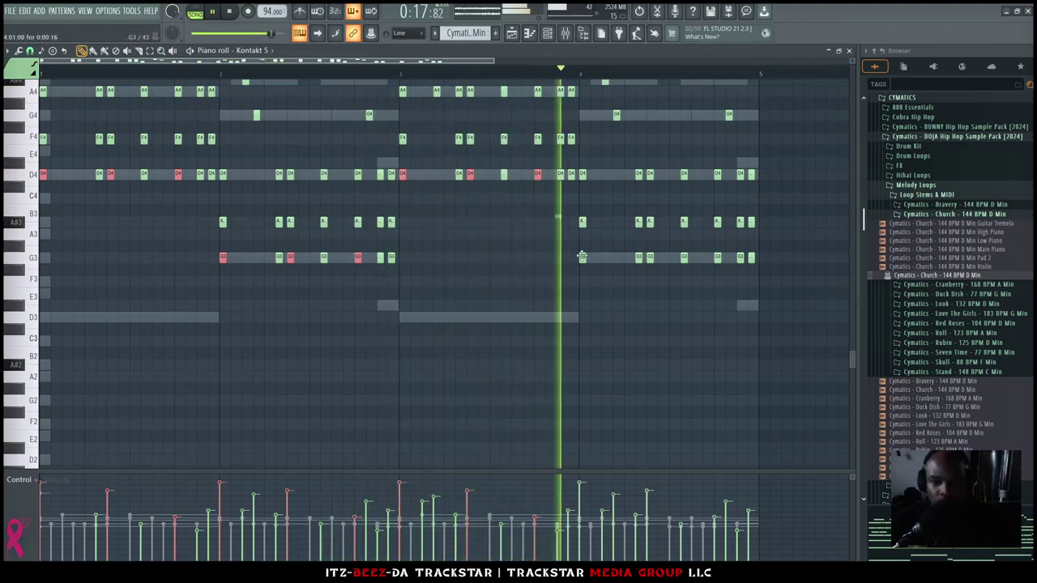
left_click_drag(651, 253, 669, 300)
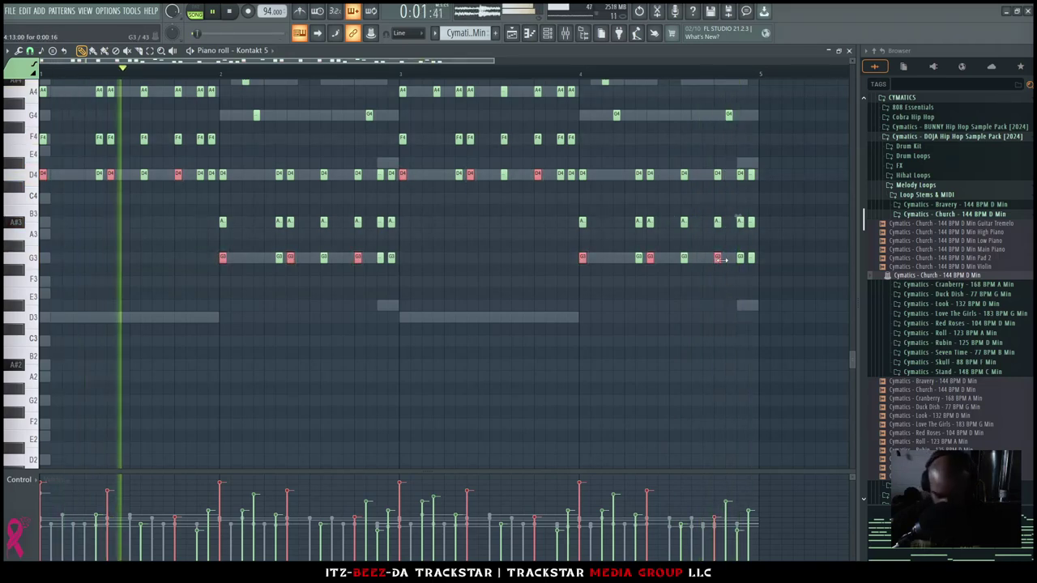
key("ctrl+Down")
scroll(718, 259, "up", 2)
left_click(483, 305, "ctrl")
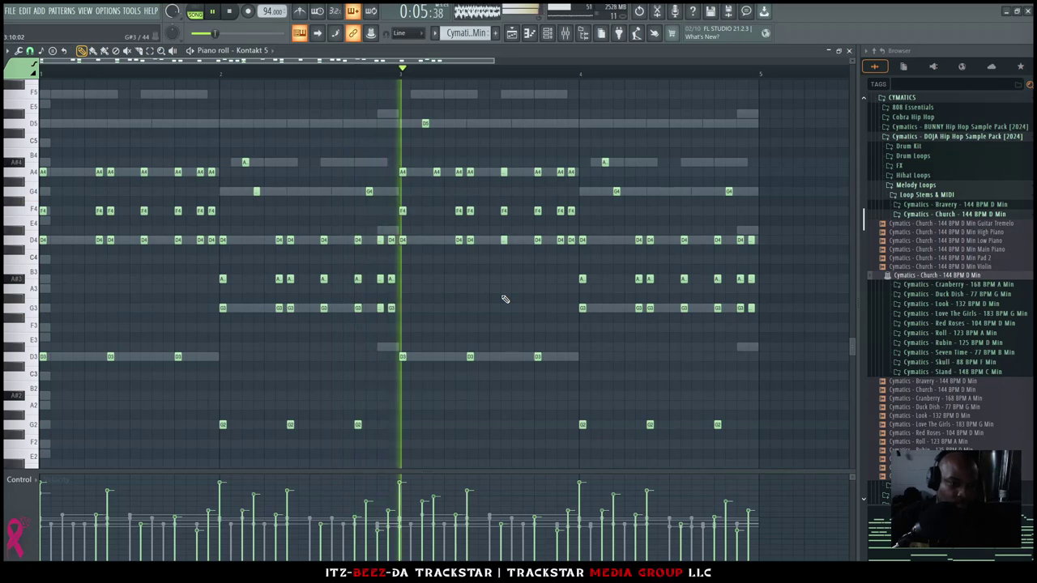
key("ctrl+Up")
scroll(504, 299, "up", 2)
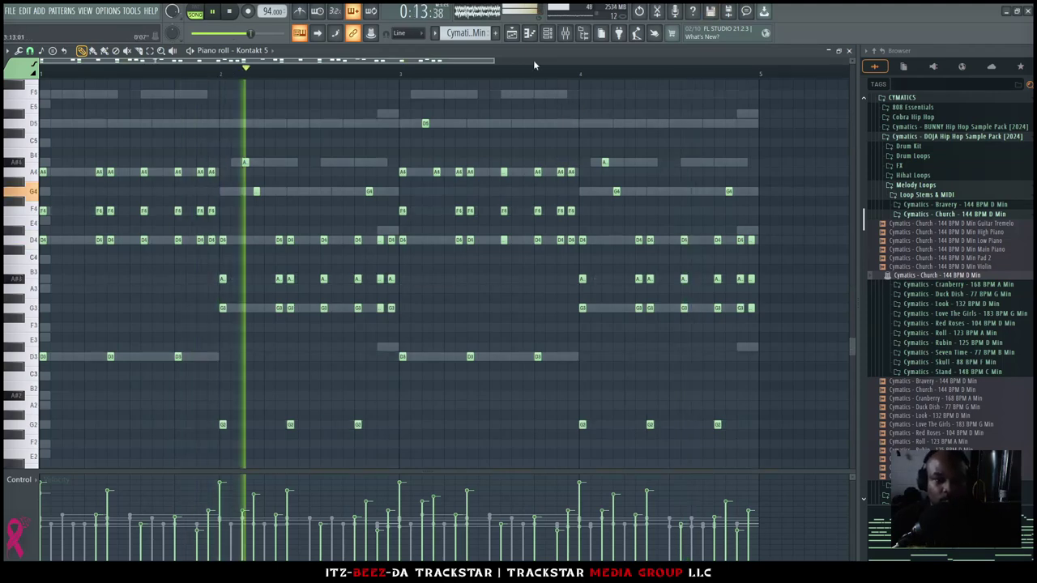
Load the Clean Staccato Strings preset in the Kontakt 5 strings instrument and close its window
key("F6")
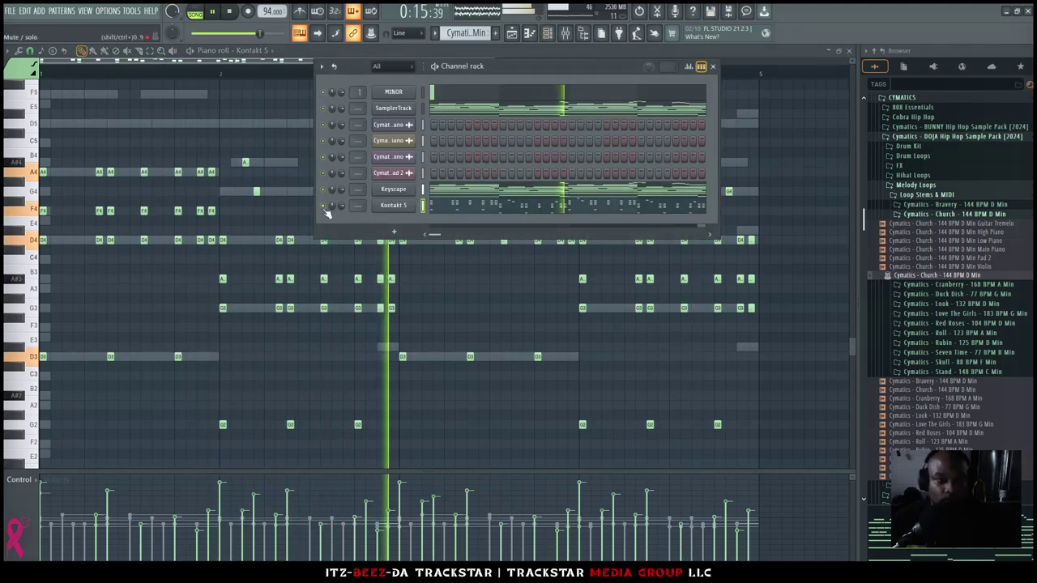
left_click(394, 206)
left_click(668, 424)
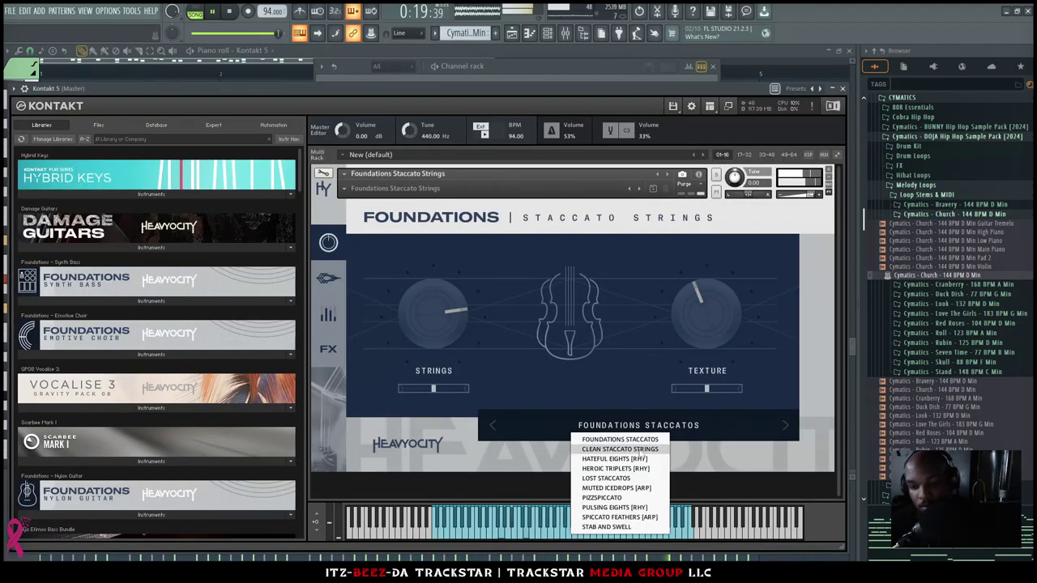
left_click(640, 448)
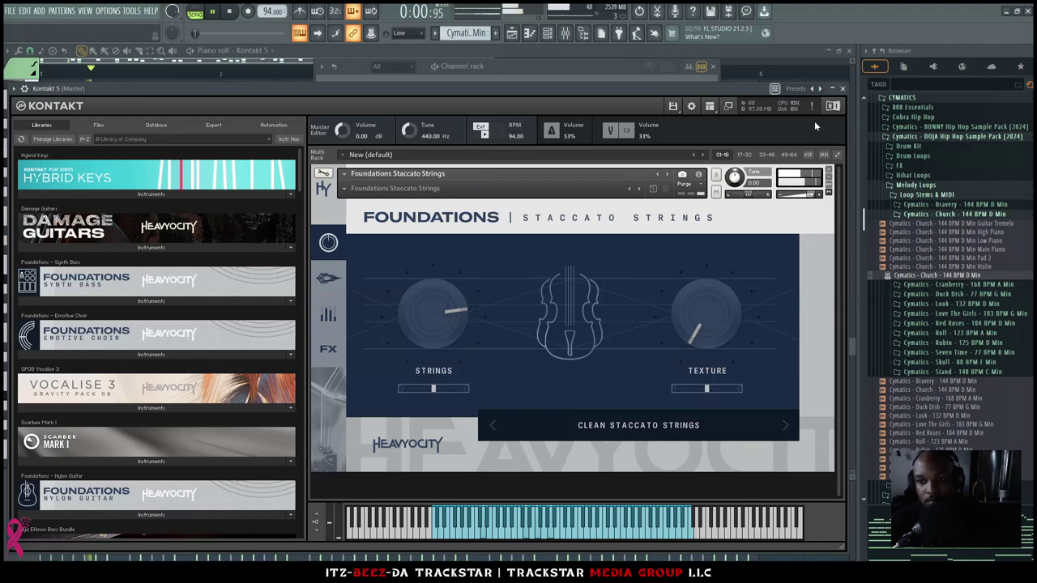
left_click(842, 89)
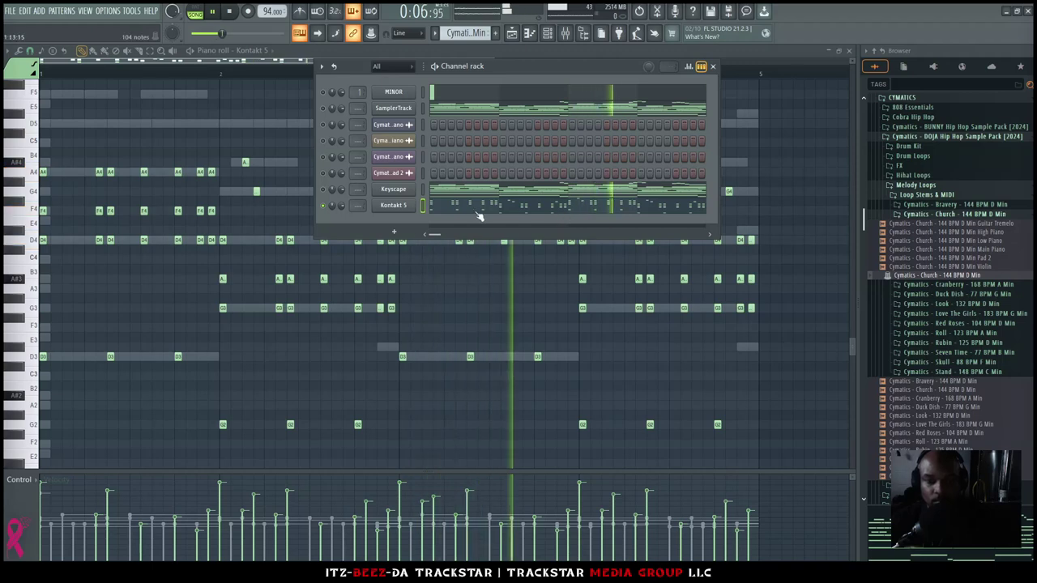
Add Output's Arcade as a new instrument channel and acknowledge its missing content folder notice
left_click(394, 232)
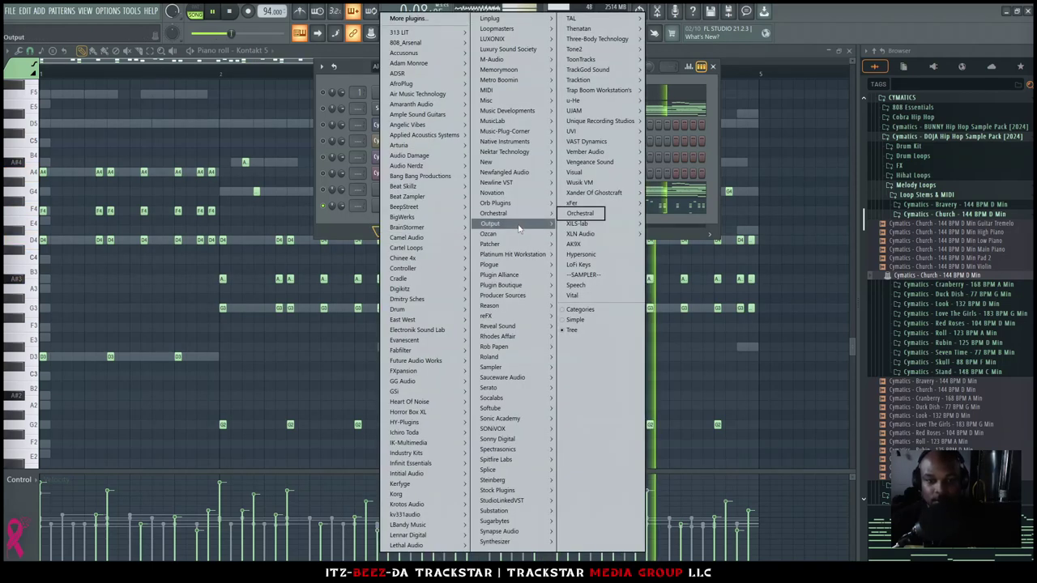
left_click(580, 225)
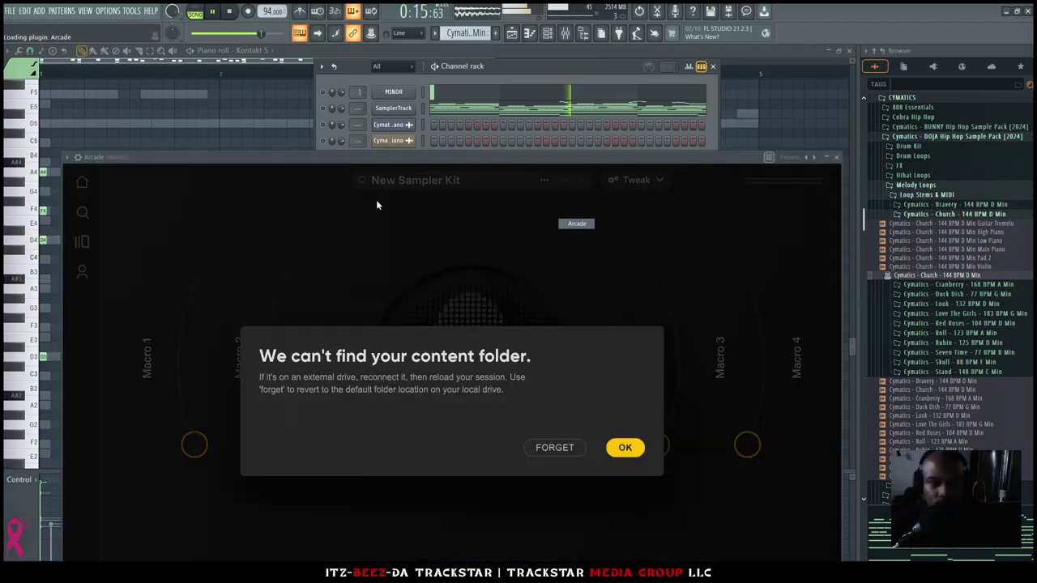
key("Return")
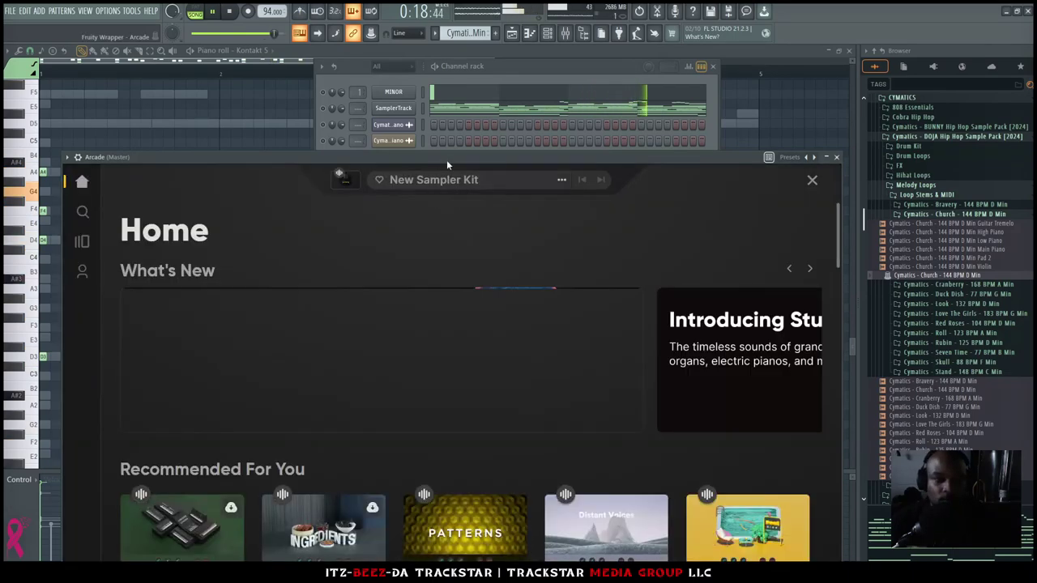
left_click_drag(446, 159, 433, 64)
Browse Arcade's vocal lines to Hooked and load its Lovey Dovey sampler kit
scroll(455, 217, "down", 3)
mouse_move(603, 308)
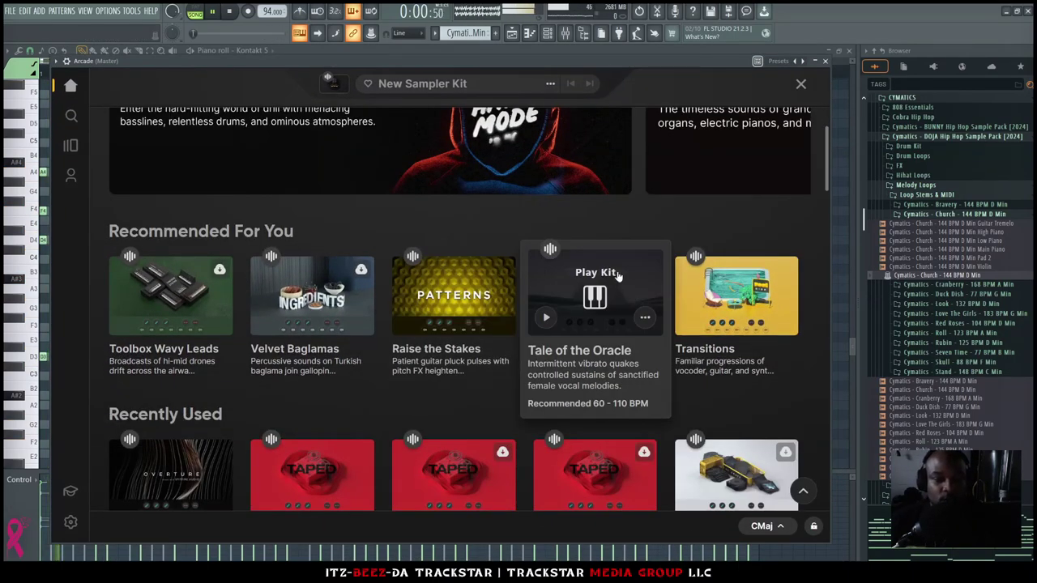
scroll(276, 259, "down", 10)
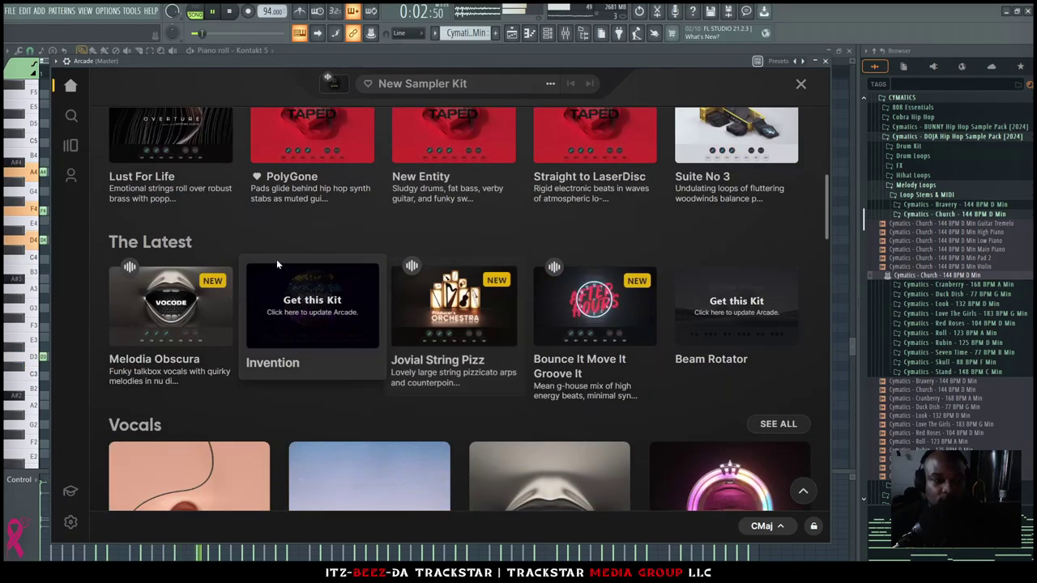
scroll(452, 231, "up", 1)
scroll(433, 223, "down", 4)
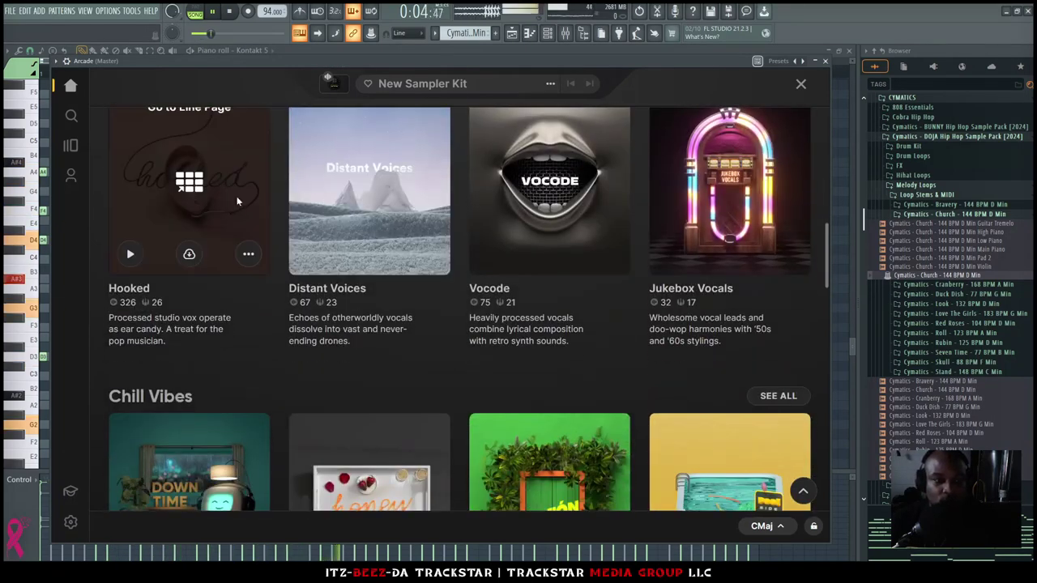
left_click(236, 202)
scroll(413, 325, "down", 3)
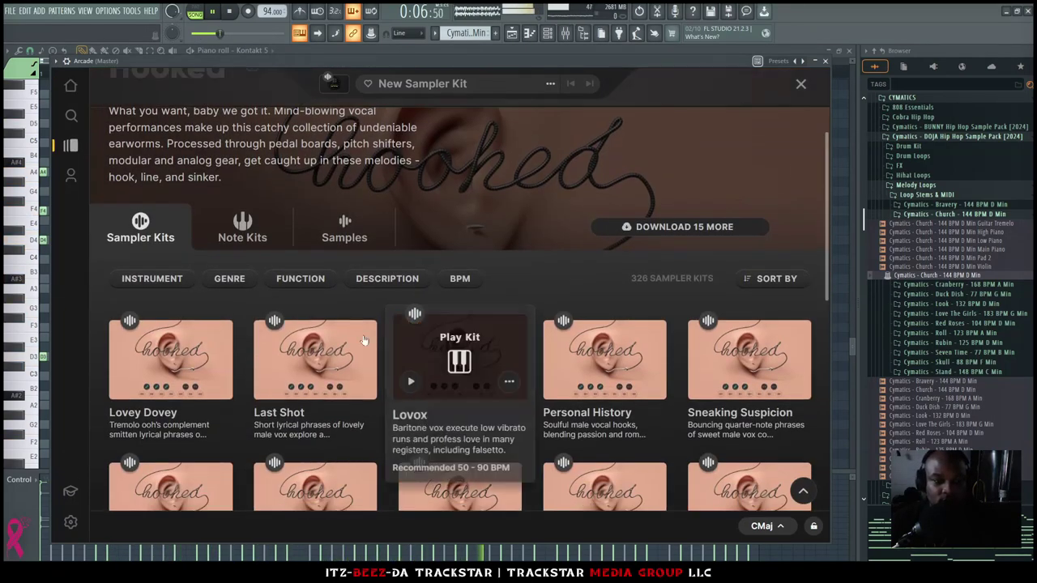
left_click(159, 299)
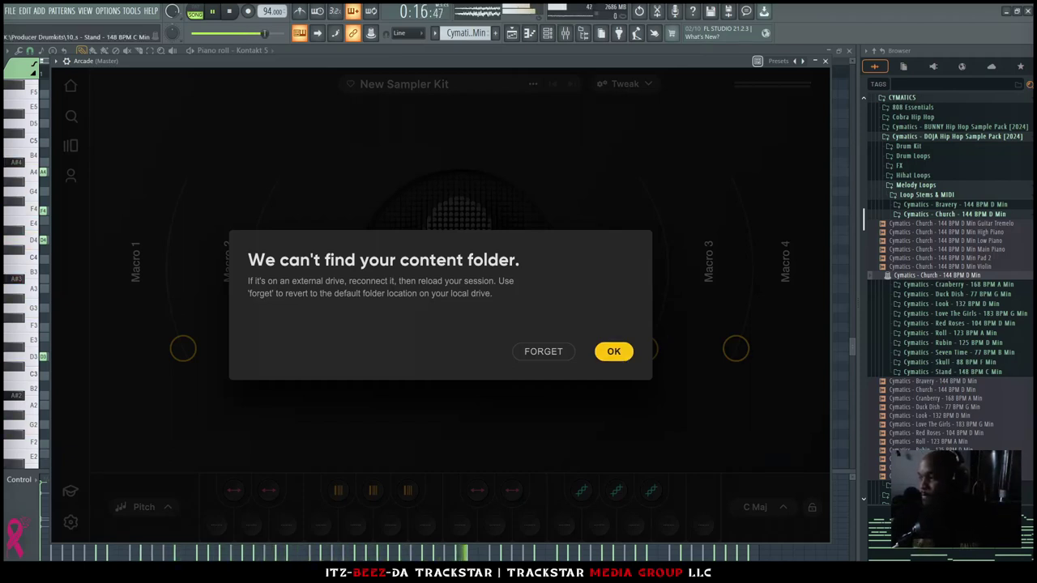
left_click(613, 351)
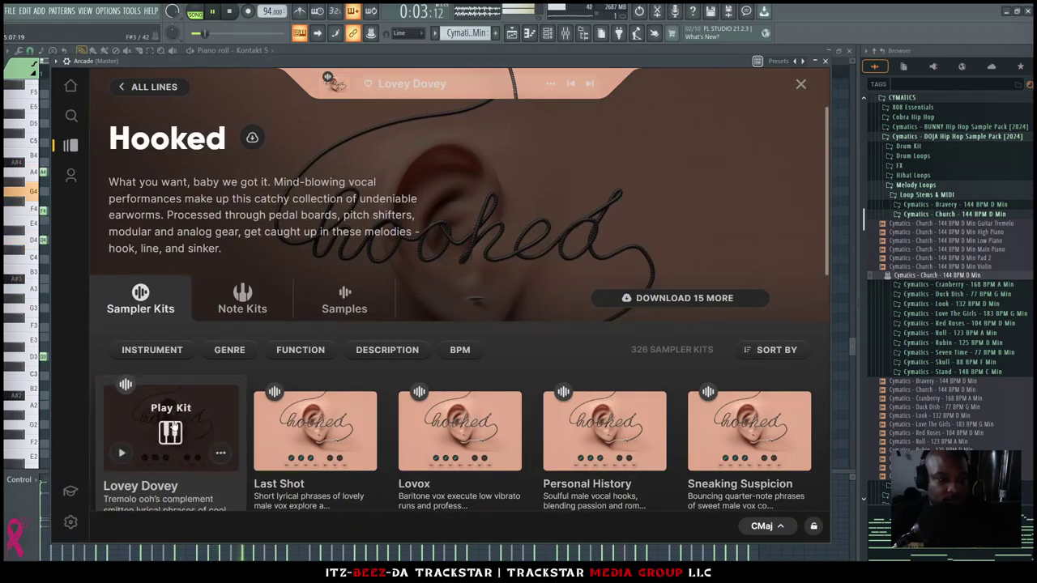
left_click(185, 437)
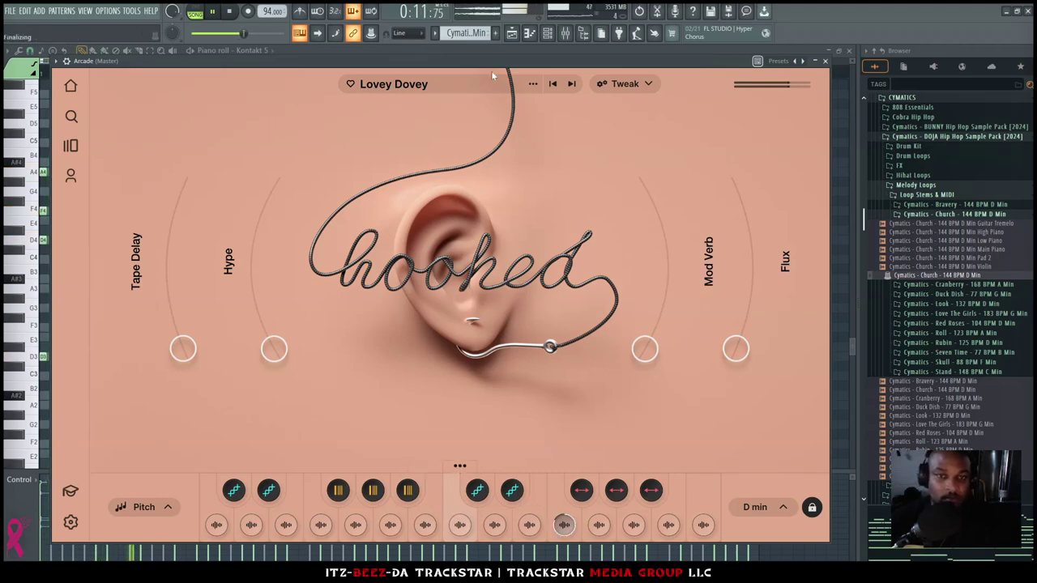
Draw a C4 note about one beat long on beat 3 of bar 1 in the Arcade piano roll
left_click_drag(493, 64, 497, 62)
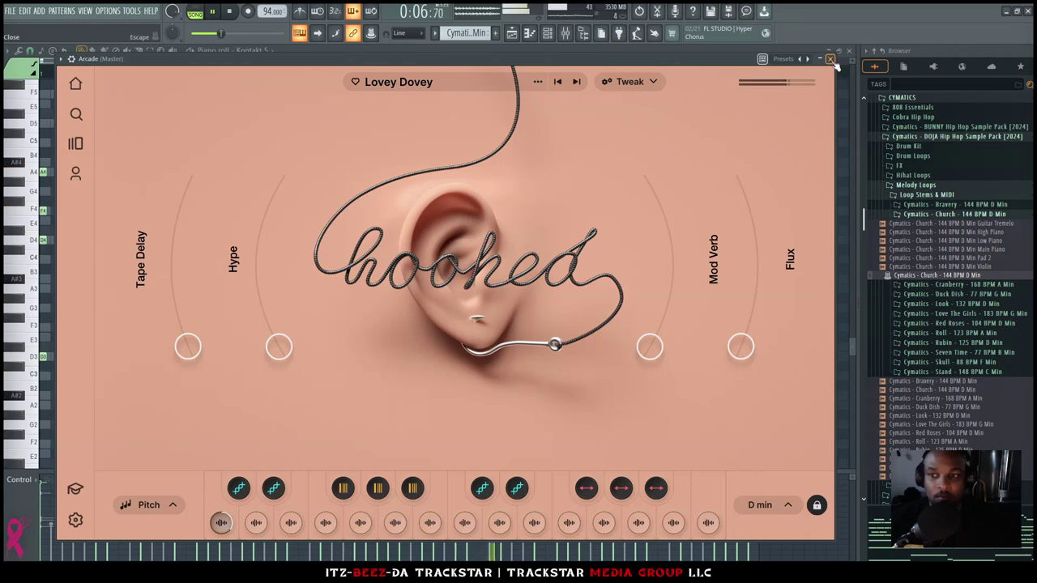
left_click(830, 60)
left_click(437, 223)
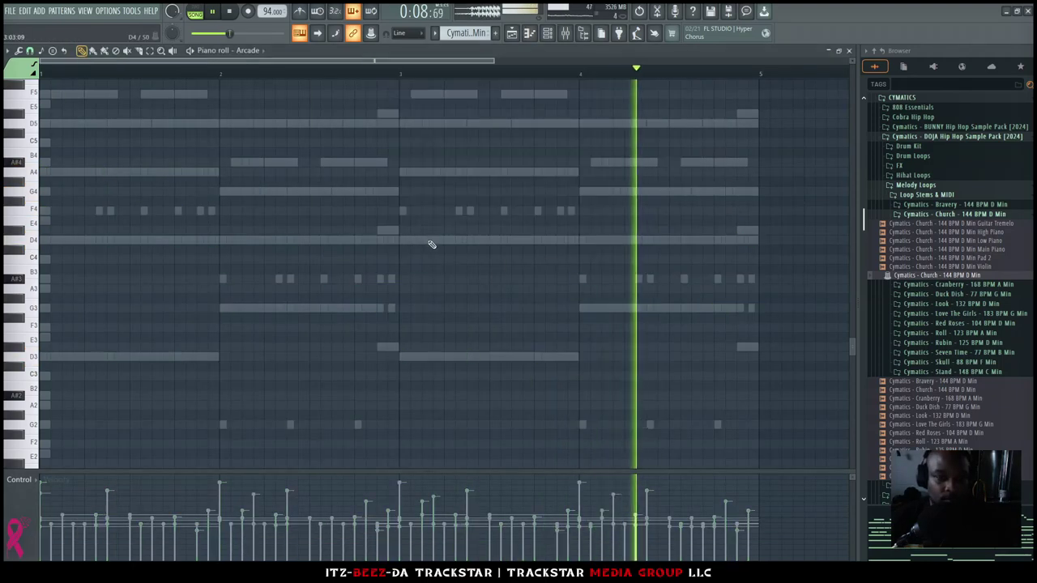
key("space")
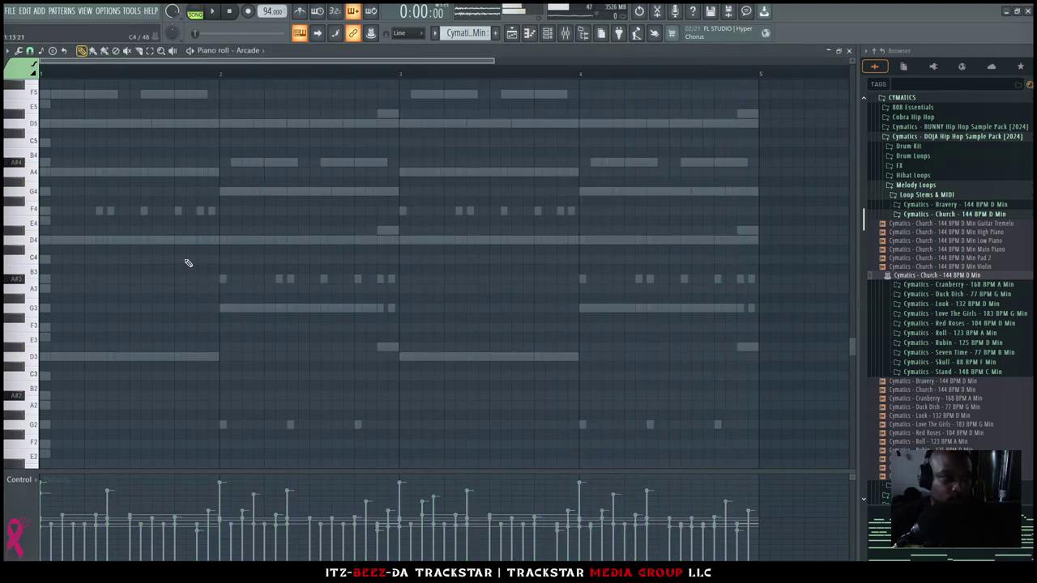
key("space")
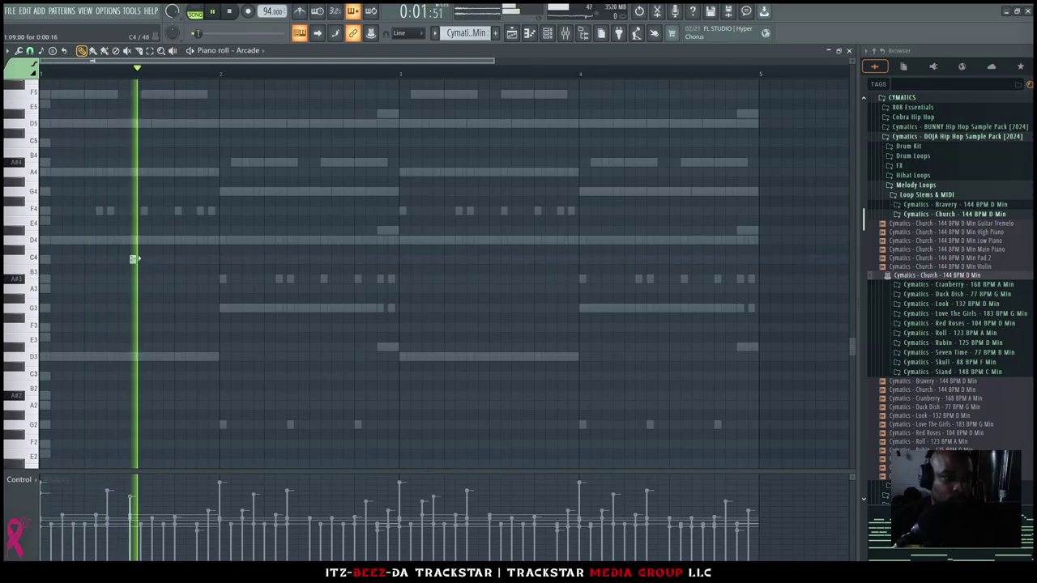
key("space")
left_click_drag(133, 259, 175, 259)
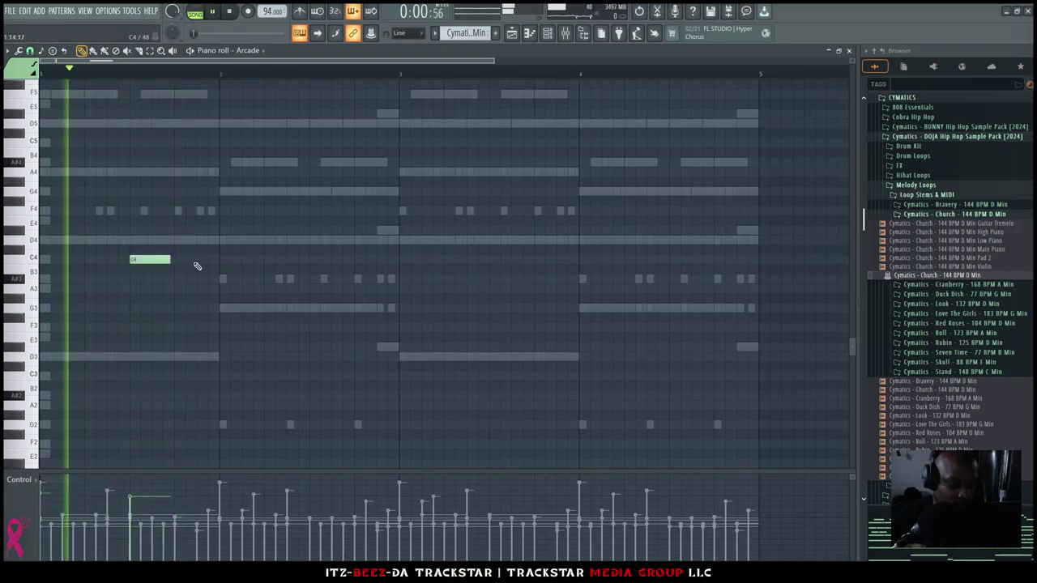
key("space")
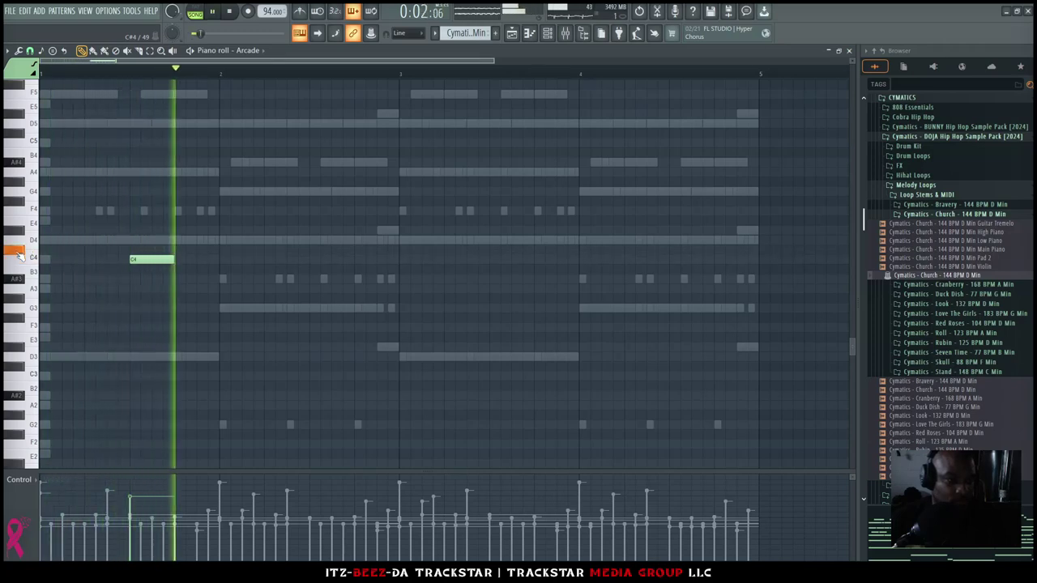
Add C4 notes about one beat long on beats 3 and 4 of bar 2 and play them back
left_click(314, 259)
left_click(359, 259)
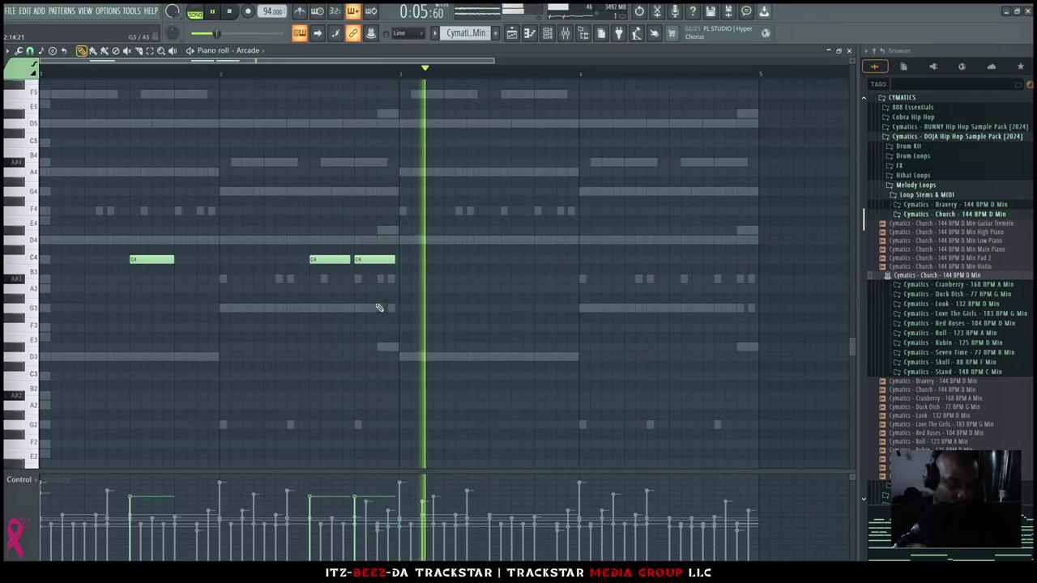
key("space")
key("space")
Copy all three Arcade C4 notes two bars onward into bars 3 and 4 and listen to the result
key("ctrl+a")
left_click_drag(140, 259, 518, 261, "shift")
key("space")
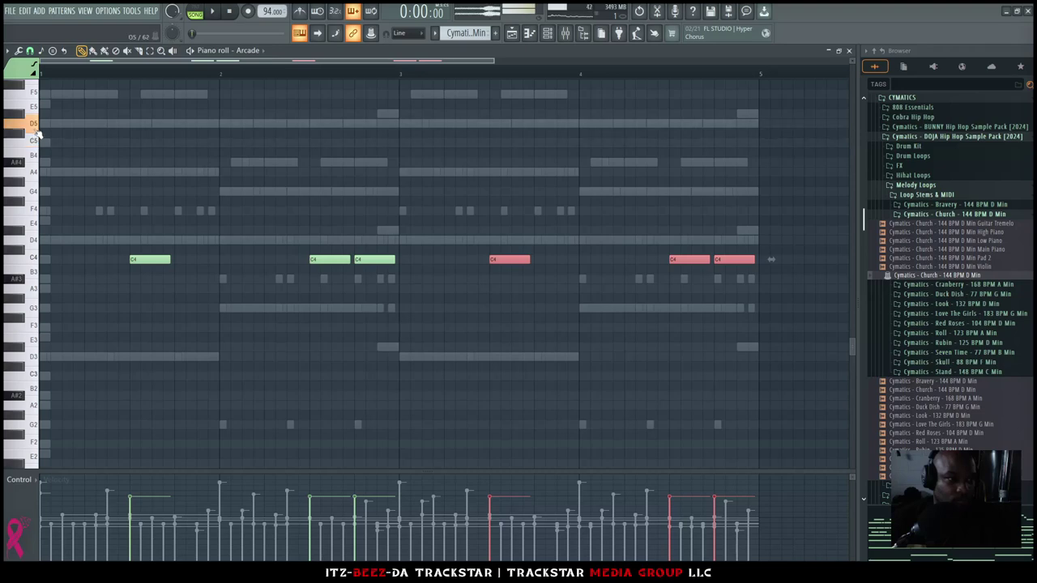
key("space")
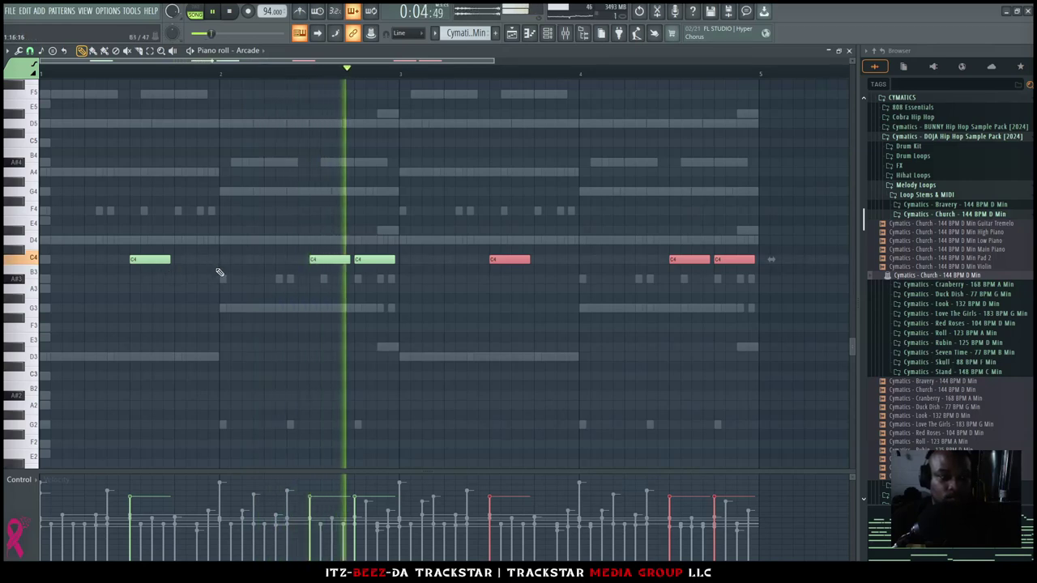
key("space")
key("space")
Try a C4 note on beat 4 of bar 1, trimmed to a very short length
left_click(183, 260)
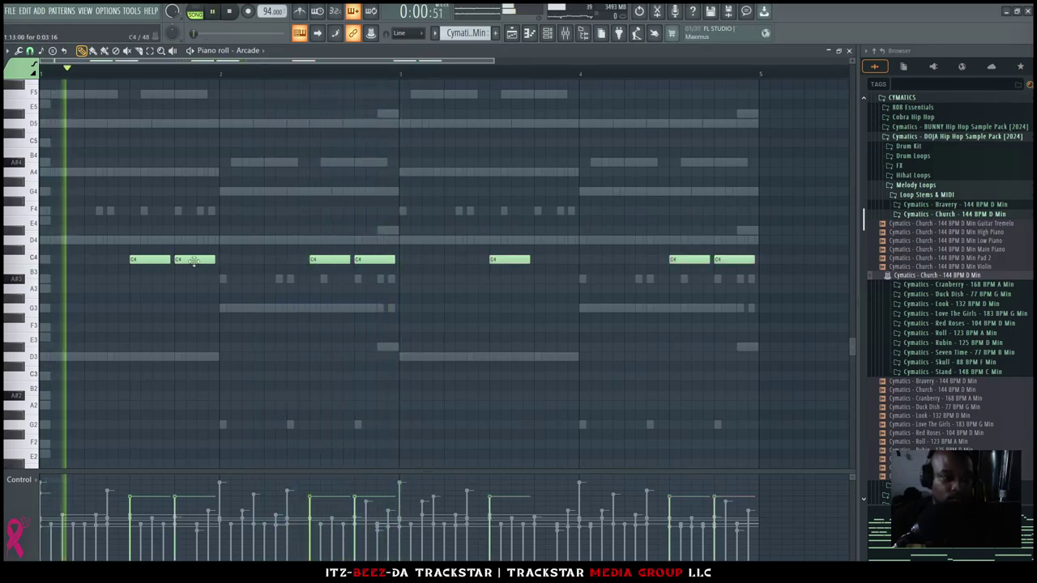
left_click_drag(215, 260, 176, 261)
key("space")
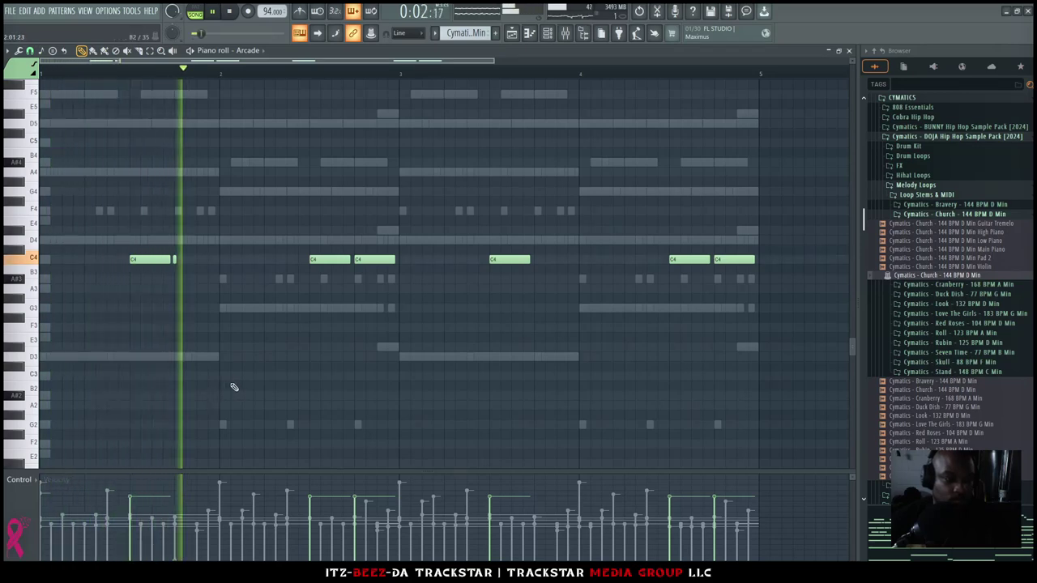
key("space")
Shorten the end of the beat 3 C4 note in bar 1 slightly and check it in playback
left_click(165, 260)
key("space")
mouse_move(166, 261)
left_mouse_down()
mouse_move(153, 261)
mouse_move(168, 259)
left_mouse_up()
key("space")
key("space")
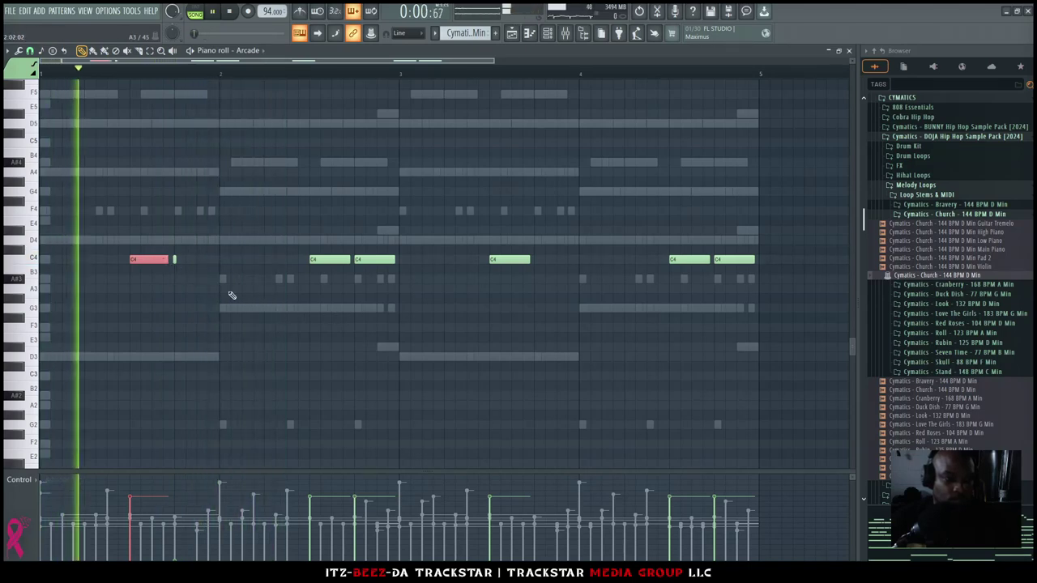
Delete the tiny C4 note on beat 4 of bar 1 and play the pattern again
key("space")
right_click(173, 259)
key("space")
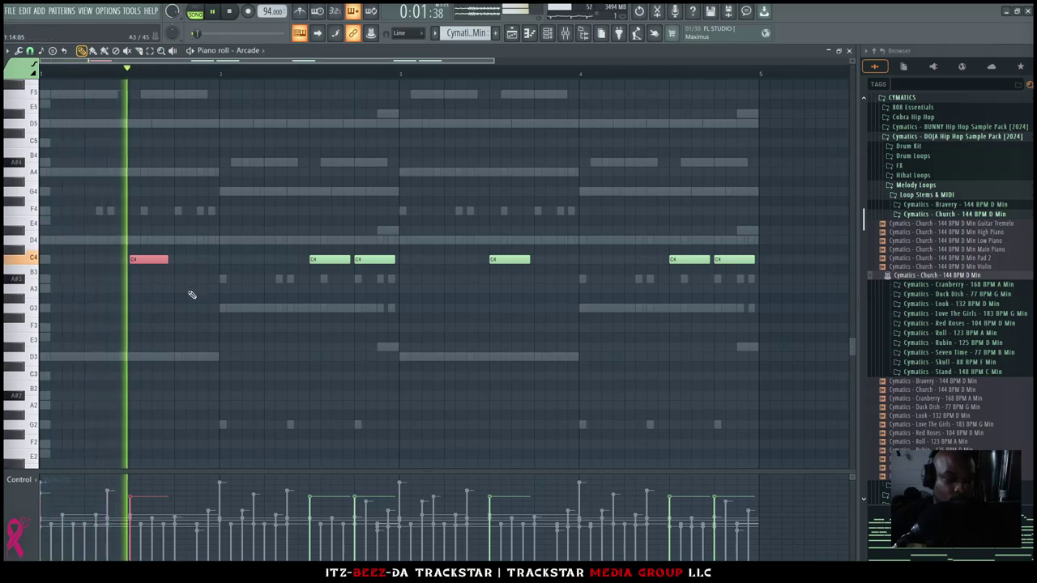
Trim the beat 3 C4 note in bar 1 slightly during playback and replace its bar 3 counterpart with one of the same length
key("space")
key("space")
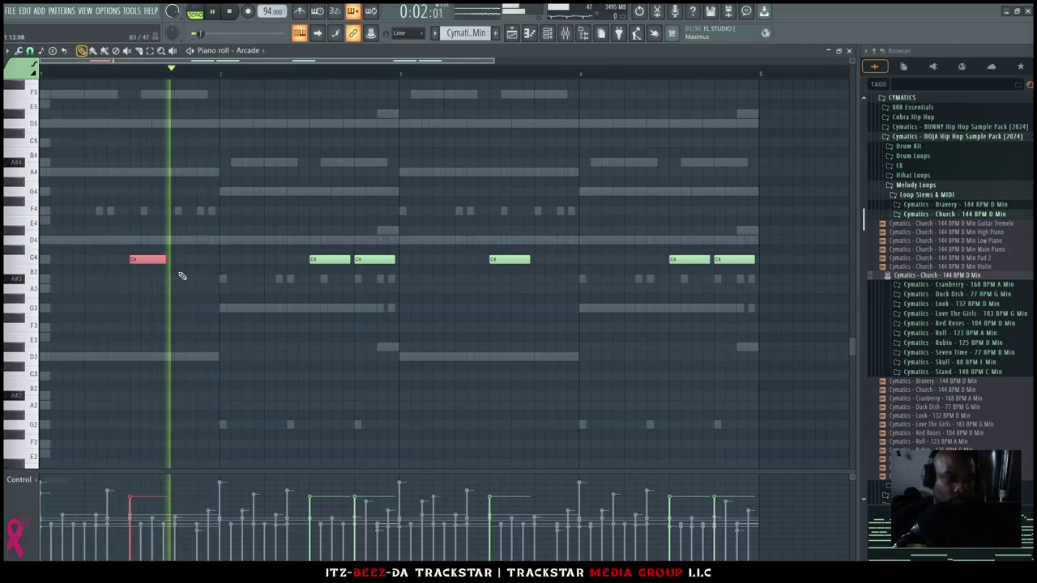
right_click(511, 260)
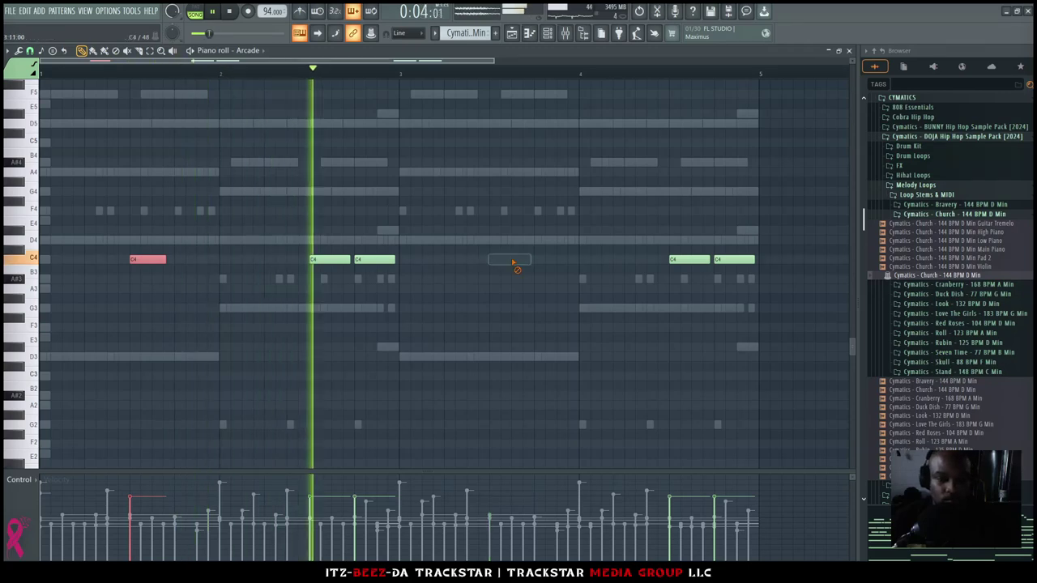
left_click(511, 261)
Stop playback and arm mixer Insert 2, which carries the Arcade channel, for audio recording
left_click(548, 33)
key("space")
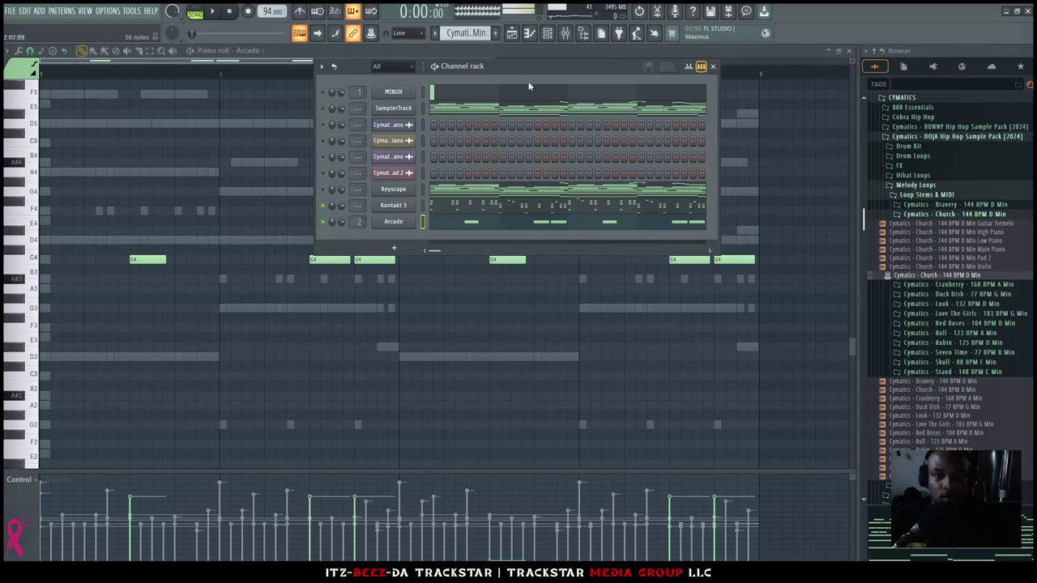
left_click(566, 33)
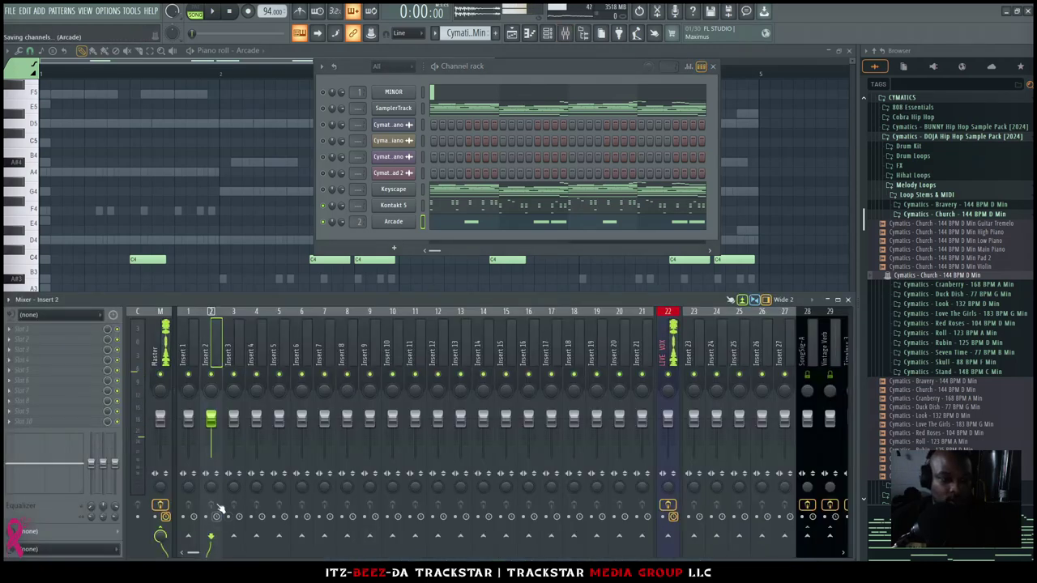
Record the Arcade vocal as audio over playlist bars 1 and 2 and repeat the clip along Track 6 through bar 8
left_click(512, 34)
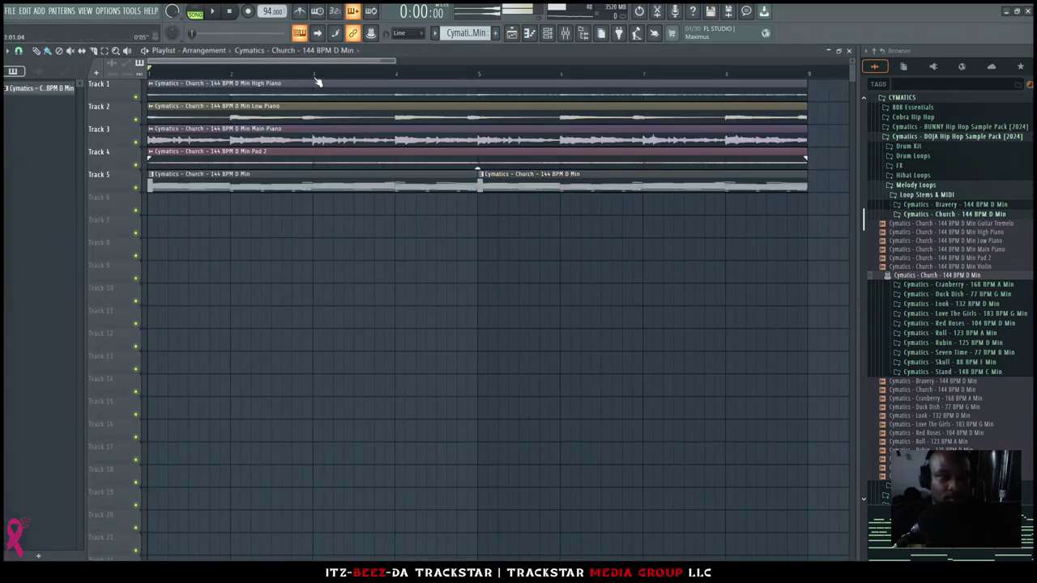
left_click_drag(316, 73, 149, 73)
left_click(248, 11)
key("space")
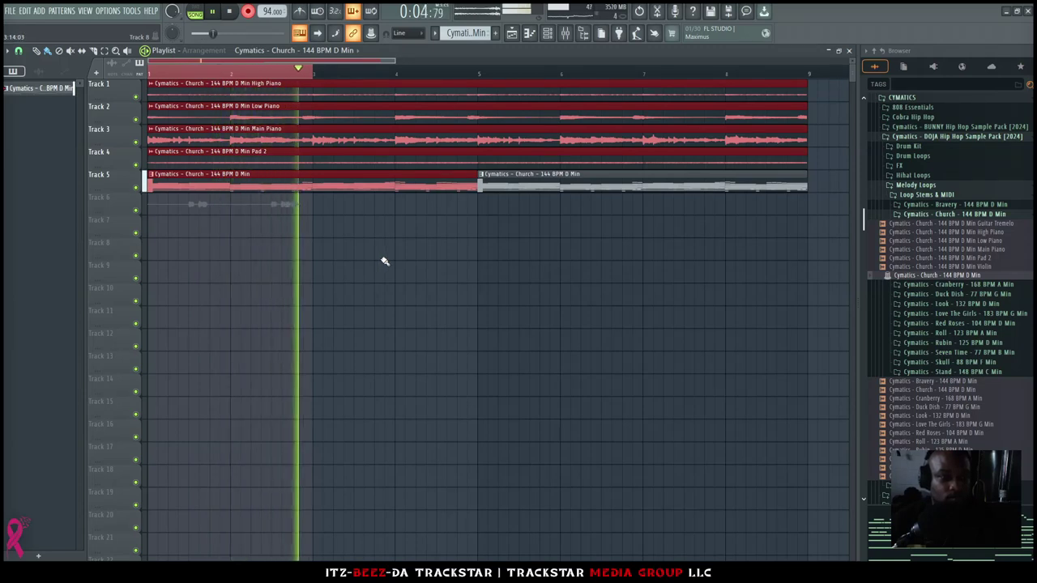
key("space")
left_click_drag(232, 210, 701, 197)
double_click(699, 197)
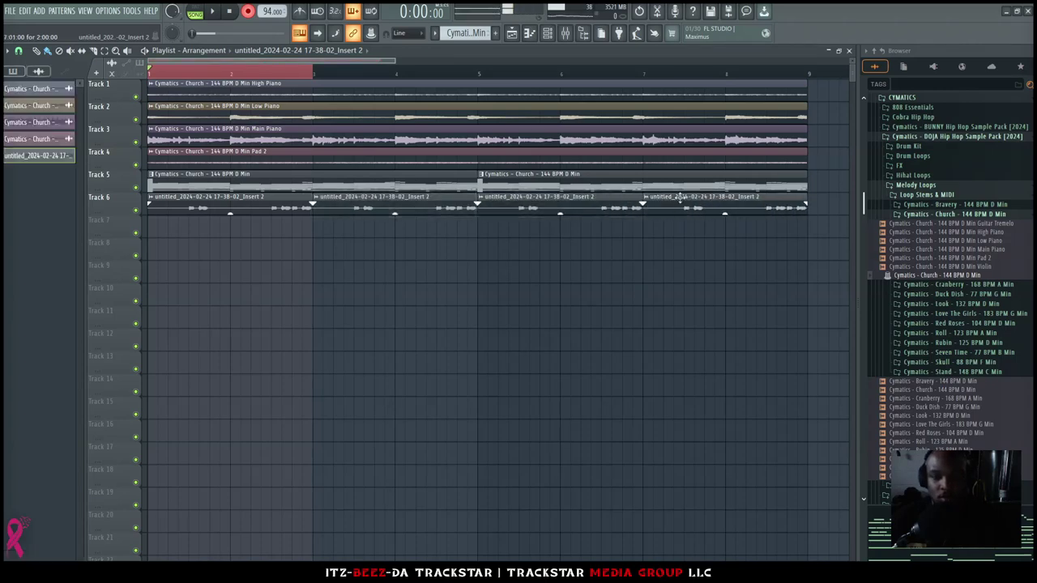
Check the kit name in Arcade and rename the recorded clip on Track 6 as Lovey_Dovey_Vox_D_Minor
left_click(529, 32)
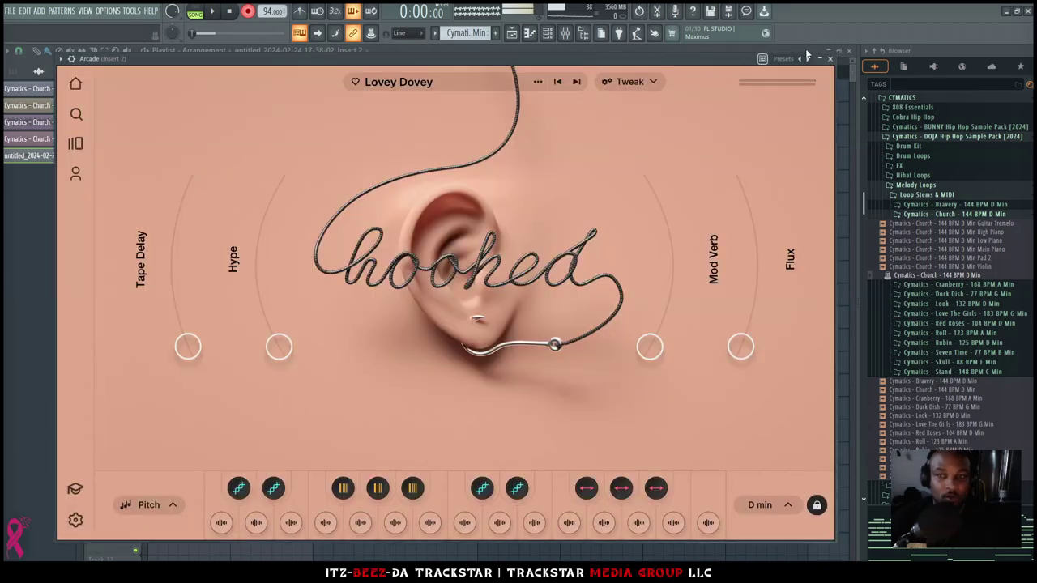
left_click(829, 62)
key("F6")
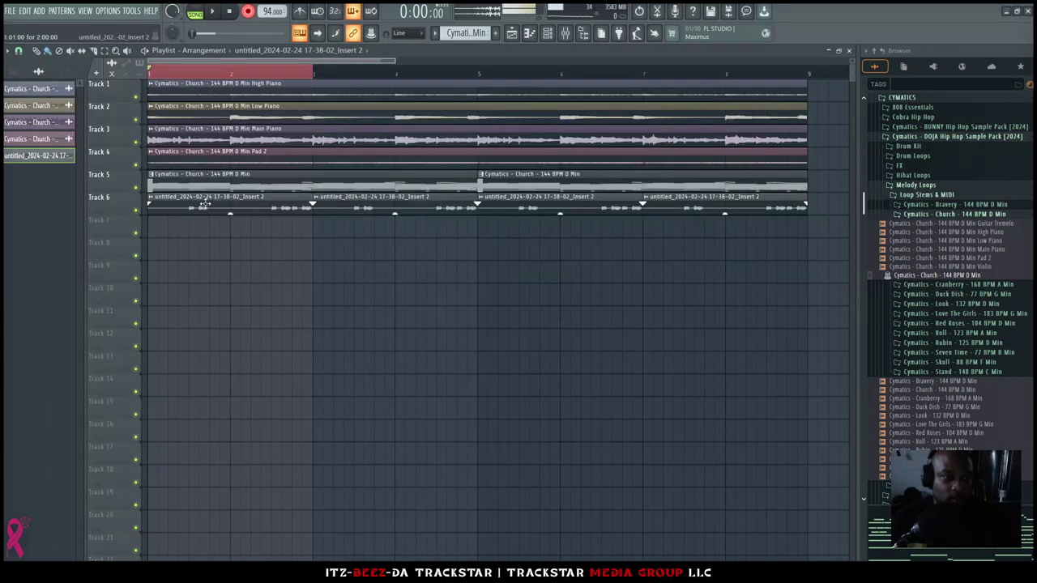
key("F2")
type("L")
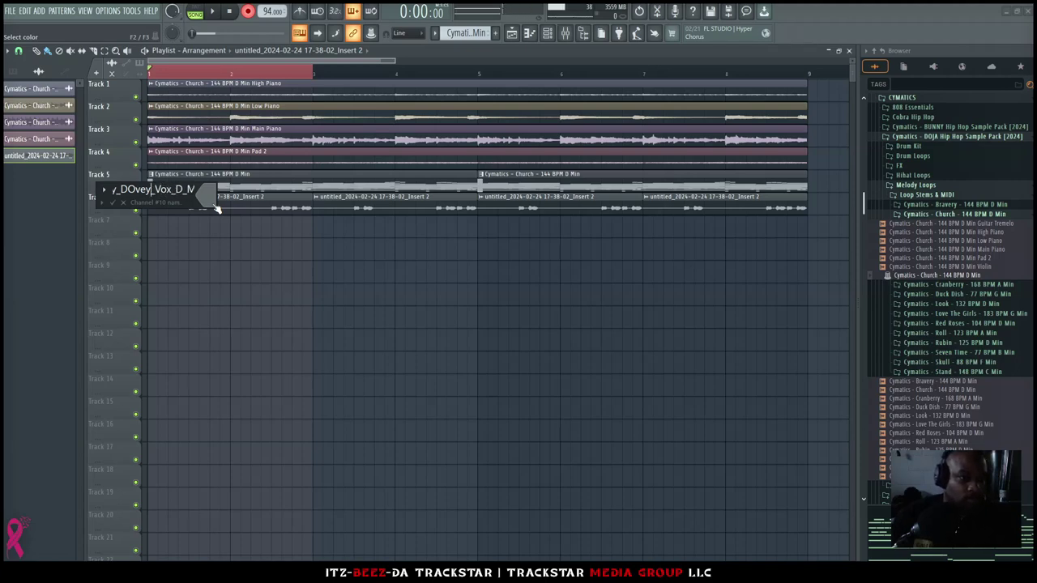
left_click_drag(217, 209, 216, 208)
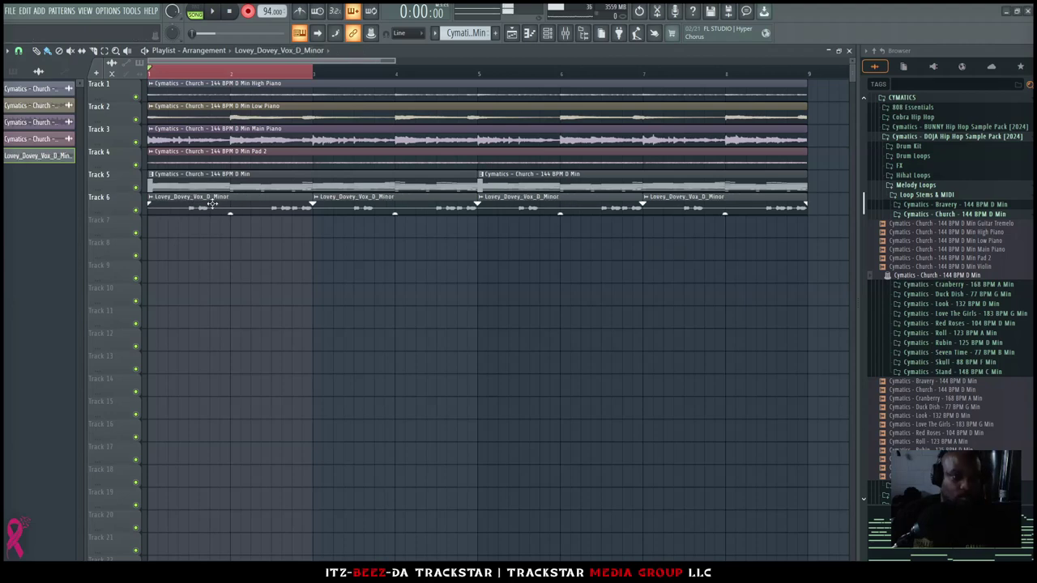
Turn recording off, reopen the Arcade plugin and go from the Hooked kits to the full Lines library
key("F6")
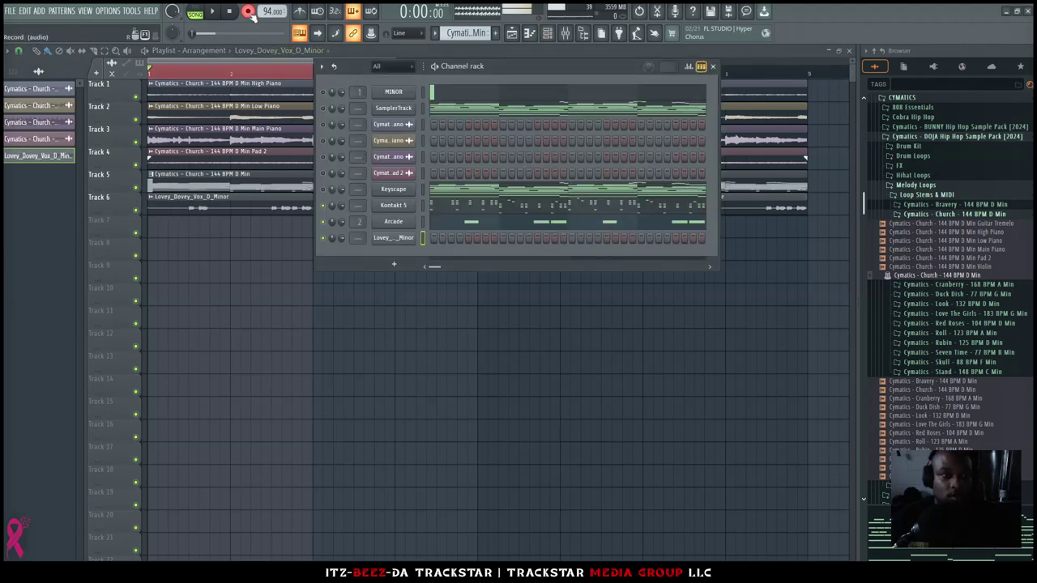
left_click(393, 221)
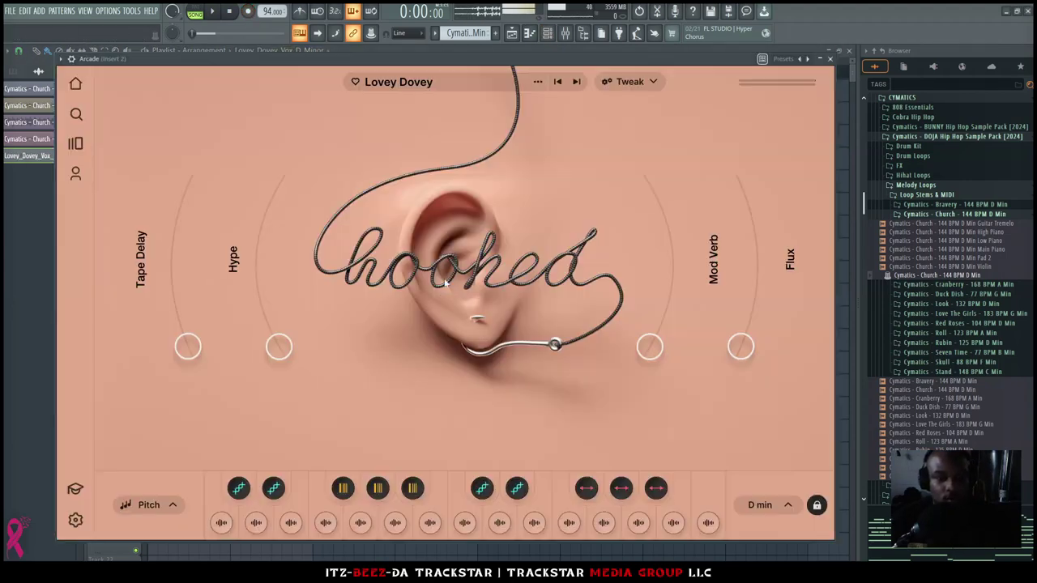
left_click(108, 155)
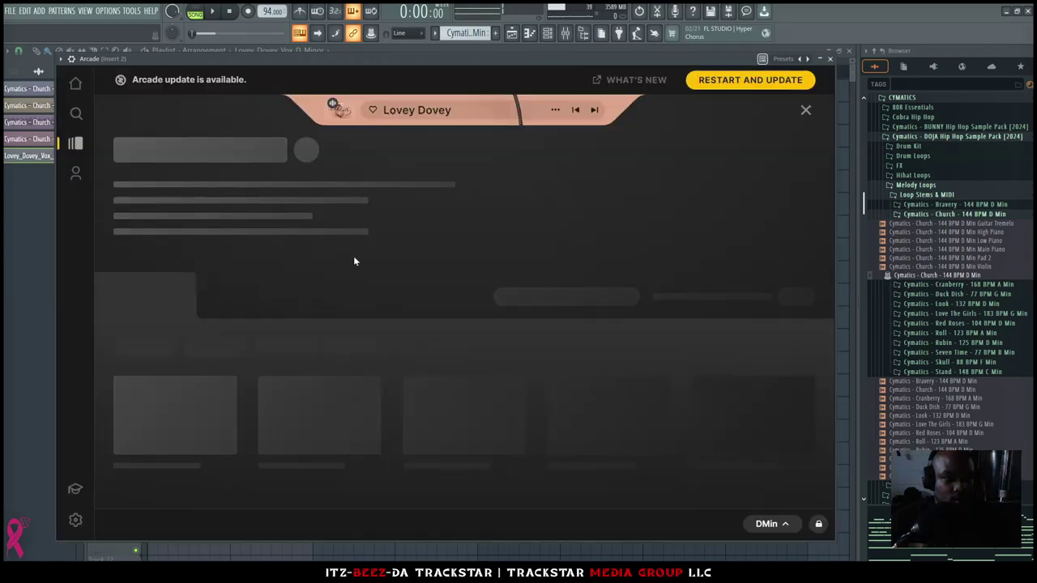
scroll(243, 275, "down", 4)
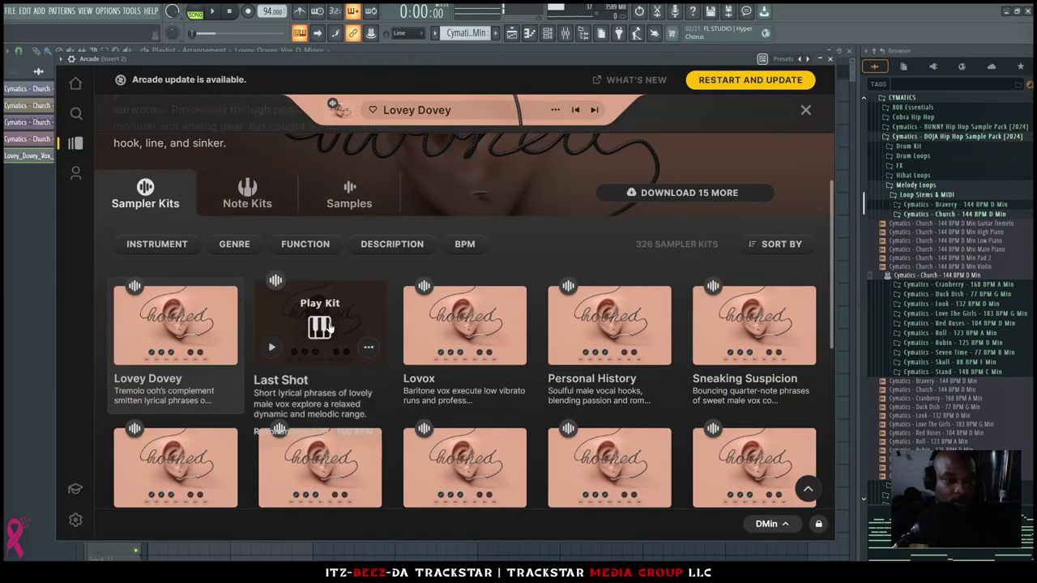
left_click(76, 144)
left_click(75, 143)
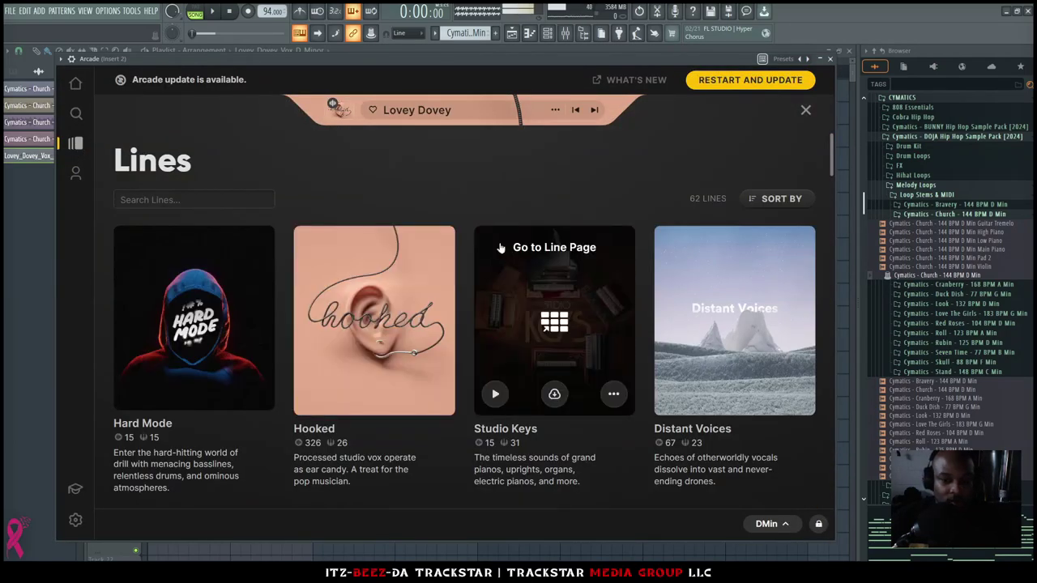
Browse Arcade's Lines library for another sound source that suits the beat
scroll(381, 259, "down", 2)
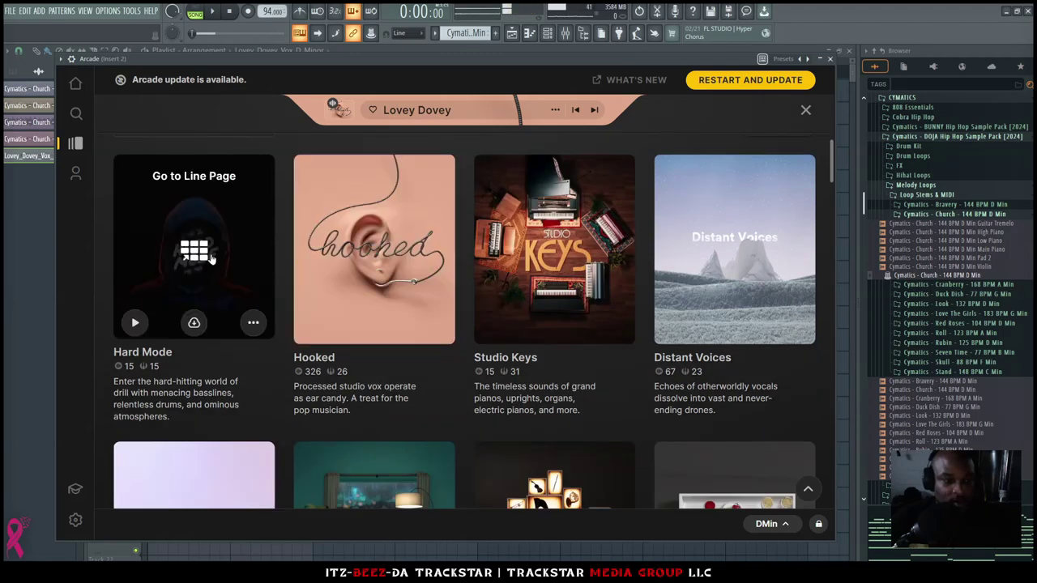
scroll(417, 258, "down", 2)
scroll(486, 292, "down", 4)
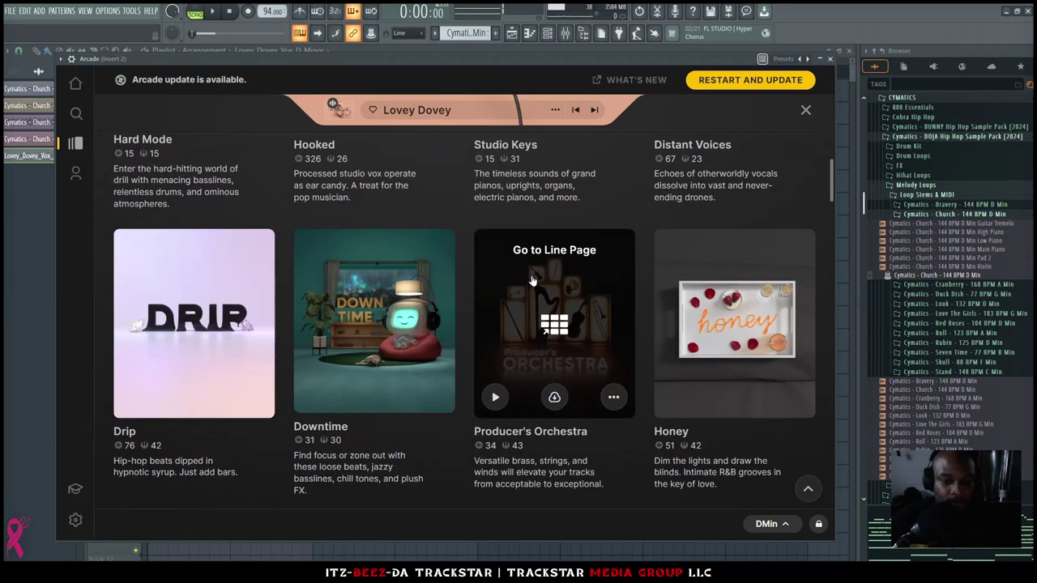
scroll(541, 306, "down", 6)
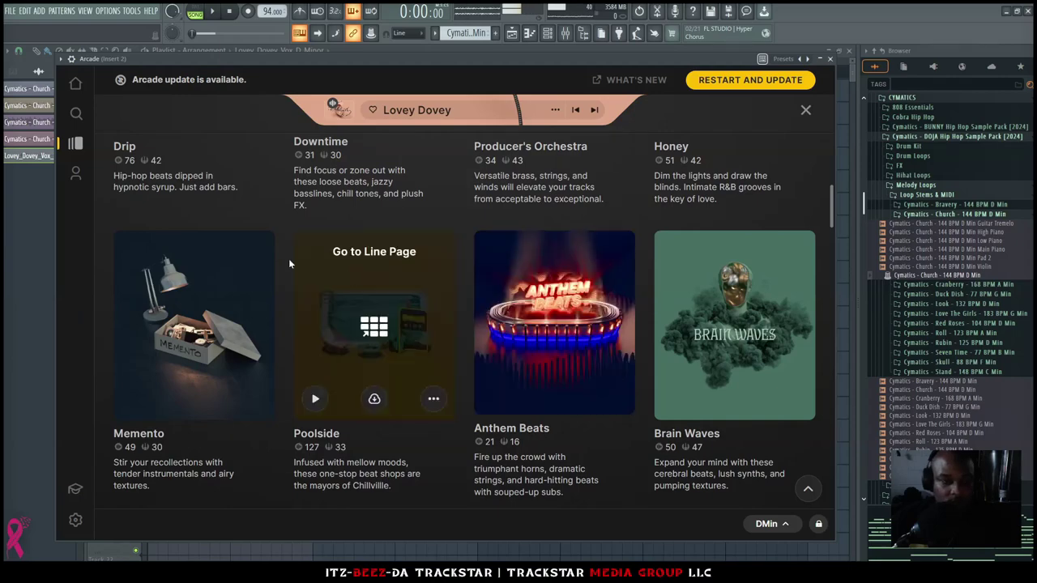
scroll(328, 261, "down", 3)
scroll(328, 261, "down", 20)
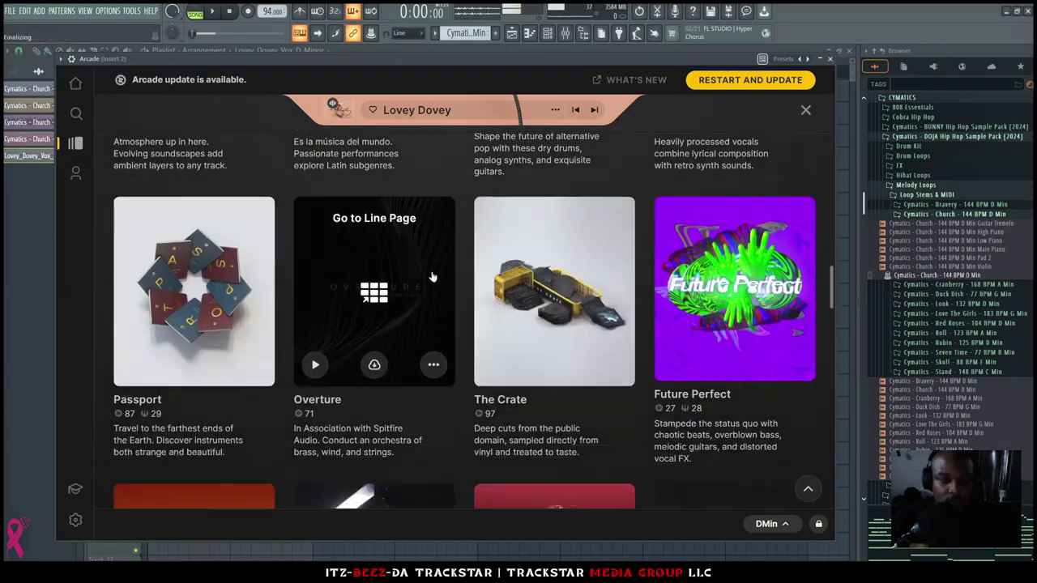
scroll(565, 280, "down", 2)
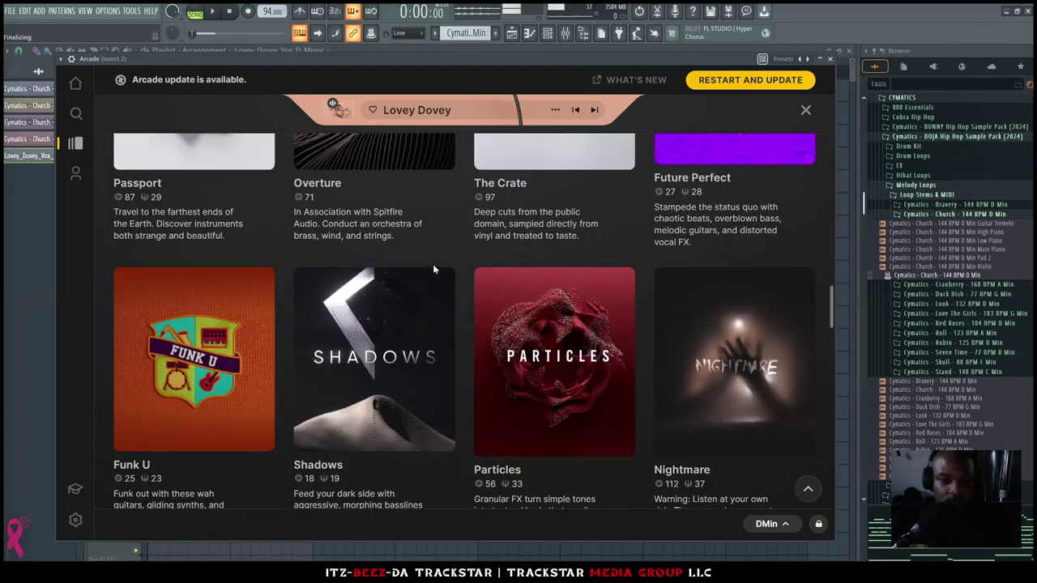
scroll(464, 267, "down", 2)
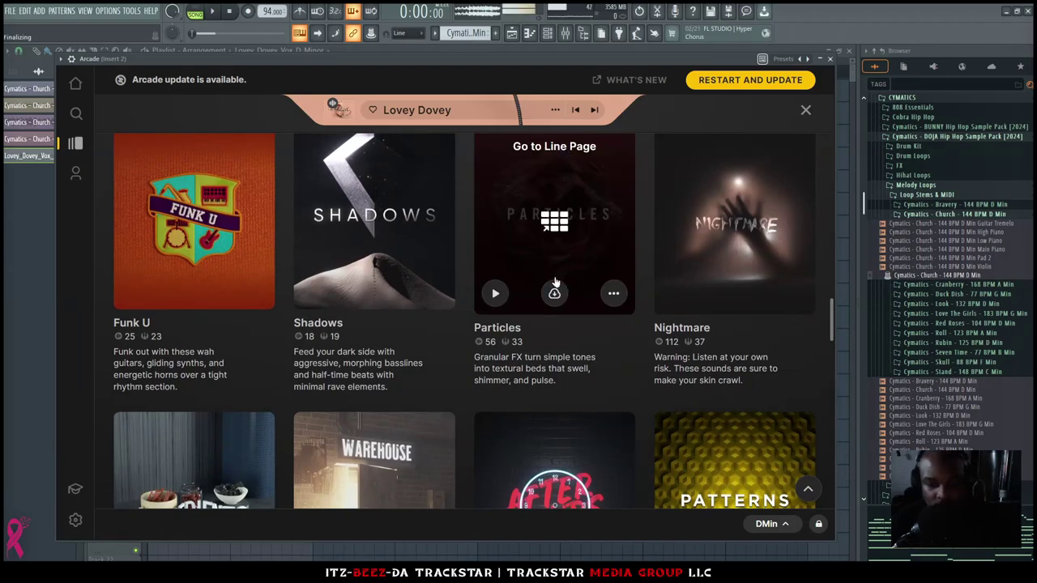
scroll(521, 290, "down", 6)
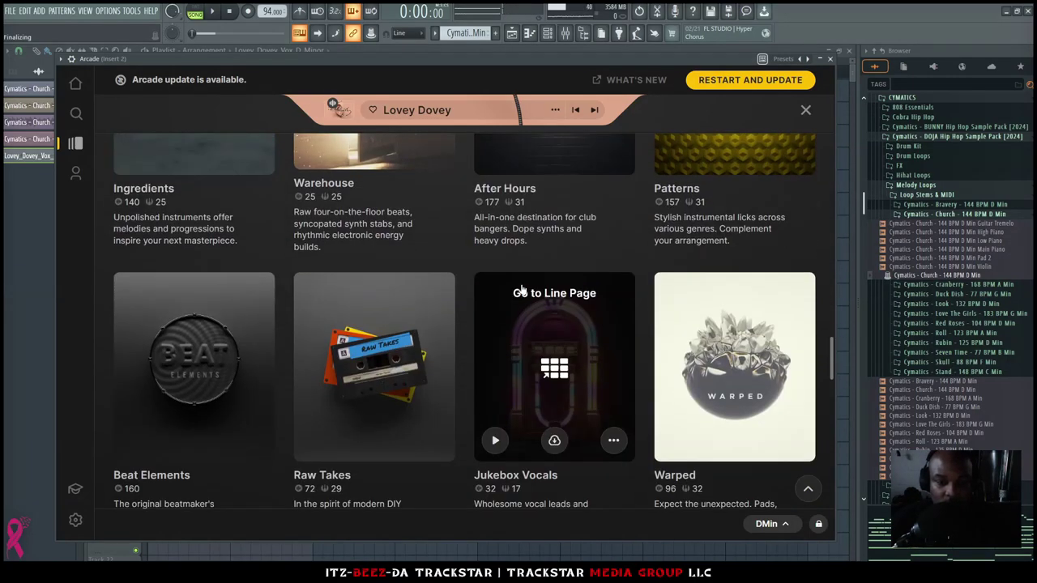
scroll(520, 290, "down", 2)
scroll(477, 267, "down", 4)
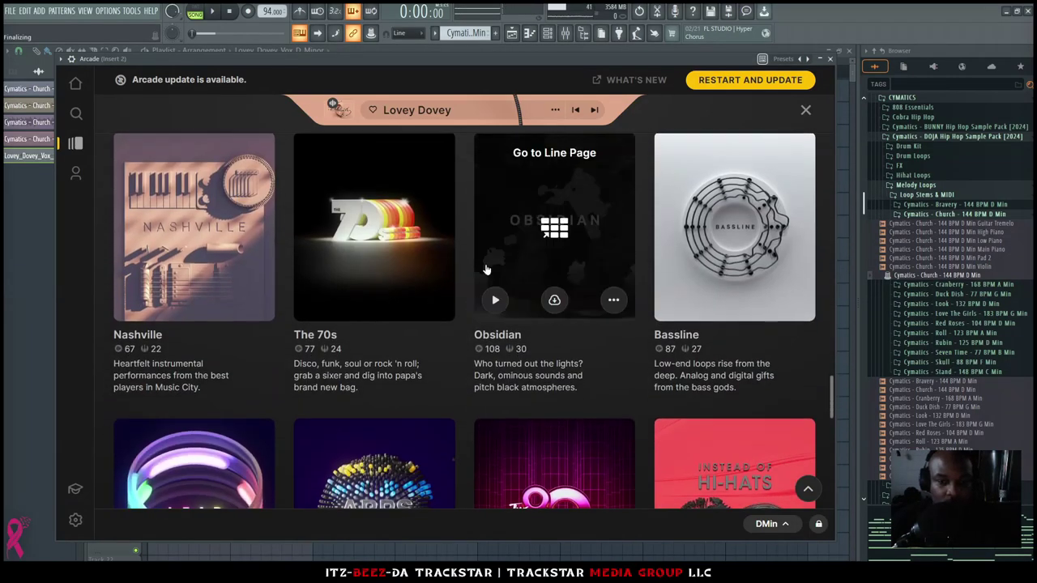
scroll(476, 267, "down", 3)
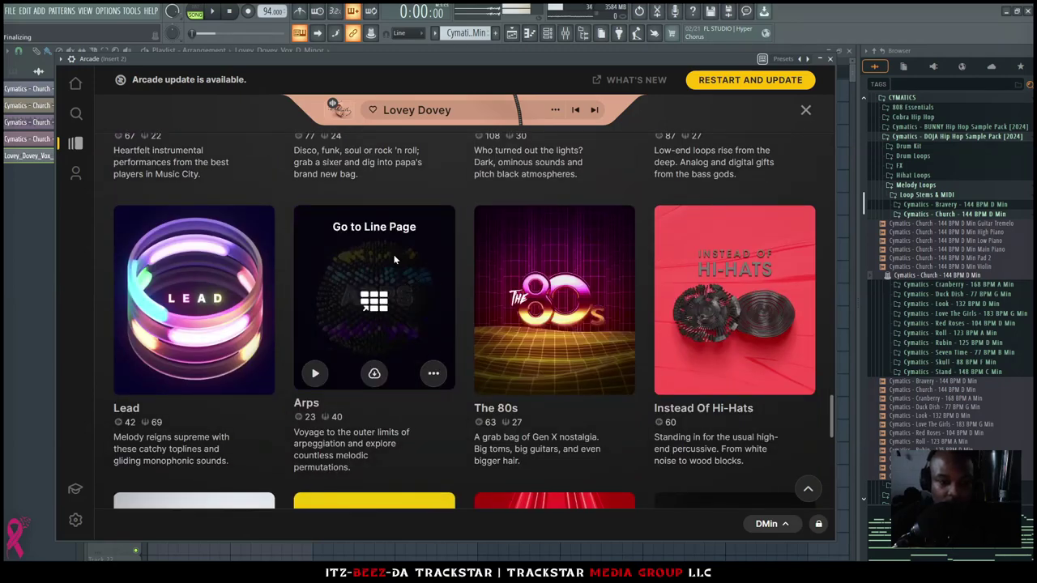
Open the Arps line, download and preview the Wave Raiders sampler kit, load it, and close the Arcade window
left_click(392, 256)
scroll(496, 311, "down", 2)
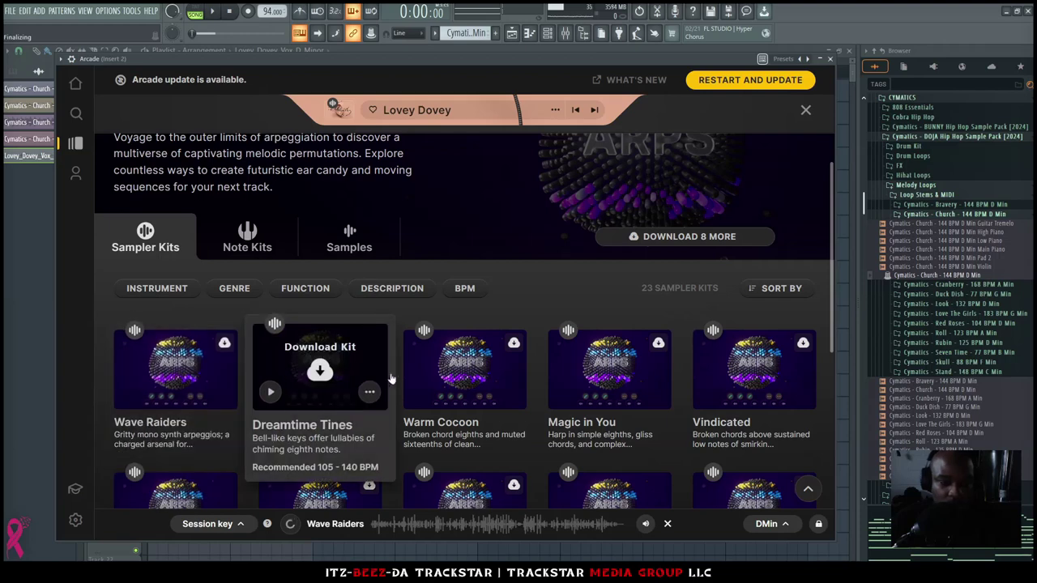
left_click(176, 370)
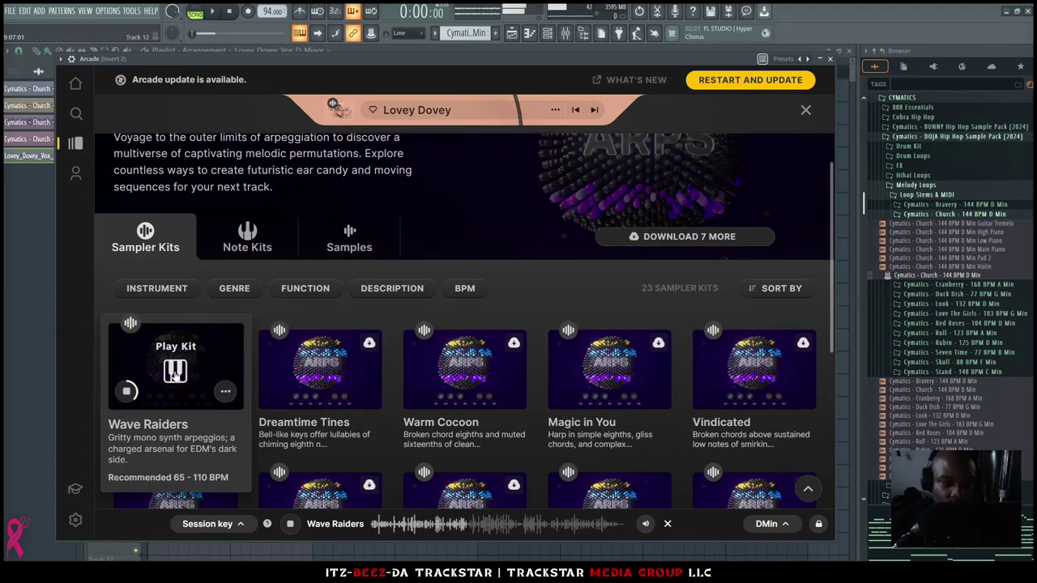
key("F9")
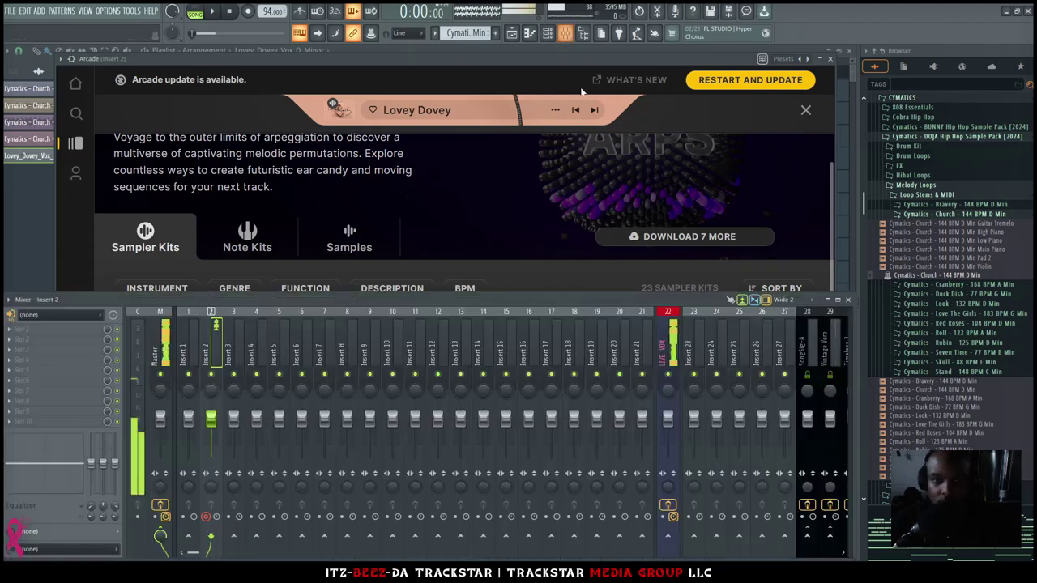
key("F9")
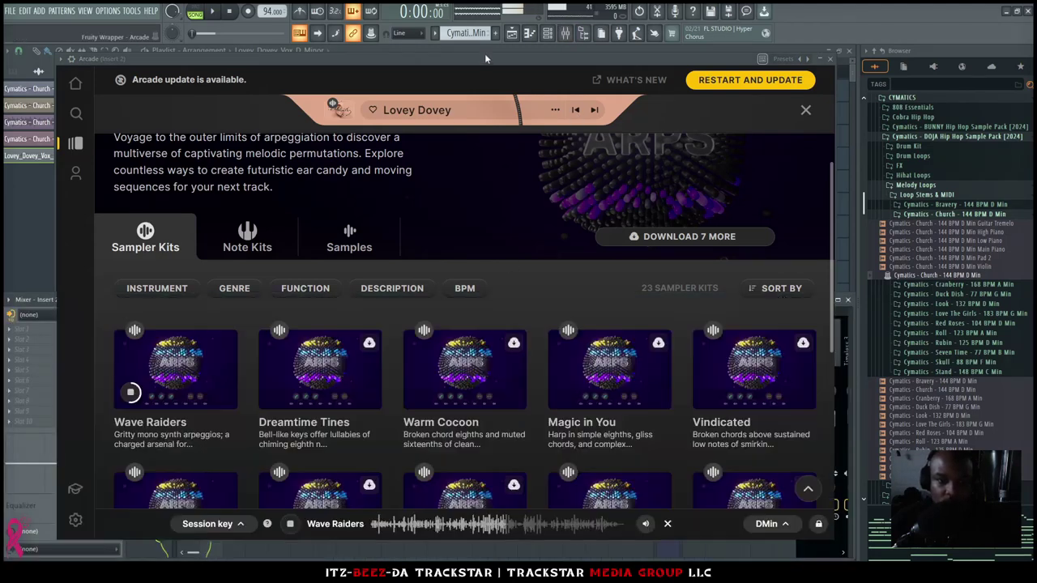
left_click(176, 377)
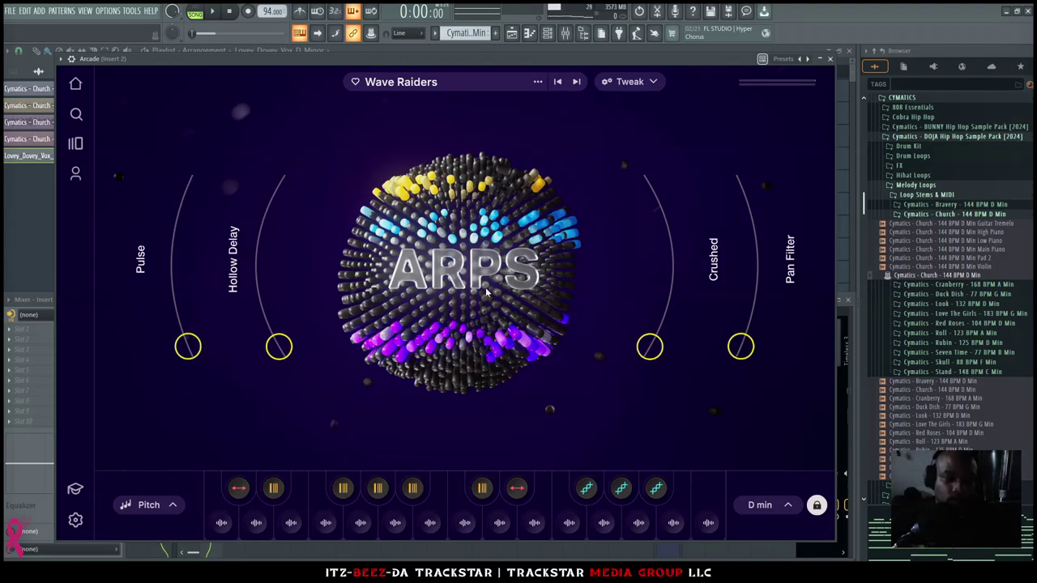
left_click(830, 60)
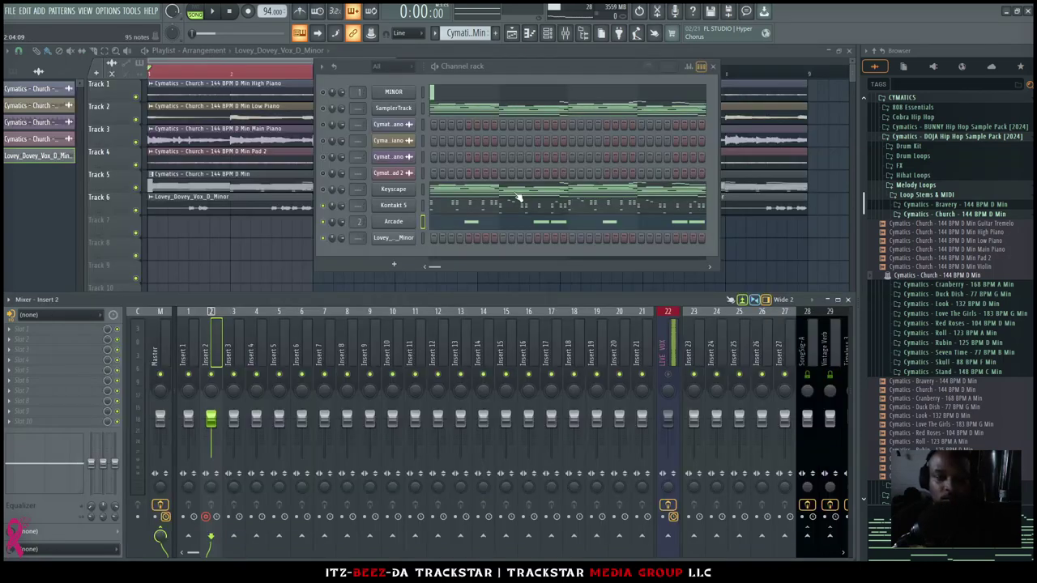
Cut the Arcade channel's old notes from the pattern and audition Wave Raiders phrases alone and over the song
left_click(423, 225)
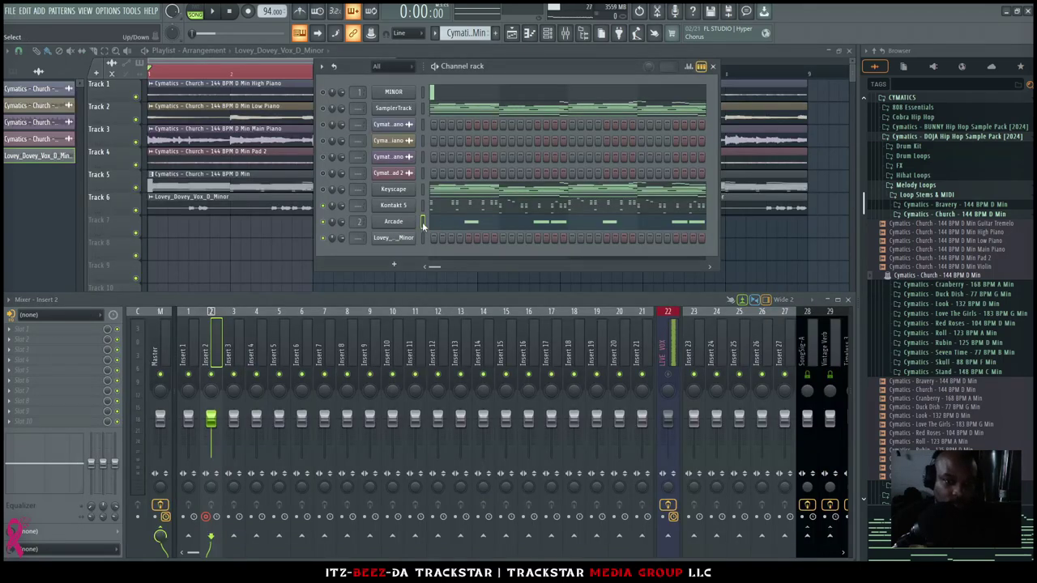
key("ctrl+x")
key("c")
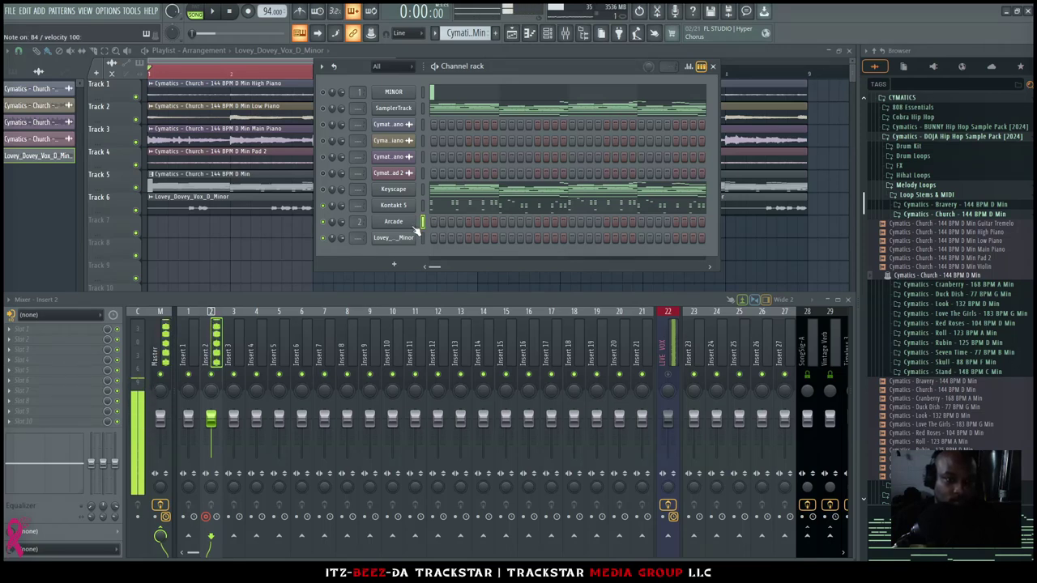
key("space")
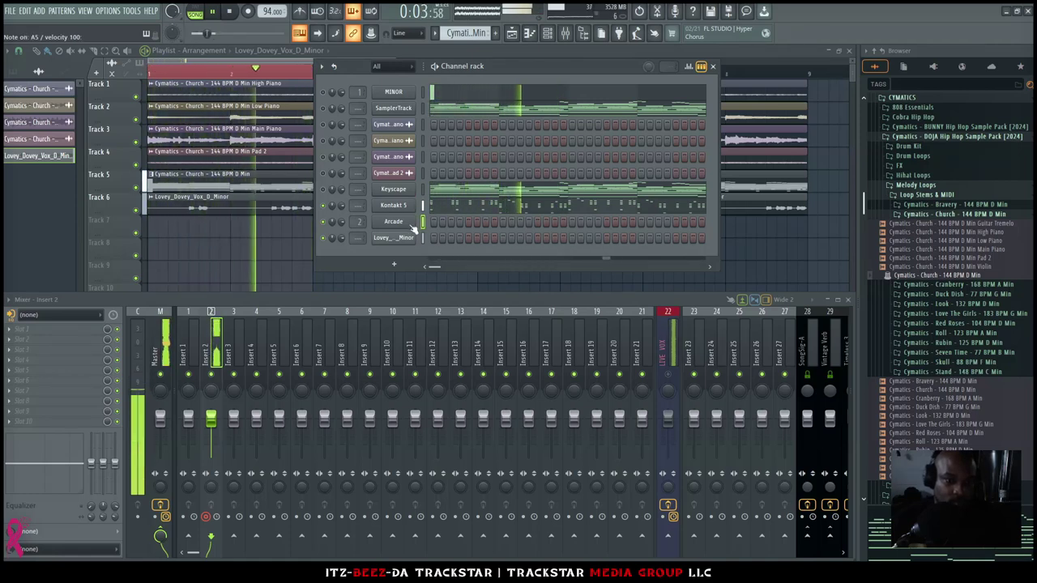
Open the Arcade channel's piano roll, stop playback and draw a B5 note spanning the first two bars
right_click(421, 223)
left_click(422, 226)
right_click(420, 226)
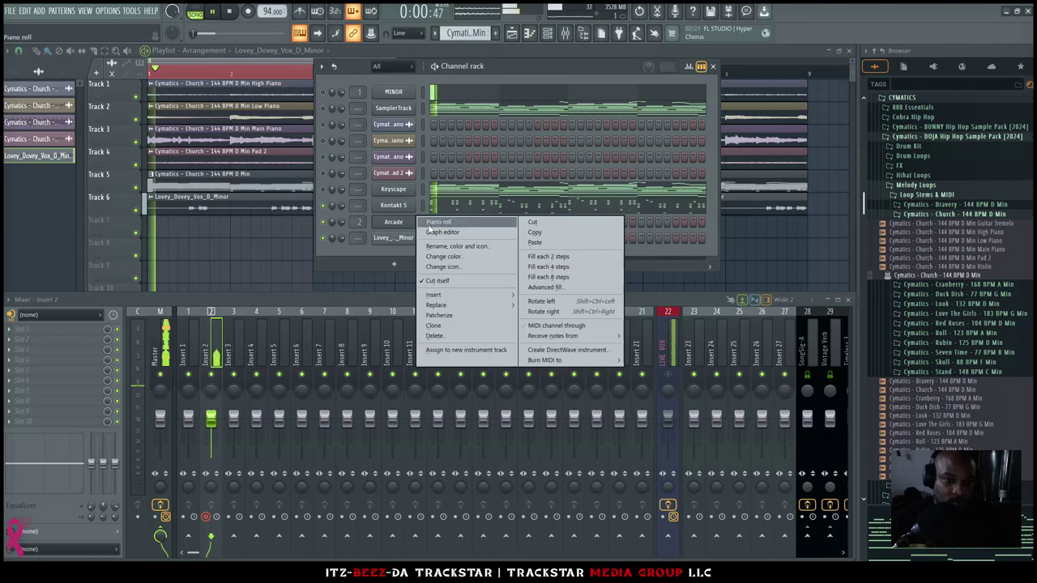
left_click(422, 225)
key("space")
scroll(92, 196, "down", 8)
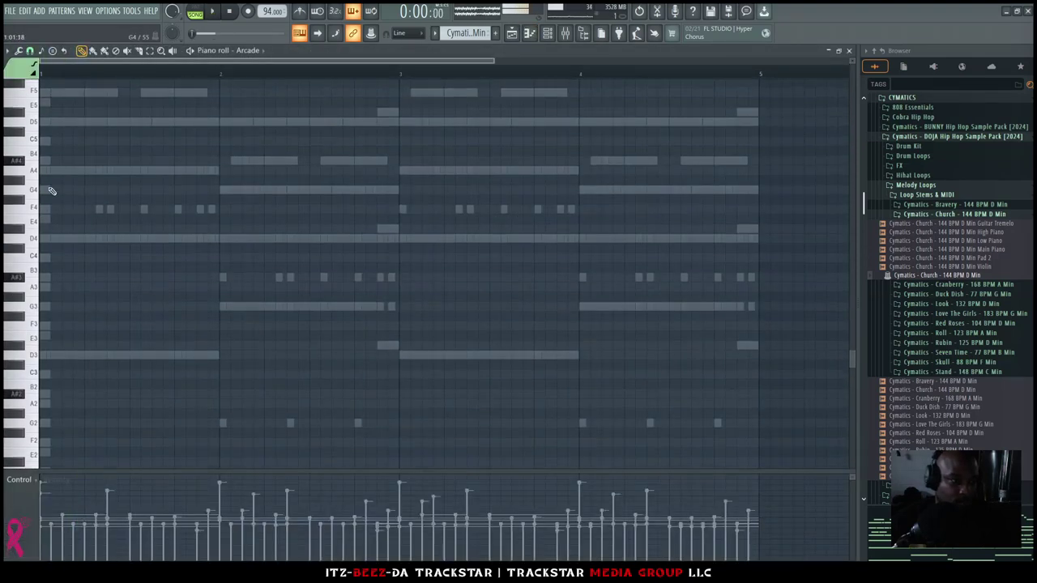
scroll(69, 197, "up", 15)
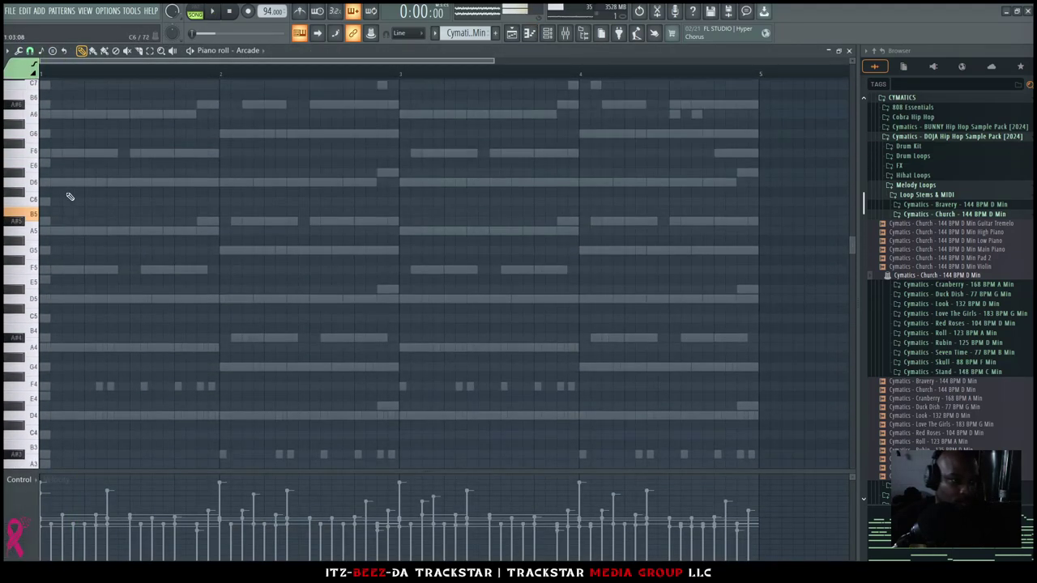
left_click_drag(79, 270, 322, 278)
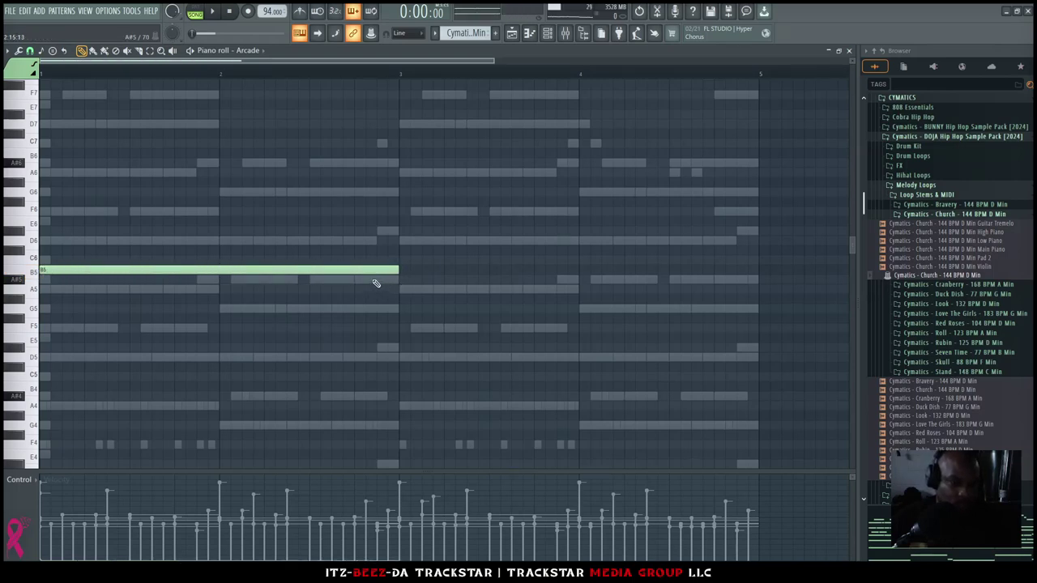
Play the song while auditioning other keys, and add F#5 notes from beat 2 to the end of bars 1 and 2
key("space")
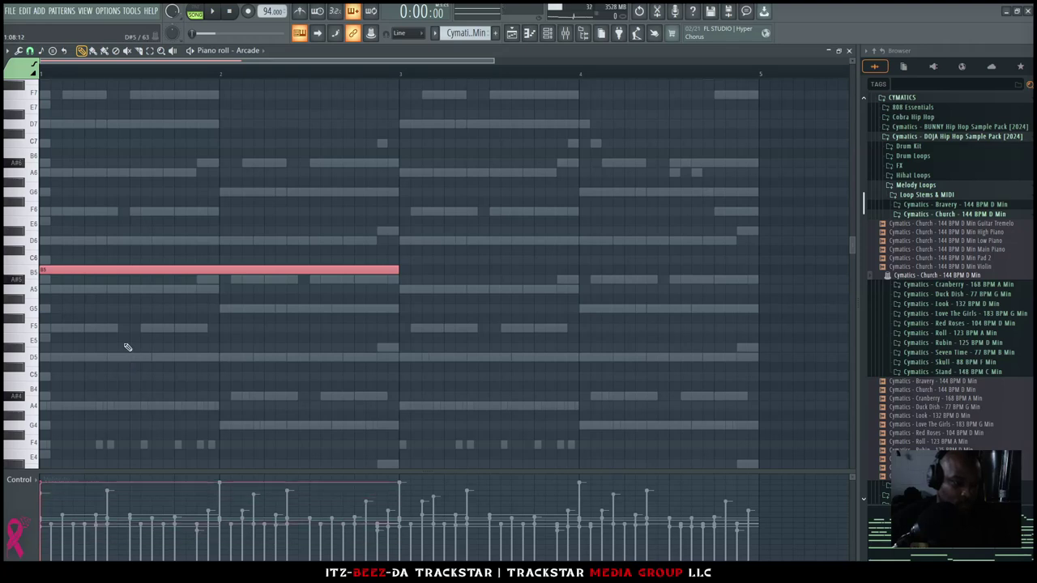
key("space")
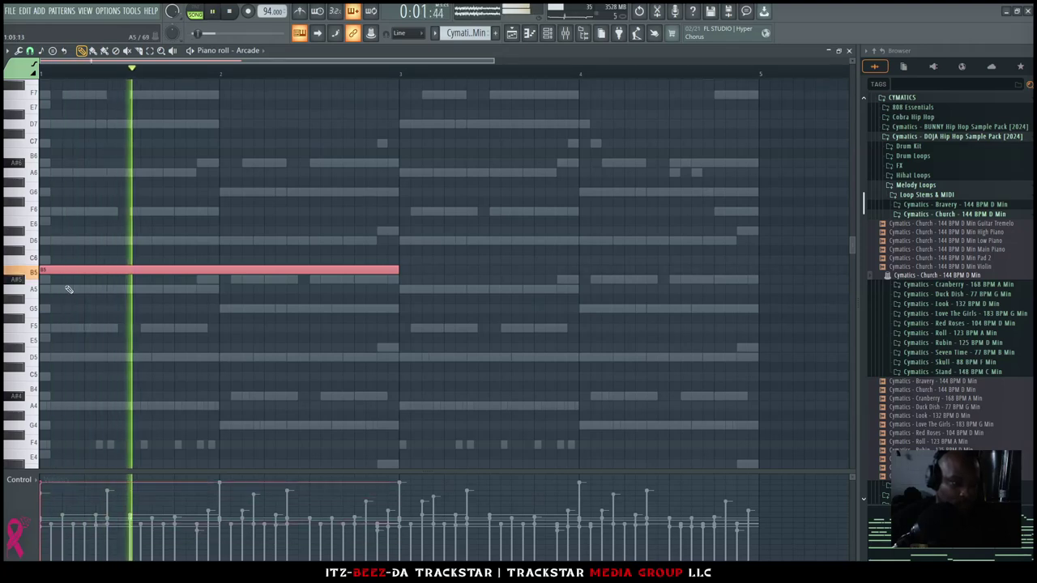
key("space")
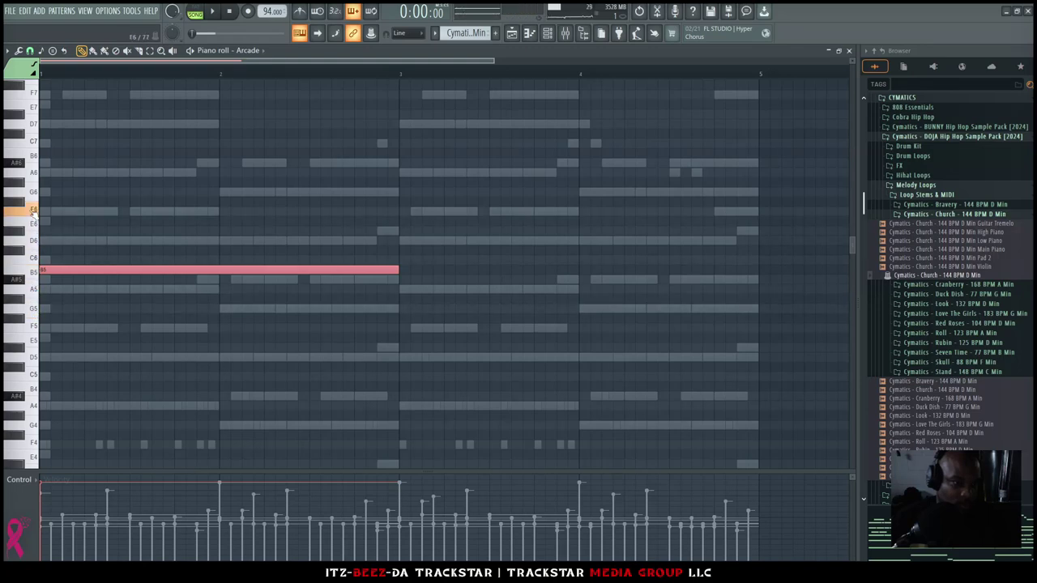
left_click(23, 321)
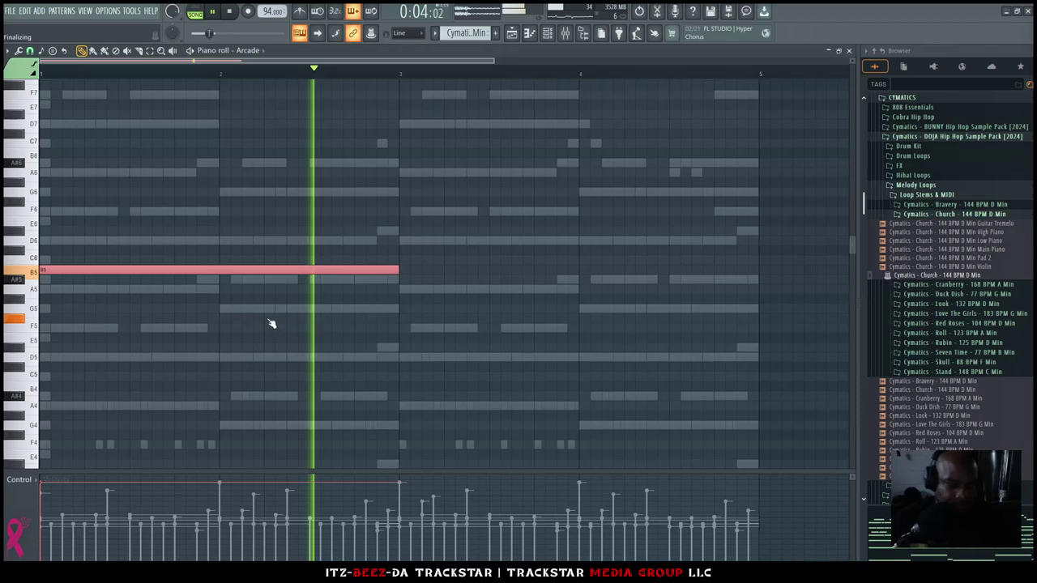
left_click(89, 319)
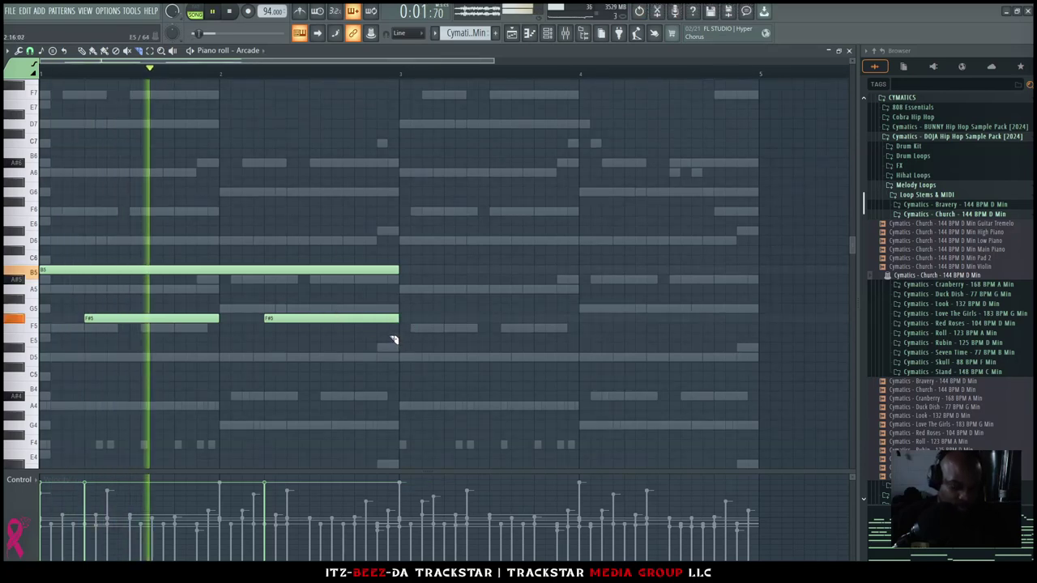
Slice the notes at beat 4 of bar 2 and half a beat further, and delete the last two F#5 pieces
left_click_drag(397, 341, 84, 234)
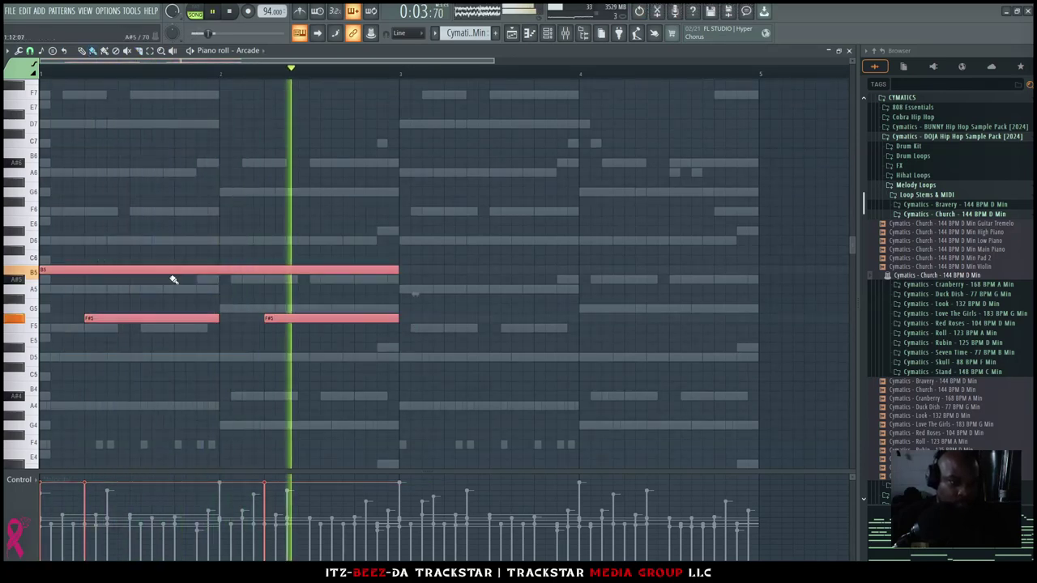
key("ctrl+d")
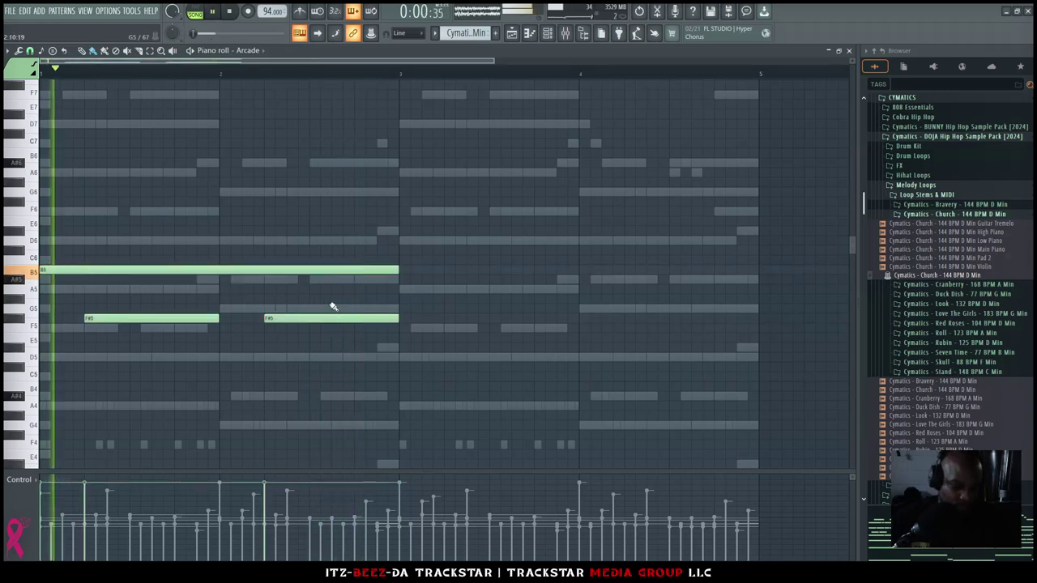
left_click_drag(360, 233, 376, 348)
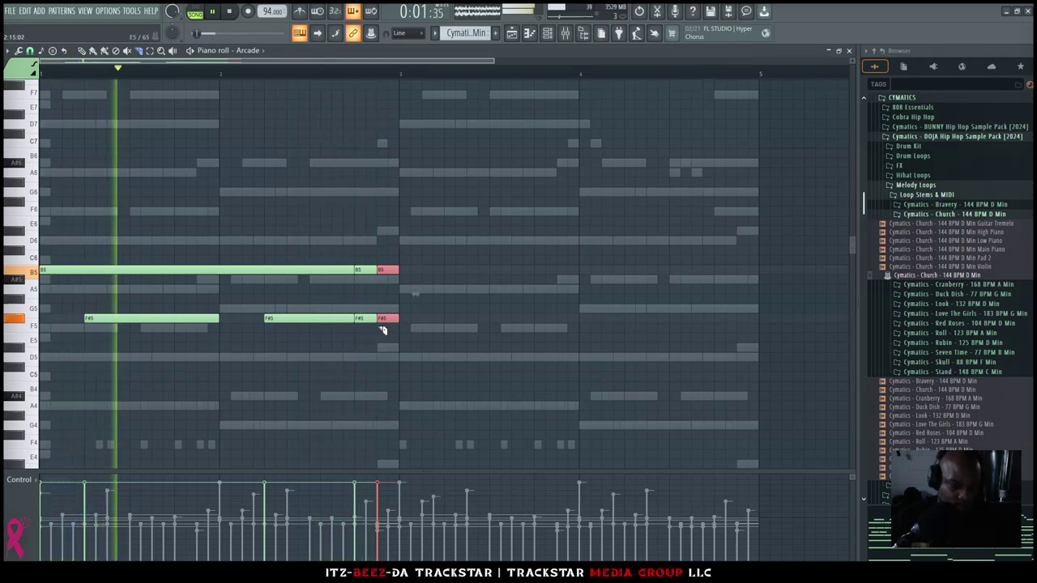
left_click_drag(365, 313, 413, 348)
key("Delete")
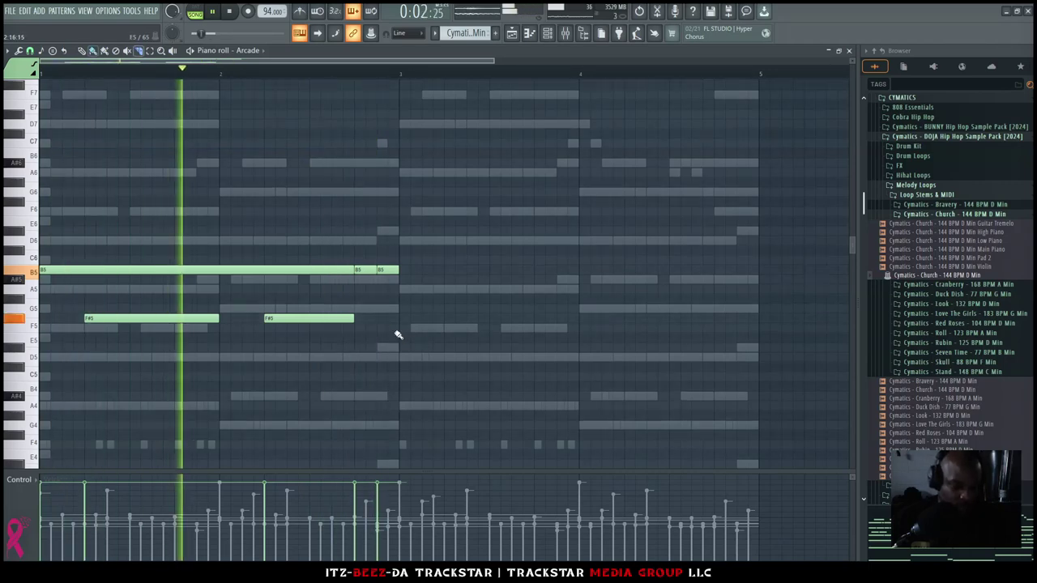
Duplicate the whole two-bar B5 and F#5 phrase onto bars 3 and 4
key("ctrl+a")
key("ctrl+b")
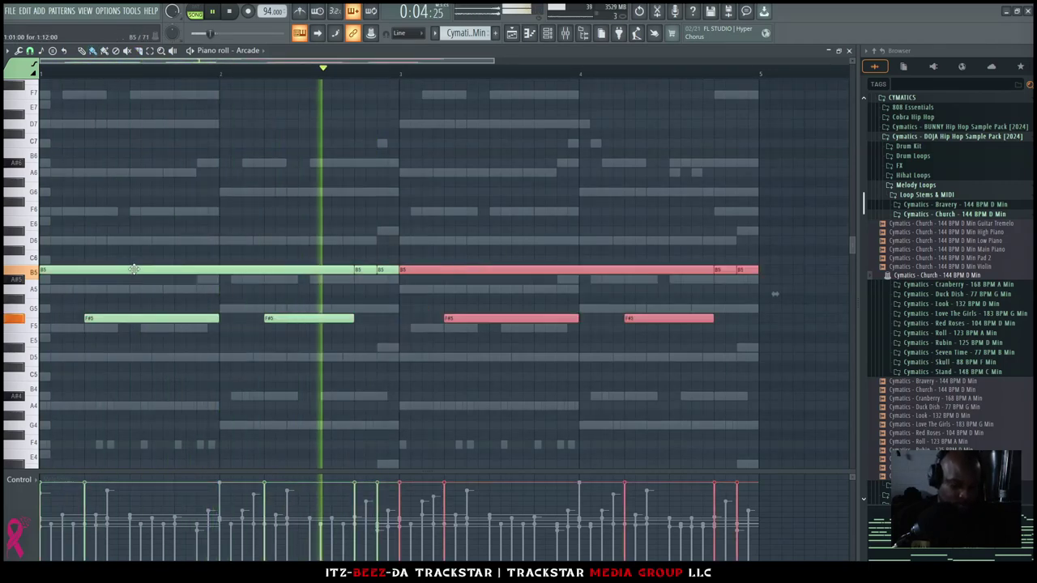
left_click(425, 214, "ctrl")
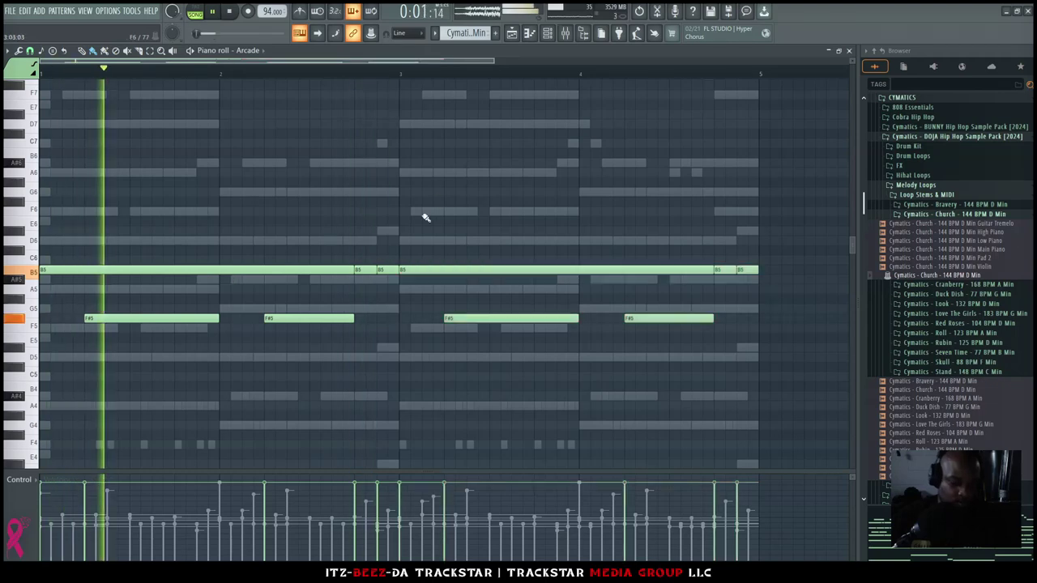
Audition lower keys, draw a D5 note on beat 4 of bar 2 and cut it off at the start of bar 3
scroll(401, 227, "up", 1)
left_click(550, 34)
left_click(49, 370)
key("space")
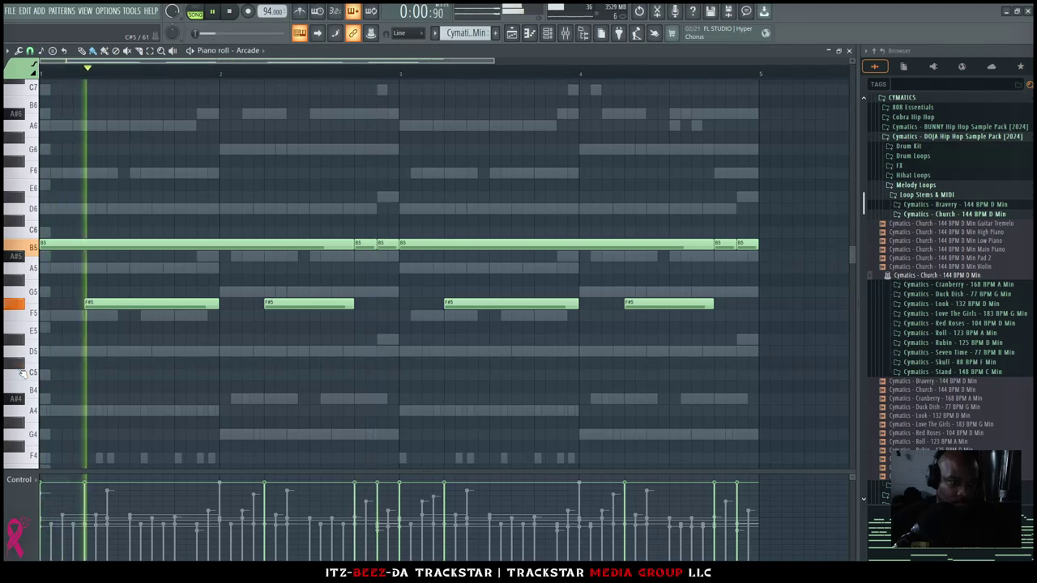
left_click(377, 350)
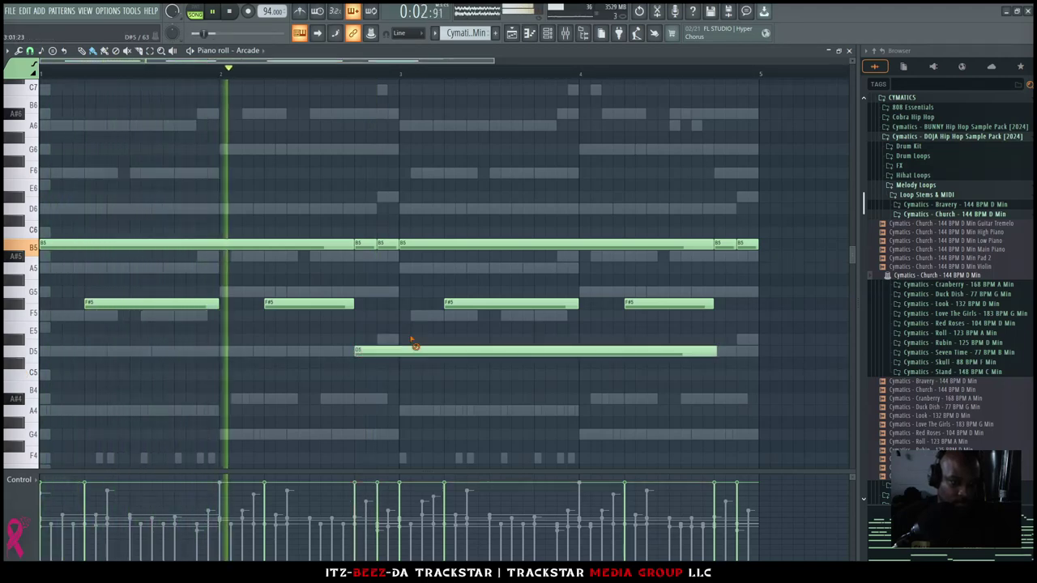
left_click_drag(412, 332, 411, 359)
right_click(416, 352)
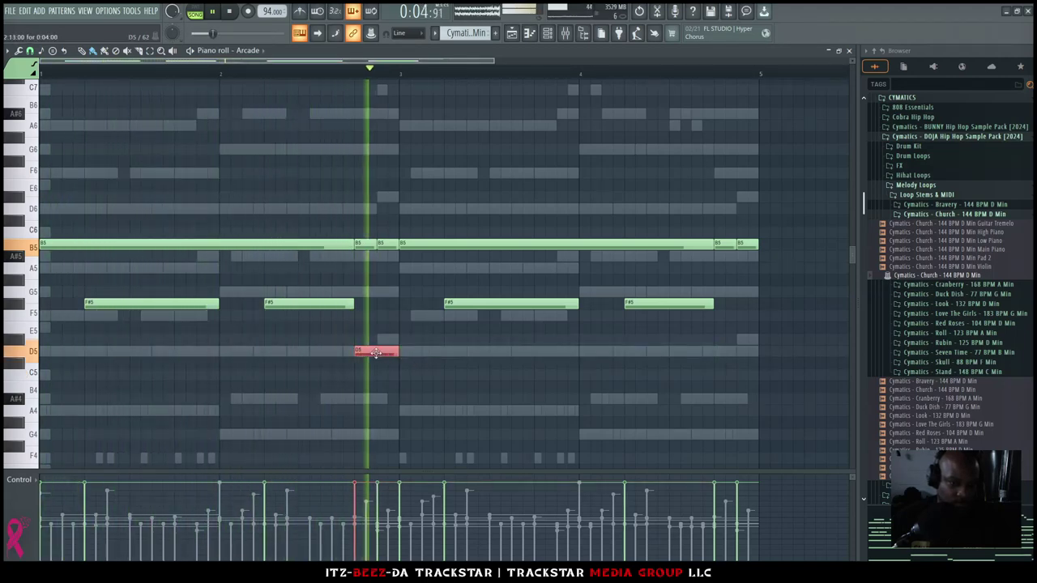
Try the short note on D#5, move it down to C#5, and add a matching C#5 on the last beat of bar 4
key("shift+Up")
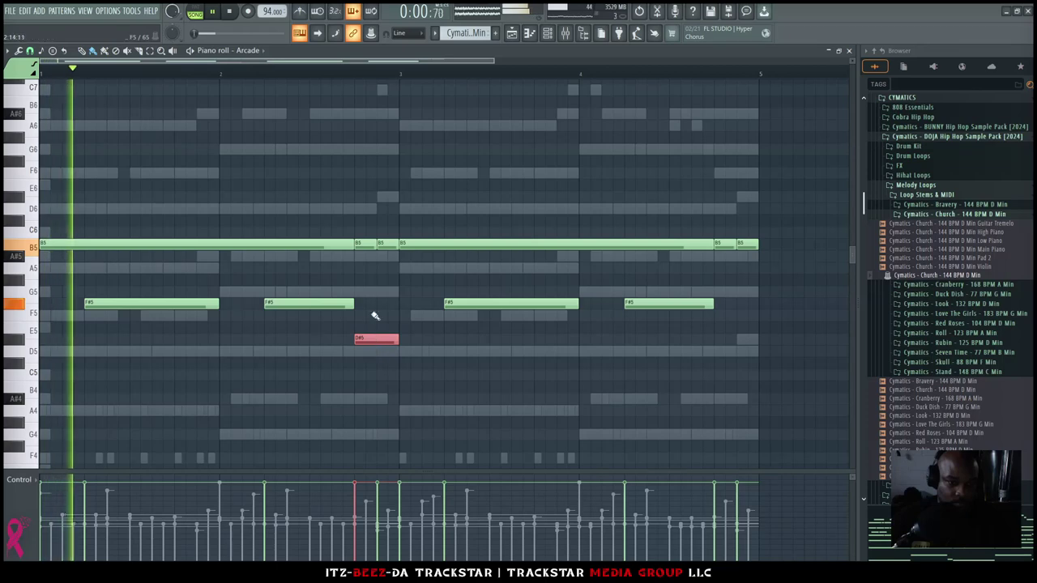
left_click_drag(375, 338, 375, 365)
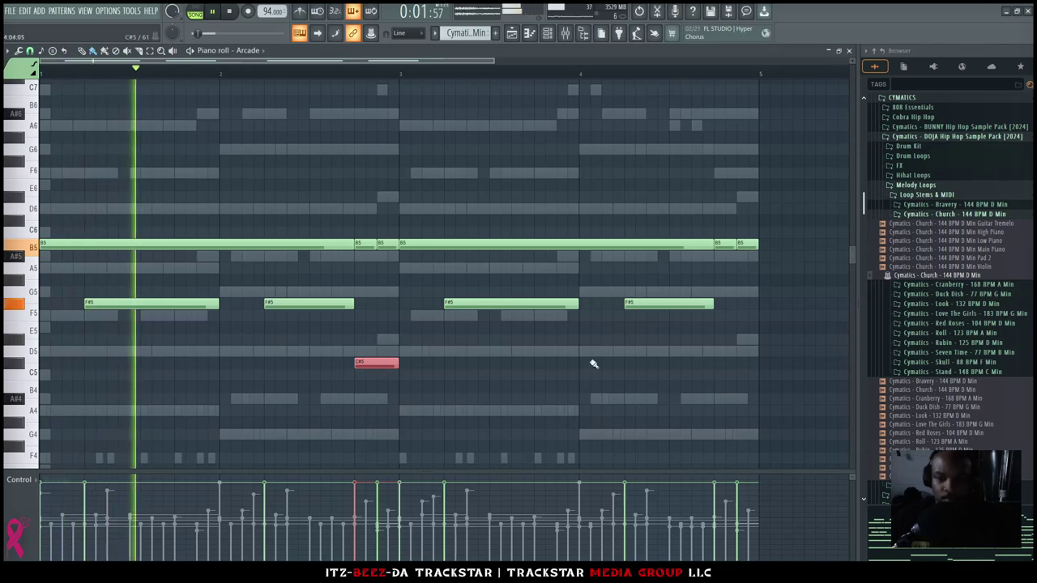
left_click(741, 362)
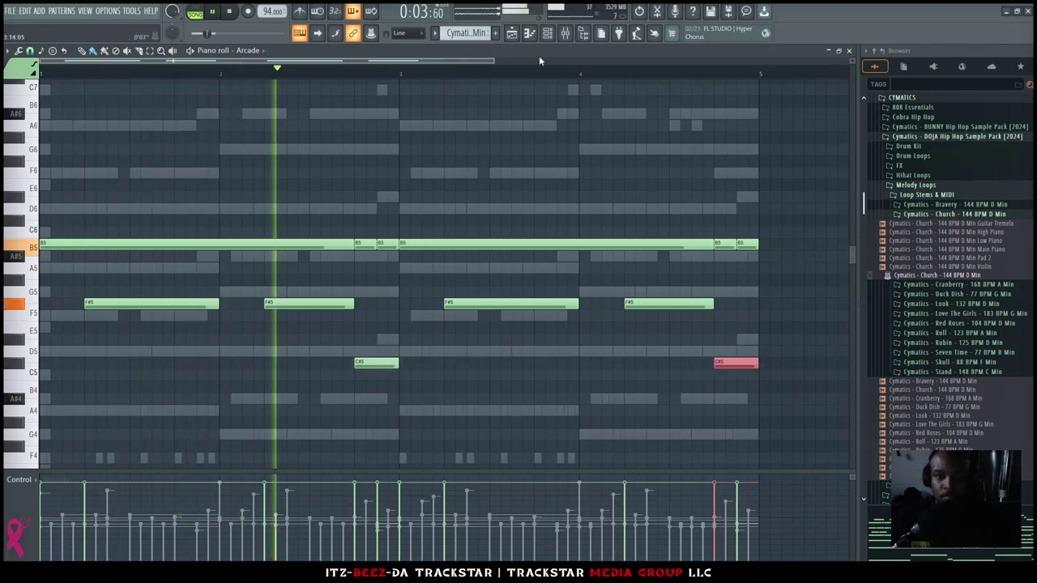
Return to the playlist, extend the time selection to four bars and record the Arcade arpeggio as audio on Track 7
left_click(547, 33)
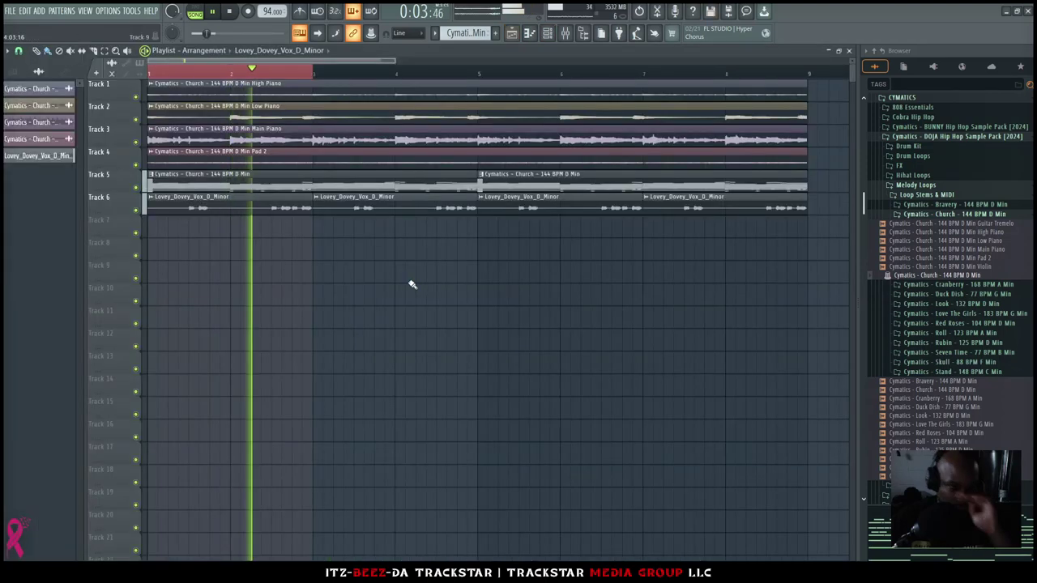
key("space")
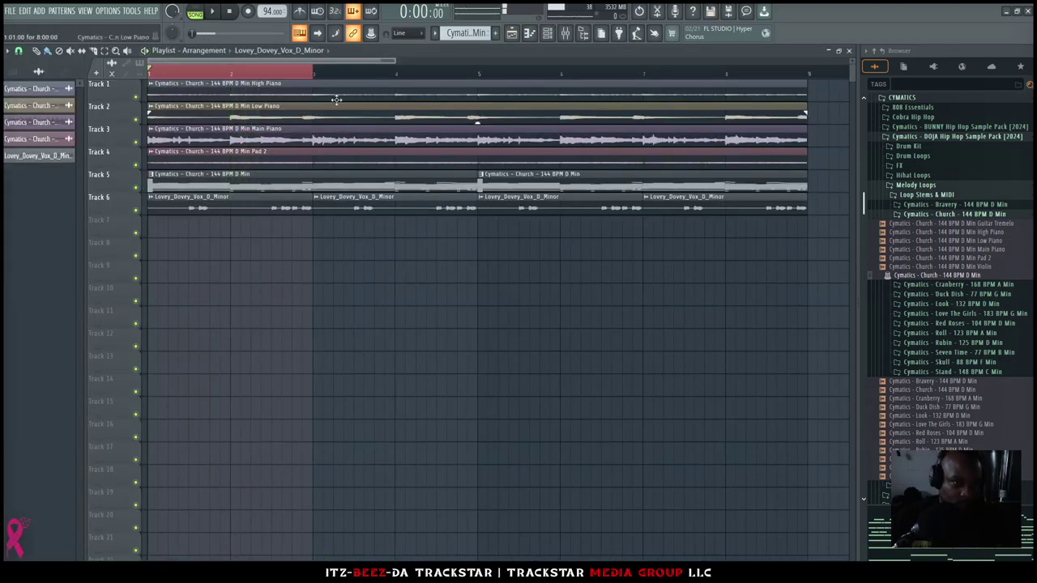
left_click_drag(316, 75, 451, 78)
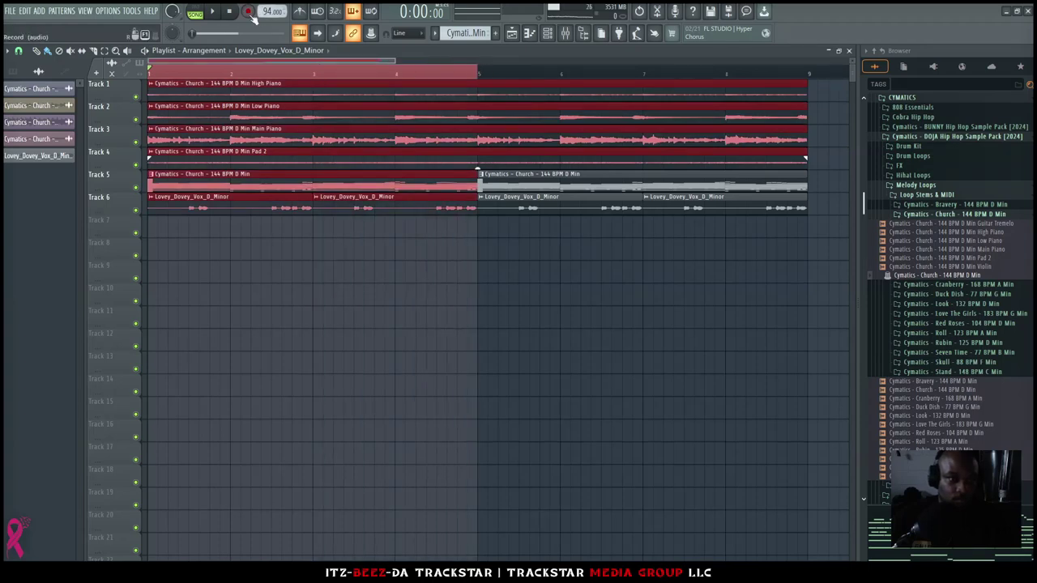
key("space")
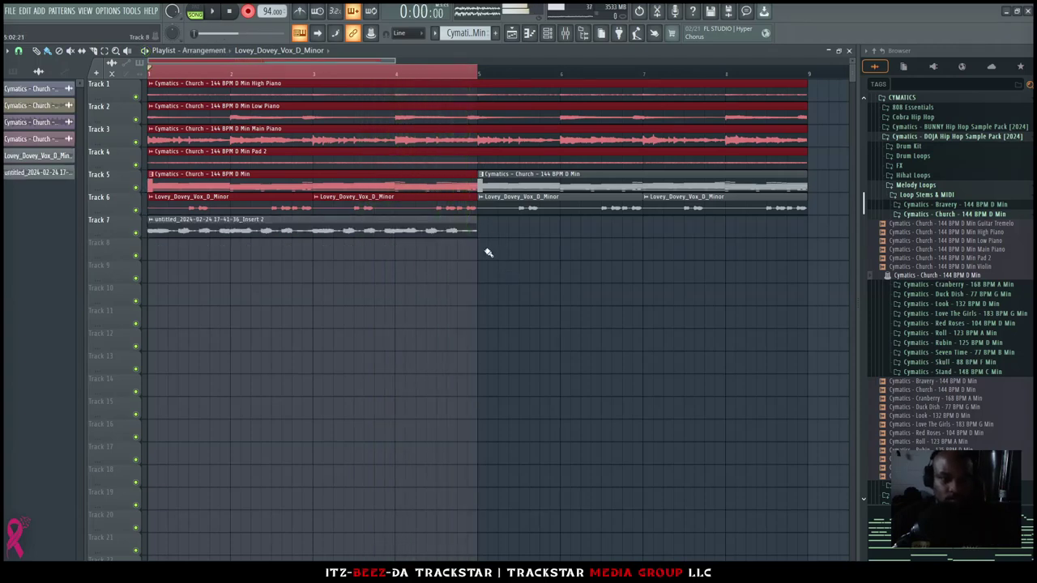
Close the Arcade window, rename the recorded clip Wave_Raiders_Arp_D_Minor and place a copy on bars 5 to 8
left_click(547, 32)
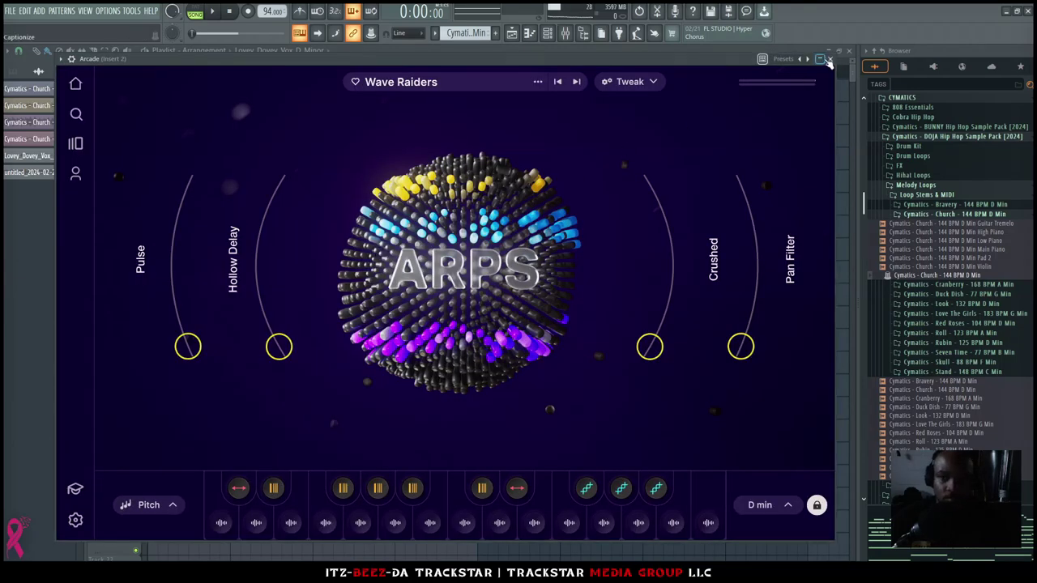
left_click(828, 61)
left_click(240, 231)
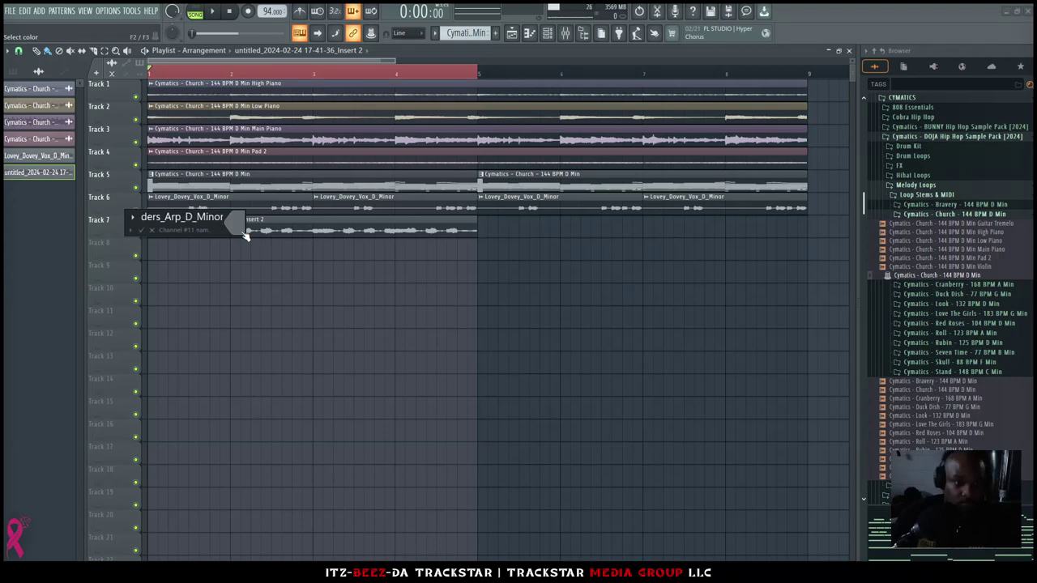
key("Return")
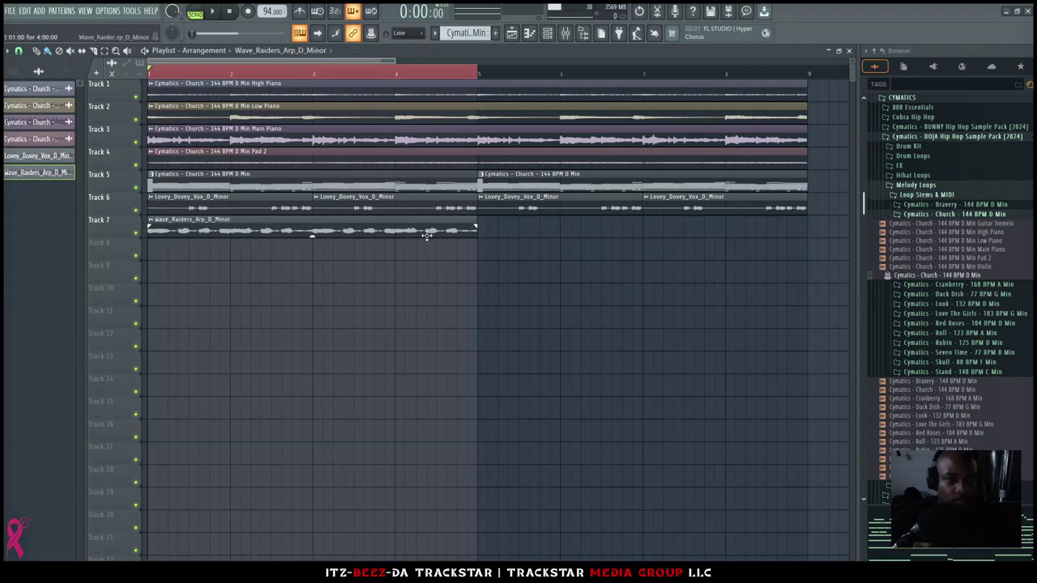
left_click(482, 230)
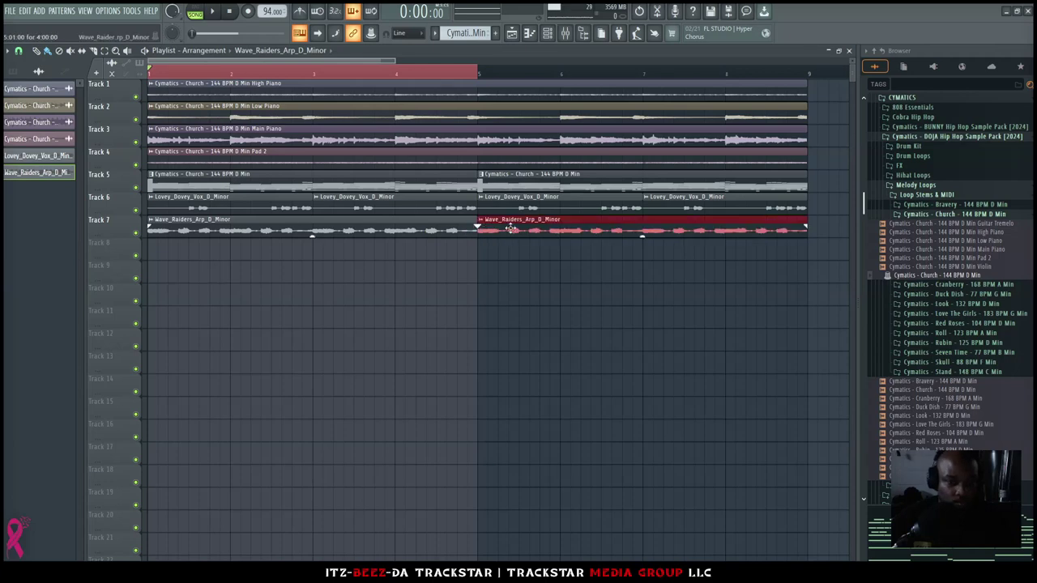
Open the arp clip's channel settings beside the mixer and route the clip to Insert 3
double_click(228, 230)
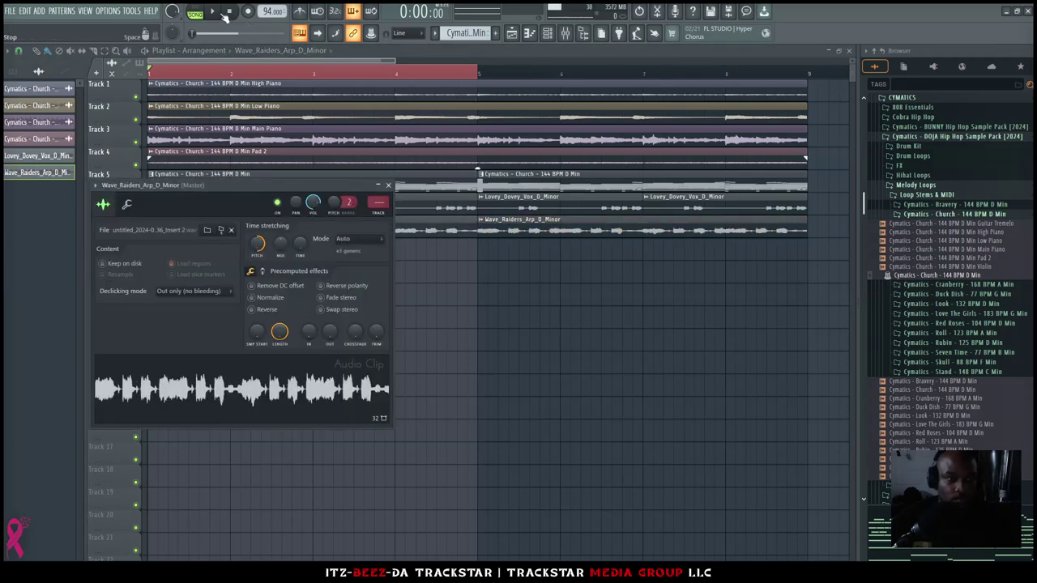
left_click(388, 186)
double_click(366, 227)
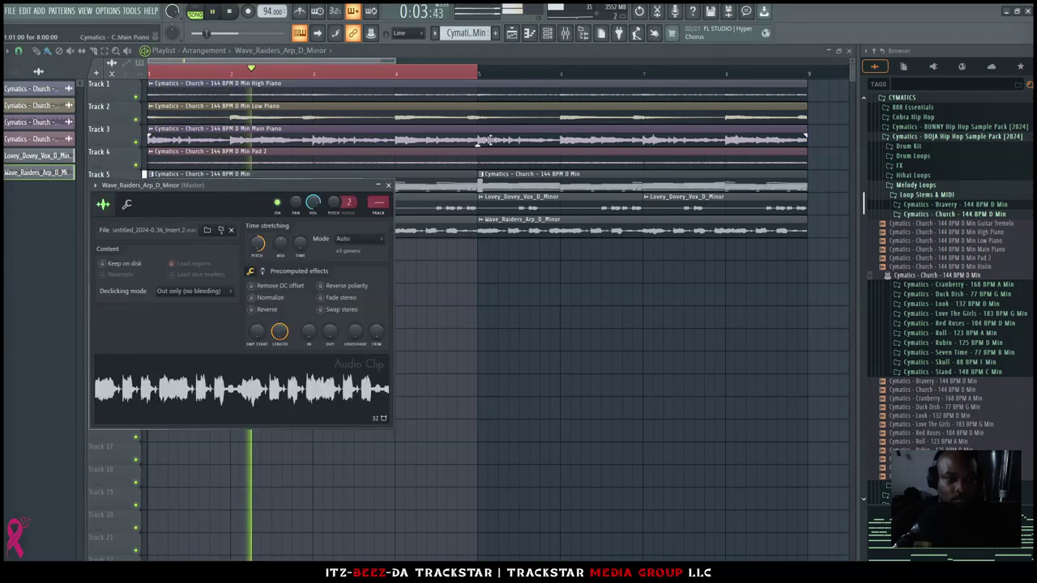
left_click(566, 34)
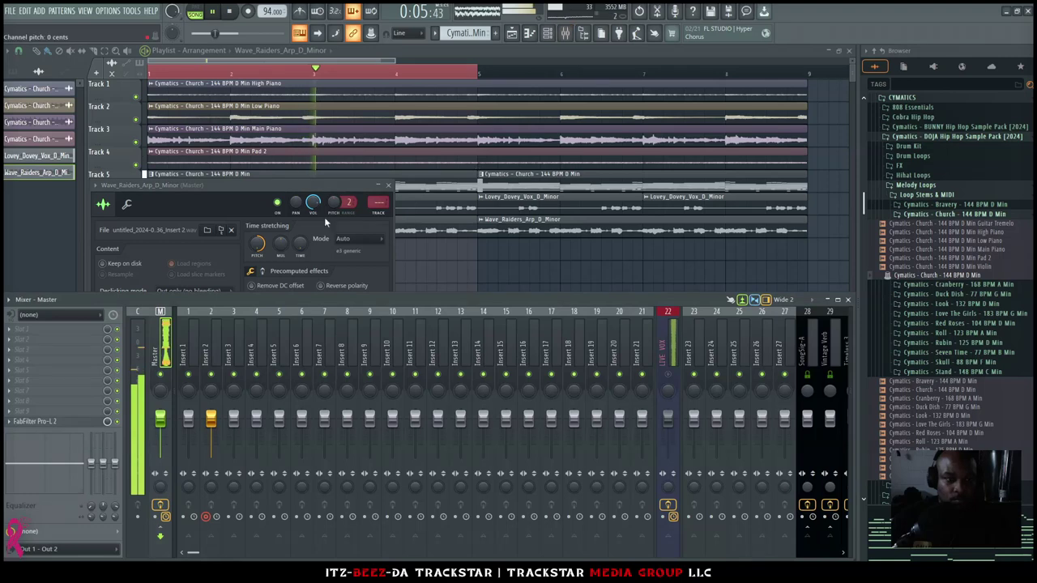
scroll(378, 202, "up", 1)
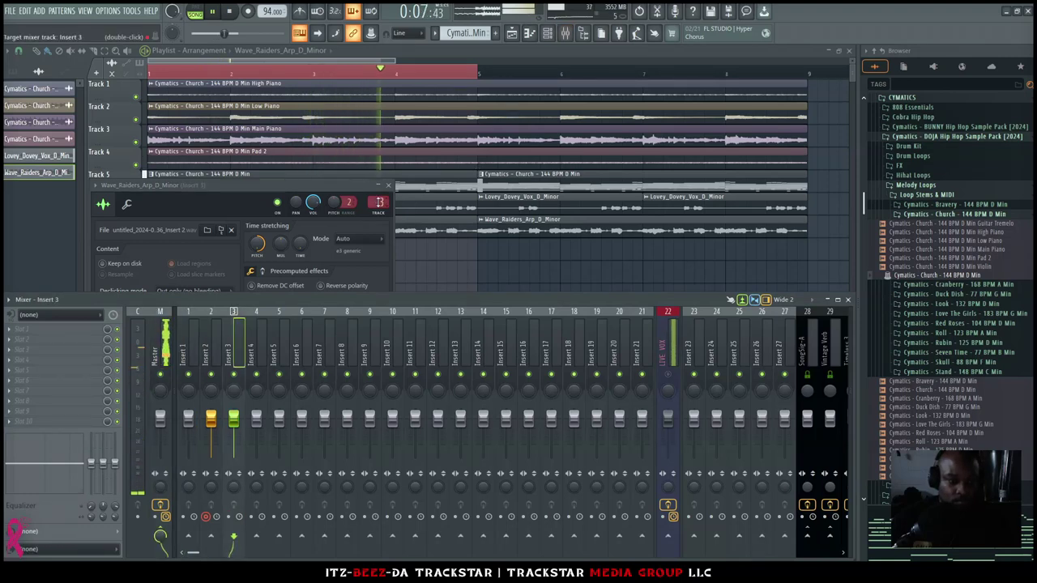
Load the Devils Keys_TMG mixer track state on Insert 3
right_click(235, 346)
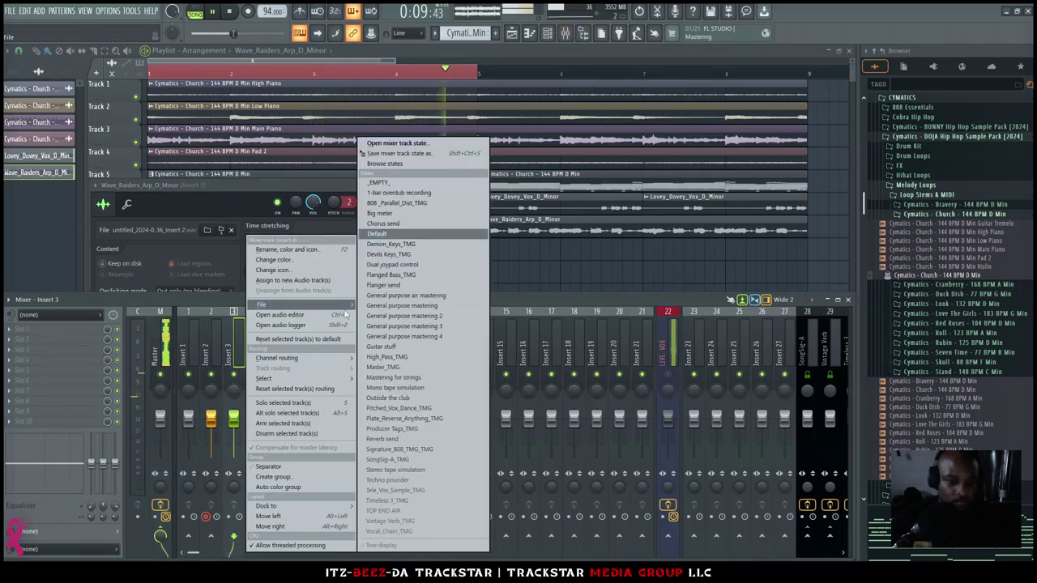
mouse_move(275, 304)
left_click(420, 255)
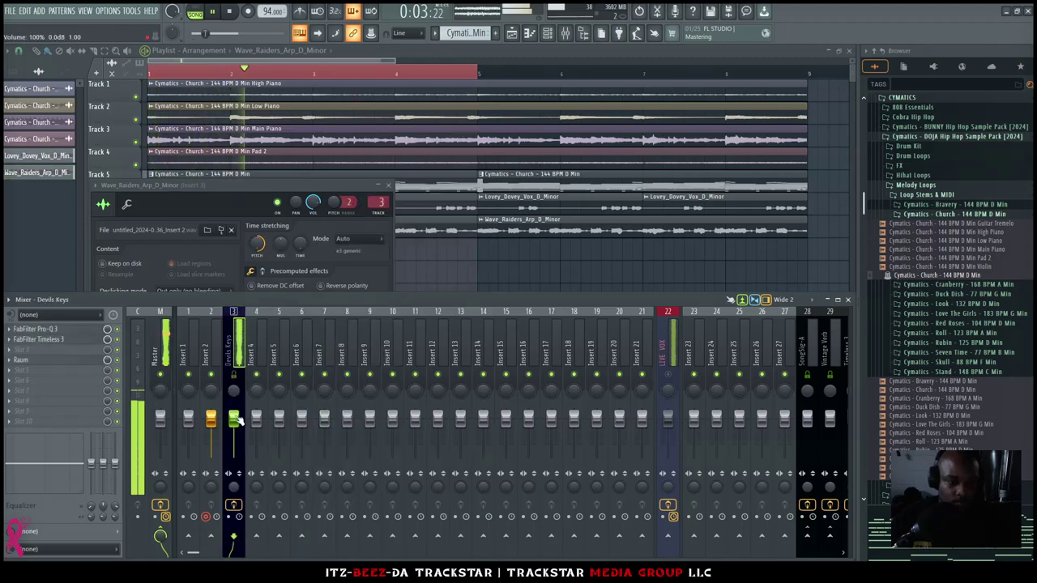
Return to the playlist and place a copy of Wave_Raiders_Arp_D_Minor on bars 5 to 8 of Track 7
left_click(514, 267)
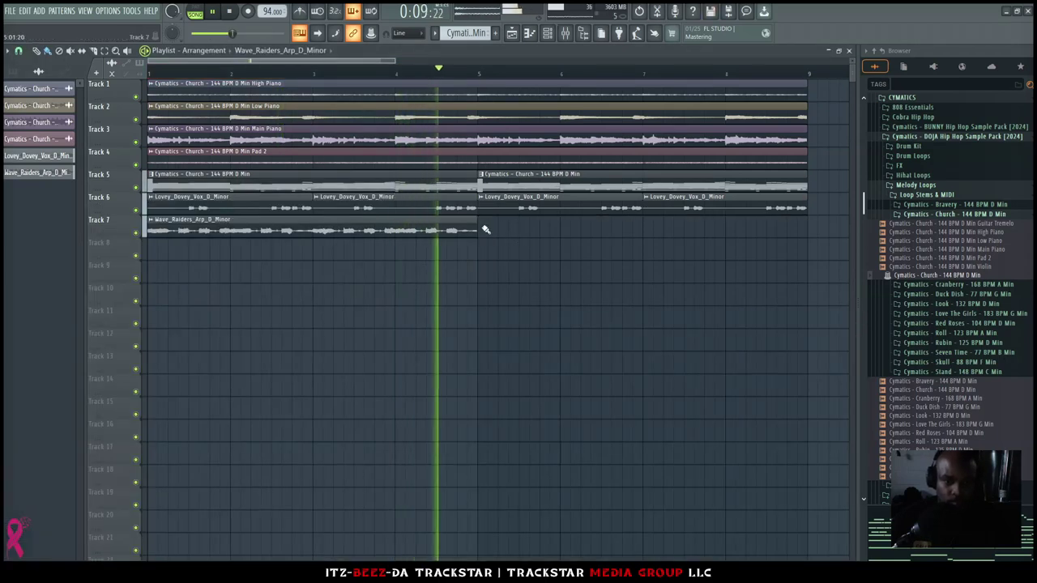
left_click(524, 226)
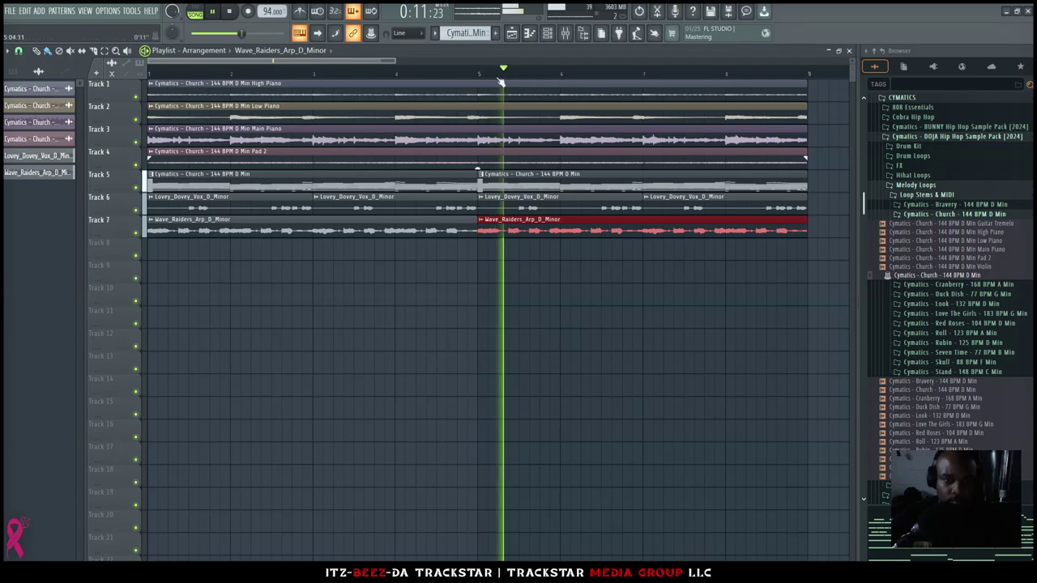
scroll(494, 83, "down", 2)
scroll(494, 83, "down", 2)
Search the 1BILLY acapella samples for MINOR and place the Rxch Now_E_MINOR_100_BPM acapella at the start of Track 8
key("F6")
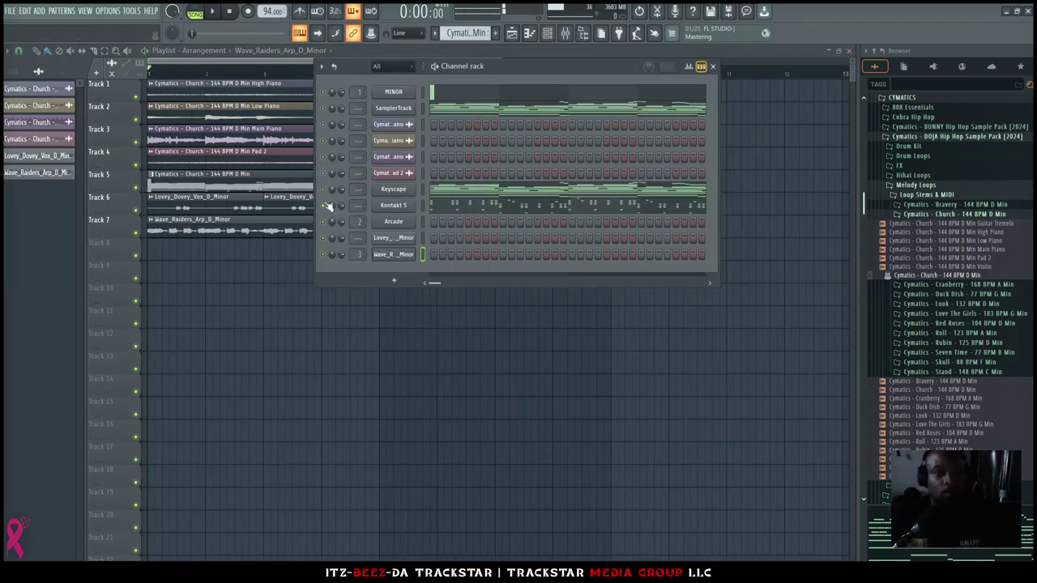
mouse_move(607, 70)
left_mouse_down()
mouse_move(628, 68)
mouse_move(615, 73)
left_mouse_up()
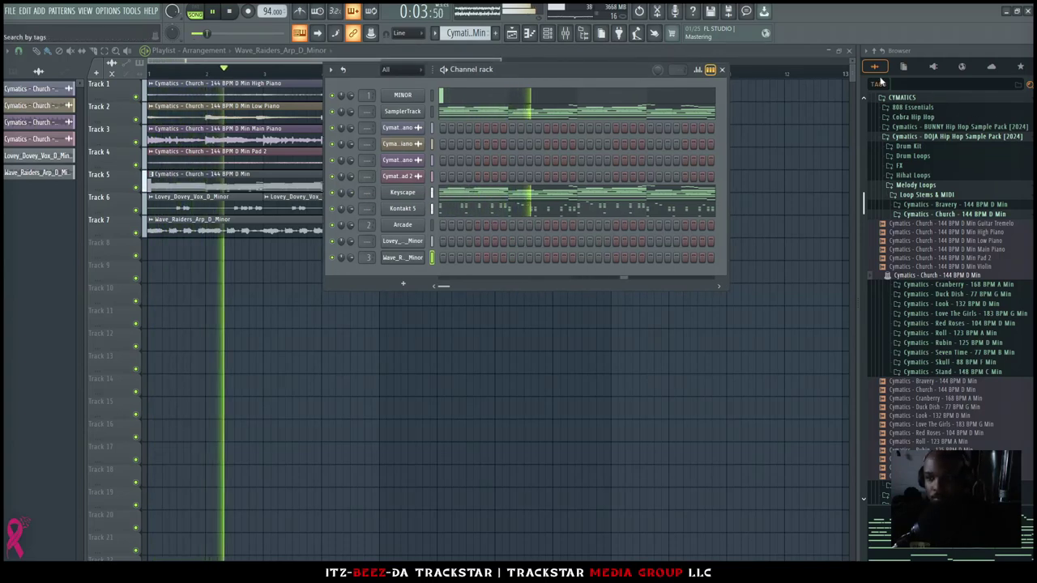
scroll(976, 166, "up", 10)
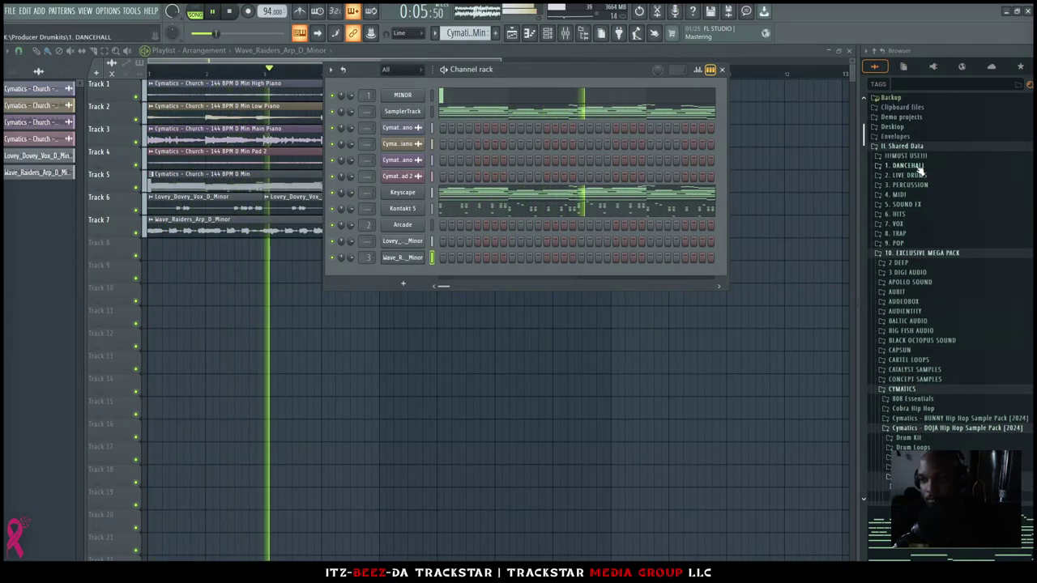
left_click(905, 157)
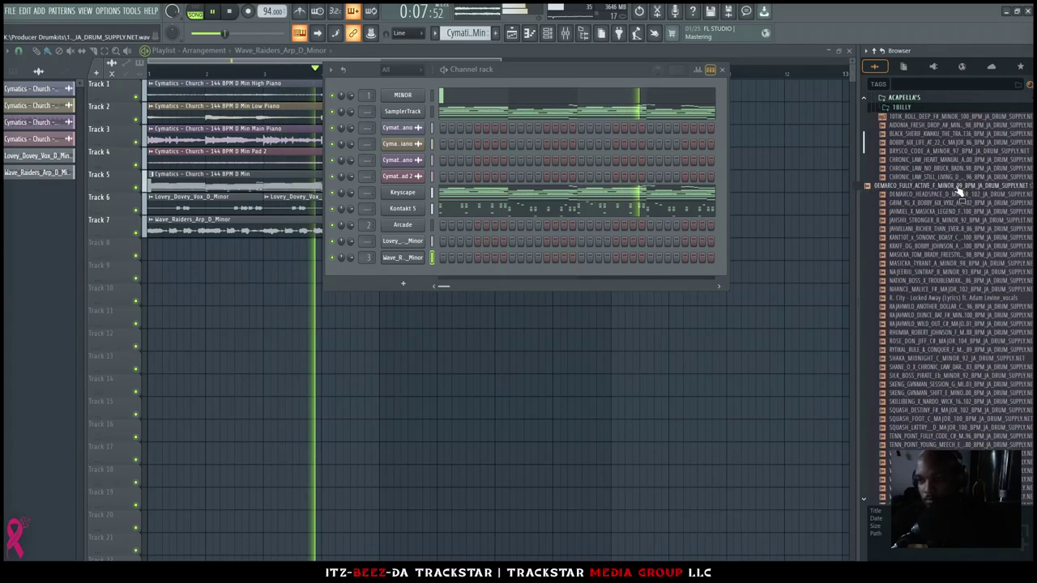
left_click(940, 105)
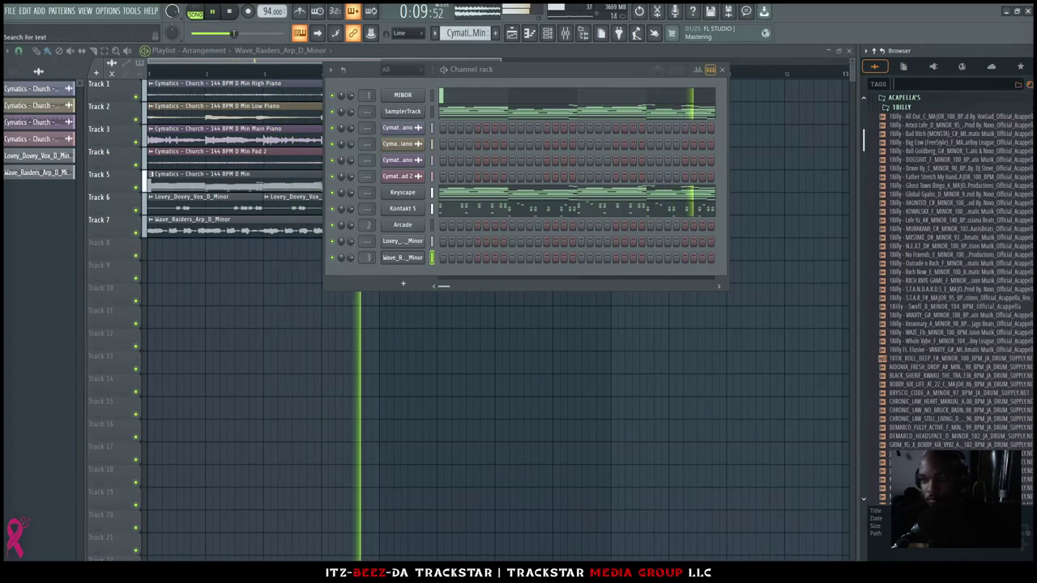
type("MINOR")
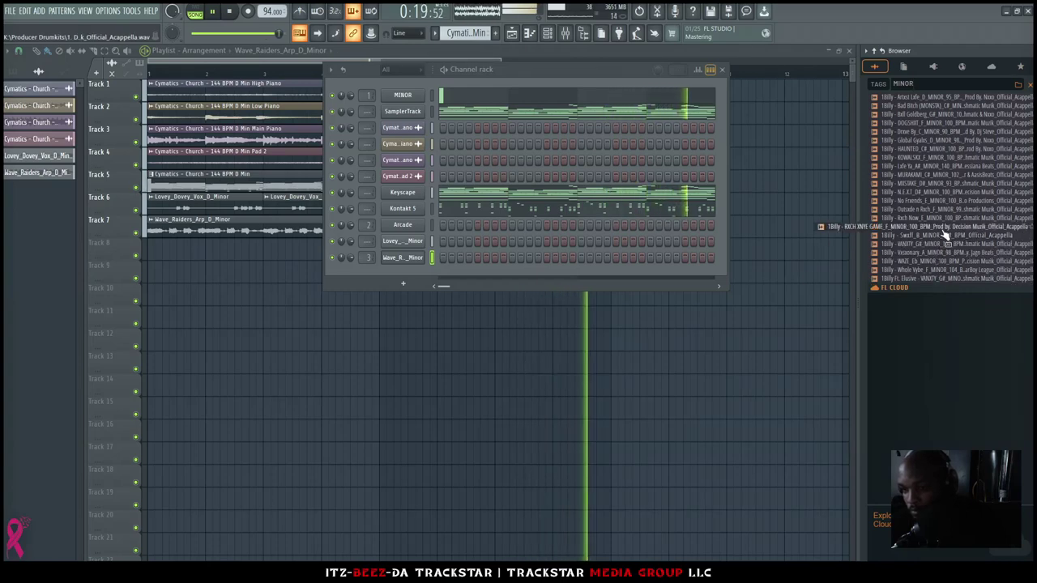
left_click_drag(943, 229, 84, 241)
Fit the Rxch Now acapella to the project tempo from 100 BPM and lower its pitch in the channel settings
right_click(151, 248)
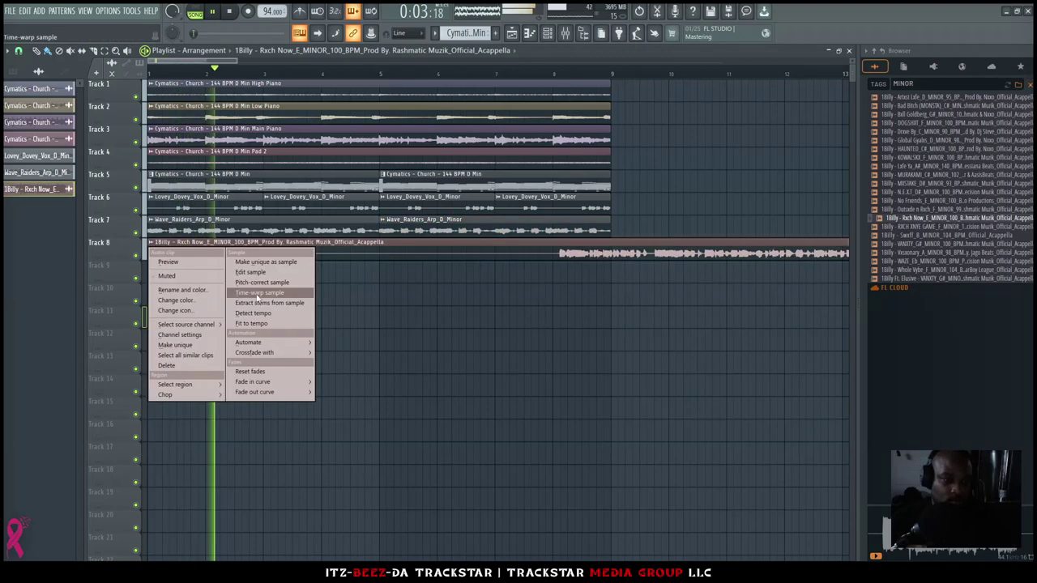
left_click(260, 324)
left_click(524, 396)
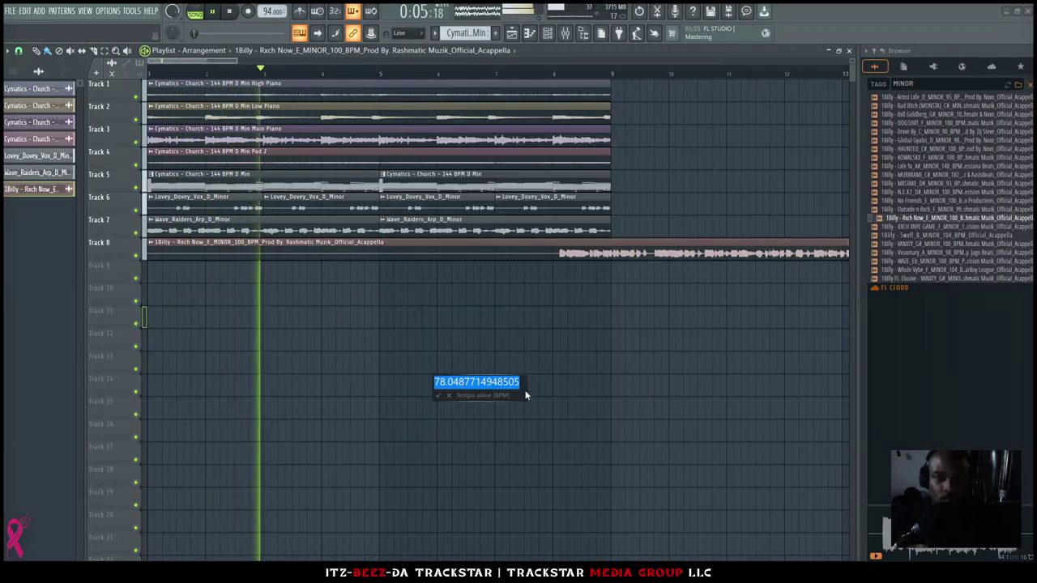
type("100")
key("Return")
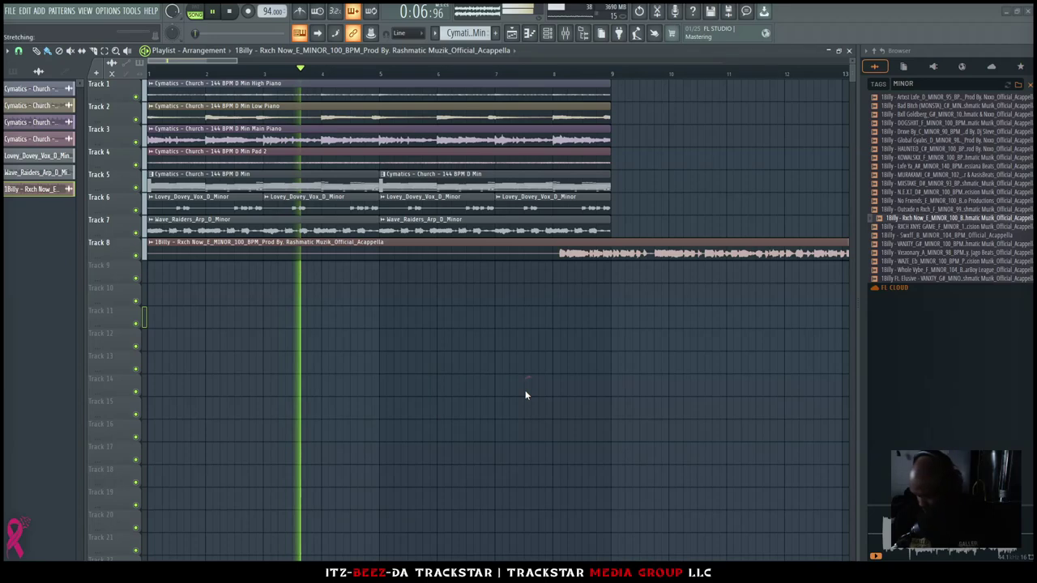
double_click(213, 254)
left_click_drag(271, 256, 272, 272)
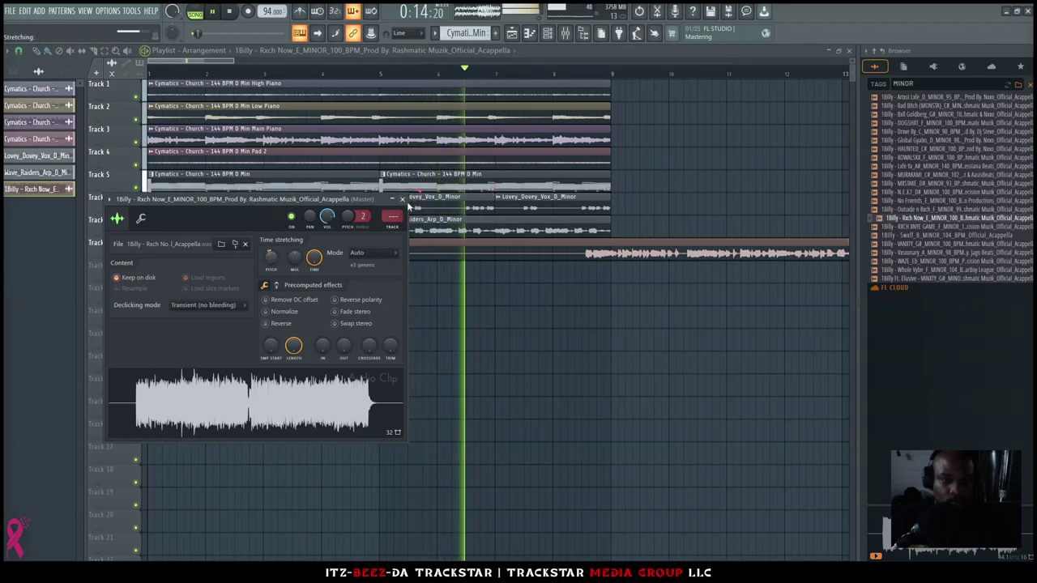
Select all eight bars of clips on Tracks 1 to 7 and duplicate them repeatedly to fill the arrangement through bar 80
left_click_drag(546, 231, 95, 73)
key("ctrl+b")
key("ctrl+b")
key("ctrl+b")
key("ctrl+b")
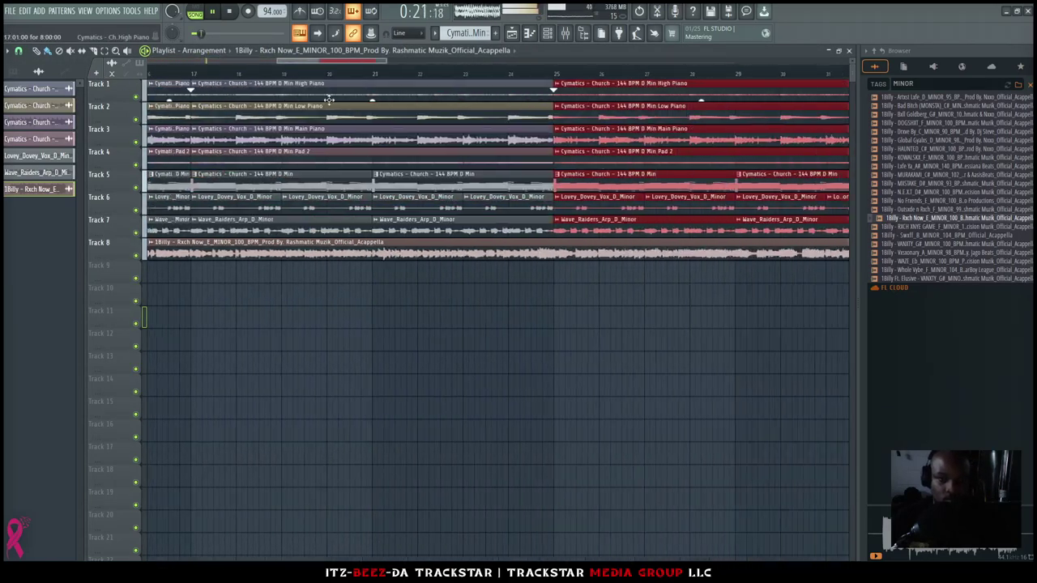
right_click(343, 107, "ctrl")
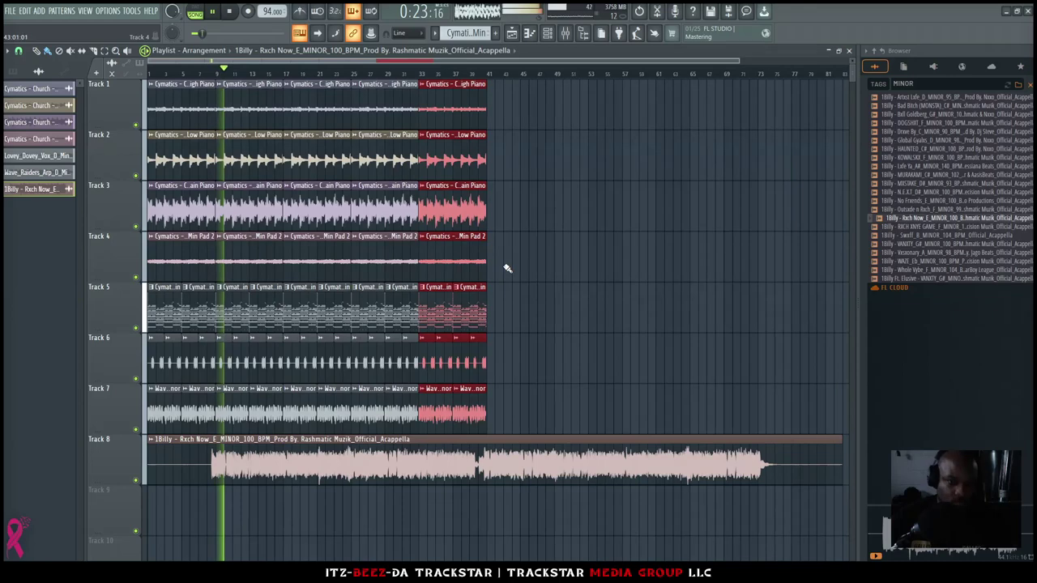
key("ctrl+b")
key("ctrl+b")
key("ctrl+b")
key("ctrl+b")
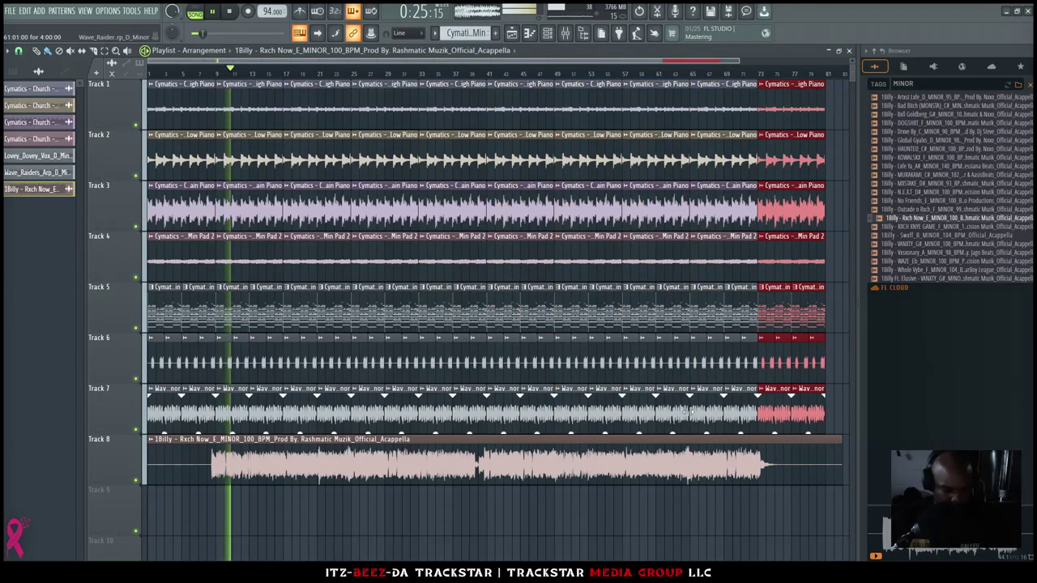
Trim the end of the Track 8 acapella so it stops with the duplicated clips at bar 81
right_click(833, 435)
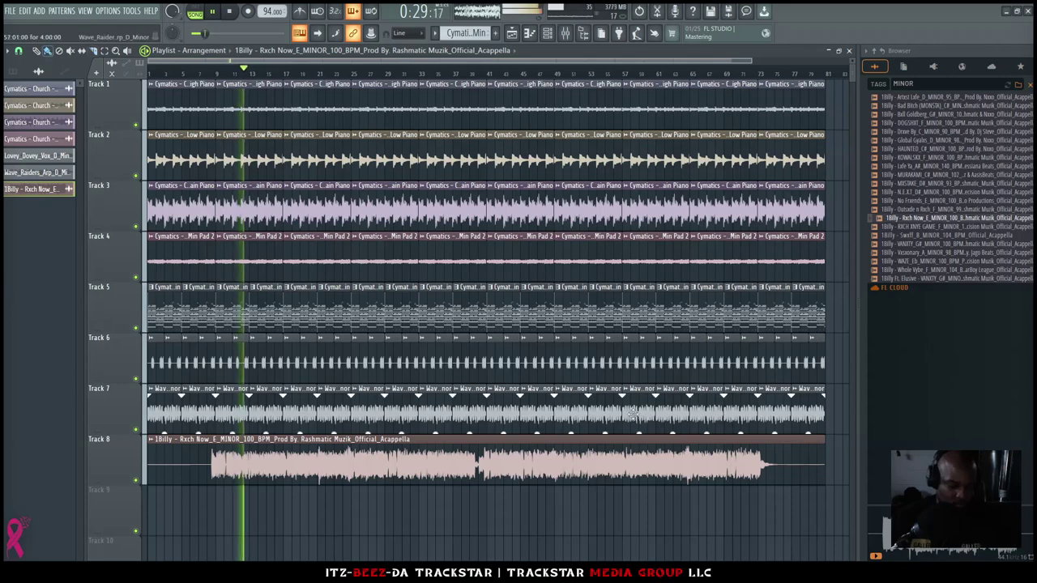
key("shift+4")
key("b")
Show the boost and EQ page of the acapella's precomputed effects in its channel settings and stop playback
double_click(482, 466)
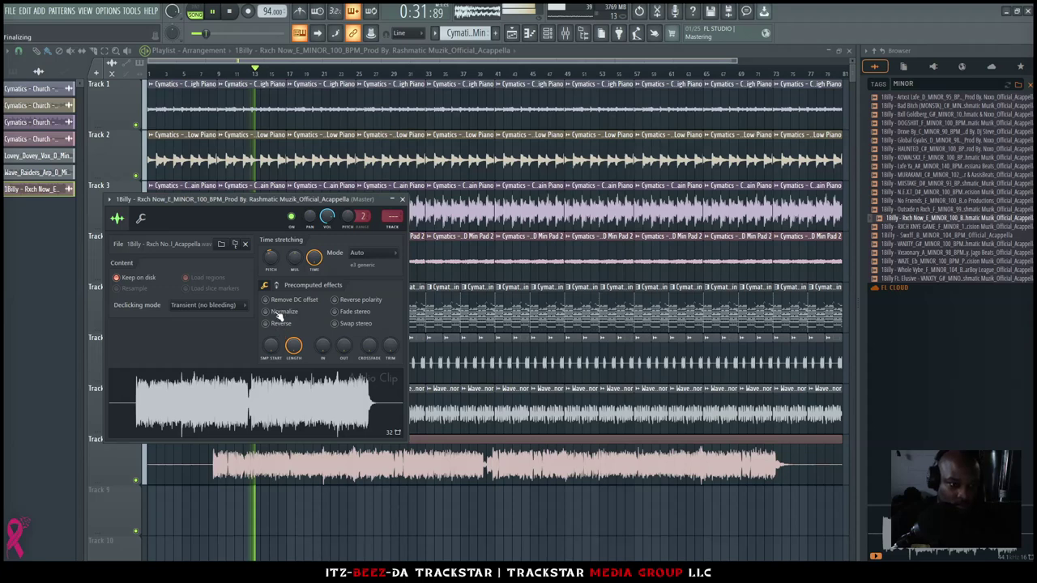
scroll(277, 316, "down", 2)
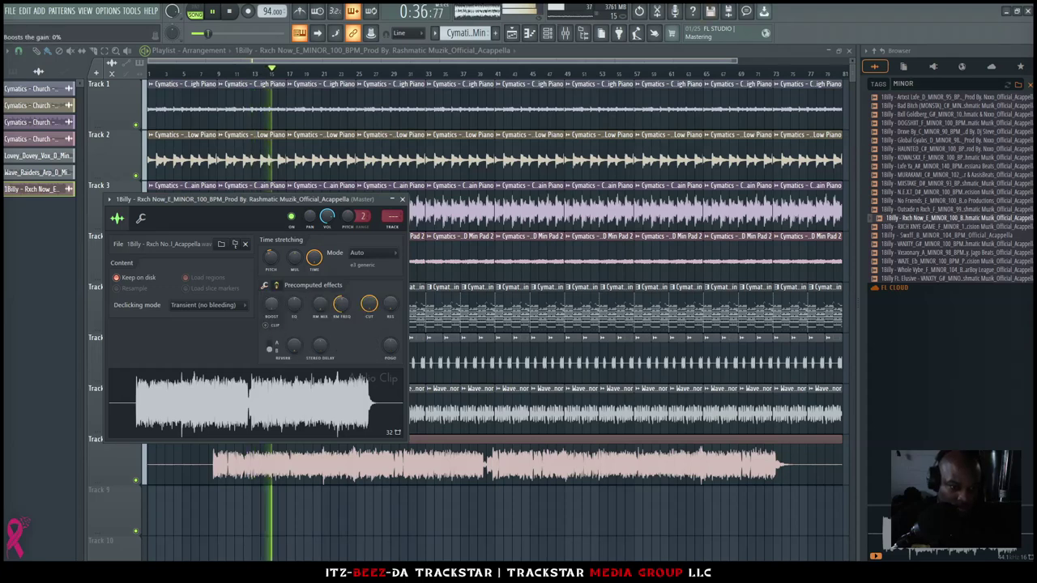
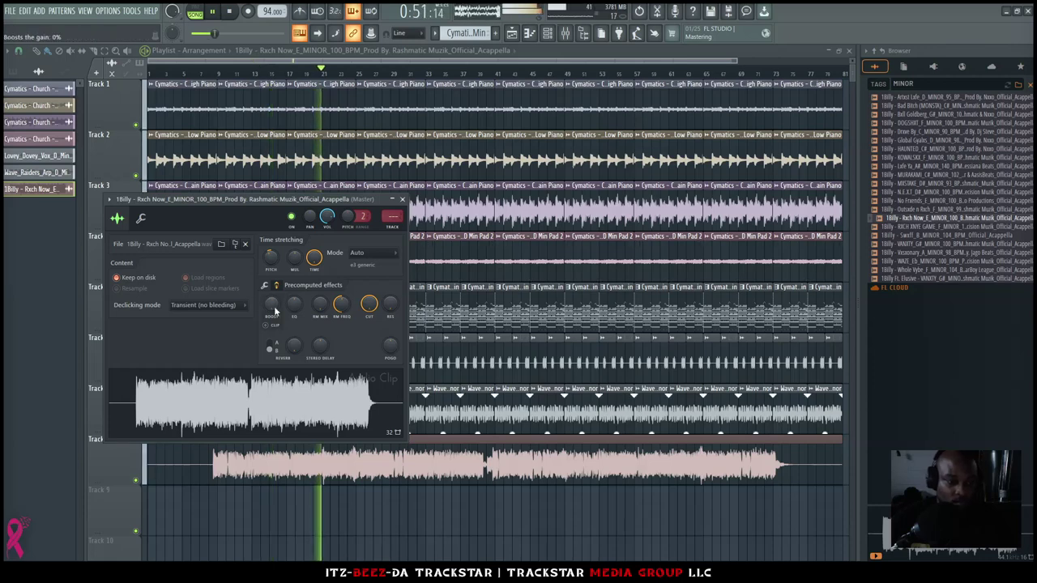
key("space")
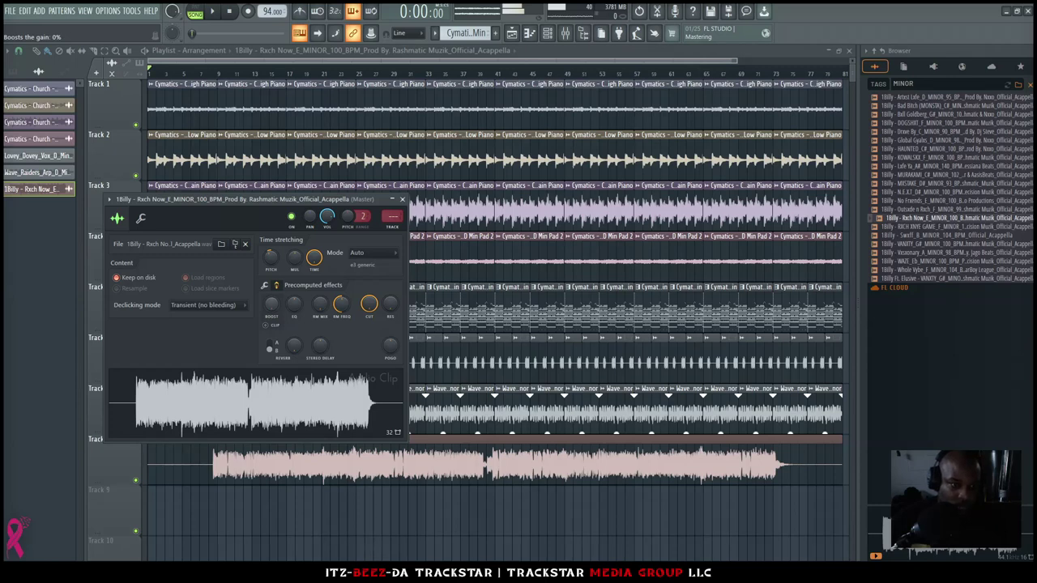
Undo the last actions, reopen the acapella's channel settings and try to set its boost to 10
key("ctrl+z")
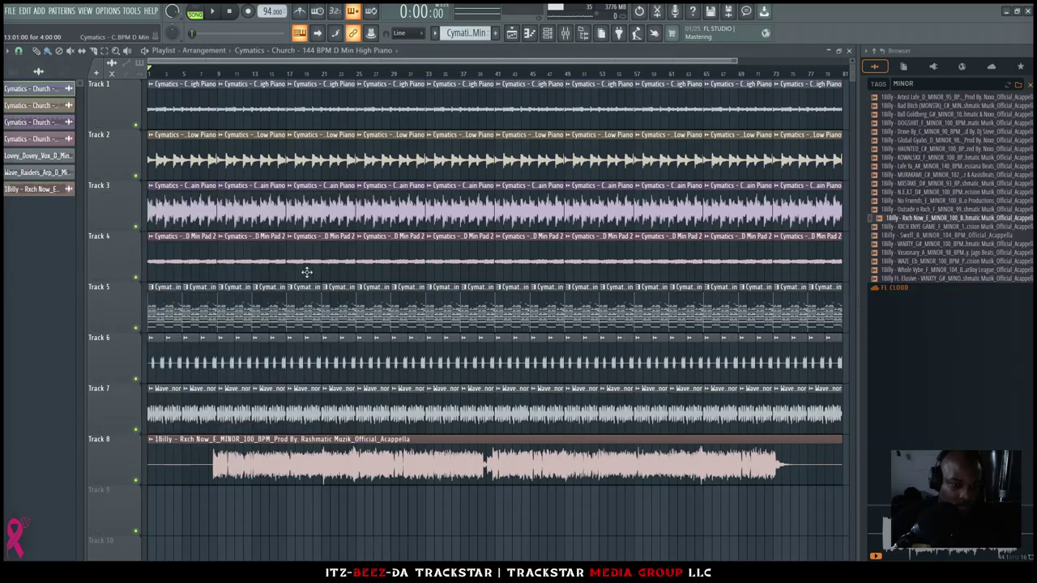
key("ctrl+z")
double_click(356, 467)
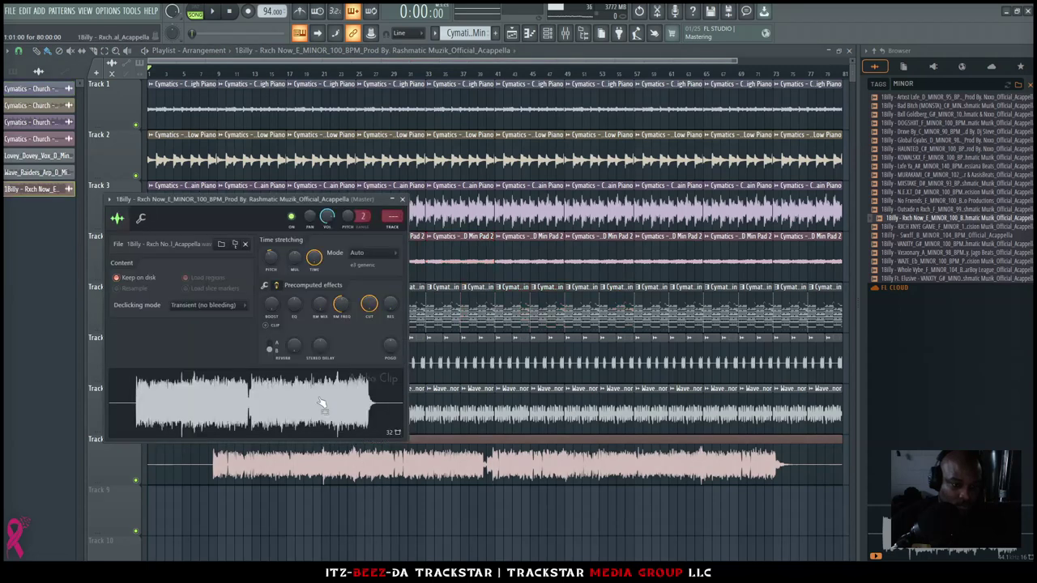
right_click(272, 305)
left_click(299, 337)
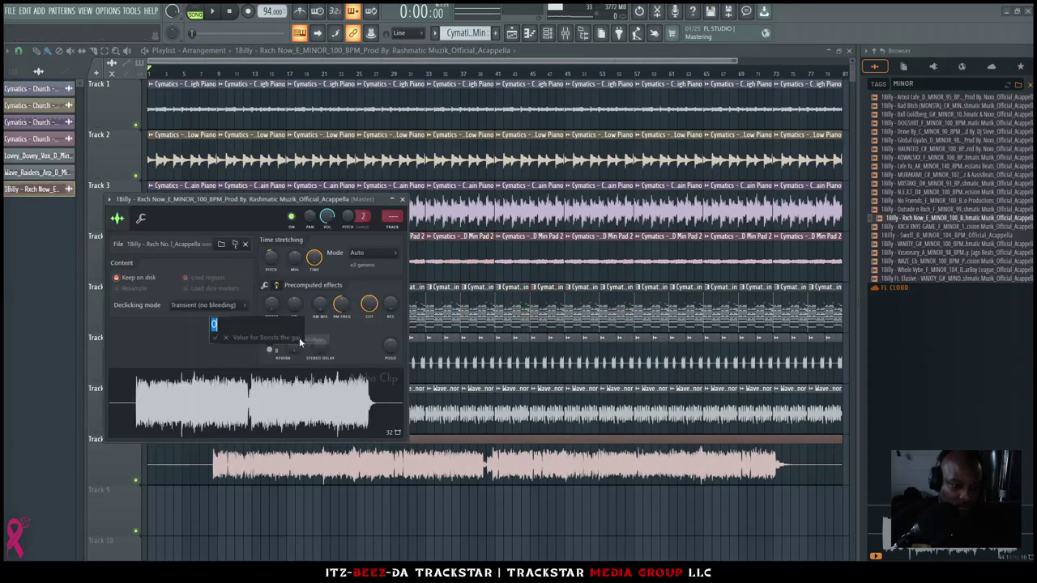
type("10")
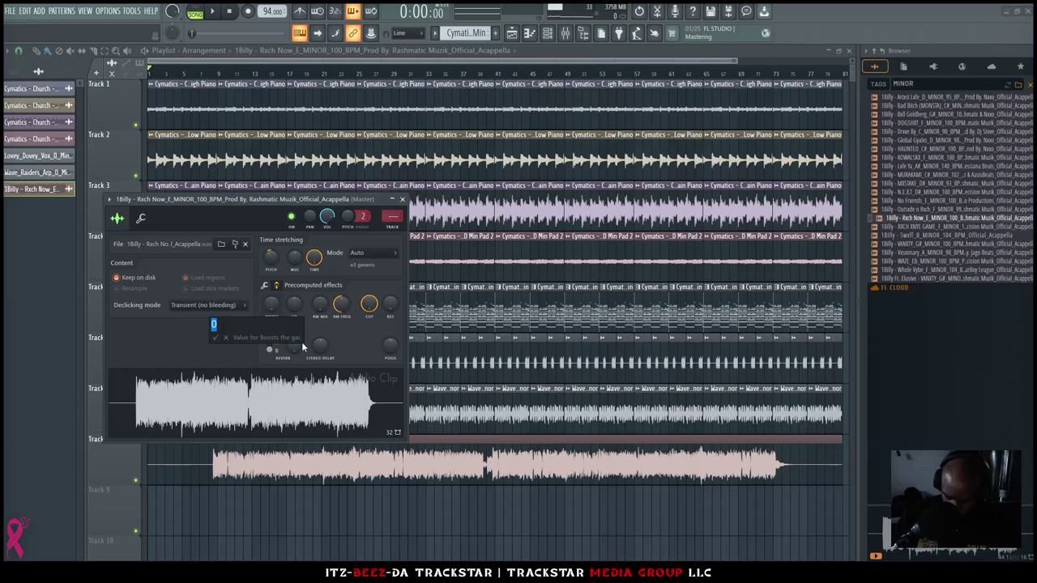
key("Return")
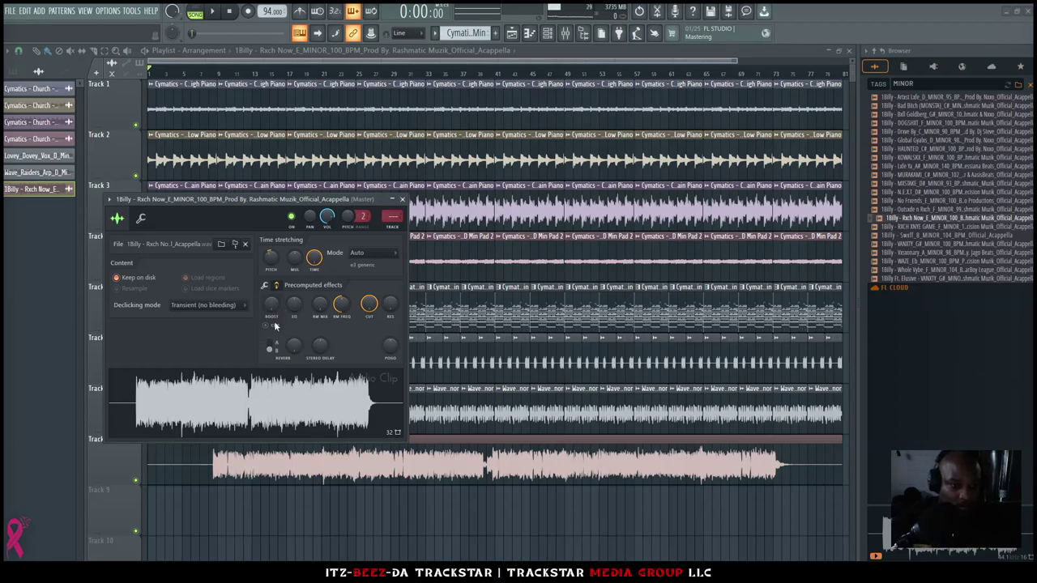
Enable clipping on the acapella's precomputed boost and set the boost value to 0.15
left_click(272, 325)
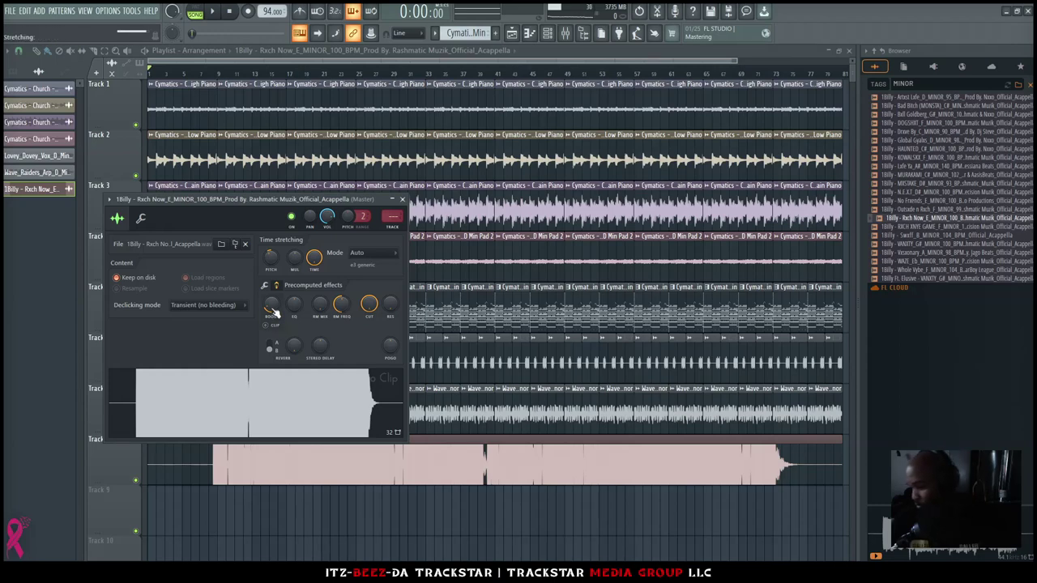
right_click(272, 311)
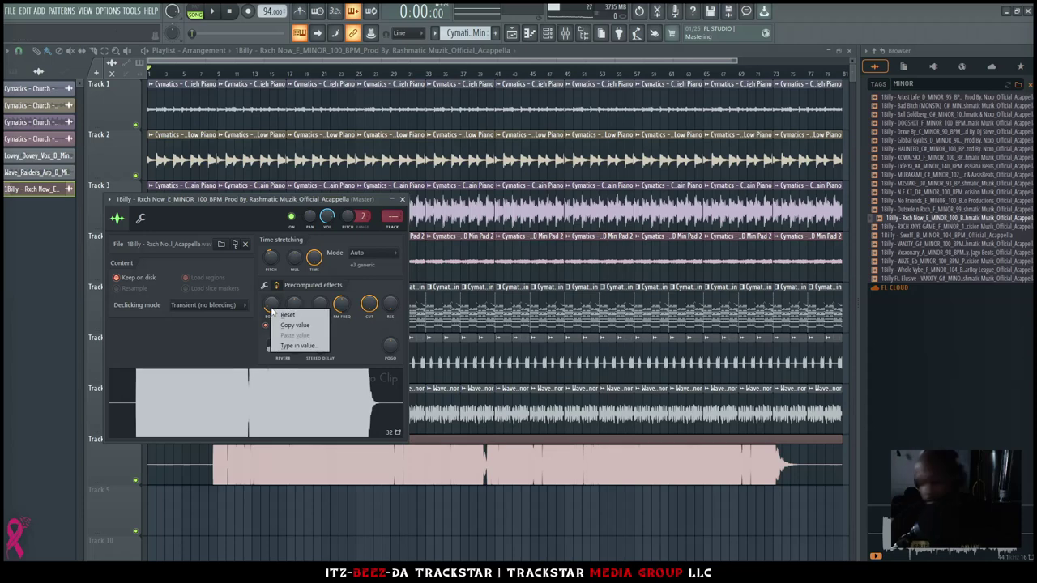
left_click(297, 345)
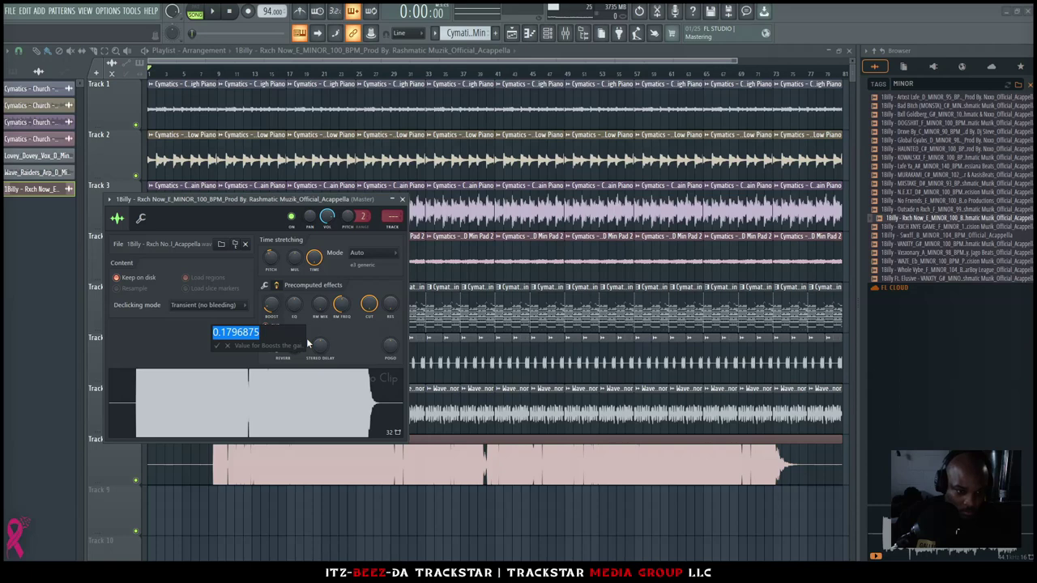
type("0.")
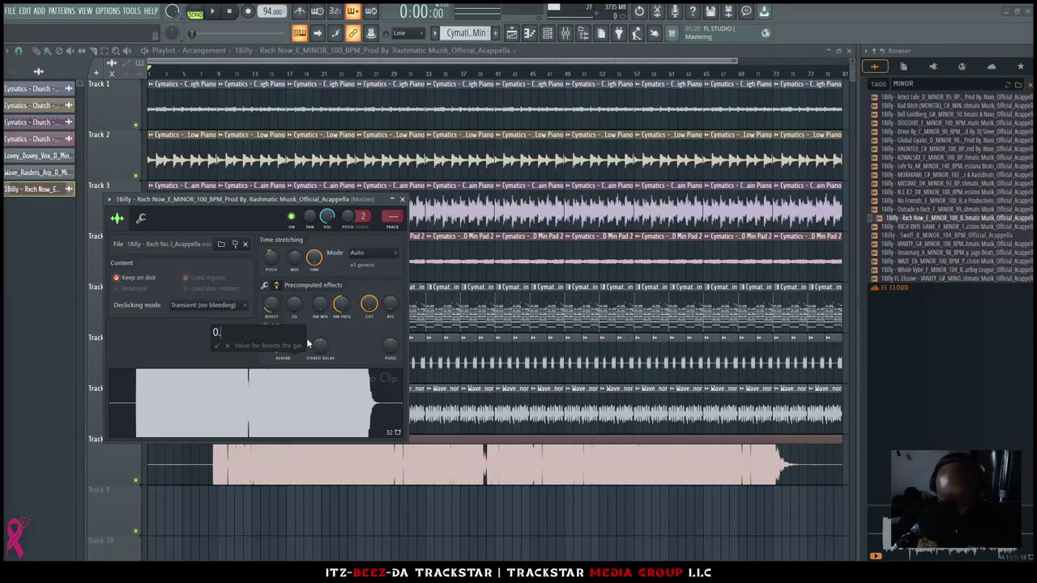
key("Return")
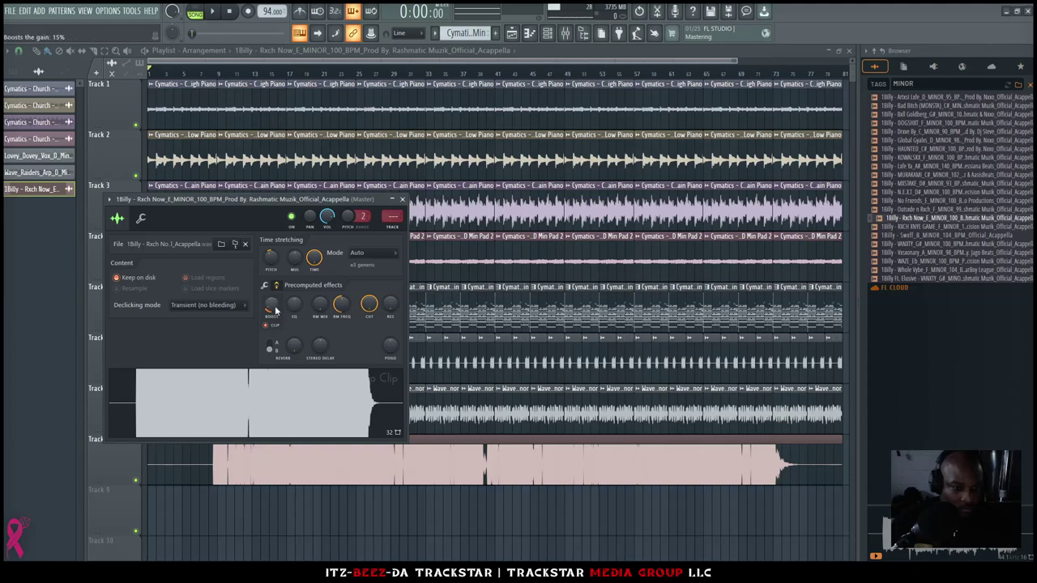
Start song playback and set the acapella's boost value to 0.5
key("space")
right_click(272, 304)
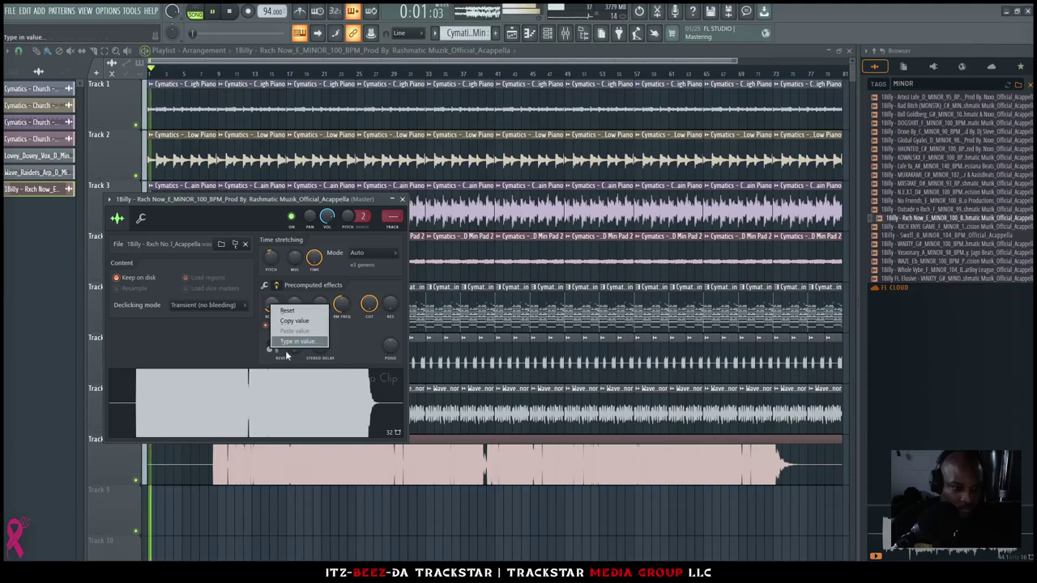
left_click(305, 342)
type("0.")
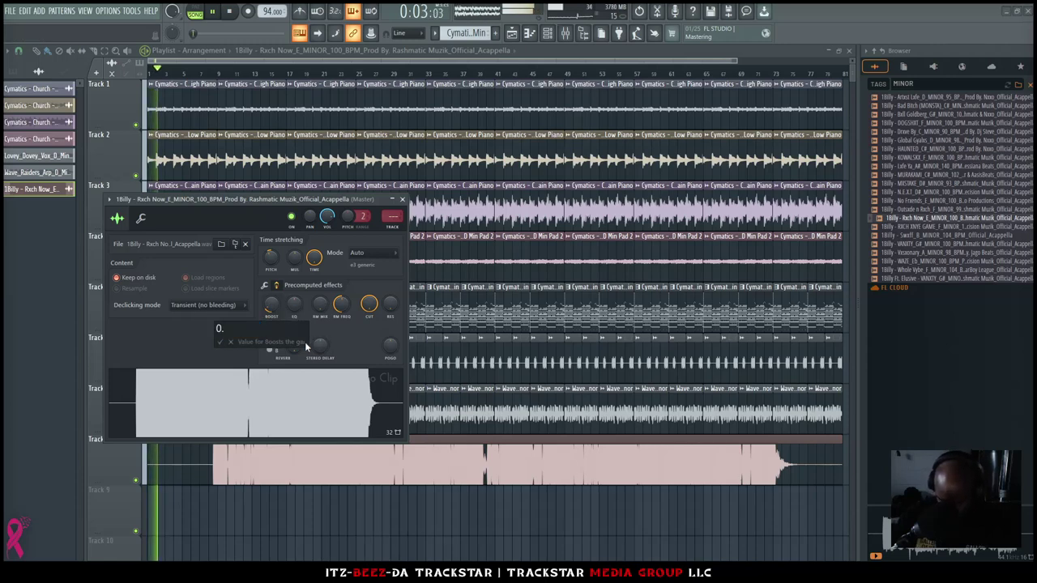
key("Return")
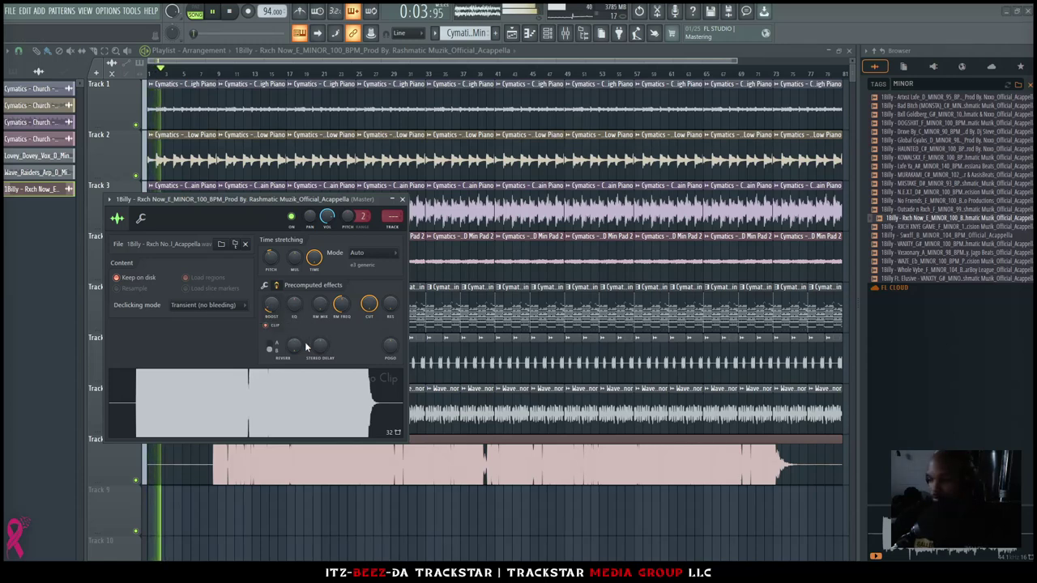
Lower the acapella's precomputed boost value and turn down its channel volume
right_click(272, 306)
left_click(299, 345)
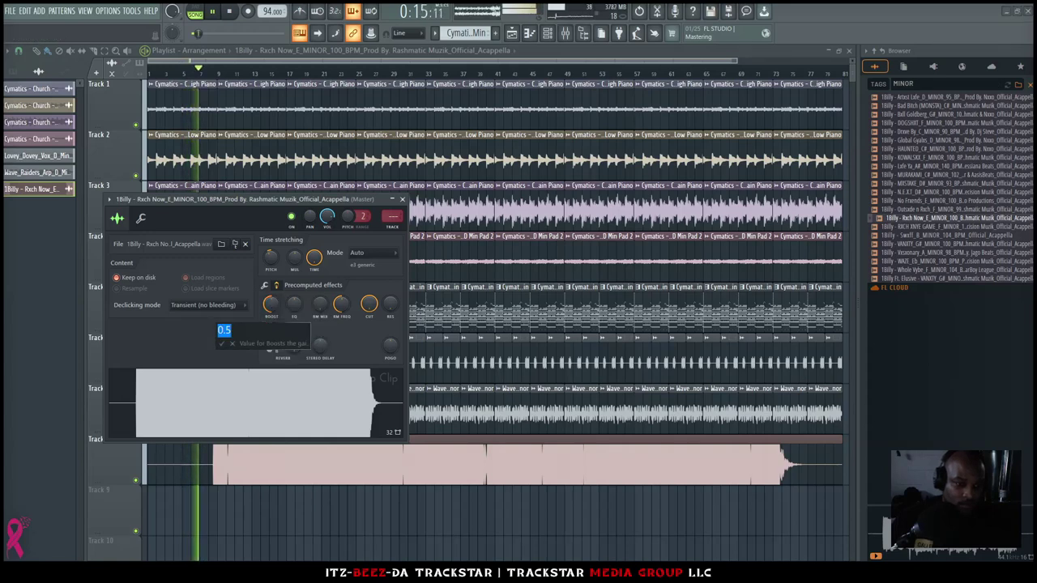
type("0.")
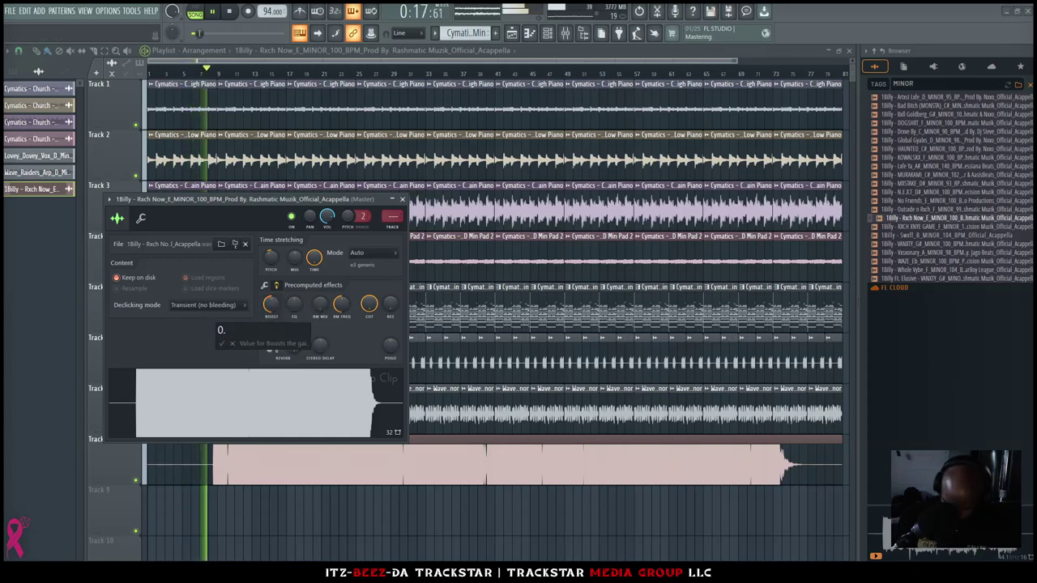
key("Return")
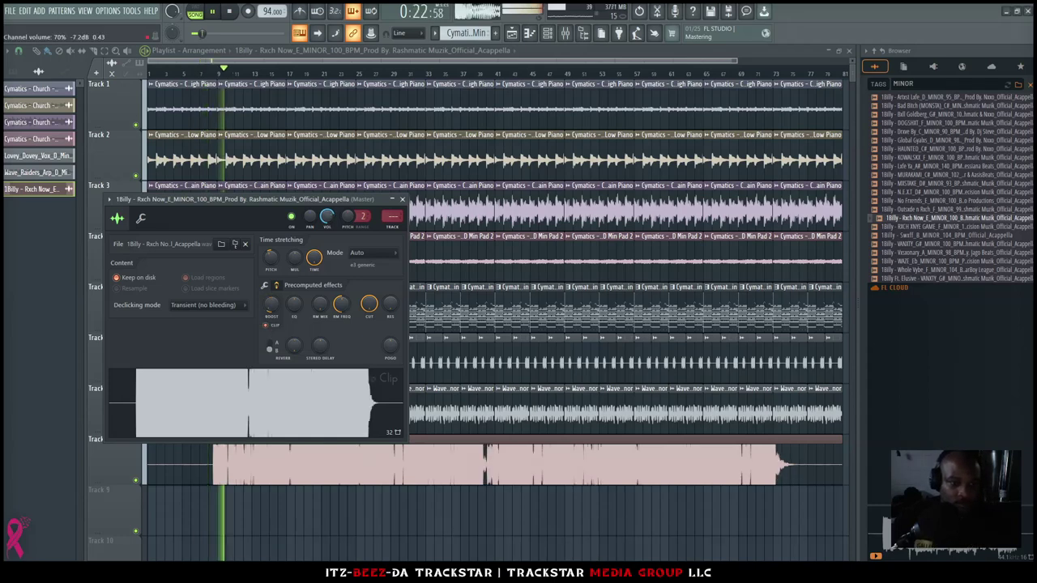
left_click_drag(327, 217, 327, 263)
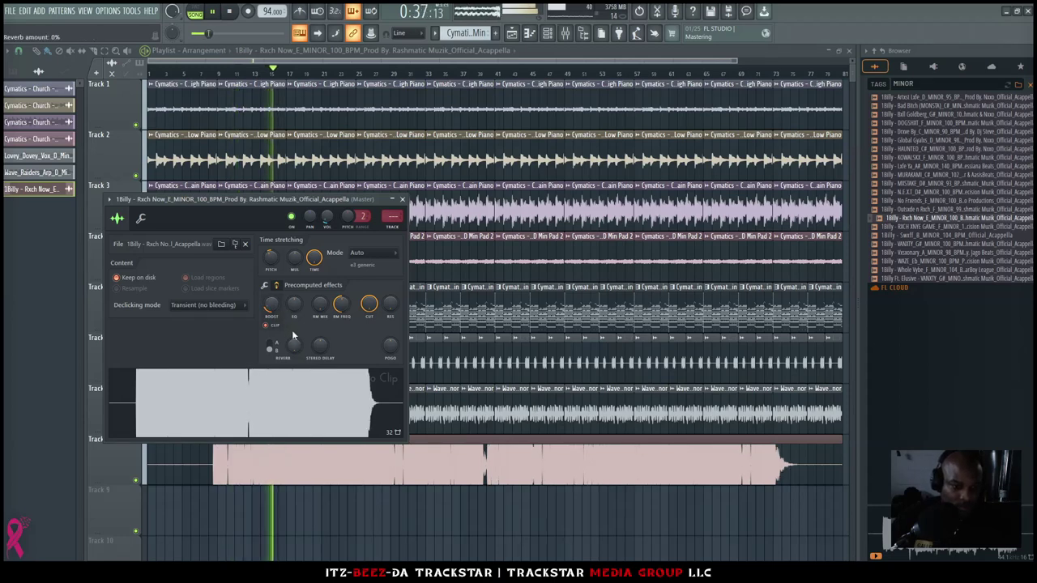
Reduce the acapella's precomputed boost further, setting its value to 0.03
right_click(272, 305)
left_click(304, 345)
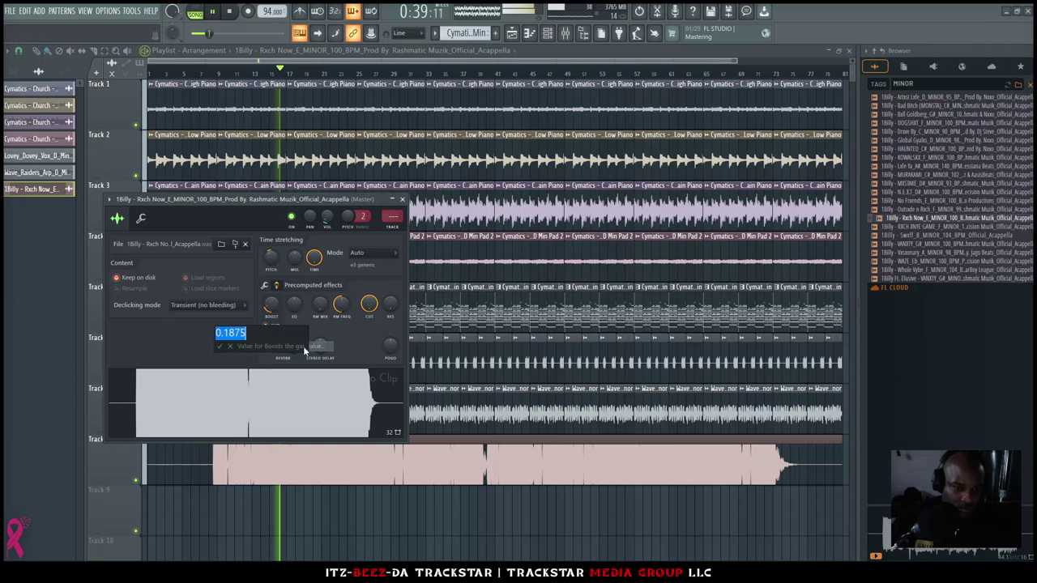
type("60")
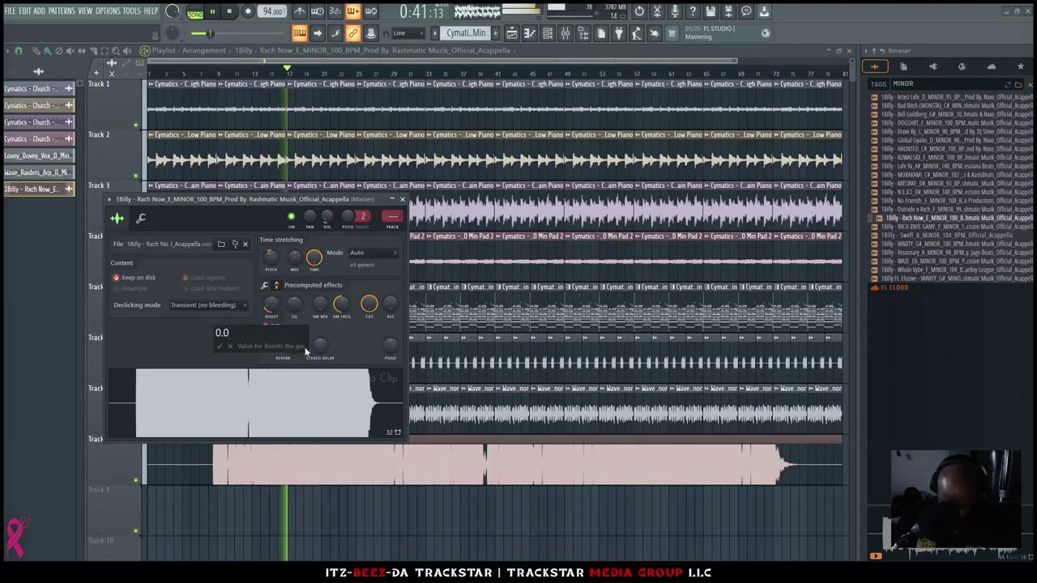
key("Return")
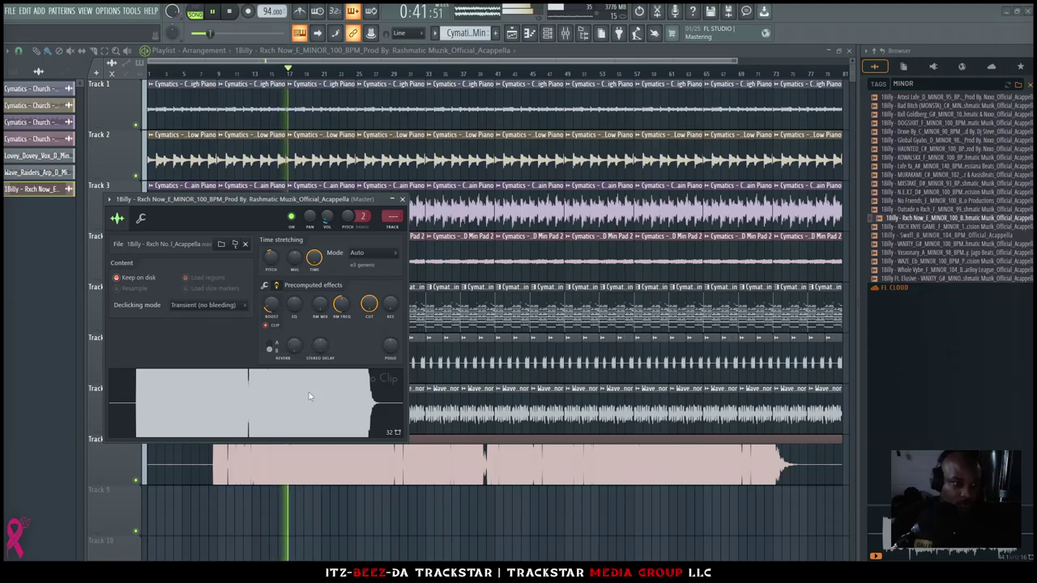
right_click(281, 306)
left_click(300, 342)
type("0.03")
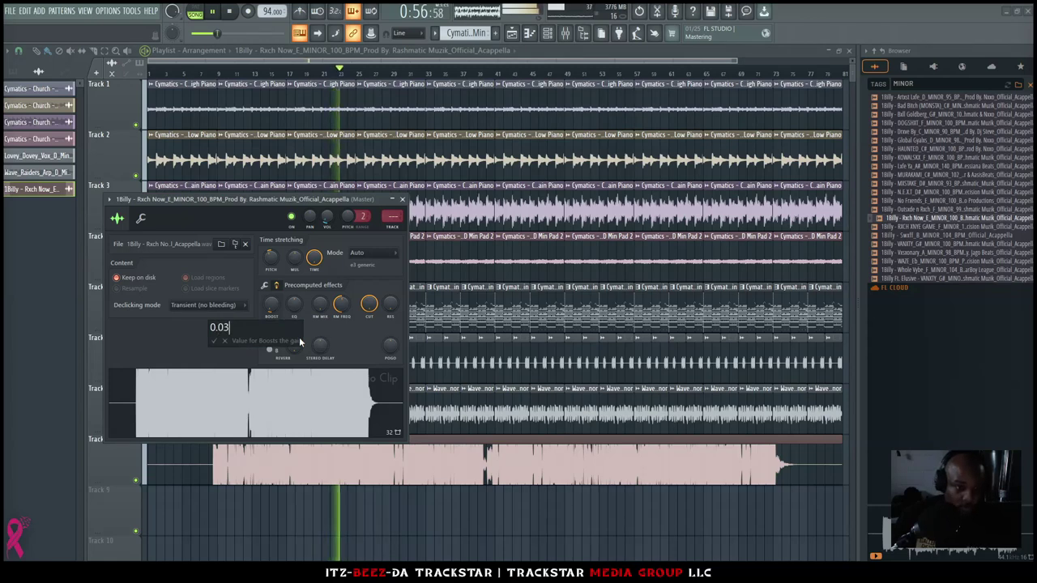
key("Return")
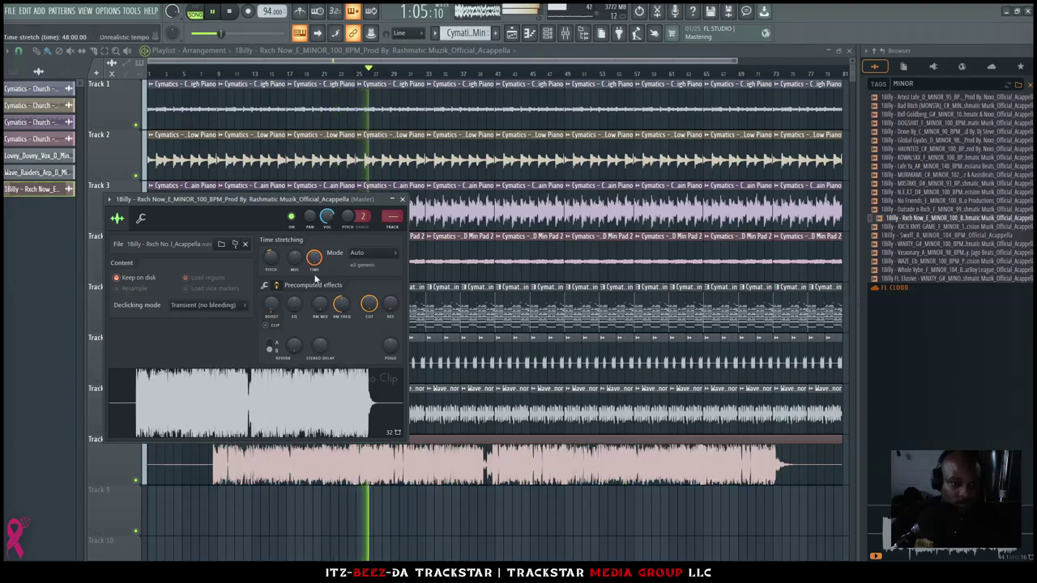
Close the acapella's settings, cut off its silent intro before bar 9, and move the remaining clip to bar 1
right_click(429, 531)
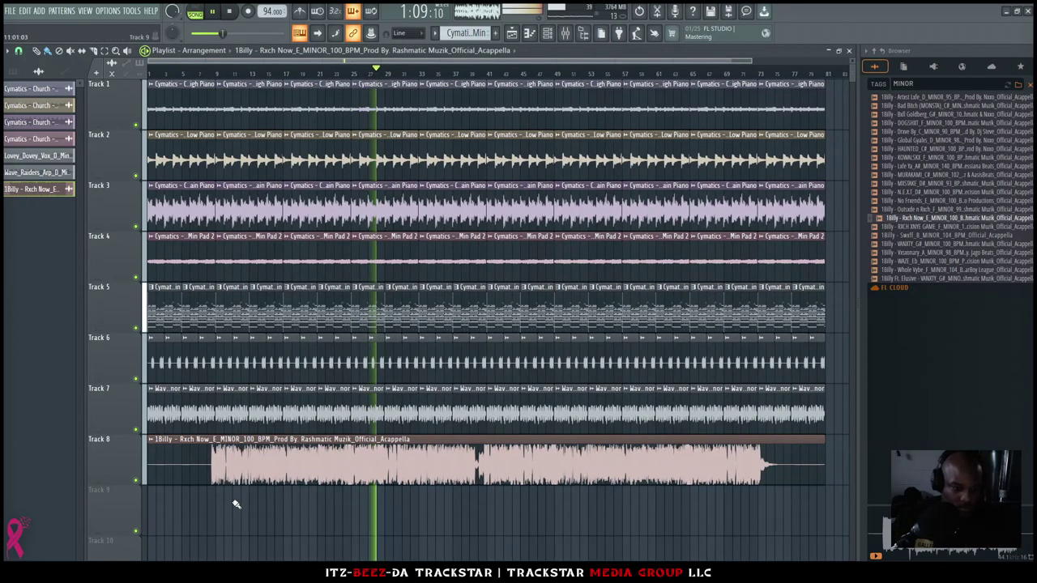
key("c")
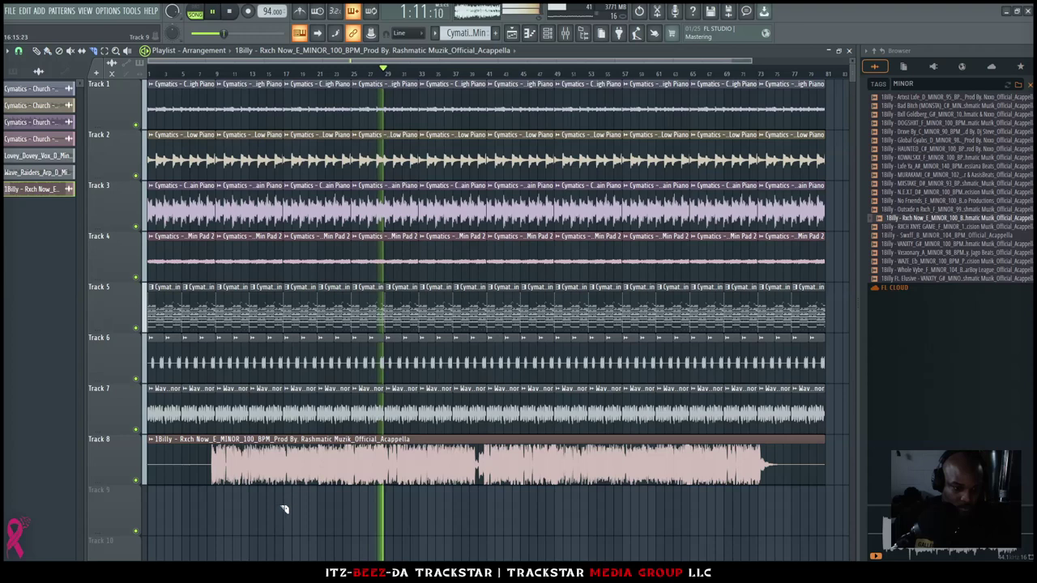
left_click(213, 460)
key("b")
right_click(210, 460)
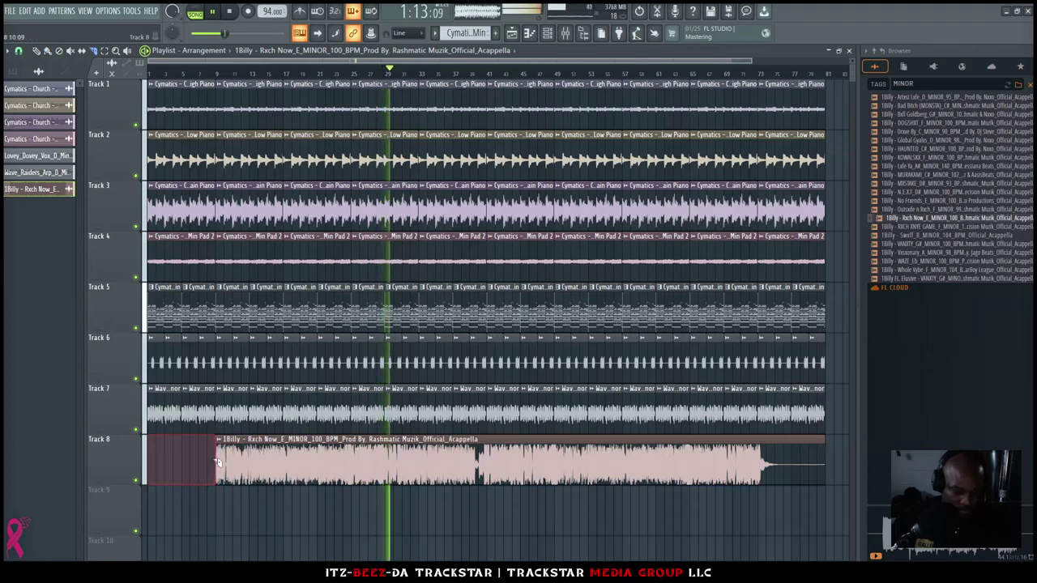
left_click_drag(286, 467, 217, 467)
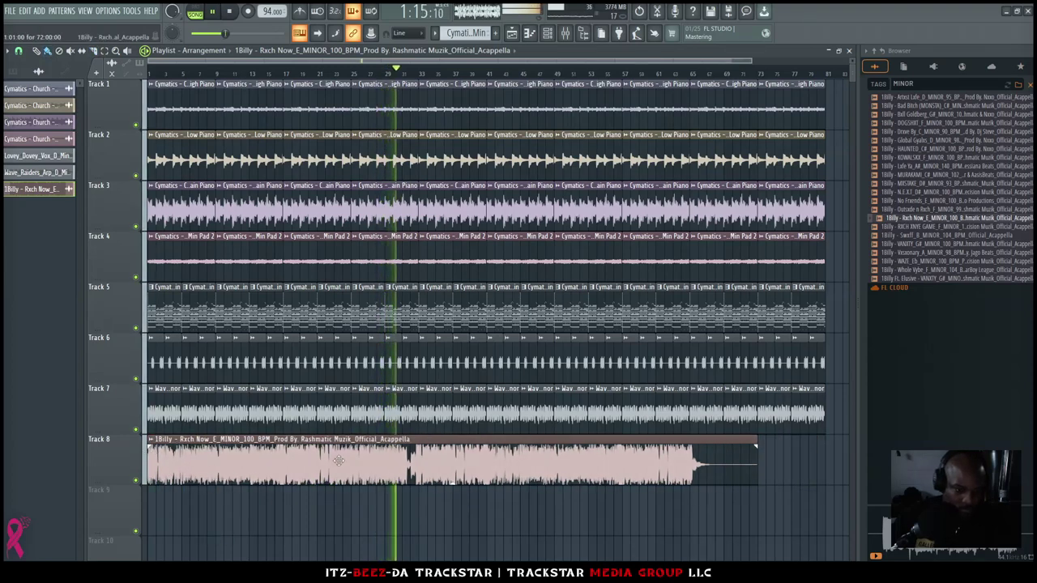
Slice the acapella at bar 25 and delete the clips on all tracks from bar 25 onward
left_click(342, 74)
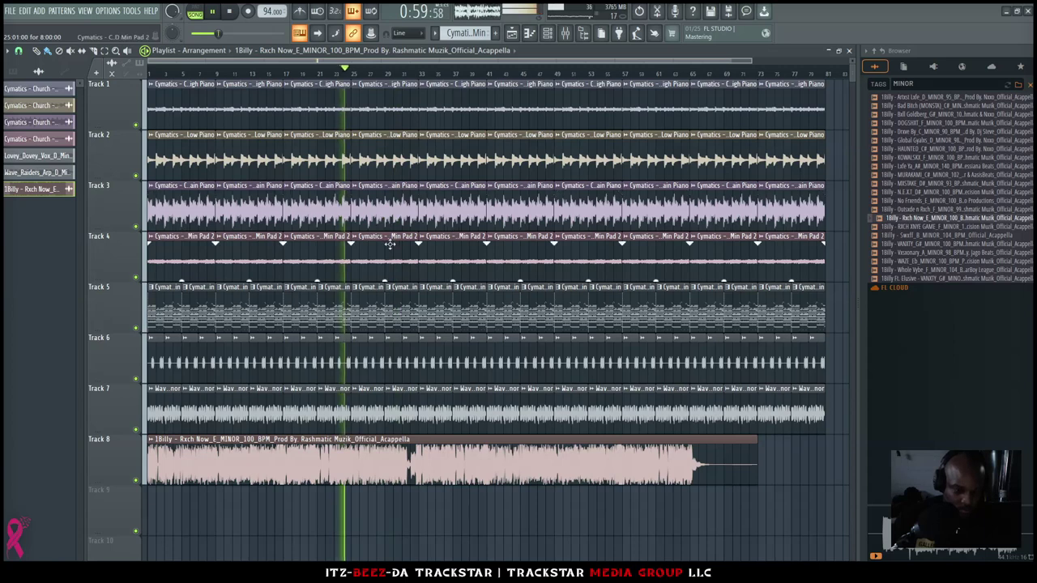
left_click(353, 458)
left_click_drag(378, 498, 393, 442)
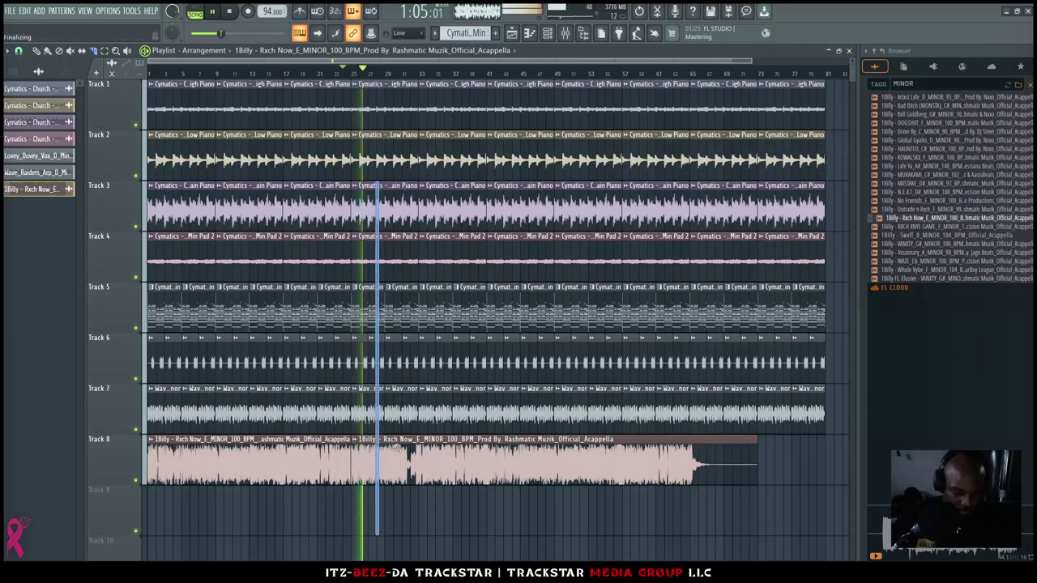
left_click_drag(370, 490, 751, 104)
key("Delete")
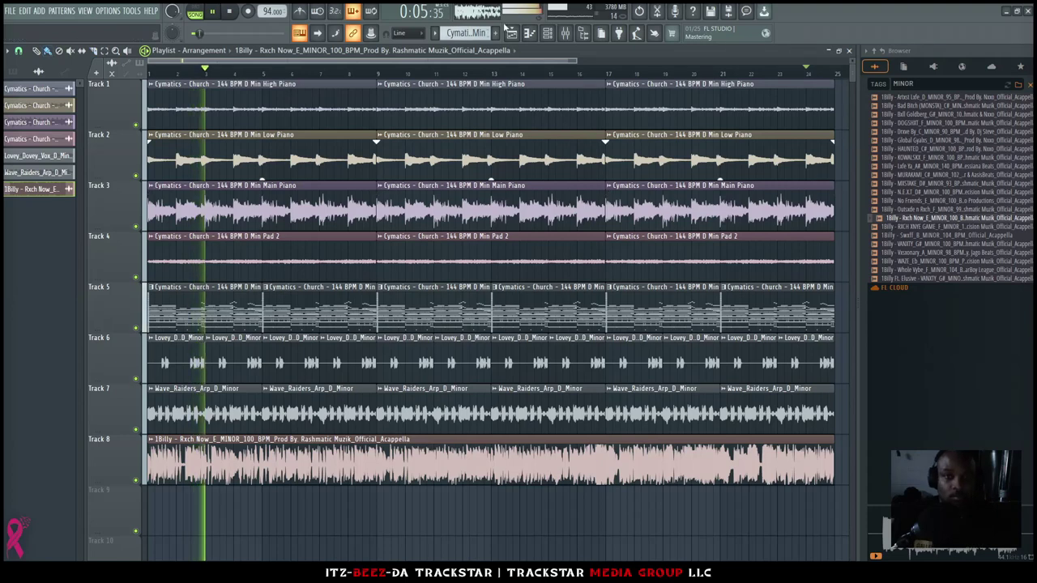
Show the channel rack and clear the browser's MINOR search
left_click(546, 34)
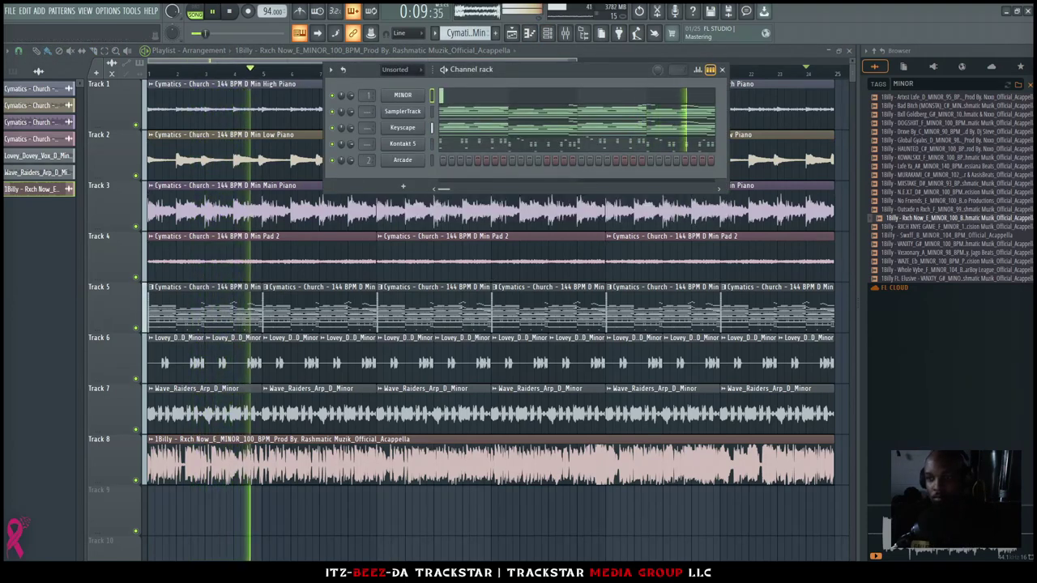
left_click(1022, 84)
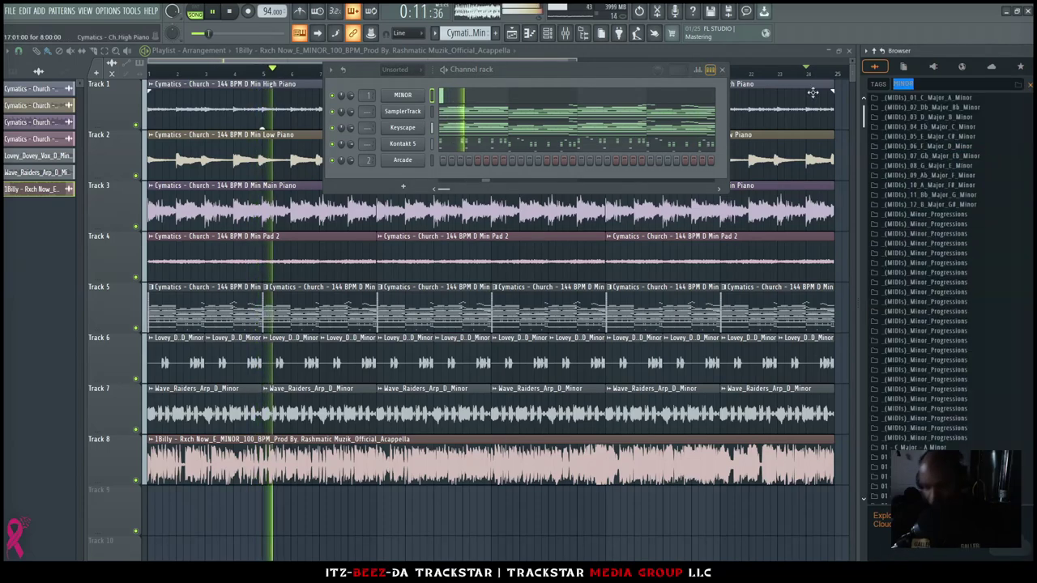
key("BackSpace")
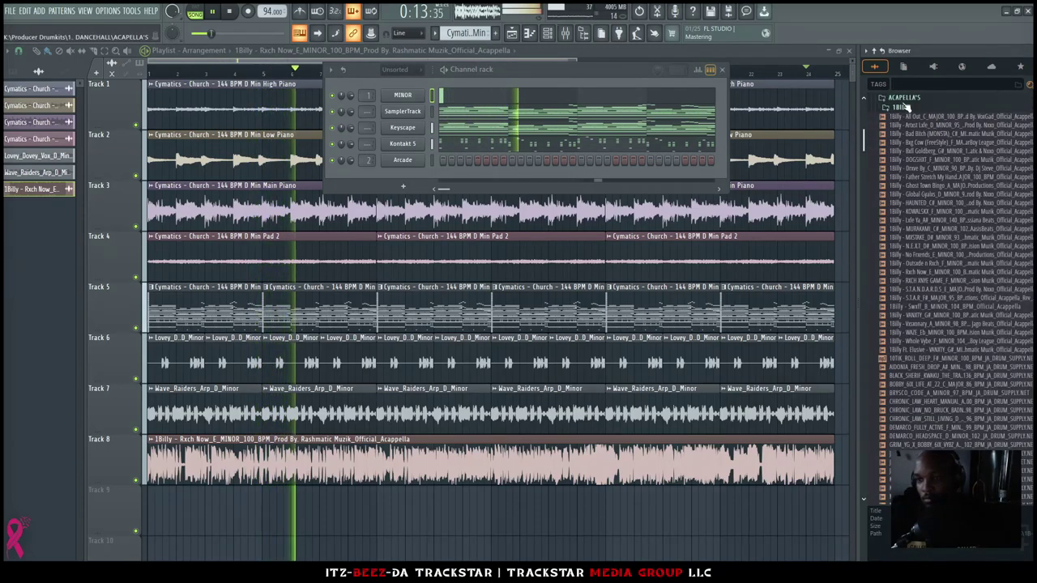
Locate the Church Pad 2 sample in the browser, show the mixer and open the DOJA pack's Drum Kit folder
double_click(590, 238)
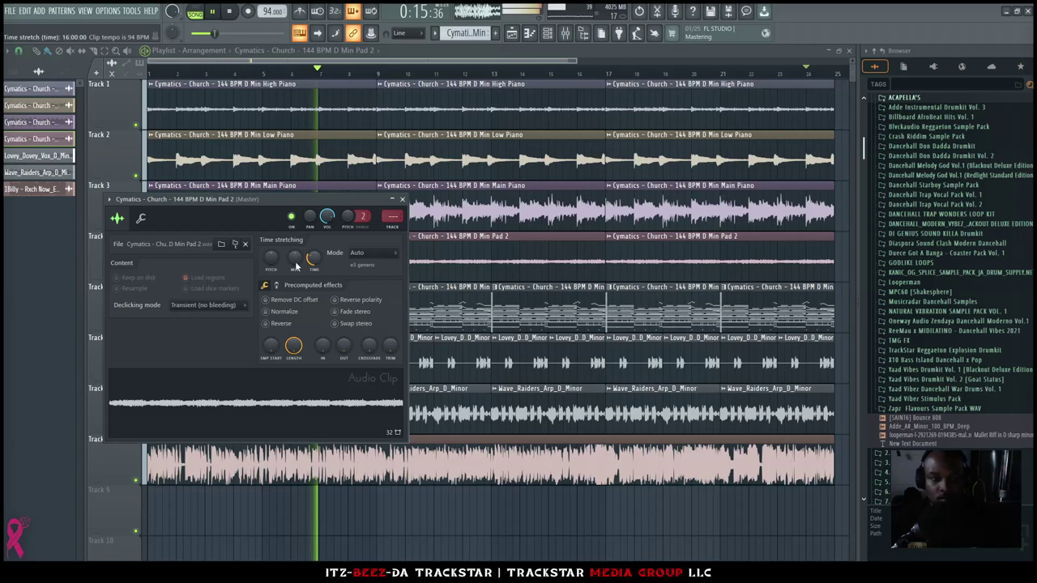
left_click(236, 244)
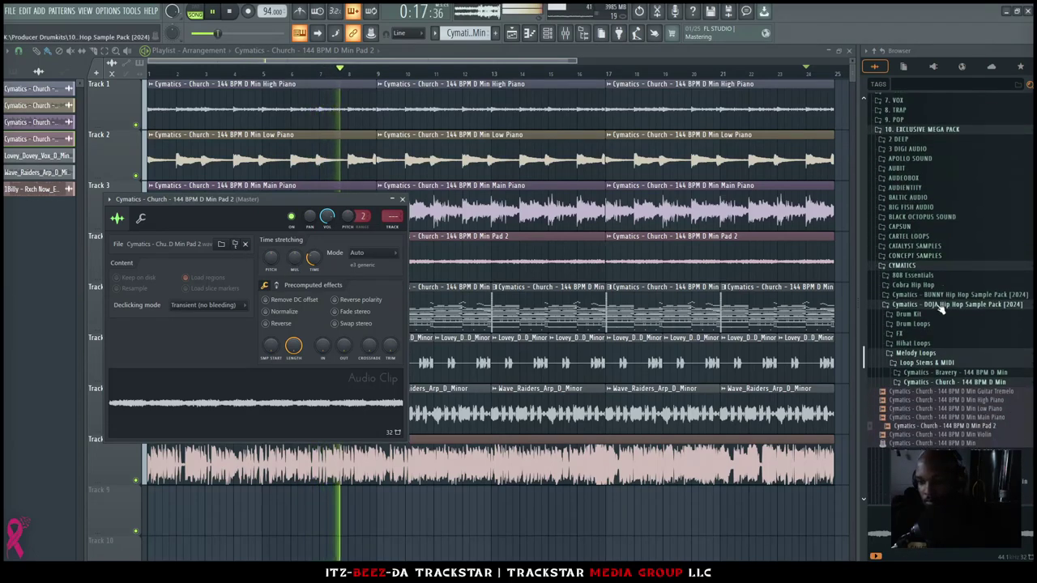
scroll(947, 289, "up", 5)
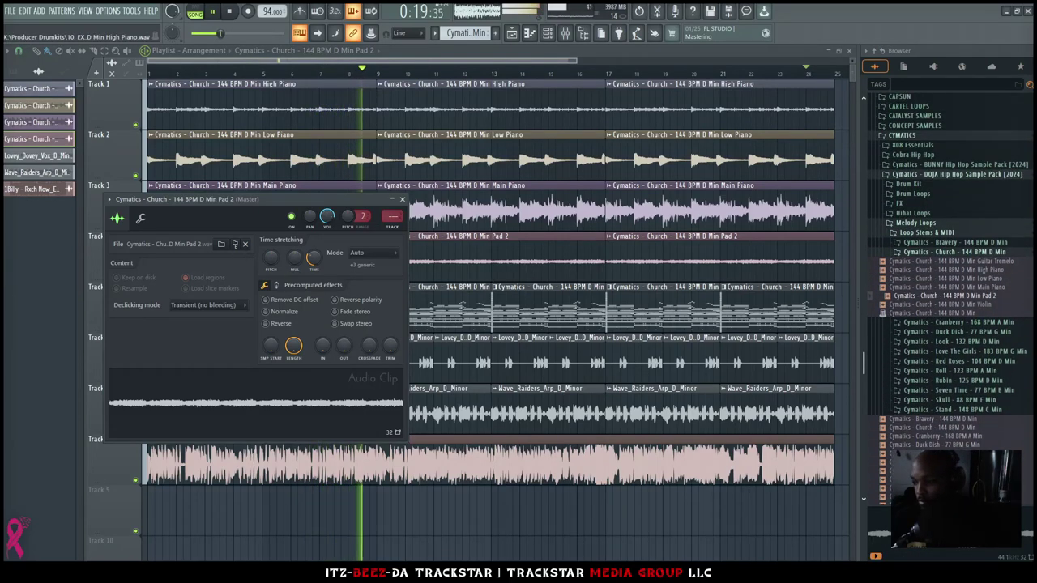
key("F9")
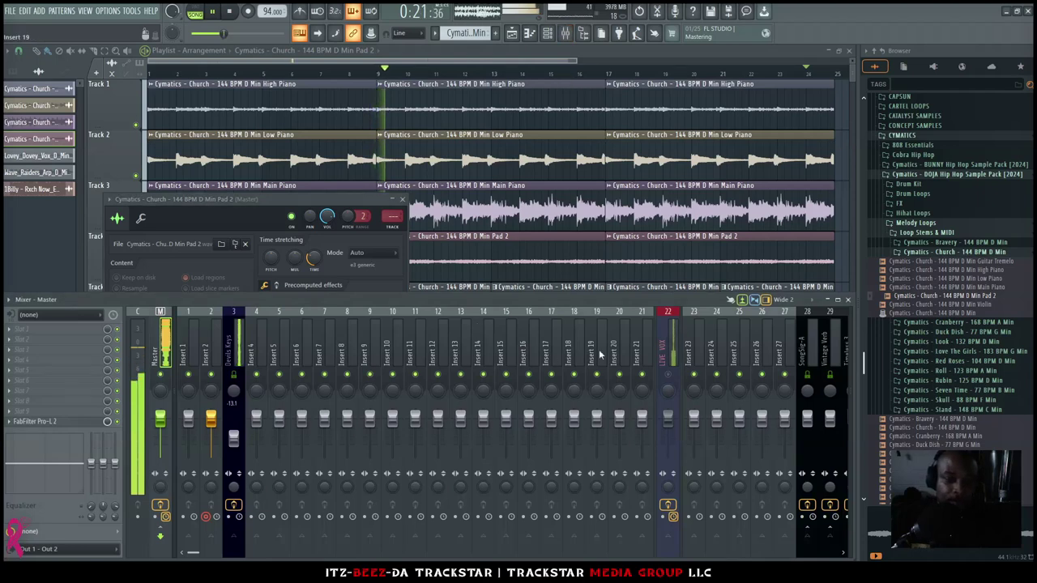
left_click(909, 186)
Preview the Better cymbal and several clap samples in the Drum Kit folder
left_click(922, 159)
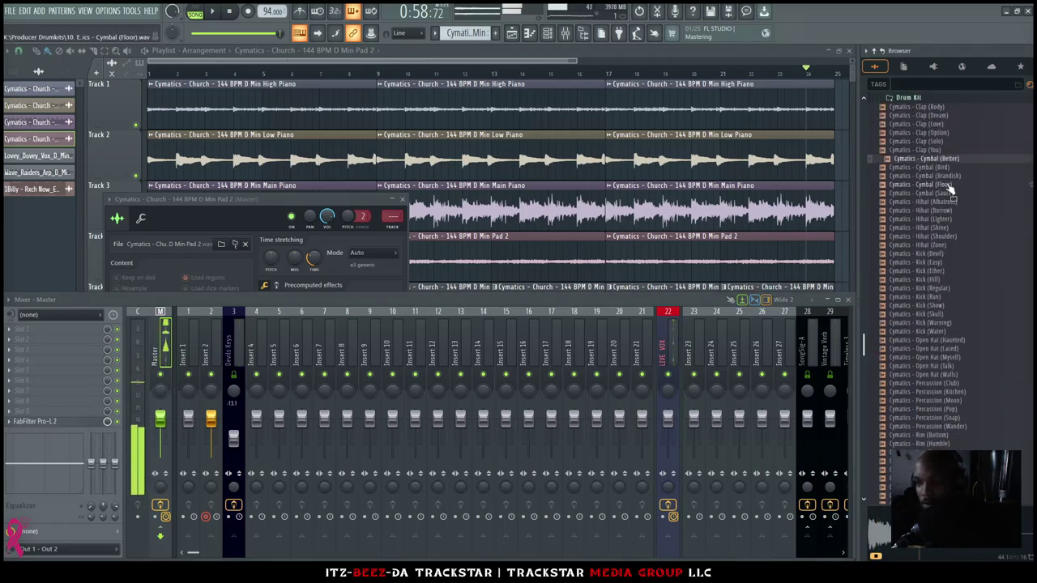
left_click(920, 143)
left_click(926, 125)
left_click(931, 133)
left_click(925, 108)
Audition the Cymatics kick samples in the Drum Kit folder to choose one for the beat
left_click(936, 271)
left_click(932, 289)
left_click(928, 314)
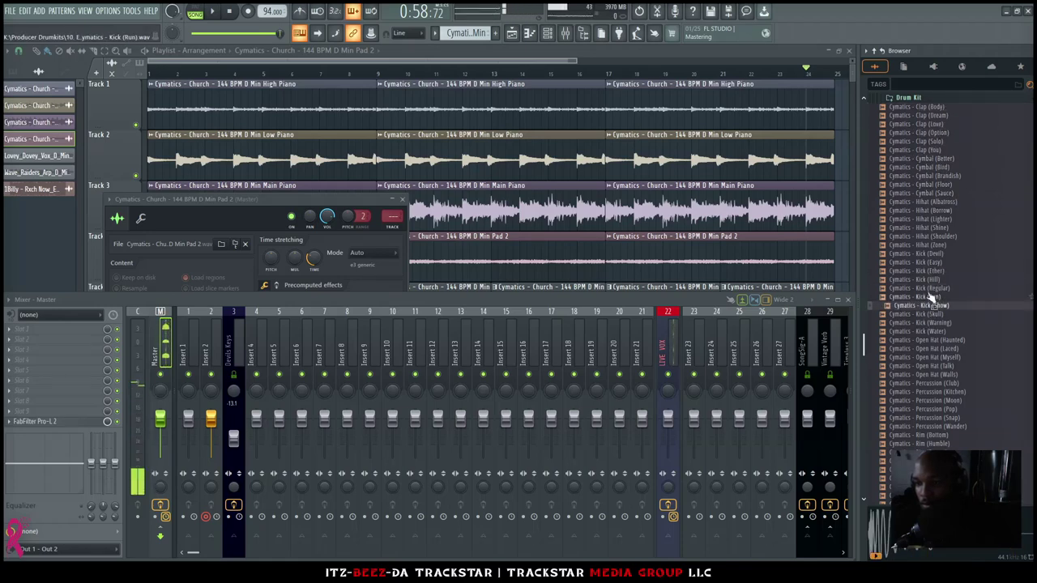
left_click(928, 279)
left_click(928, 254)
left_click(928, 244)
left_click(929, 288)
left_click(925, 305)
left_click(928, 314)
left_click(929, 322)
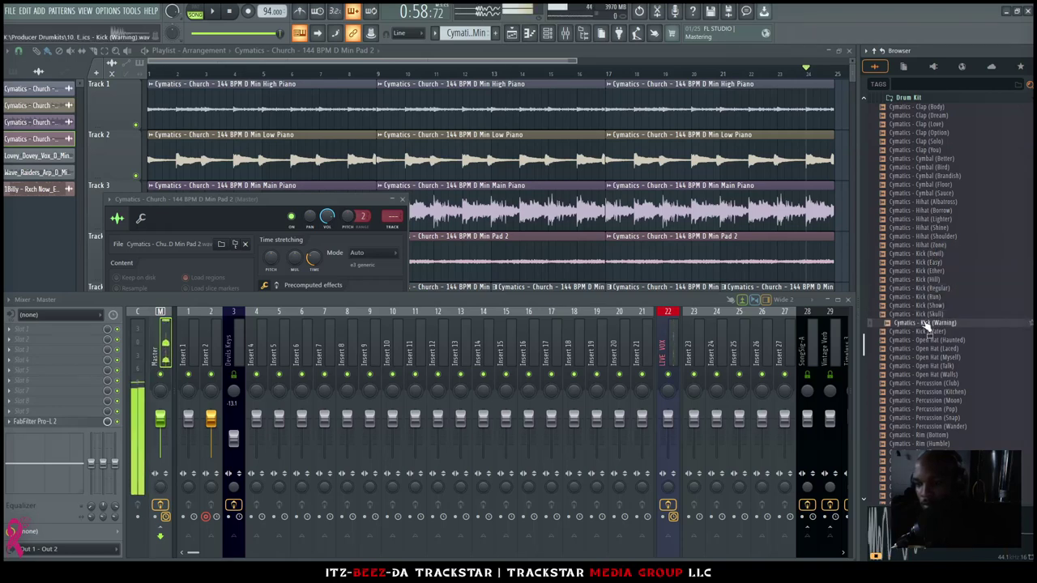
left_click(930, 332)
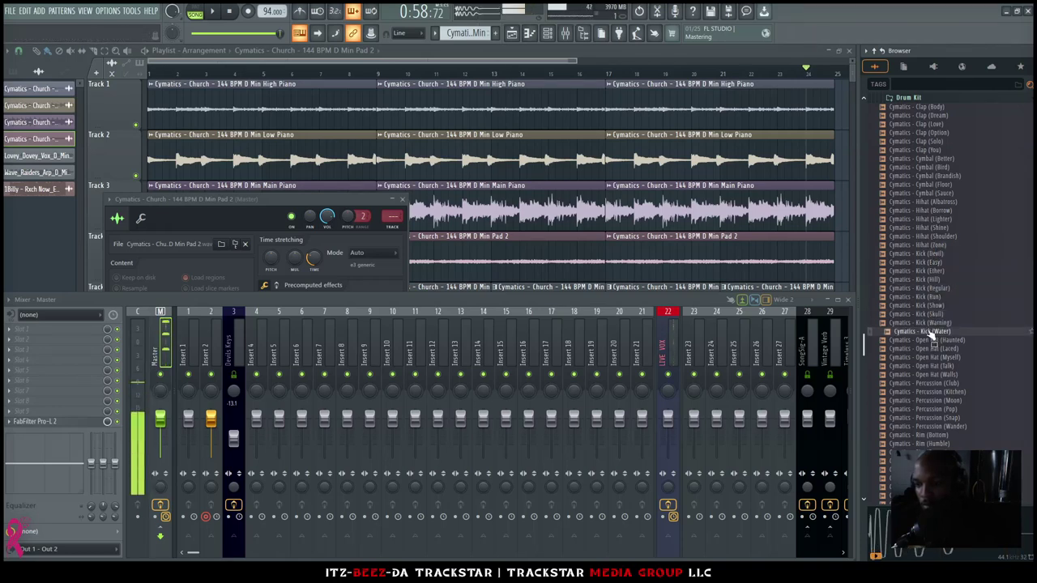
left_click(926, 298)
key("Up")
key("Up")
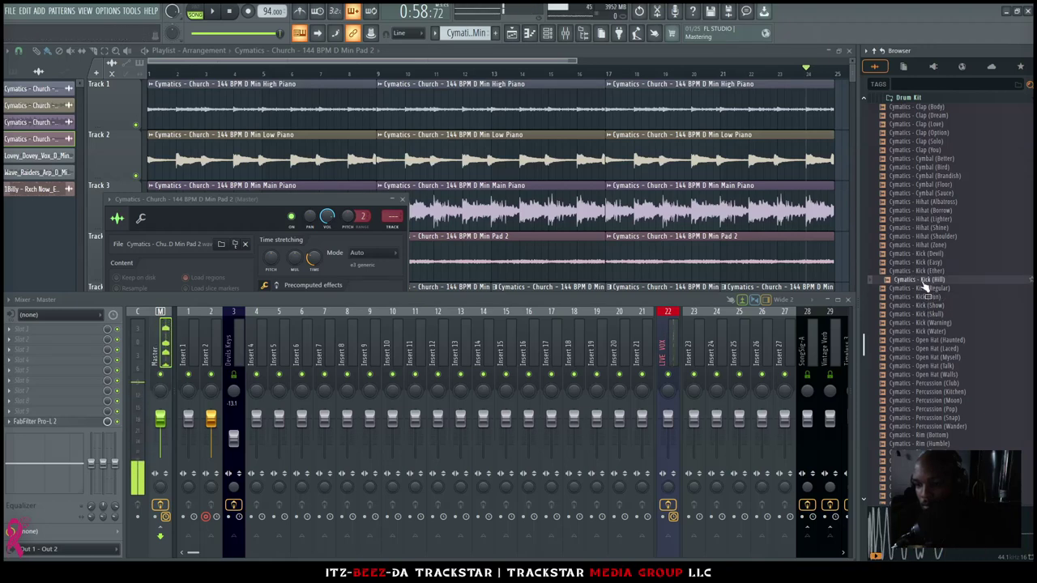
left_click(924, 272)
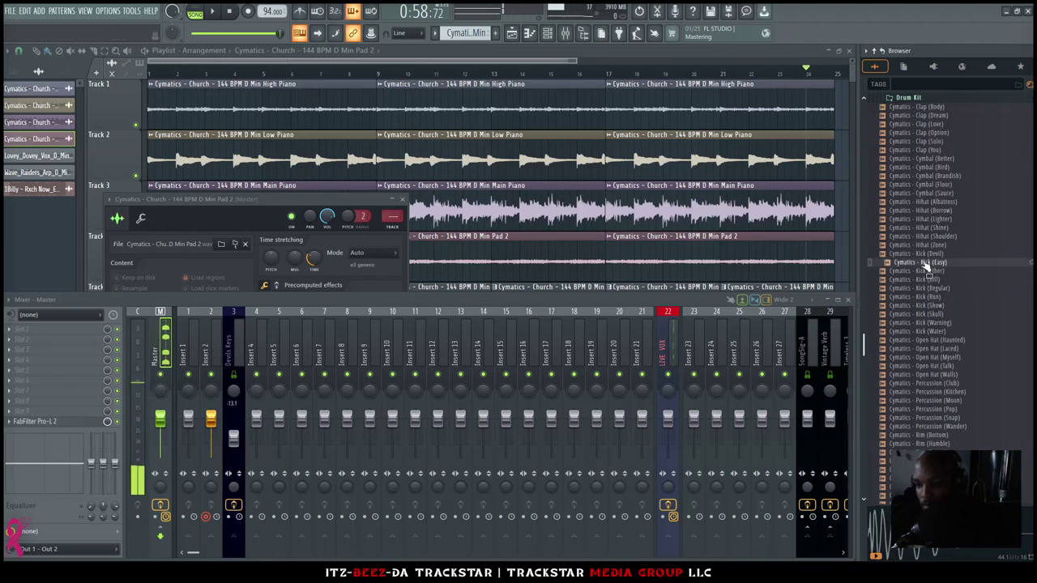
Open Cymatics - Kick (Easy) in a new sampler channel, then show the channel rack and start song playback
right_click(926, 265)
left_click(932, 280)
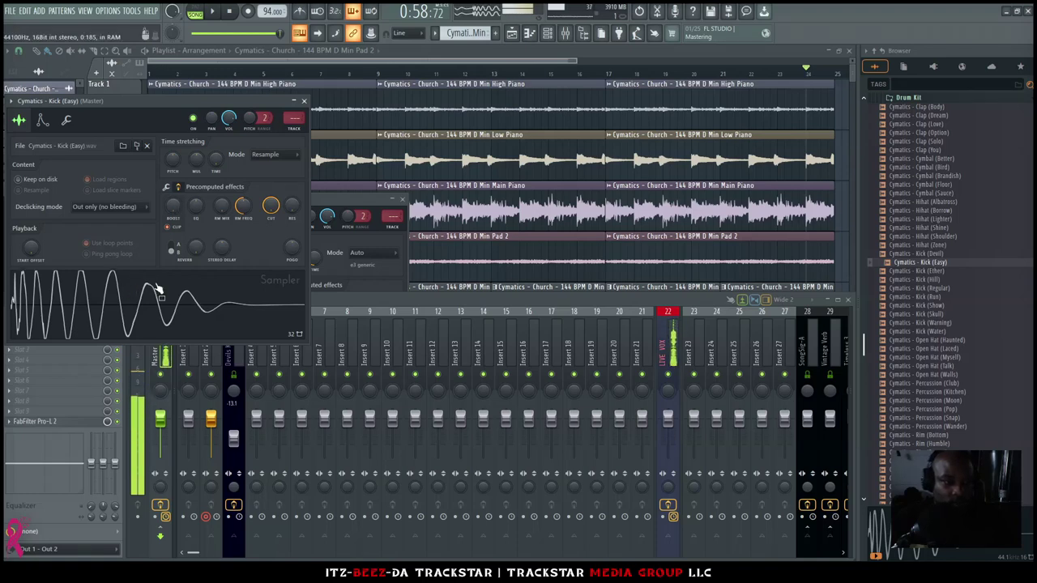
left_click(304, 101)
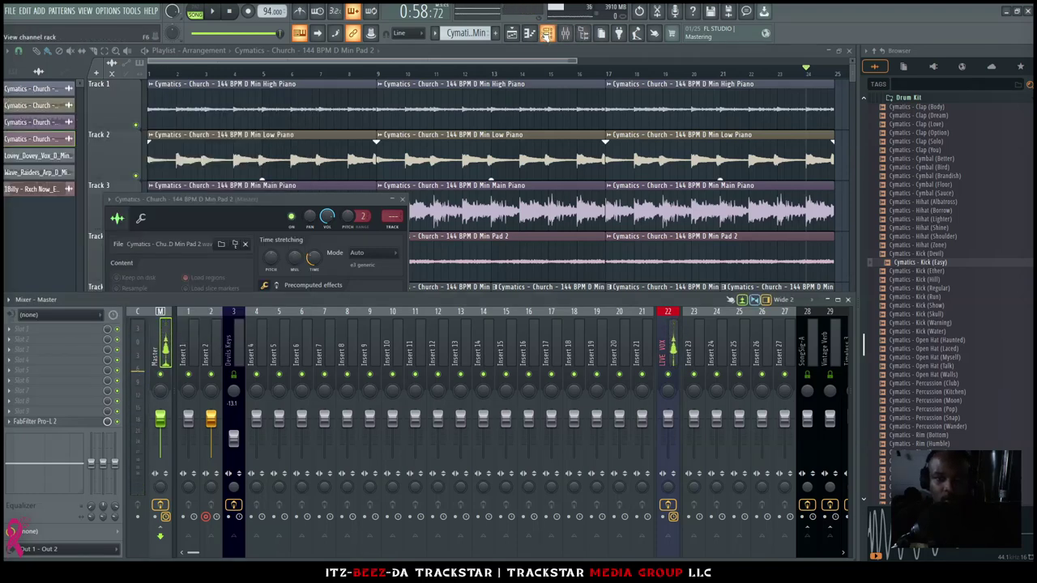
left_click(548, 34)
key("space")
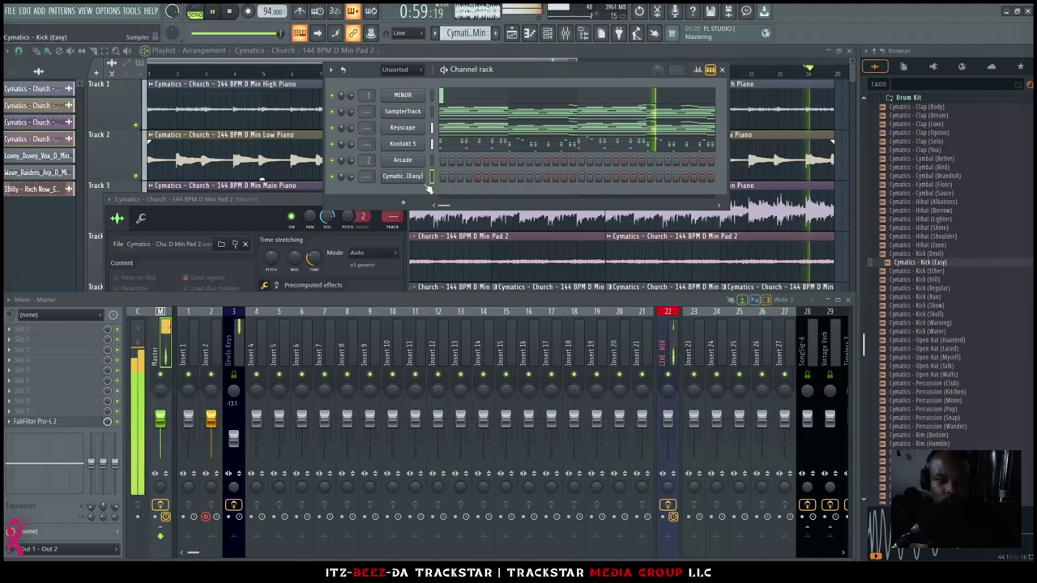
Preview Cymatics - Rim (Humble) and open it in a new channel
left_click(925, 444)
right_click(926, 444)
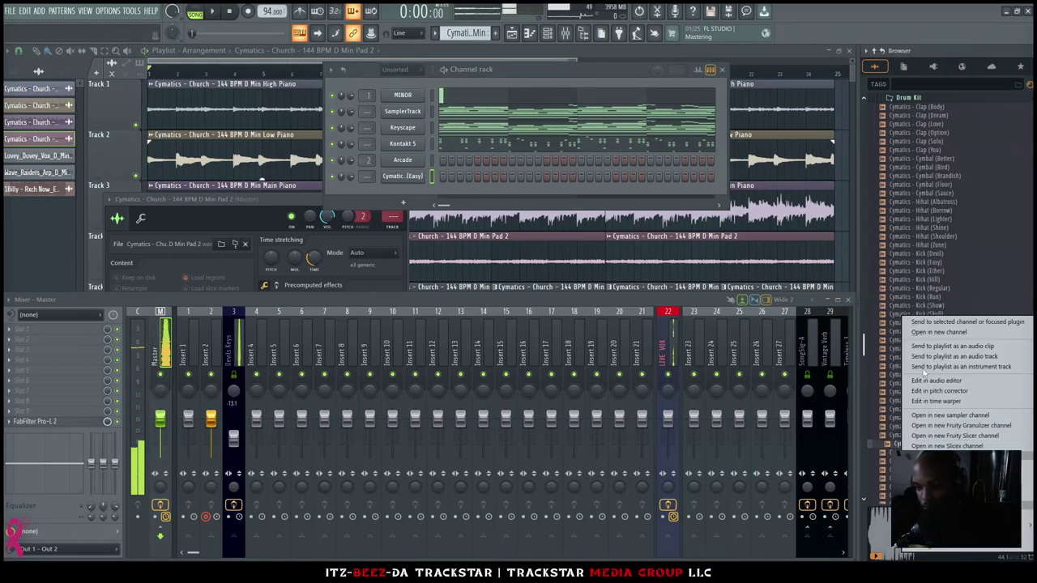
left_click(940, 332)
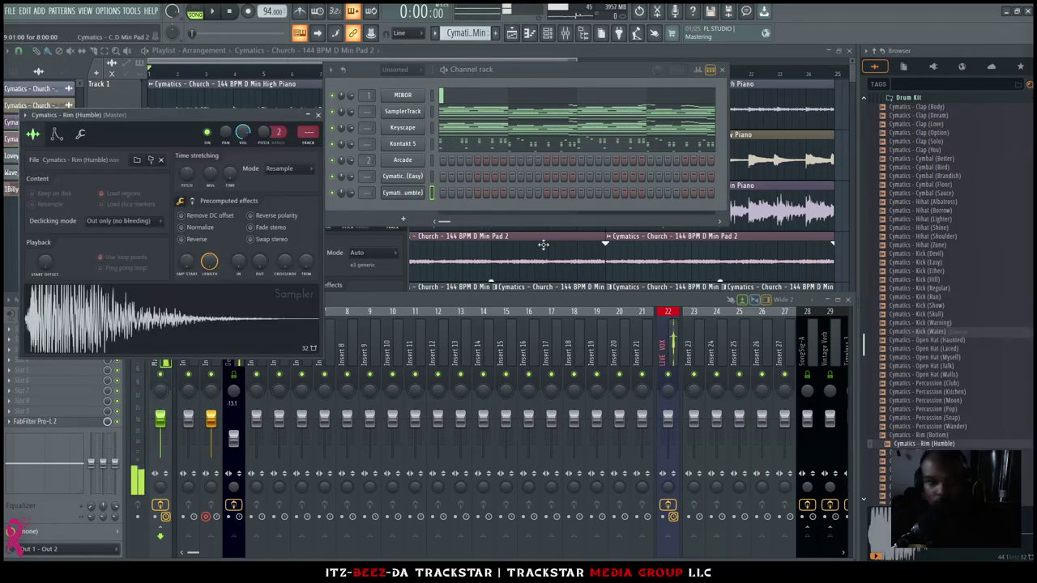
Place a rim hit on step 5 and a kick on step 1, then open the kick's notes in the piano roll
left_click(477, 193)
key("space")
right_click(411, 181)
left_click(444, 180)
key("ctrl+a")
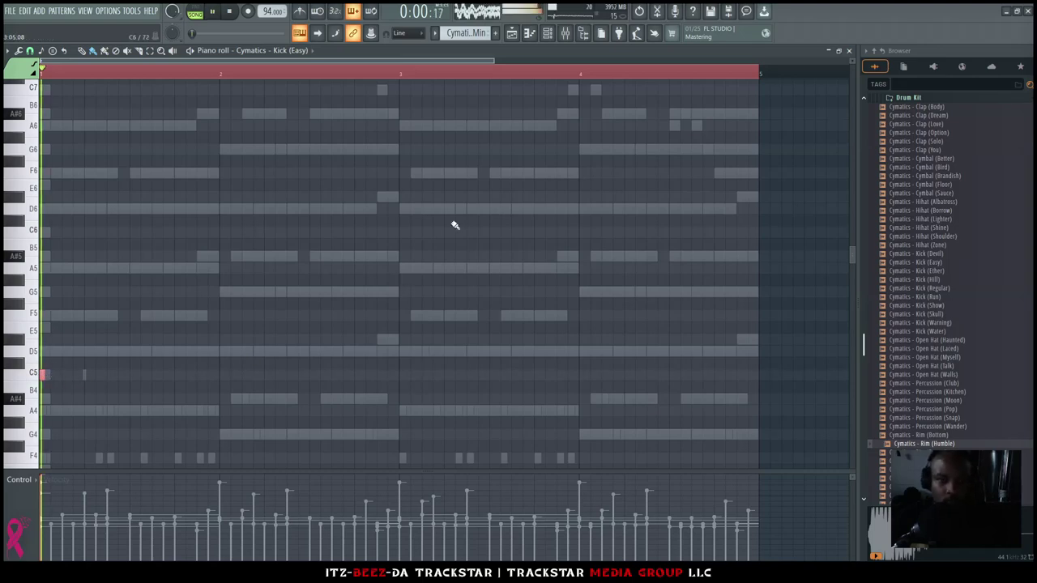
key("F6")
key("space")
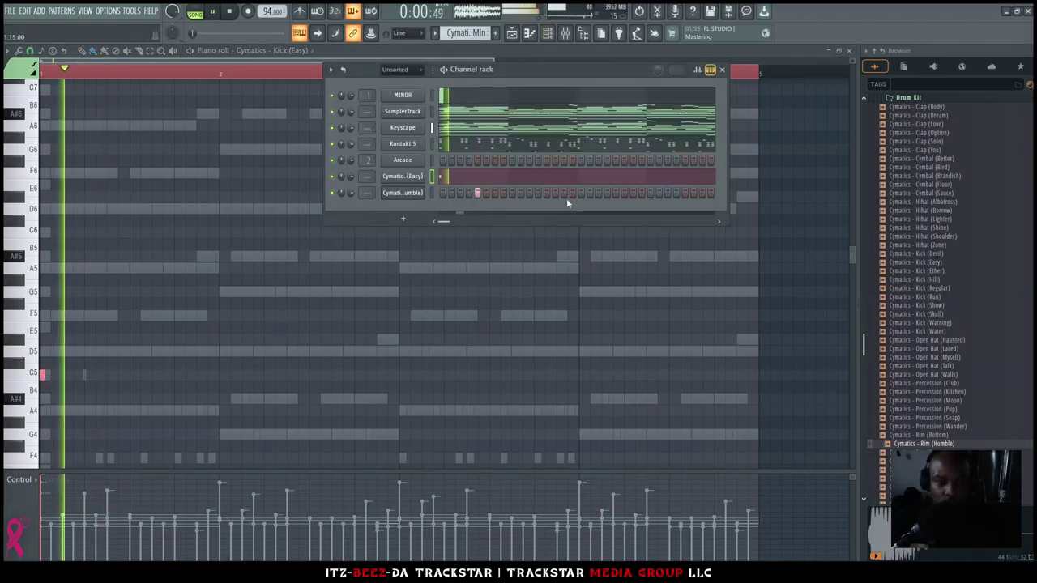
Add Cymatics - Rim (Humble) hits on steps 15, 21, 27 and 30 of the channel rack
left_click(565, 194)
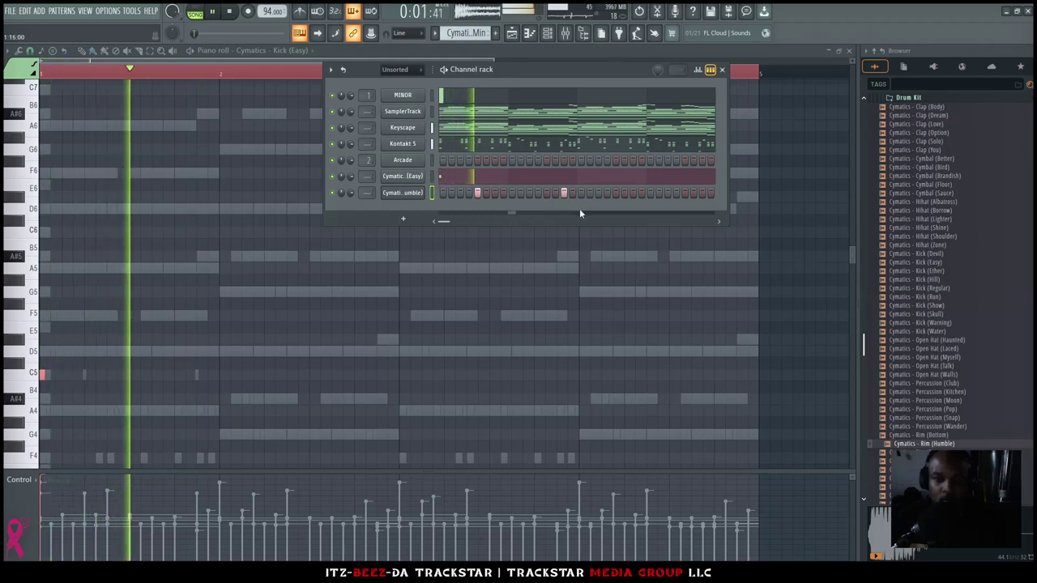
left_click(615, 192)
left_click(667, 193)
left_click(701, 193)
left_click(693, 194)
right_click(702, 194)
key("space")
Draw C5 kick notes in the piano roll on step 11 of bar 1 and steps 1, 3 and 16 of bar 2
left_click(489, 177)
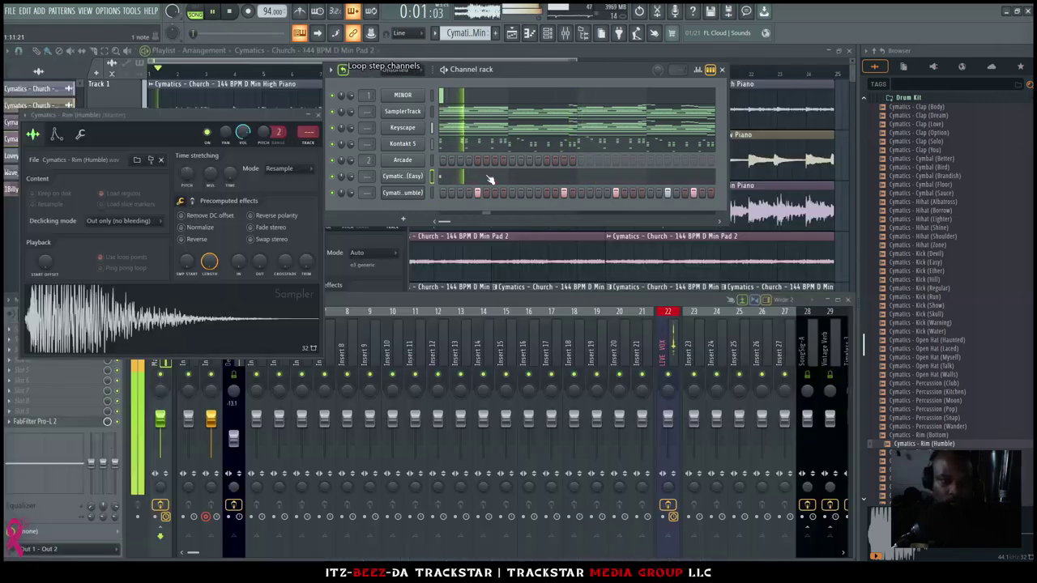
left_click(464, 180)
key("space")
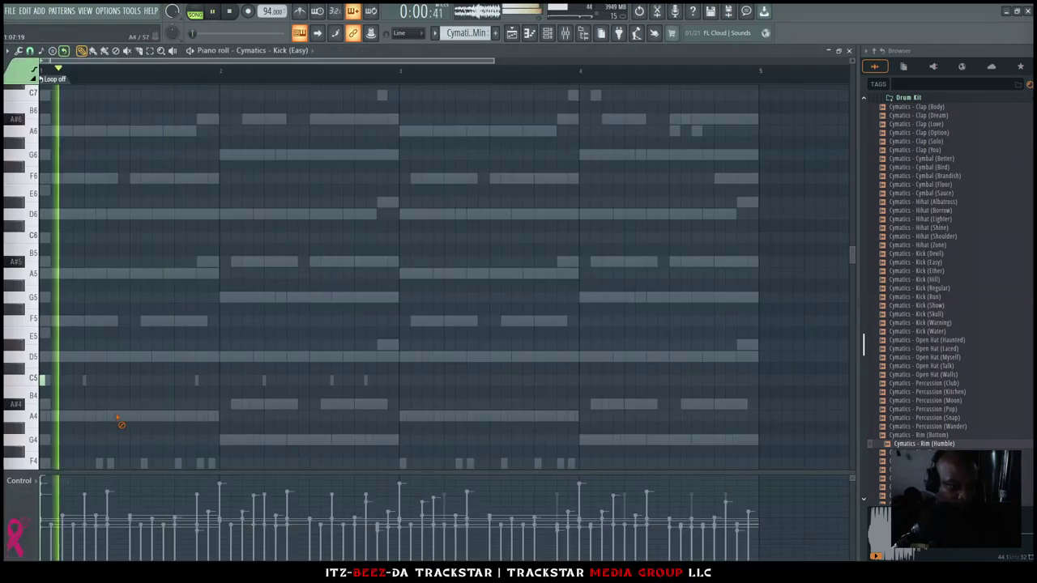
left_click(154, 380)
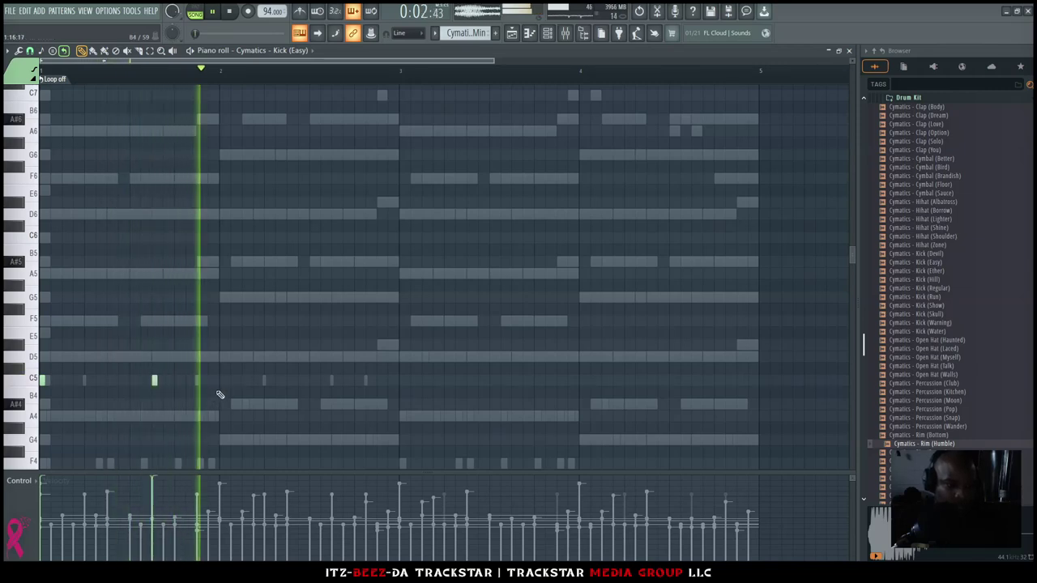
key("space")
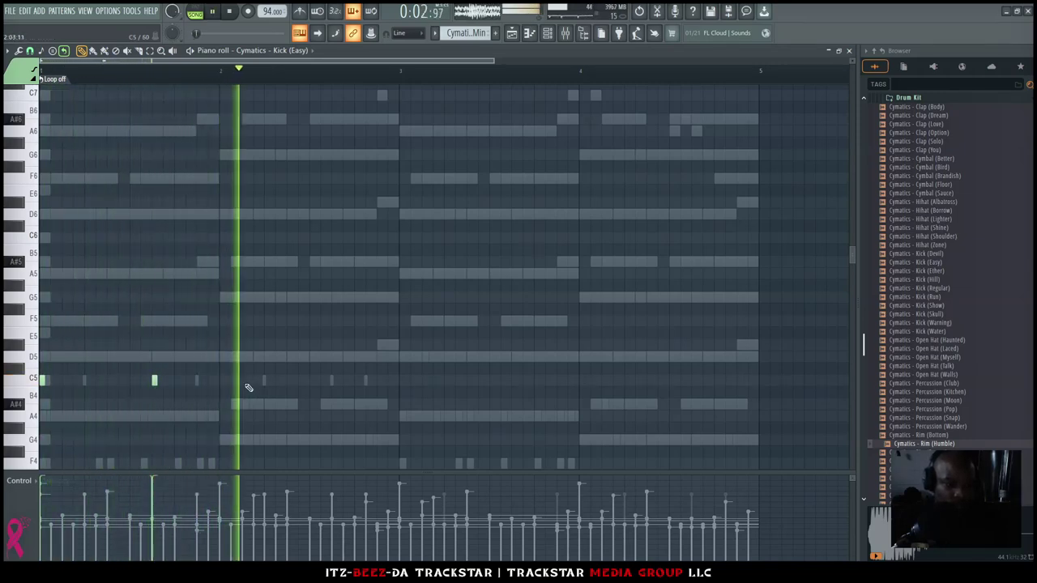
key("space")
left_click(222, 380)
left_click(257, 379)
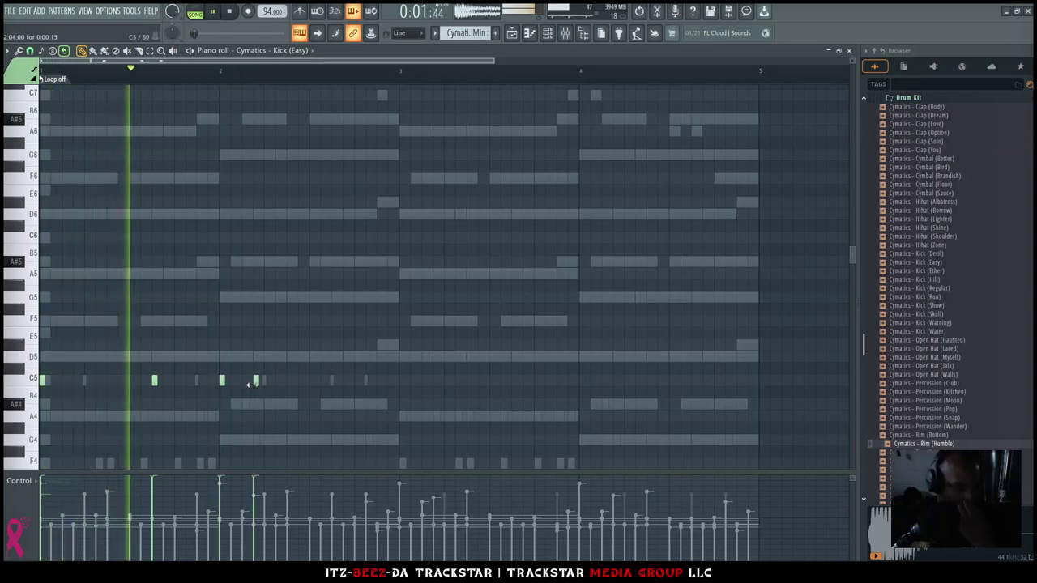
left_click_drag(258, 381, 245, 381)
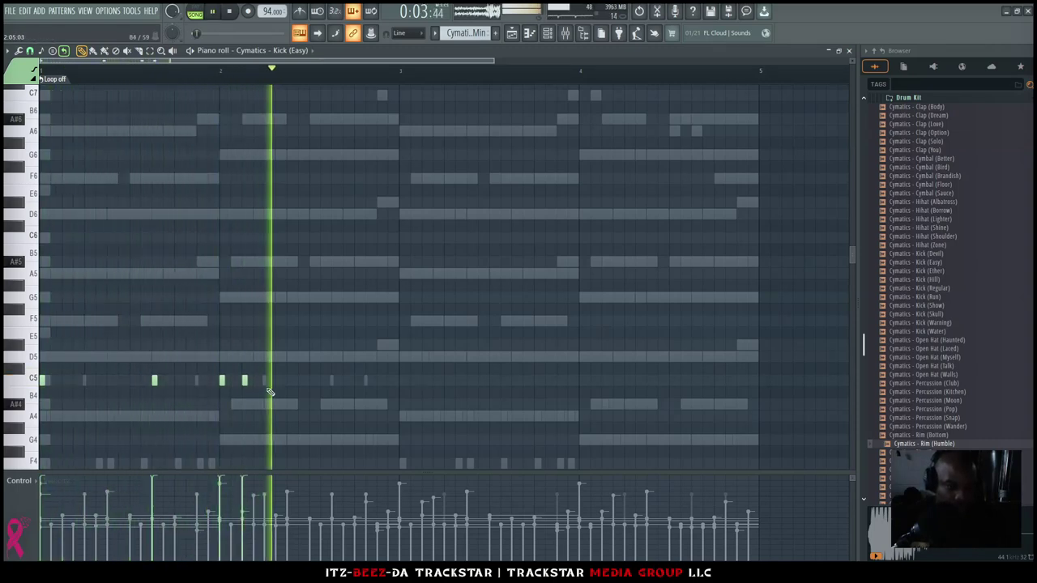
left_click(391, 380)
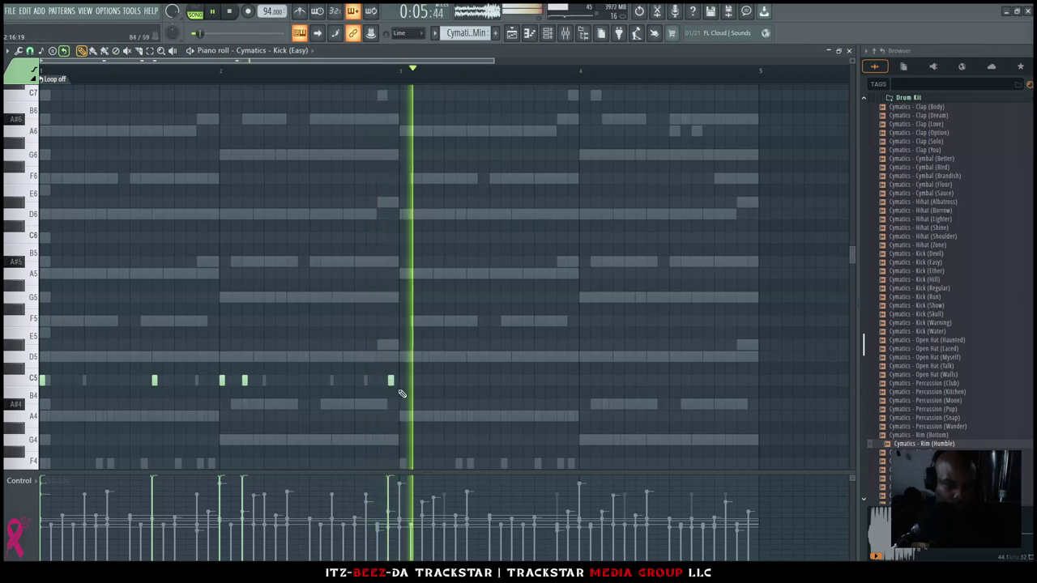
Duplicate the two-bar kick pattern into bars 3 and 4 and clear the note selection
key("ctrl+a")
key("space")
key("ctrl+b")
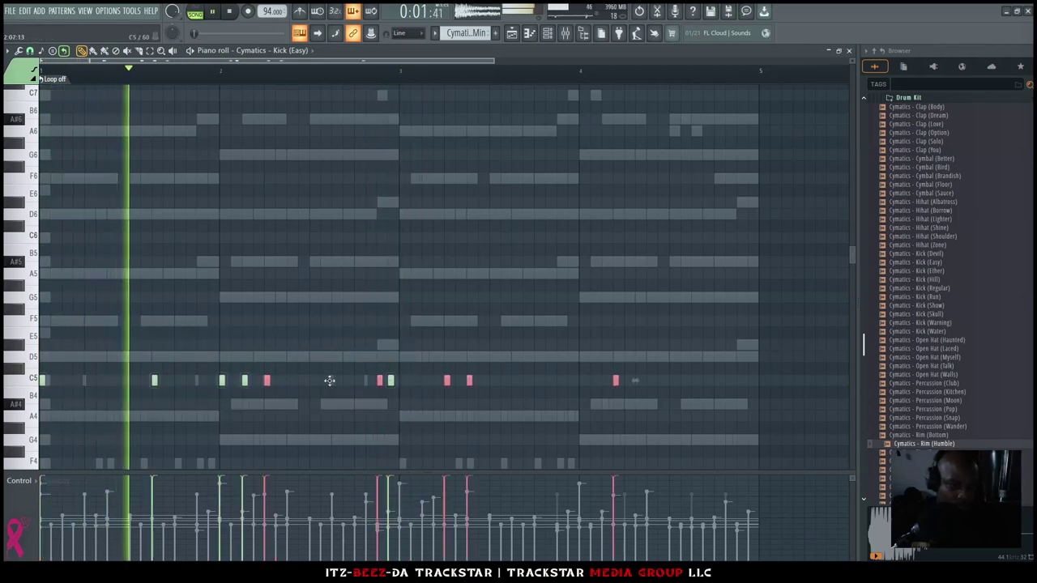
left_click(307, 416, "ctrl")
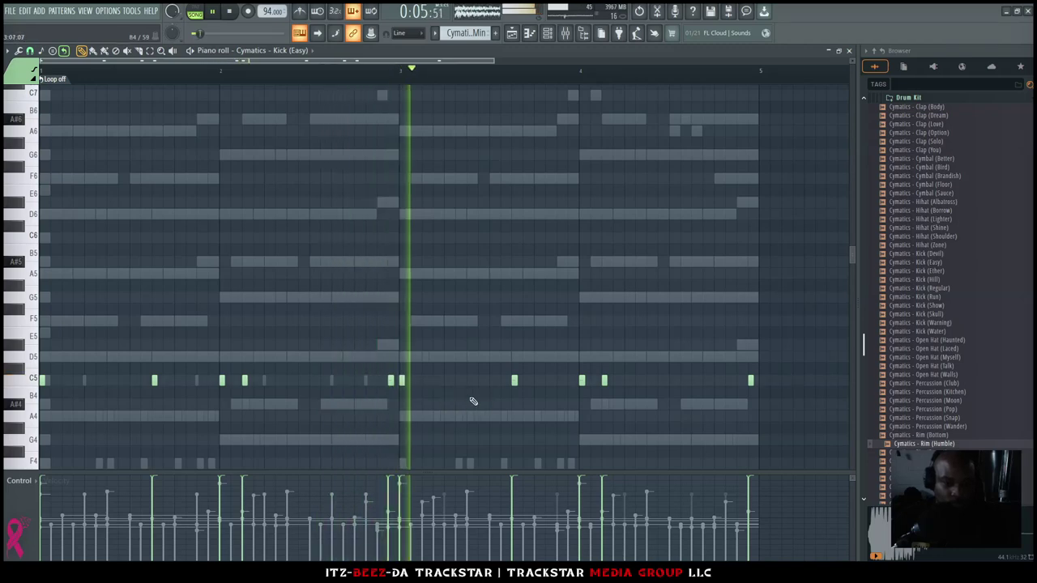
Vary the kick by adding notes on bar 3 step 14 and bar 4 steps 11 and 15, removing bar 4's last note
left_click(549, 380)
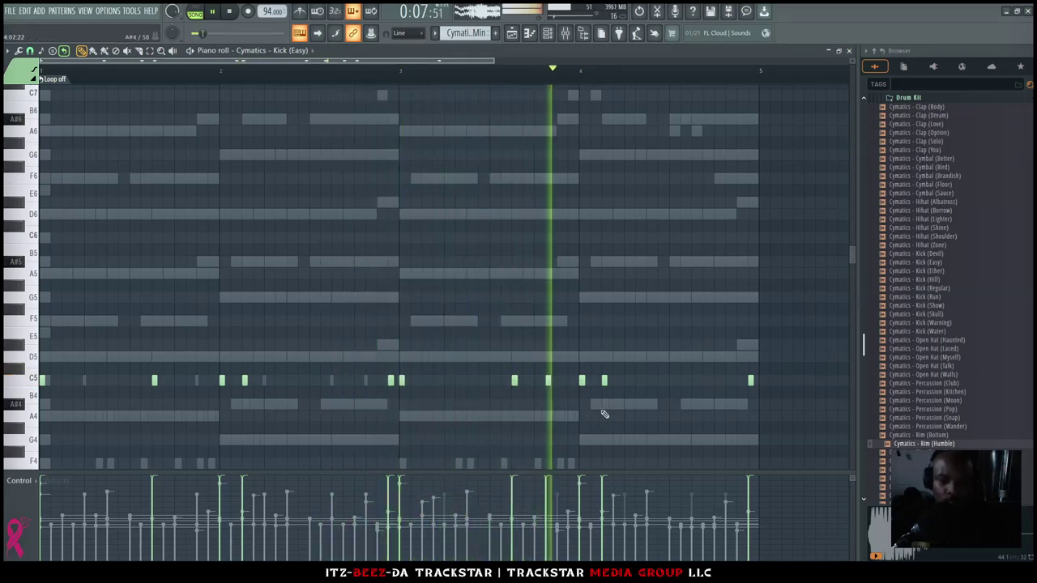
left_click(693, 381)
left_click(716, 380)
right_click(717, 381)
left_click(737, 381)
right_click(750, 381)
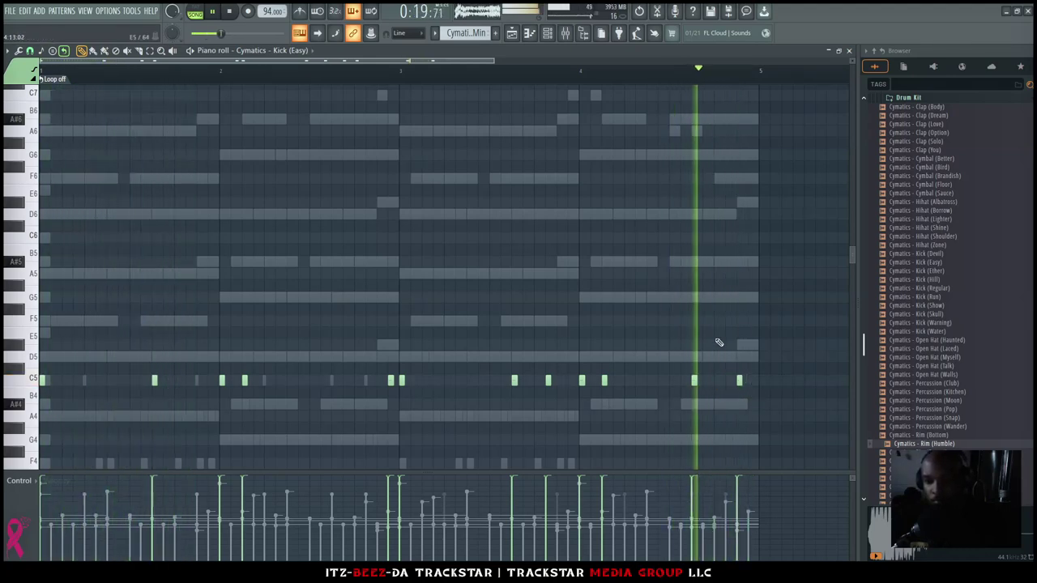
Open the Kick (Easy) channel settings, normalize the sample and raise its channel volume
left_click(547, 34)
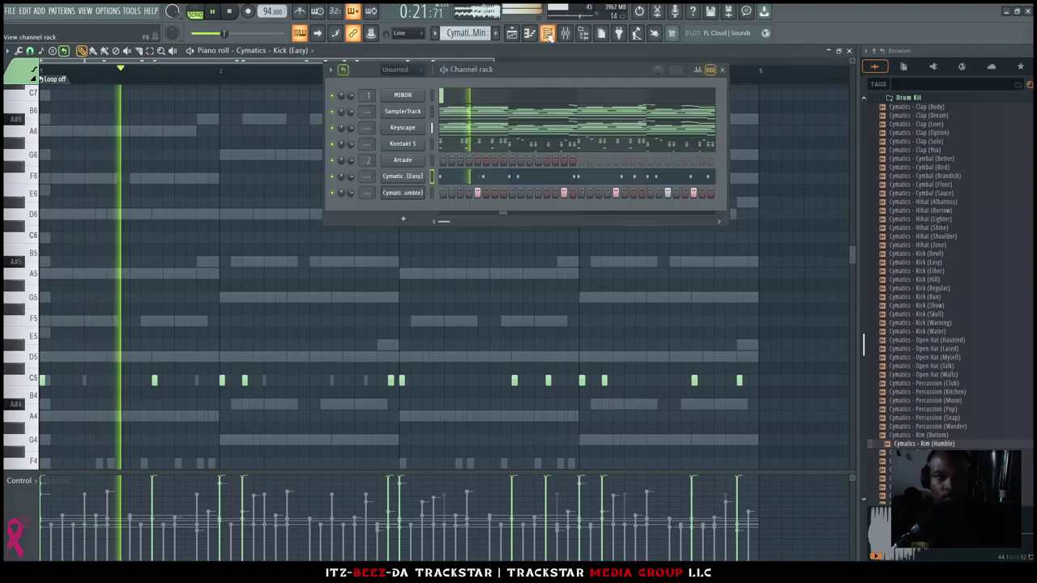
left_click(406, 180)
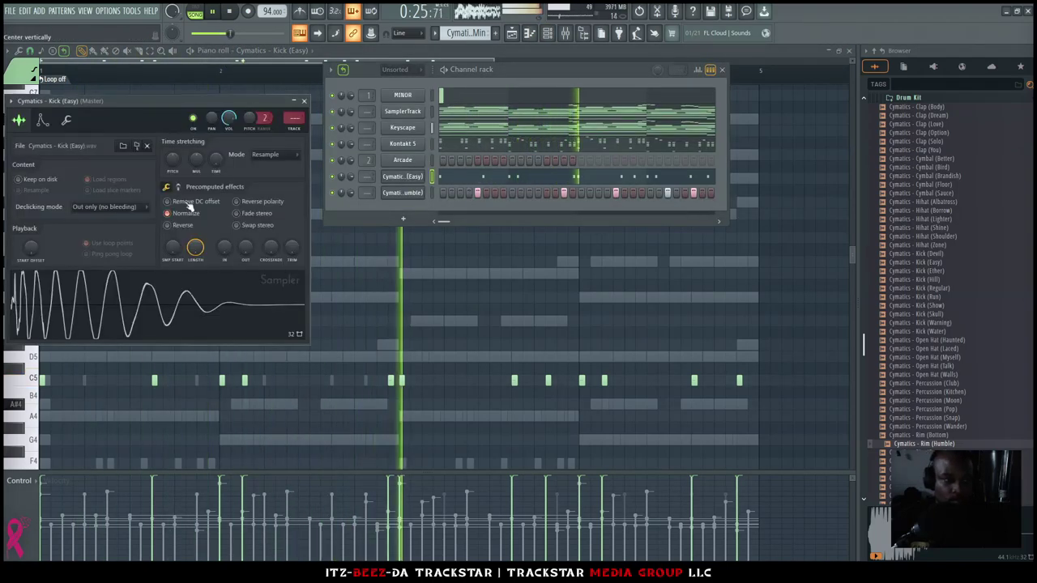
left_click(179, 187)
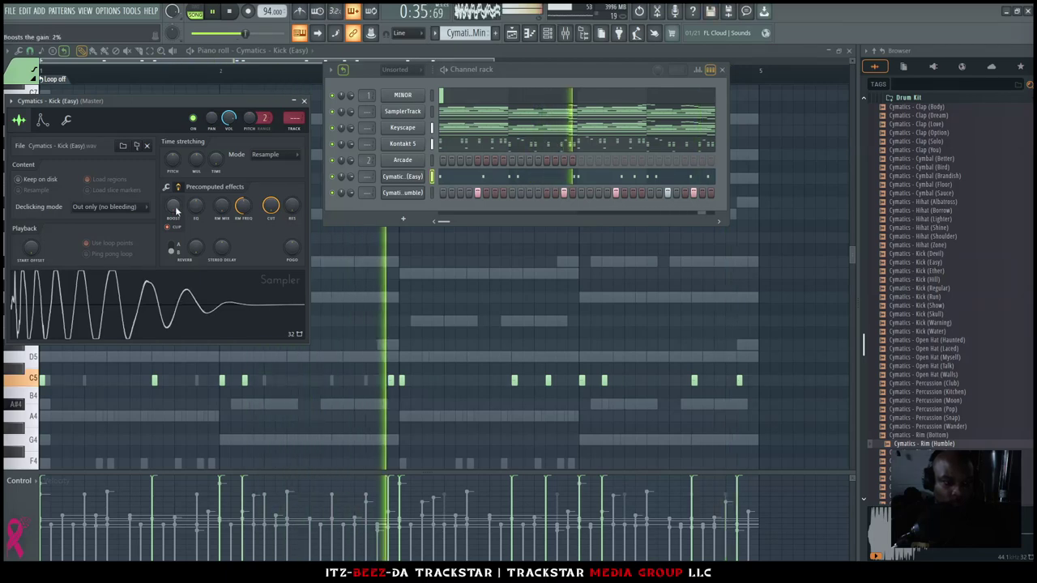
left_click_drag(229, 118, 229, 105)
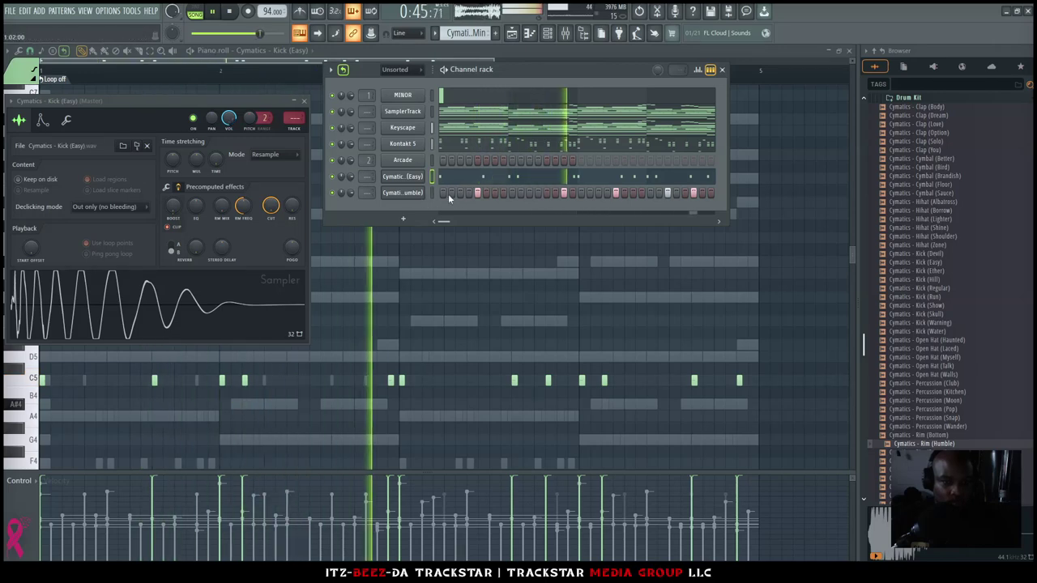
Preview snare samples in the Drum Kit folder and open Cymatics - Snare (Girls) in a new channel
scroll(937, 364, "down", 6)
key("space")
left_click(940, 281)
left_click(934, 263)
right_click(935, 268)
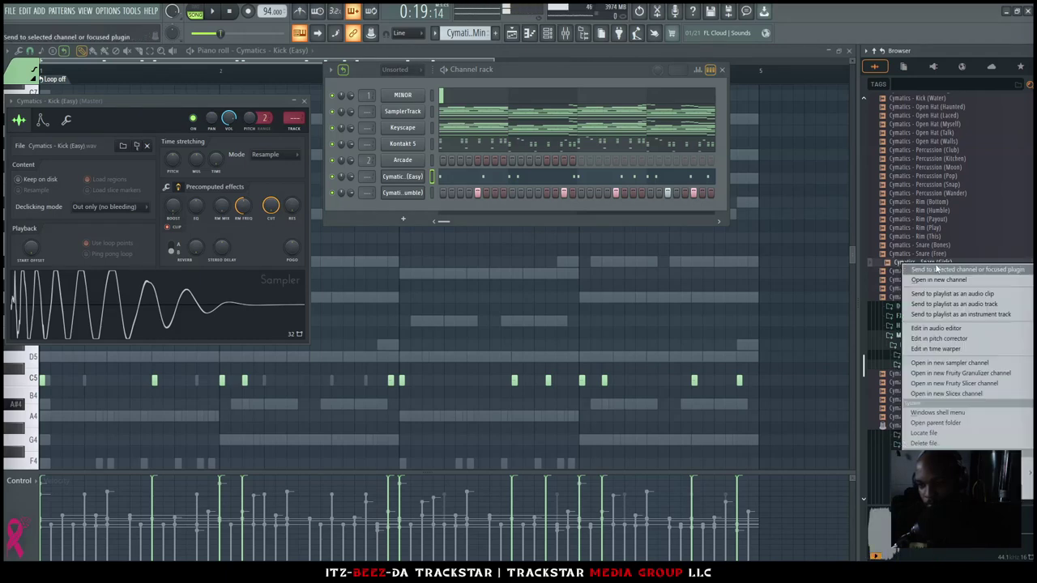
left_click(940, 280)
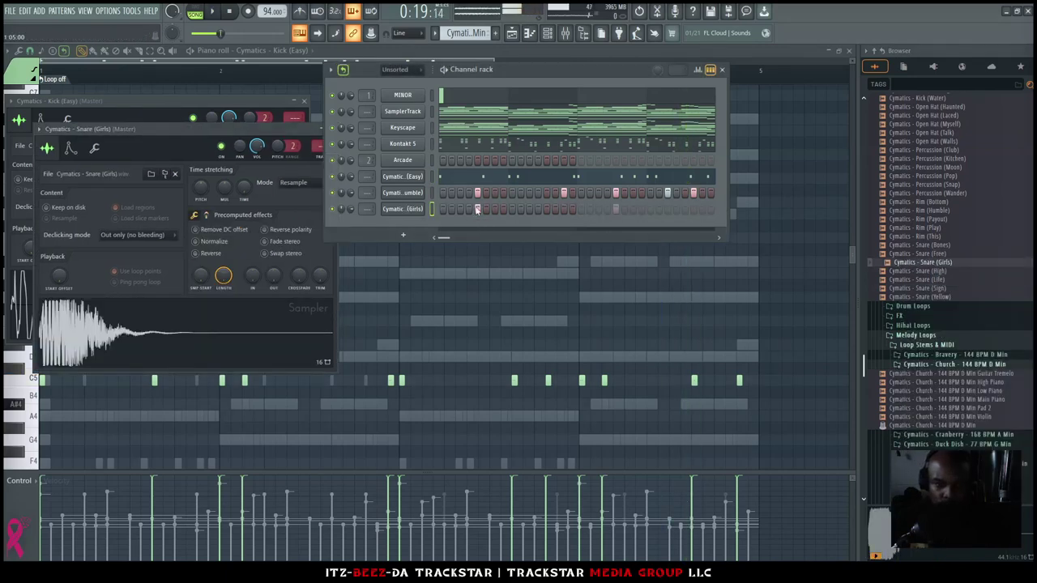
Set the snare to steps 5 and 21 and shift the first rim hit to step 8, clearing the rim from step 21
key("space")
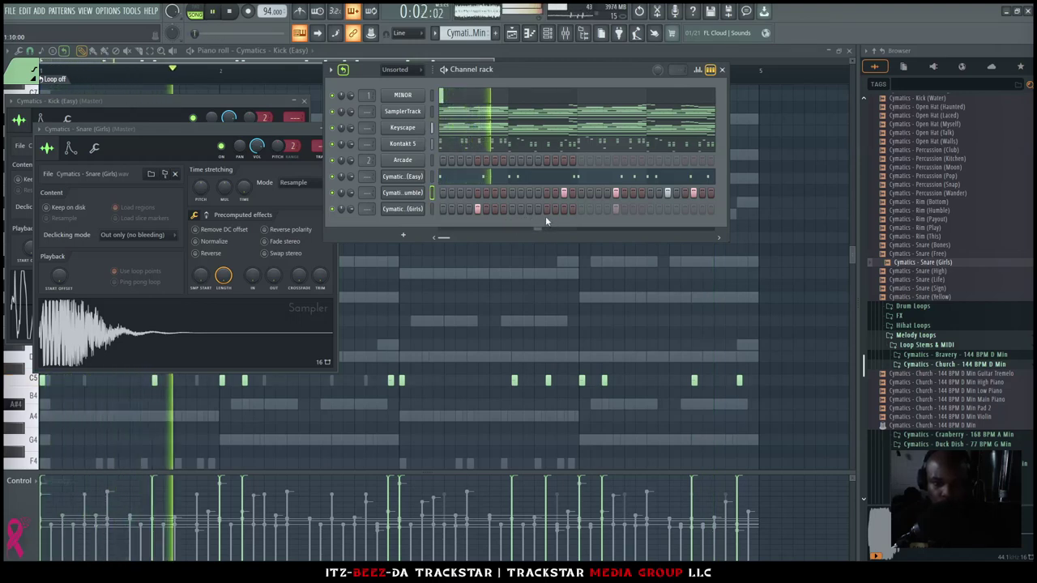
left_click(503, 193)
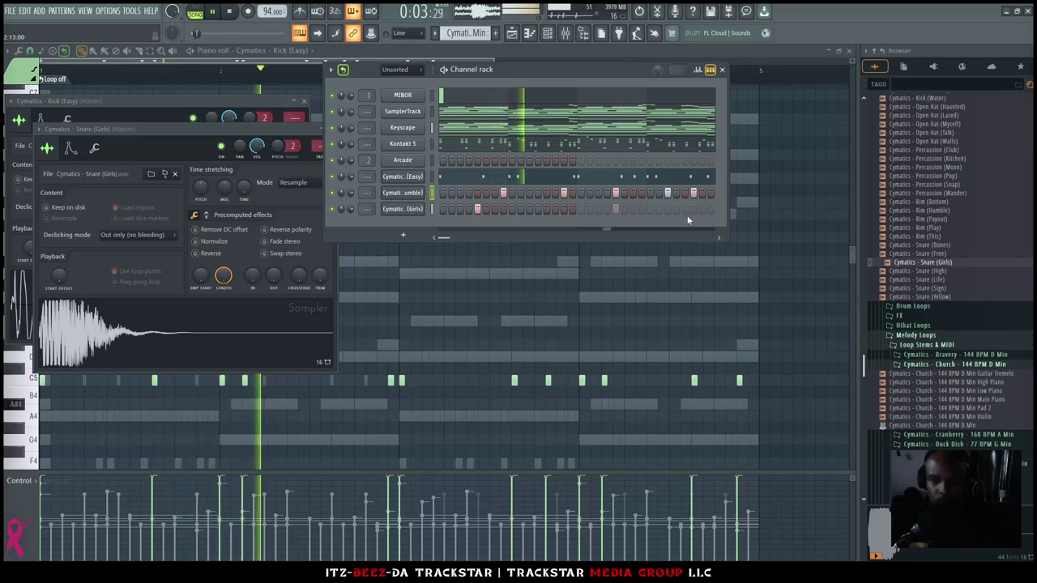
left_click(615, 209)
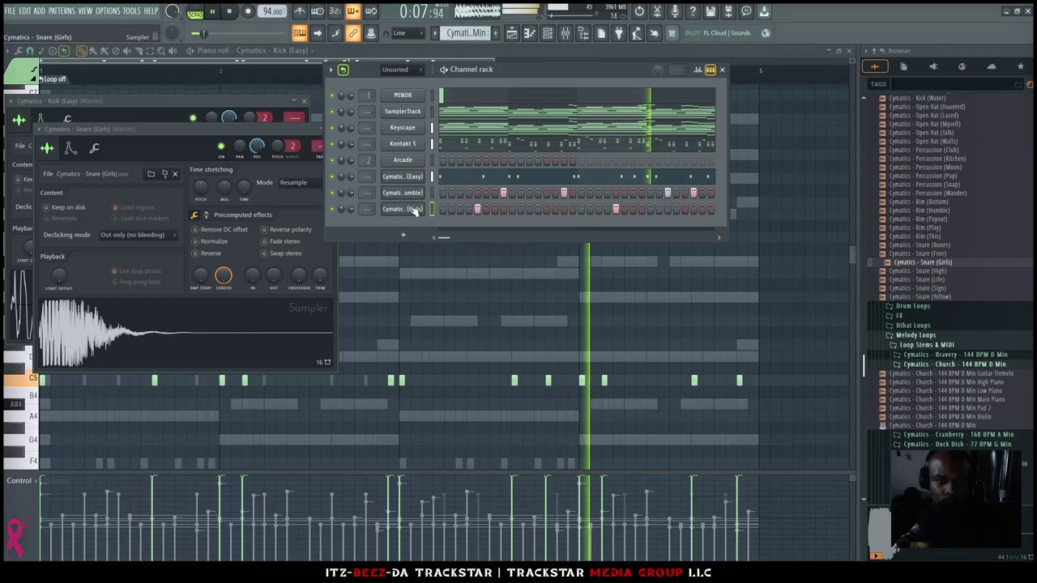
Browse the Hihat Loops folder and place Cymatics - Lavender Hihat Loop - 146 BPM at the start of playlist Track 9
left_click(403, 237)
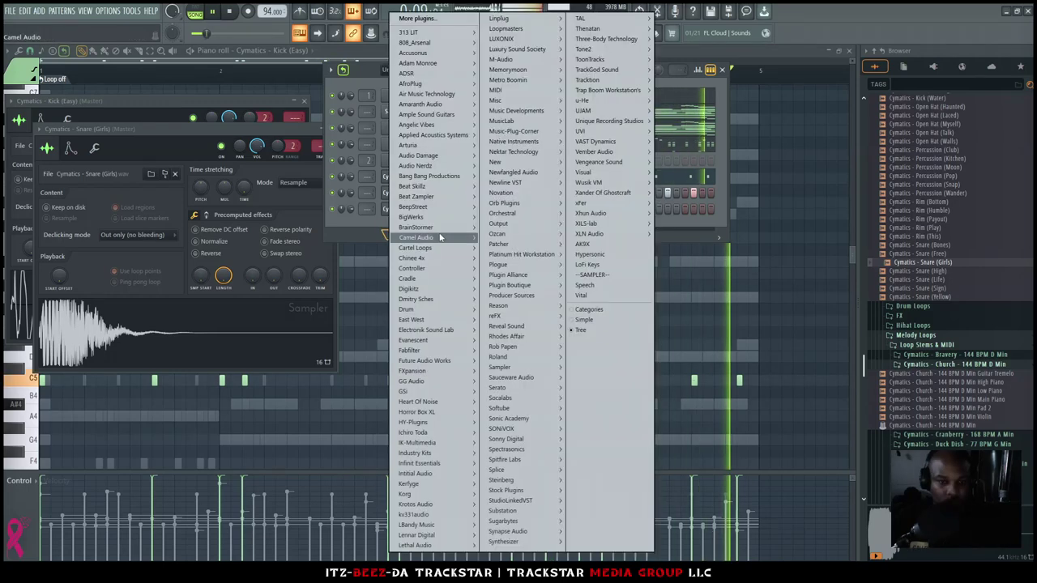
mouse_move(548, 203)
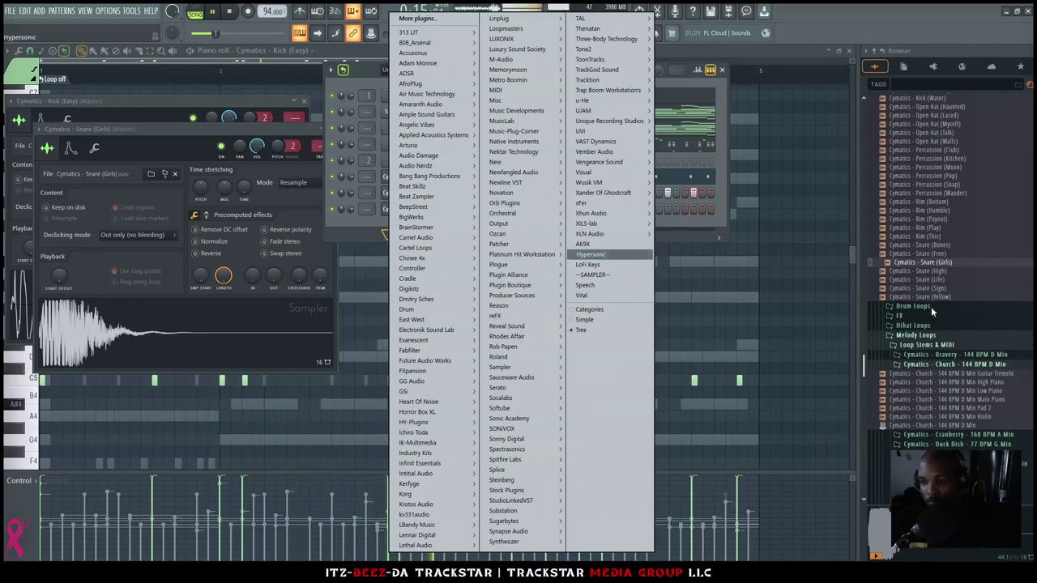
left_click(914, 325)
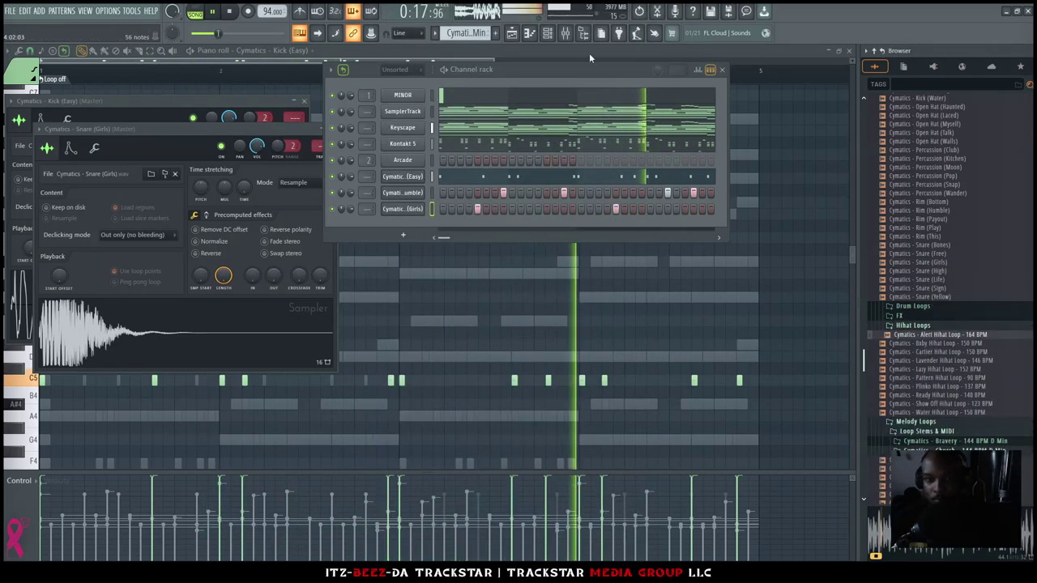
left_click(511, 33)
key("space")
left_click(934, 378)
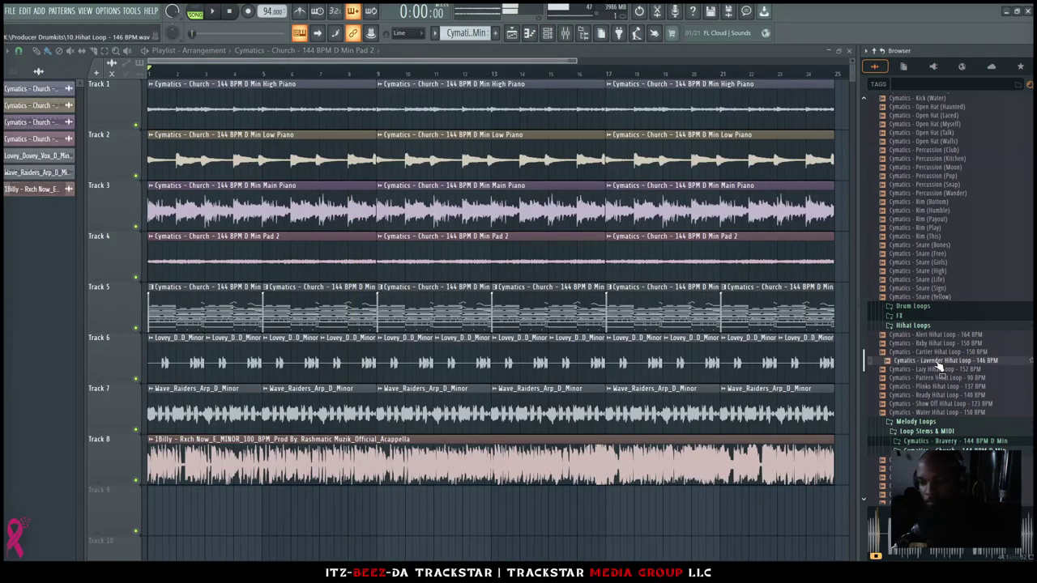
left_click_drag(938, 366, 221, 533)
Set the Lavender hihat loop's time-stretch mode to Auto and stretch the clip to fill four bars
double_click(220, 530)
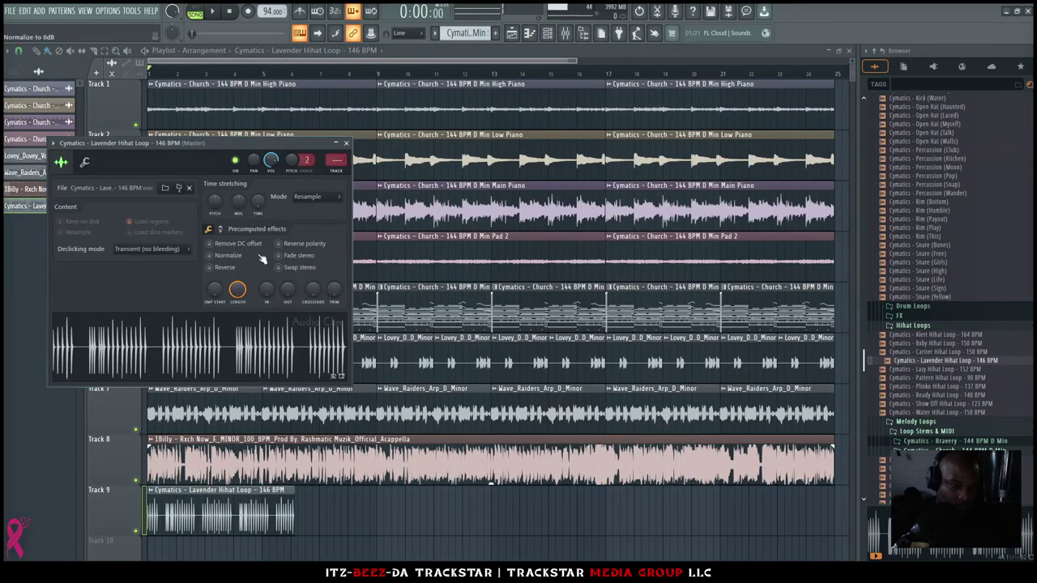
left_click(320, 197)
left_click(312, 213)
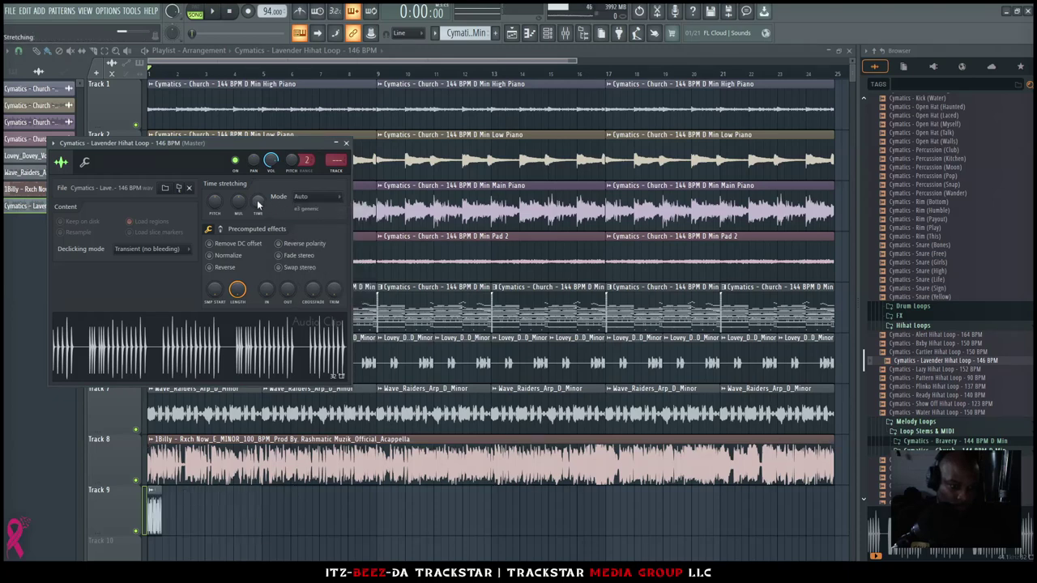
scroll(259, 203, "up", 4)
key("space")
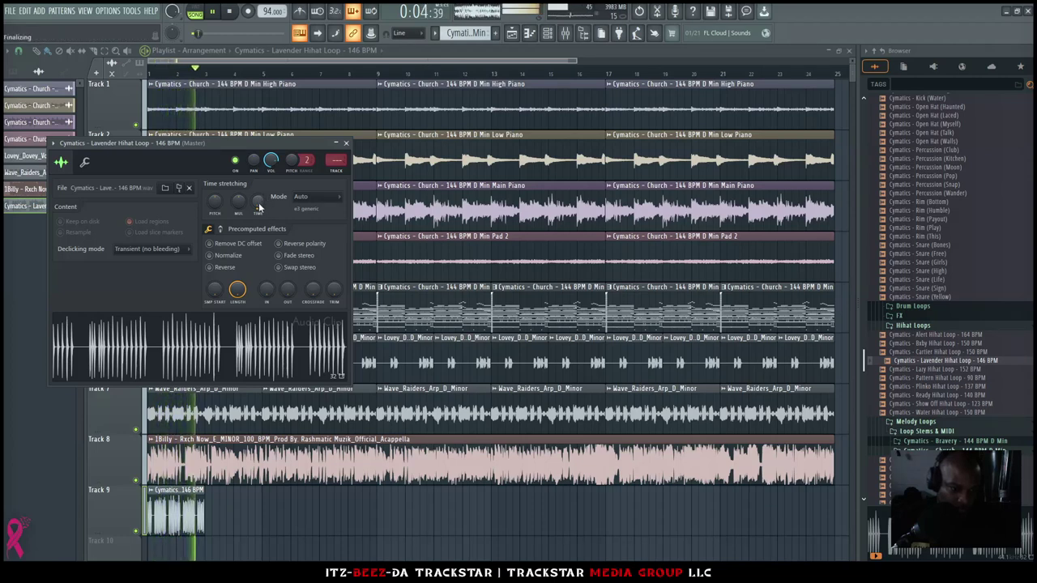
scroll(259, 203, "up", 4)
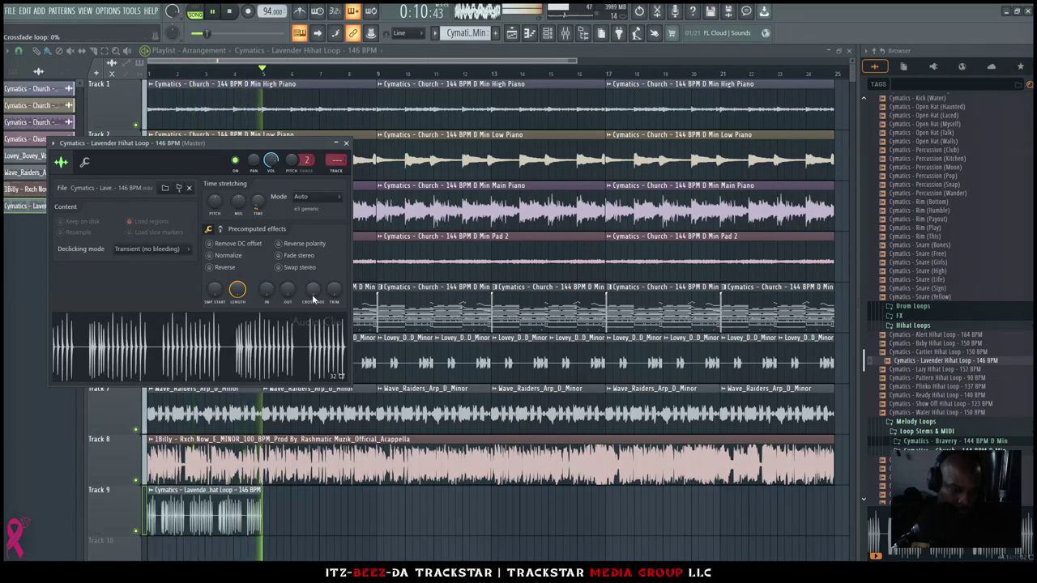
key("space")
Repeat the four-bar hihat loop along Track 9 up to bar 25
left_click_drag(273, 527, 721, 517)
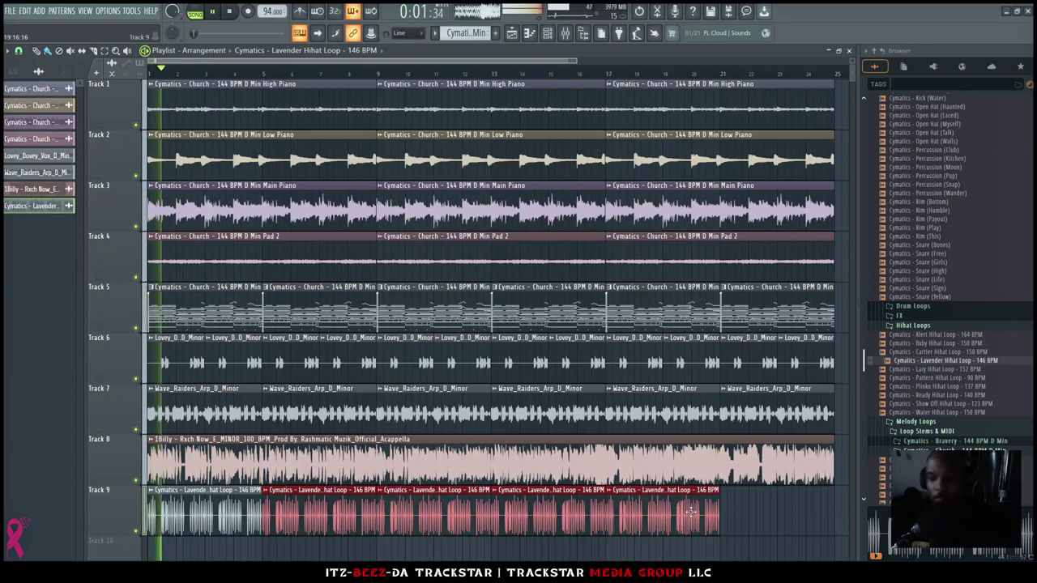
left_click(730, 512)
left_click_drag(760, 507, 753, 507)
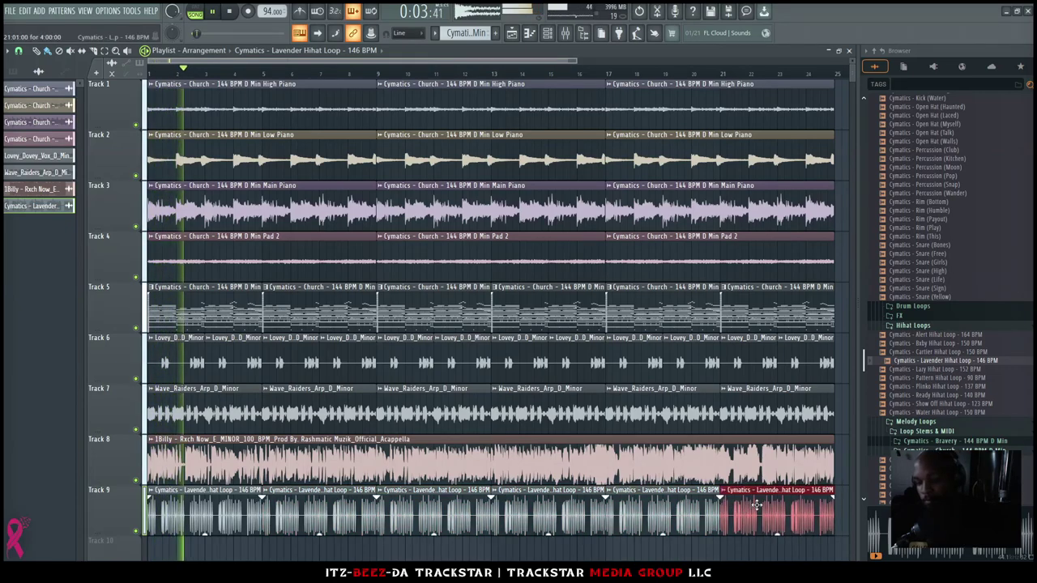
Mute the 1Billy acapella on Track 8 and bring up the channel rack during playback
left_click(547, 33)
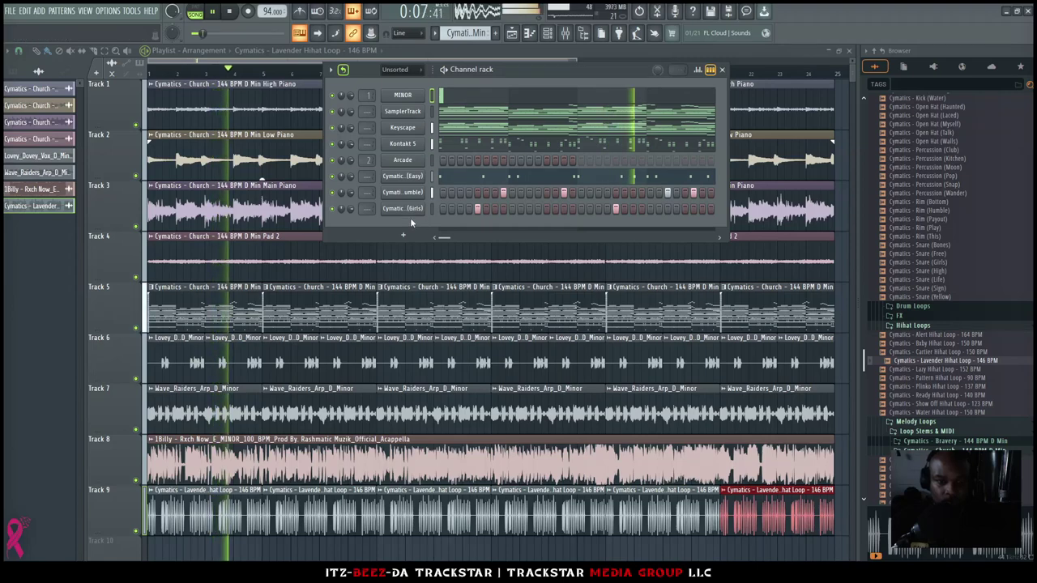
left_click(136, 480)
key("F6")
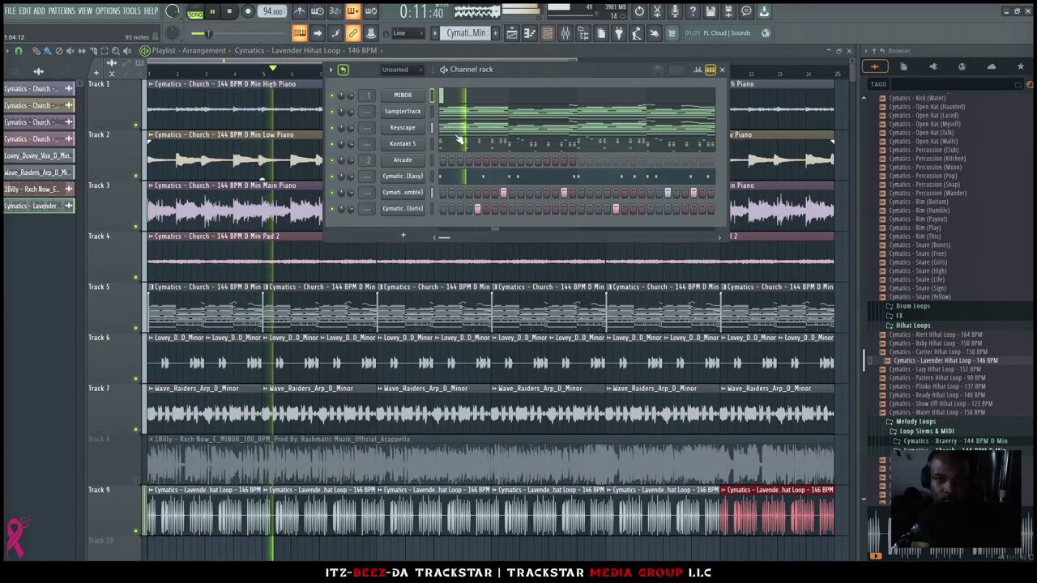
Browse the DOJA pack's Drum Kit folder and audition the Open Hat samples Haunted, Laced, Myself, Talk and Walls
left_click(392, 238)
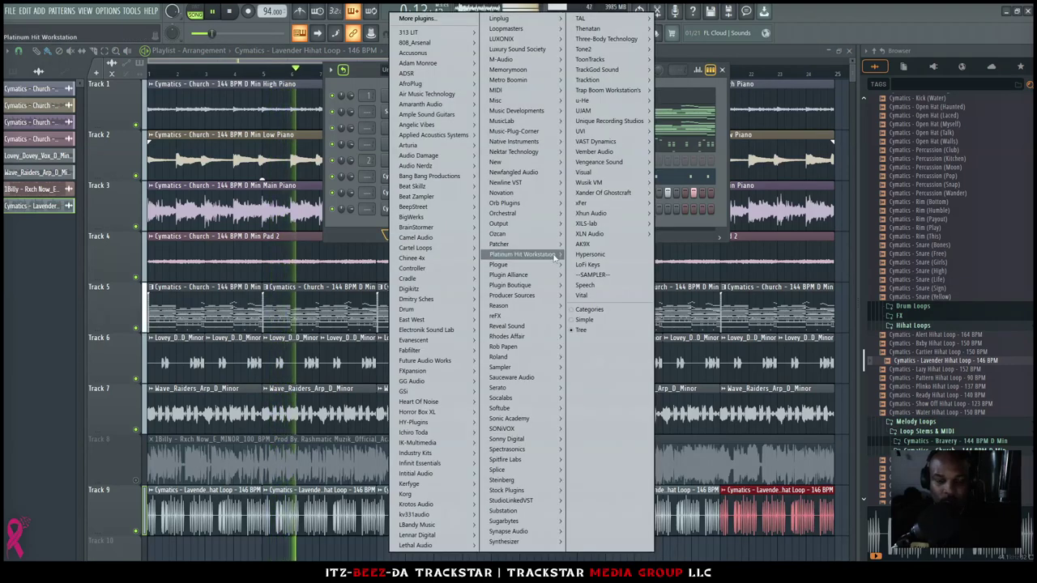
left_click(863, 271)
scroll(888, 280, "down", 10)
scroll(923, 243, "down", 1)
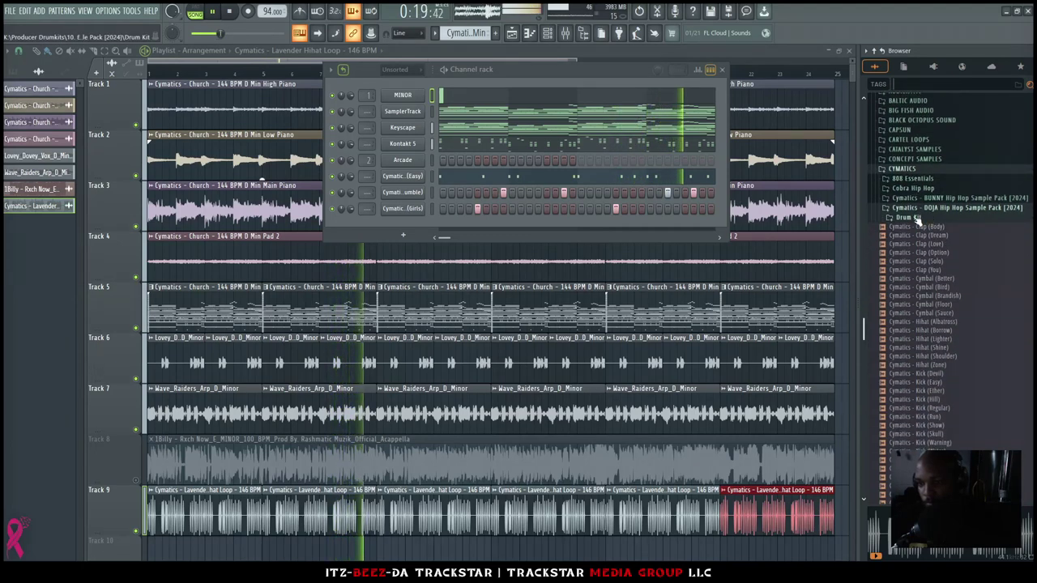
scroll(923, 268, "down", 9)
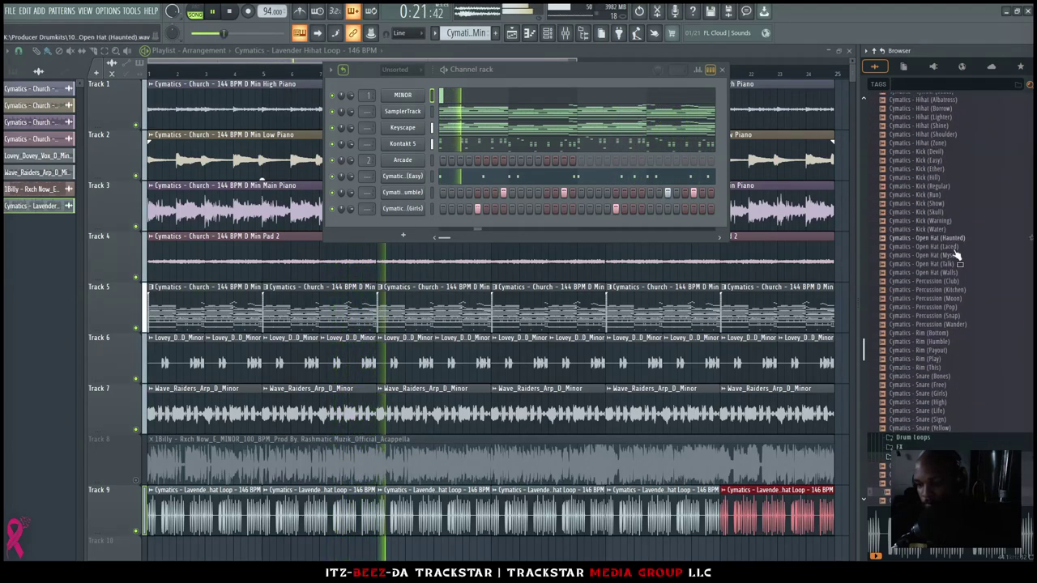
left_click(931, 270)
left_click(936, 263)
left_click(936, 253)
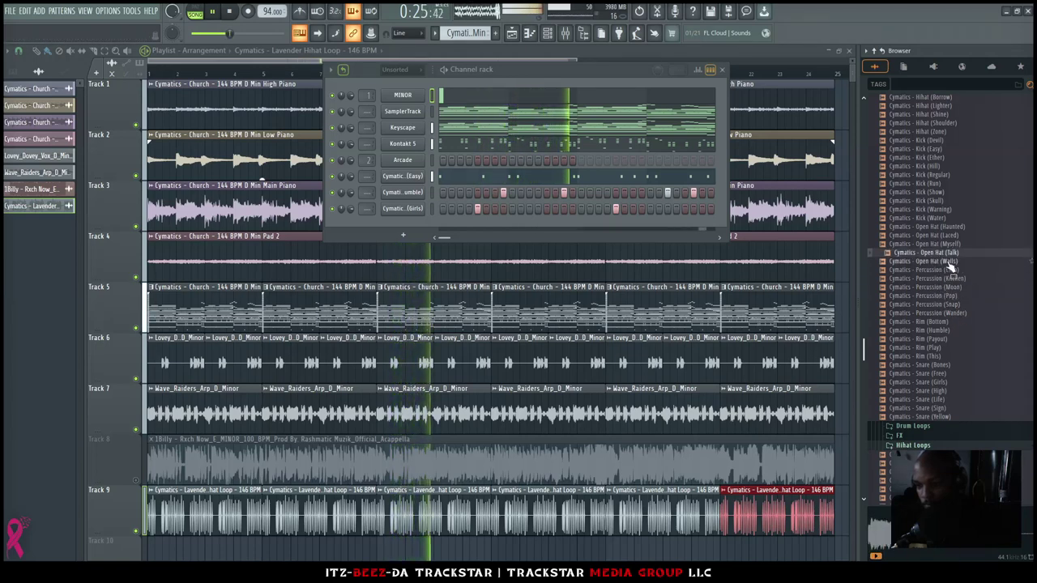
left_click(938, 237)
left_click(940, 228)
left_click(940, 220)
left_click(944, 245)
left_click(943, 254)
left_click(943, 272)
left_click(944, 262)
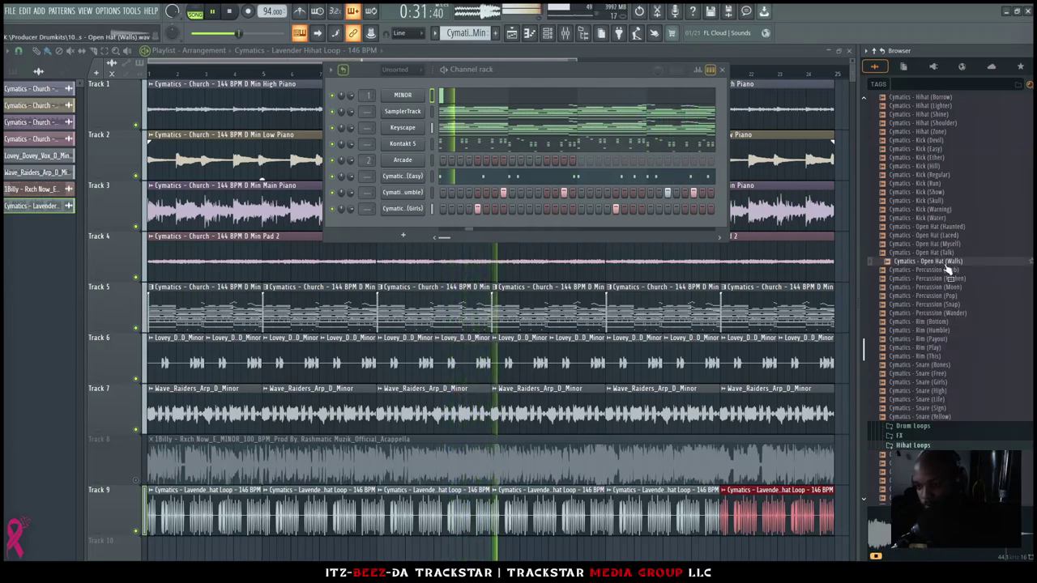
Load Cymatics - Open Hat (Walls) as a new channel and place a single hit on step 17 of the pattern
right_click(937, 264)
left_click(938, 279)
key("space")
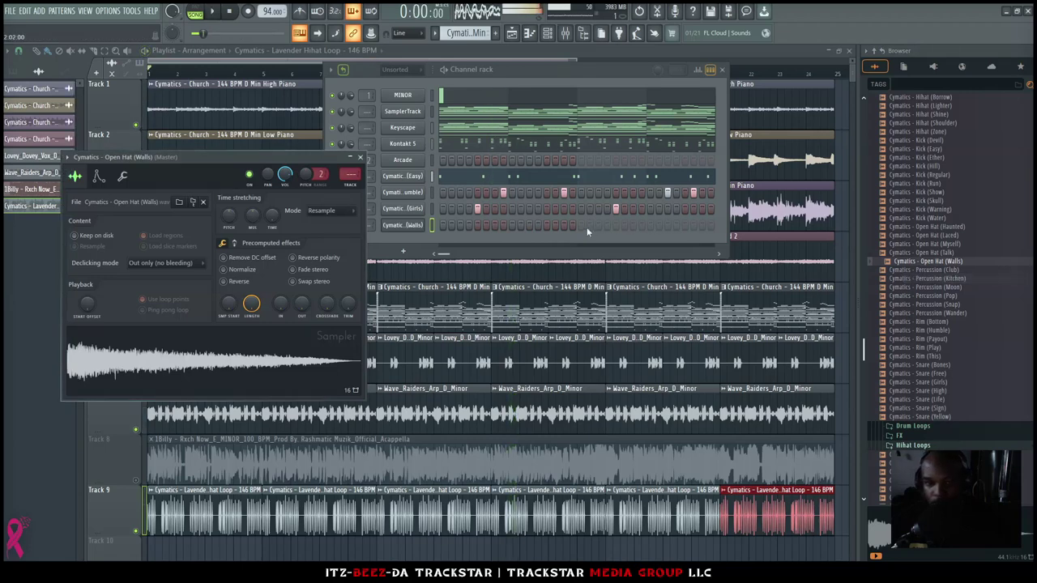
left_click(536, 224)
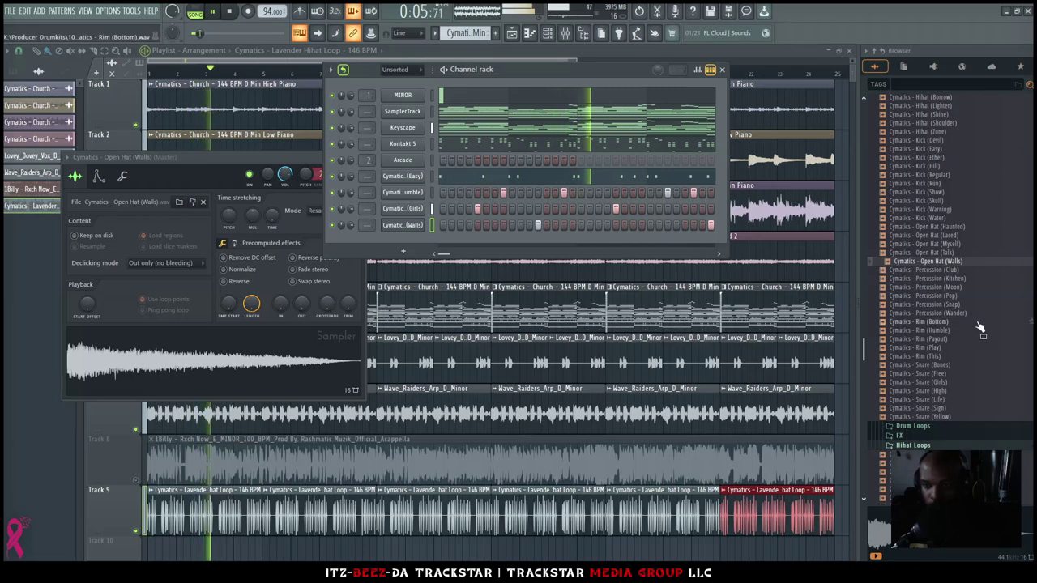
scroll(949, 408, "down", 6)
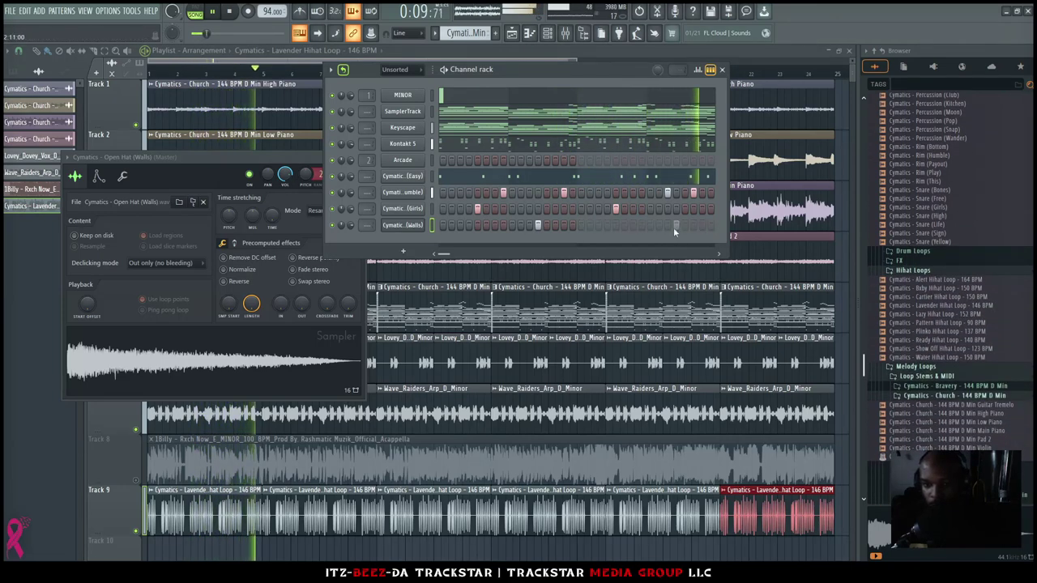
left_click(581, 225)
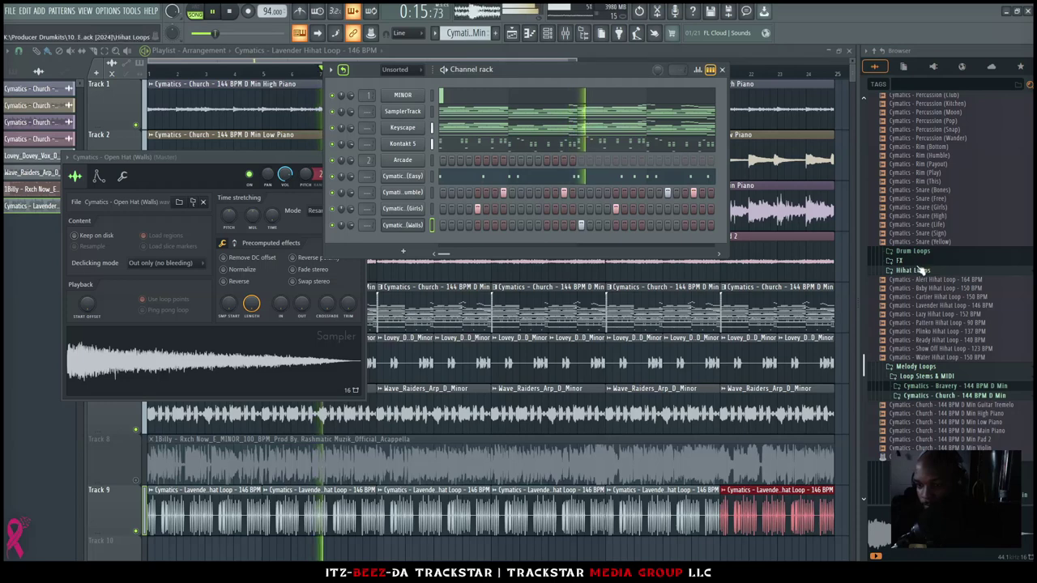
Open the 808 Essentials folder, stop playback and audition 808 samples in the C, C#, D and D# keys
scroll(939, 324, "up", 12)
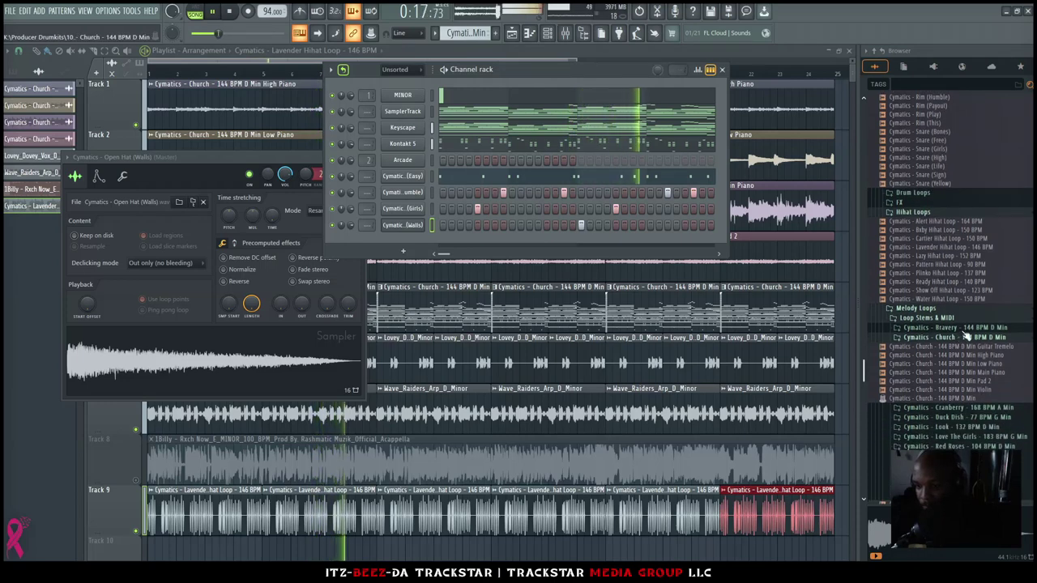
left_click(913, 176)
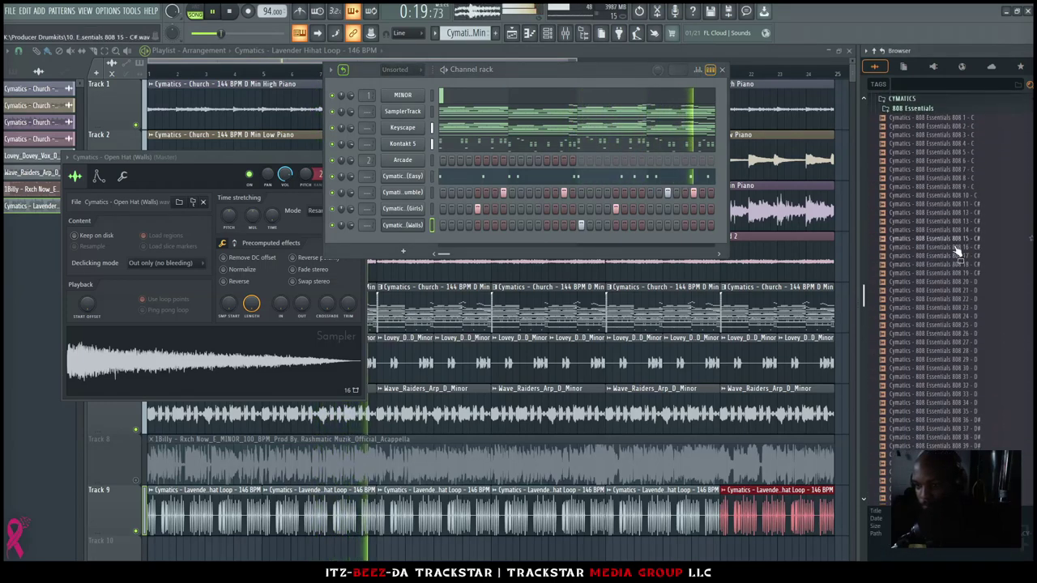
key("space")
left_click(956, 168)
left_click(960, 160)
left_click(963, 151)
left_click(956, 177)
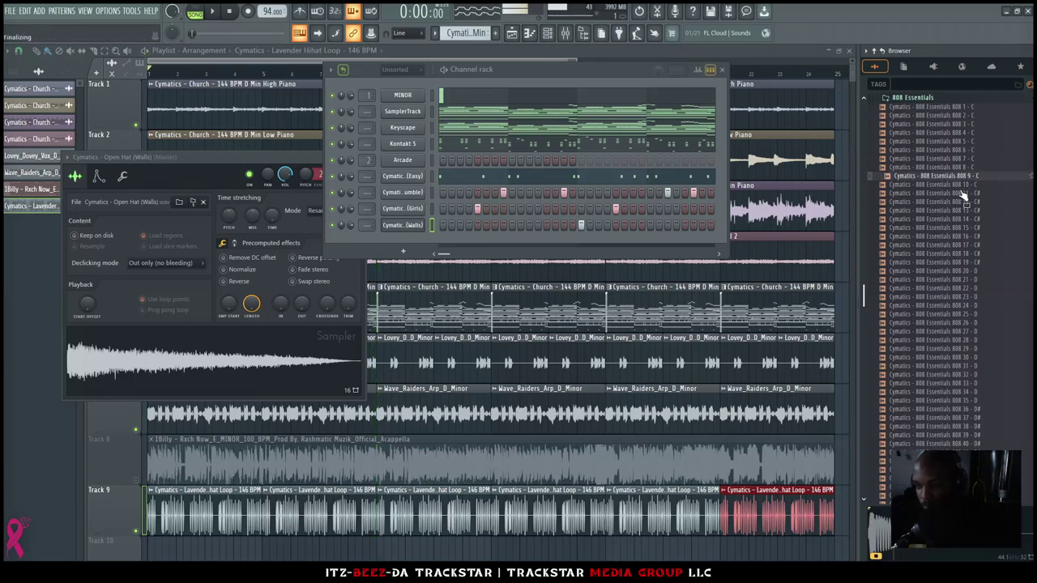
left_click(959, 187)
left_click(959, 221)
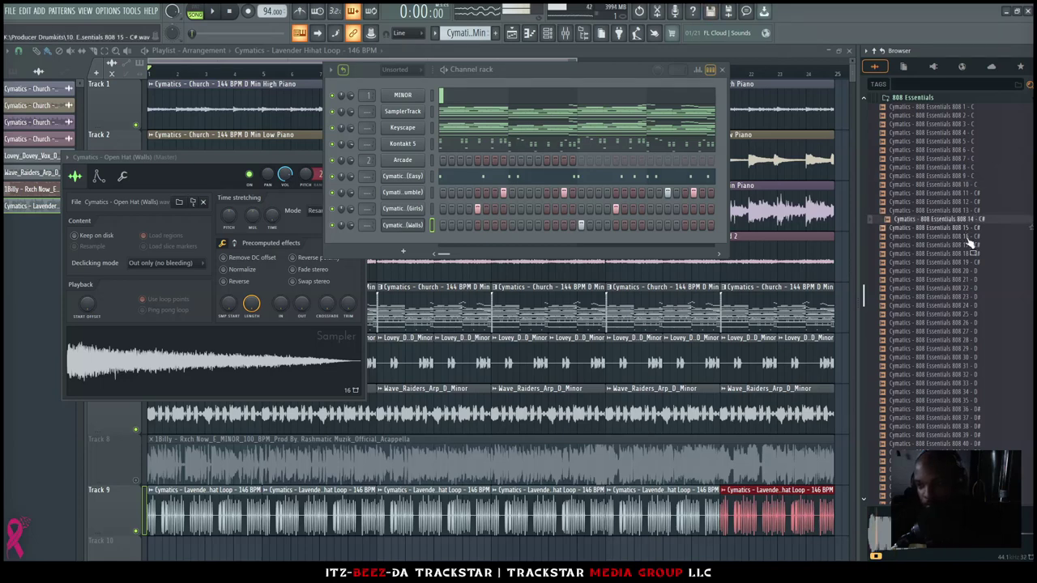
left_click(967, 256)
left_click(953, 212)
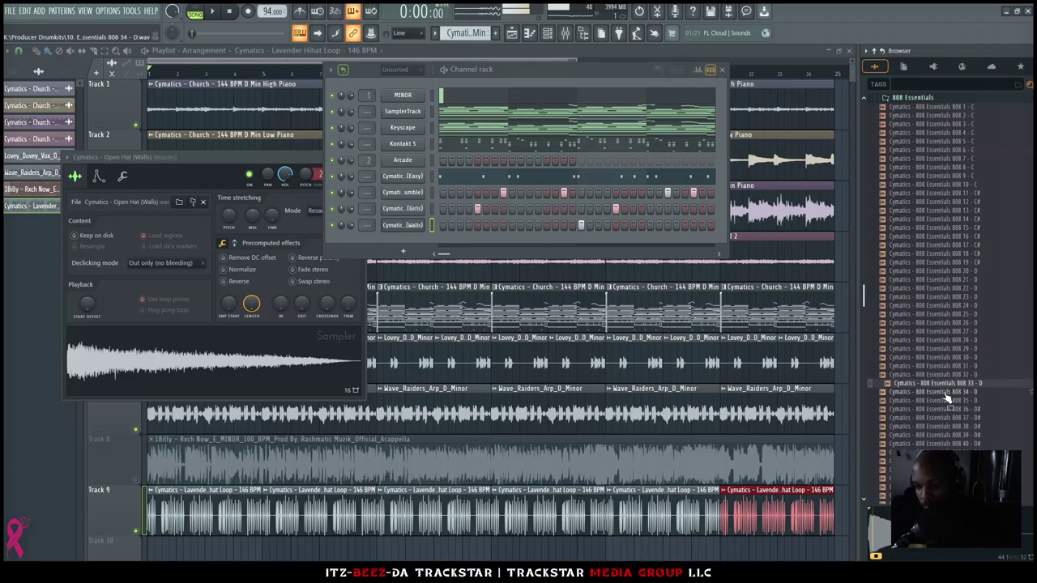
left_click(944, 422)
left_click(945, 444)
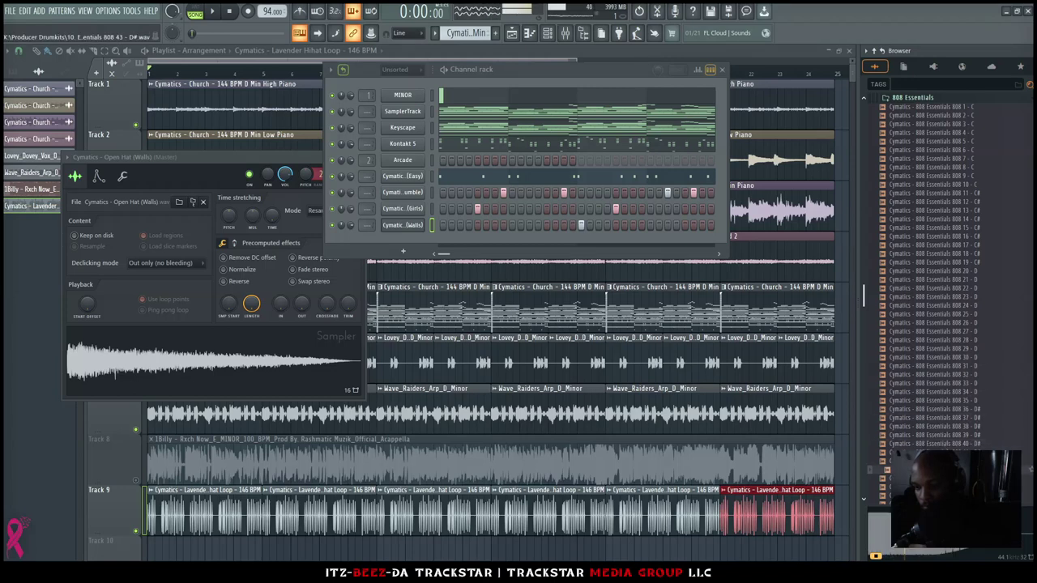
Compare more C and C# 808 samples and load Cymatics - 808 Essentials 808 20 - D as a new channel
left_click(952, 133)
left_click(945, 107)
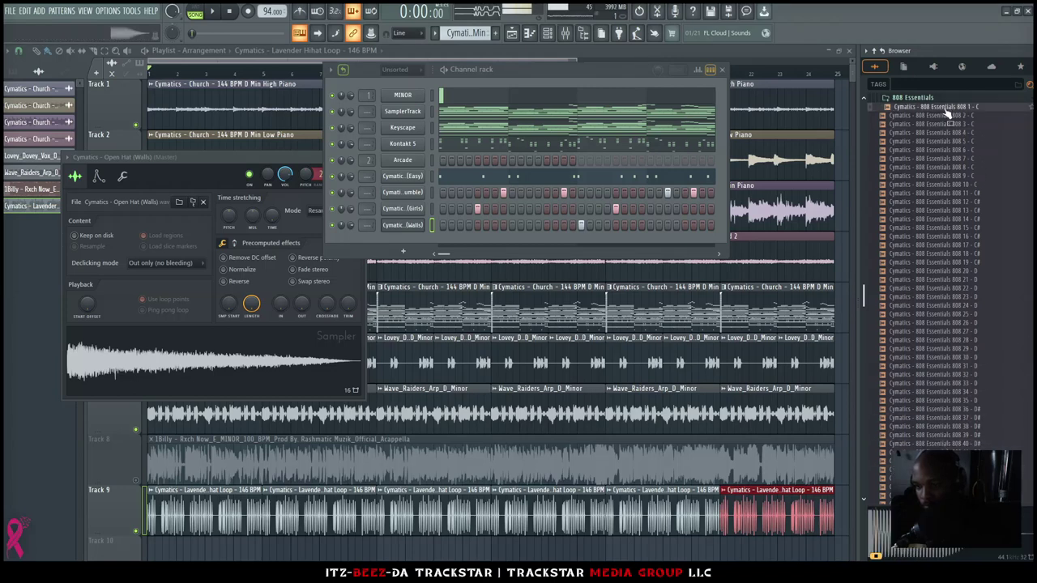
left_click(955, 124)
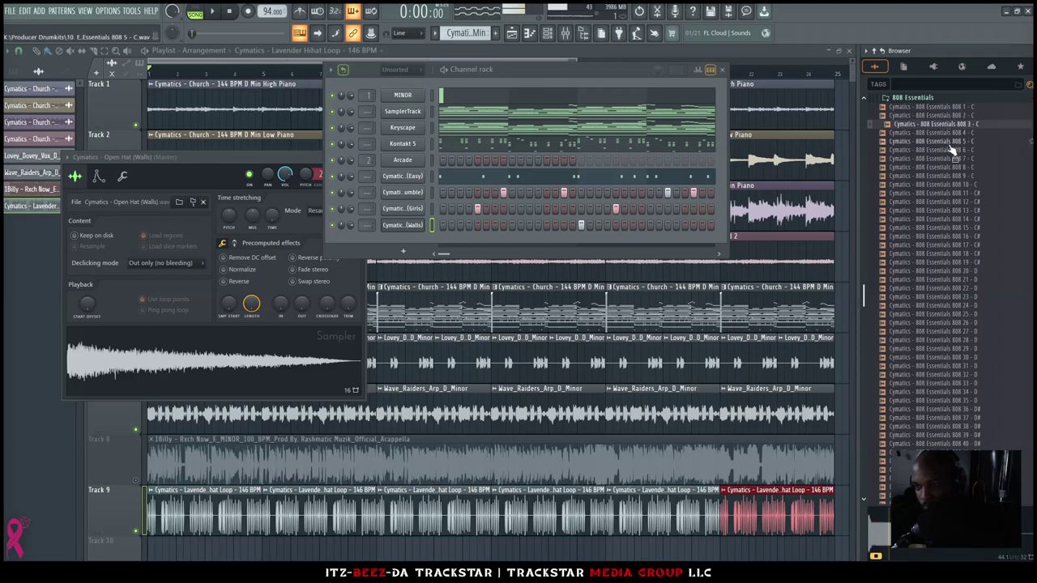
left_click(953, 150)
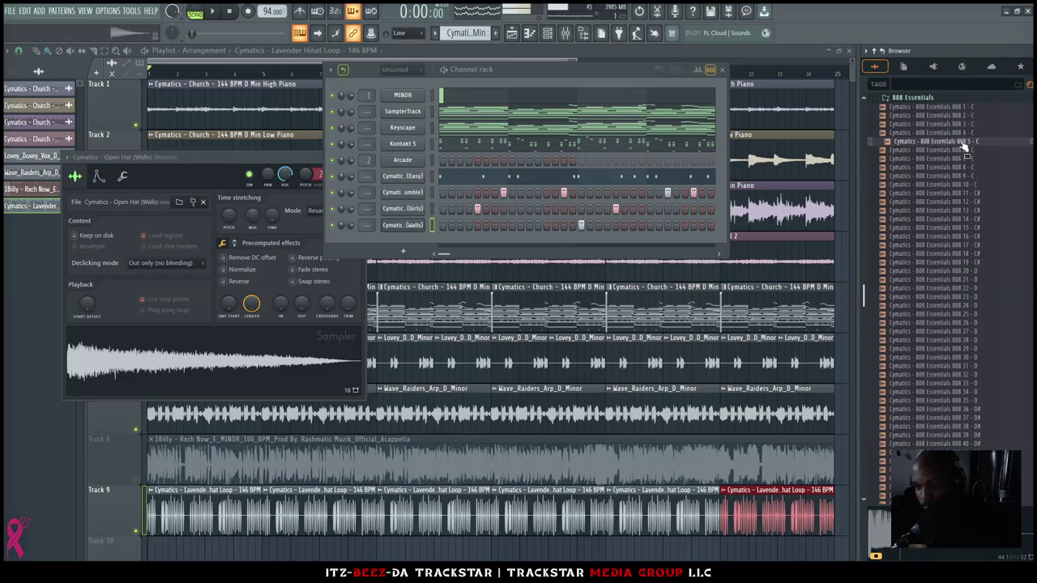
left_click(955, 176)
left_click(952, 184)
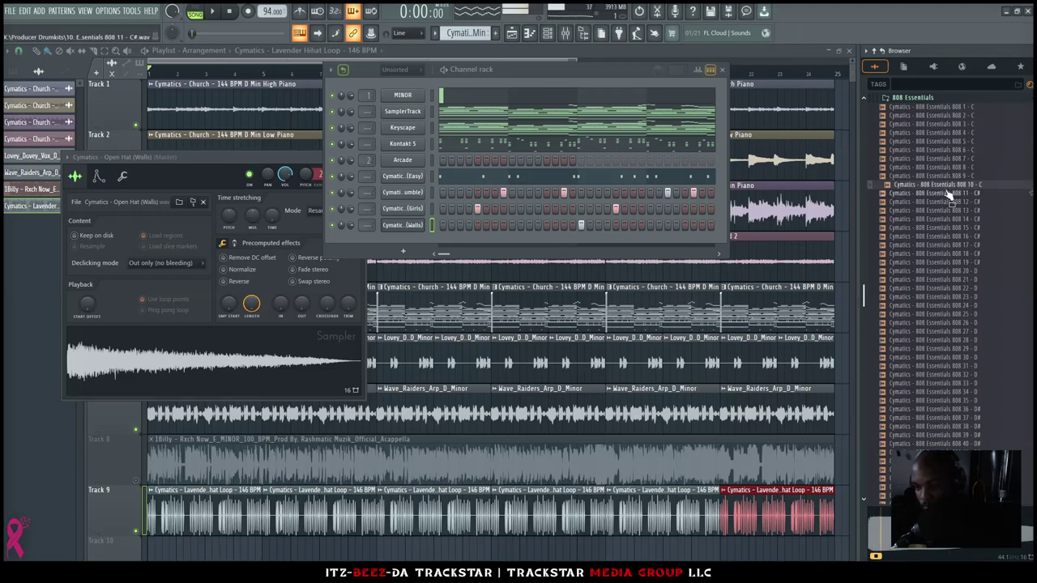
left_click(938, 202)
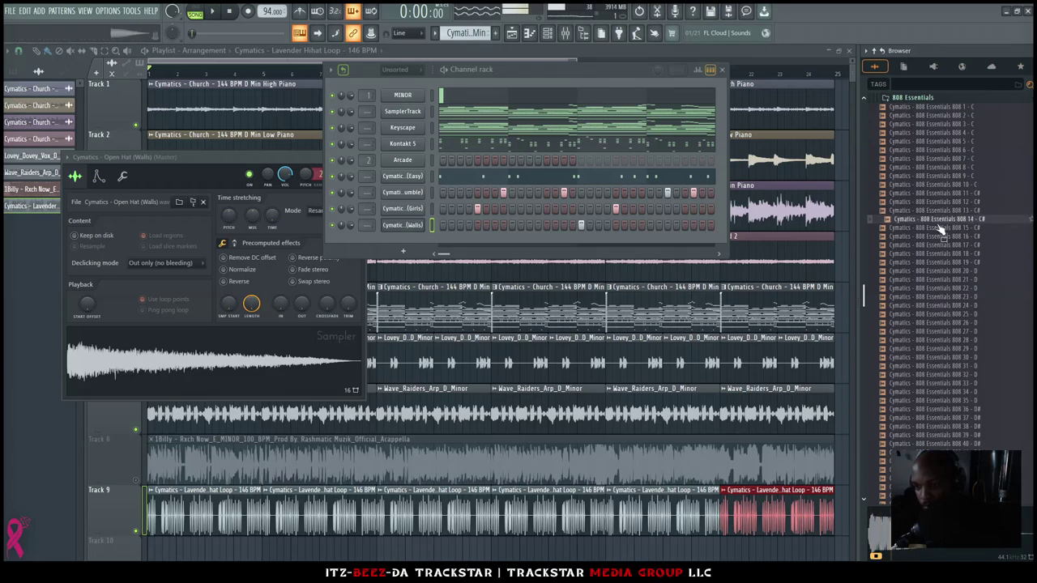
left_click(938, 227)
left_click(935, 236)
left_click(936, 253)
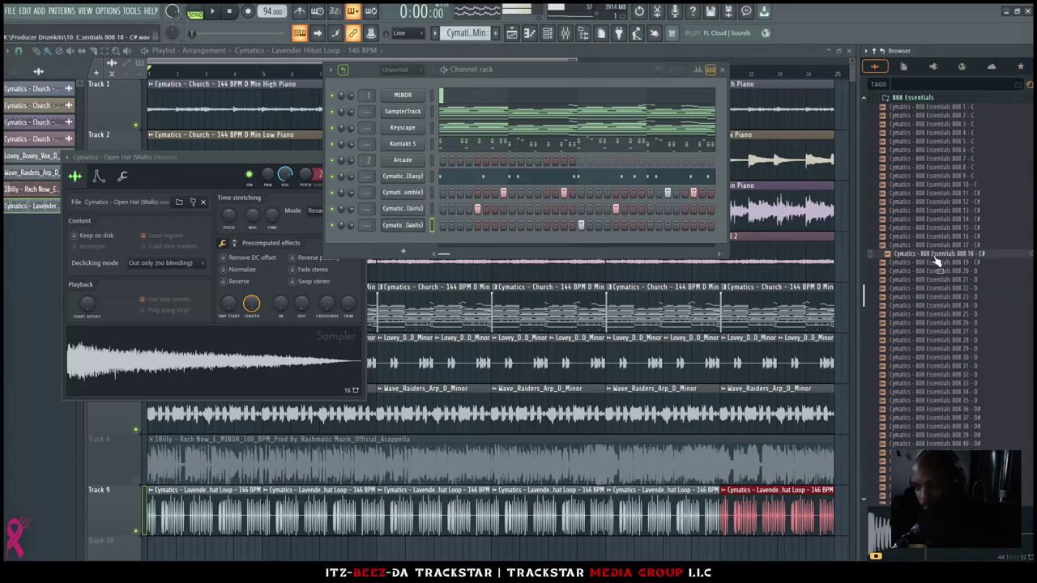
left_click(936, 270)
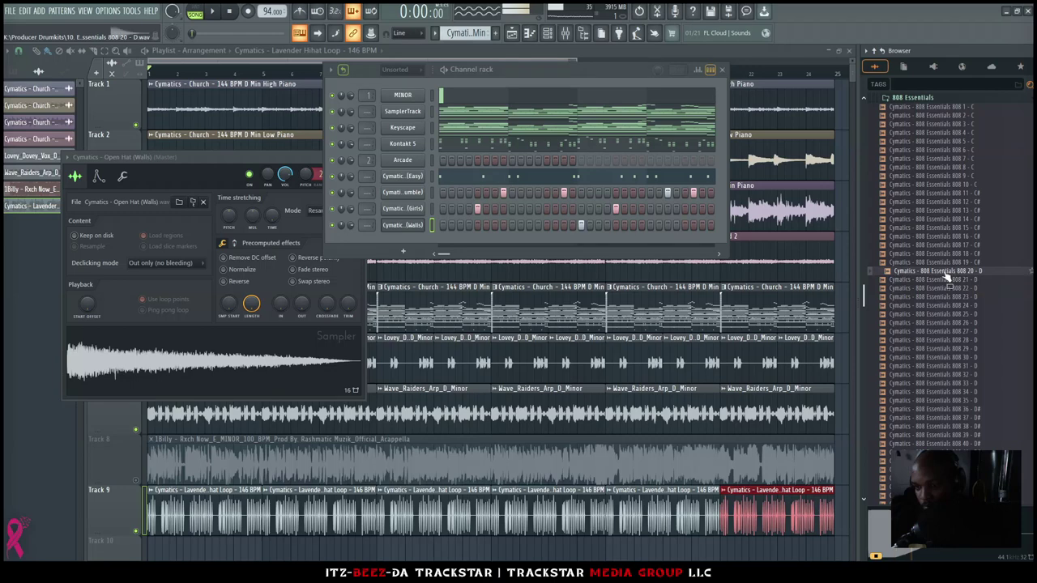
right_click(946, 277)
left_click(931, 282)
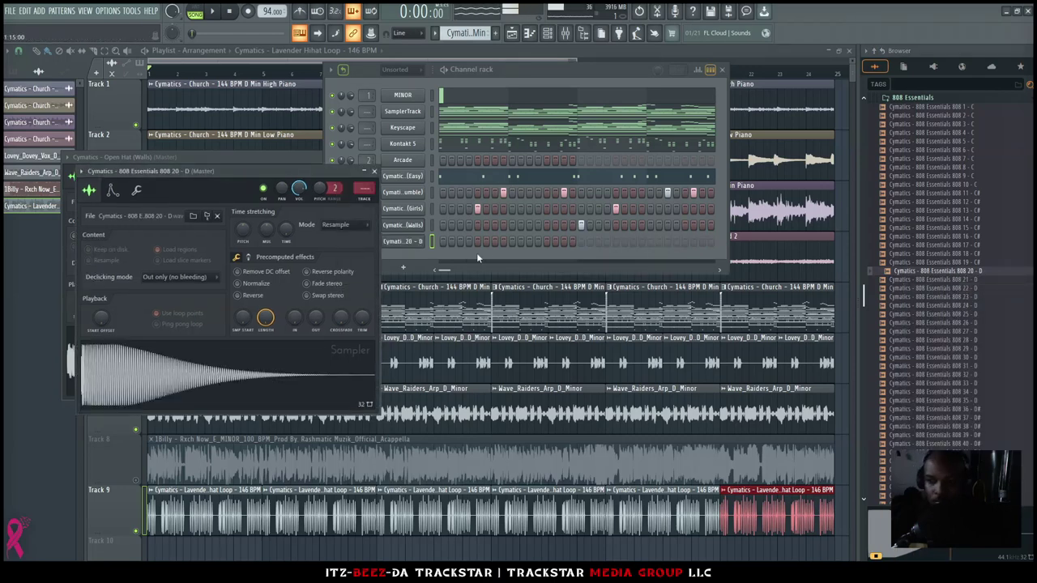
Set the 808 channel's root note to D5 and open its piano roll
left_click(112, 190)
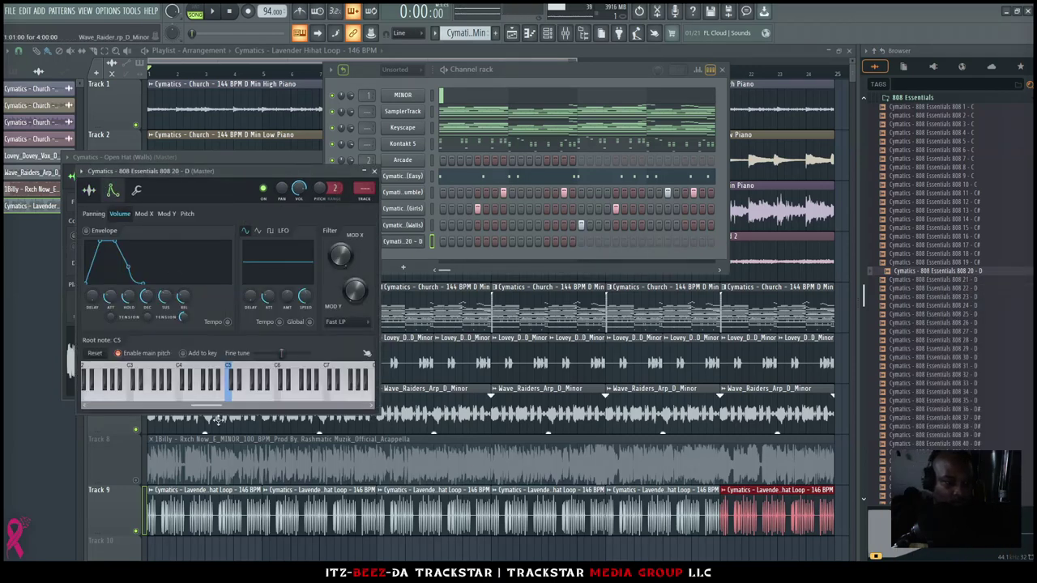
right_click(429, 240)
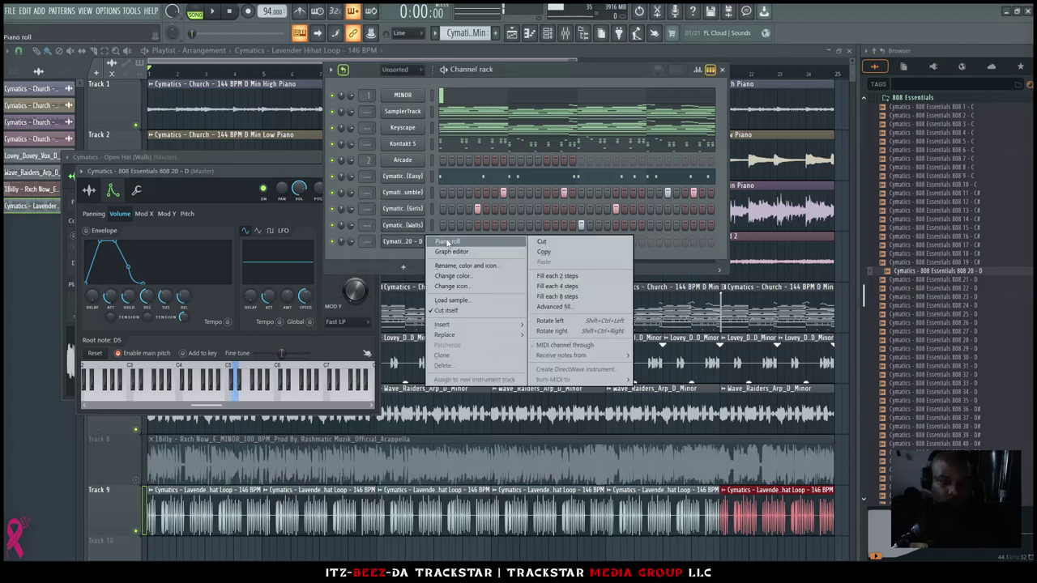
left_click(453, 241)
scroll(38, 354, "down", 8)
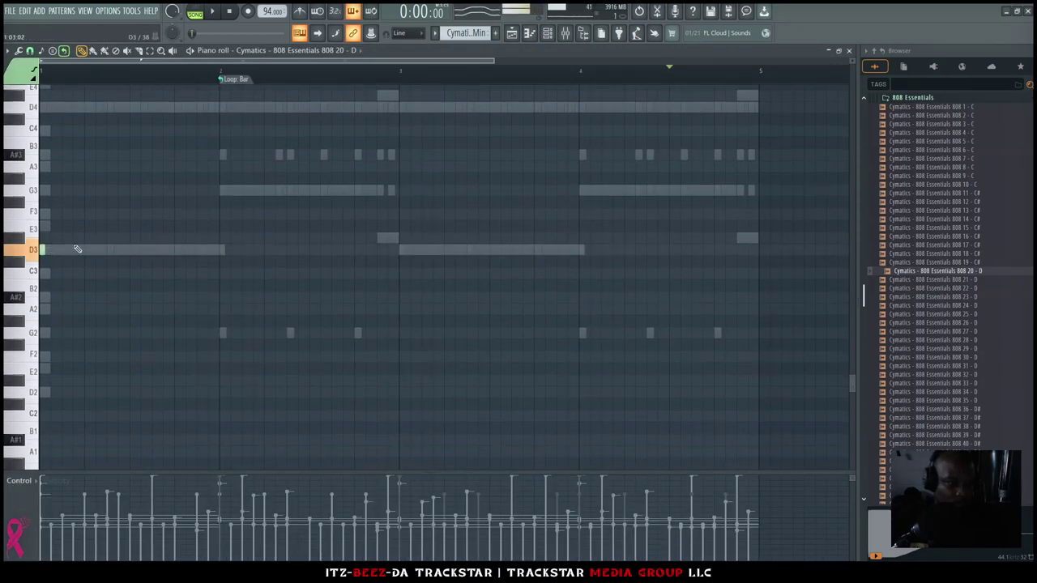
Copy the Kick (Easy) pattern into the 808's piano roll and move all of its notes to D5
left_click(548, 32)
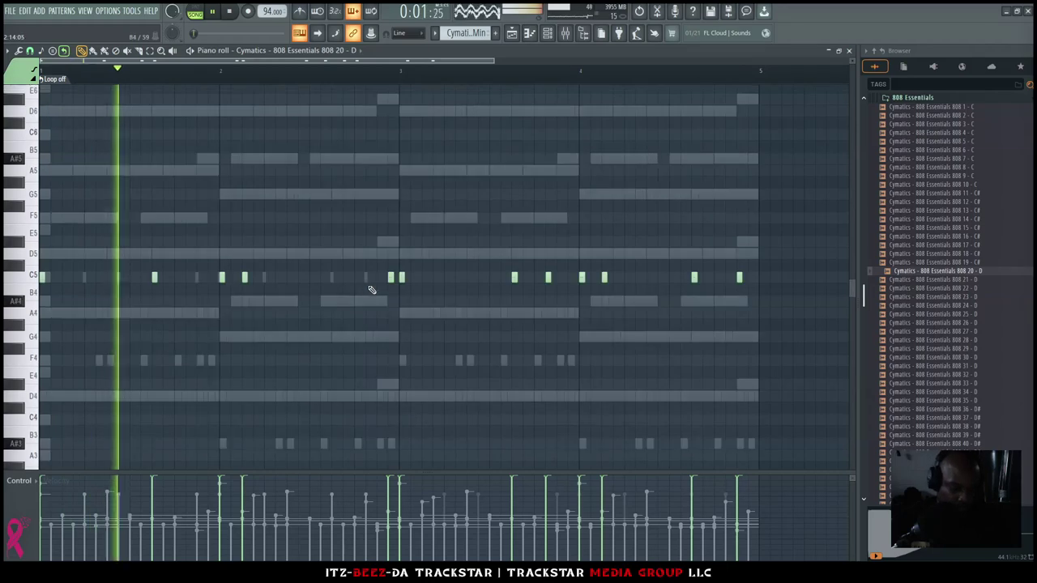
key("space")
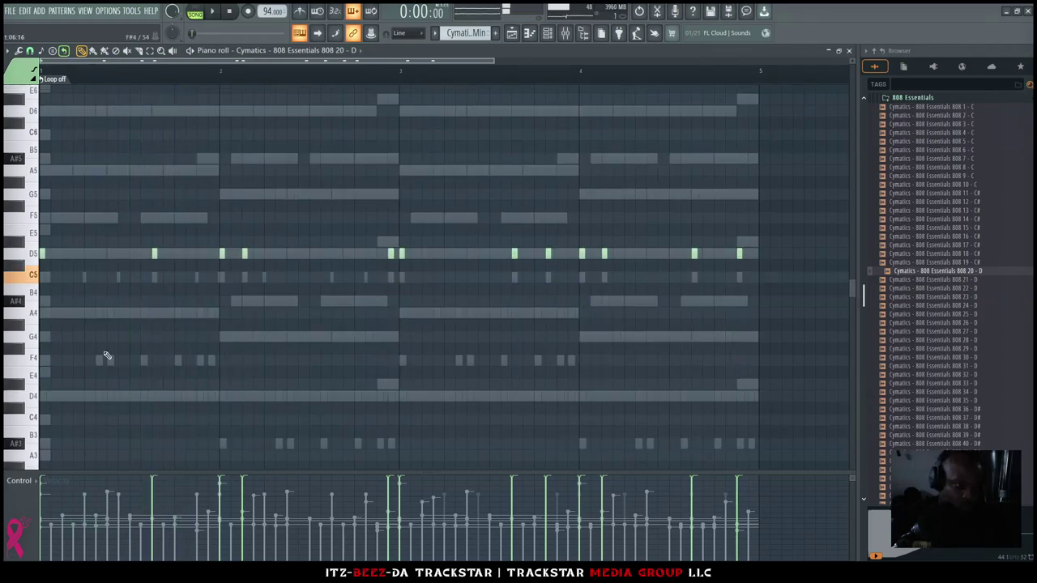
key("space")
scroll(104, 360, "up", 1)
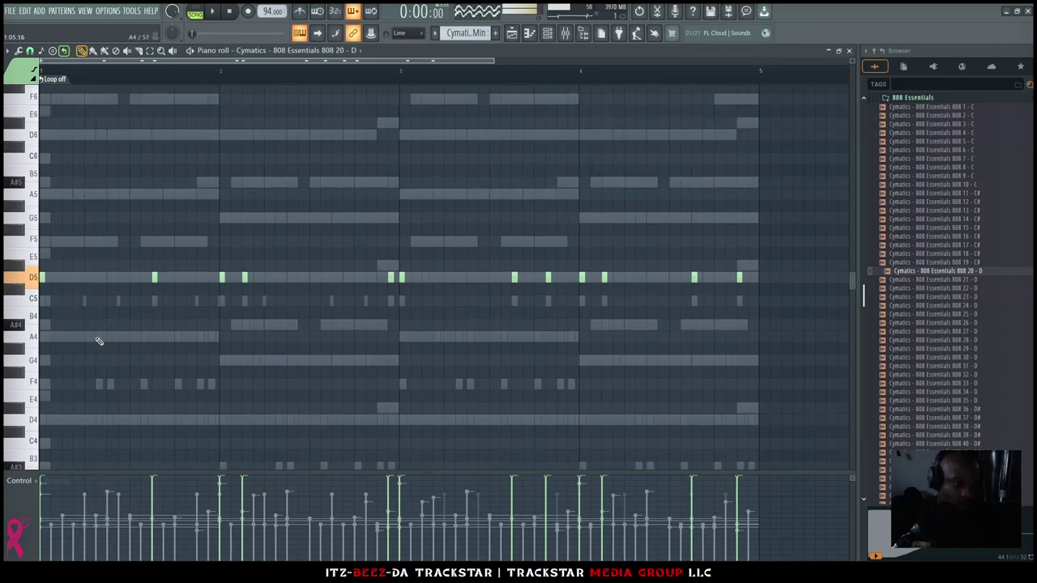
Add a D5 note on the seventh step of bar 1 in the 808 line and play it back
key("space")
left_click(107, 278)
key("space")
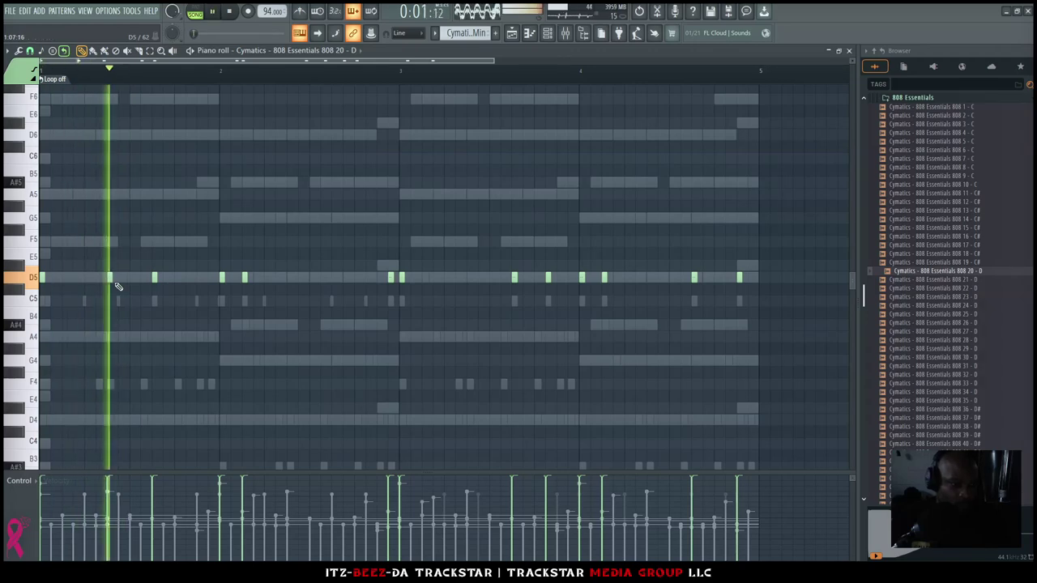
key("space")
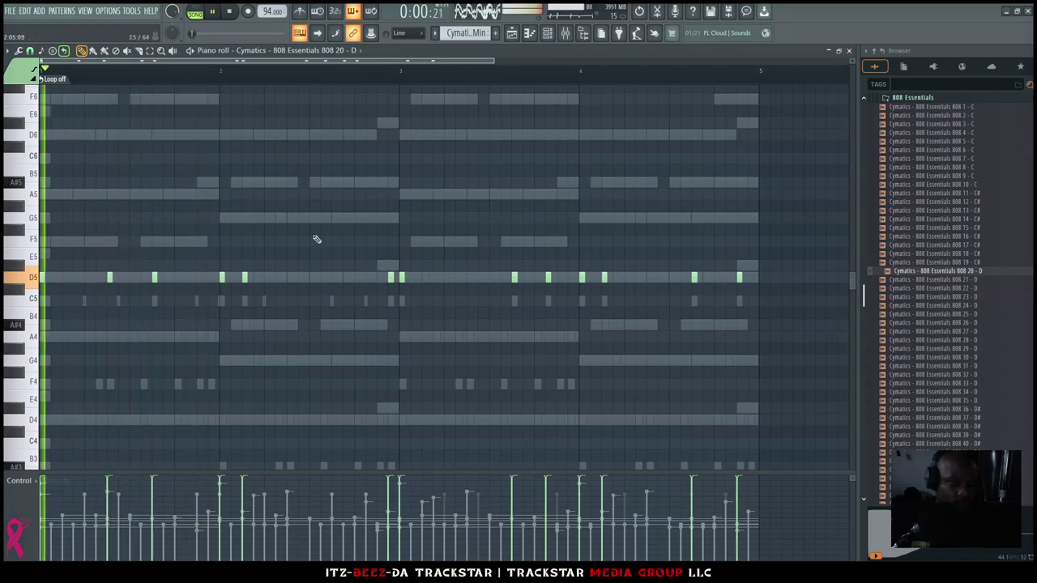
Bring up the playlist and open the Lovey_Dovey_Vox_D_Minor clip's settings, undoing the accidental clip deletion on Track 6
key("F5")
key("F6")
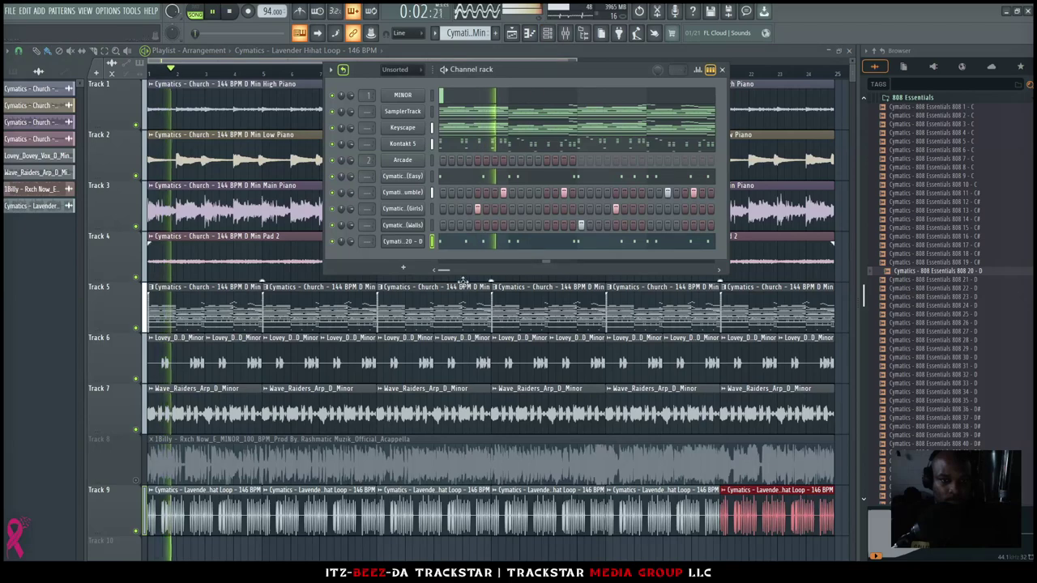
right_click(217, 364)
key("ctrl+z")
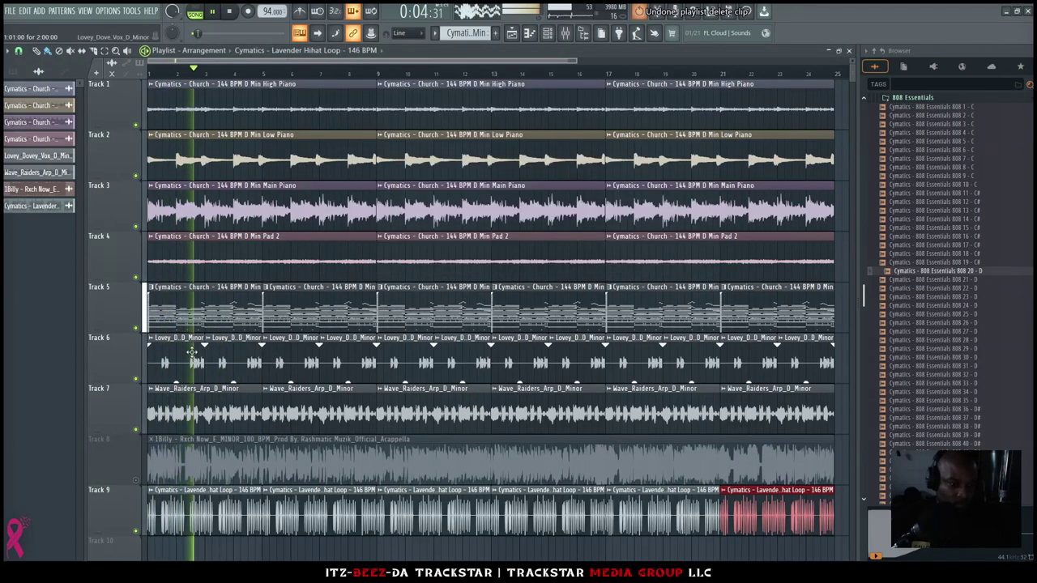
double_click(198, 354)
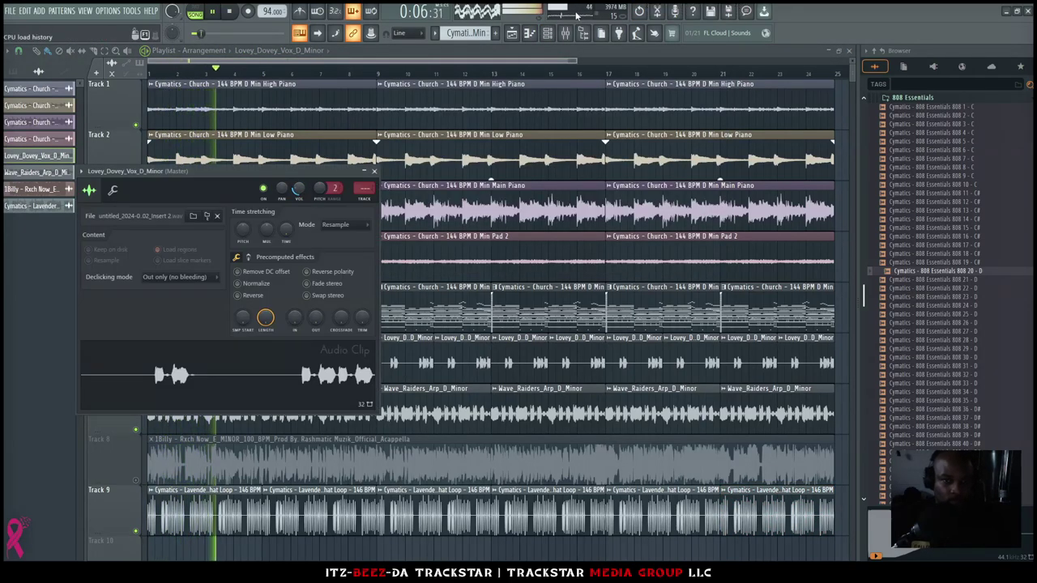
Review the layers in the channel rack by listening to Kontakt 5 alone, viewing the Audio group and returning to Unsorted
left_click(548, 34)
scroll(414, 74, "down", 1)
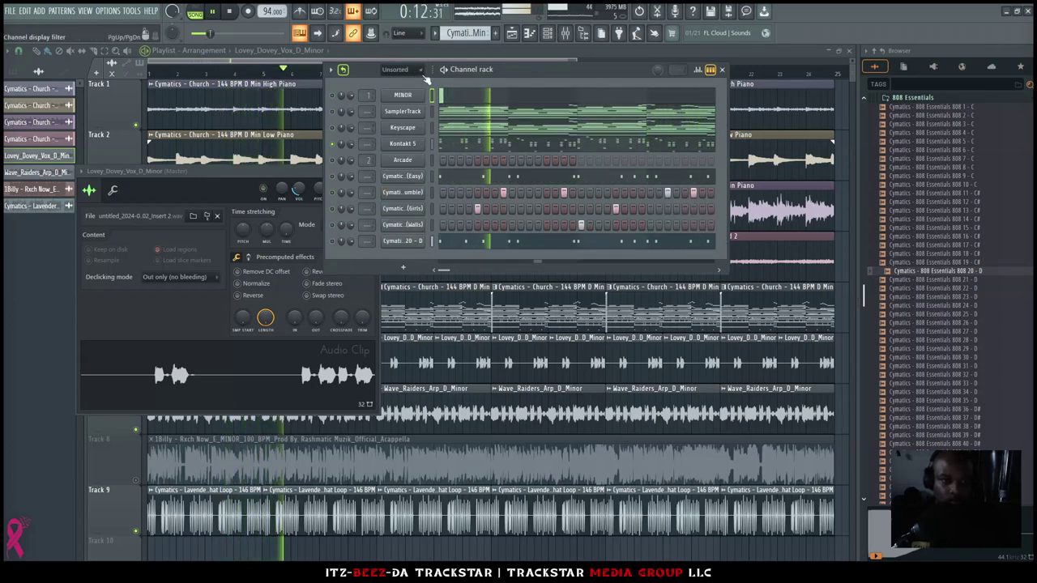
scroll(424, 76, "up", 1)
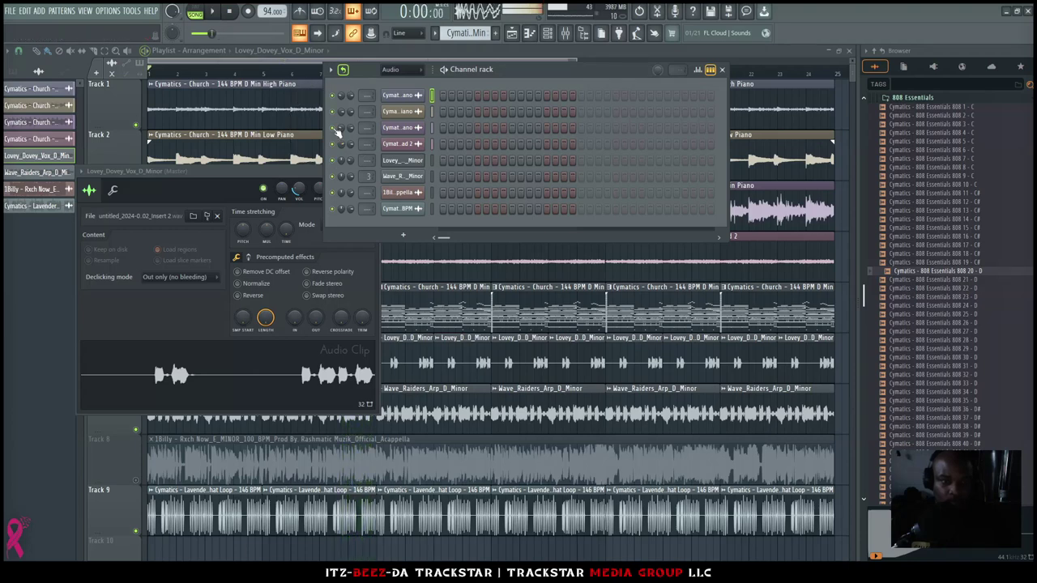
left_click(413, 71)
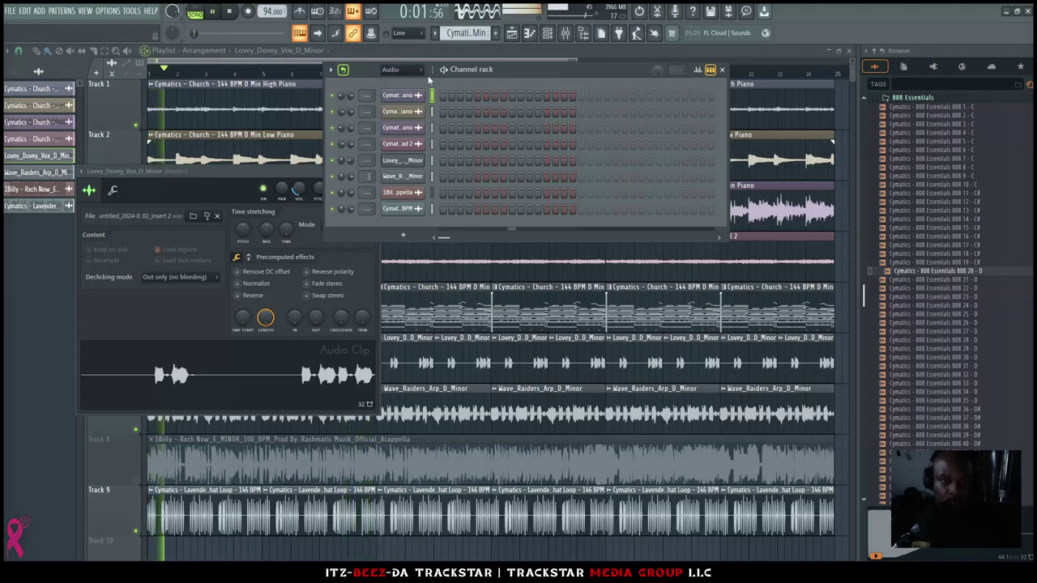
left_click(395, 105)
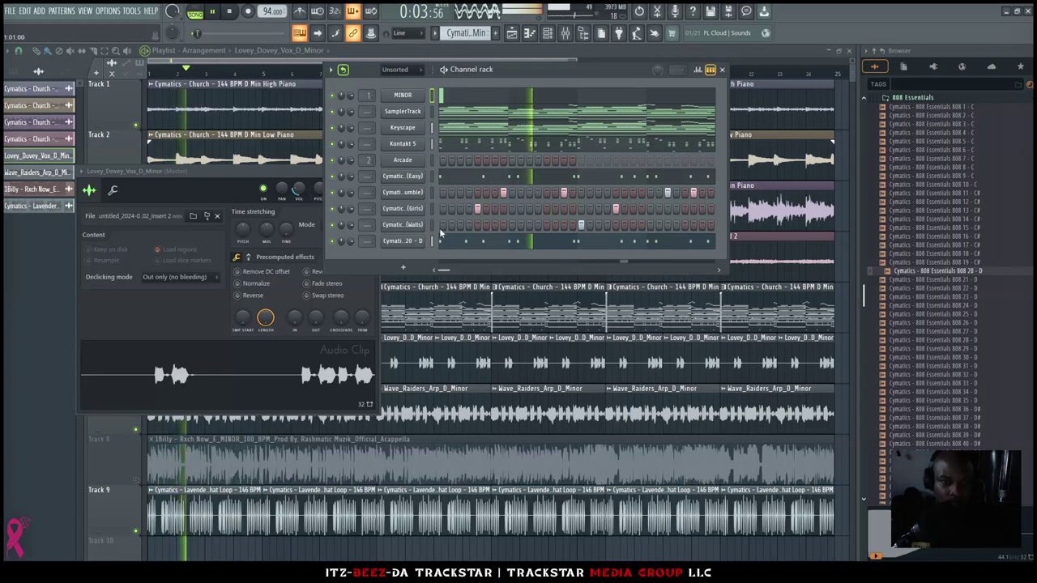
Stop playback, cut the notes from the 808 20 - D channel and add a Serum_x64 channel
key("space")
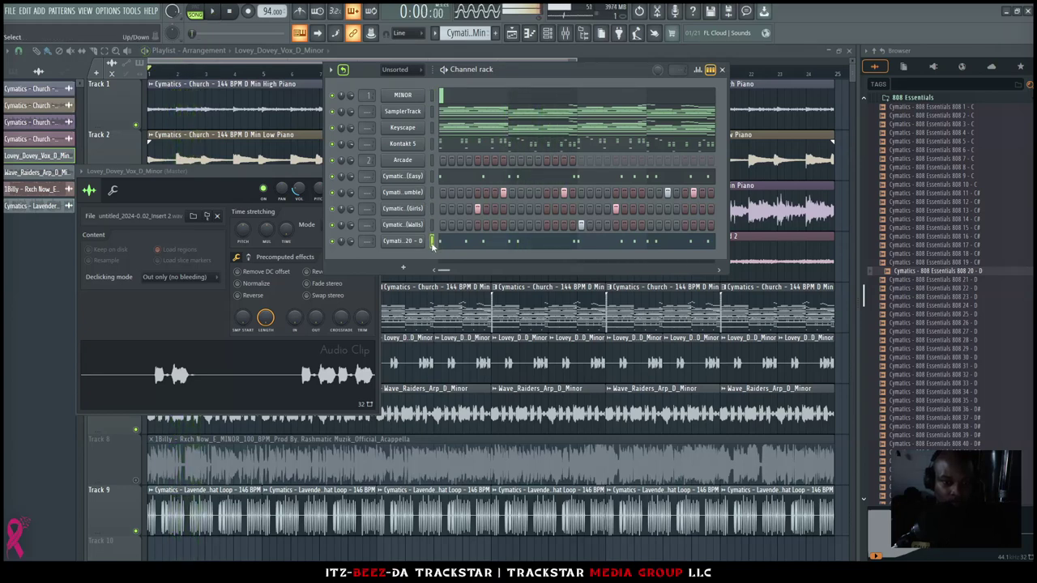
key("ctrl+x")
left_click(407, 269)
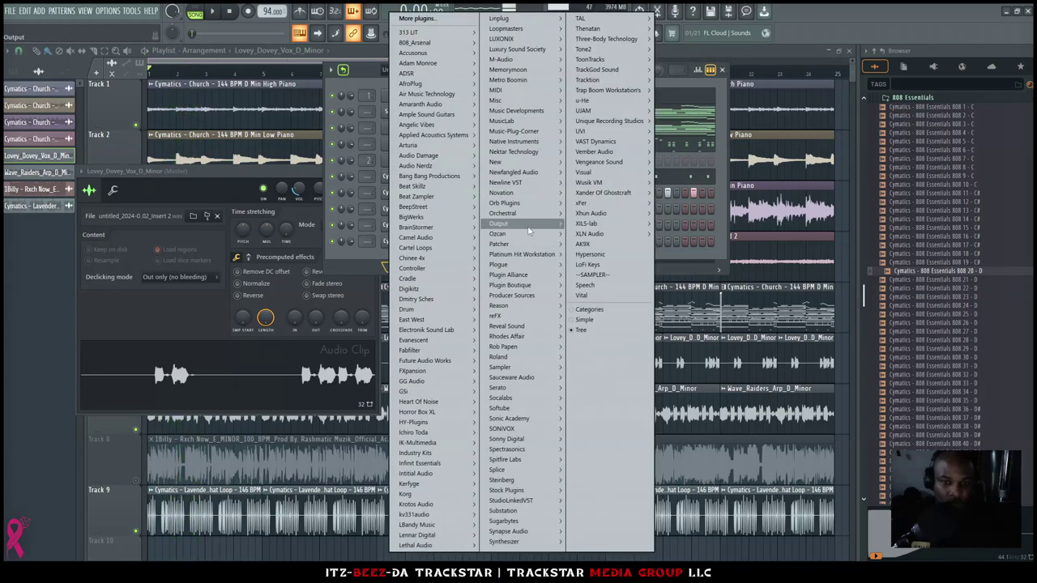
left_click(679, 202)
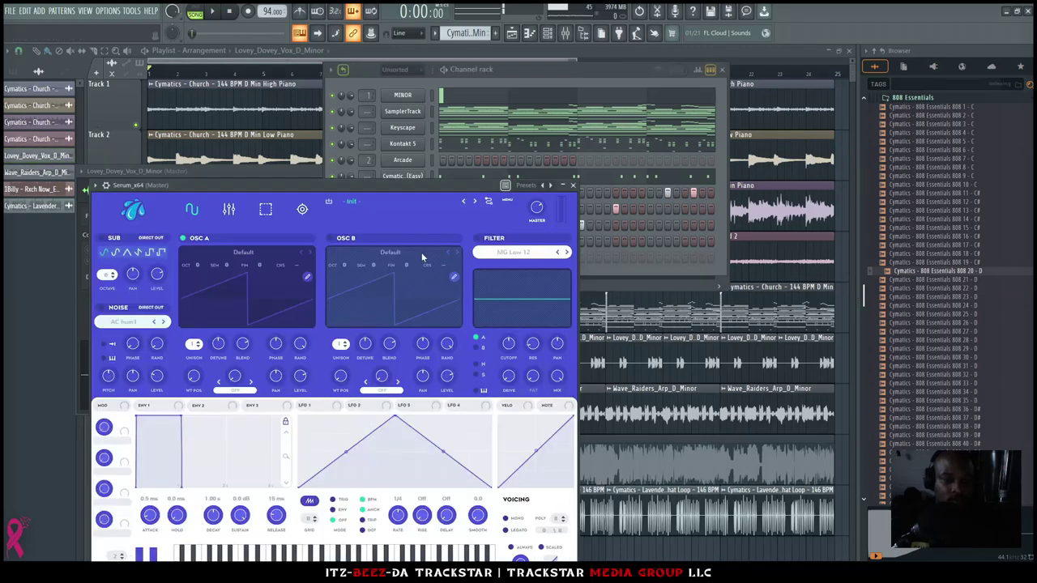
Load a Serum preset that uses the Basic Shapes wavetable in oscillator A
left_click(385, 202)
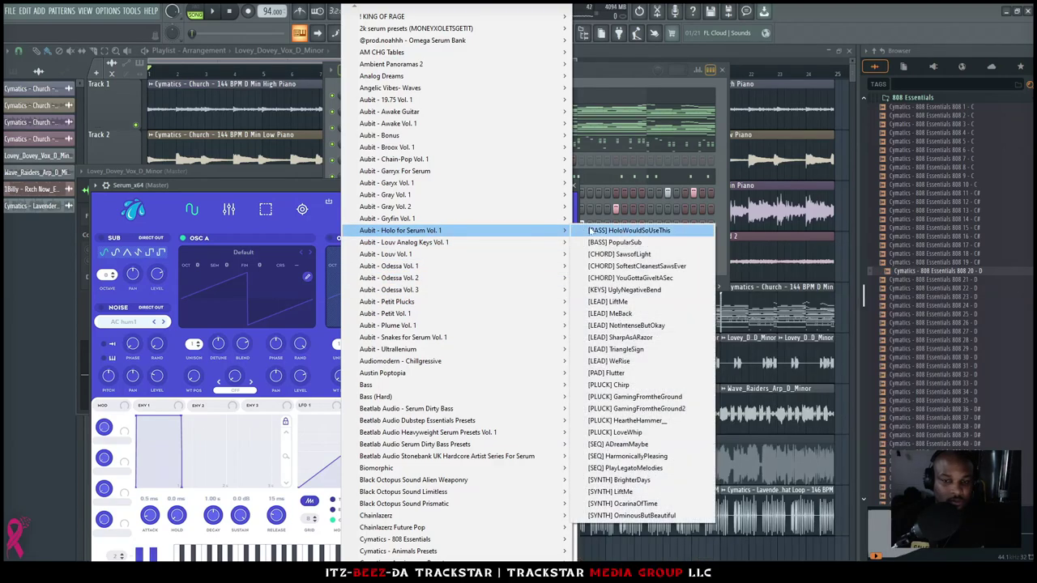
left_click(631, 284)
left_click(632, 285)
In the Serum channel's piano roll, draw one-bar notes alternating D3 and G3 across bars 1 to 4
right_click(406, 259)
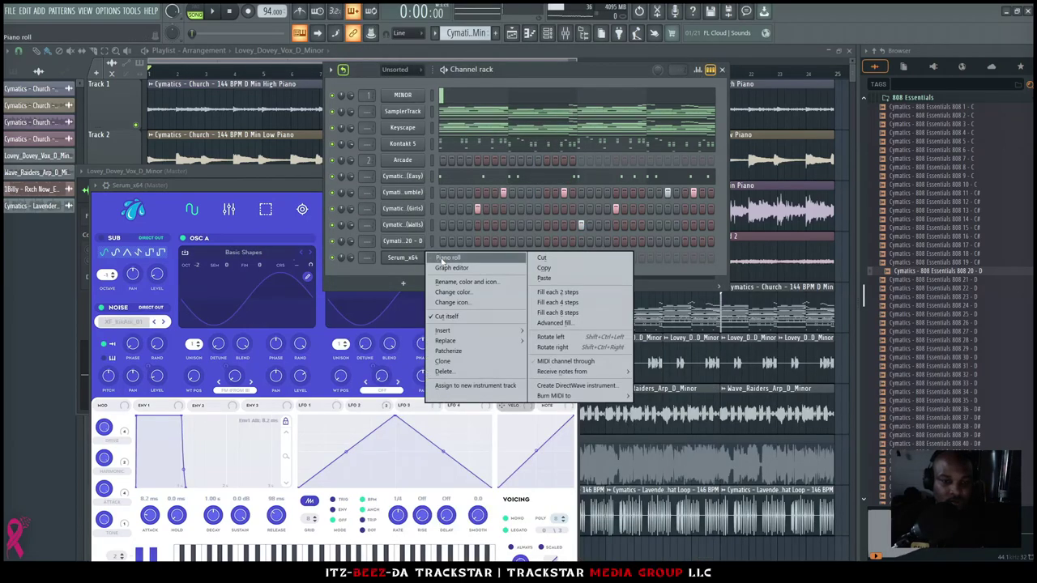
left_click(447, 258)
scroll(139, 333, "down", 1)
scroll(139, 333, "down", 6)
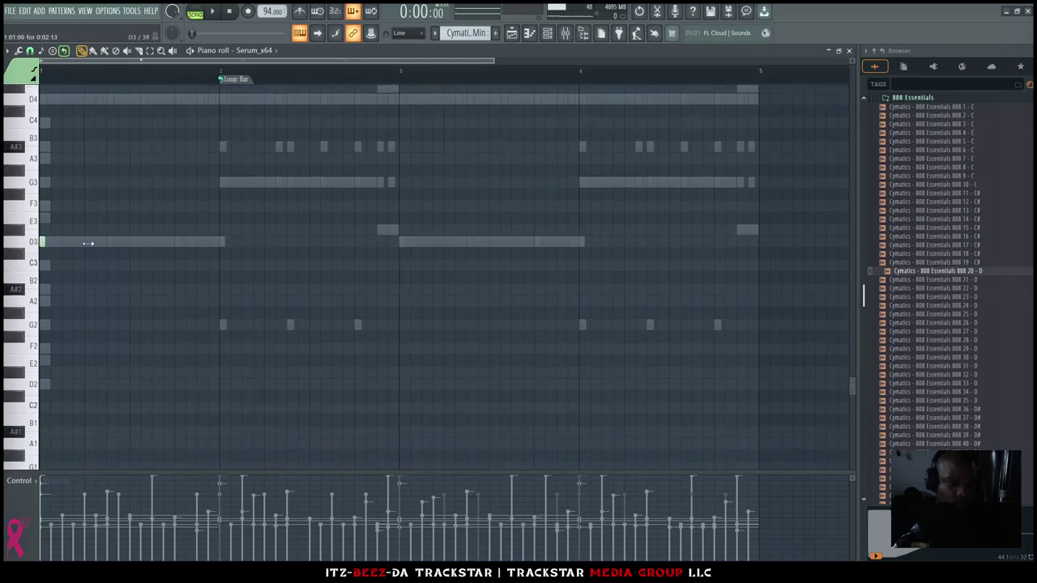
left_click_drag(88, 243, 209, 243)
left_click(223, 185)
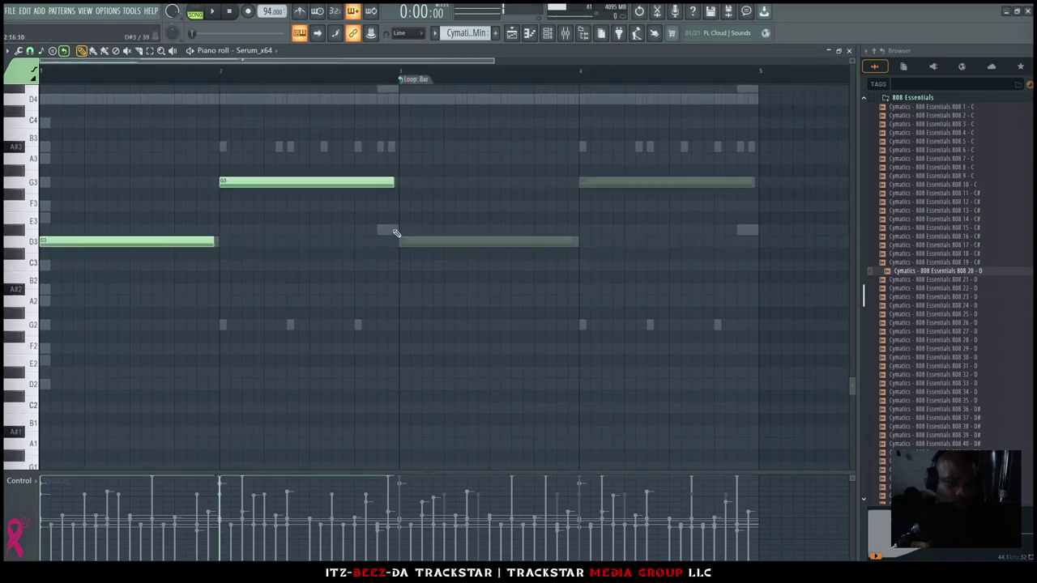
left_click(403, 241)
left_click(580, 184)
Transpose the four Serum notes up one octave to D4 and G4 and play the line back
key("ctrl+Up")
key("ctrl+Up")
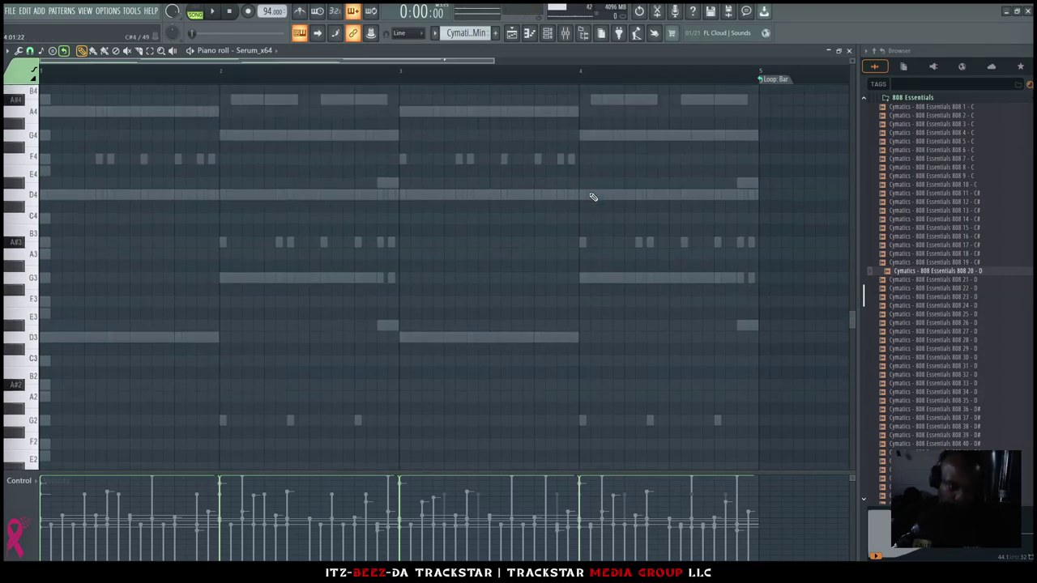
key("ctrl+Down")
key("space")
key("space")
key("space")
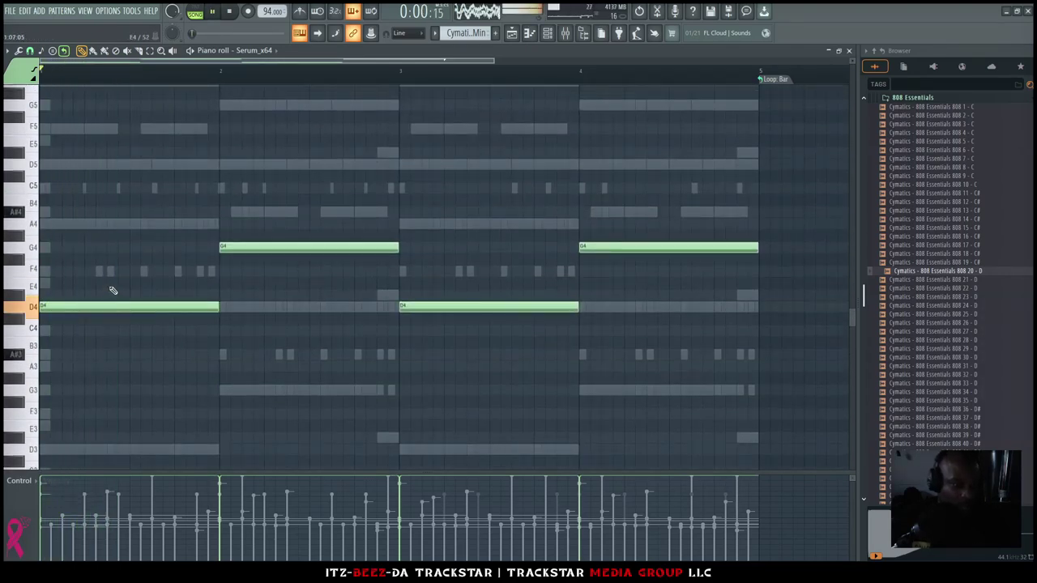
Add a two-step D5 note on the seventh step of bar 1 in the Serum line and play it back
scroll(111, 280, "up", 4)
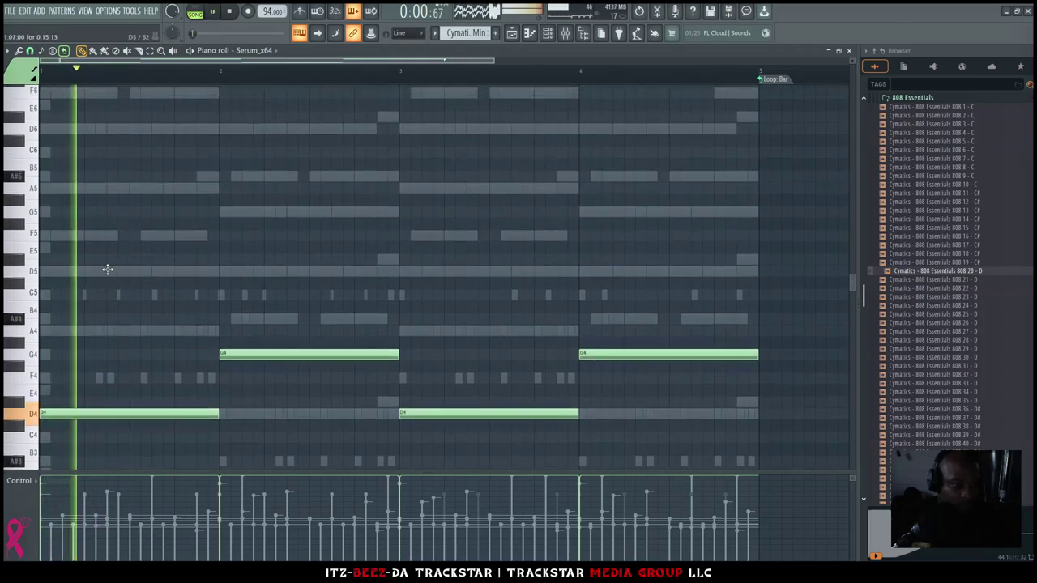
left_click(108, 269)
key("space")
left_click_drag(283, 271, 124, 271)
key("space")
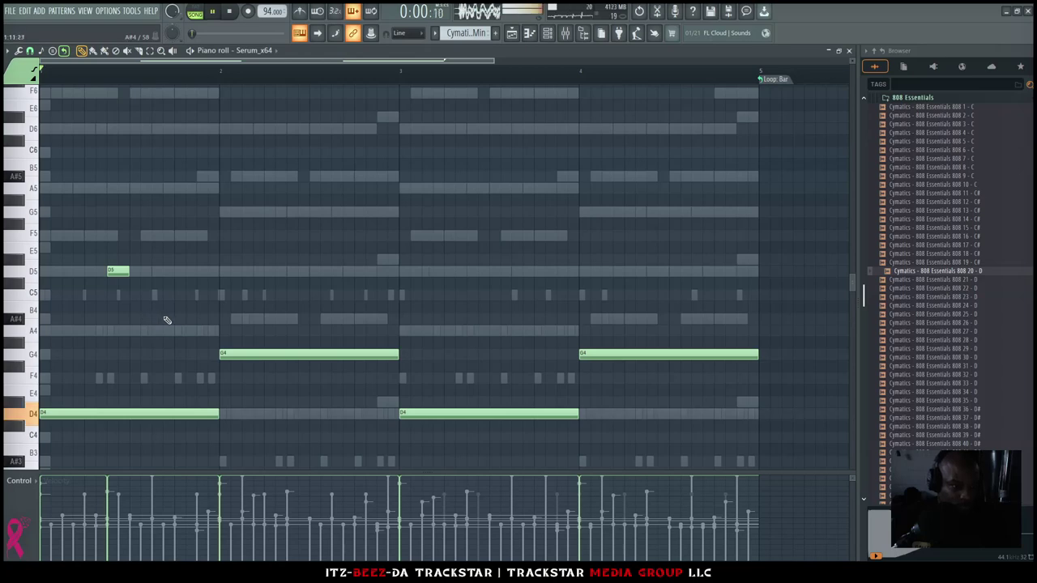
Add an A4 note on step 15 and a D5 note on step 16 of bar 1 in the Serum line, checking them by playback
scroll(173, 238, "down", 3)
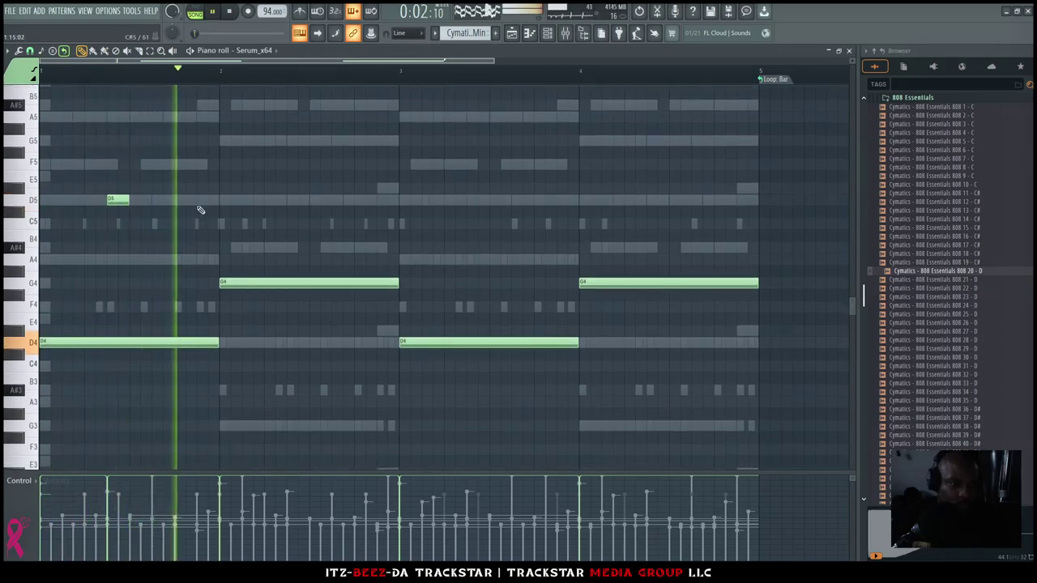
left_click(202, 200)
key("space")
key("space")
left_click(201, 259)
left_click_drag(204, 200, 215, 200)
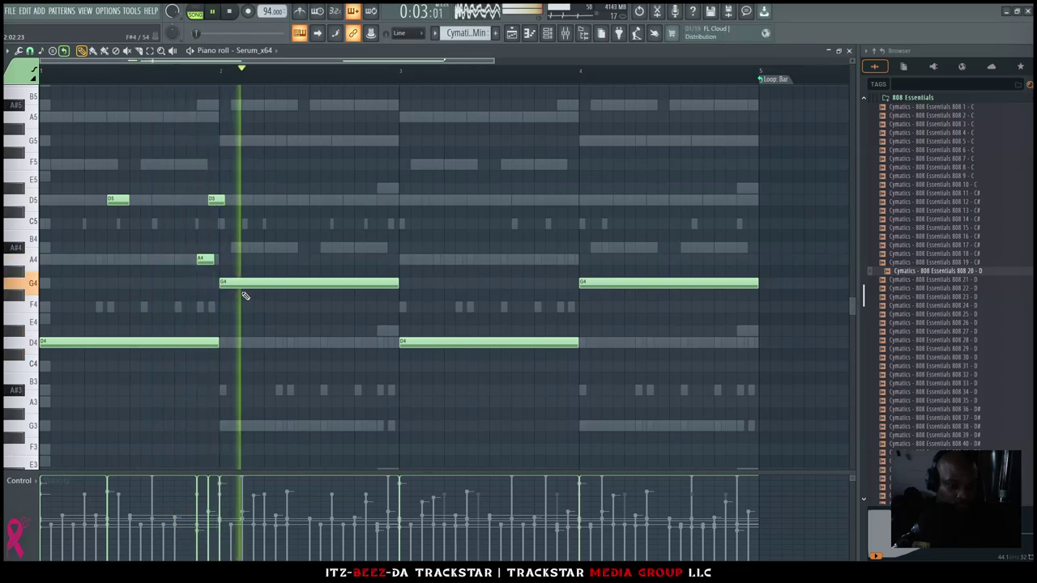
Shorten the A4 and second D5 bass notes at the end of bar 1 and replay the loop
key("space")
key("space")
left_click_drag(209, 263, 217, 200)
left_click(252, 217, "ctrl")
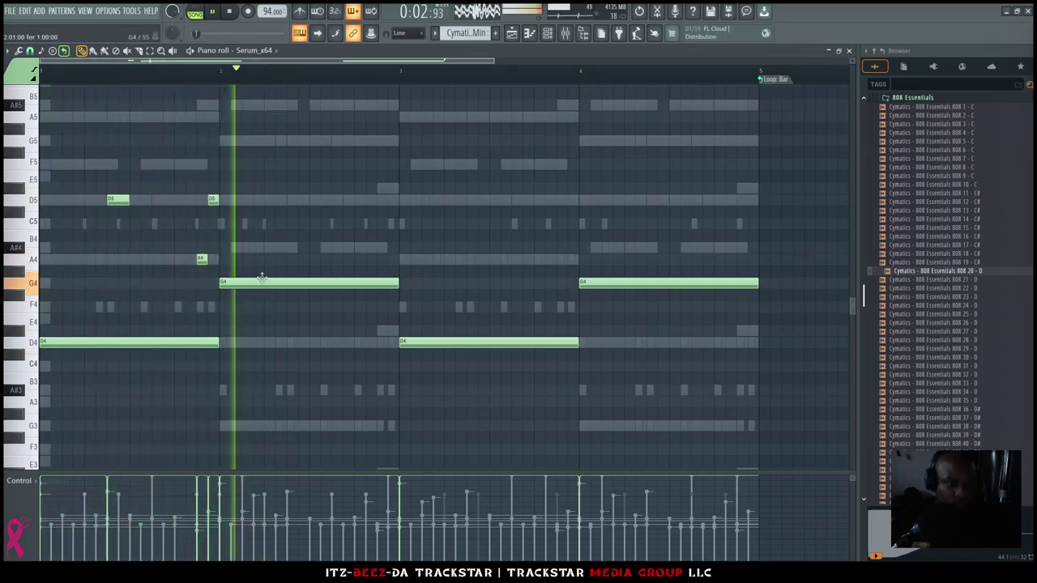
key("space")
key("space")
Add G5 and D5 notes mid bar 2 and an A#5 note further along, and audition the bass line
scroll(322, 170, "up", 1)
scroll(322, 170, "up", 2)
left_click(311, 210)
left_click(325, 269)
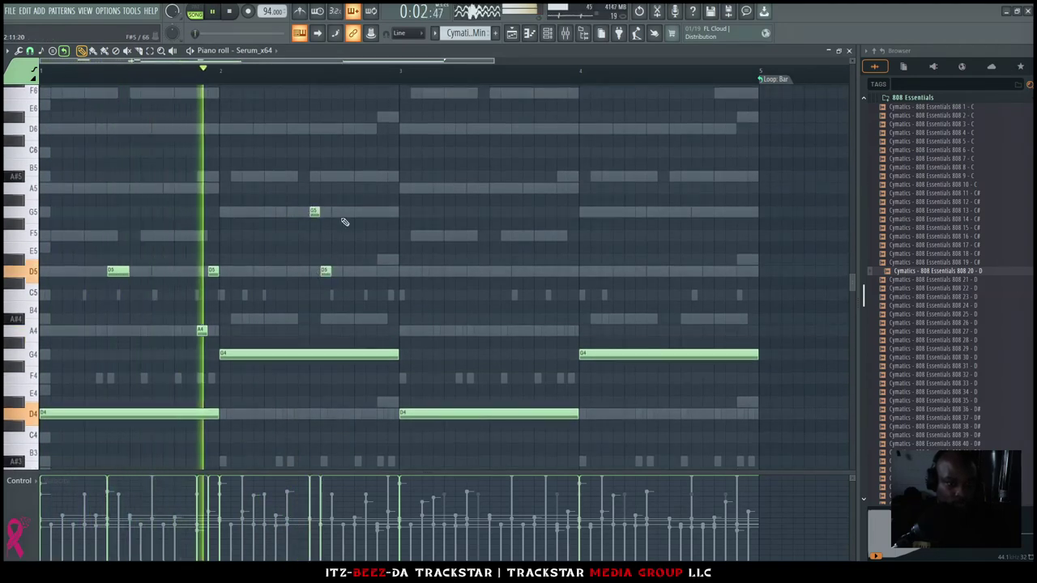
left_click(361, 128)
left_click_drag(365, 131, 364, 174)
key("space")
key("space")
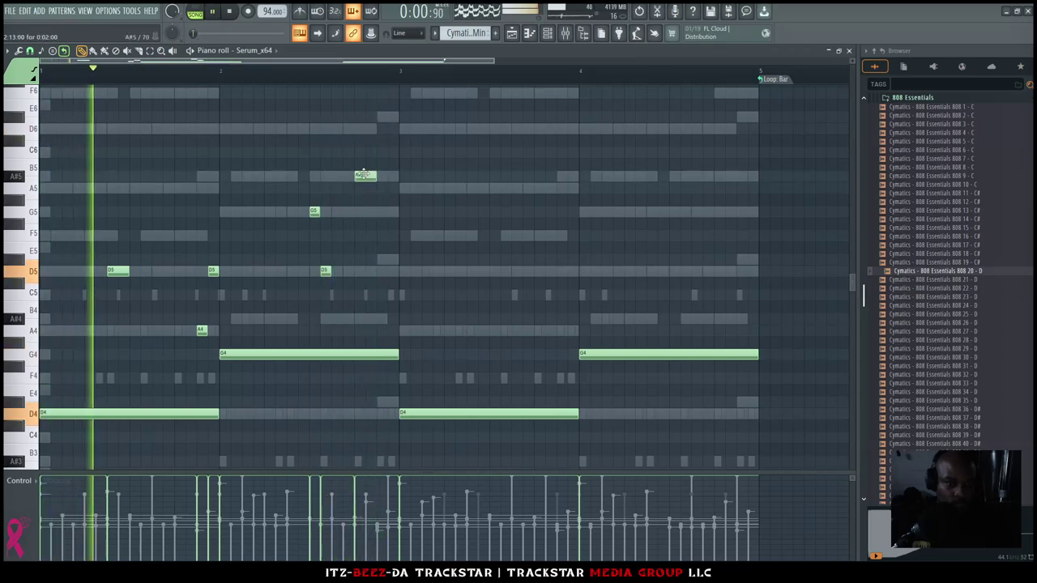
Add short G5 and A#5 notes in bar 2, raise the existing longer note to D6, and place another A#5 after it
left_click(338, 212)
left_click_drag(353, 211, 342, 212)
left_click(347, 177)
left_click_drag(362, 173, 365, 142)
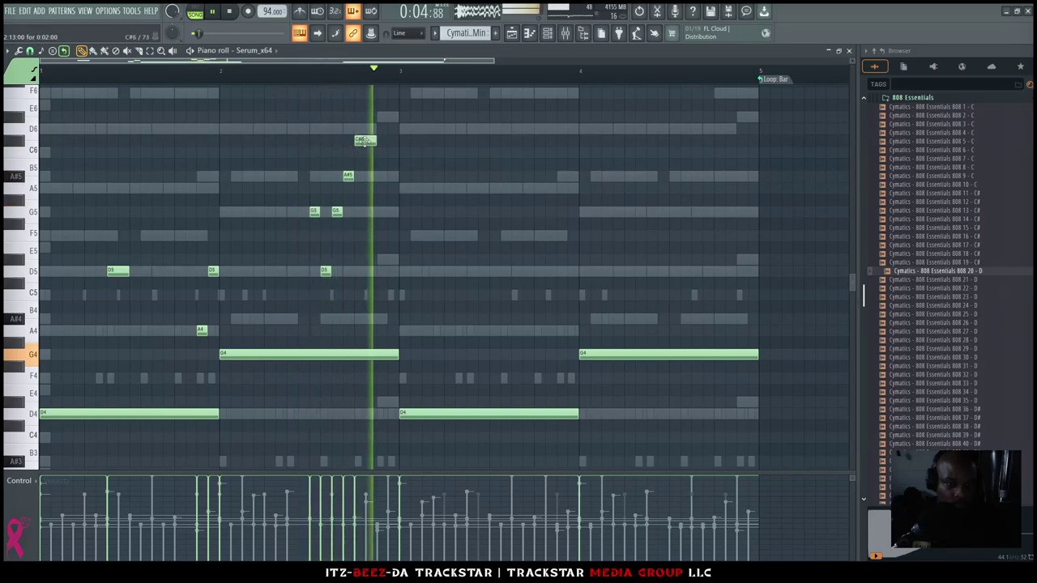
key("space")
left_click(382, 176)
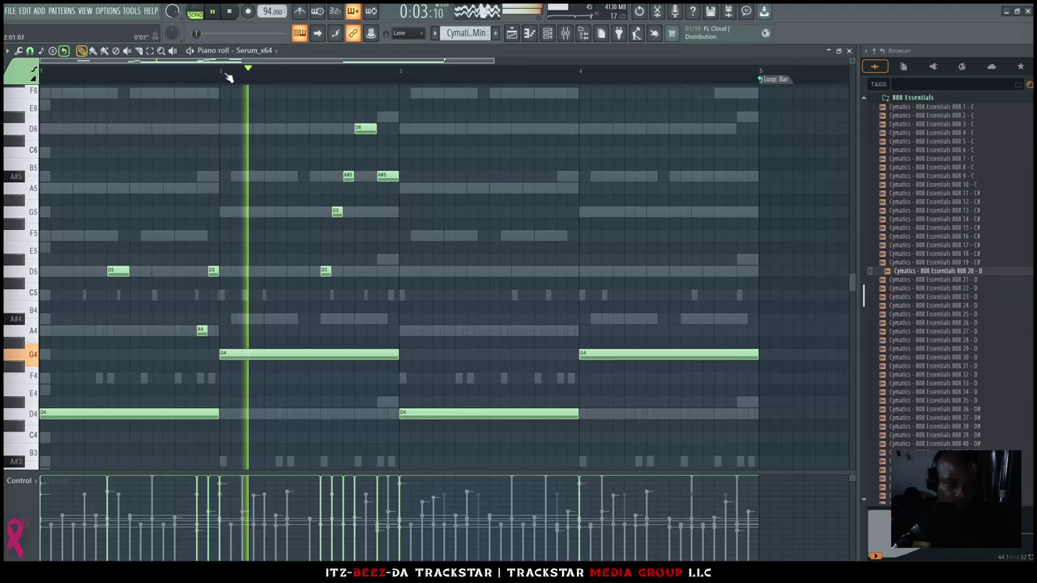
Delete the first G5 from the bar 2 run, shorten the closing A#5, and add a G5 at the bar's end
right_click(313, 210)
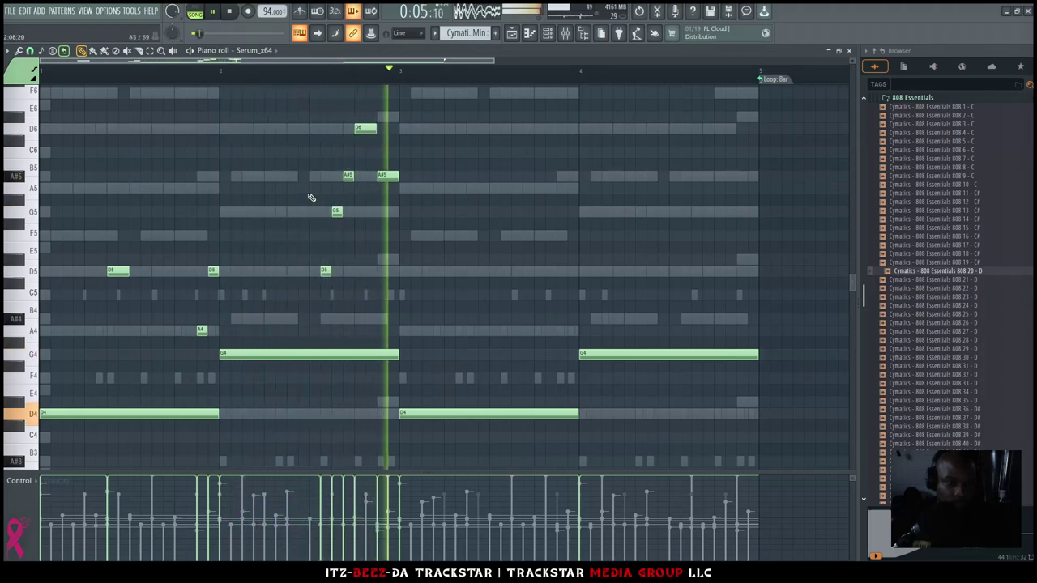
key("space")
key("space")
left_click(393, 213)
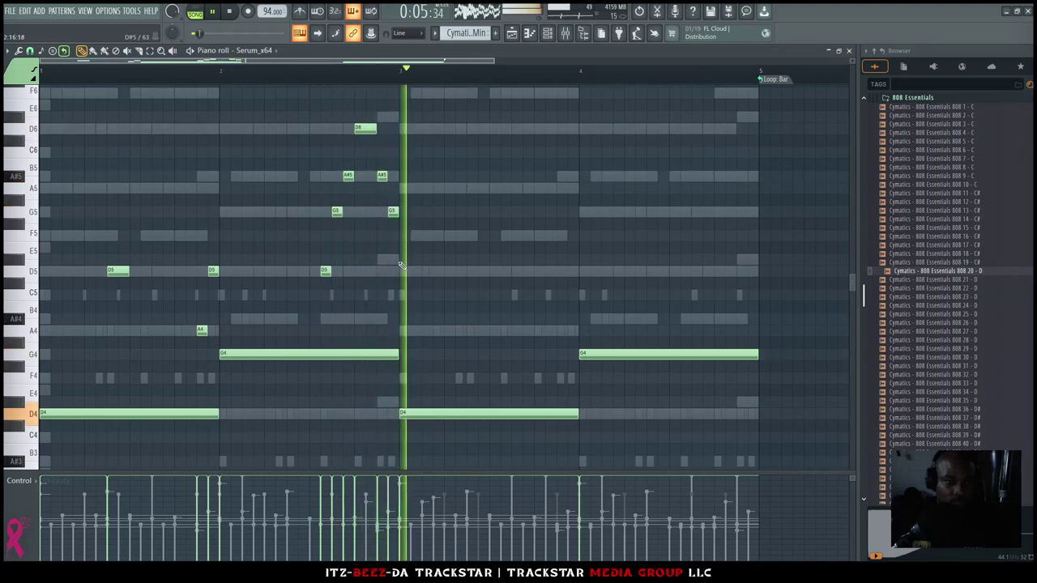
Add A4 and D5 notes in the second half of bar 3 and slice bar 4's long G4 into three notes
left_click(525, 332)
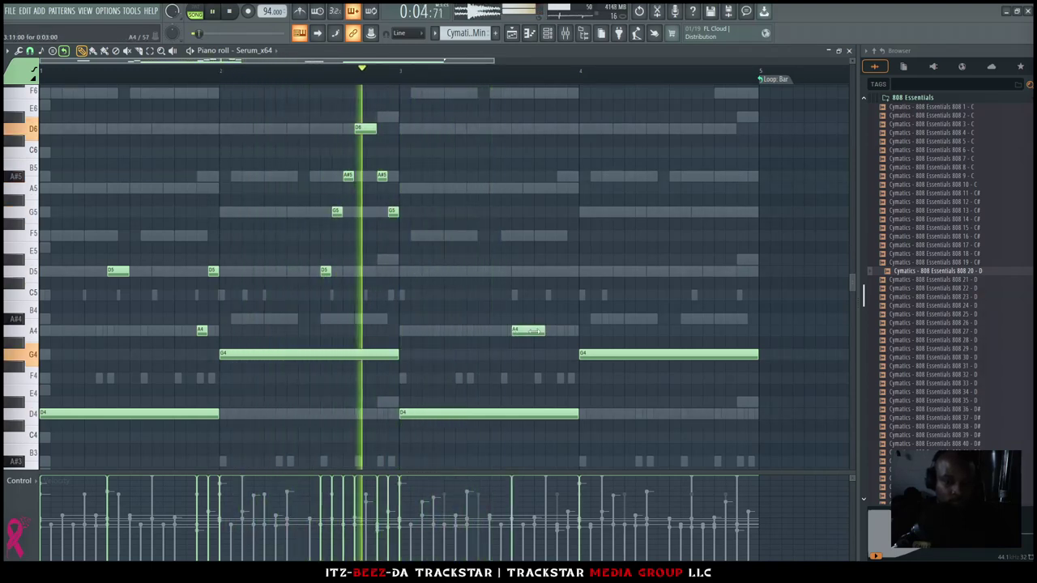
left_click(559, 273)
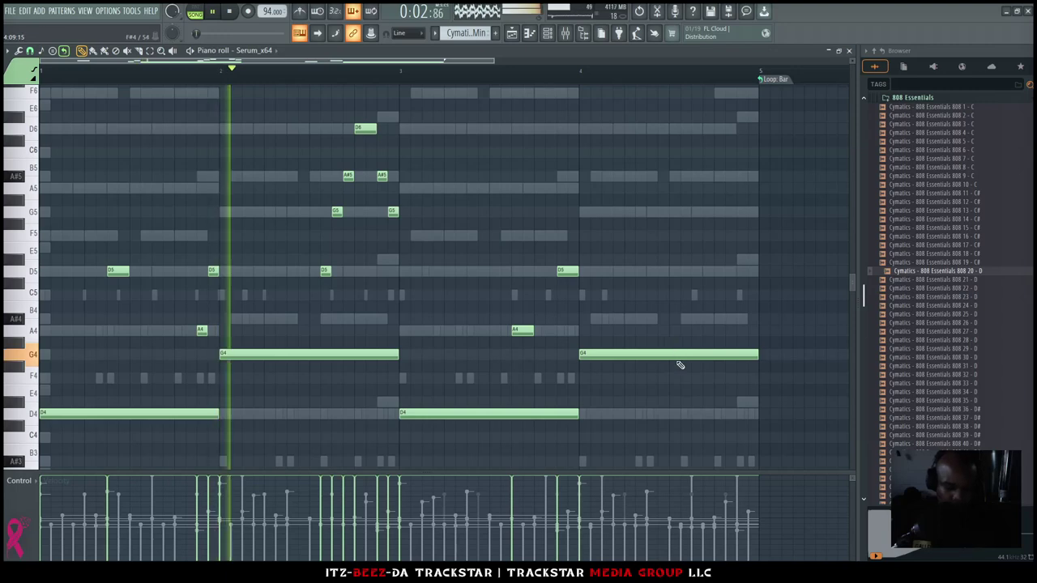
left_click_drag(691, 347, 738, 383)
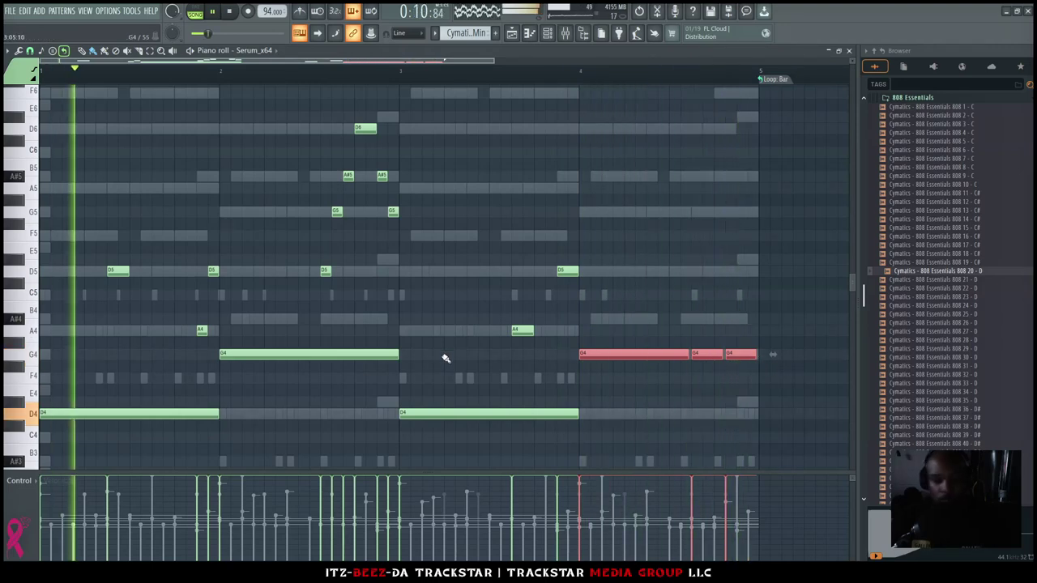
left_click(414, 248, "ctrl")
Review the arrangement in the playlist, collapse the 808 Essentials folder, and look through the sample library folders
key("F6")
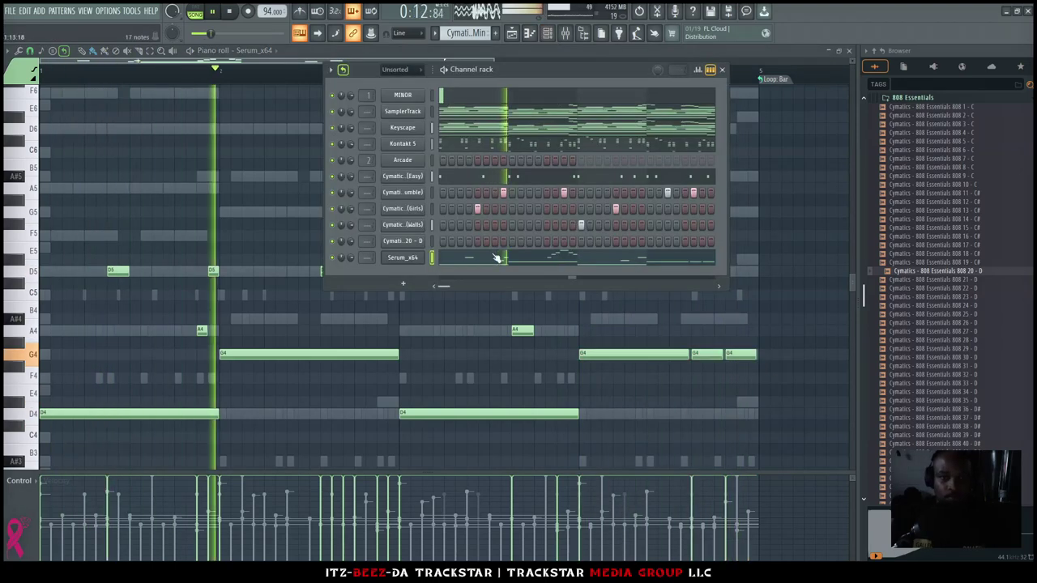
key("F5")
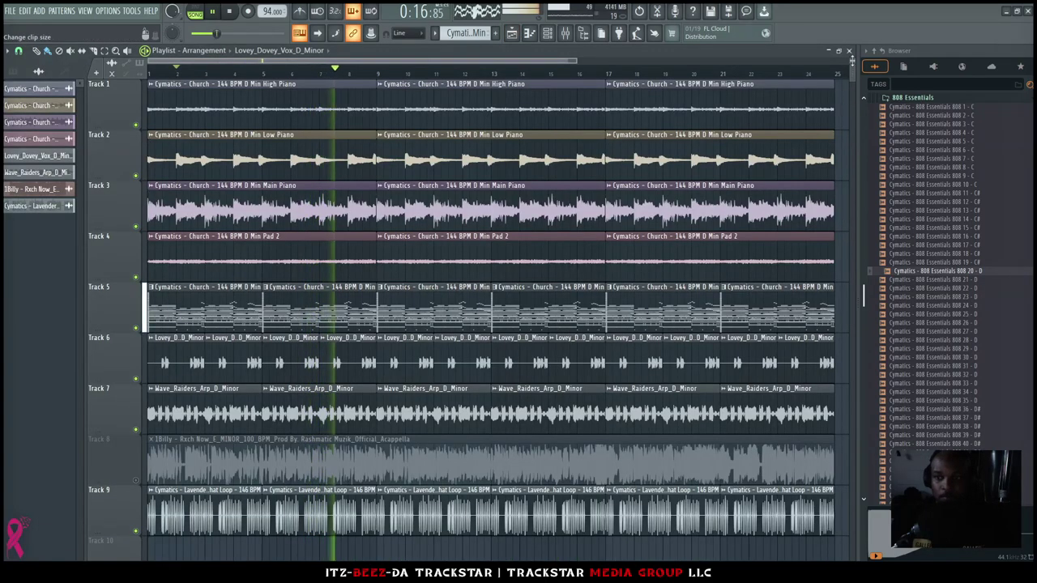
left_click(912, 97)
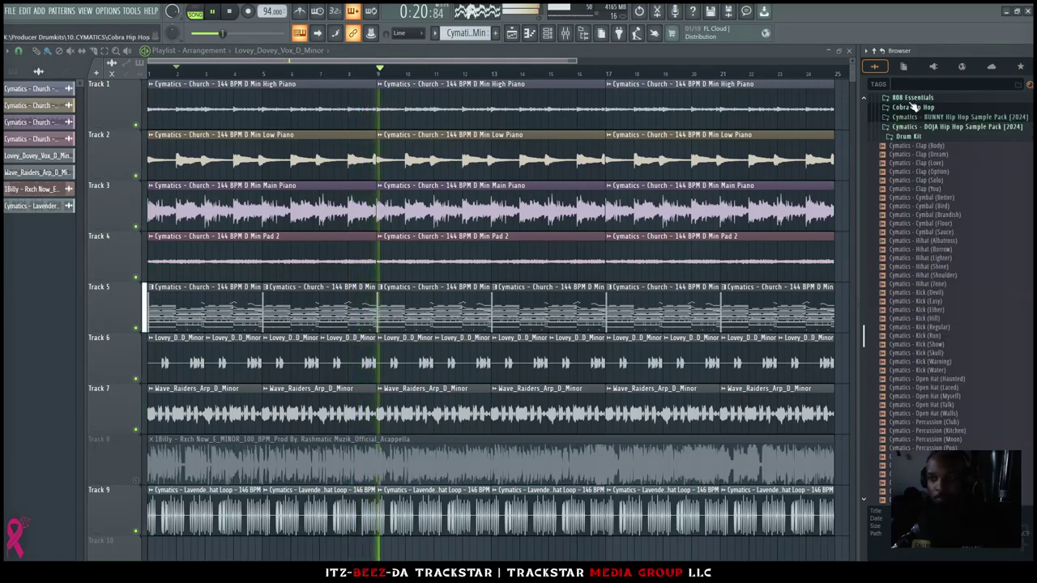
scroll(921, 196, "up", 10)
scroll(929, 221, "up", 10)
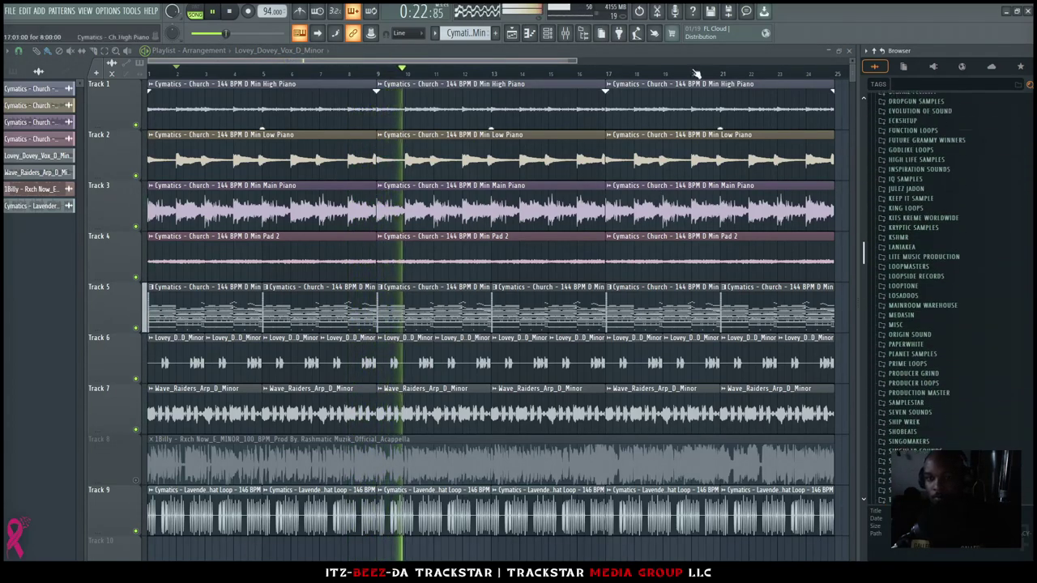
Add the Air Music Technology Xpand!2 instrument as a new channel
key("F6")
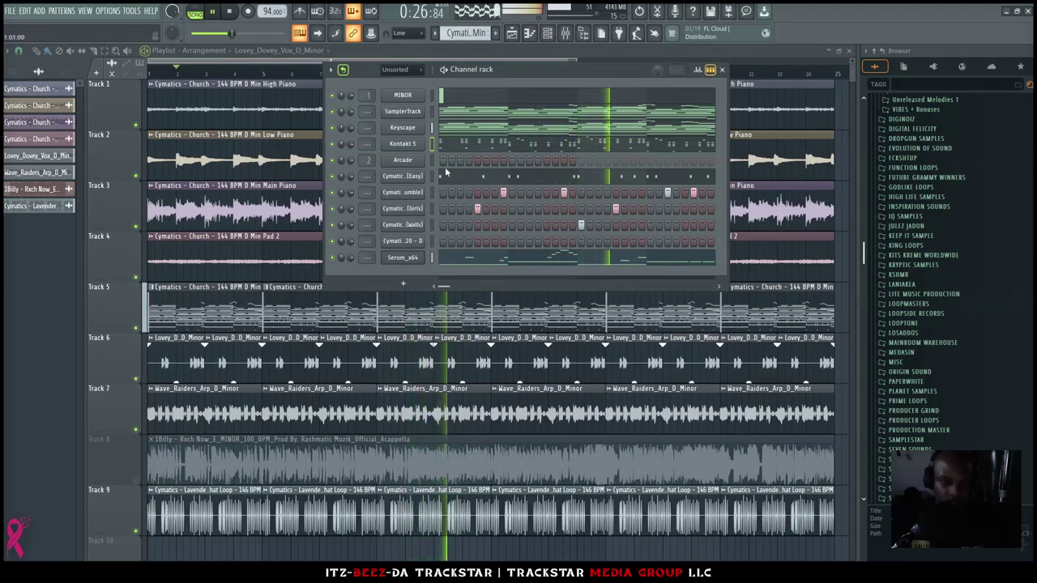
left_click(402, 283)
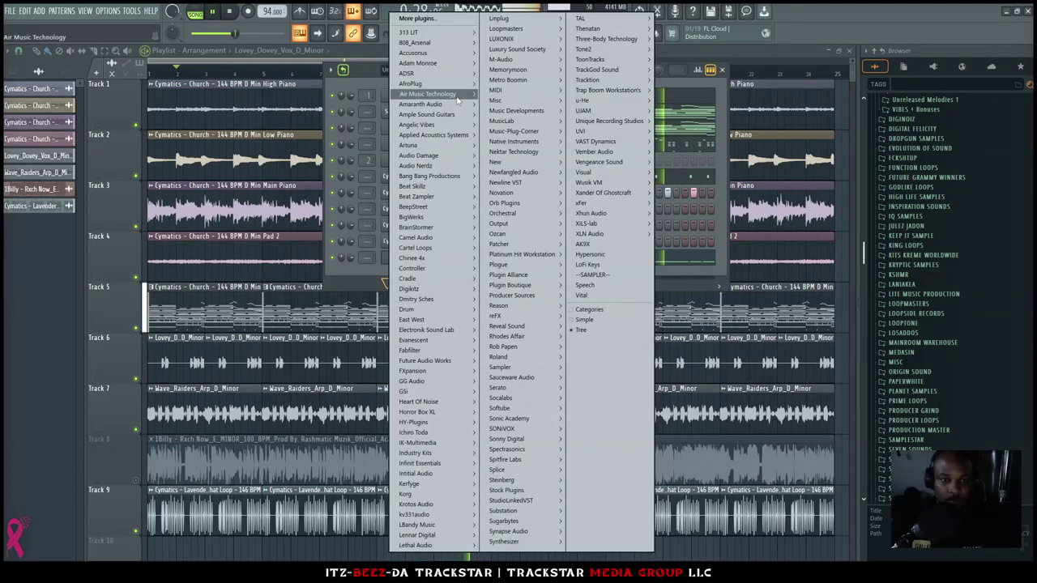
mouse_move(458, 96)
left_click(501, 147)
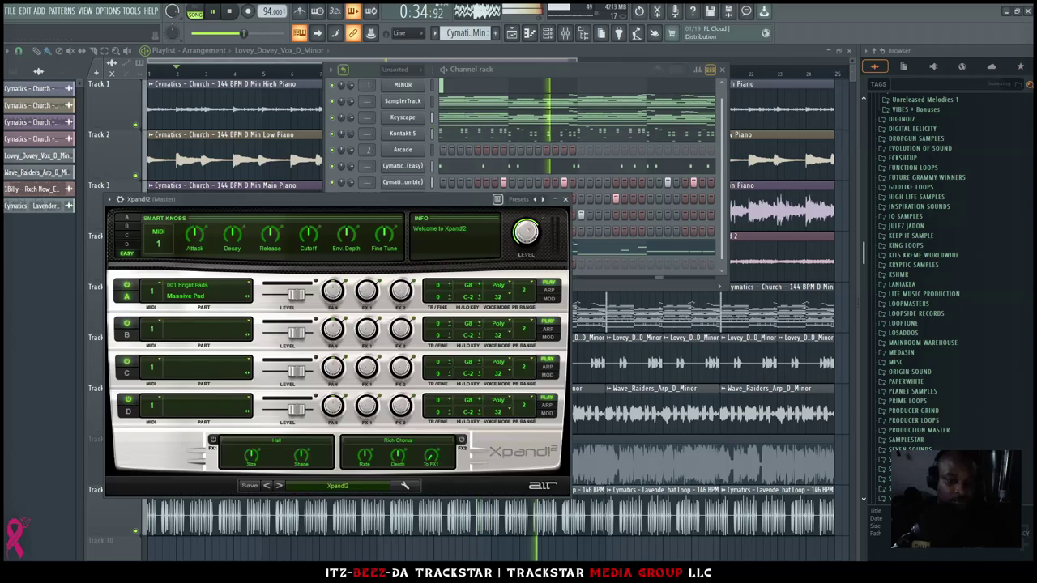
Load the Spiccato Strings Down+ sound from 014 Strings into part A of Xpand!2
left_click(196, 287)
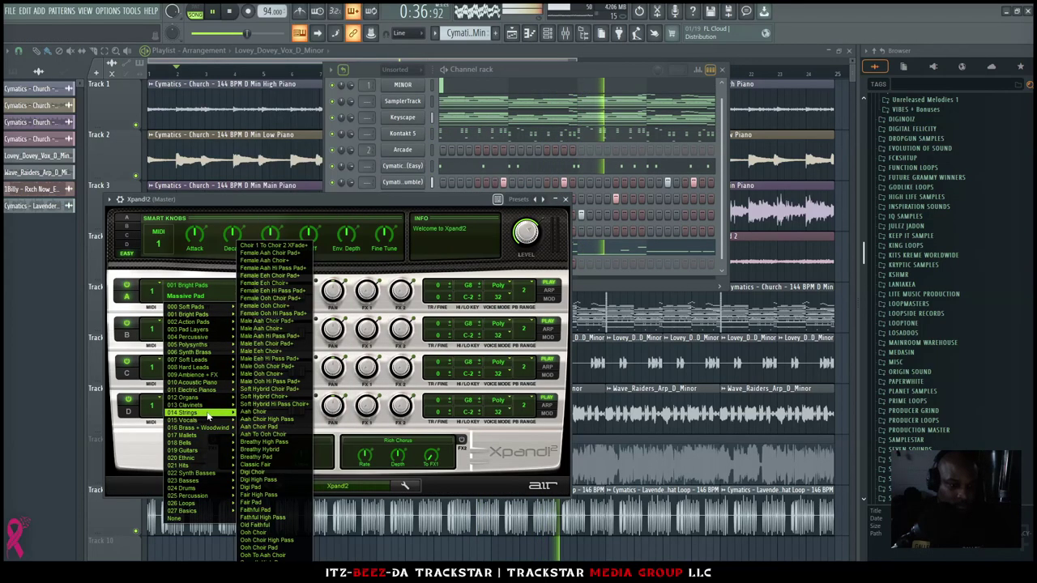
mouse_move(186, 412)
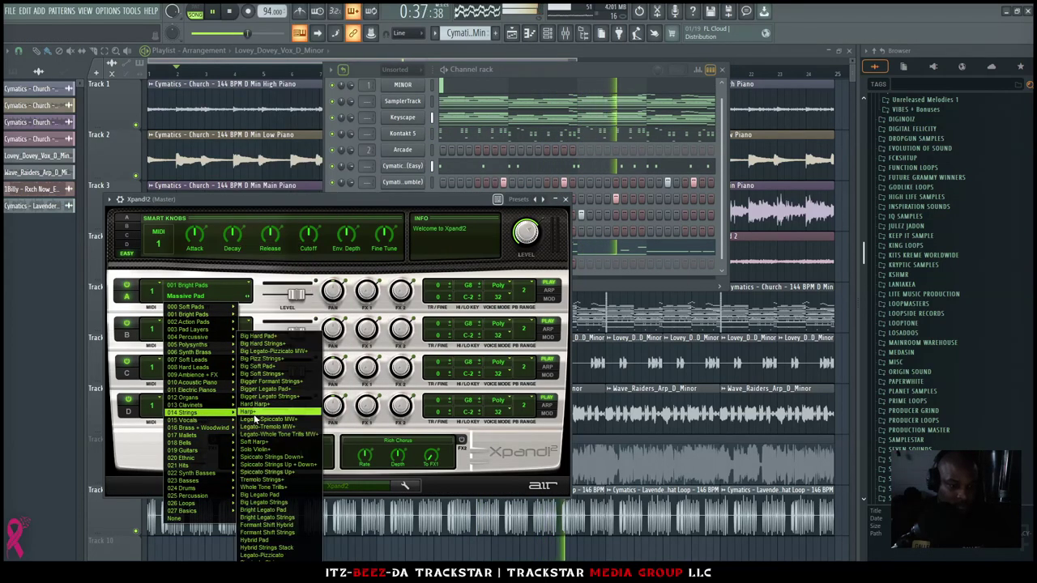
left_click(272, 457)
left_click(625, 277)
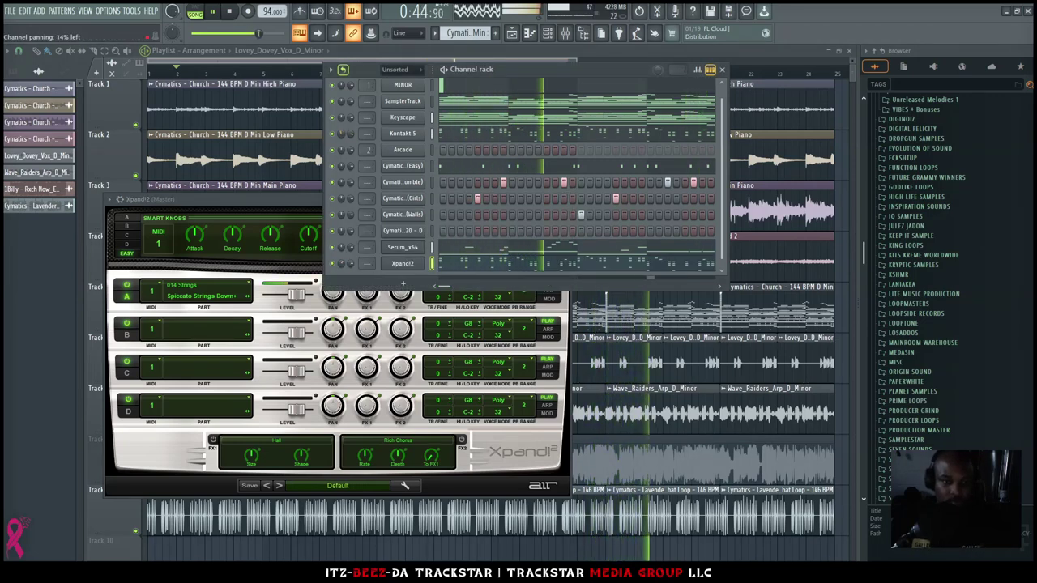
Transpose all of the Xpand!2 channel's notes up one octave in its piano roll
left_click(531, 264)
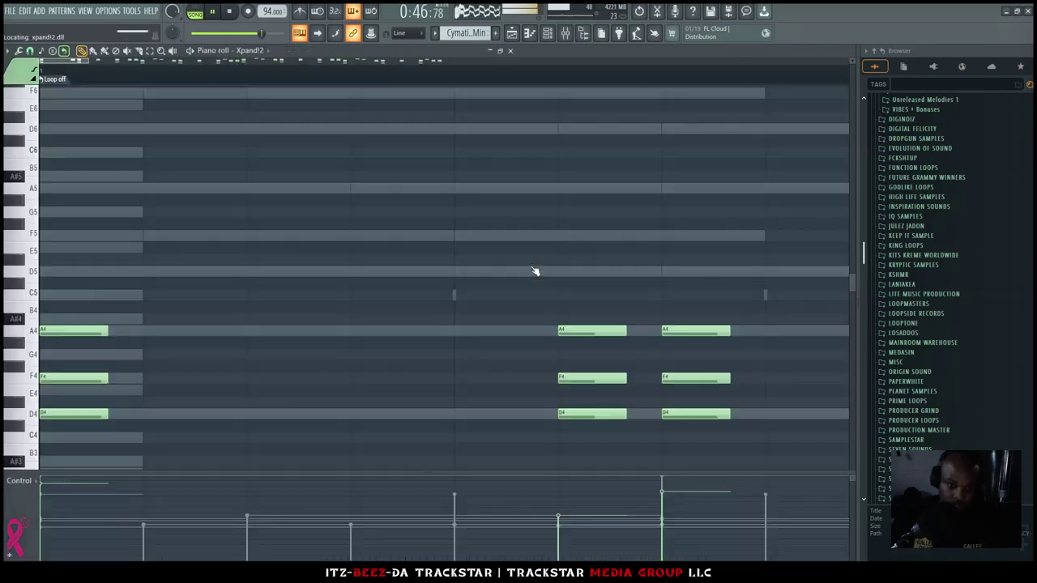
key("ctrl+Up")
right_click(537, 270, "ctrl")
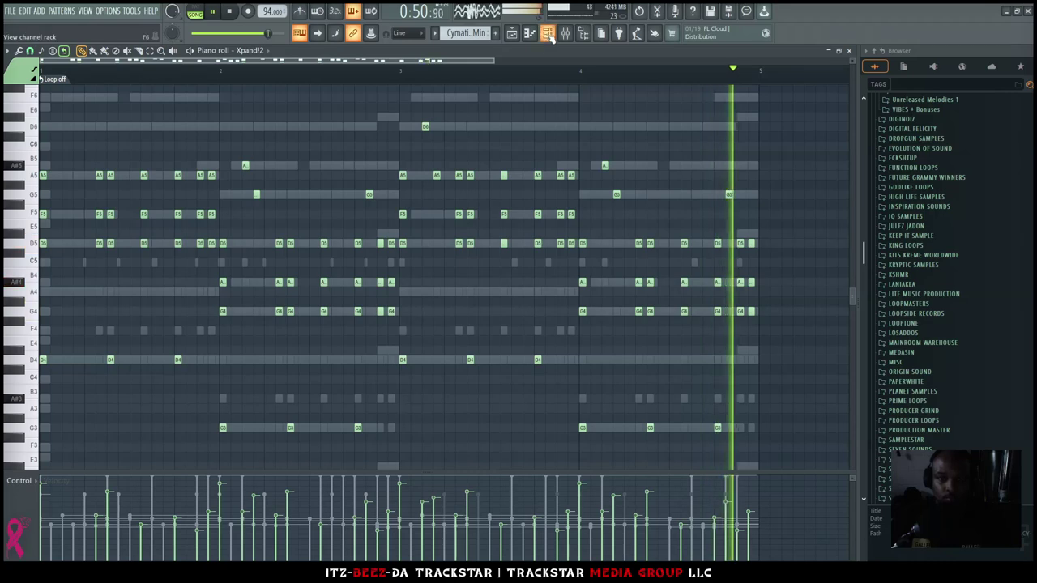
Reopen the Serum bass notes and shorten bar 2's long G4 to one beat, auditioning the line
key("F6")
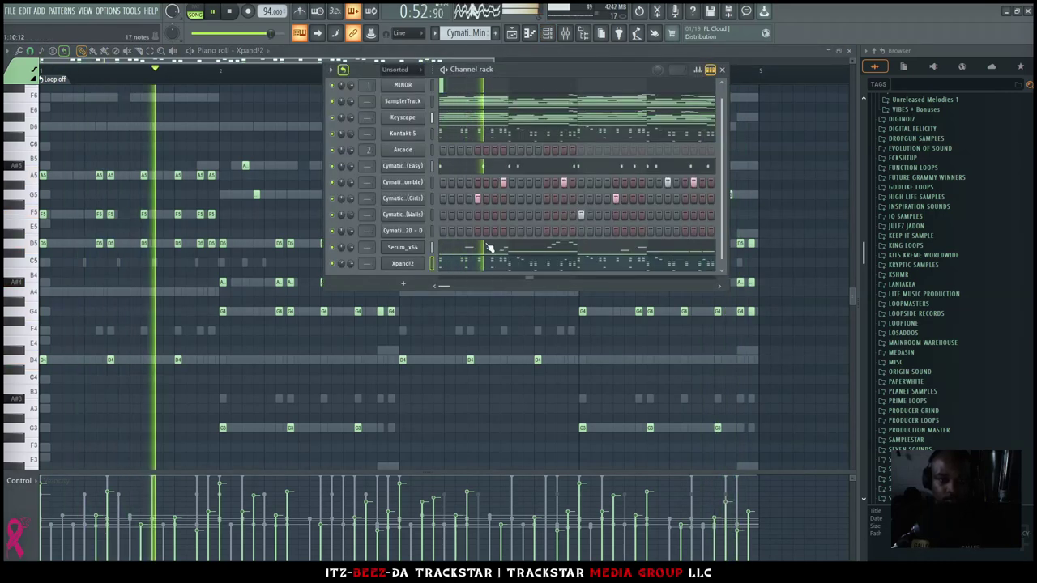
left_click(463, 248)
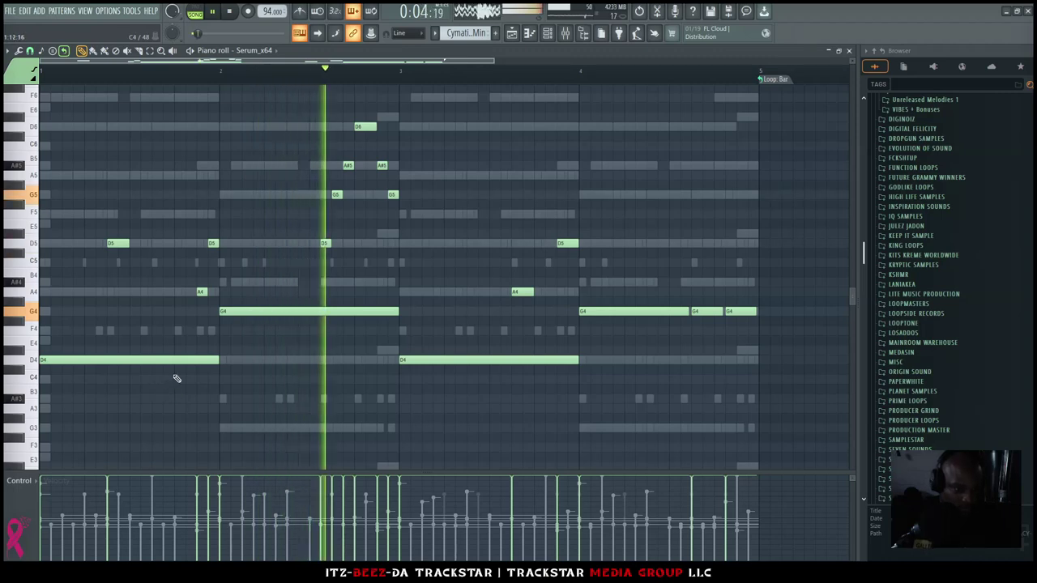
key("space")
key("space")
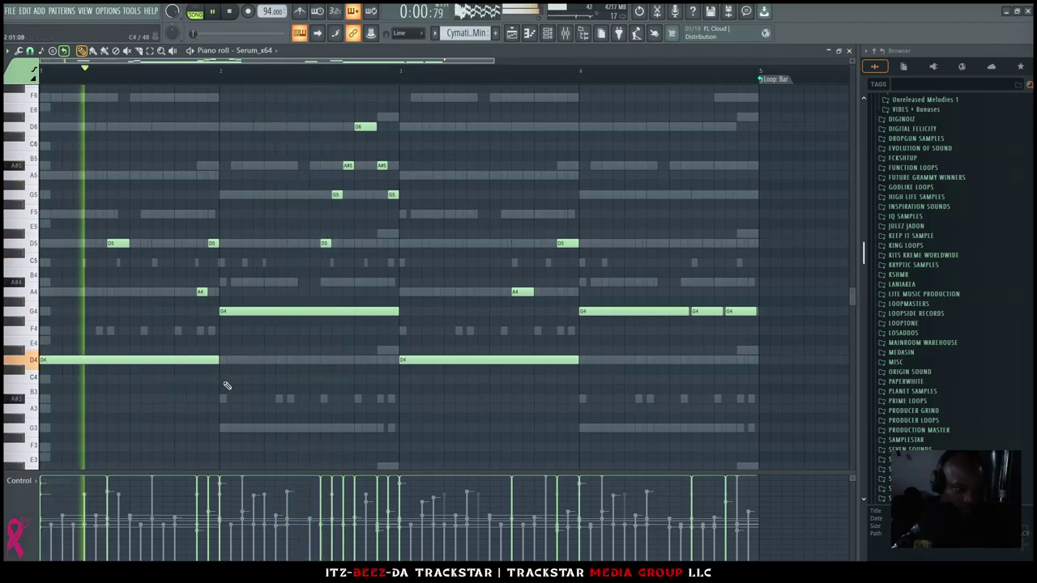
key("space")
key("space")
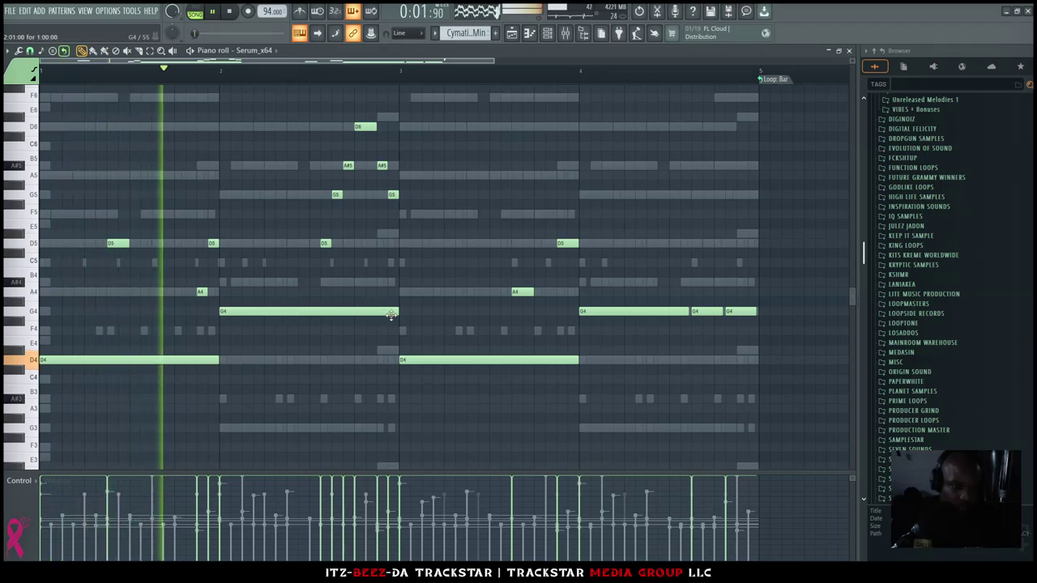
left_click_drag(396, 312, 264, 314)
key("space")
key("space")
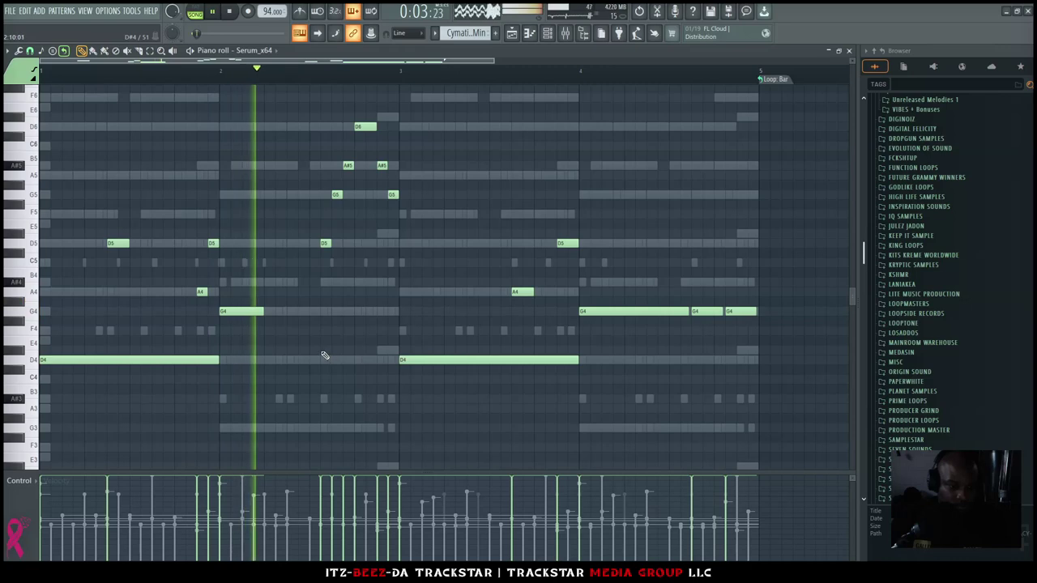
Add a two-beat G4 bass note filling the second half of bar 2
key("space")
key("space")
left_click_drag(247, 314, 399, 320)
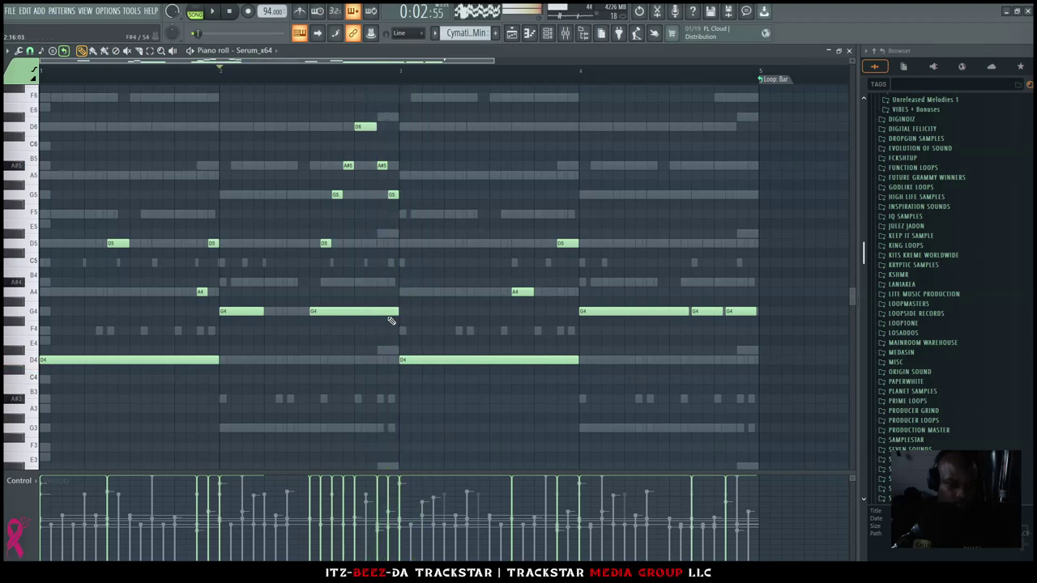
Open the Serum bass instrument, check its master volume, and close it
left_click(547, 32)
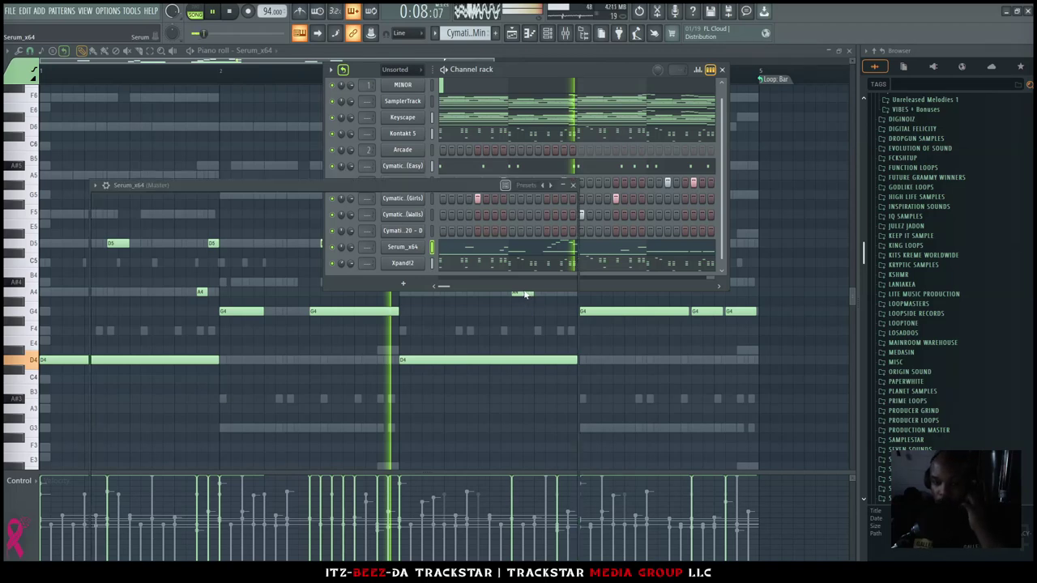
left_click(402, 246)
mouse_move(537, 207)
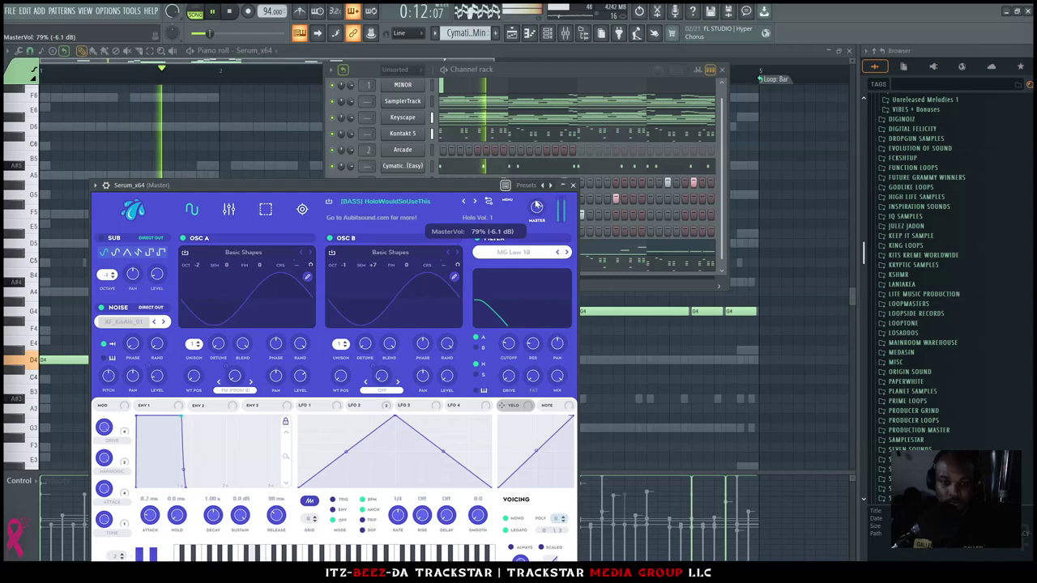
left_click(572, 185)
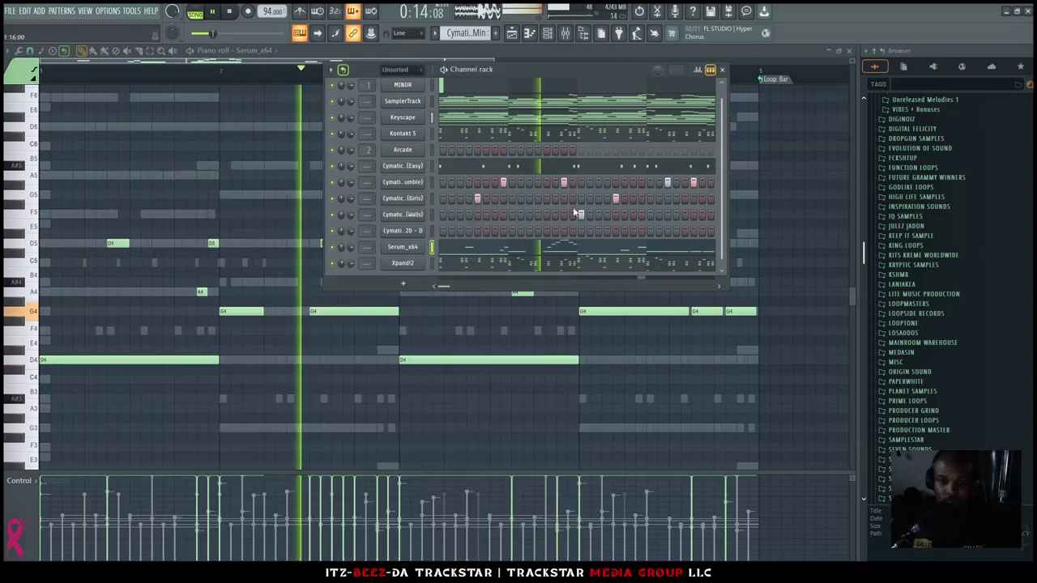
Show the mixer, open the Snare (Girls) channel's settings, and add a snare hit near the end of the pattern
left_click(565, 32)
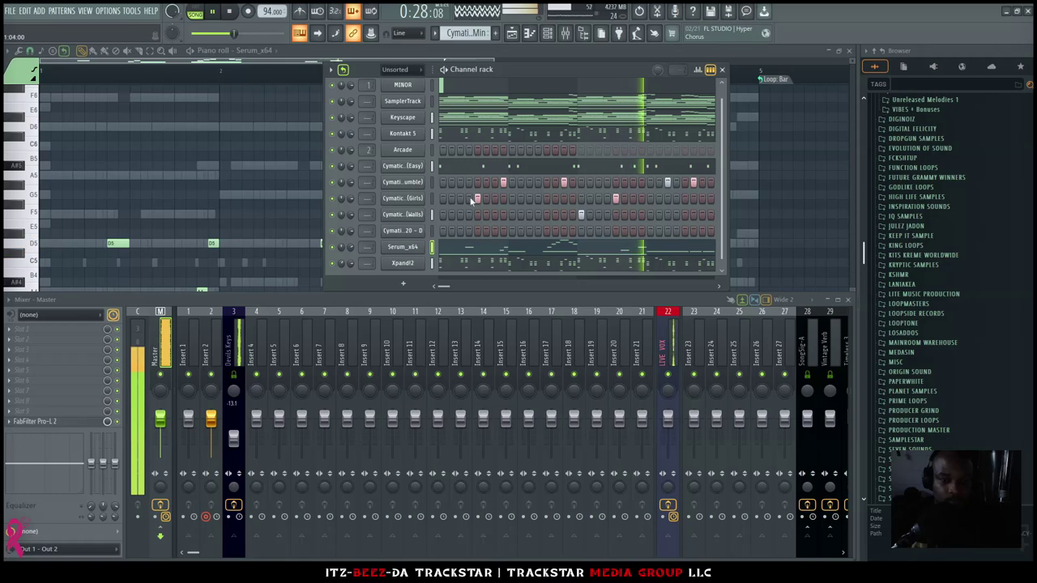
left_click(409, 200)
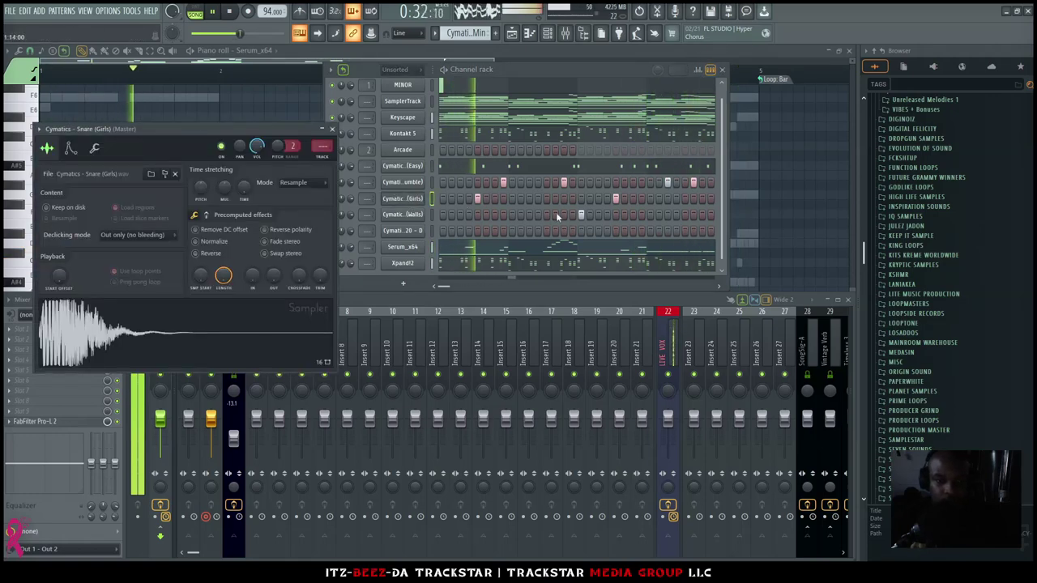
key("space")
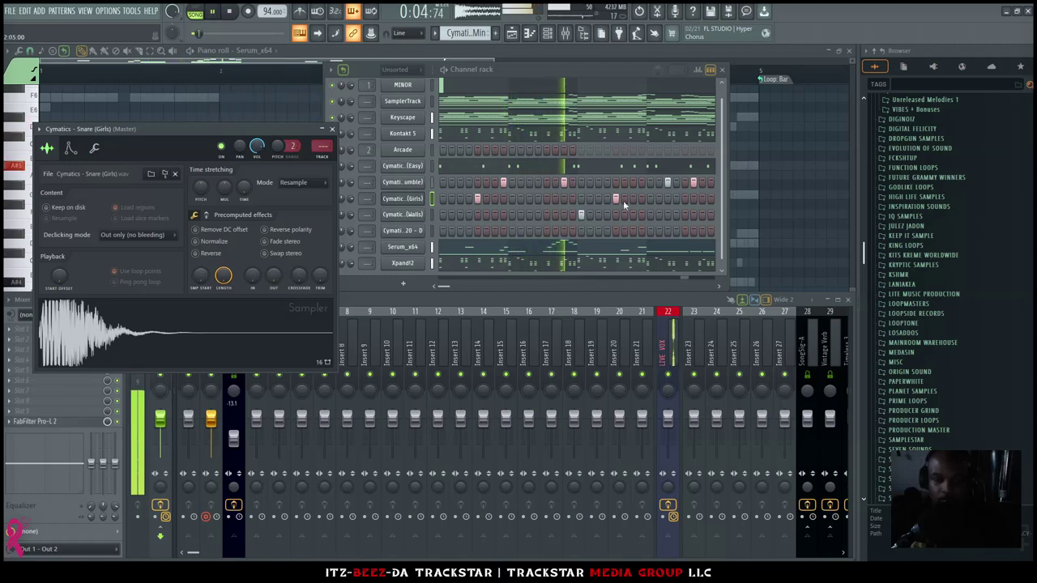
left_click(692, 200)
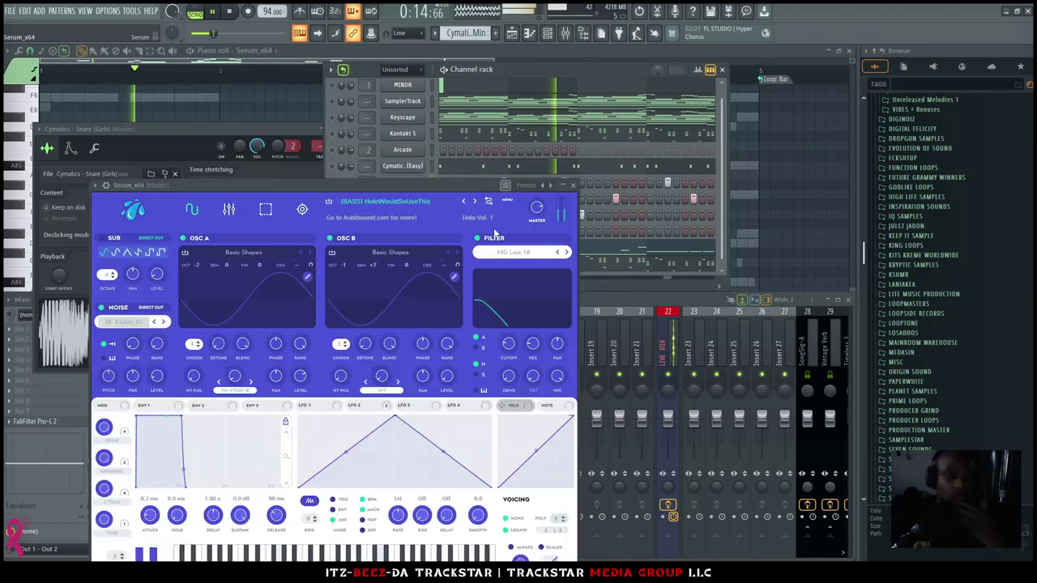
Lower the Serum bass's master volume and browse the Dancehall sample folders to the 1BILLY folder in ACAPELLA'S
left_click_drag(535, 212, 536, 220)
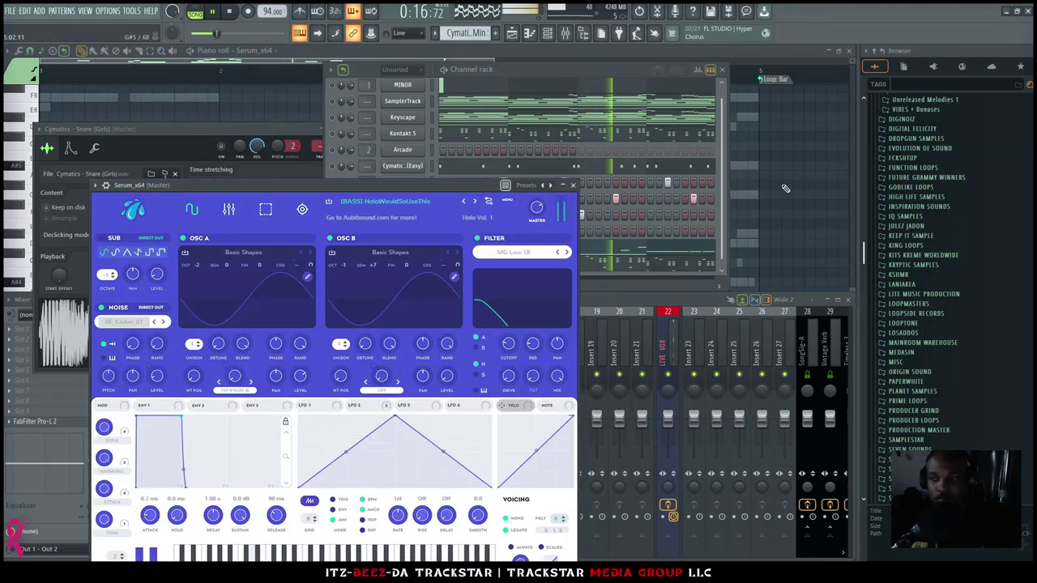
scroll(923, 130, "up", 20)
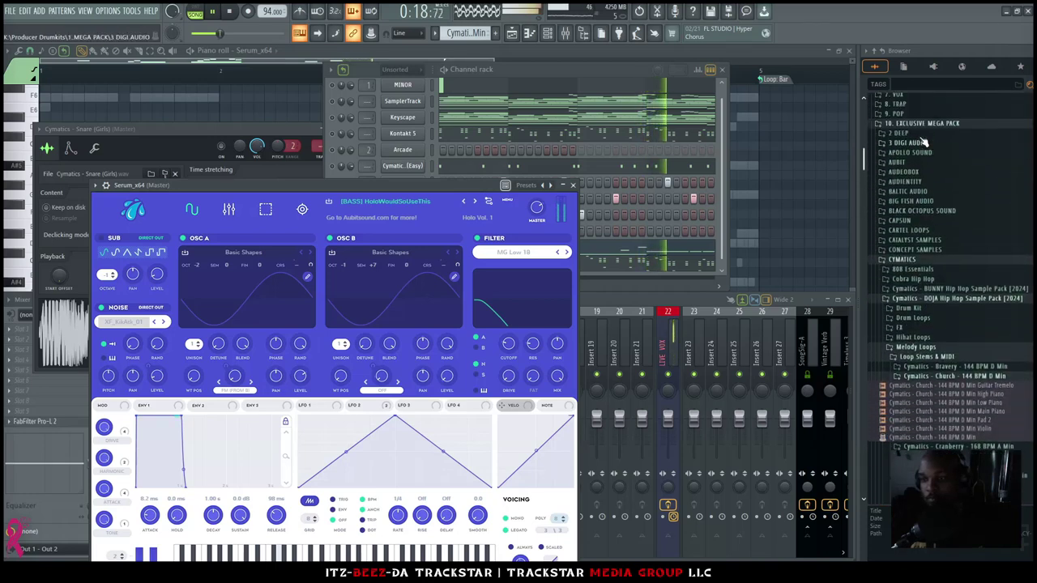
scroll(921, 142, "up", 15)
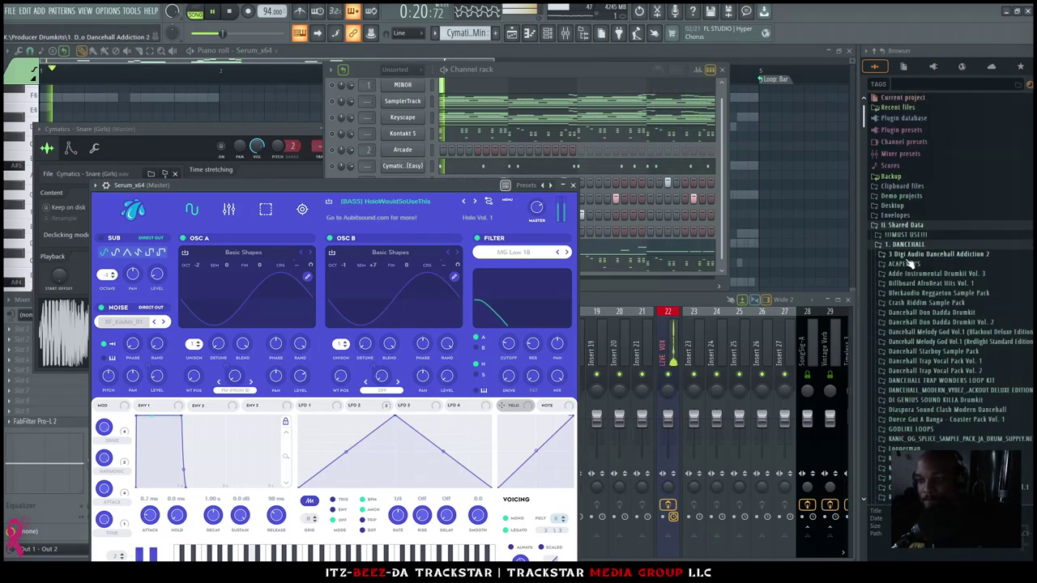
left_click(913, 265)
View the Rim (Humble) sample settings, open the Kick (Easy) channel's volume envelope, and set its release time to 31%
left_click(359, 235)
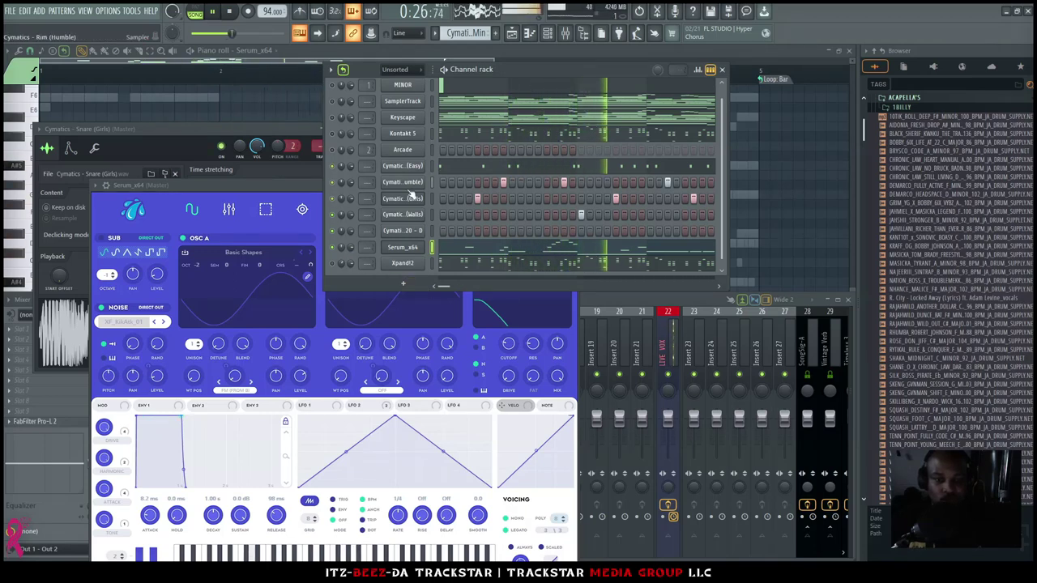
left_click(414, 184)
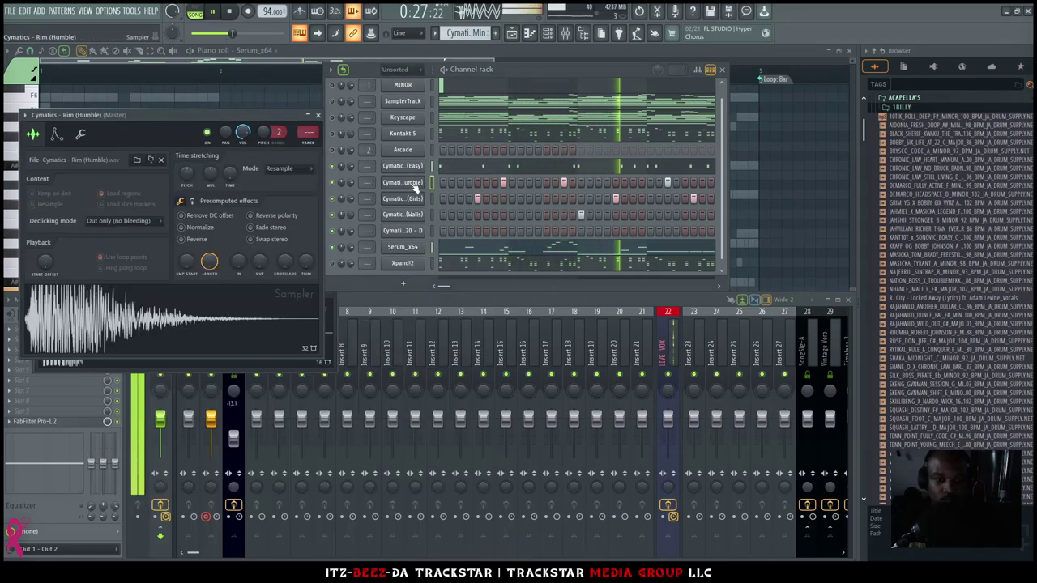
left_click(414, 167)
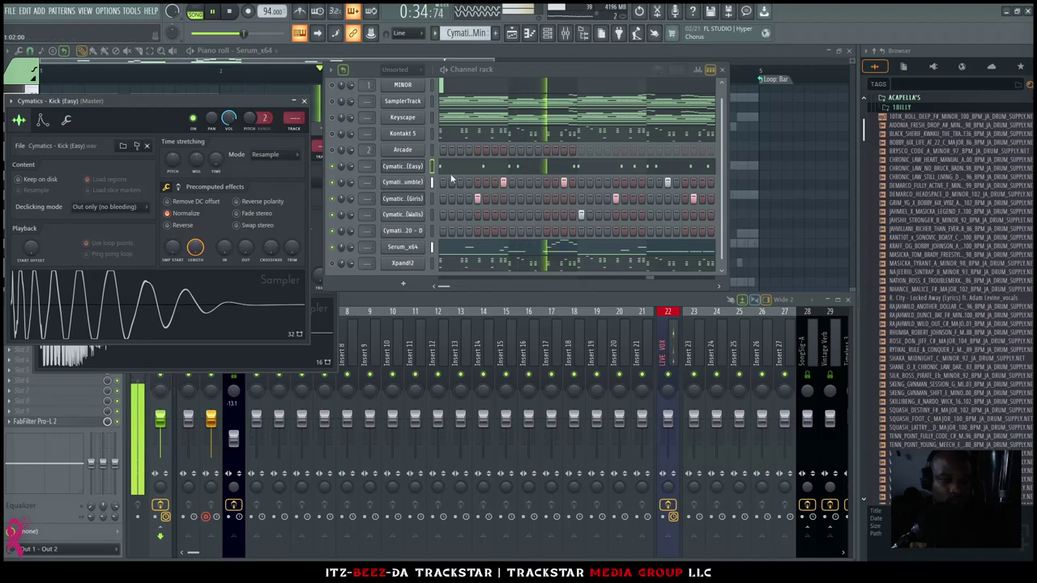
left_click(43, 120)
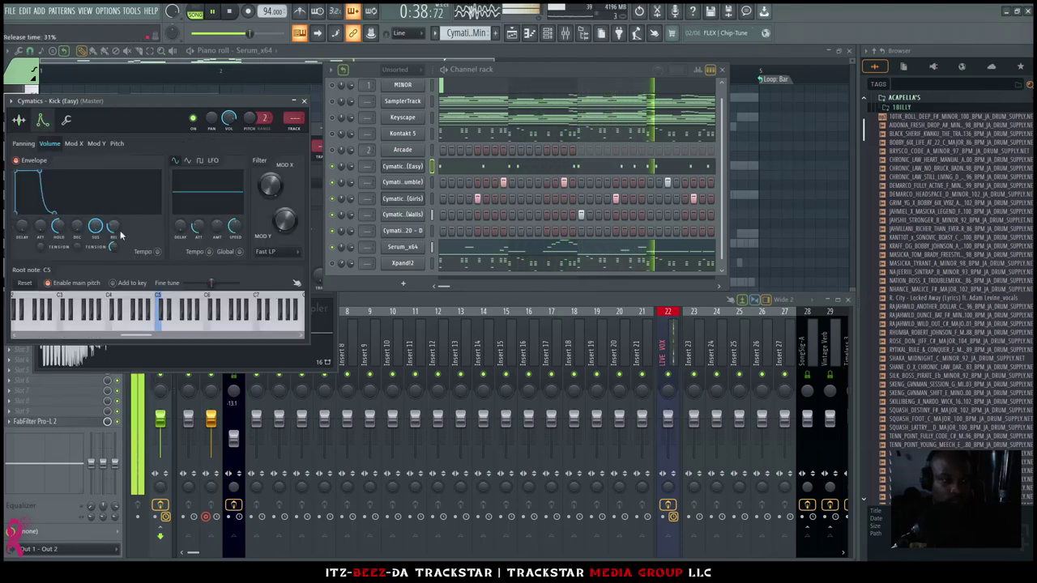
Open the Kick (Easy) notes, select them all, and lengthen them slightly together
left_click(474, 167)
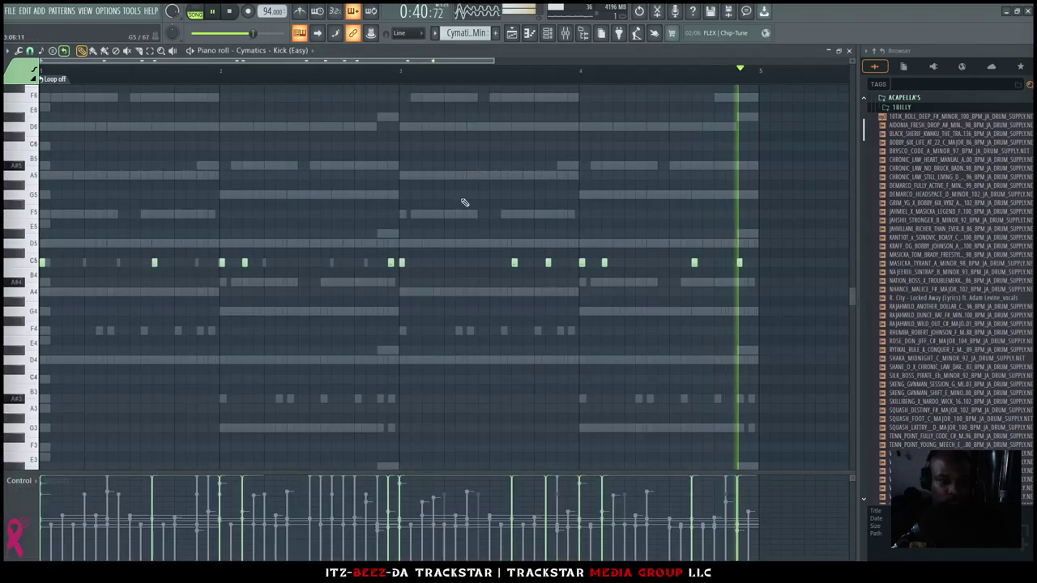
key("ctrl+a")
left_click_drag(404, 263, 407, 263)
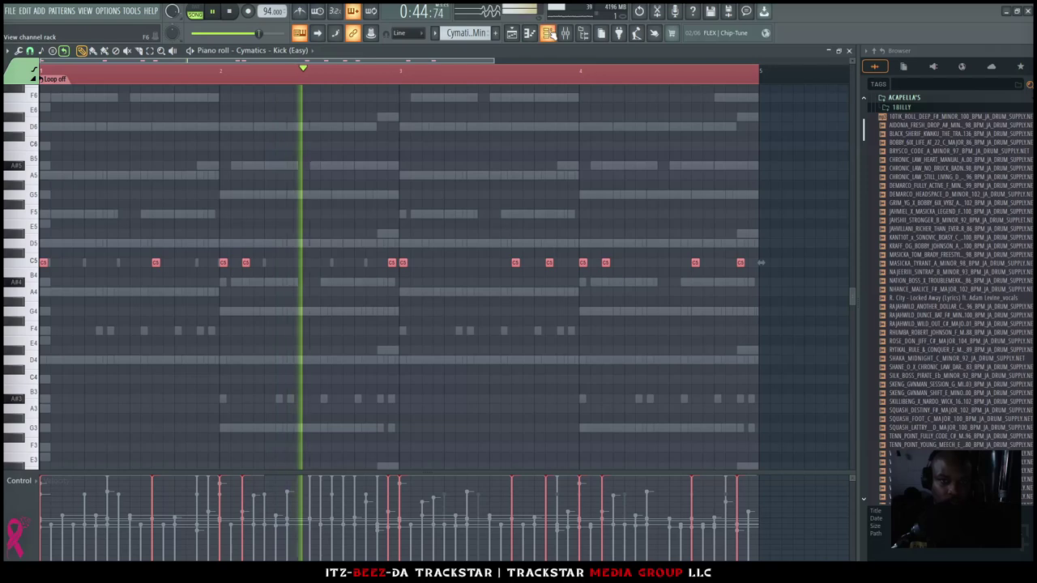
Open the Serum bass notes, audition the line, and add two short D6 notes early in bar 1
key("F6")
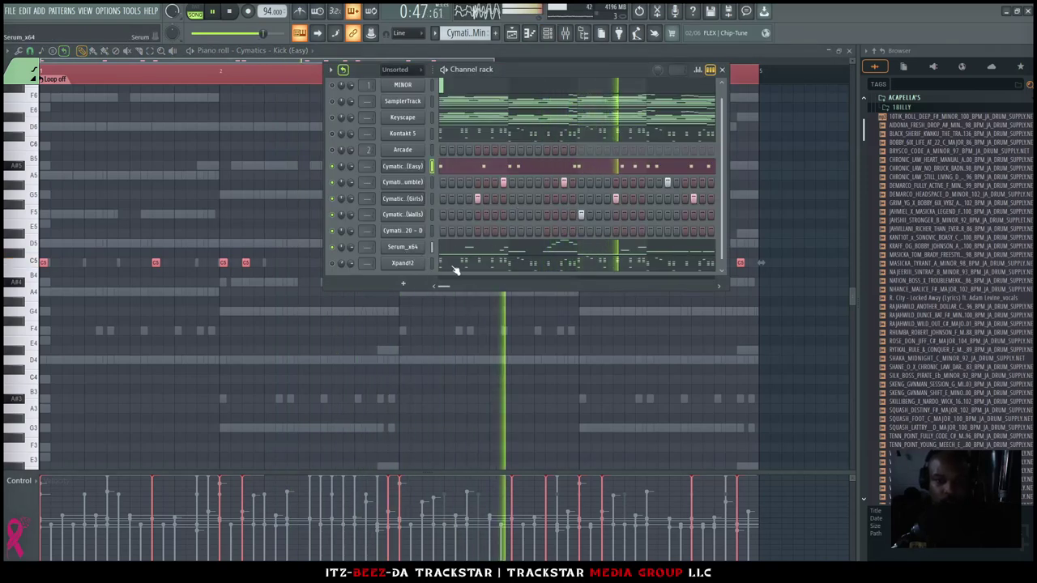
left_click(424, 247)
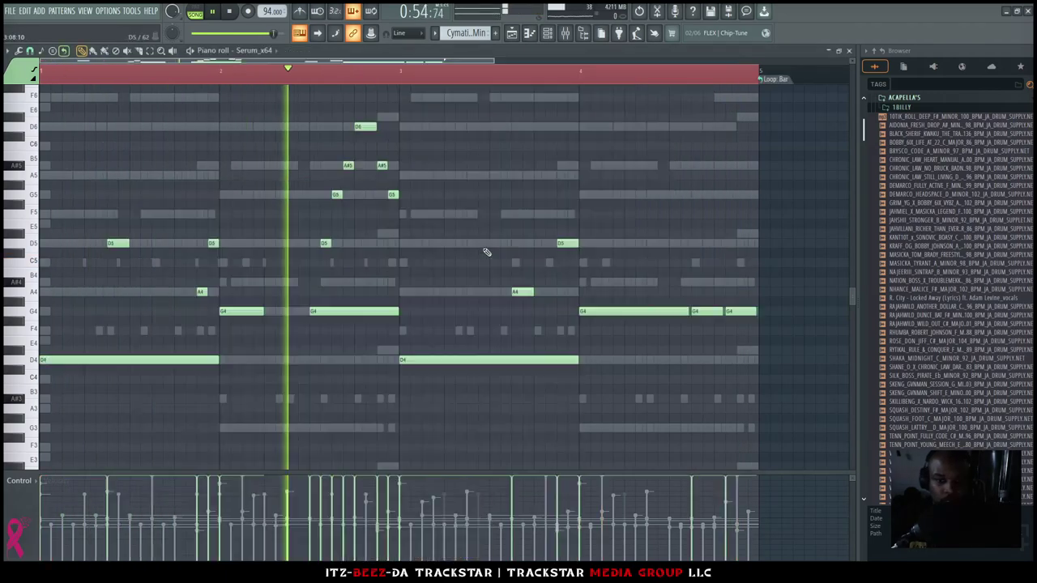
key("space")
key("space")
key("space")
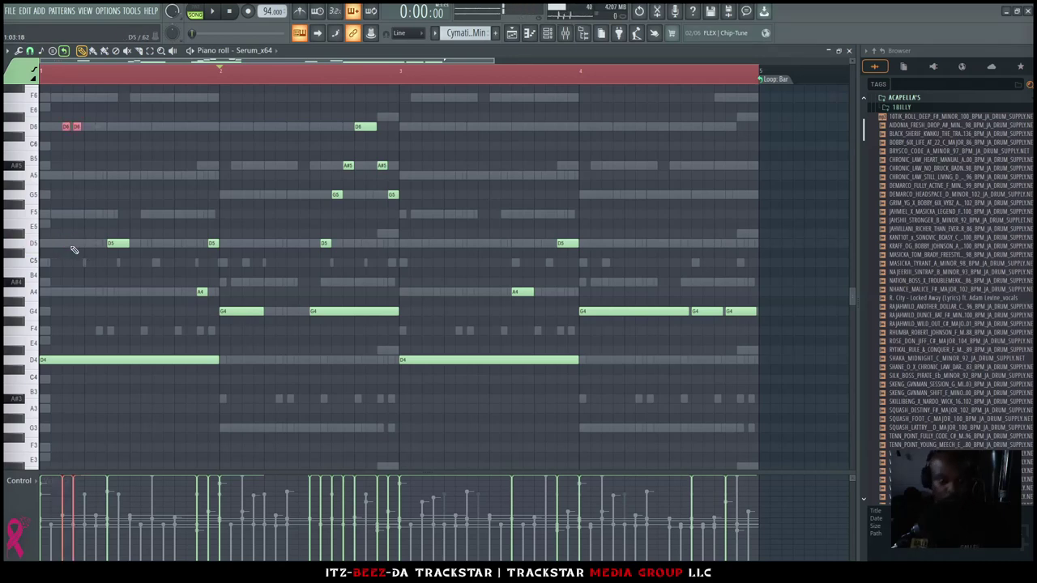
Delete the two short D6 notes in bar 1 and extend that bar's first D5 to one and a half beats
key("space")
right_click(71, 127)
key("space")
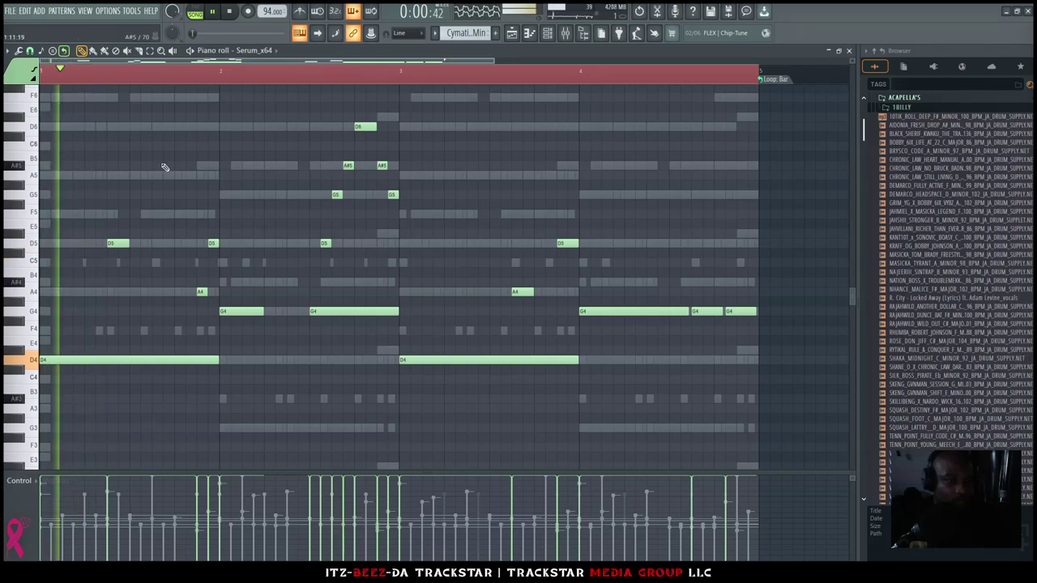
key("space")
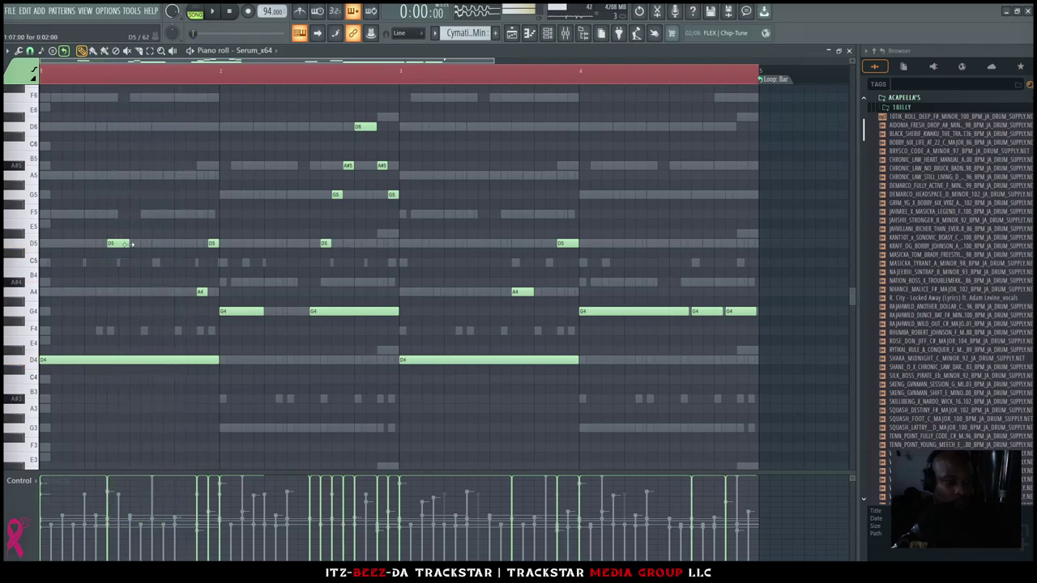
left_click_drag(166, 243, 174, 243)
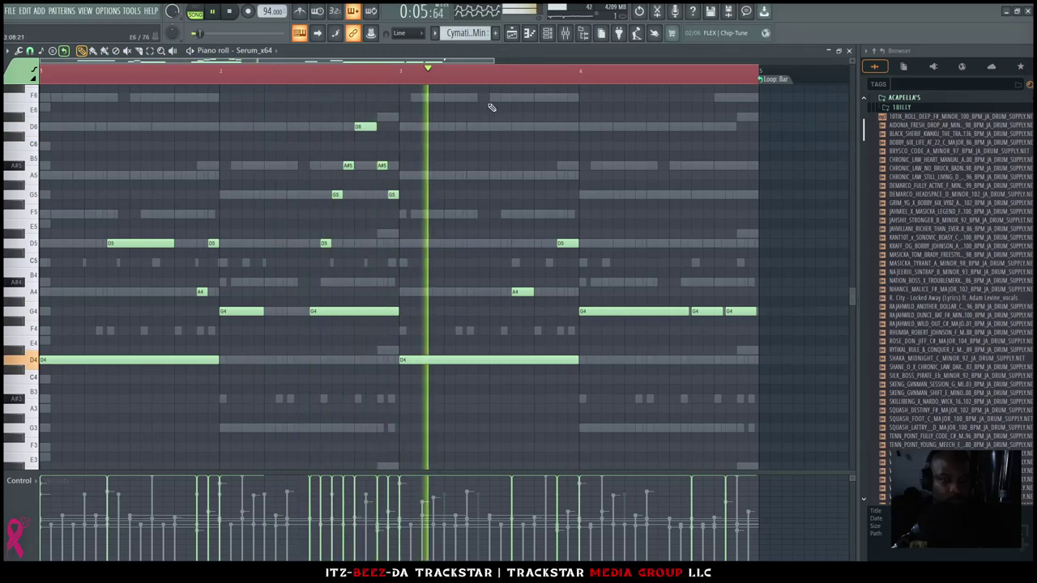
Bring up the channel rack, unmute the Kontakt 5 channel, and show the mixer
key("F6")
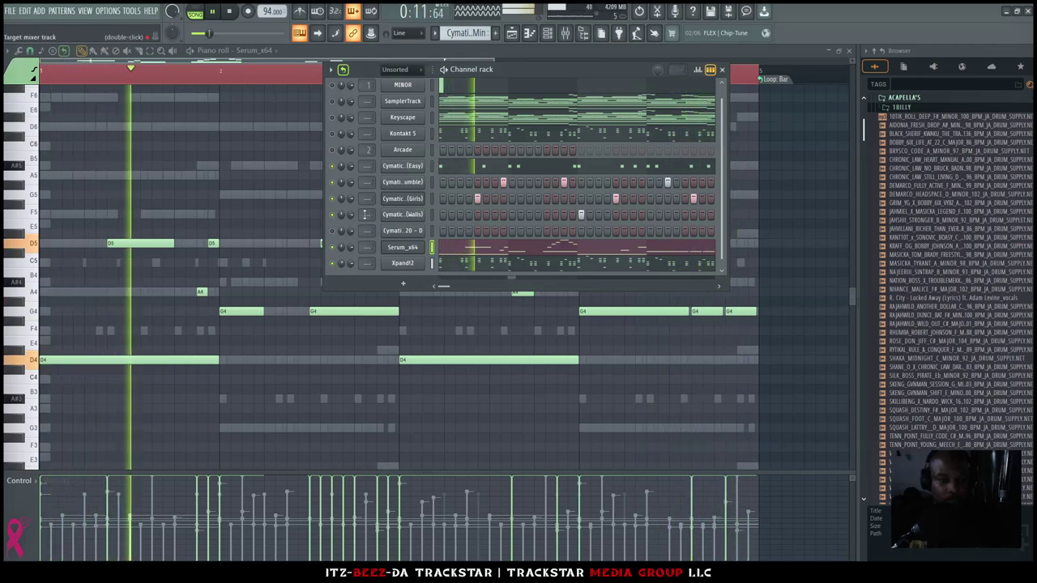
left_click(333, 134)
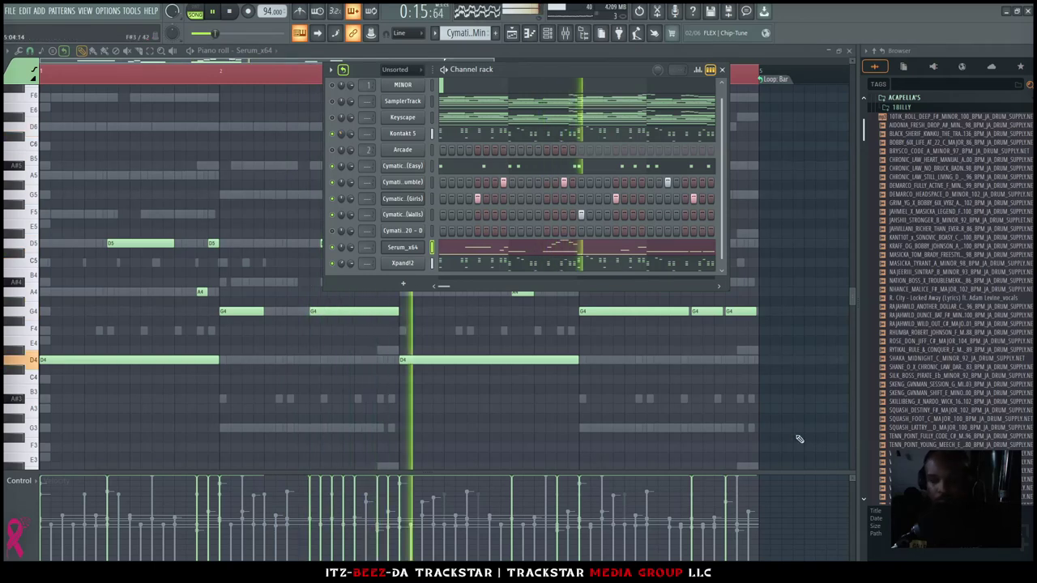
key("F9")
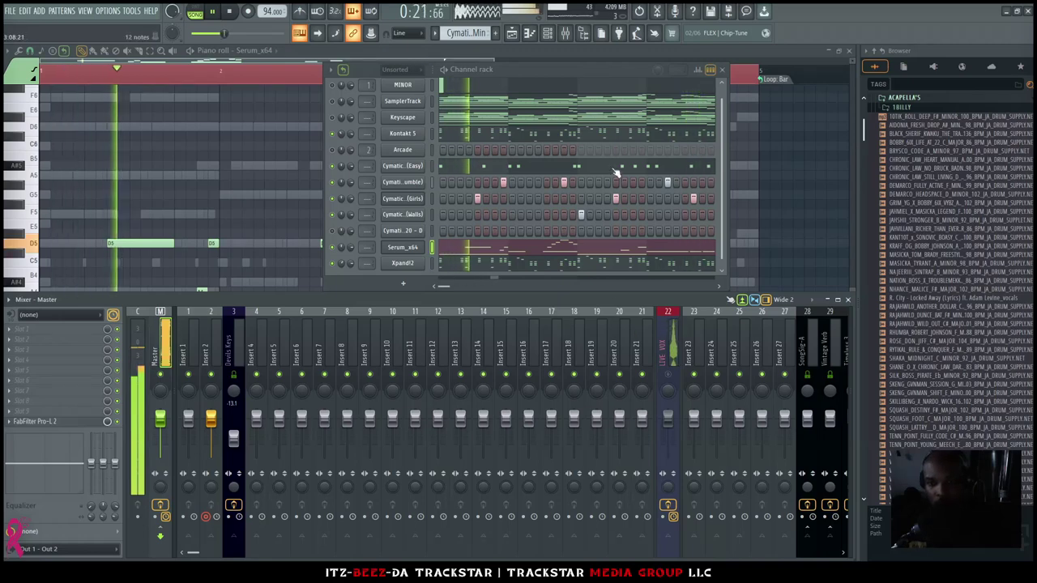
Open the SamplerTrack channel's settings, move its window out of the way, and unmute the Keyscape channel
left_click(401, 104)
left_click(402, 106)
left_click(409, 106)
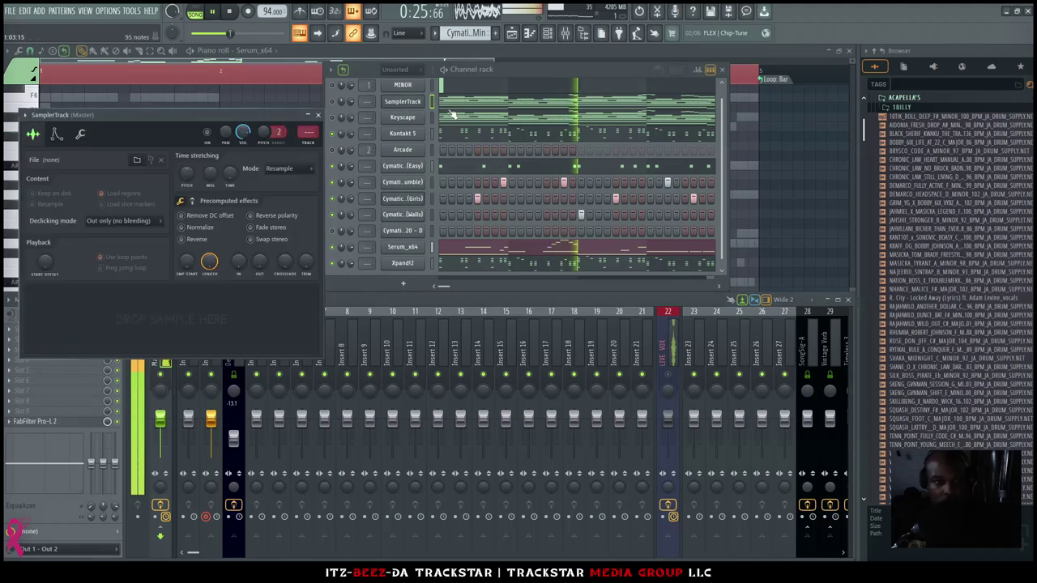
left_click_drag(276, 119, 246, 88)
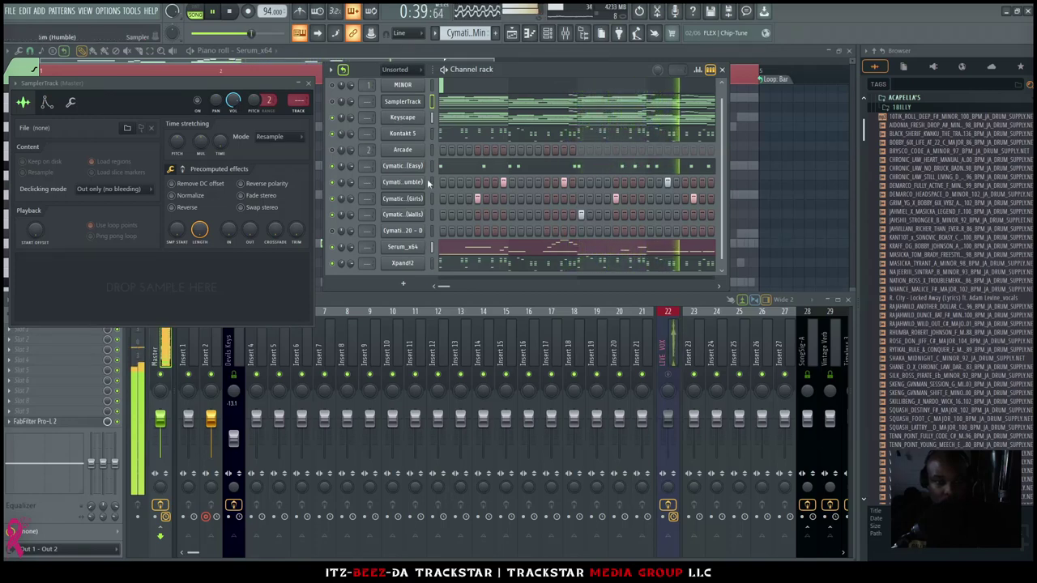
Open the 808 Essentials 808 20 - D channel's settings and delete that unused channel
left_click(415, 235)
left_click(91, 191)
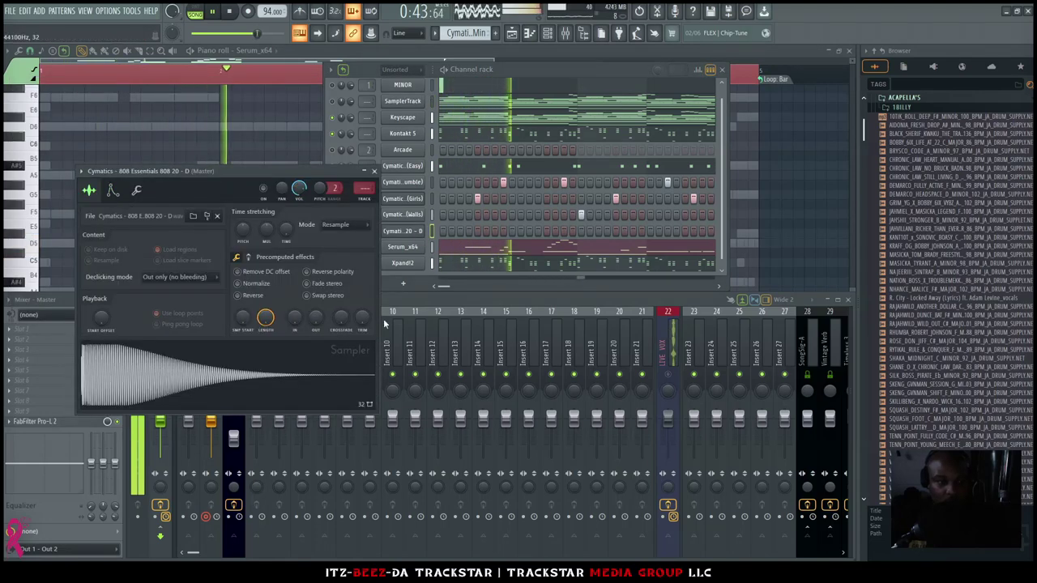
right_click(424, 233)
left_click(456, 357)
key("Return")
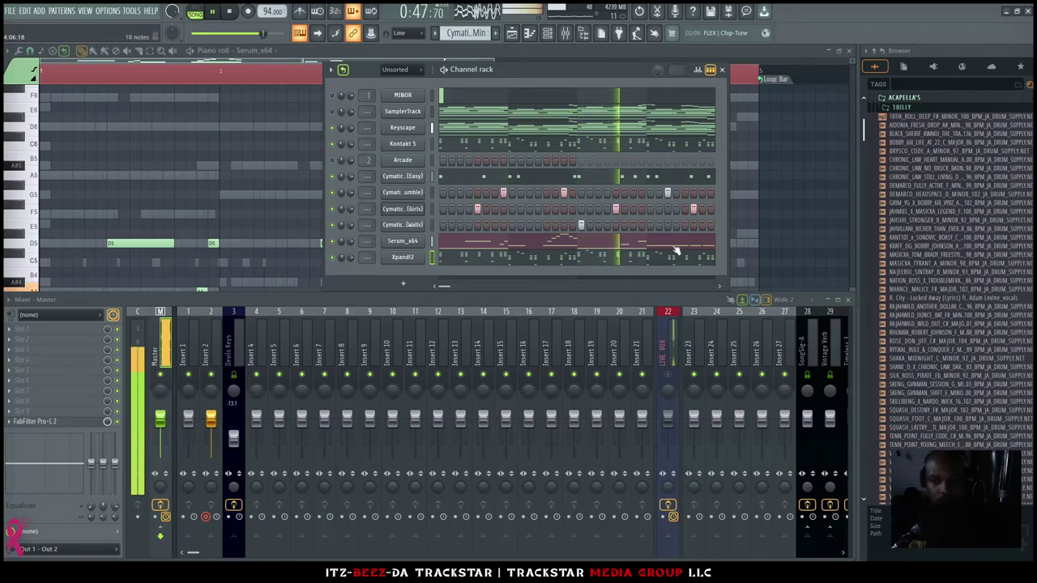
Browse the score library to the Snare_Rolls folder in Yaad Bizniz Drums_JA_DRUM_SUPPLY.NET
scroll(909, 186, "up", 10)
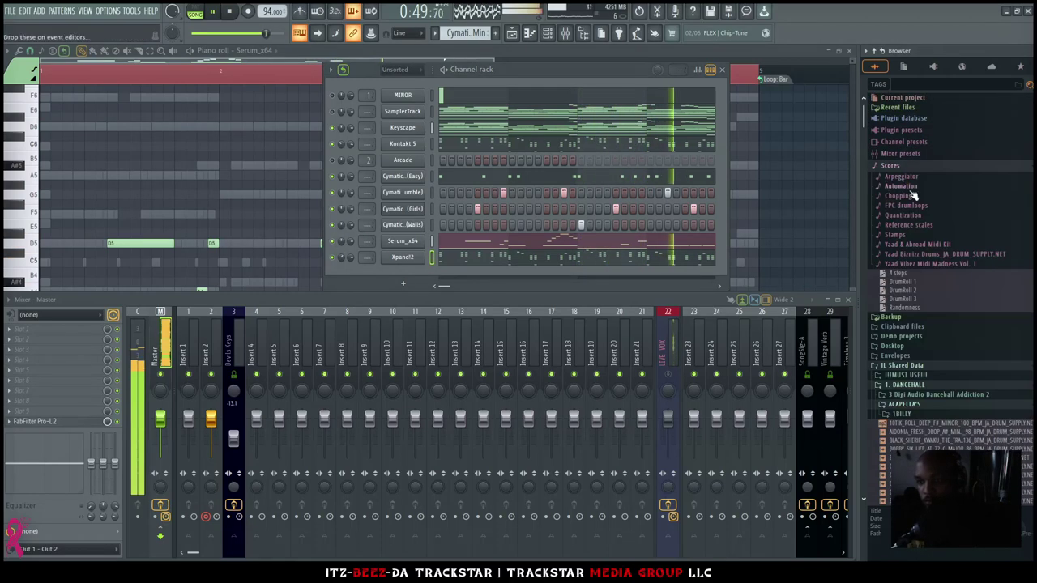
left_click(940, 254)
left_click(905, 282)
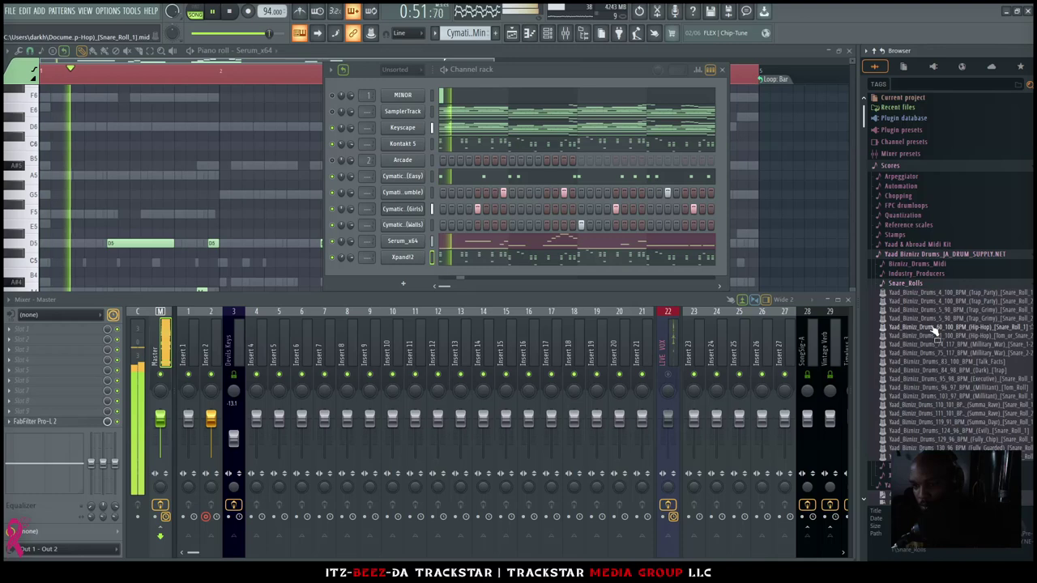
Bring the Yaad_Bizniz_Drums_60_100_BPM_(Hip-Hop)_[Snare_Roll_1] MIDI into a new sampler channel below Xpand!2
left_click(937, 328)
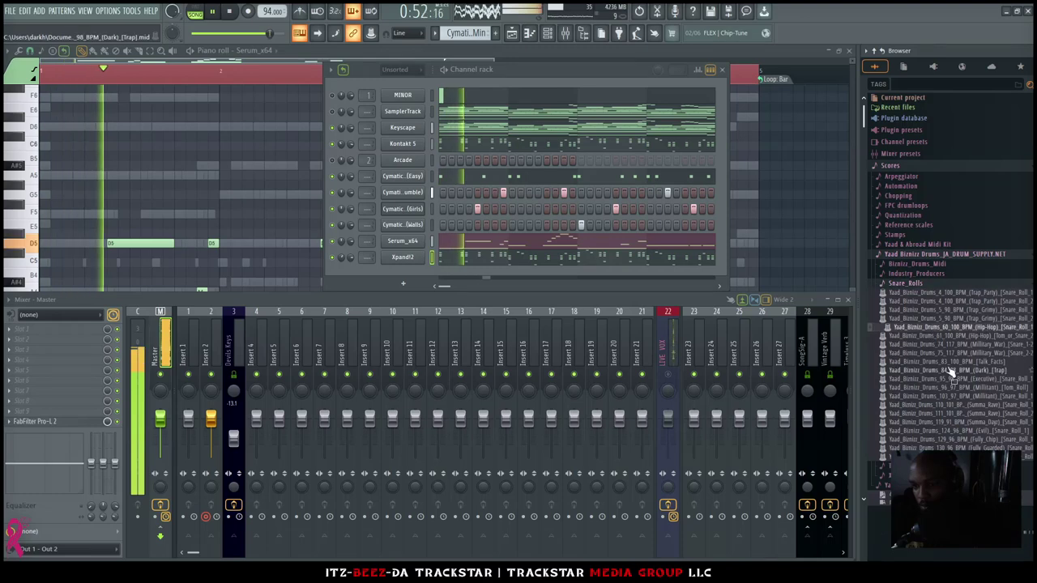
right_click(942, 328)
left_click(943, 340)
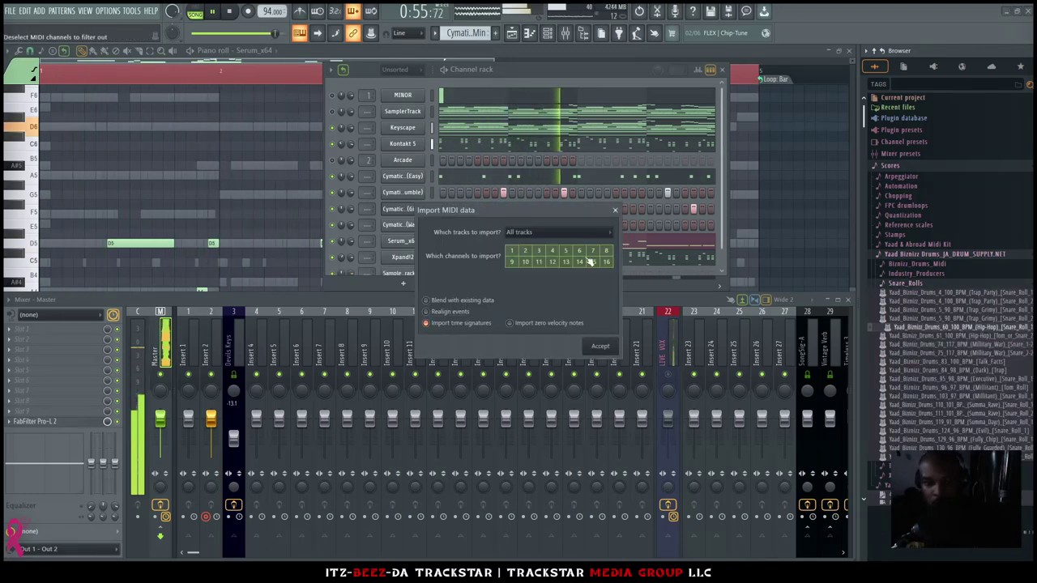
left_click(615, 212)
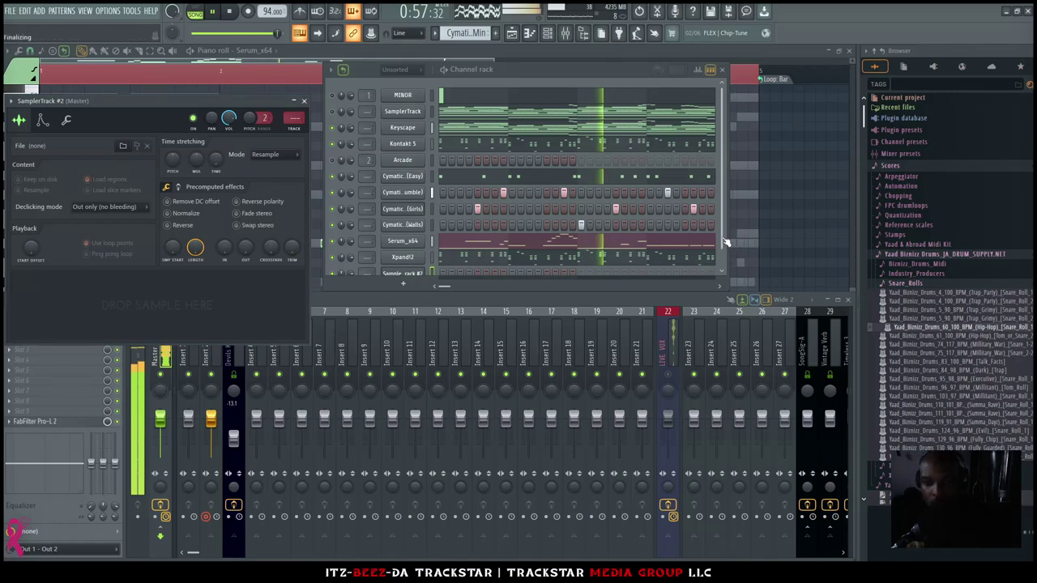
left_click_drag(723, 235, 724, 260)
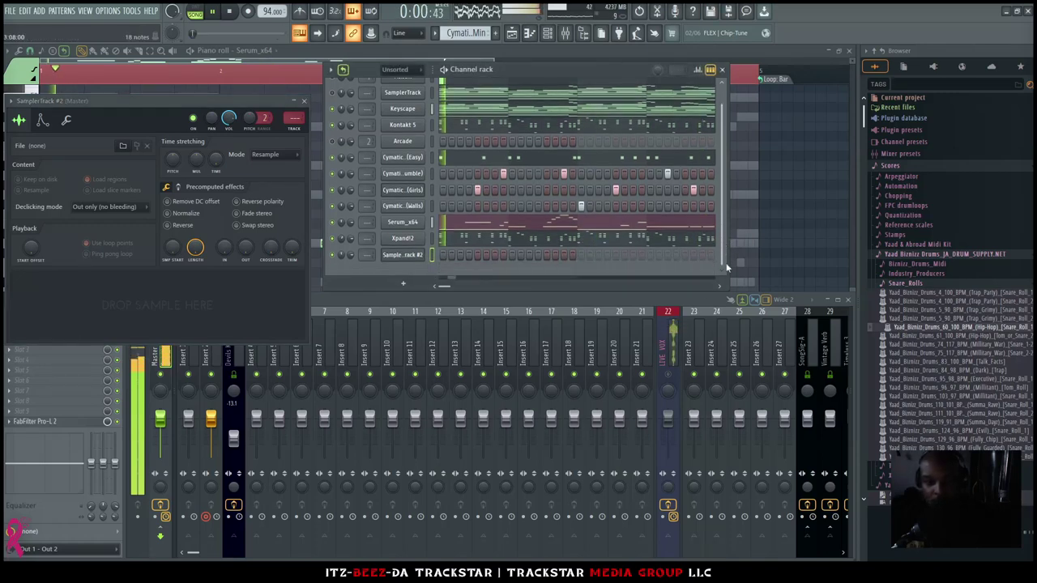
left_click_drag(939, 327, 635, 269)
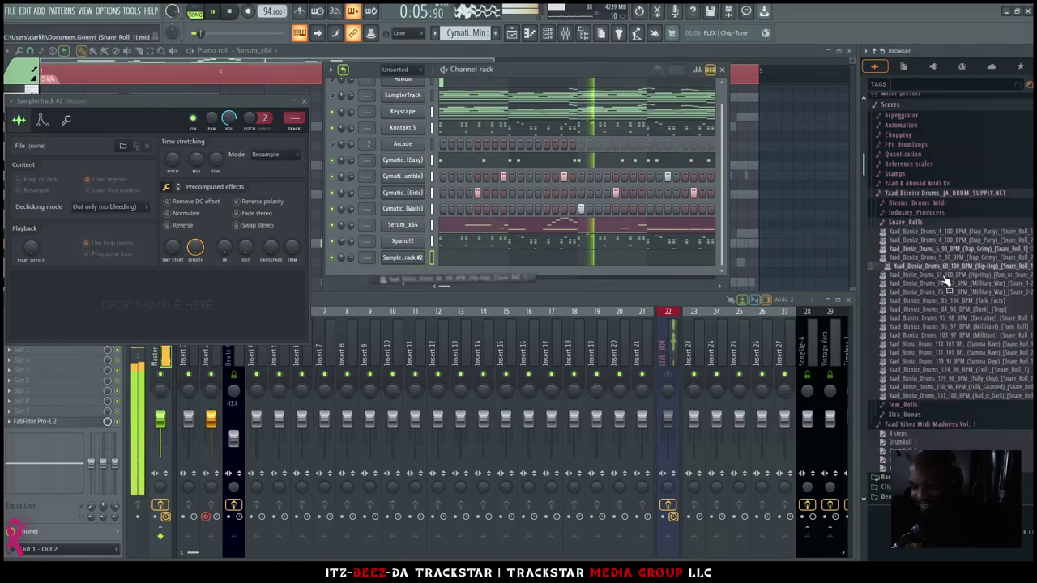
Load Yaad Vibez_Snare_14_[Millitary] from the Yaad Vibes Drumkit Vol. 1 snares into the new snare roll channel
scroll(939, 300, "down", 15)
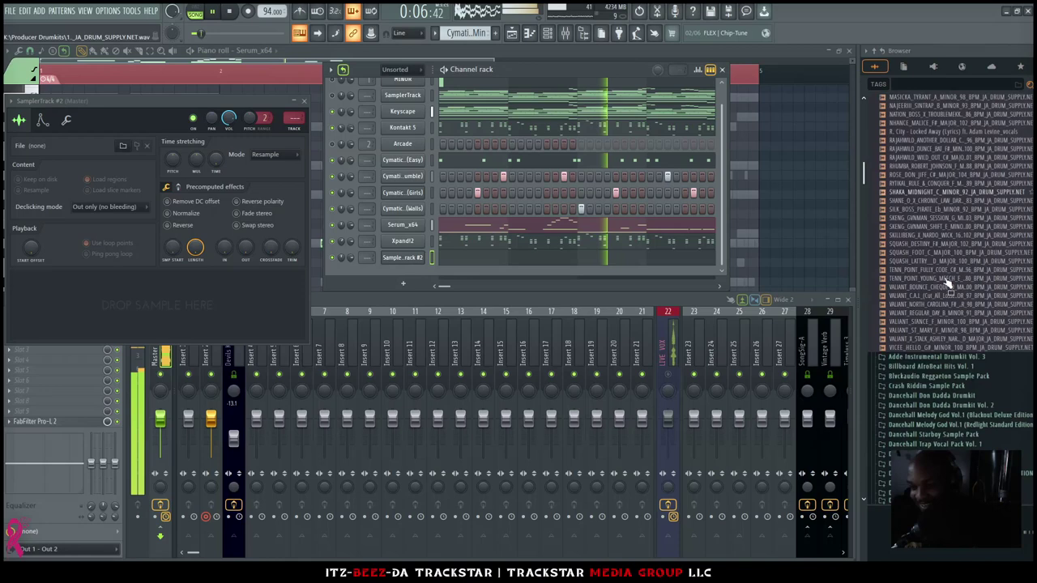
scroll(956, 299, "down", 6)
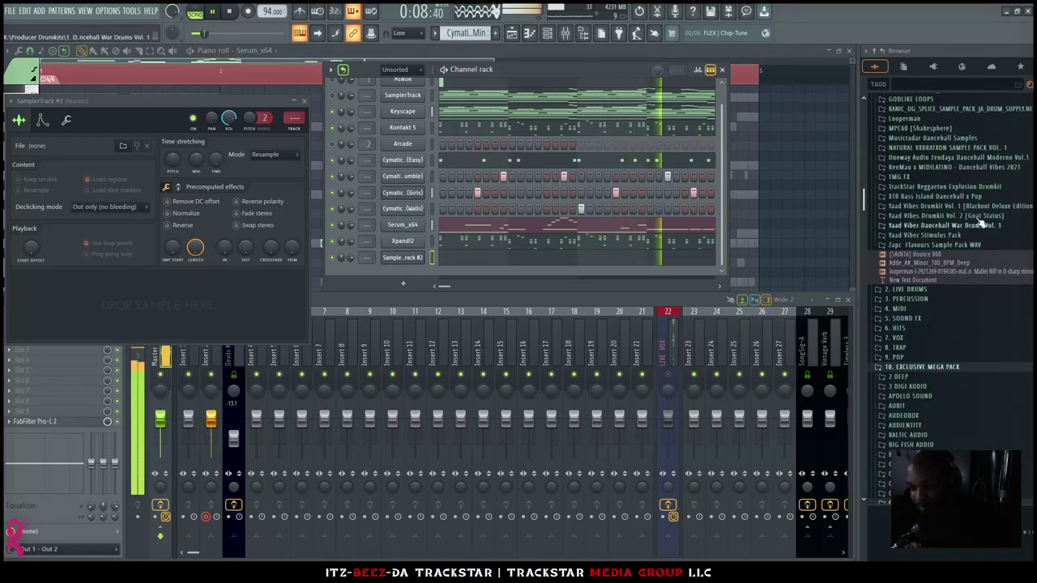
left_click(983, 207)
left_click(901, 321)
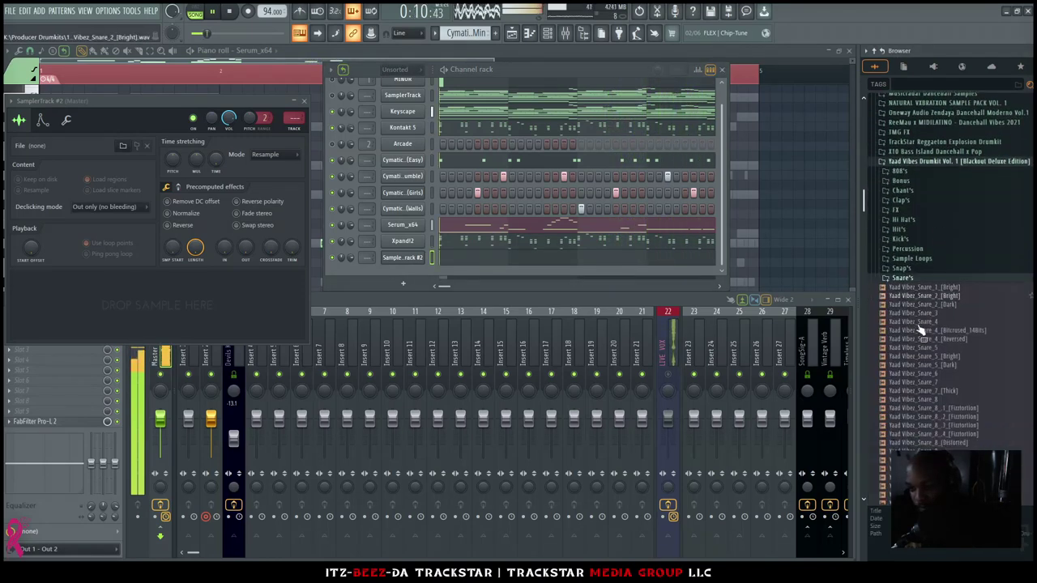
scroll(934, 365, "down", 3)
left_click(927, 439)
left_click_drag(923, 441, 413, 271)
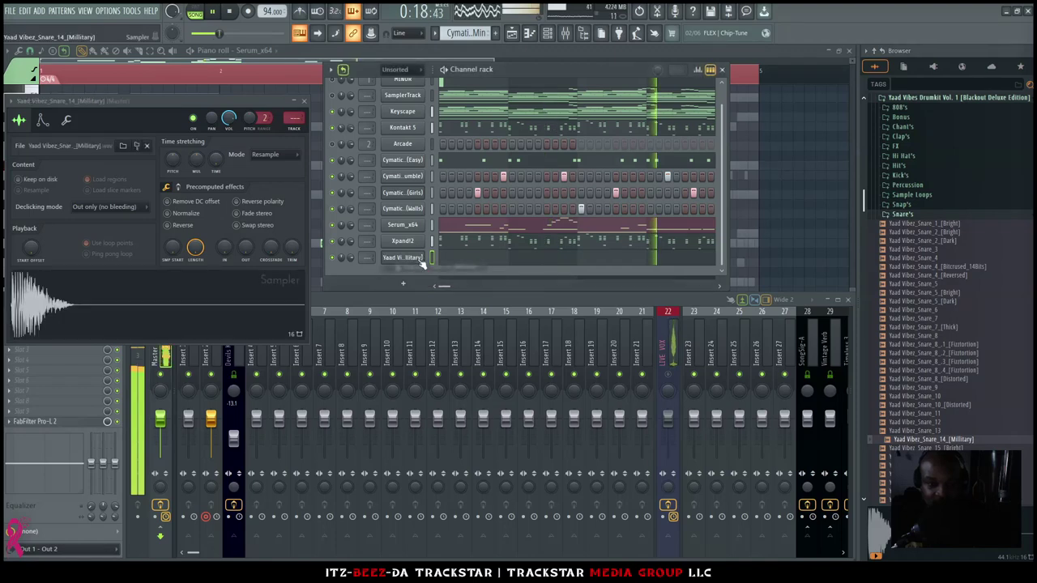
Open the snare roll channel's notes and audition other snares, including Yaad Vibez_Snare_16, Snare_9 and Snare_4_[Bitcrused_14Bits]
left_click(509, 261)
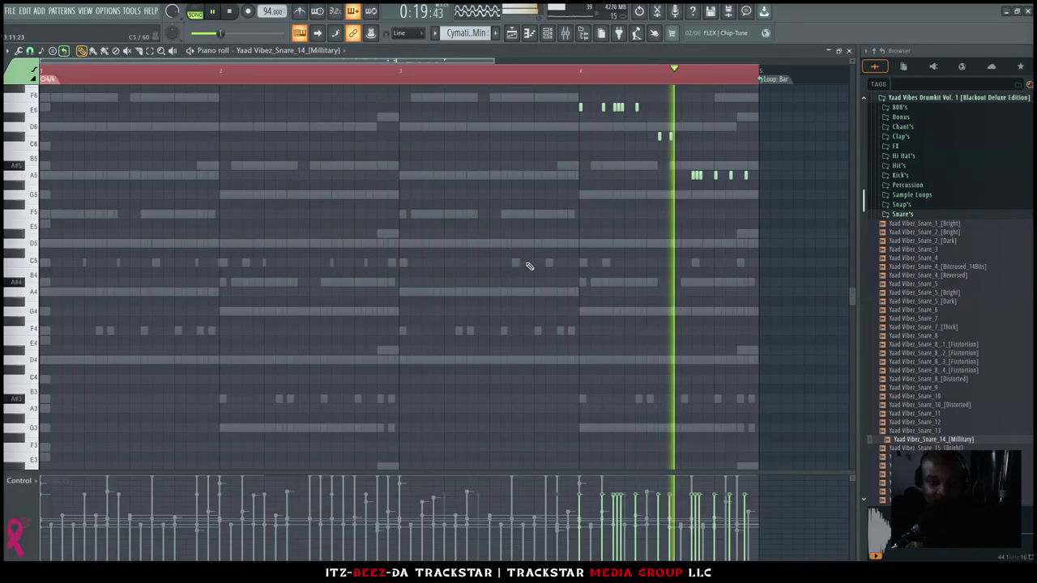
right_click(593, 265, "ctrl")
scroll(941, 442, "down", 3)
left_click(939, 440)
scroll(942, 440, "down", 1)
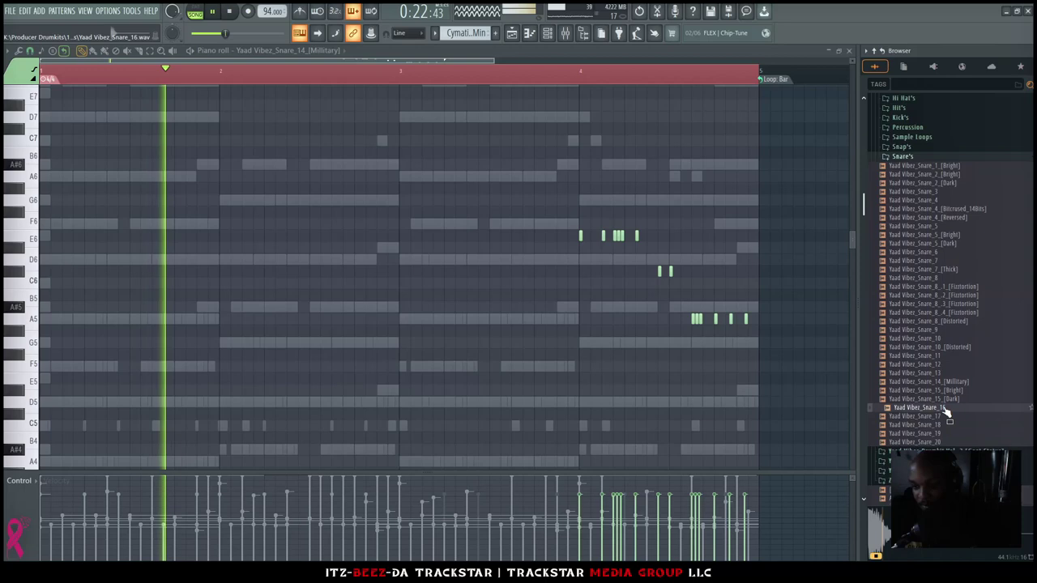
left_click(931, 328)
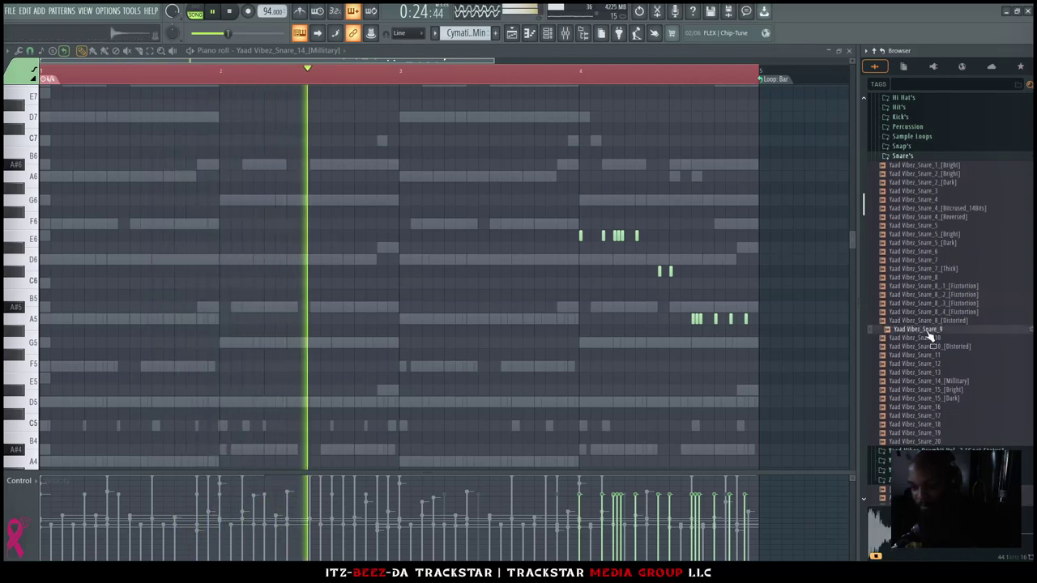
left_click(933, 234)
left_click(937, 210)
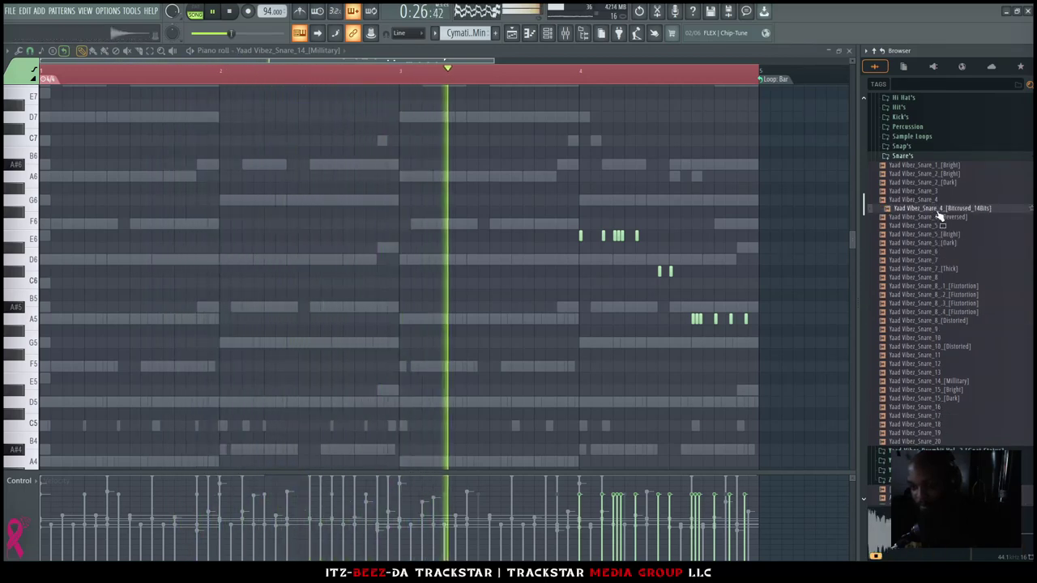
Audition the samples in the drumkit's Bonus folder, including Trap_Snare_[Dirty_Money] and SFX_Transitions_38_[Reverse_Brass_Stab]
scroll(915, 172, "up", 6)
left_click(901, 292)
left_click(972, 445)
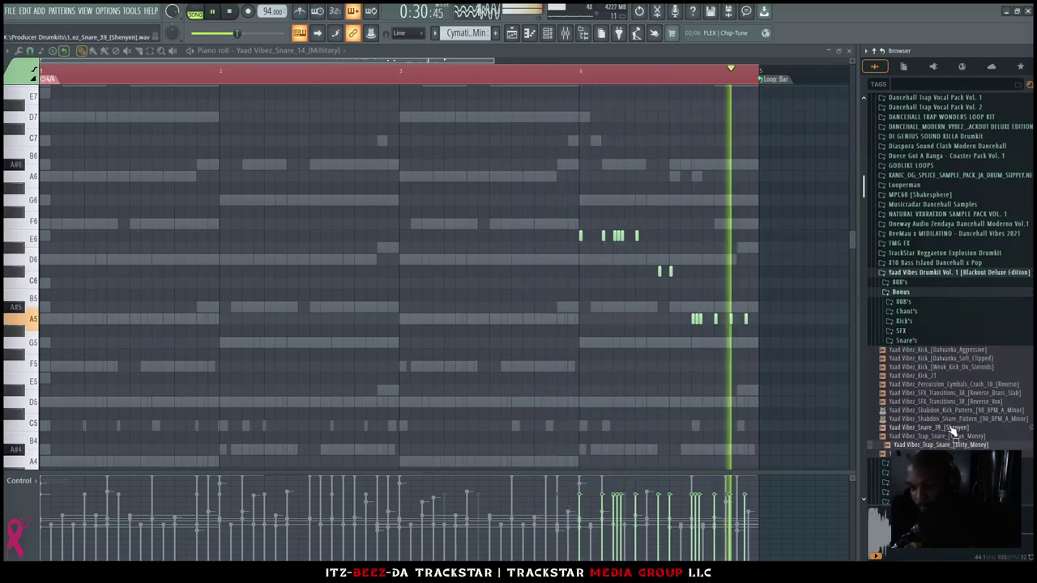
left_click(996, 402)
left_click(994, 394)
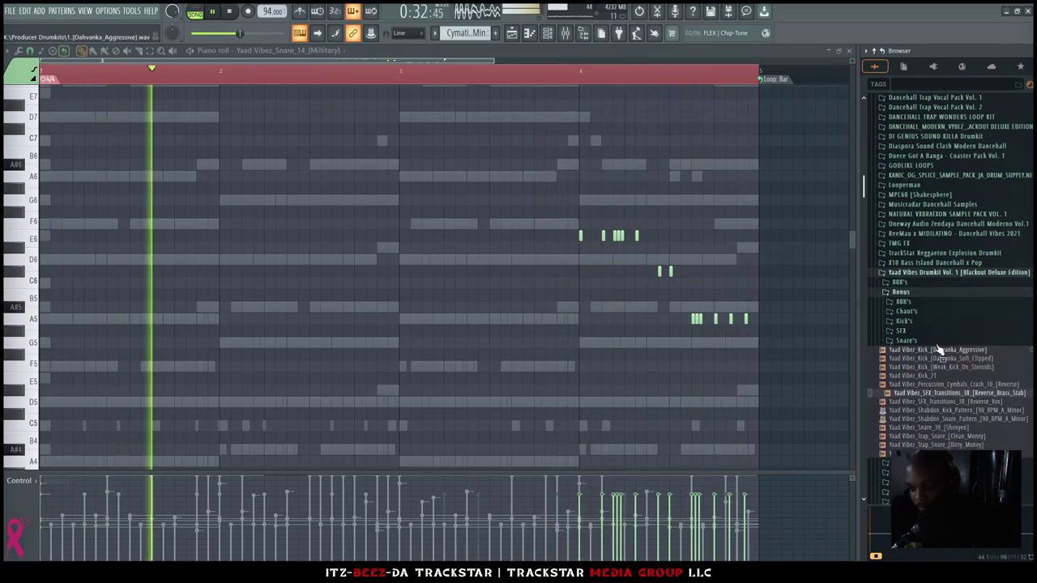
Replace the snare roll channel's sample with Yaad Vibez_Snare_[Cardiak_x_Lex] from the Bonus snares folder
left_click(906, 340)
scroll(918, 353, "down", 2)
left_click(944, 347)
left_click(958, 370)
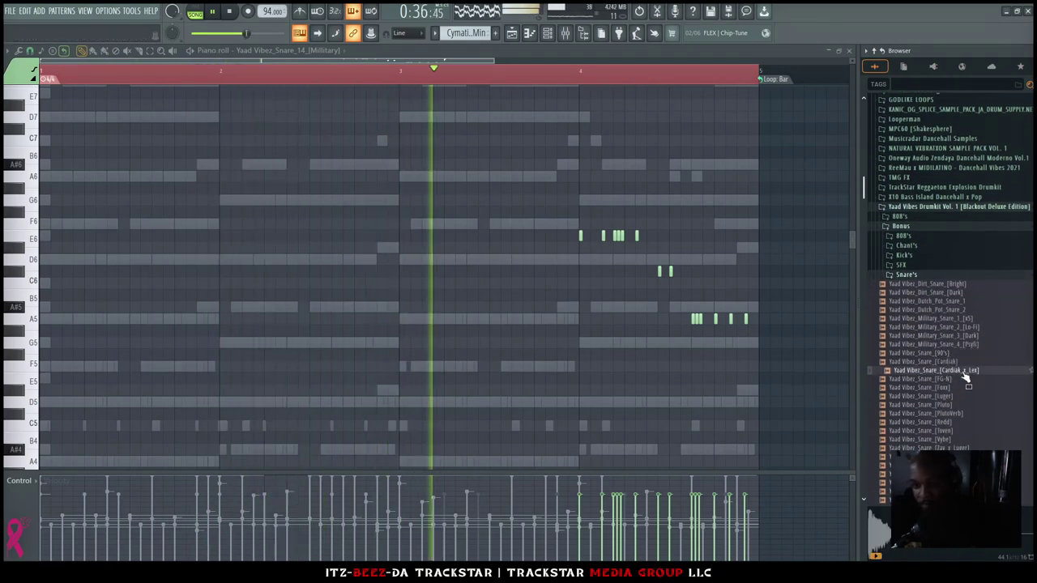
right_click(964, 373)
left_click(962, 322)
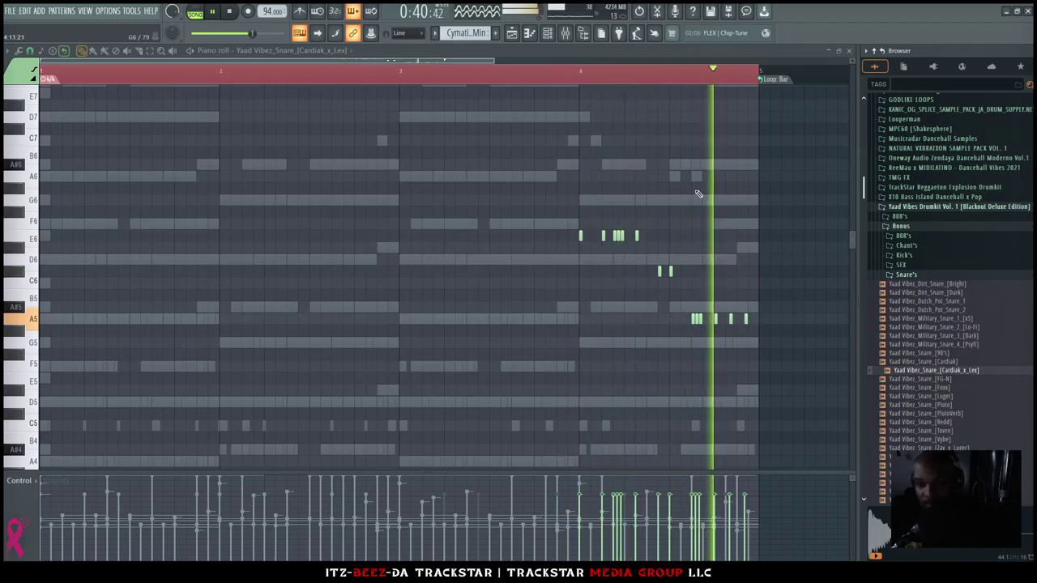
Show the playlist, unmute the Track 8 acapella and restart song playback from the beginning
key("F6")
key("space")
key("space")
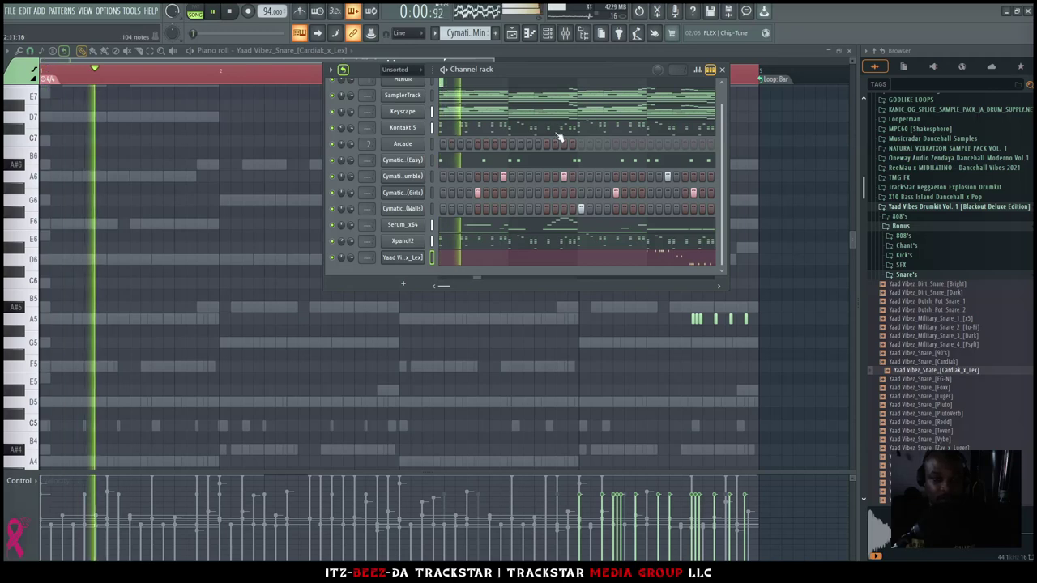
key("F5")
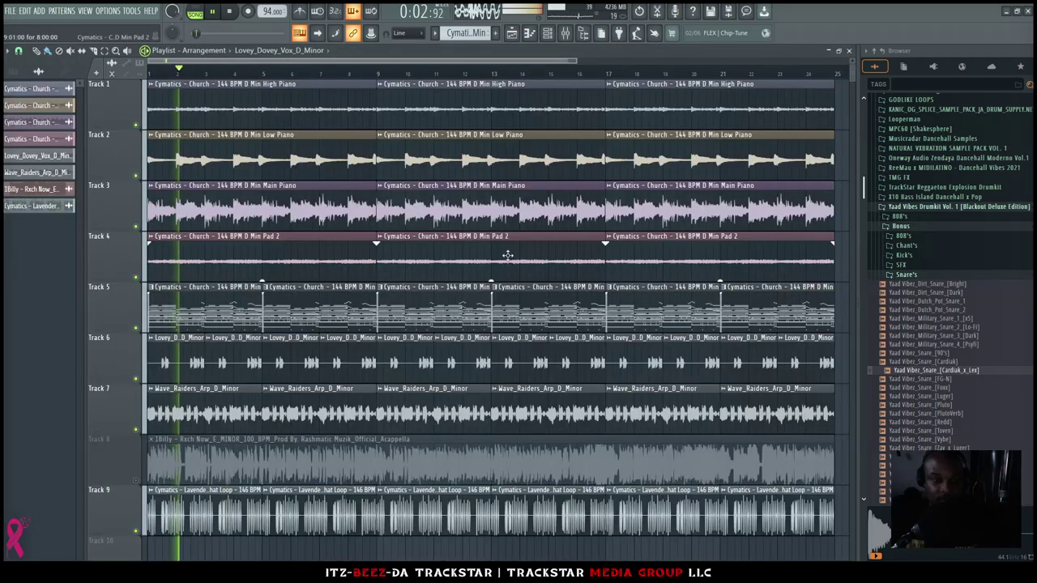
scroll(449, 367, "down", 1)
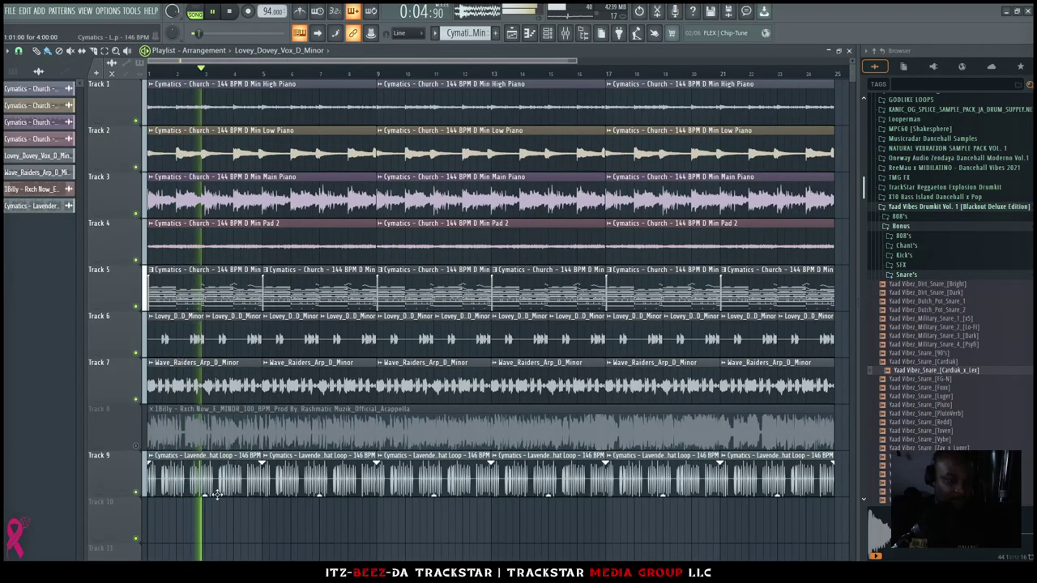
left_click(136, 445)
key("space")
key("space")
Stop playback and browse the Producer Drumkits library to the 1BILLY folder inside ACAPELLA'S
scroll(931, 197, "up", 10)
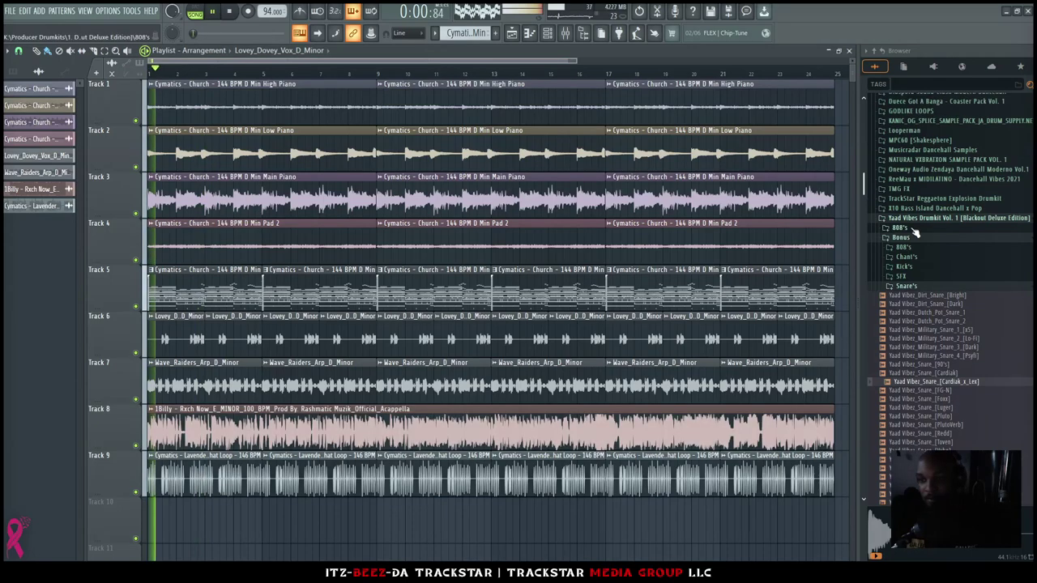
scroll(931, 197, "up", 15)
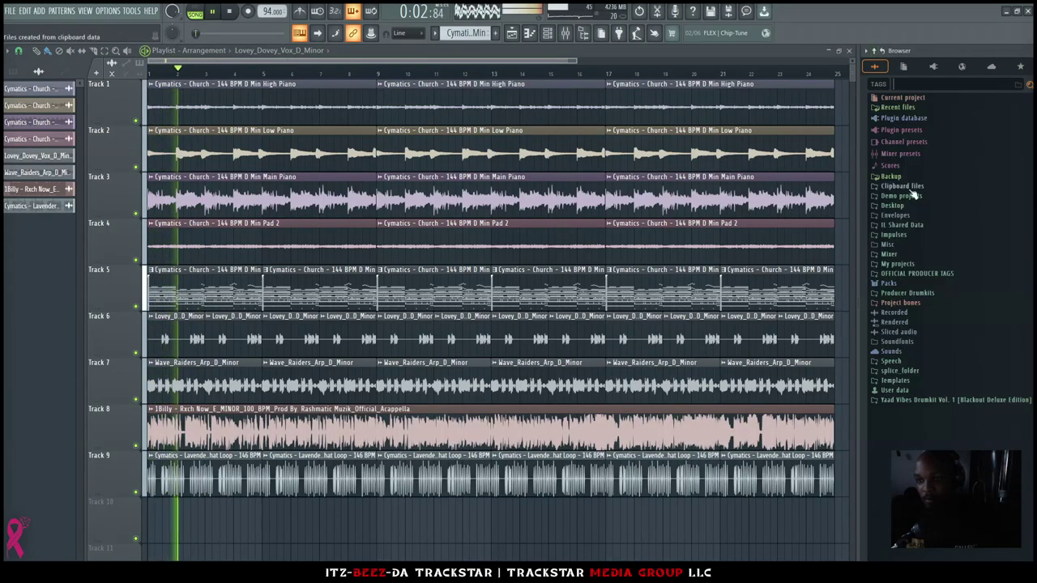
left_click(916, 314)
left_click(913, 253)
left_click(904, 108)
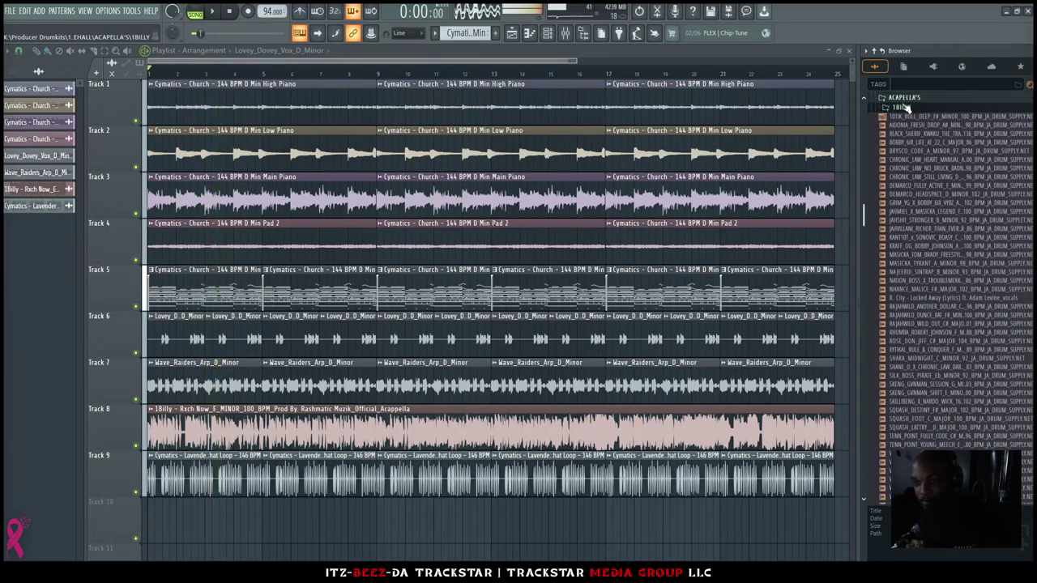
key("space")
Audition the 1BILLY acapellas to find a vocal that suits the beat
left_click(944, 121)
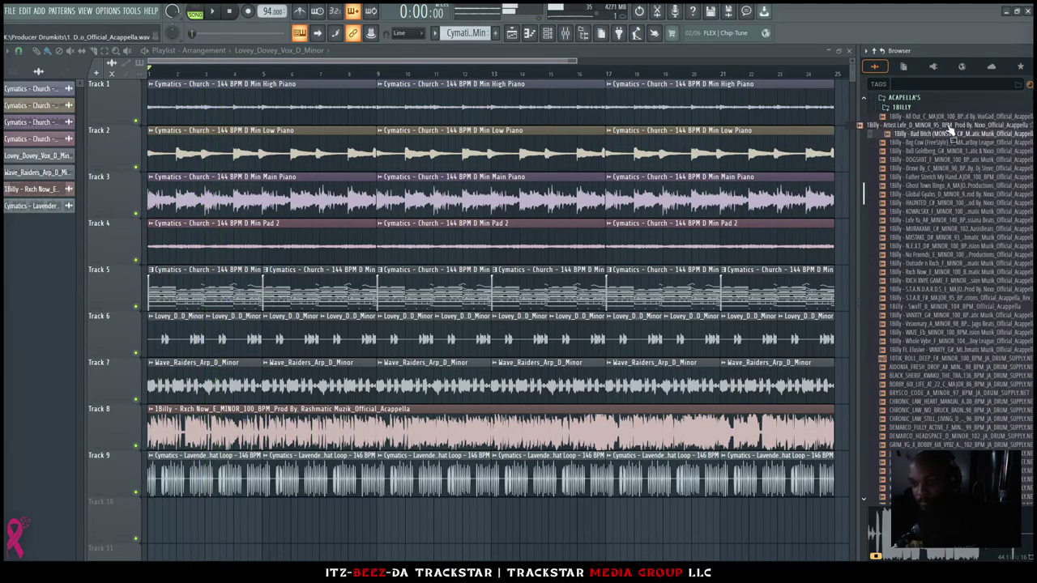
left_click(949, 126)
left_click(950, 196)
left_click(936, 205)
left_click(952, 186)
left_click(949, 220)
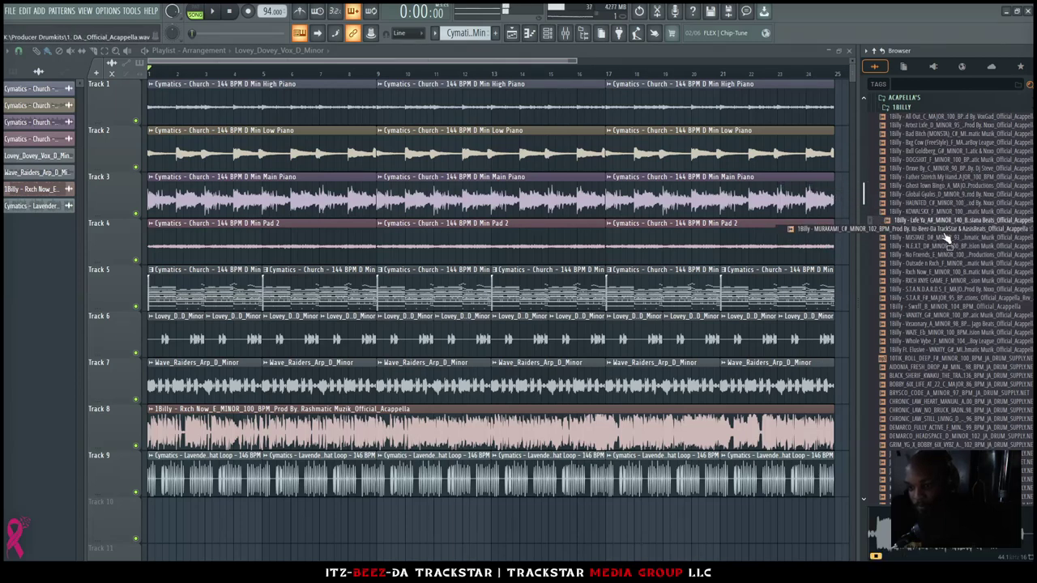
left_click(953, 282)
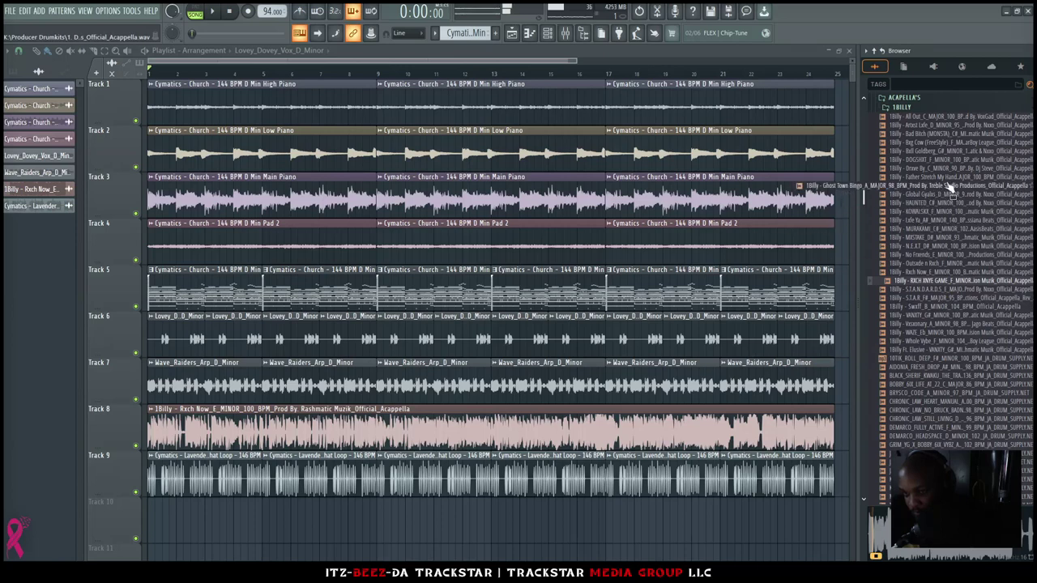
left_click(958, 149)
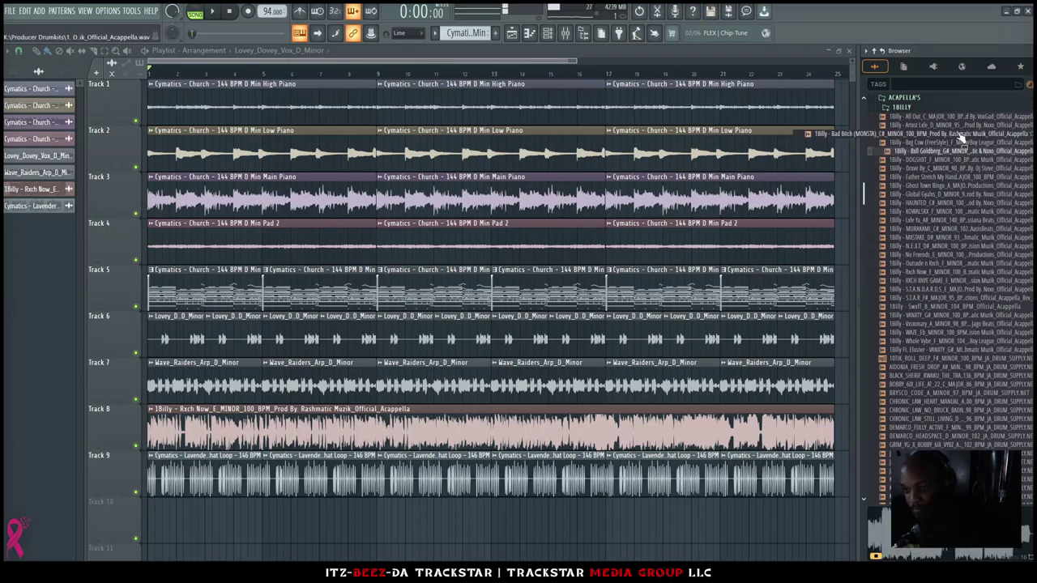
left_click(954, 168)
left_click(958, 195)
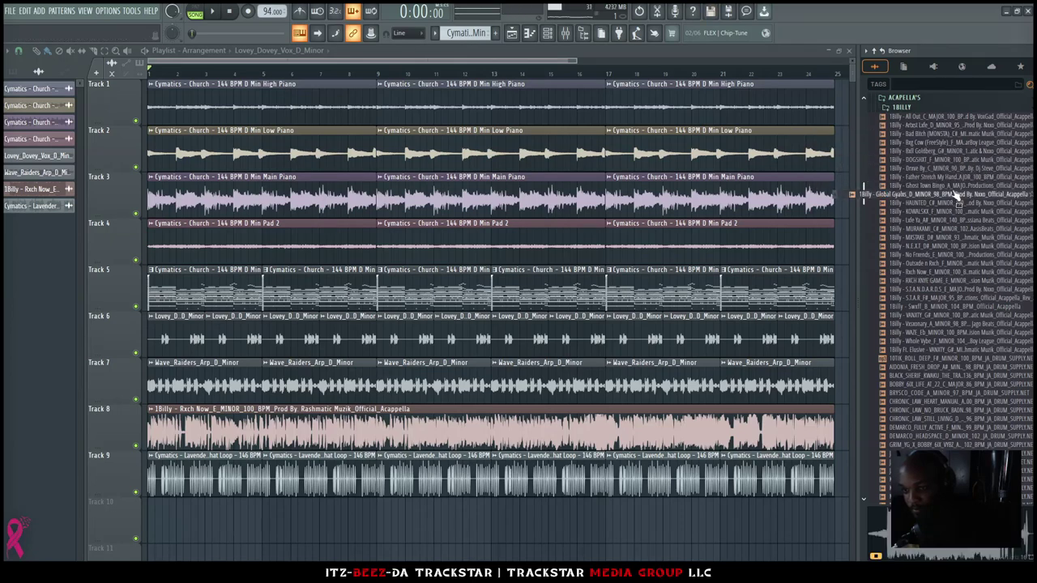
left_click(958, 202)
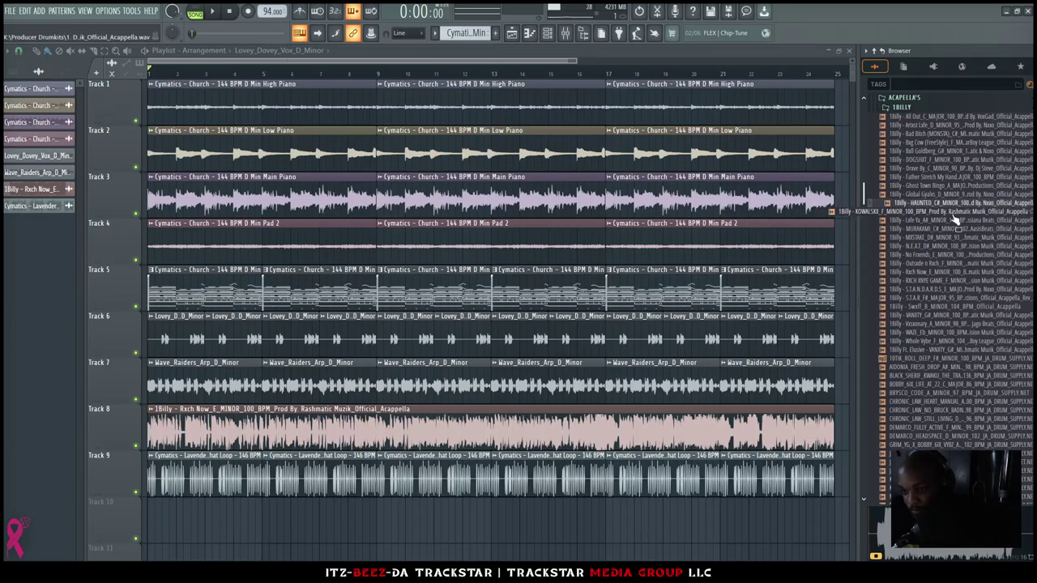
Place the 1Billy KOWALSKX acapella at the start of Track 10 and fit it to the project tempo using a typed-in BPM
left_click_drag(940, 212, 156, 522)
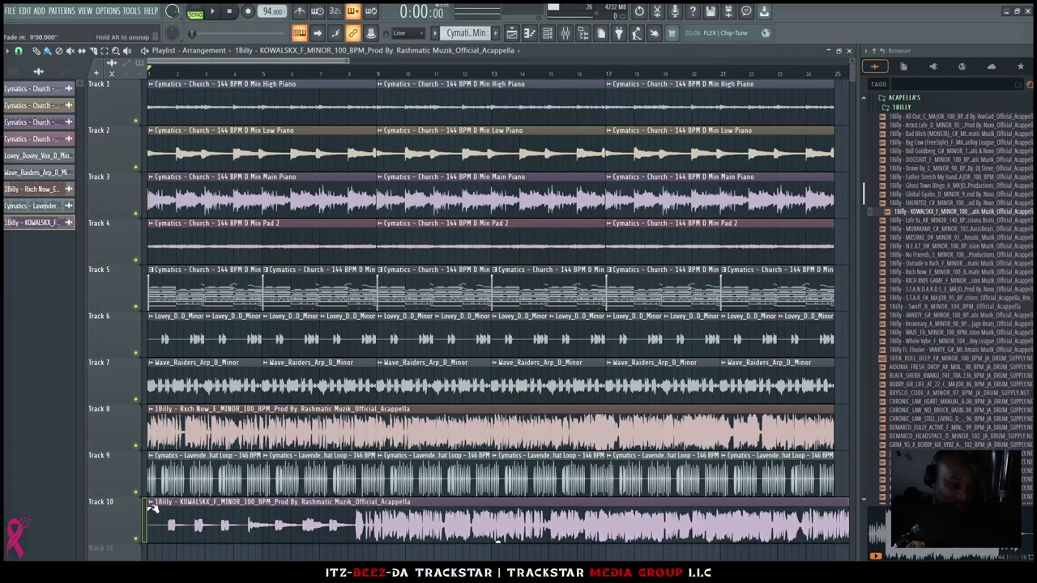
left_click(151, 503)
left_click(280, 475)
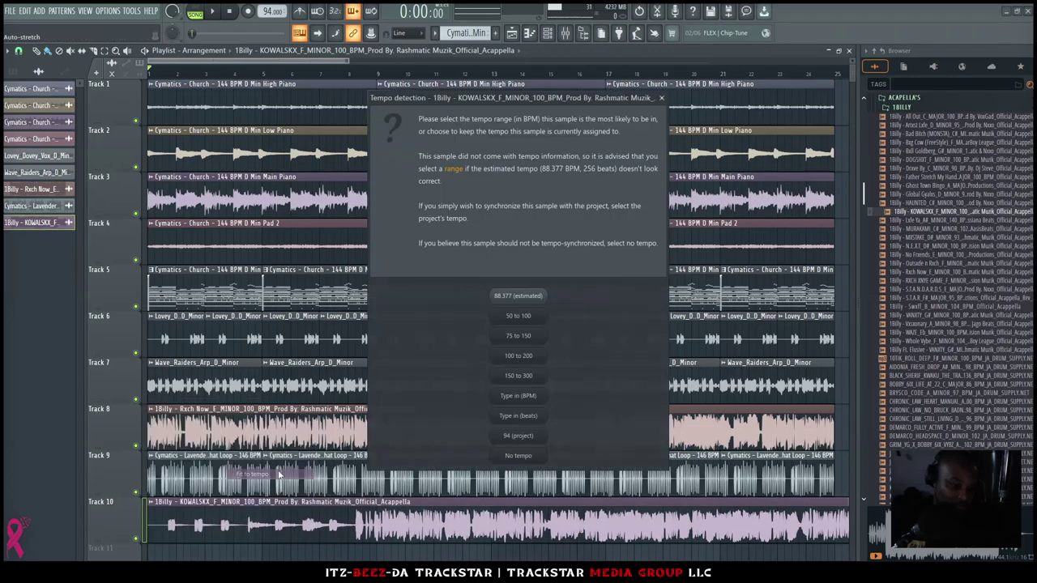
left_click(528, 394)
key("Return")
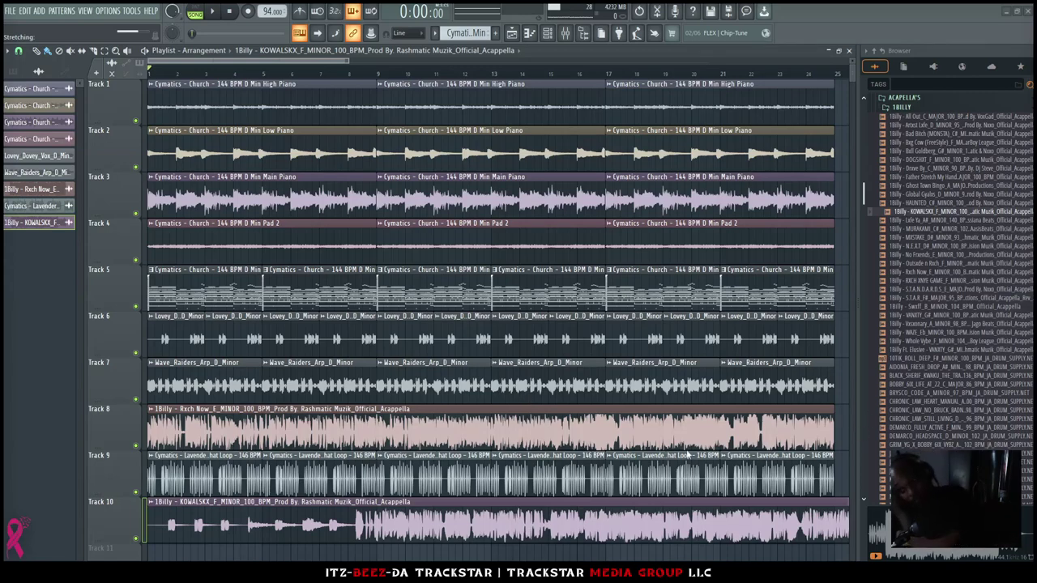
Check the mixer and undo the removal of the last pattern clip on Track 5
left_click(565, 32)
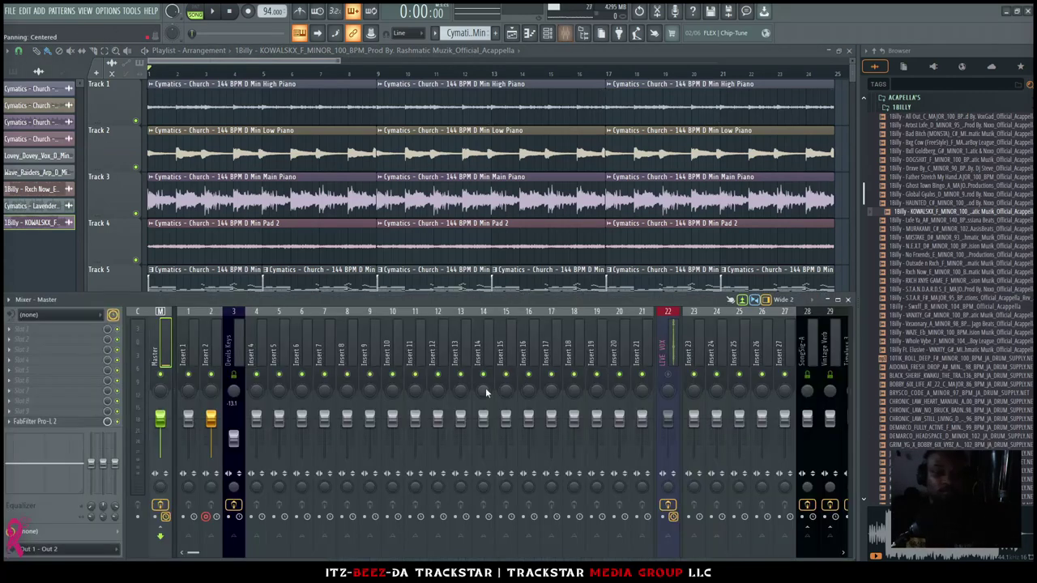
left_click(847, 299)
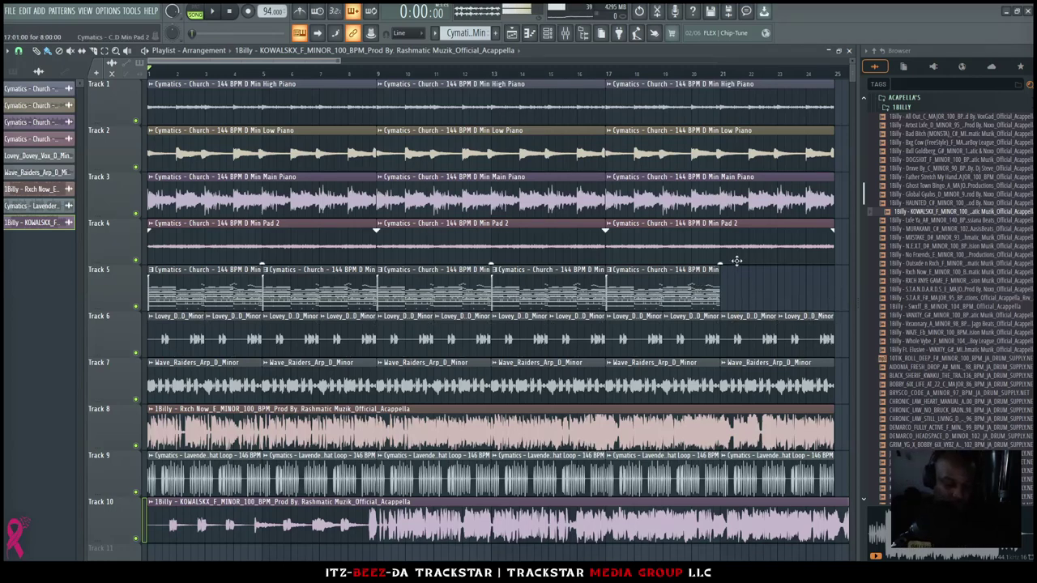
key("ctrl+z")
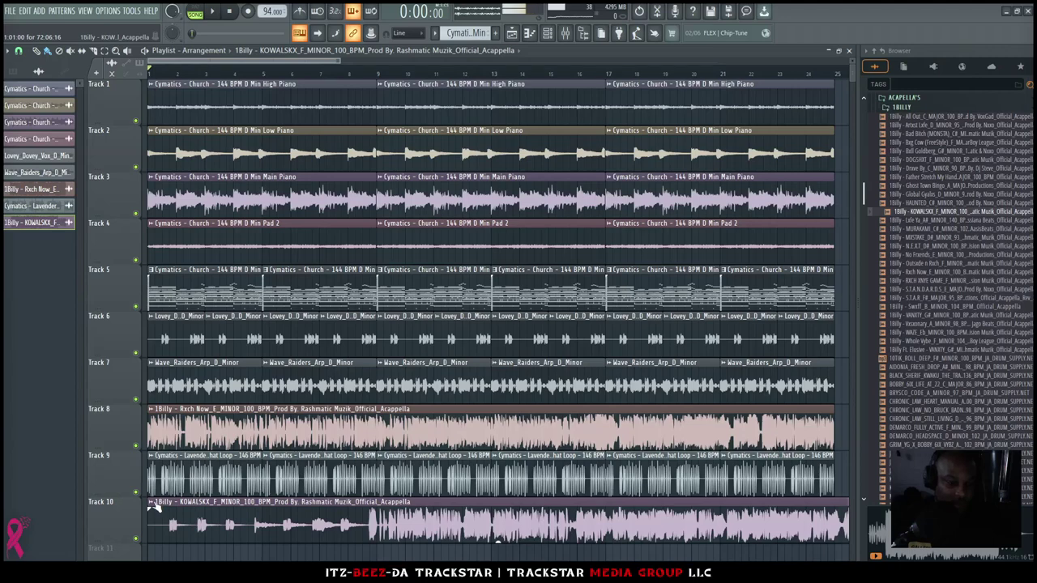
Delete the Rxch Now acapella from Track 8 and move all beat clips on Tracks 1 to 9 to bar 26
right_click(217, 434)
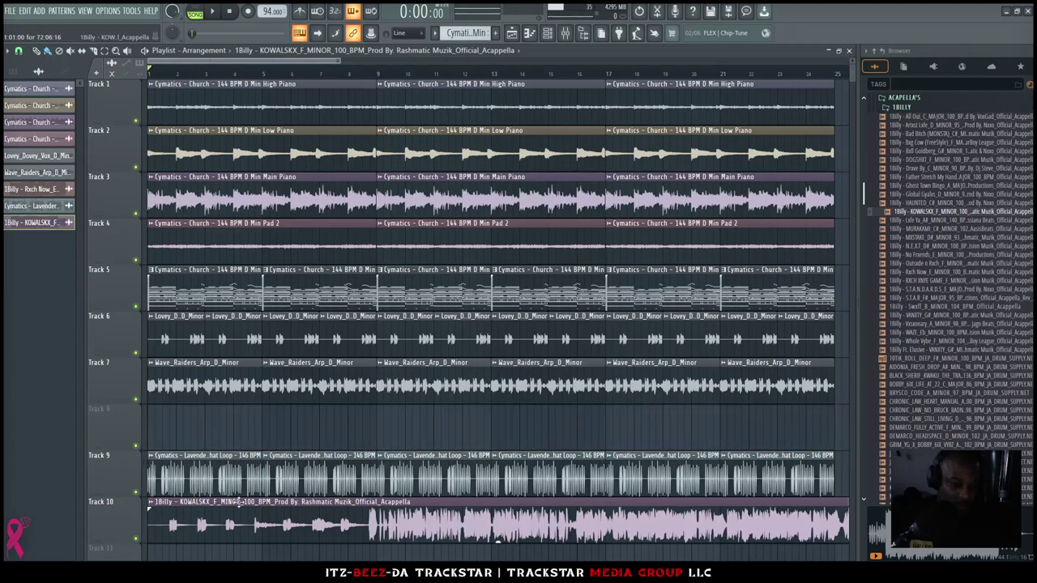
right_click(304, 519, "ctrl")
left_click_drag(428, 441, 64, 18)
left_click_drag(186, 91, 413, 81)
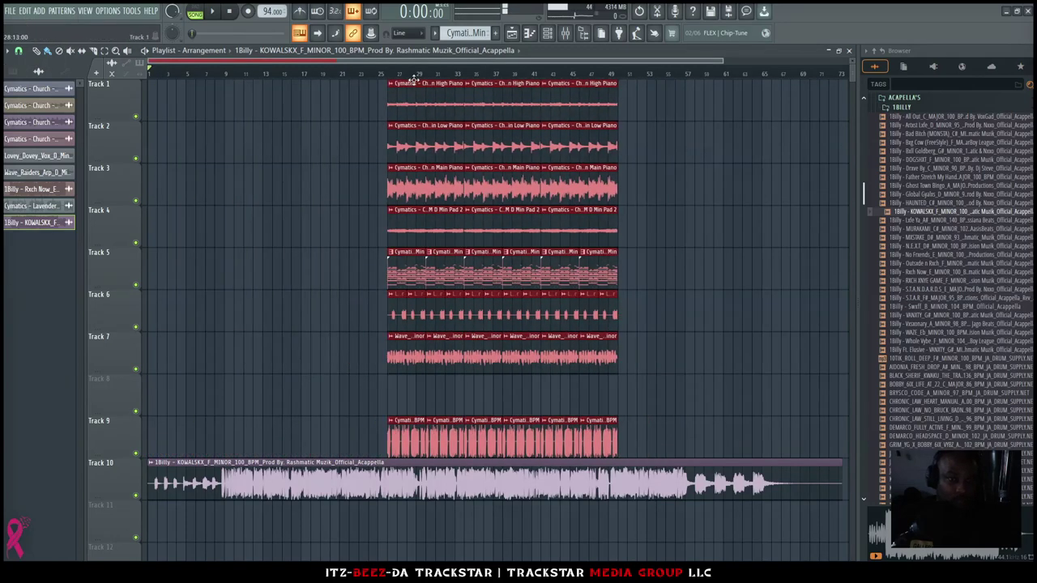
left_click(262, 427)
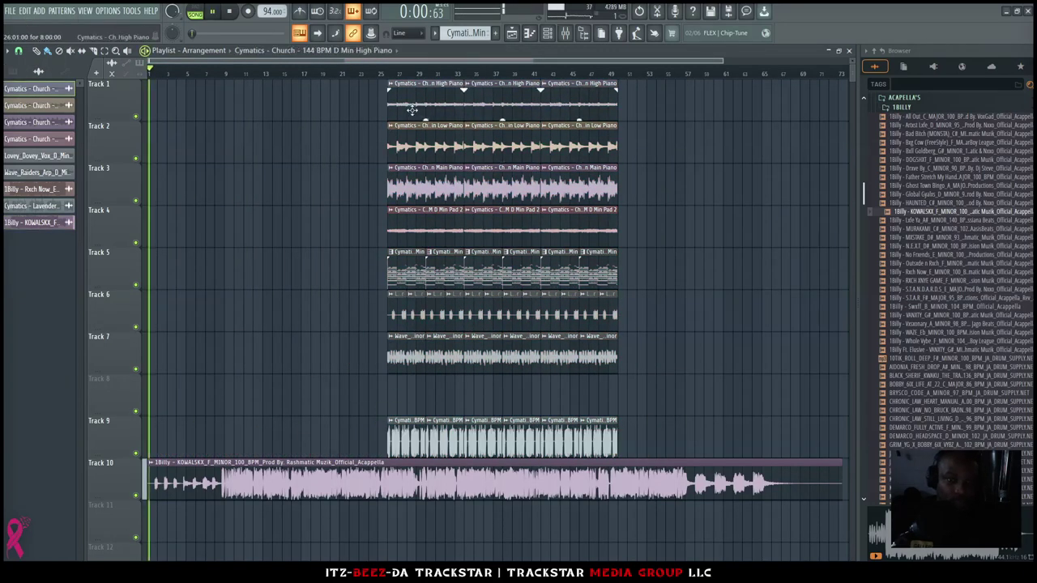
Copy the High Piano and Low Piano clips in front of the originals, and shift all beat clips so the copies start at bar 1
left_click_drag(390, 110, 160, 111)
left_click_drag(392, 151, 160, 148)
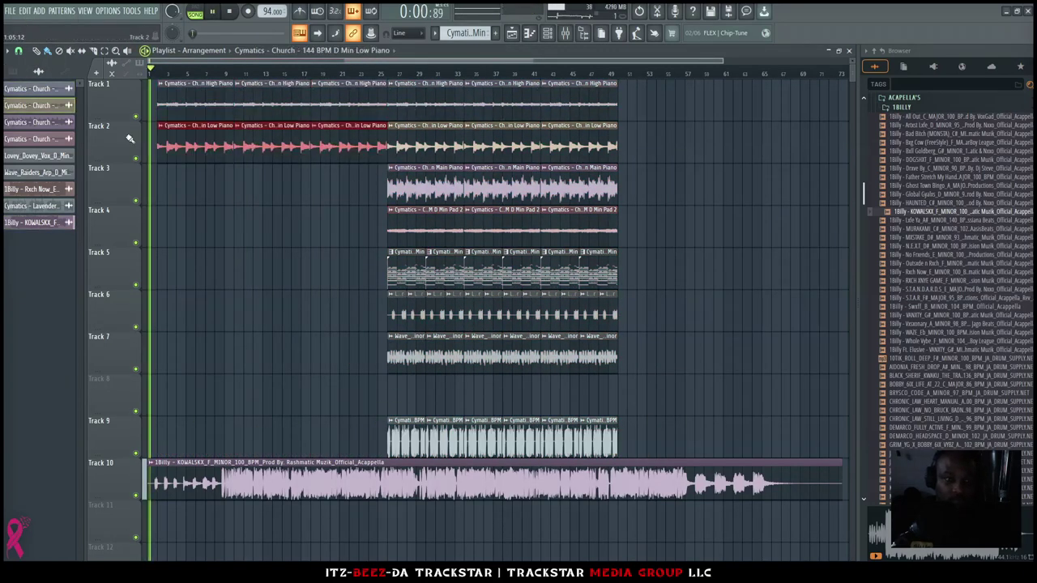
left_click_drag(647, 457, 172, 98)
key("space")
key("space")
right_click(182, 114, "ctrl")
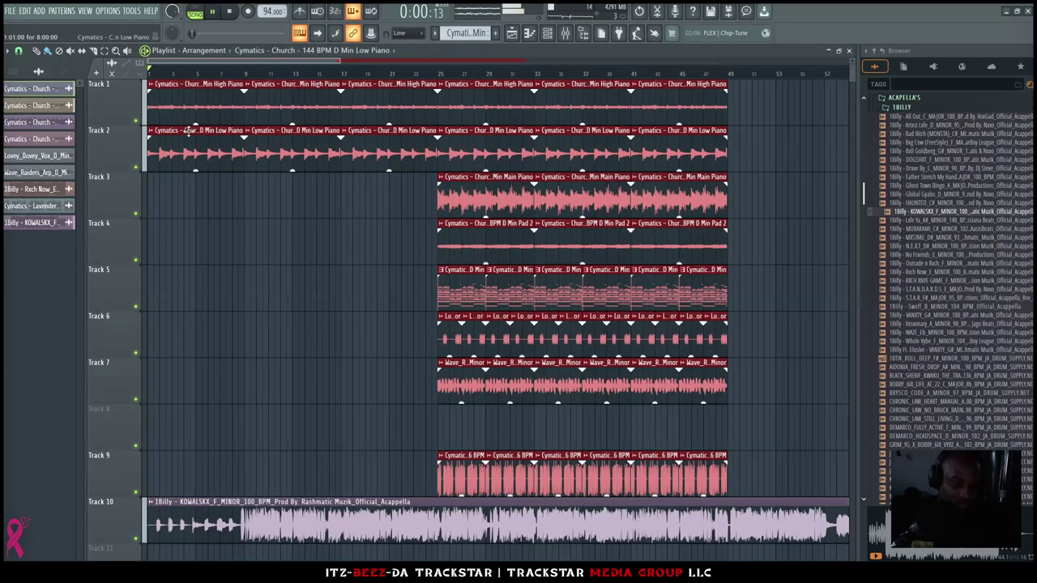
Open the KOWALSKX acapella's clip settings on Track 10 during playback, and close them
scroll(311, 330, "down", 1)
double_click(497, 486)
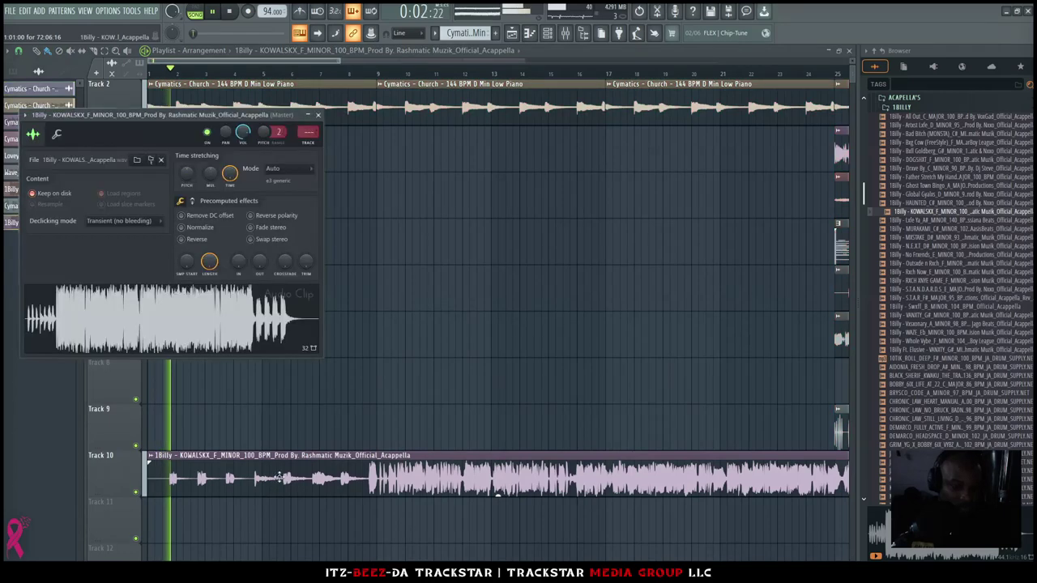
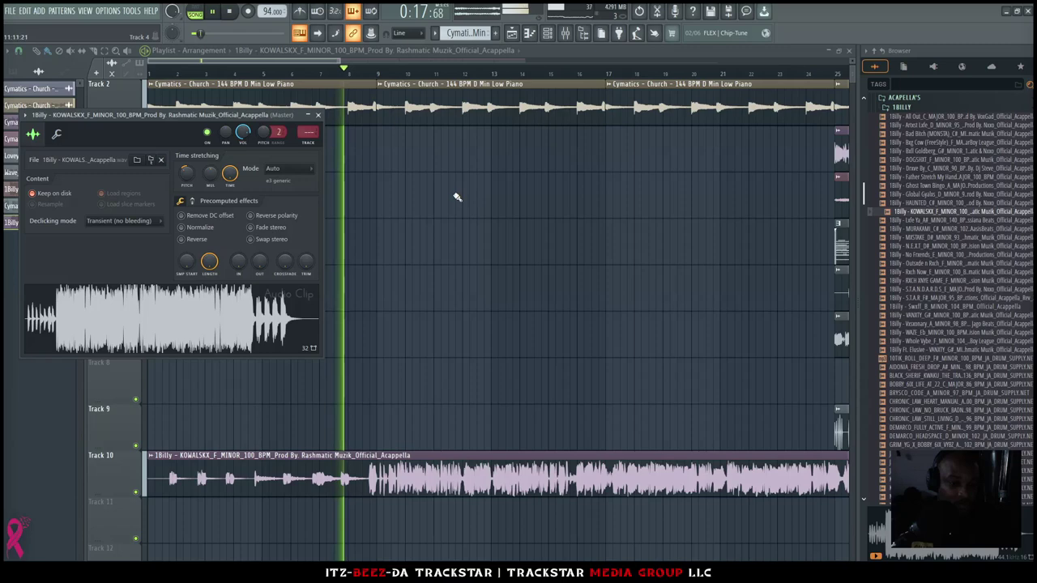
key("Escape")
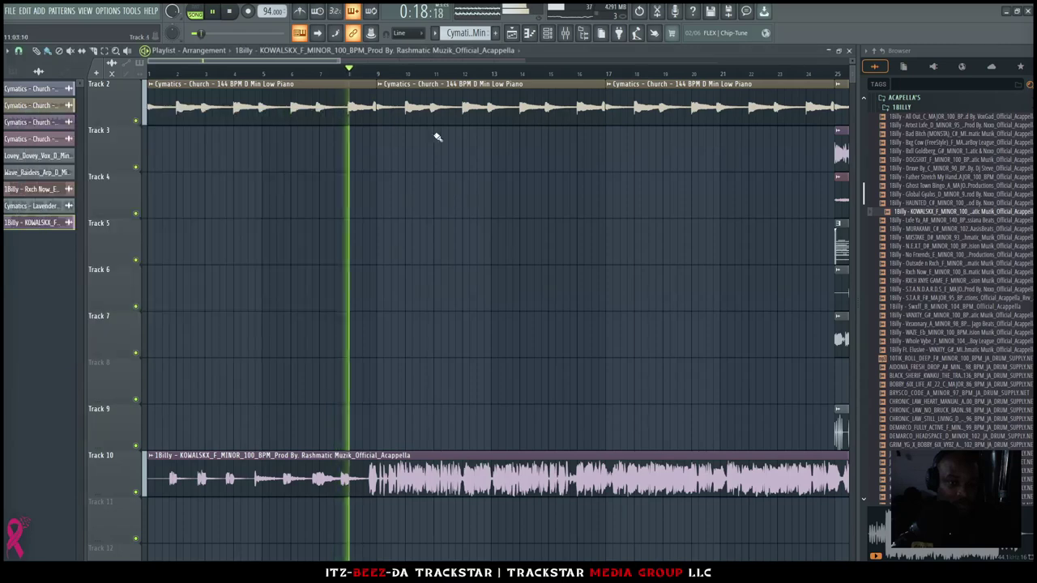
Add Church Main Piano clips on Track 3 at bars 17 and 9, in front of the existing ones
scroll(373, 74, "down", 2)
left_click(646, 151)
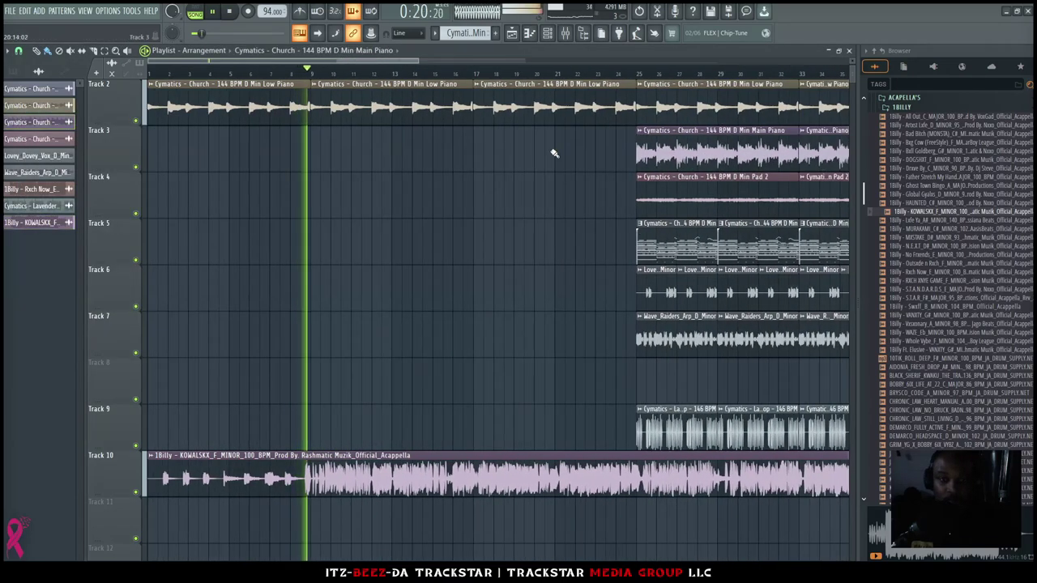
left_click(482, 149)
left_click(319, 142)
Fill bars 9 to 25 with Church pattern clips on Track 5 and Wave Raiders Arp clips on Track 7
left_click(645, 243)
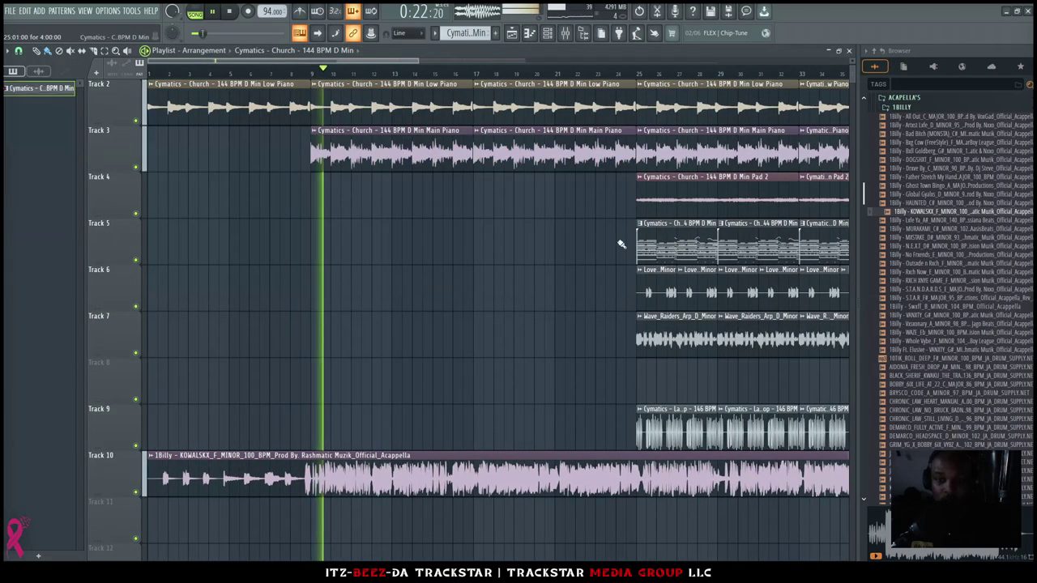
left_click_drag(621, 244, 316, 243)
left_click(269, 73)
left_click(651, 339)
left_click_drag(603, 340, 316, 340)
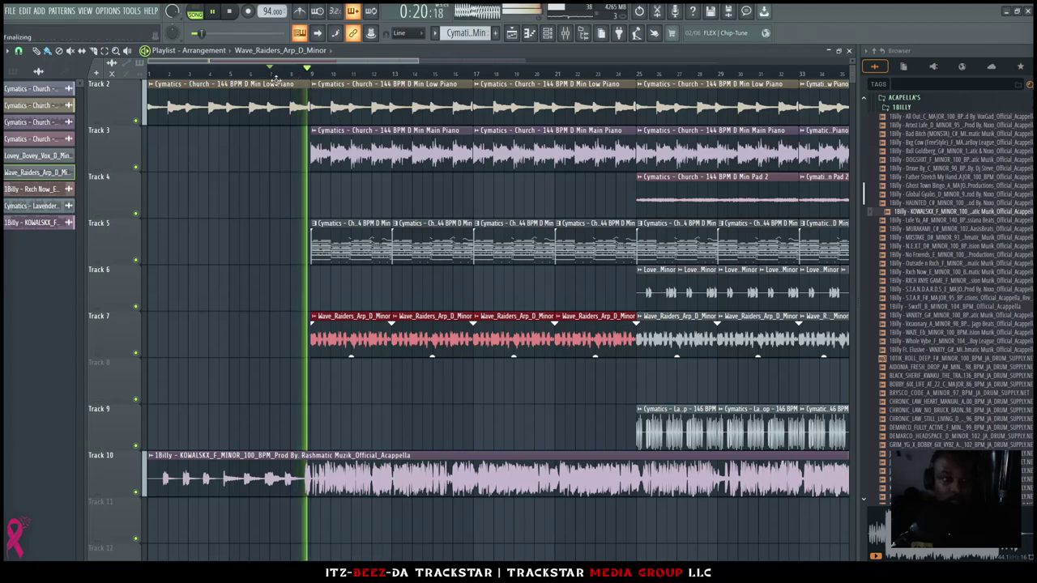
Show the unsorted channels in the channel rack and rename the Keyscape channel to Grand Haunted
key("F6")
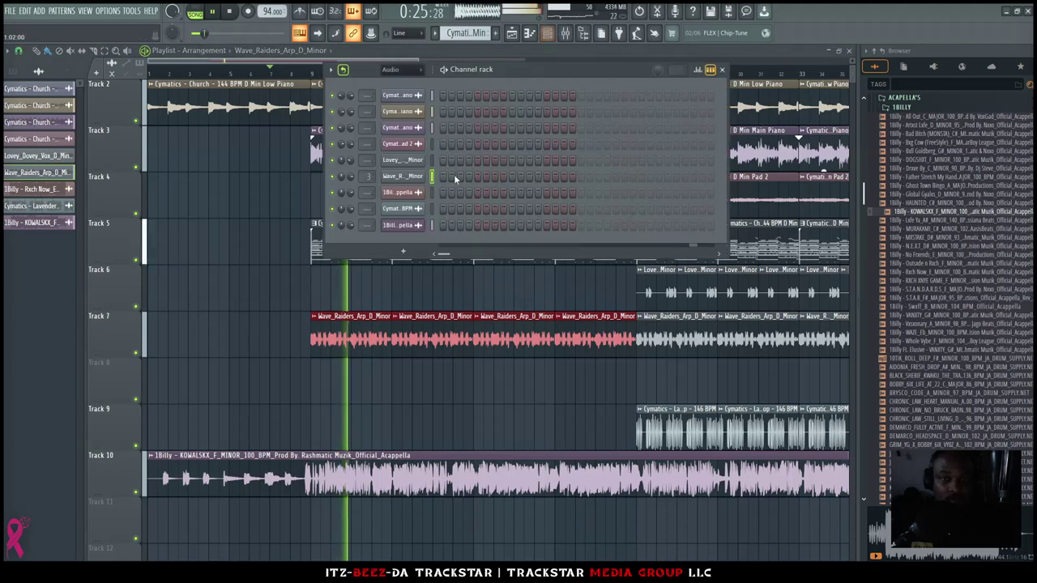
left_click(397, 71)
left_click(397, 106)
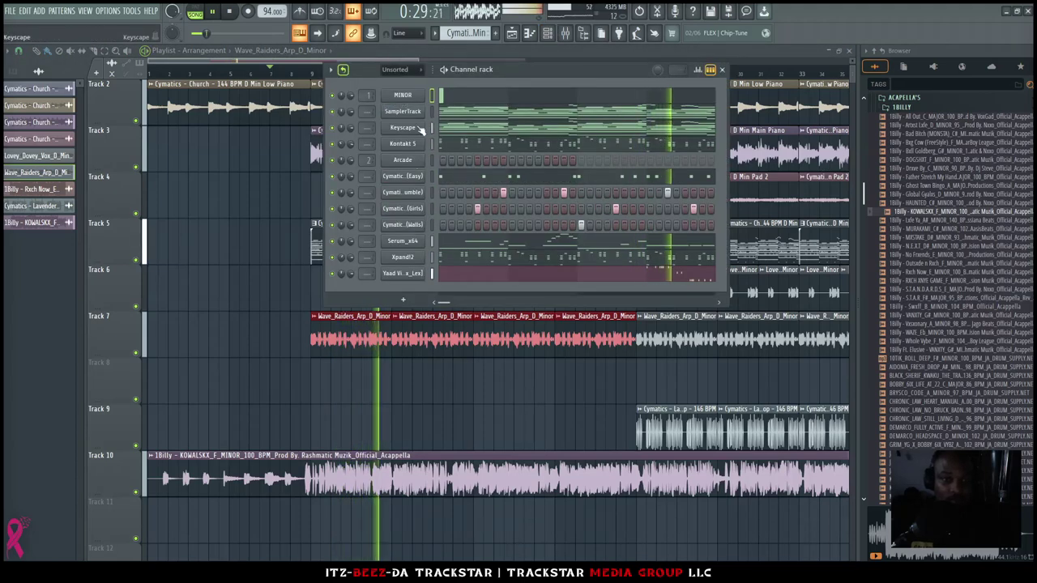
left_click(409, 129)
key("F2")
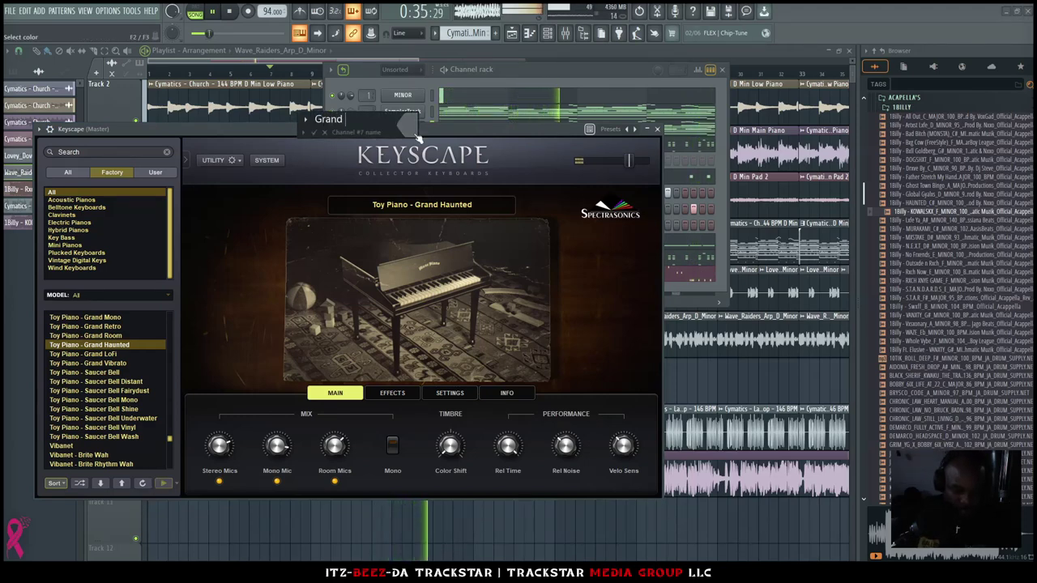
key("Return")
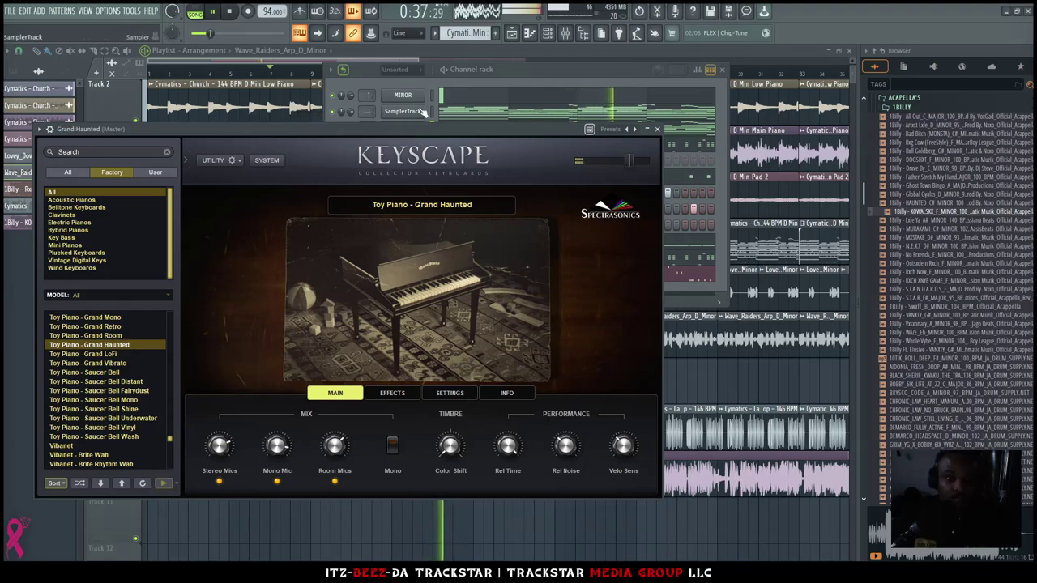
Rename the Kontakt 5 channel to FOUNDATIONS
left_click(515, 78)
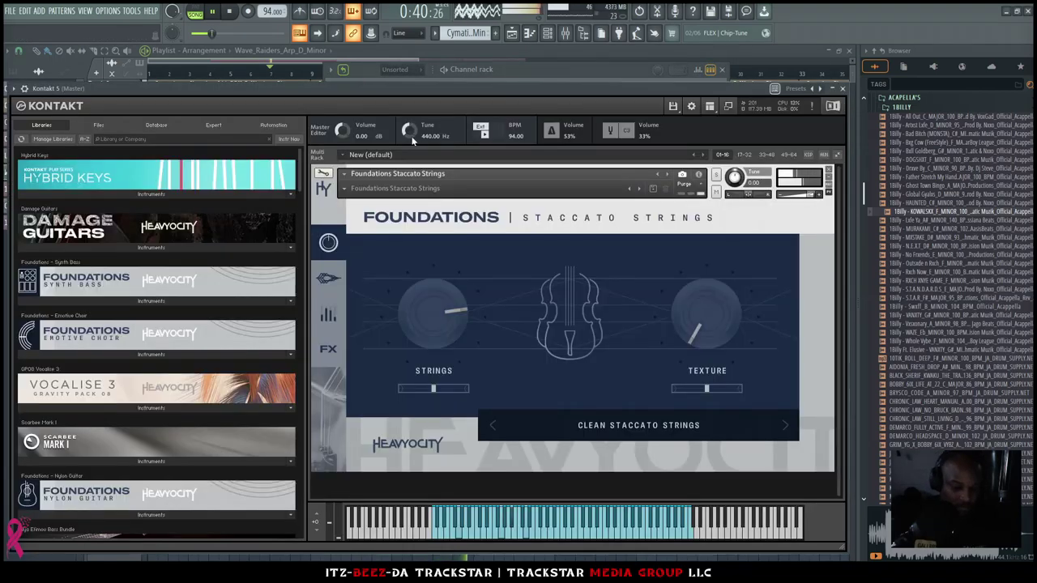
key("F2")
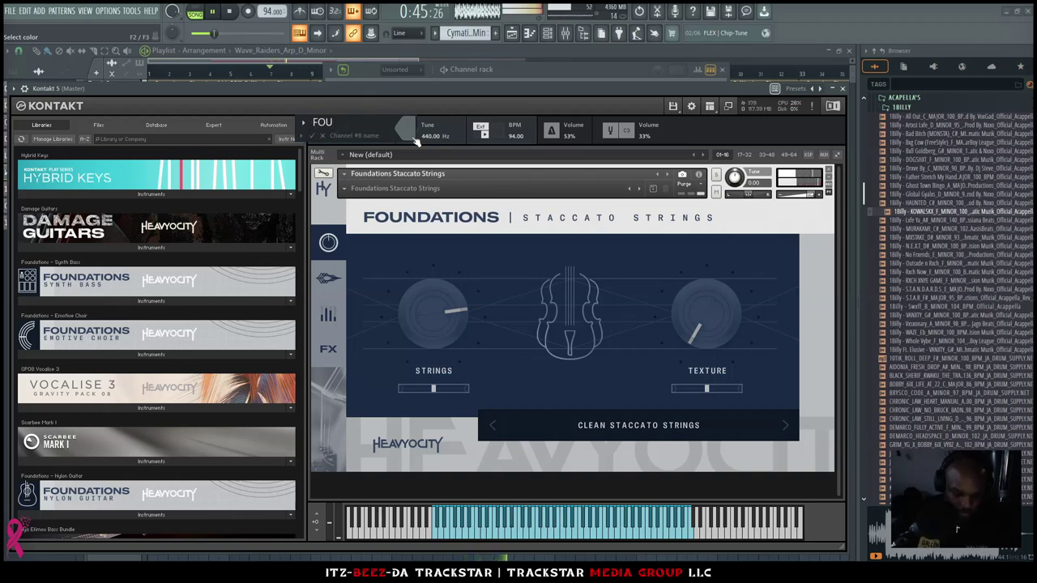
type("FOUNDATIONS")
key("Return")
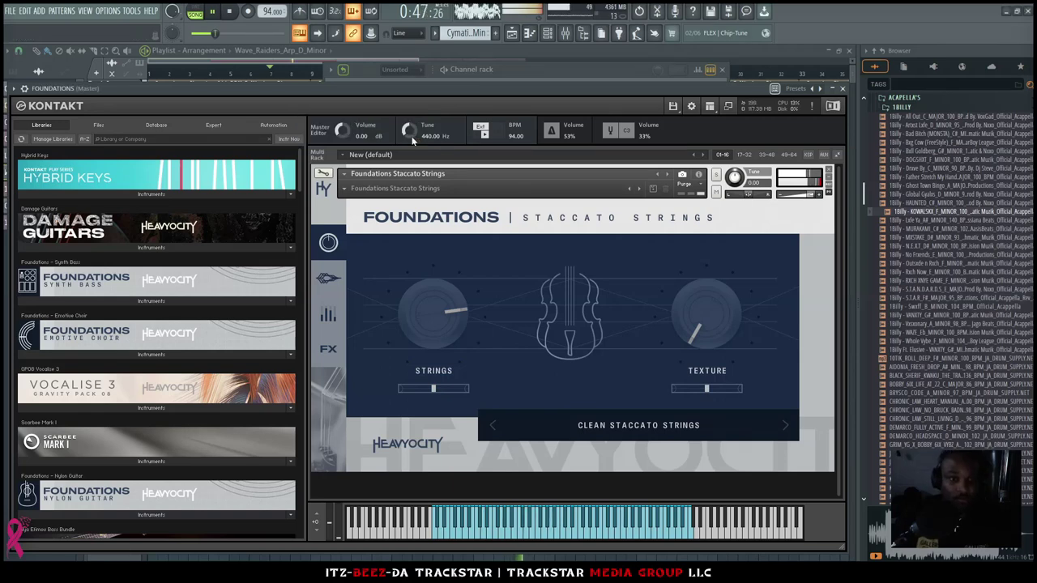
Rename the Serum_x64 channel to HoloWouldSoUseThis, after its loaded bass preset
left_click(575, 74)
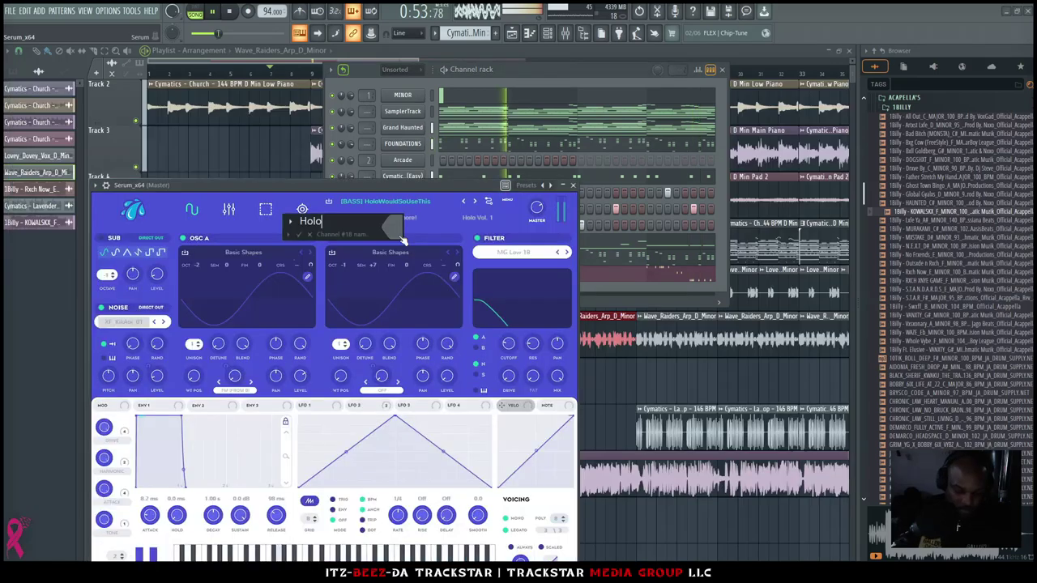
type("HoloWould")
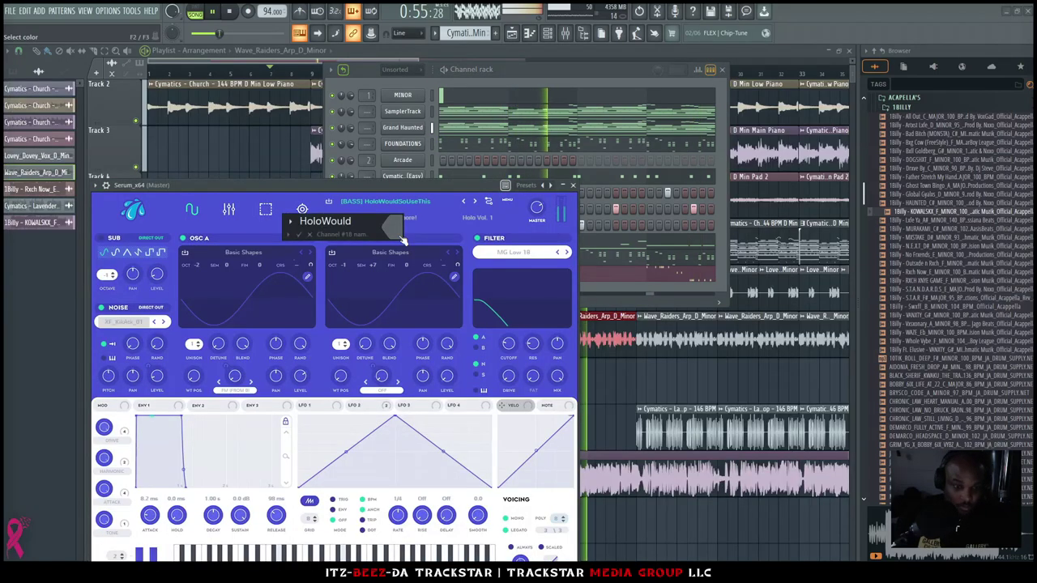
type("This")
key("Return")
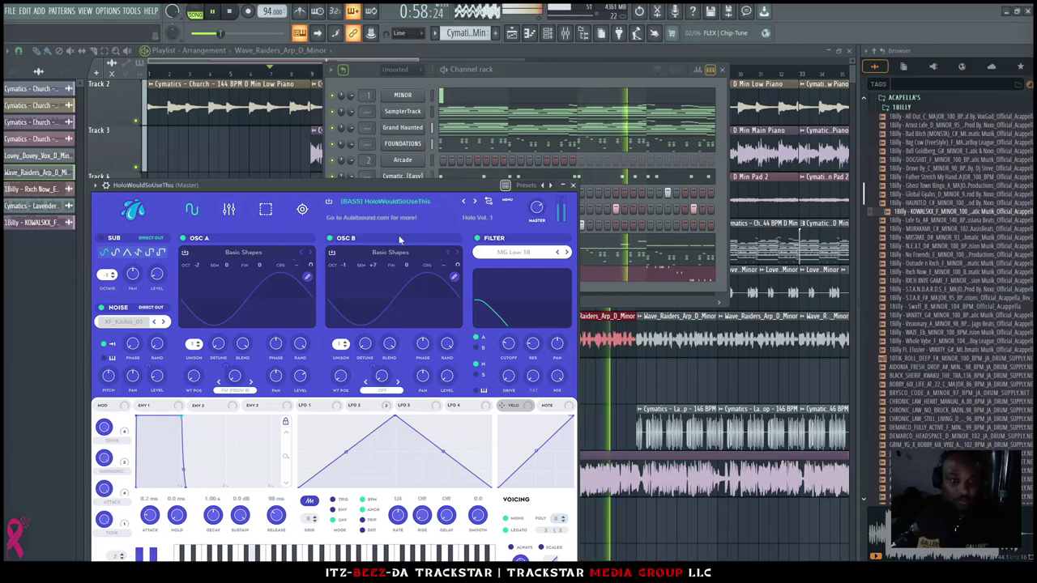
Rename the Xpand!2 channel to Spiccato Strings Up + Down
left_click(502, 79)
left_click(405, 258)
key("F2")
type("Spiccato Strings U")
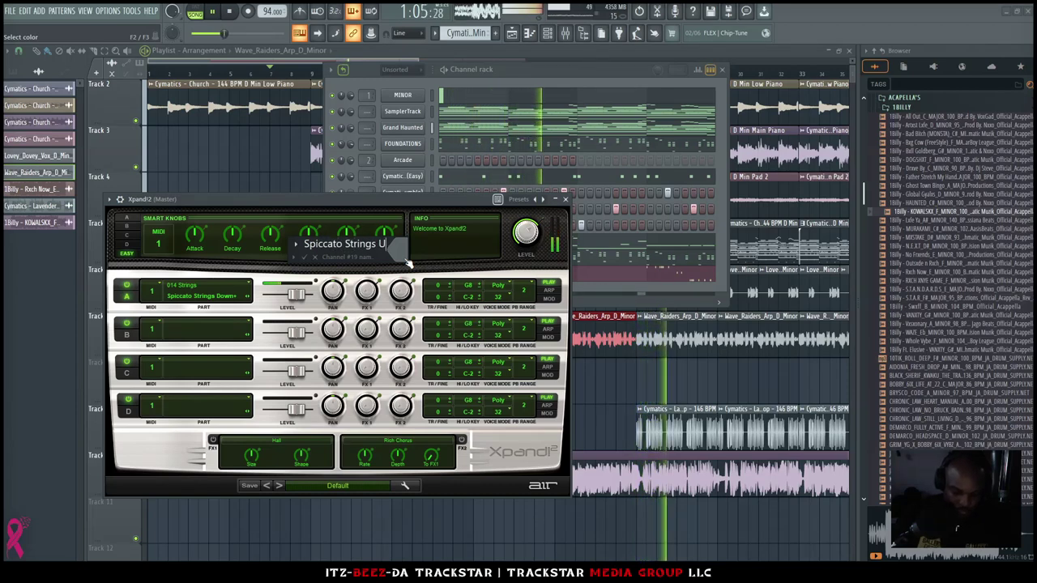
type("p + Down")
key("Return")
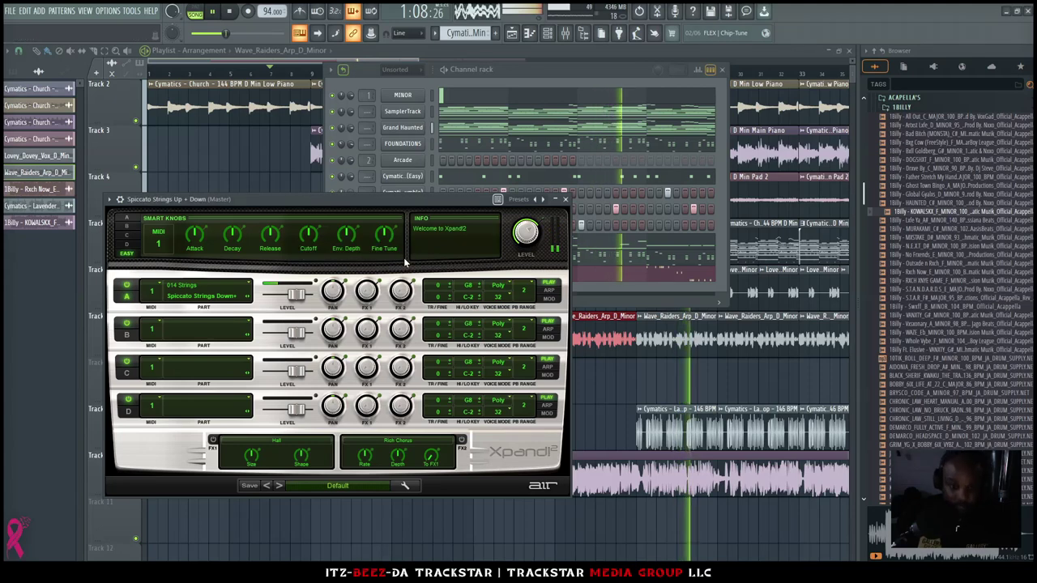
Color the Grand Haunted, FOUNDATIONS, HoloWouldSoUseThis and Spiccato Strings channels with a gradient from mint green to Steel Blue (#0099C6)
left_click(522, 87)
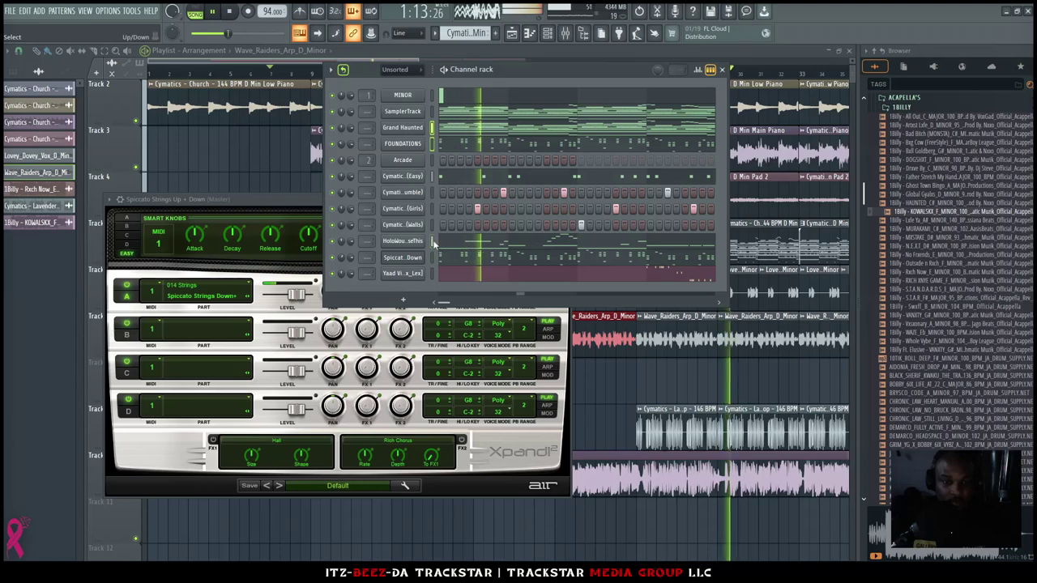
key("space")
left_click(330, 69)
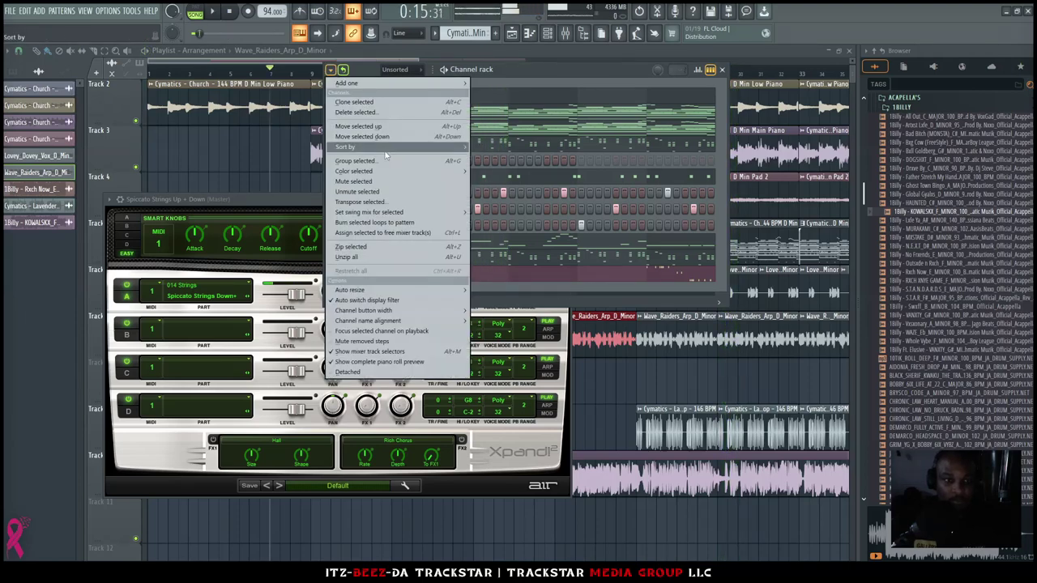
mouse_move(454, 173)
left_click(498, 179)
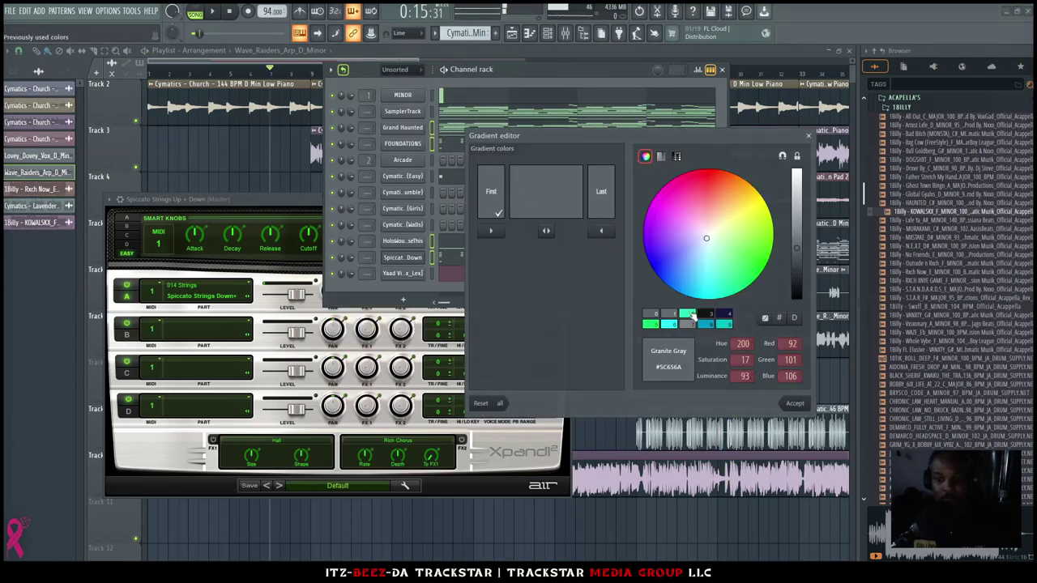
left_click(687, 314)
left_click(709, 325)
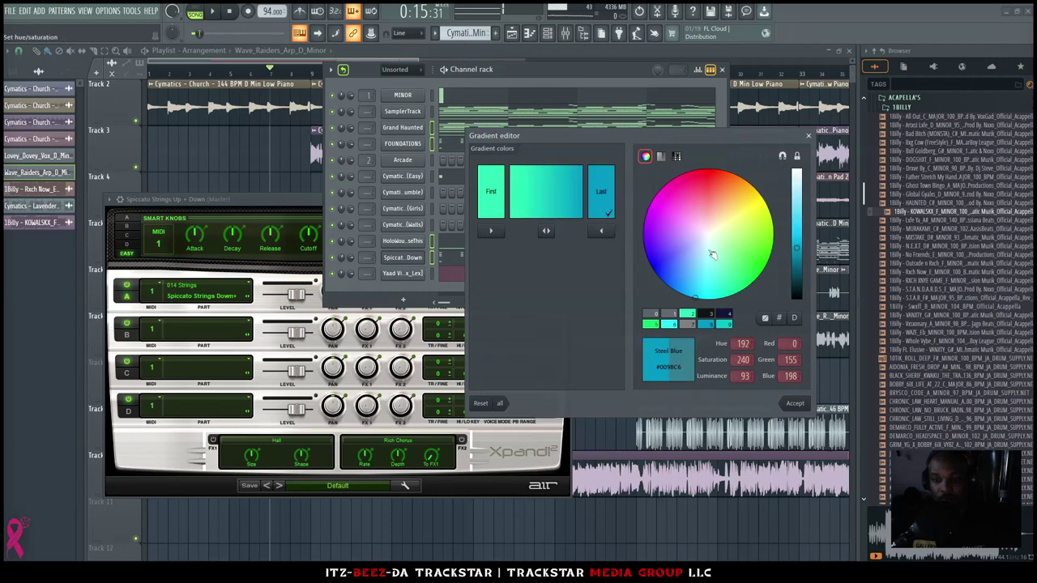
key("Return")
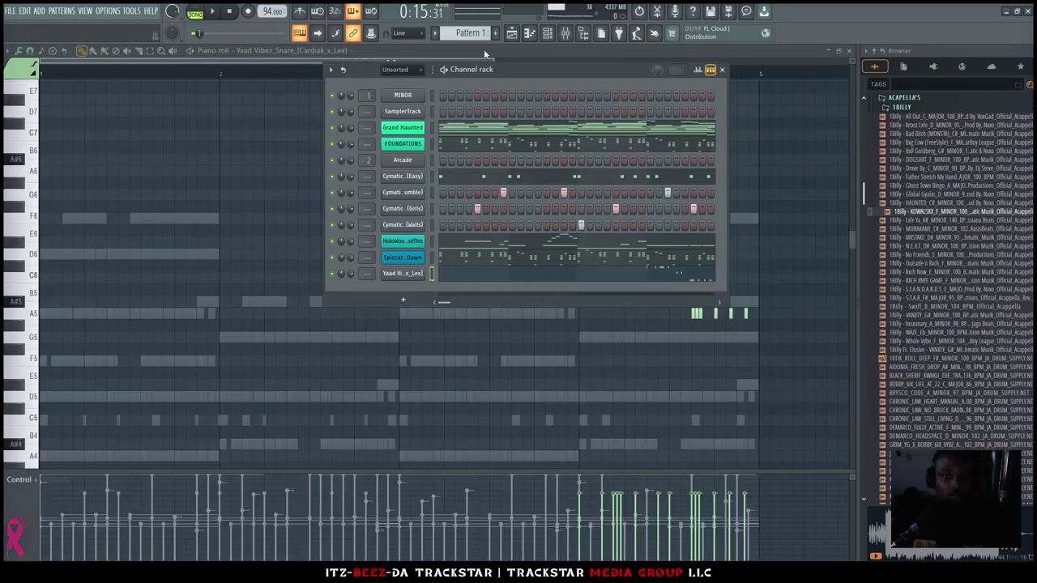
Split Pattern 1 by channel in the playlist and delete all Church pattern clips from Track 5
left_click(524, 34)
right_click(24, 87)
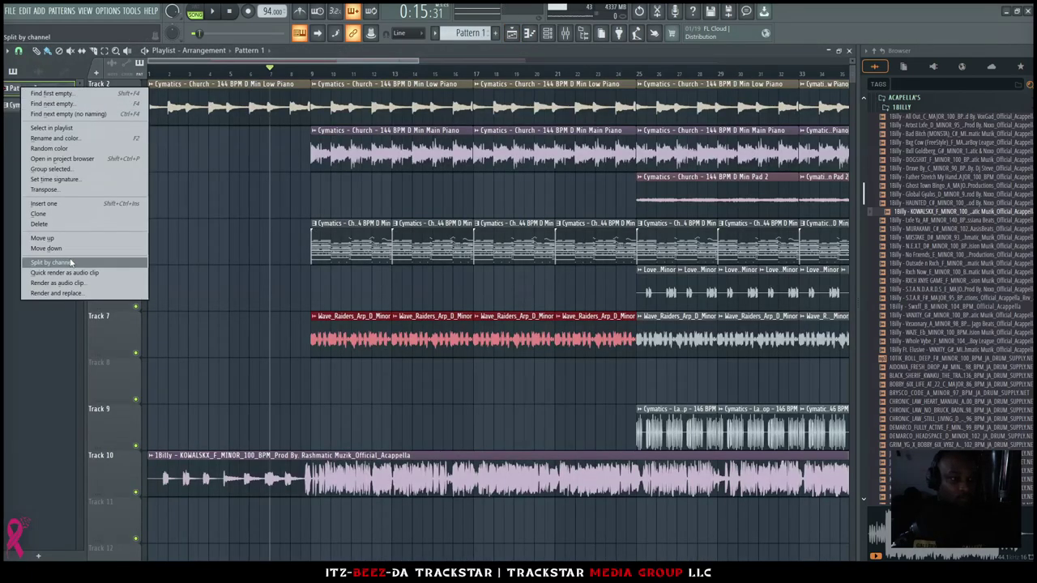
left_click(70, 263)
double_click(114, 256)
key("Delete")
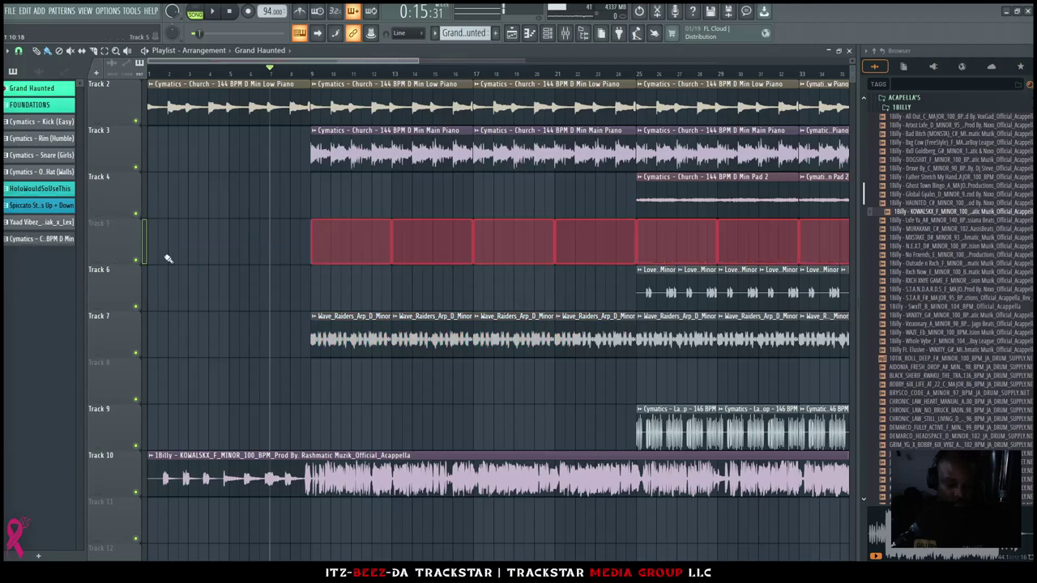
Move the Lovey Dovey Vox, Wave Raiders Arp and Lavender loop clips up one track each, to Tracks 5, 6 and 8
left_click_drag(305, 169, 530, 208)
left_click(602, 304, "ctrl")
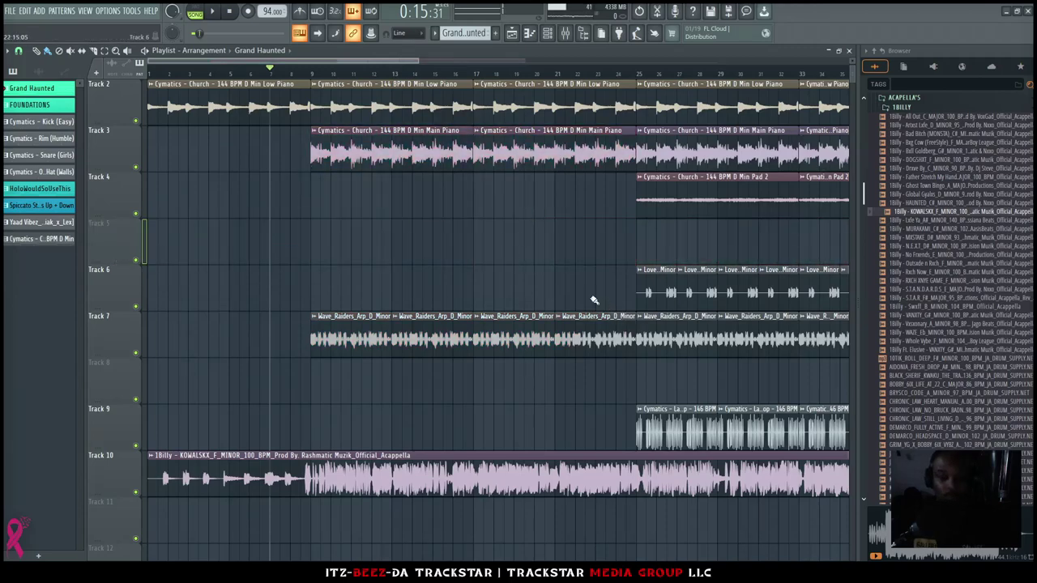
right_click(604, 304, "ctrl")
left_click_drag(695, 400, 292, 304)
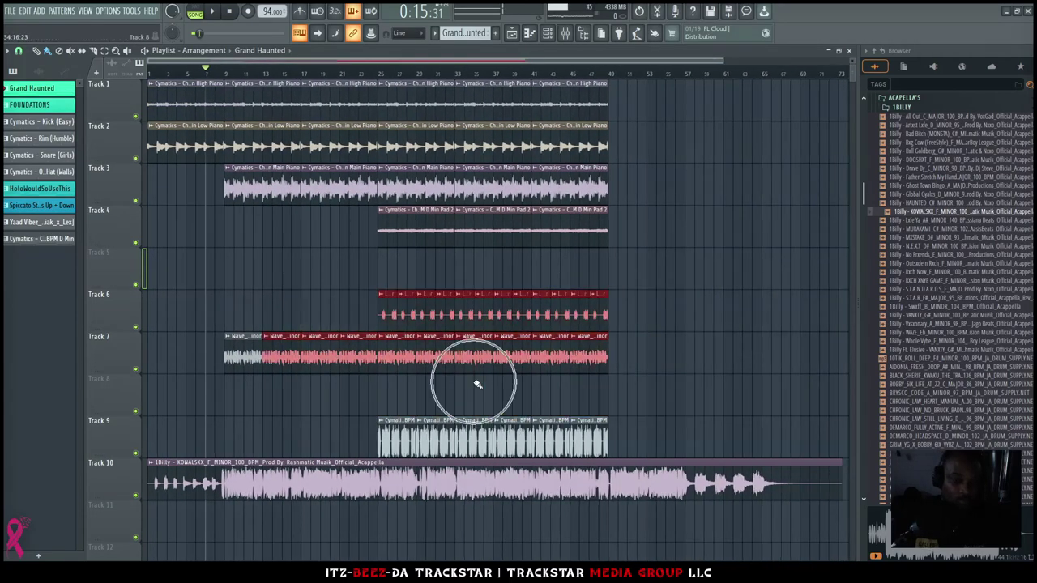
key("shift+Up")
left_click_drag(632, 458, 384, 393)
key("shift+Up")
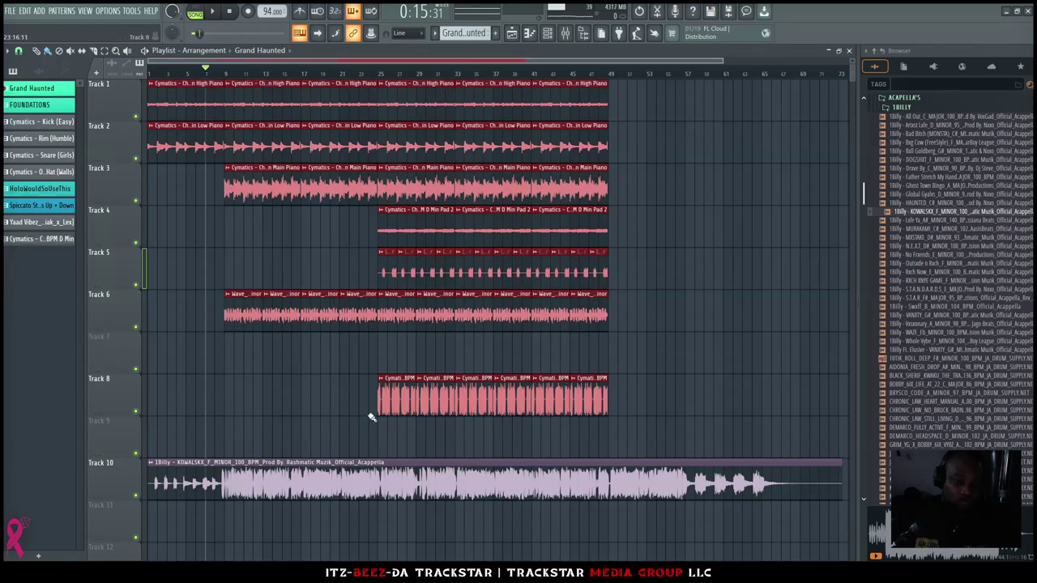
Move the Lavender loop clips up to Track 7 and the KOWALSKX acapella down to Track 20
left_click_drag(351, 412, 676, 398)
key("shift+Left")
key("shift+Up")
key("shift+Right")
key("space")
key("space")
left_click_drag(534, 461, 535, 533)
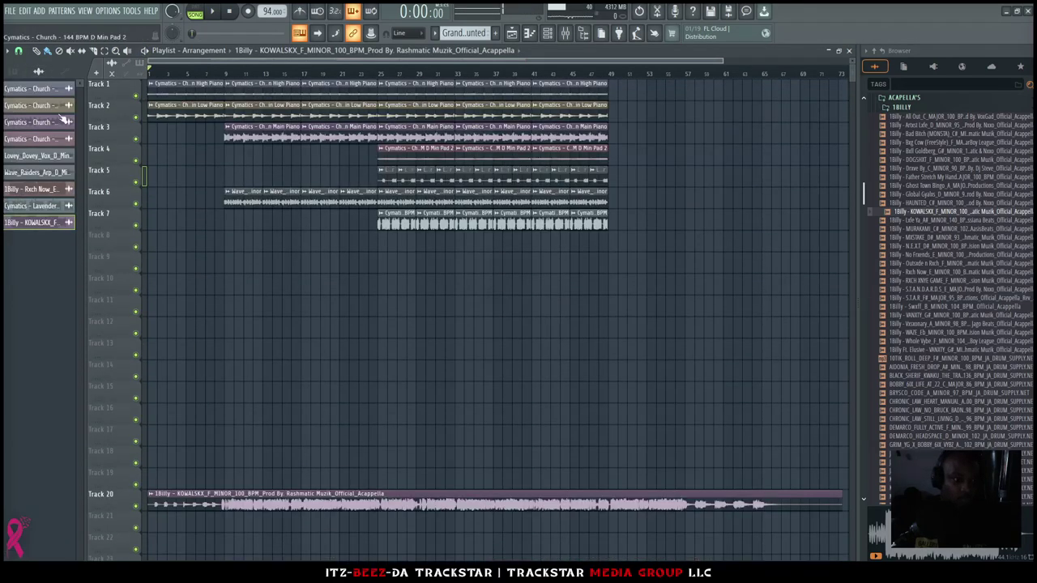
Place the nine split channel patterns on their own tracks from Track 8 to Track 16, starting at bar 9
left_click(14, 72)
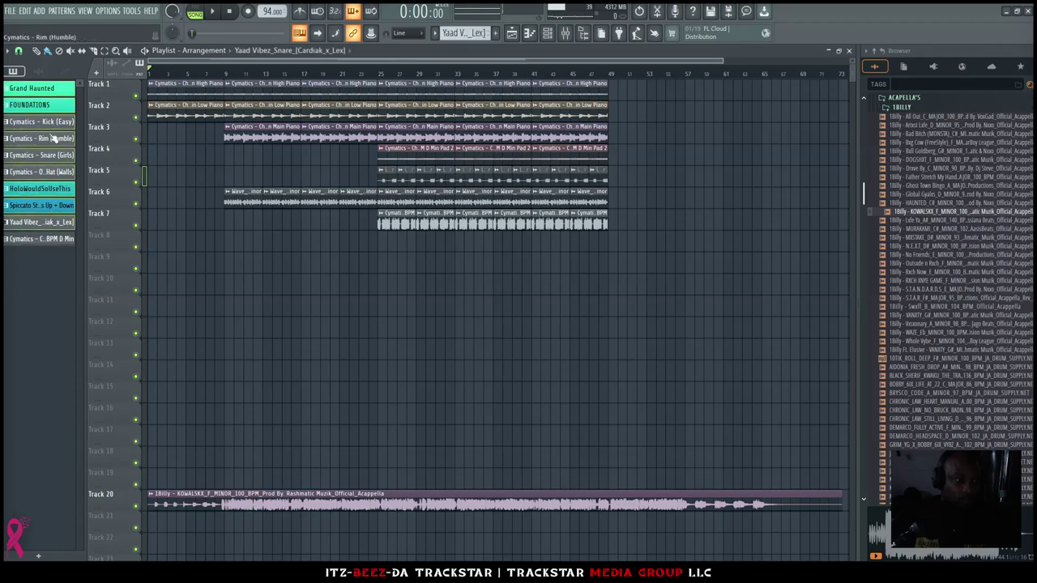
left_click_drag(132, 248, 118, 427)
left_click_drag(166, 251, 239, 245)
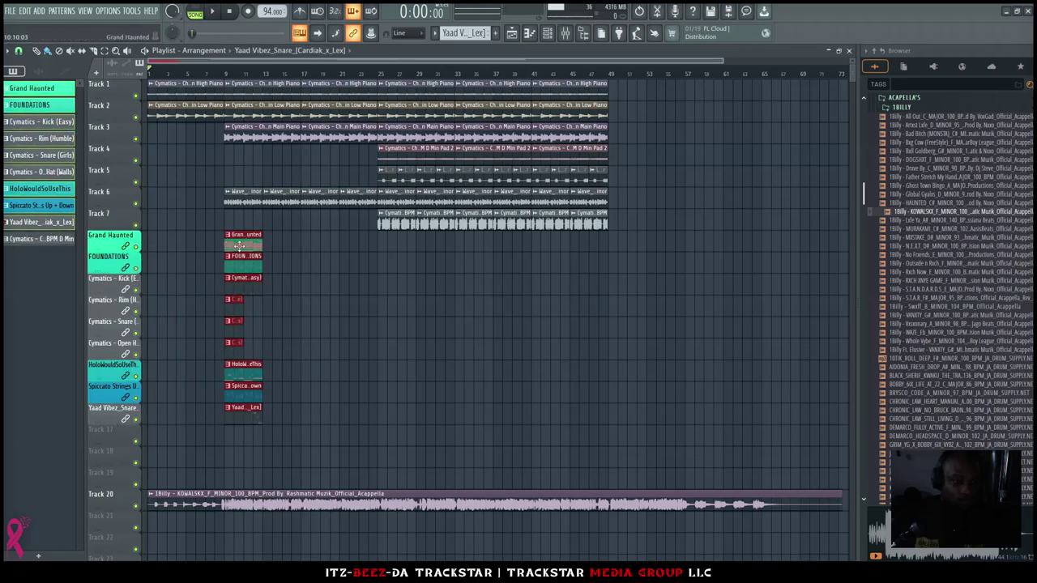
left_click(330, 339)
During playback, add Grand Haunted clips at bars 1 and 5, and remove the one at bar 1
key("space")
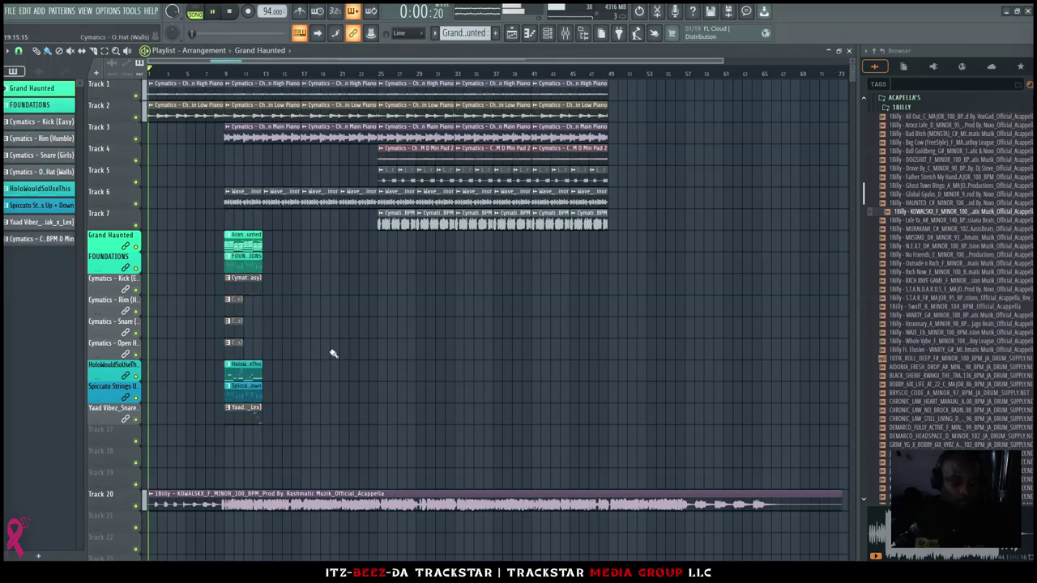
scroll(233, 322, "up", 4)
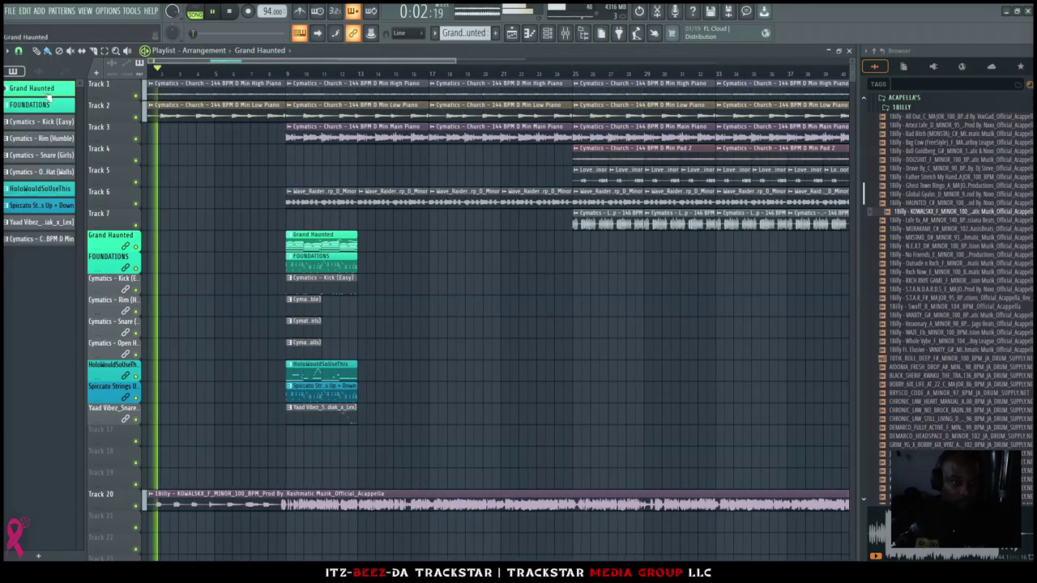
left_click_drag(291, 244, 162, 248)
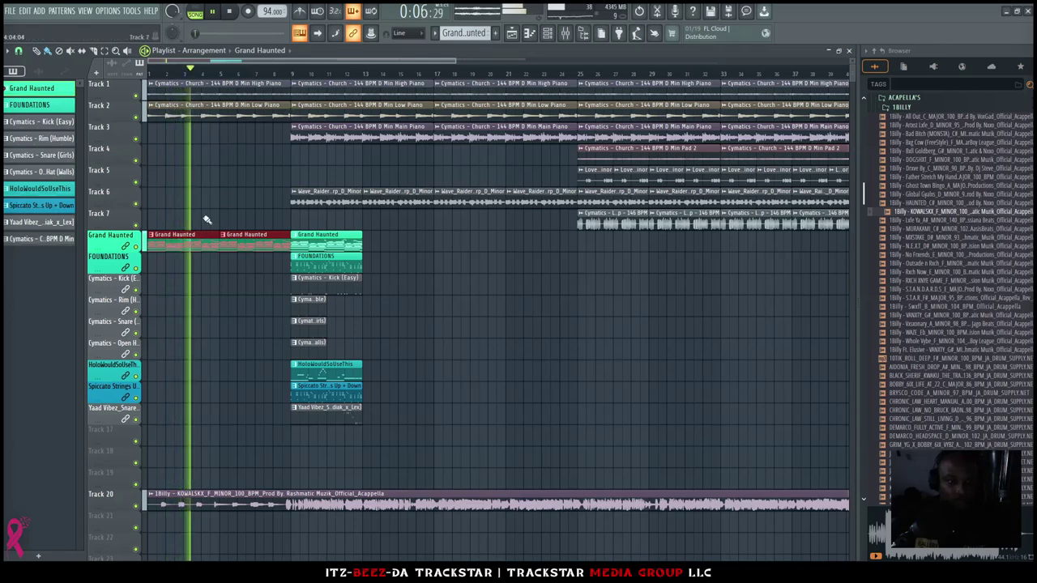
right_click(186, 247)
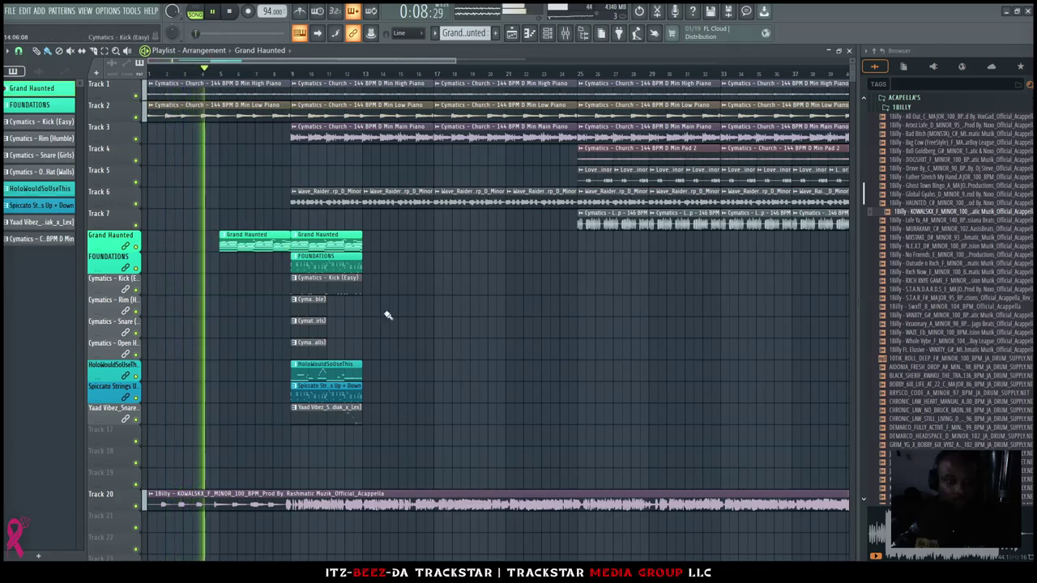
Add a HoloWouldSoUseThis clip at bar 5 on its track and stop playback
scroll(381, 396, "down", 3)
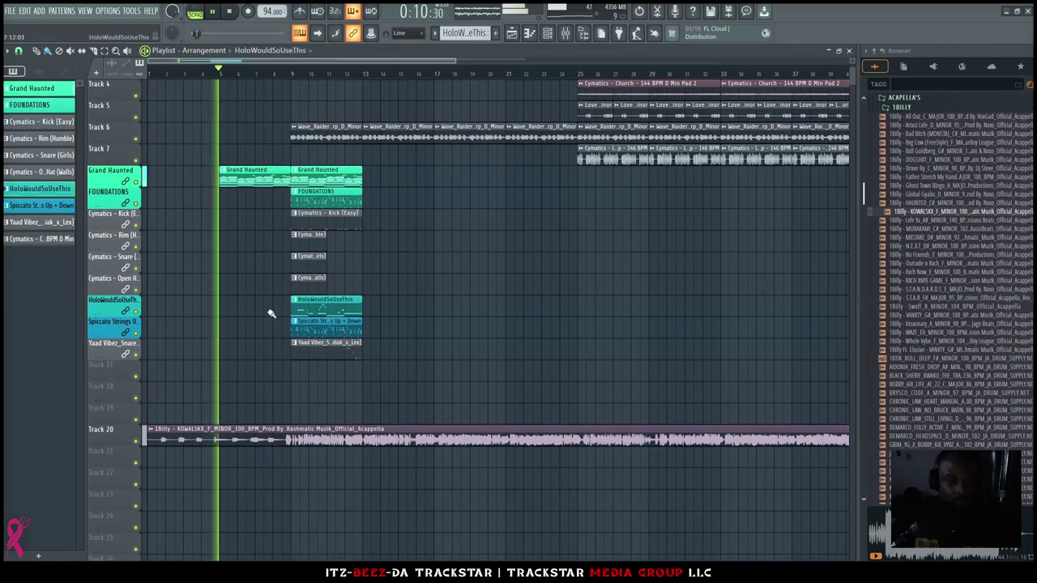
left_click(231, 305)
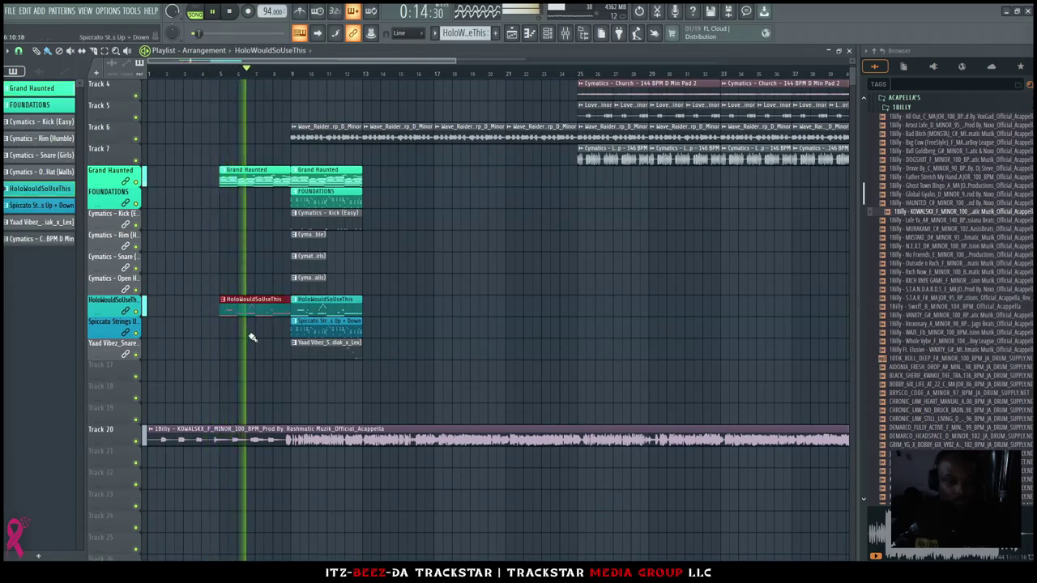
key("space")
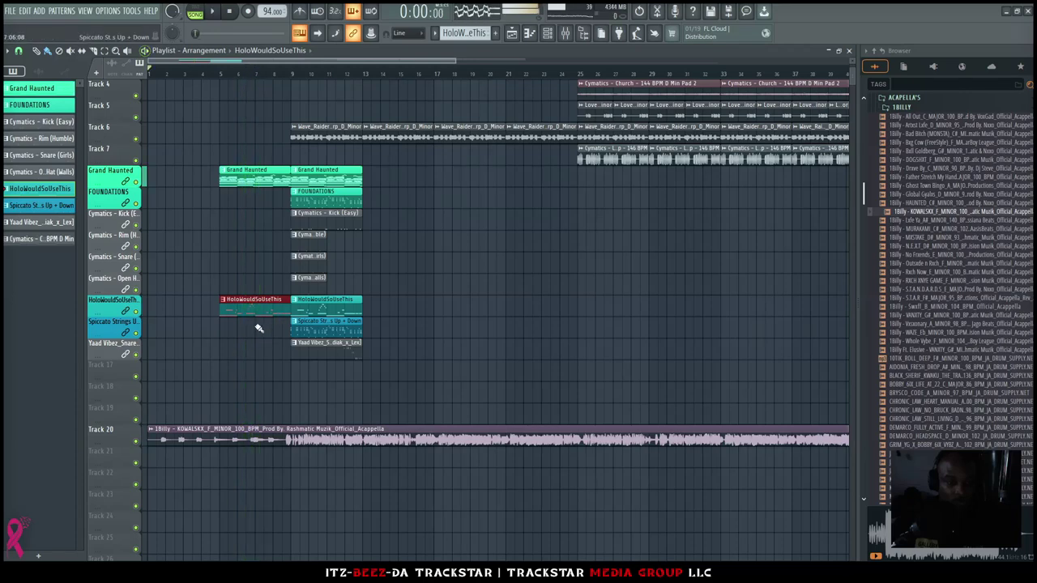
Move the bar 5 HoloWouldSoUseThis clip to a new track inserted and grouped beneath its own, and make it a unique pattern
key("space")
right_click(115, 333)
left_click(152, 501)
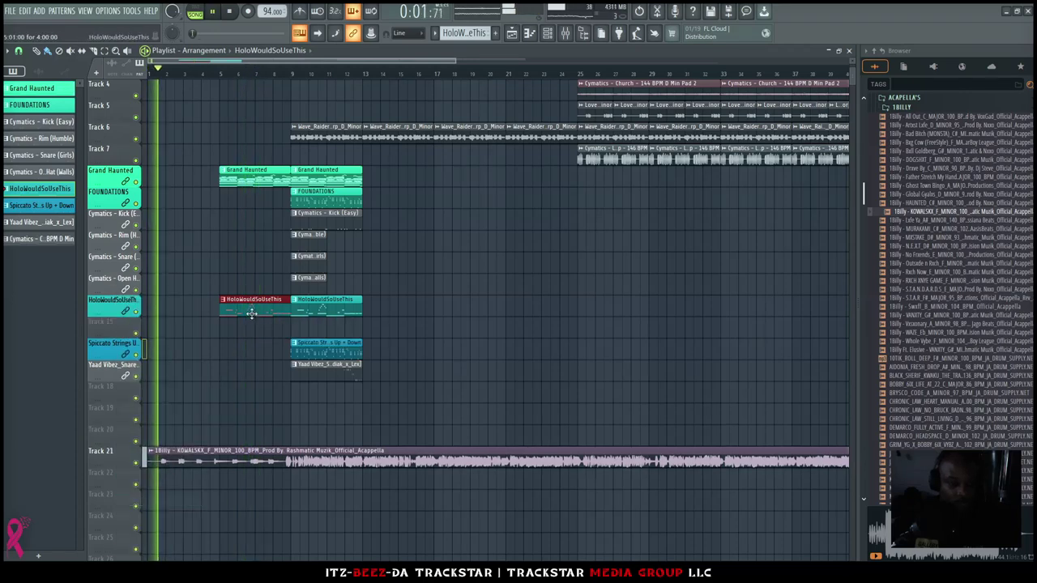
left_click_drag(250, 315, 248, 335)
left_click(225, 322)
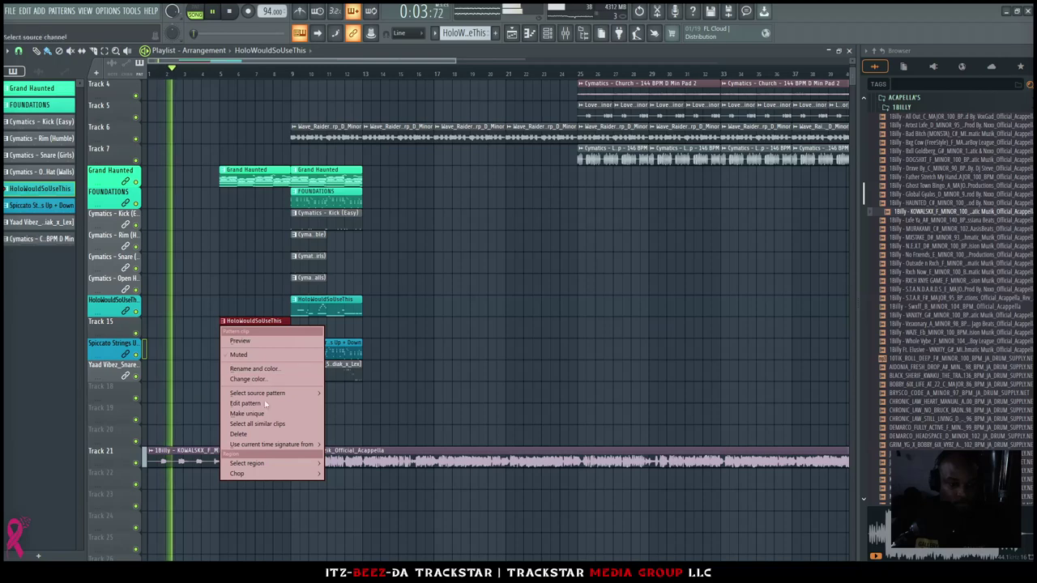
left_click(247, 413)
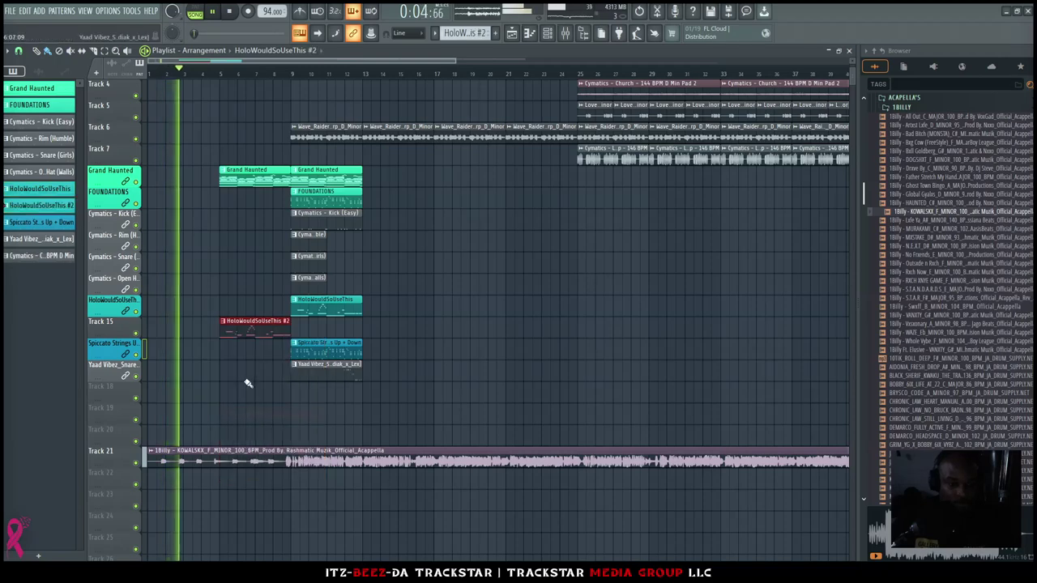
right_click(123, 330)
left_click(164, 448)
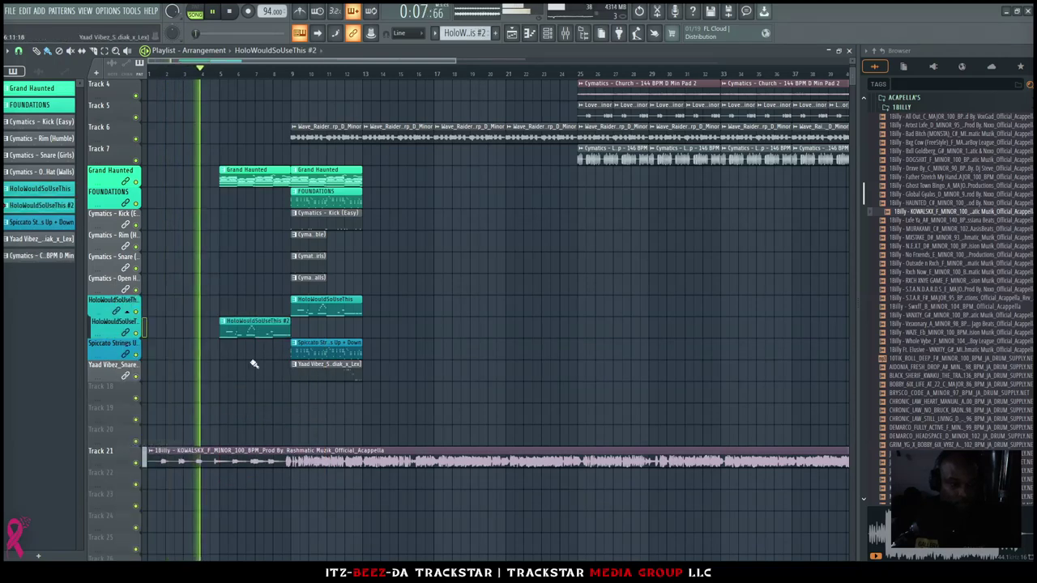
Simplify the HoloWouldSoUseThis #2 melody by deleting the short A4 to D6 notes in bars 1 to 3 and shortening bar 4's long G4
double_click(249, 330)
scroll(217, 360, "down", 3)
scroll(210, 368, "left", 3)
scroll(209, 369, "left", 1)
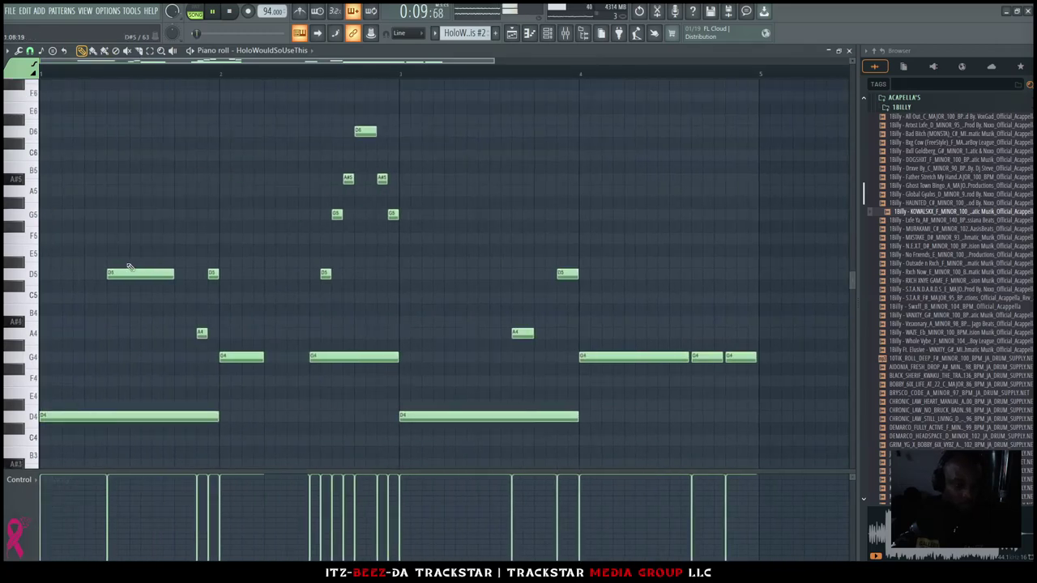
left_click_drag(193, 342, 228, 256)
key("Delete")
left_click_drag(312, 290, 420, 118)
key("Delete")
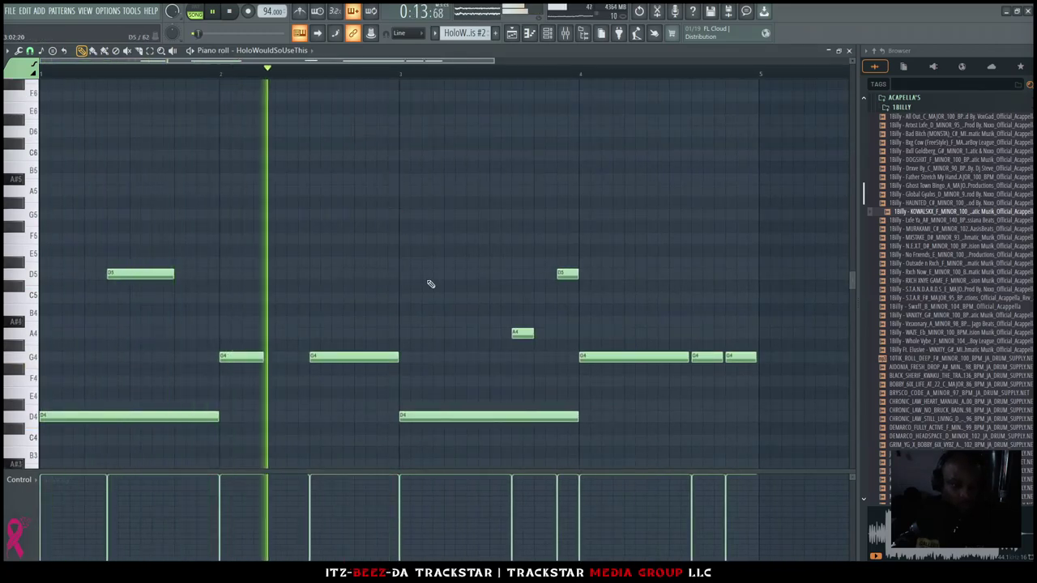
left_click_drag(523, 365, 578, 224)
key("Delete")
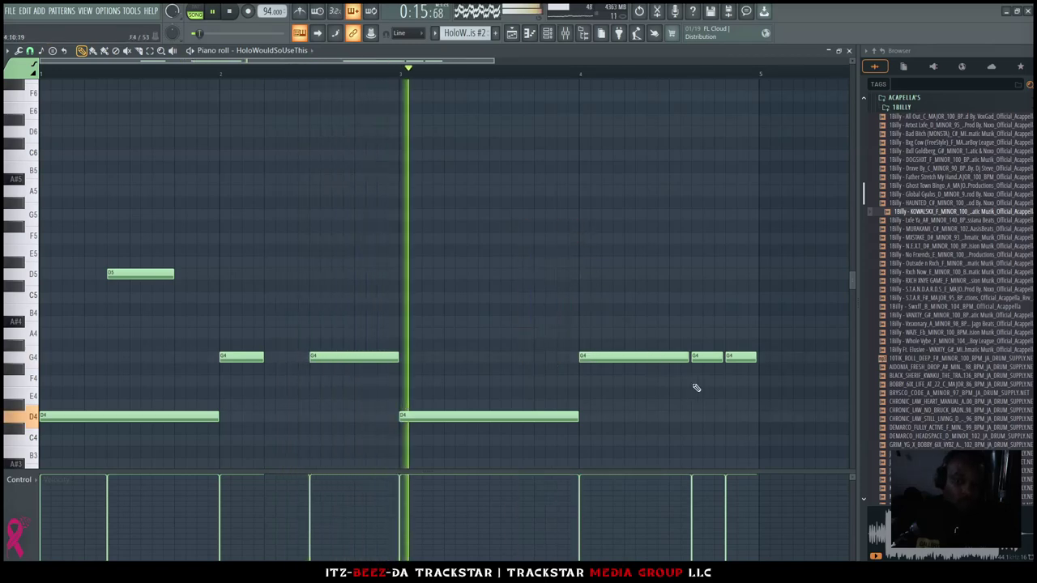
left_click_drag(688, 356, 644, 357)
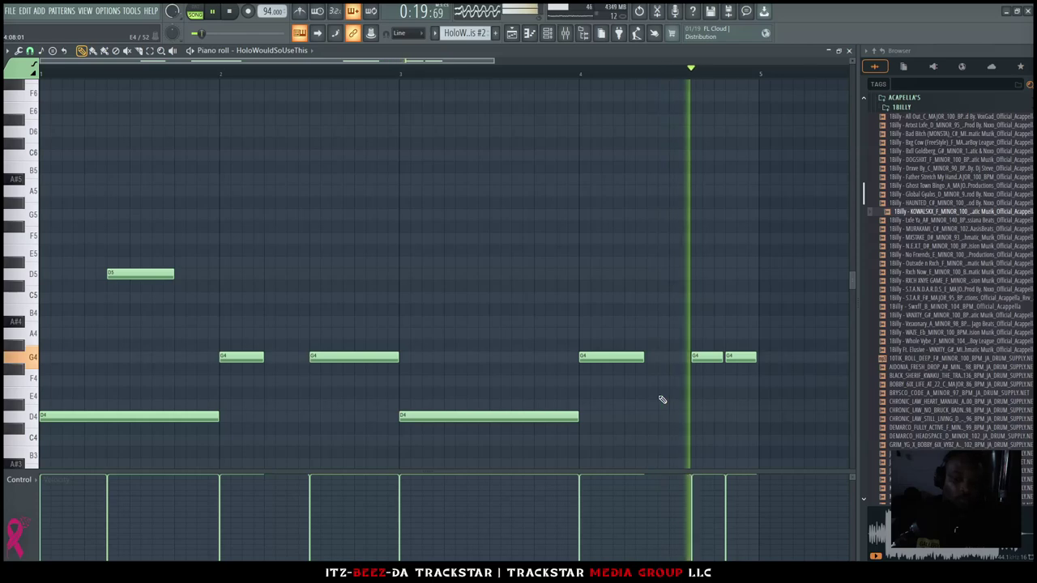
left_click(511, 33)
key("space")
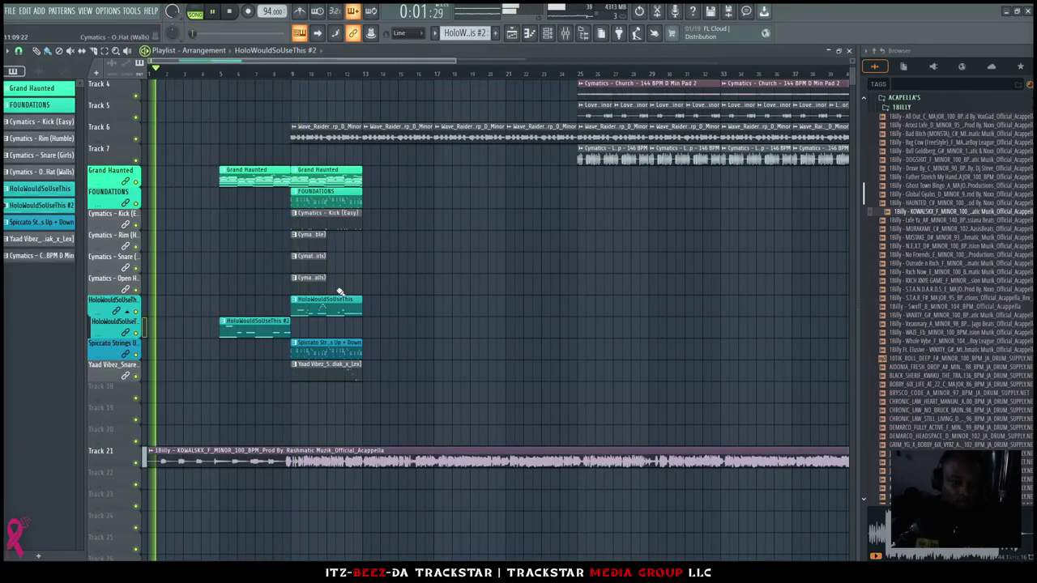
Cut the silent parts out of the rim, snare and open hat clips and repeat the remaining hits from bar 11
scroll(318, 279, "up", 5)
scroll(304, 283, "up", 2)
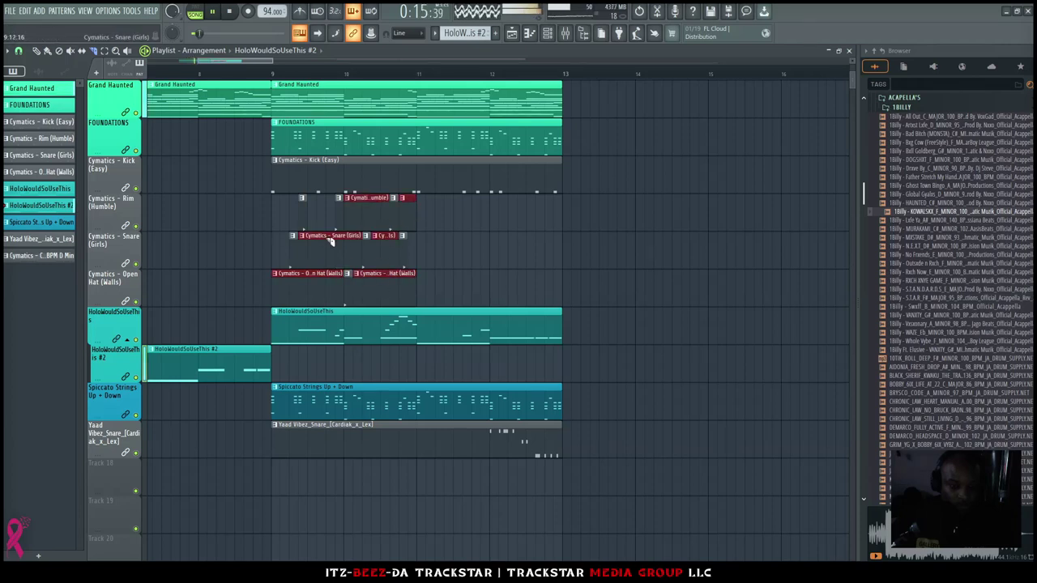
left_click_drag(451, 307, 272, 193)
key("ctrl+b")
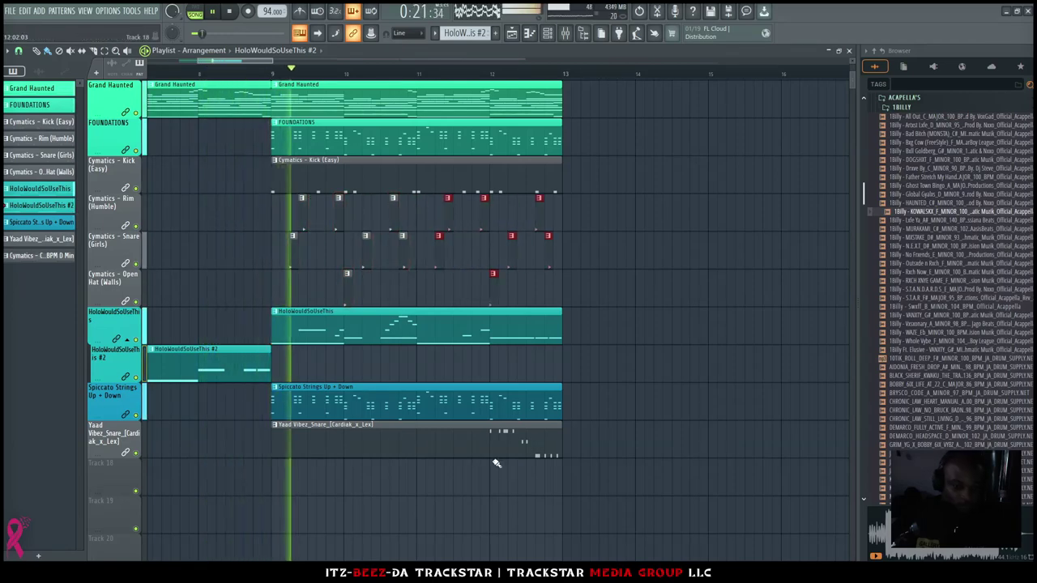
Trim the Yaad Vibez snare clip to start at bar 12 and move the FOUNDATIONS and Spiccato Strings clips to bar 21
left_click_drag(273, 437, 500, 439)
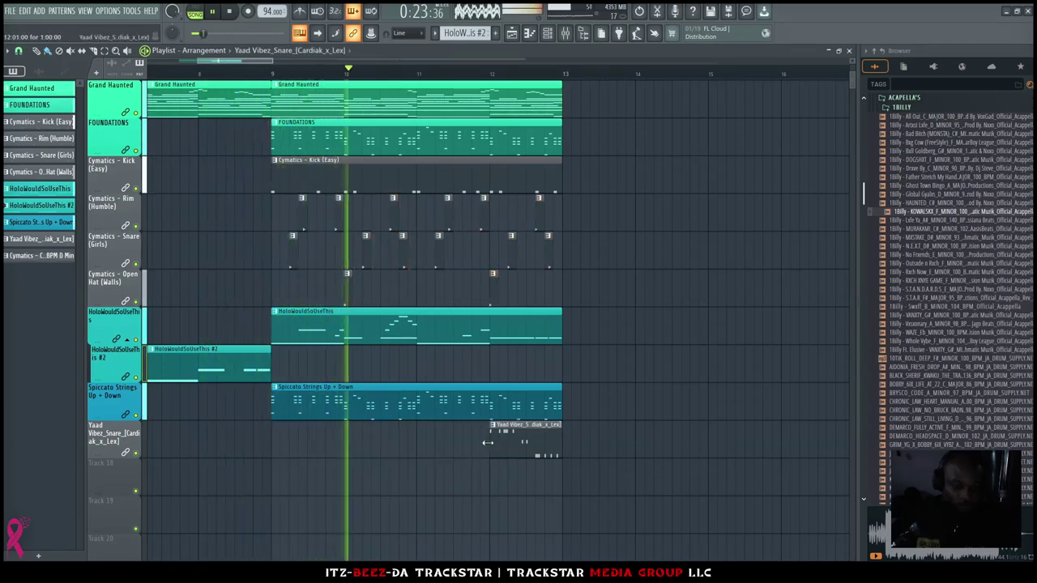
right_click(447, 421, "ctrl")
left_click(205, 76)
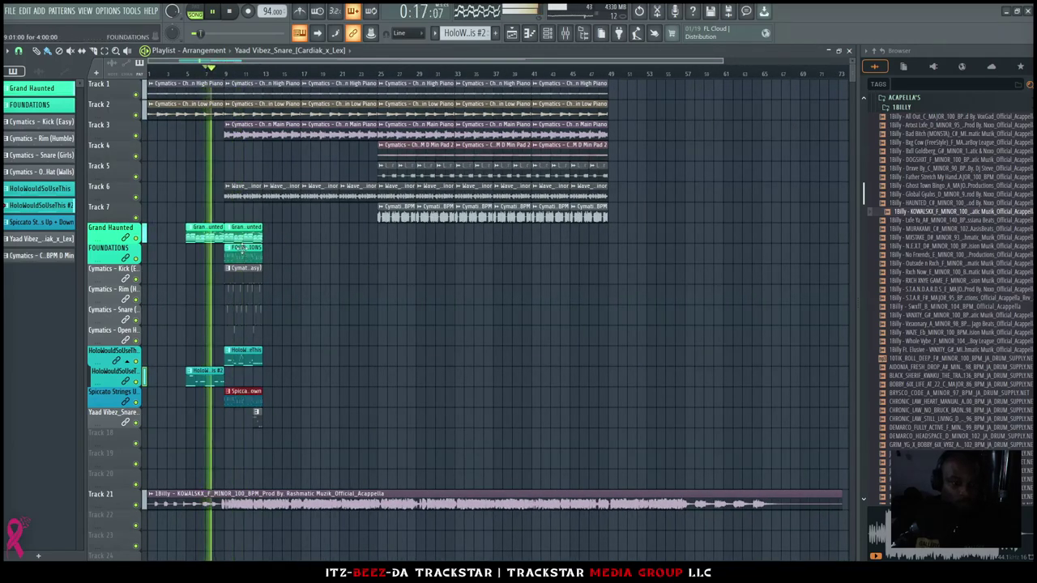
left_click_drag(246, 256, 371, 256)
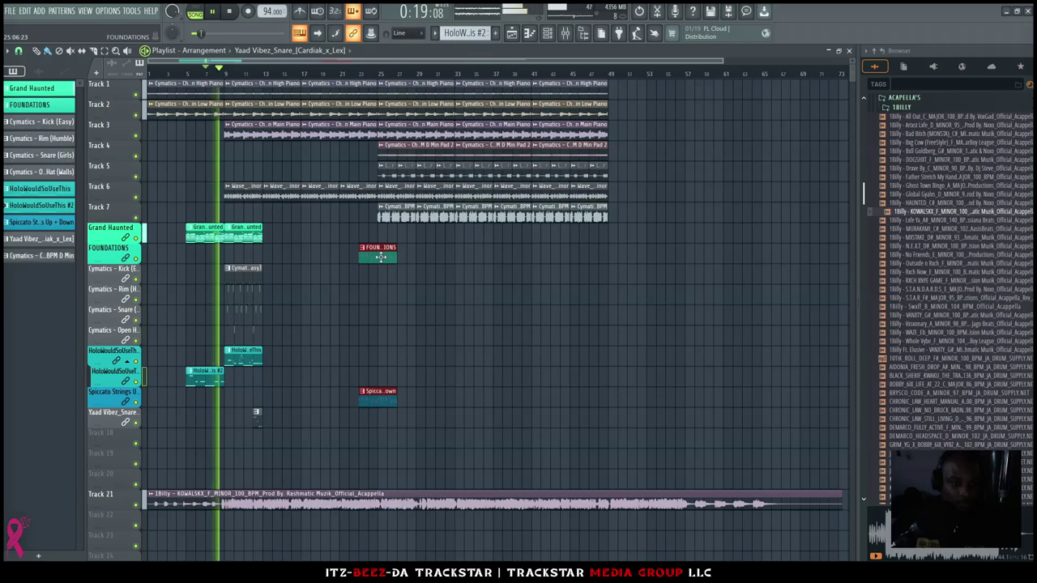
scroll(174, 254, "up", 6)
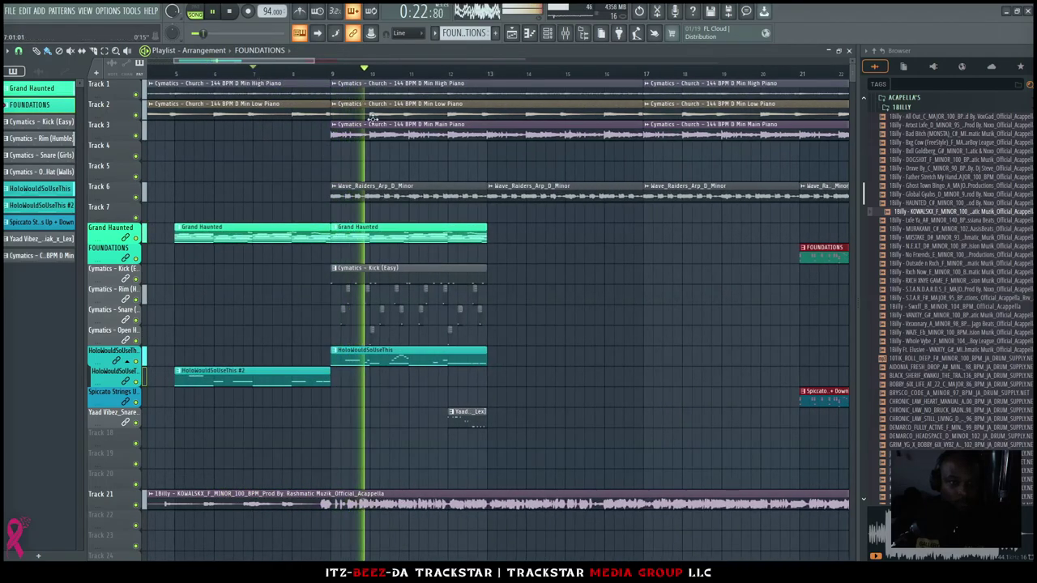
scroll(371, 118, "down", 5)
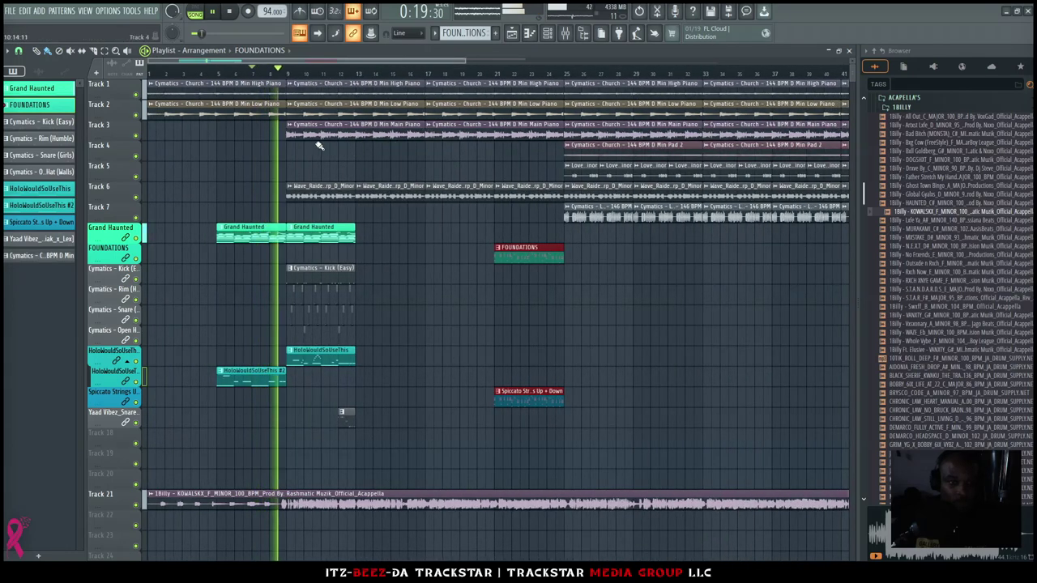
Delete the Main Piano clip at bar 9 and repeat the bar 9 Grand Haunted, drum and HoloWouldSoUseThis clips from bar 13
right_click(300, 133)
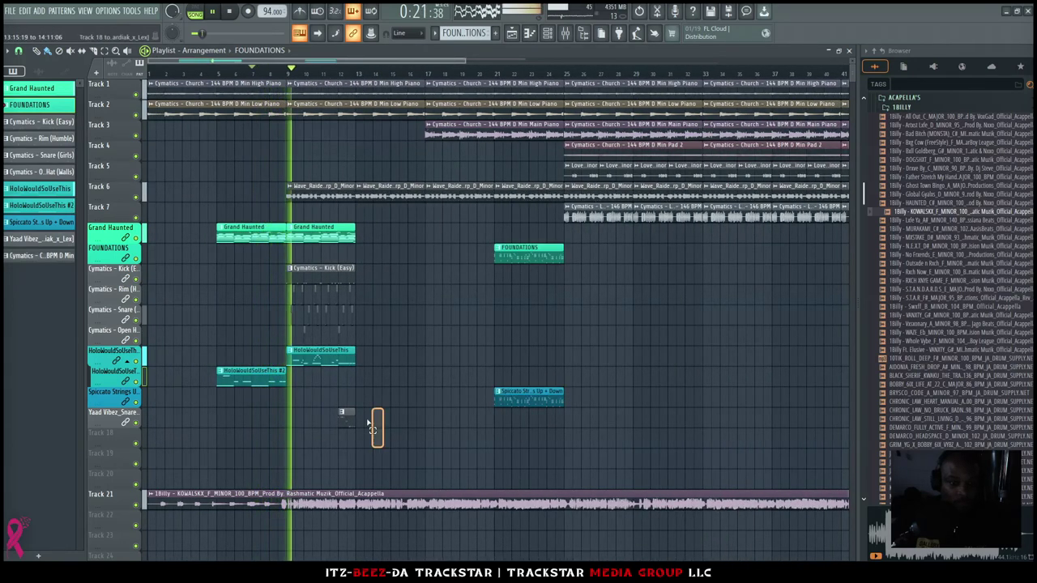
left_click_drag(382, 445, 300, 241)
key("ctrl+b")
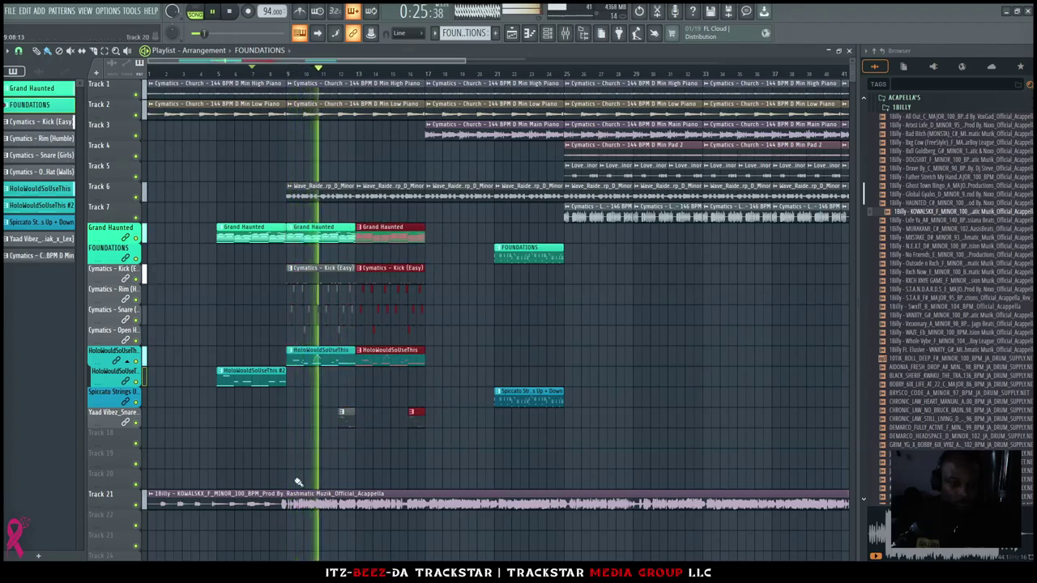
Move the HoloWouldSoUseThis #2 clip from bar 5 to bar 9 and delete the HoloWouldSoUseThis clip at bar 9
scroll(266, 448, "up", 1)
scroll(245, 445, "up", 5)
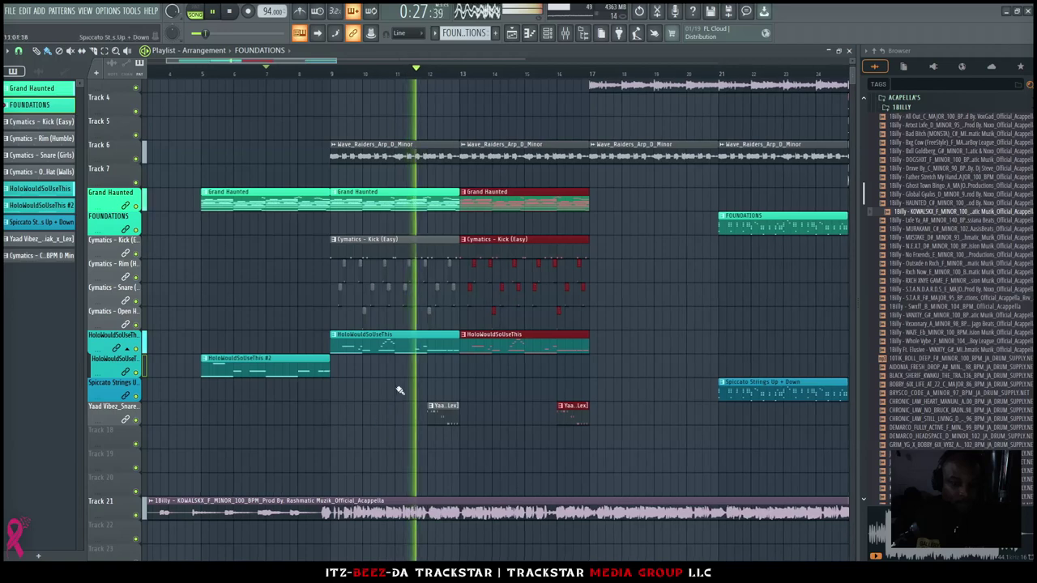
key("space")
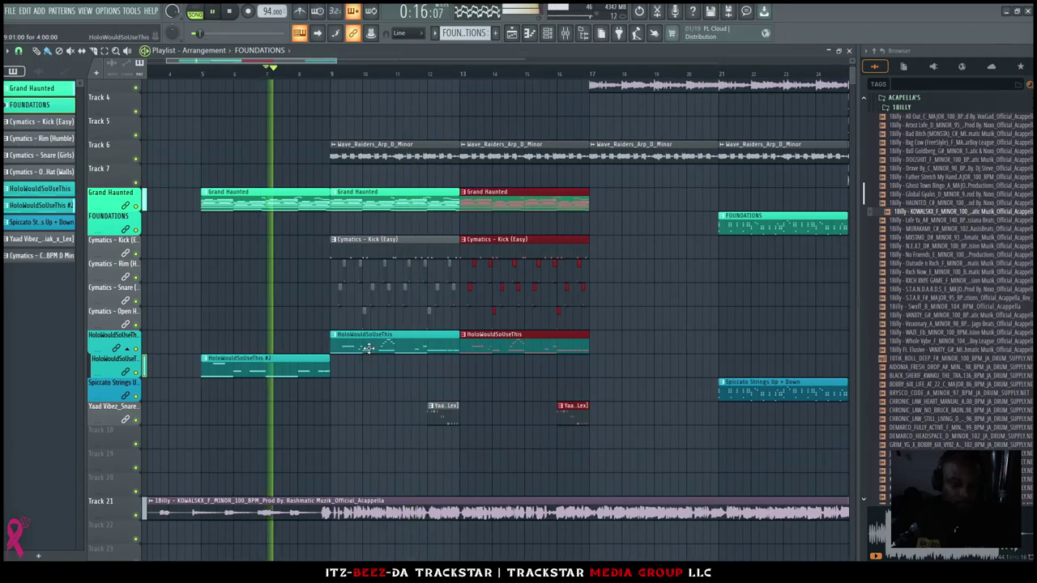
left_click_drag(307, 366, 410, 363)
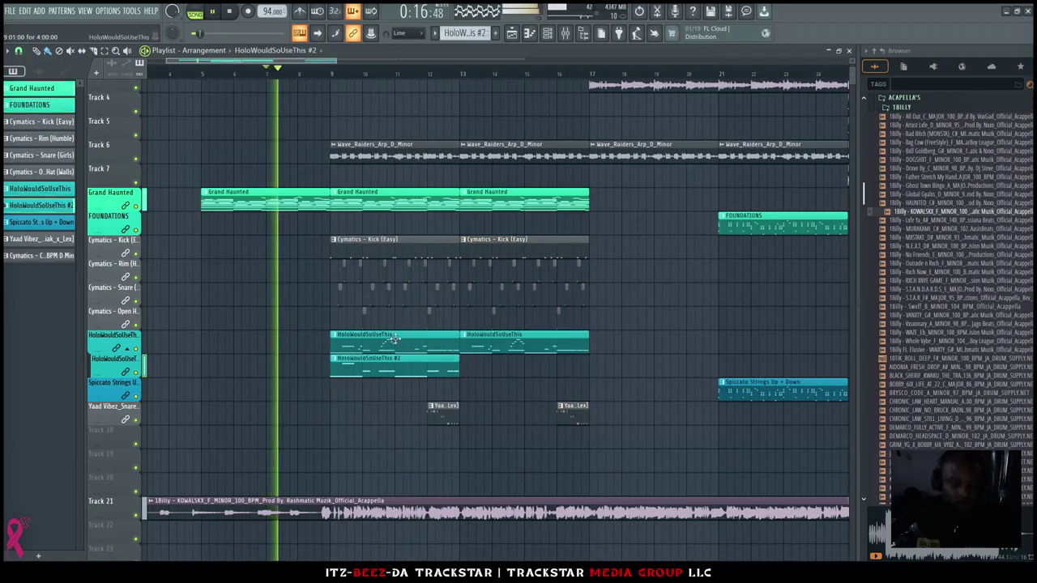
right_click(398, 345)
key("space")
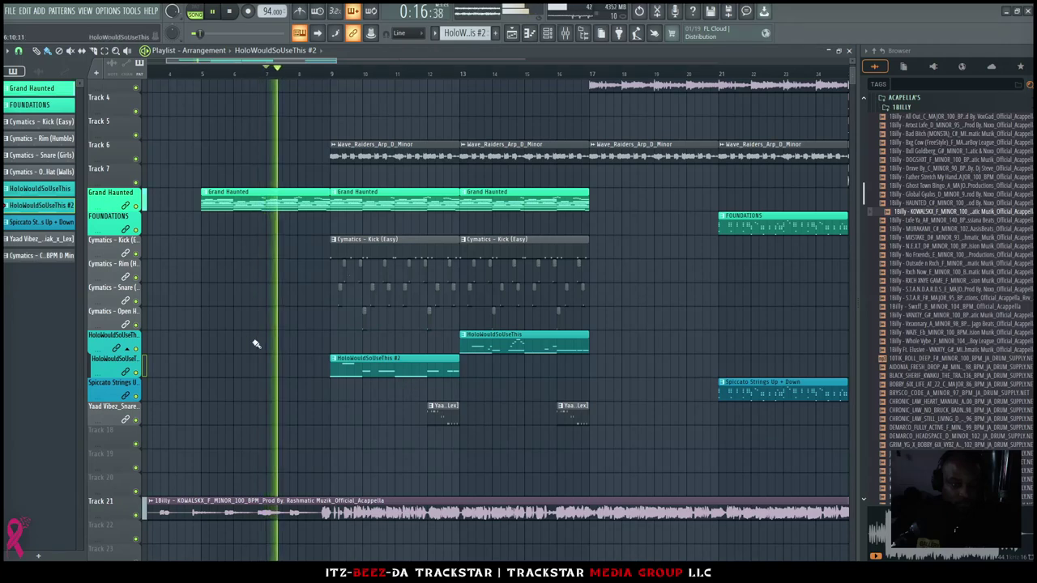
Place a Cymatics Church Main Piano clip on Track 3 at bar 1, keep bar 9 clear and play from just before bar 8
scroll(361, 243, "up", 3)
left_click(603, 140)
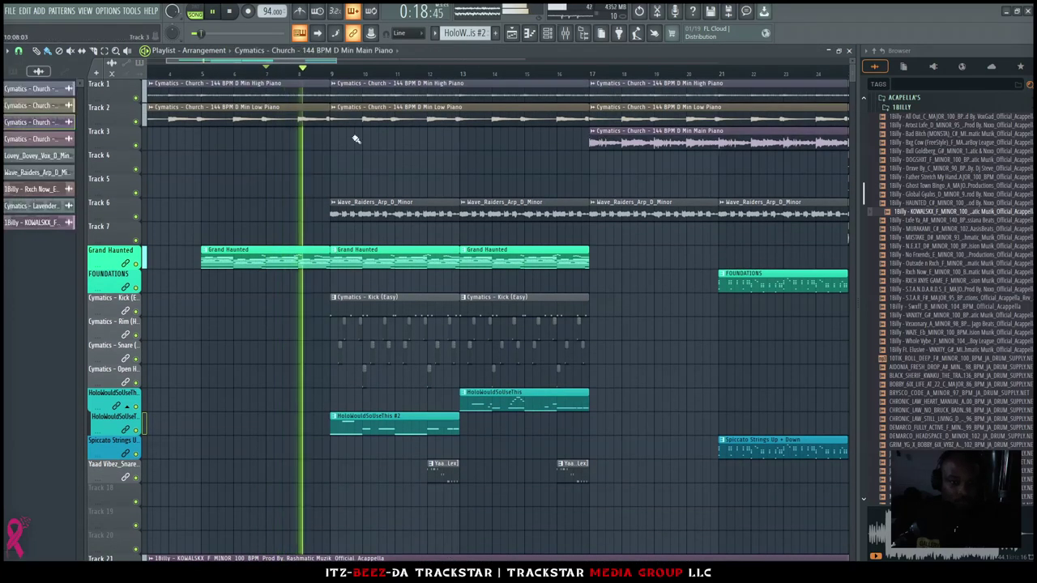
left_click_drag(354, 139, 229, 158)
right_click(478, 144)
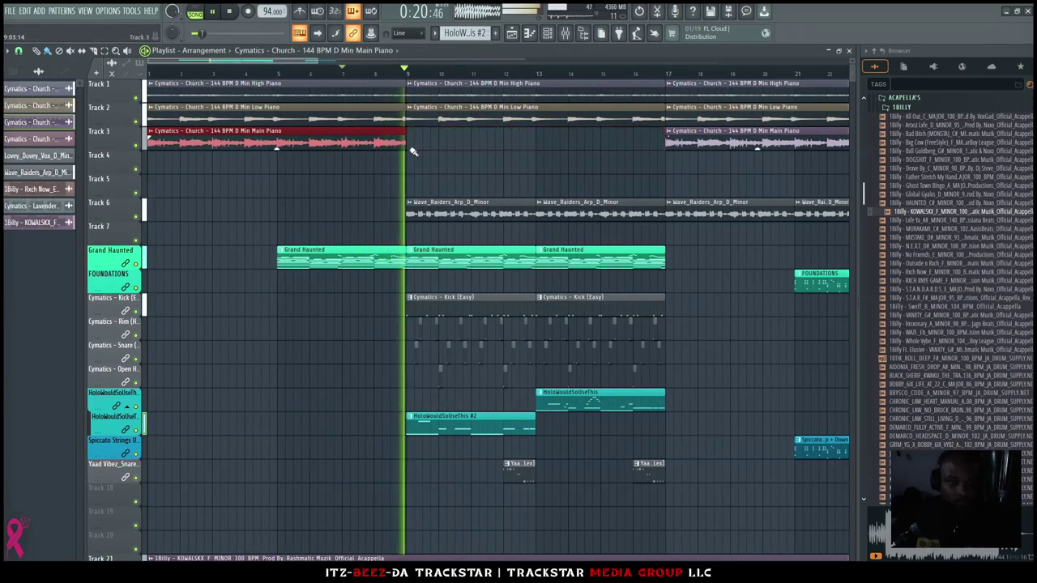
left_click(366, 71)
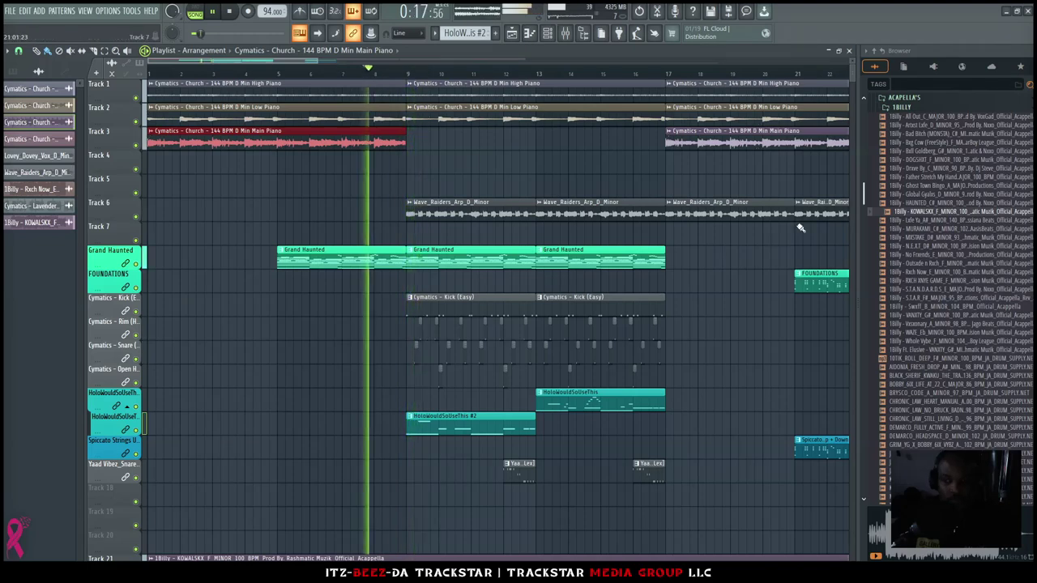
Add Goat_Status_Seasxde_Alarm_Transxtxon from the Yaad Vibes Drumkit Vol. 2 FX transitions to Track 18 at bar 8, and restart playback
left_click(910, 108)
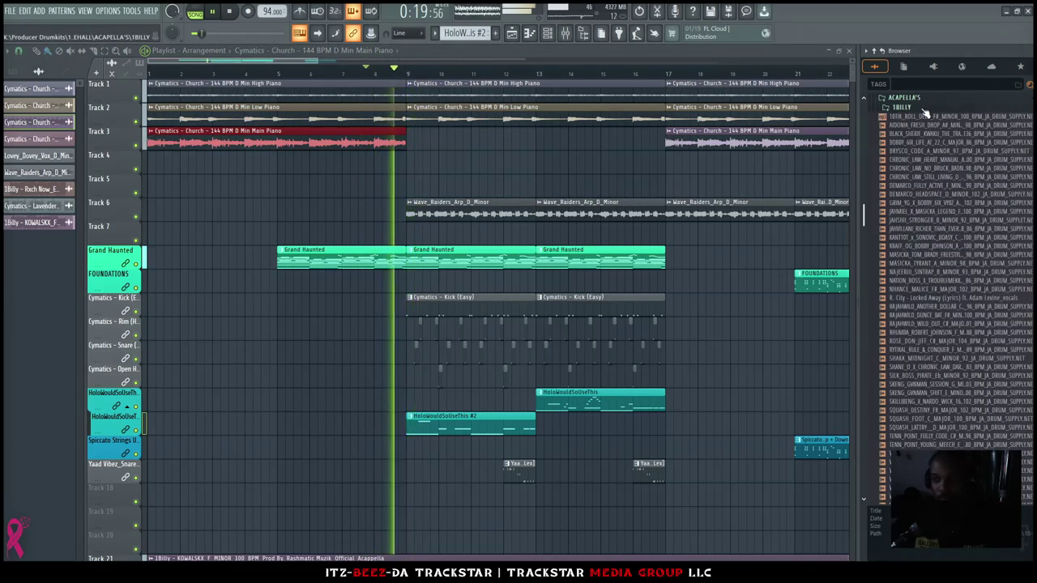
left_click(910, 98)
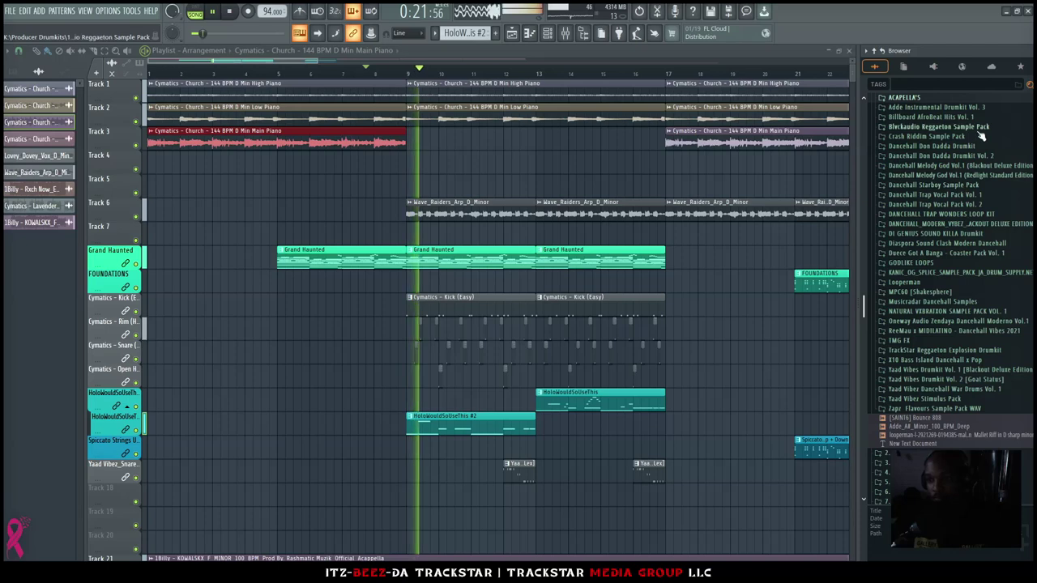
left_click(940, 379)
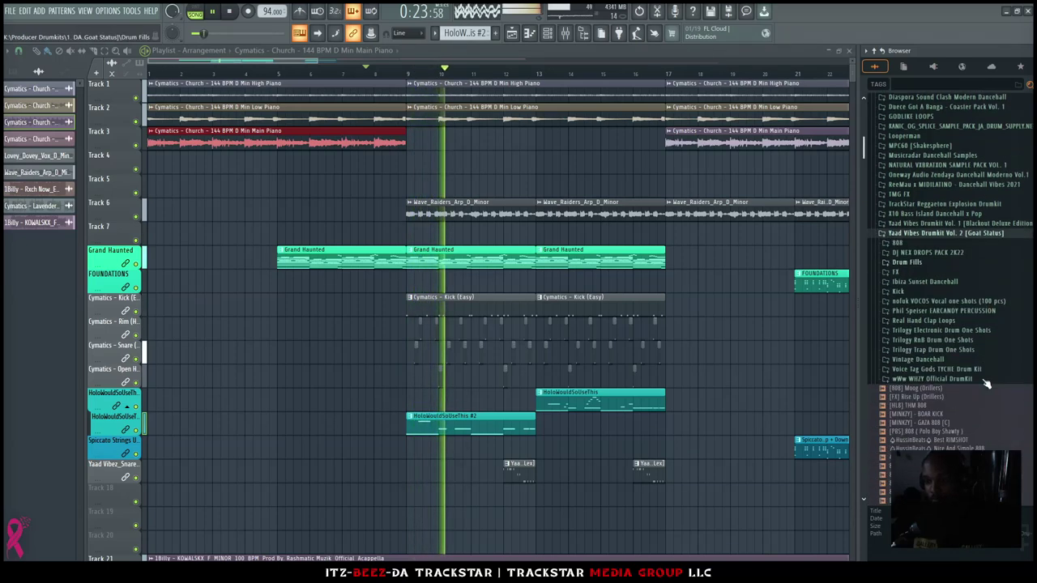
left_click(896, 203)
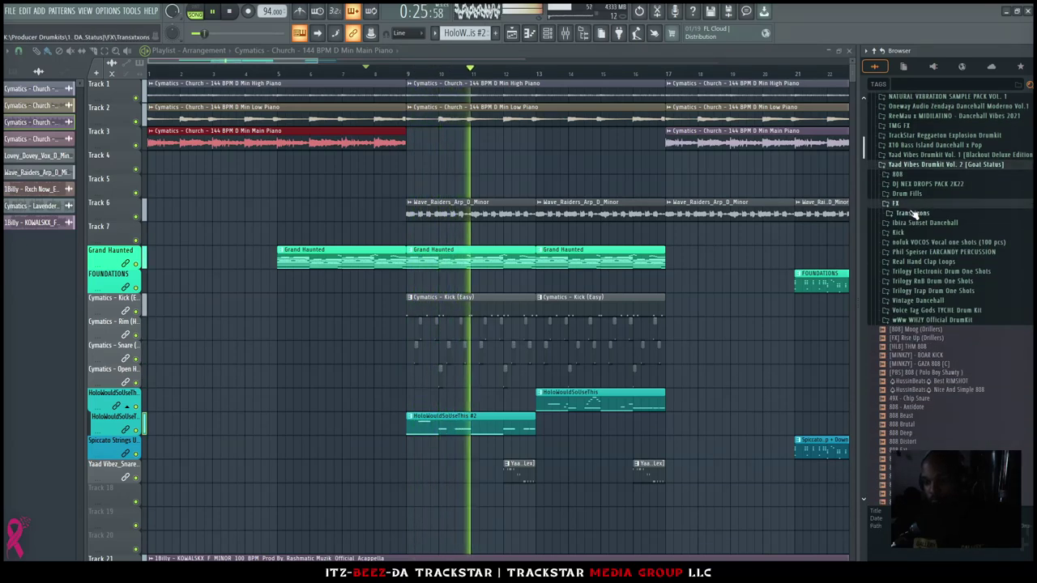
left_click(912, 212)
left_click_drag(921, 231, 411, 521)
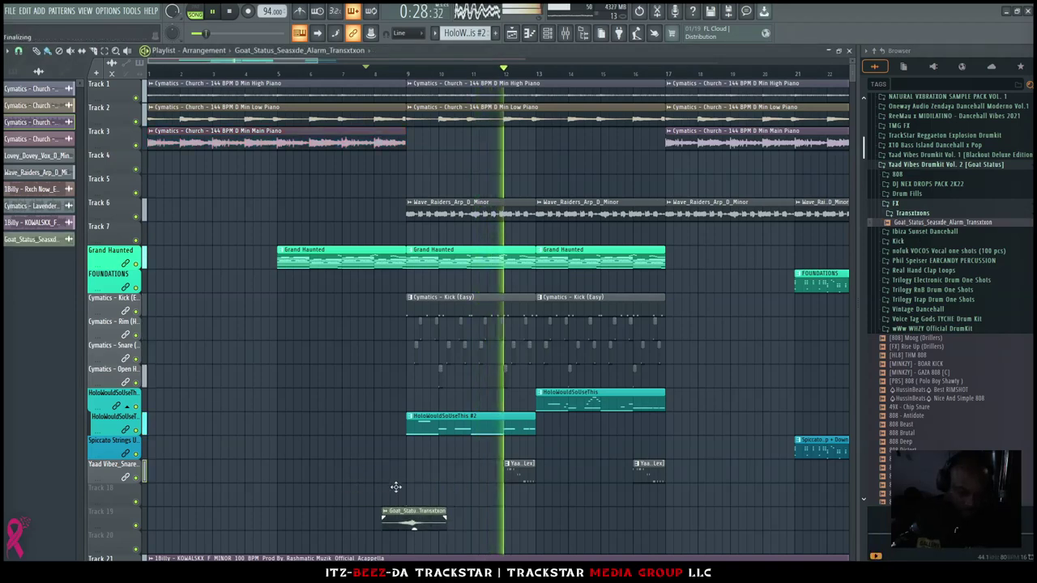
left_click_drag(392, 513, 421, 493)
key("space")
key("space")
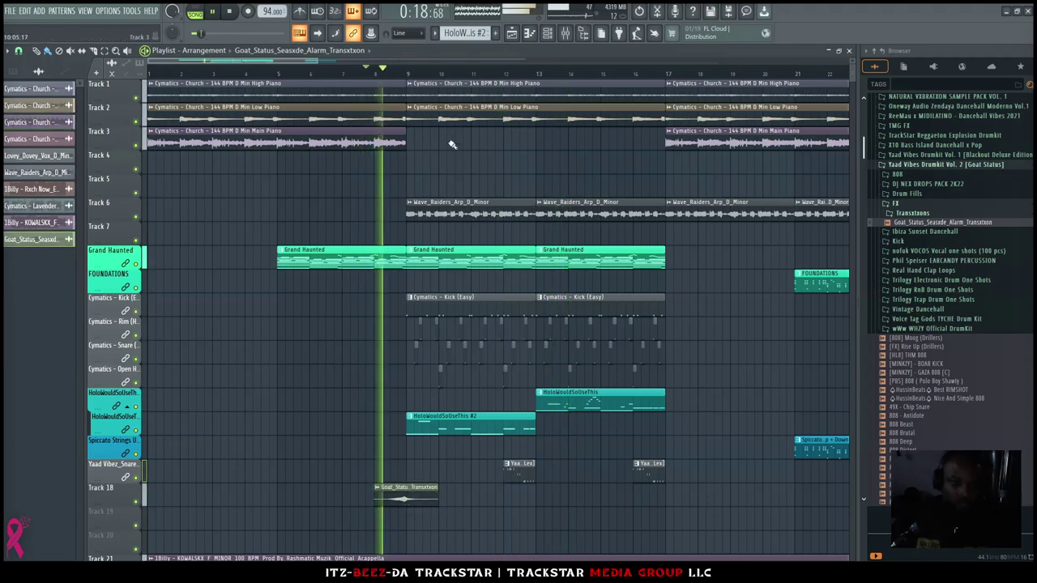
Copy the FOUNDATIONS clip to bar 9, insert an empty track beneath the FOUNDATIONS track, and restart playback
scroll(388, 168, "down", 3)
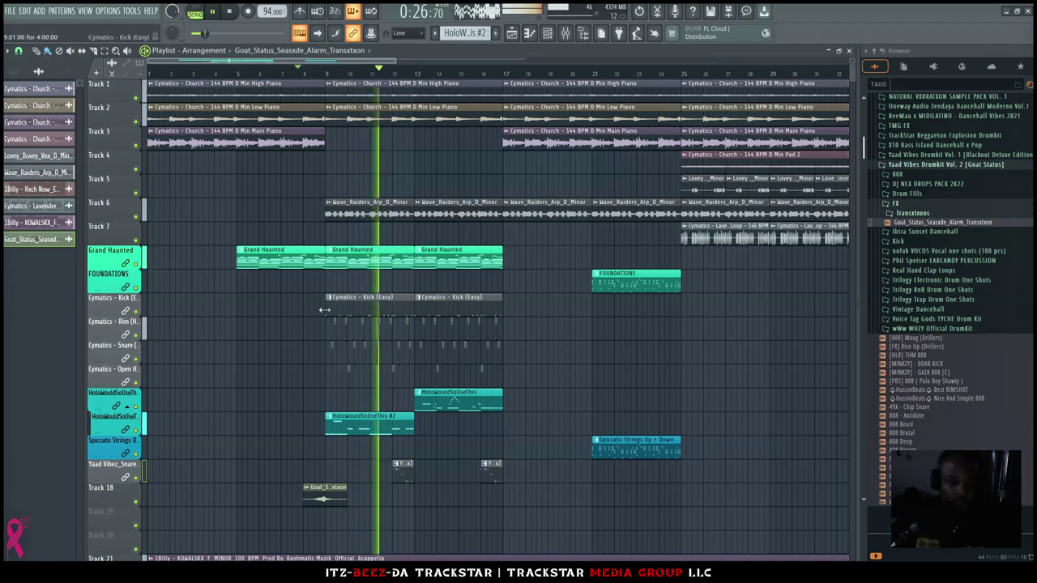
left_click_drag(622, 280, 356, 279)
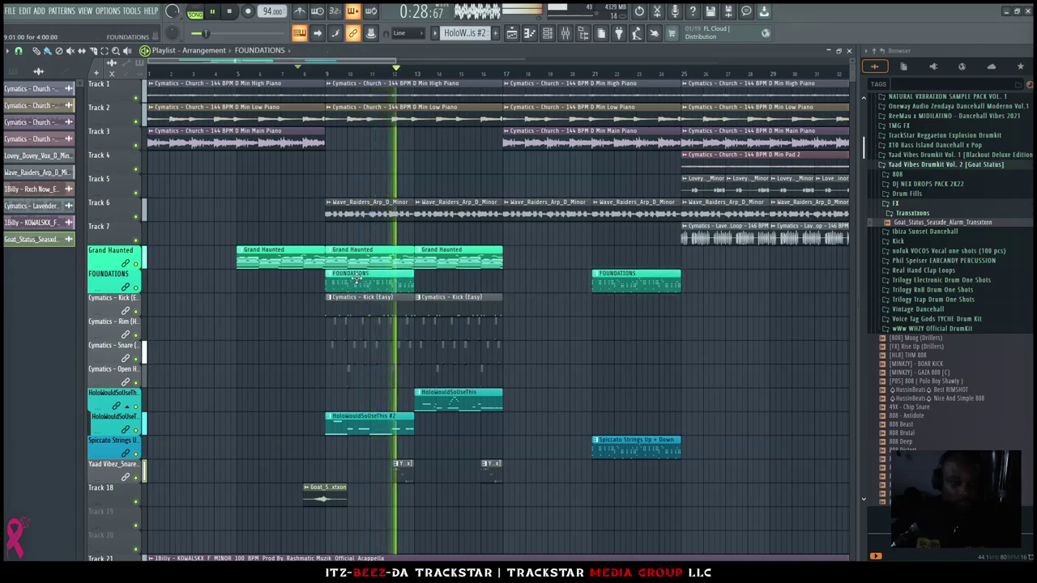
right_click(113, 282)
left_click(149, 500)
key("space")
key("space")
Move the bar 9 FOUNDATIONS clip down to Track 10, make it a unique pattern and open its notes for editing
left_click_drag(363, 288, 356, 310)
left_click(329, 298)
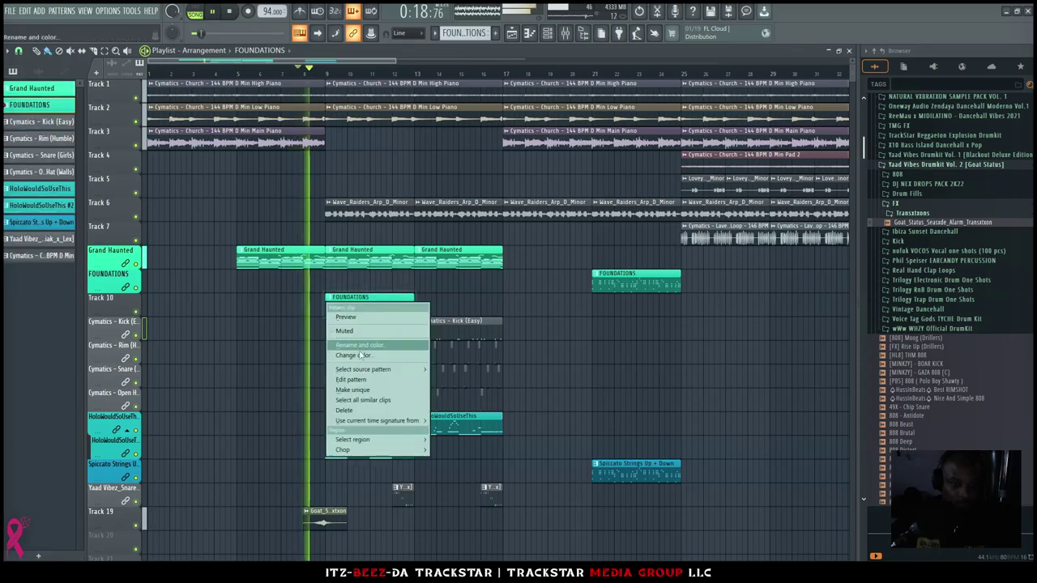
left_click(354, 392)
double_click(357, 311)
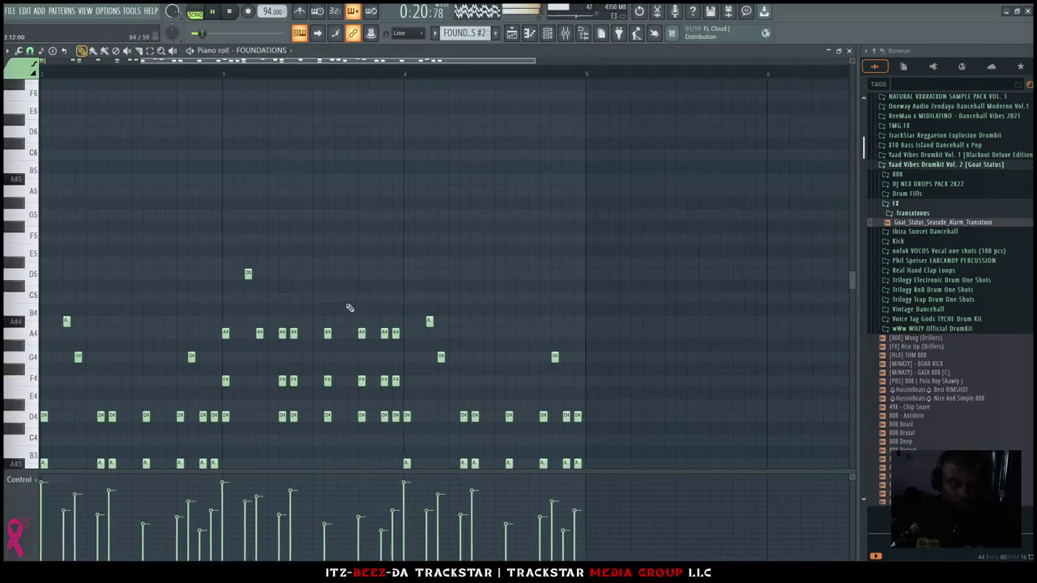
Thin bar 1 of the FOUNDATIONS #2 pattern to three chord hits by deleting the chords between them
key("space")
key("space")
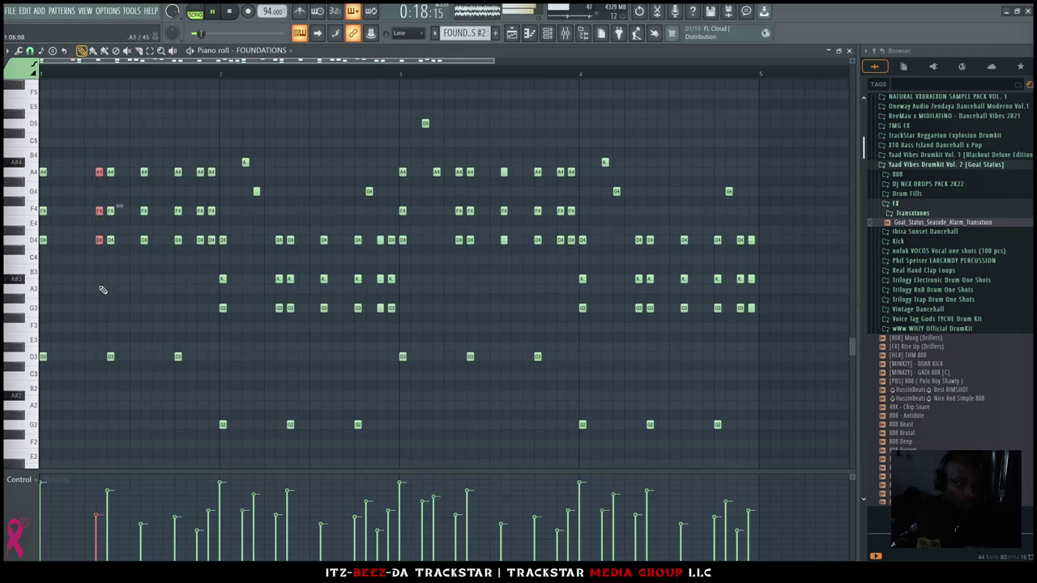
left_click_drag(150, 248, 151, 246)
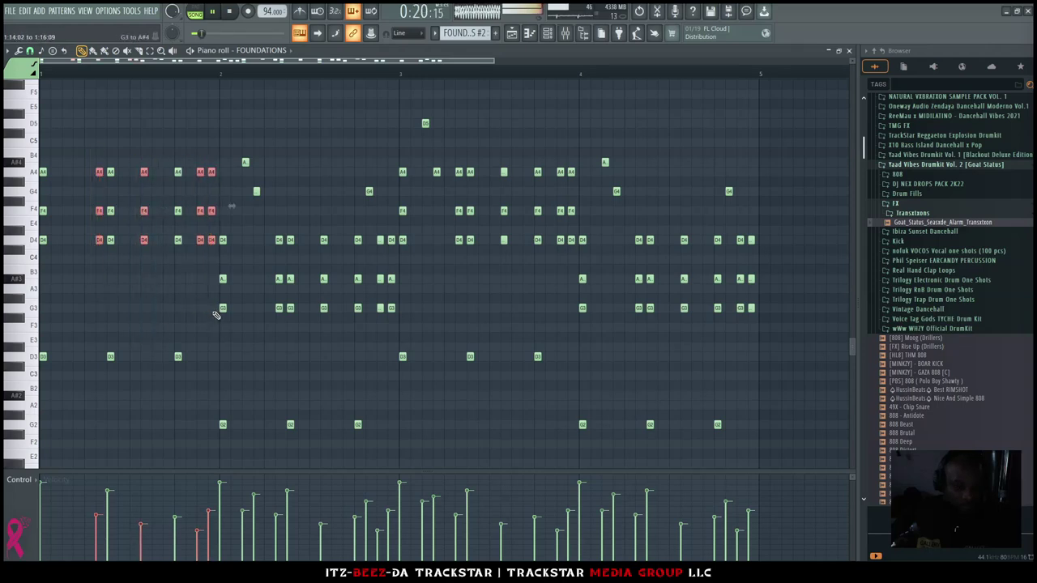
key("Delete")
Delete the high melody notes and extra chords in bar 2 of FOUNDATIONS #2, keeping three chord hits
left_click_drag(238, 152, 273, 268)
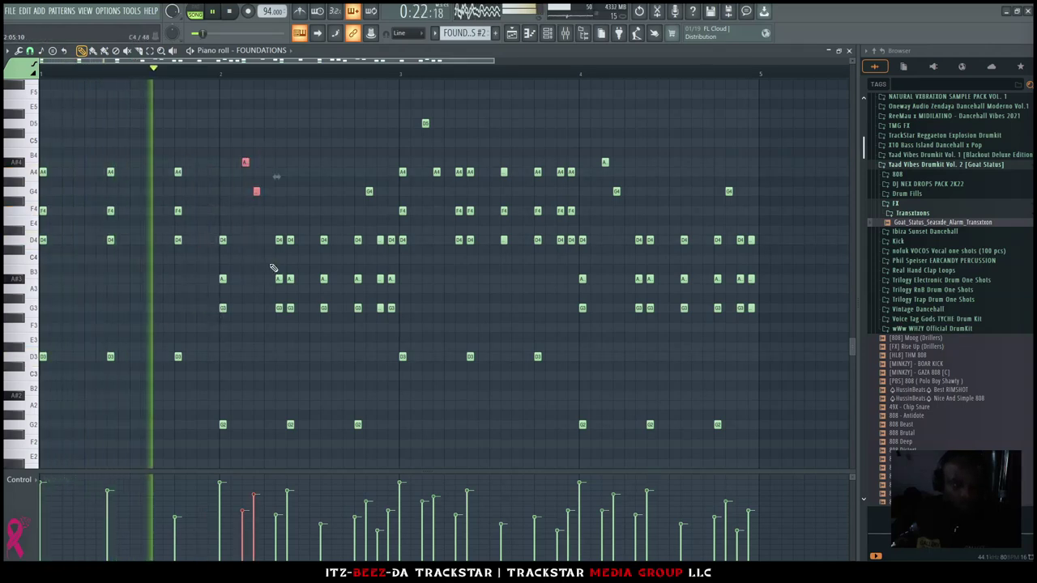
key("Delete")
left_click_drag(283, 388, 285, 388)
key("Delete")
left_click_drag(303, 235, 329, 389)
key("Delete")
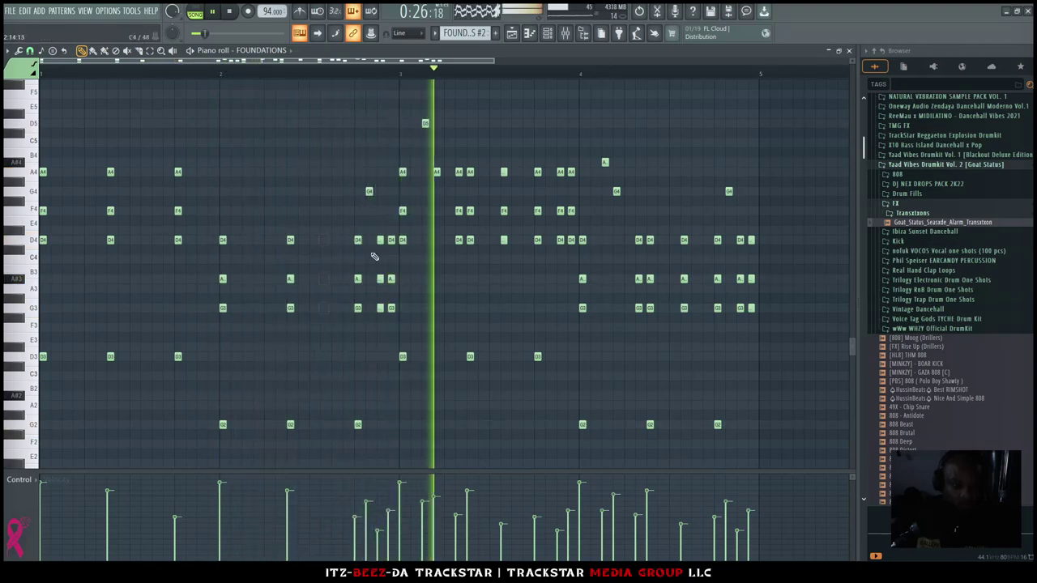
left_click_drag(365, 157, 403, 319)
key("Delete")
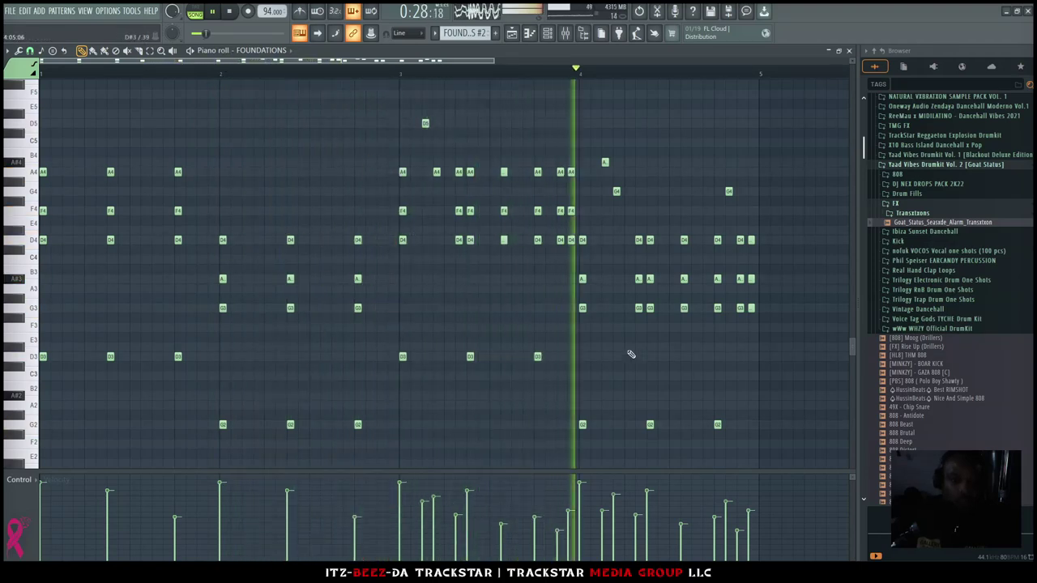
Replace the notes in bars 3 and 4 of FOUNDATIONS #2 with a duplicate of the bars 1 and 2 chords
left_click_drag(769, 447, 388, 97)
key("Delete")
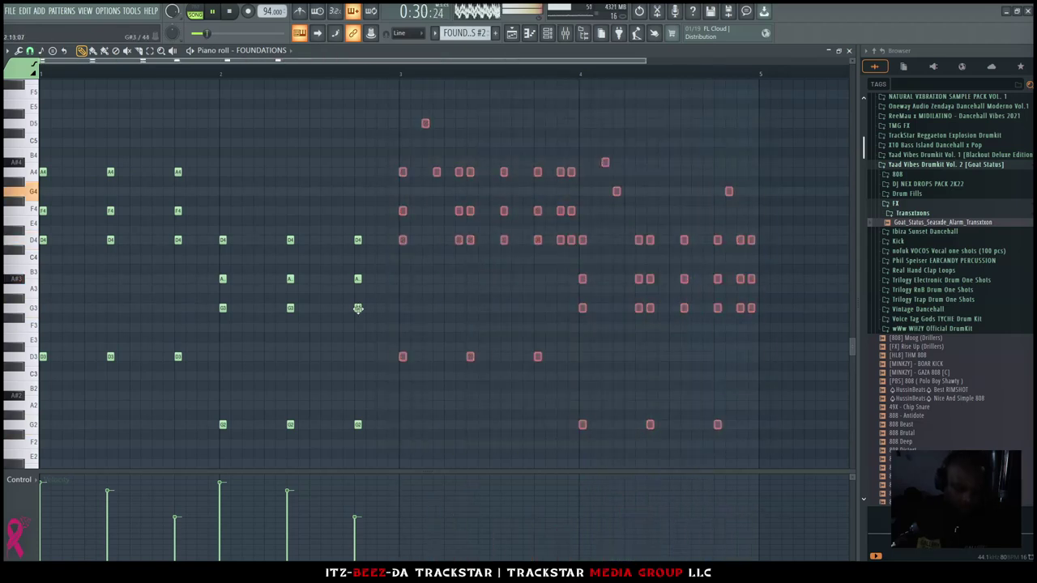
left_click_drag(395, 437, 51, 159)
key("ctrl+b")
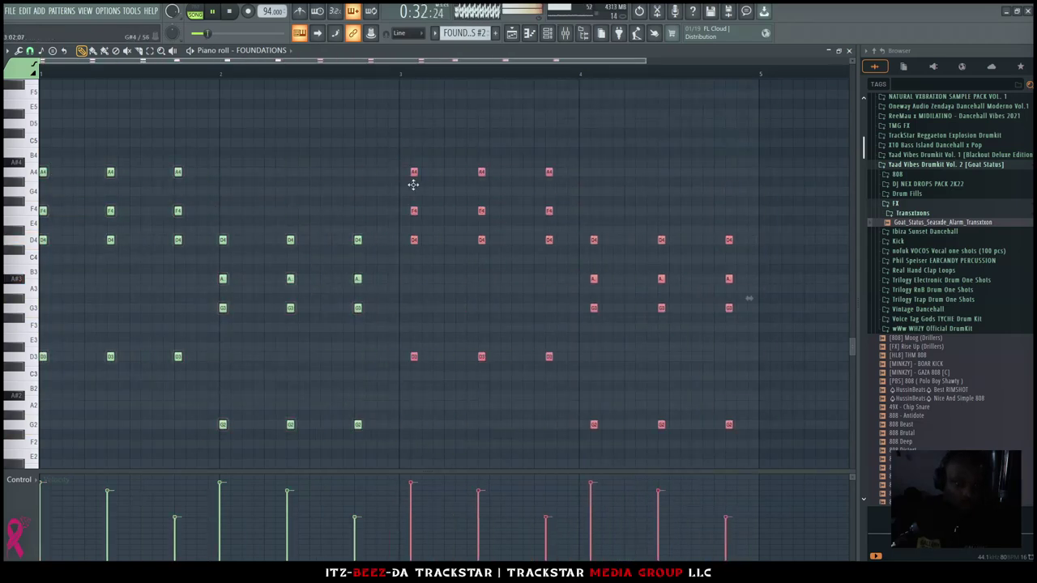
Insert an empty track beneath the Spiccato Strings track and copy the bar 21 Spiccato Strings Up + Down clip onto it at bar 9
left_click(551, 35)
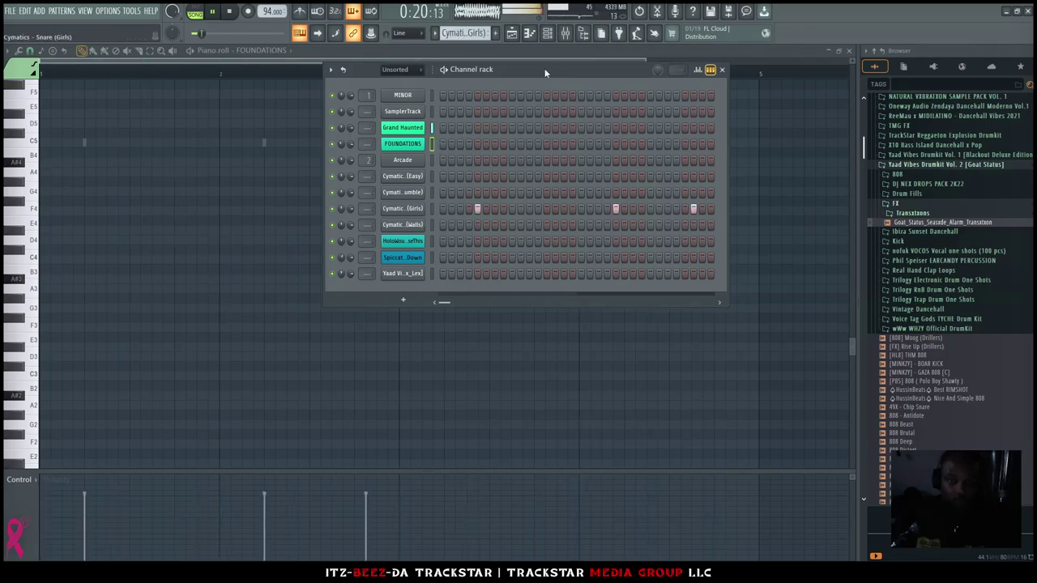
left_click(513, 34)
scroll(472, 482, "down", 1)
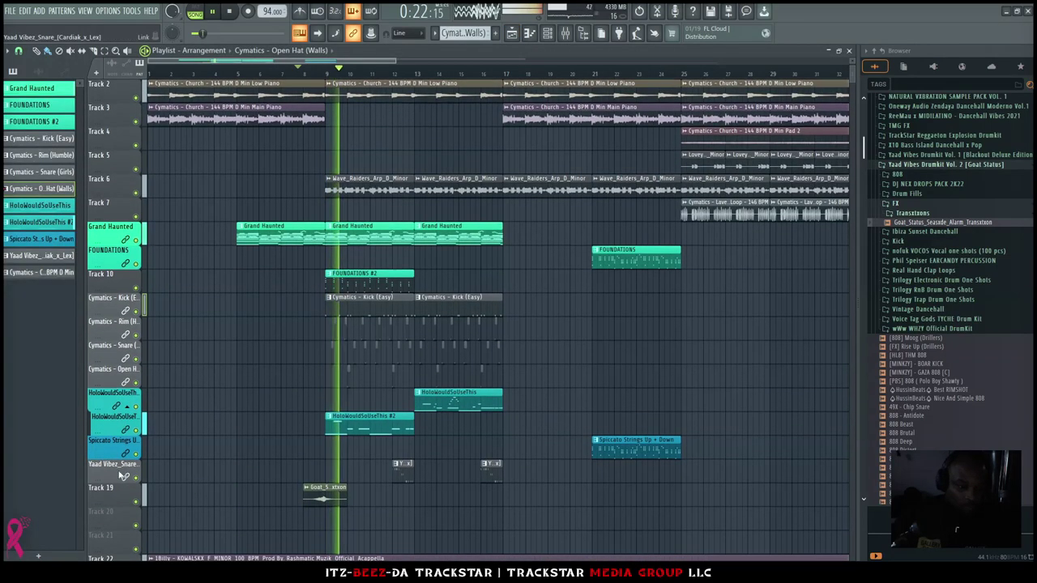
right_click(111, 281)
left_click(135, 502)
left_click_drag(629, 451, 364, 473)
Make the bar 9 Spiccato Strings Up + Down clip a unique pattern and delete all of its notes
left_click(329, 463)
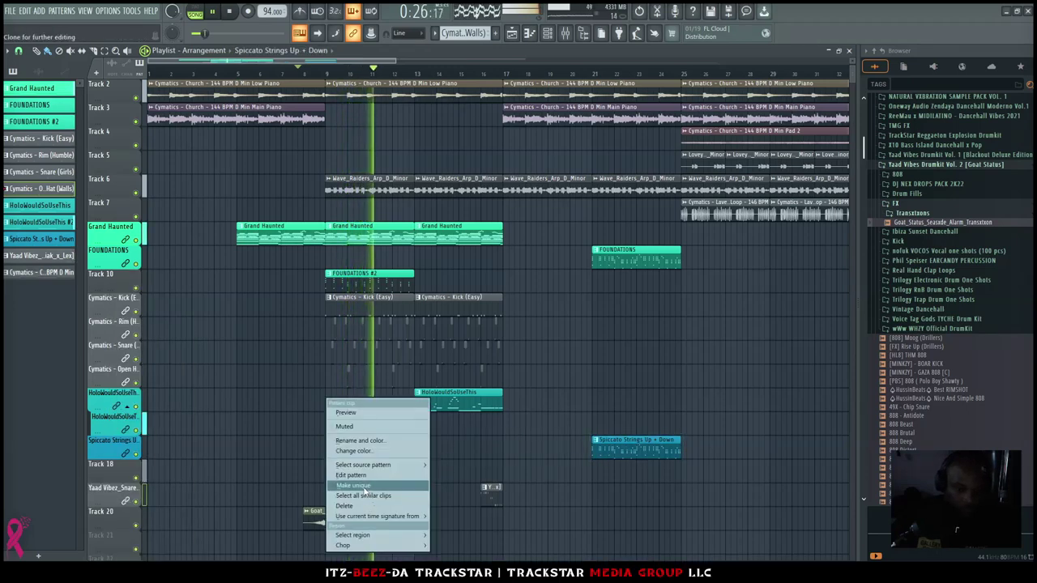
left_click(350, 485)
double_click(350, 470)
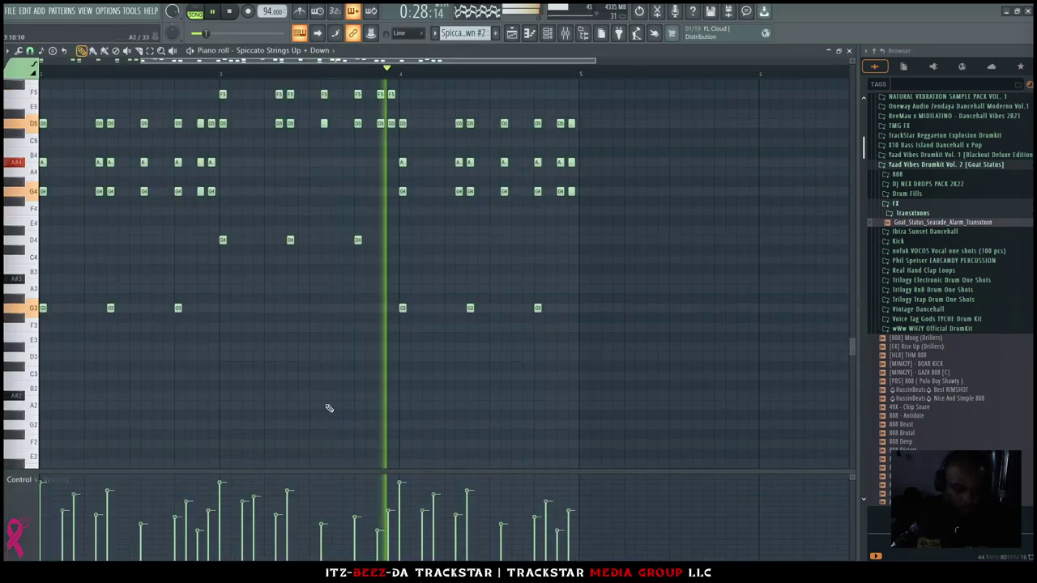
key("ctrl+a")
key("Delete")
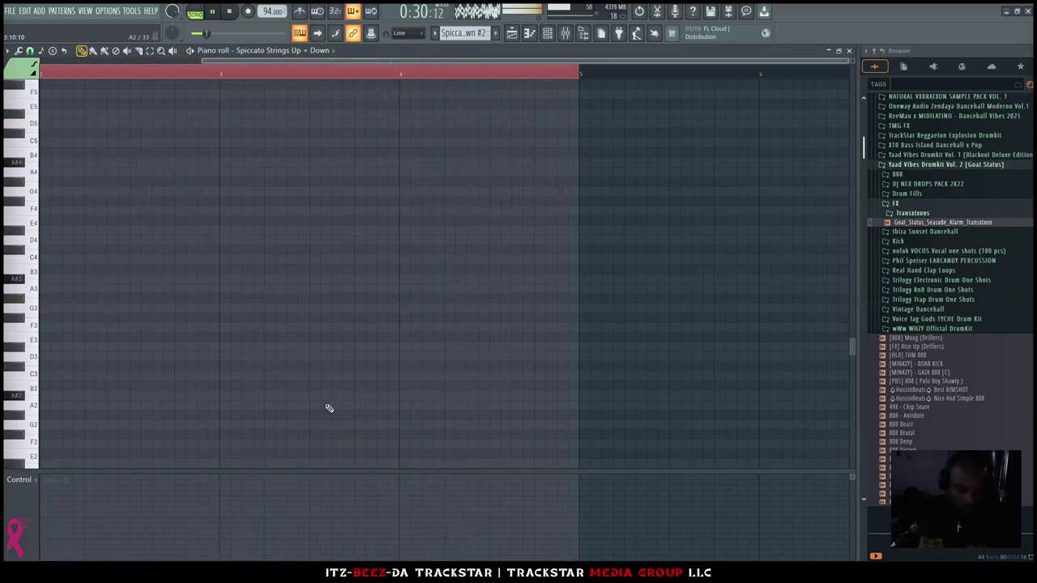
Paste the simplified FOUNDATIONS chords into the empty Spiccato Strings pattern and transpose them up one octave
right_click(329, 408, "ctrl")
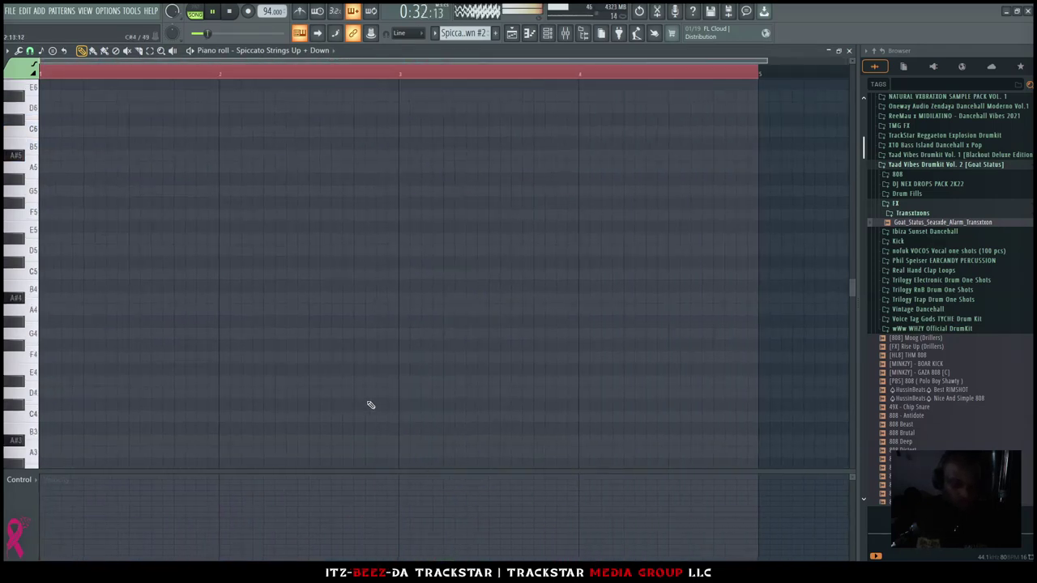
left_click(547, 32)
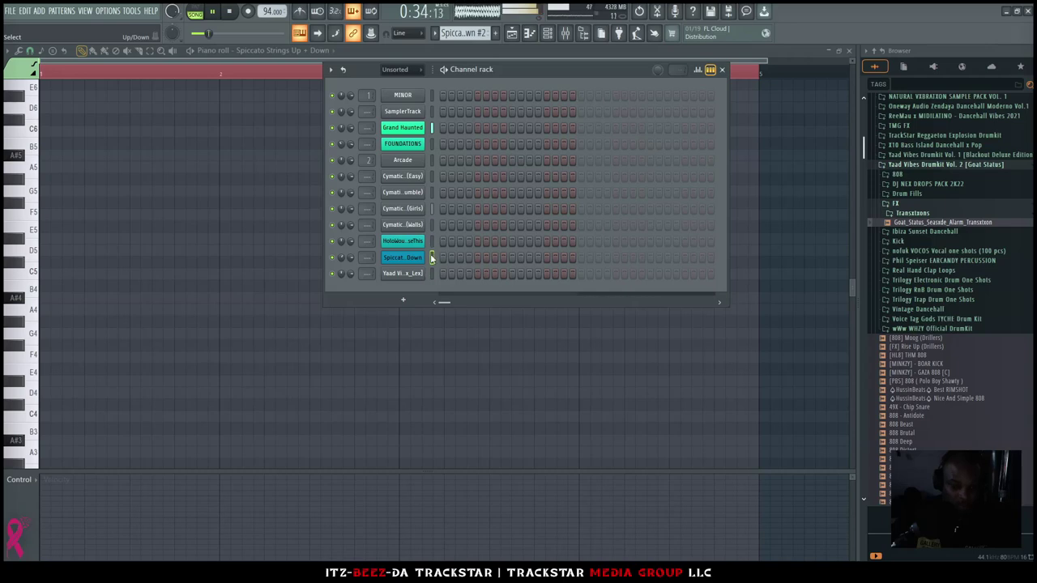
key("ctrl+v")
right_click(351, 317)
key("ctrl+Up")
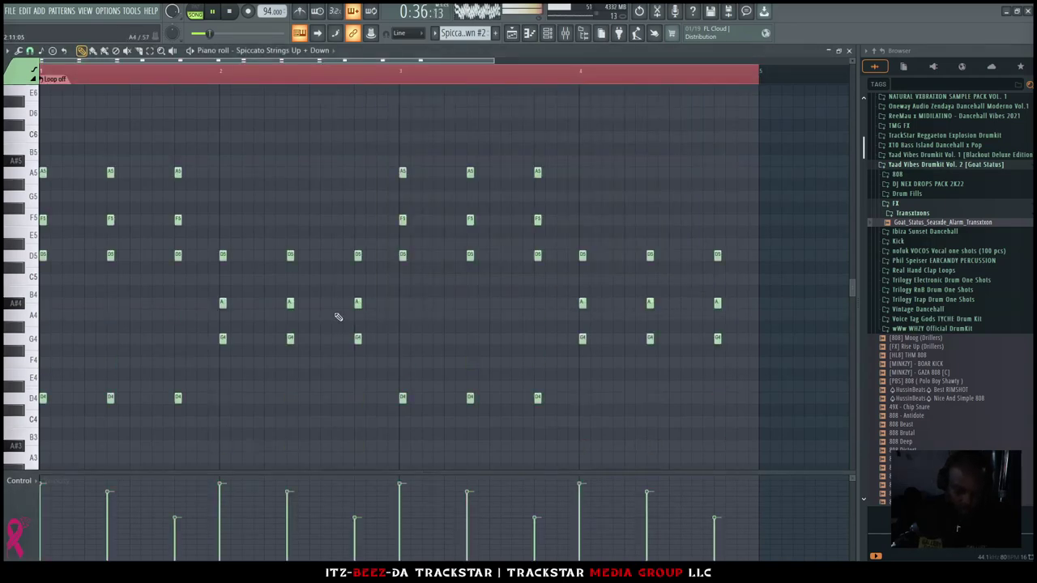
right_click(341, 311, "ctrl")
Repeat the Spiccato Strings Up + Down #2 and FOUNDATIONS #2 clips at bar 13, and mute the acapella track
left_click(511, 32)
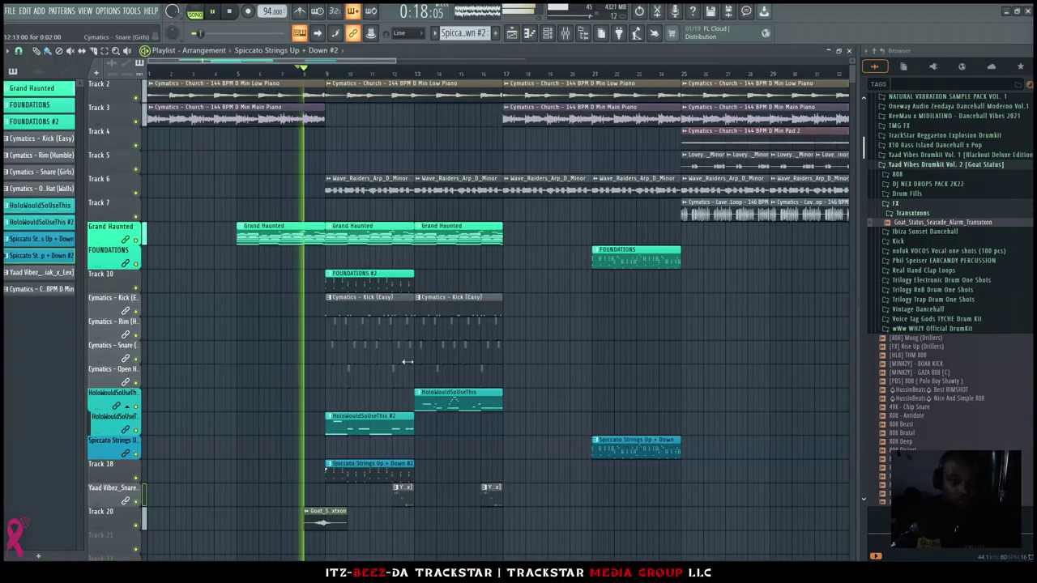
left_click(421, 470)
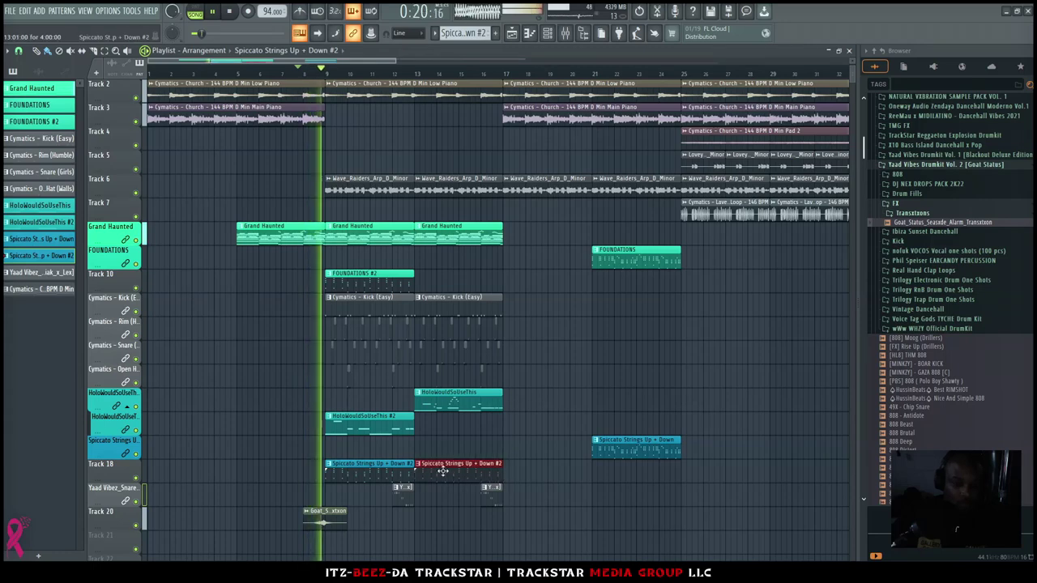
left_click(417, 279)
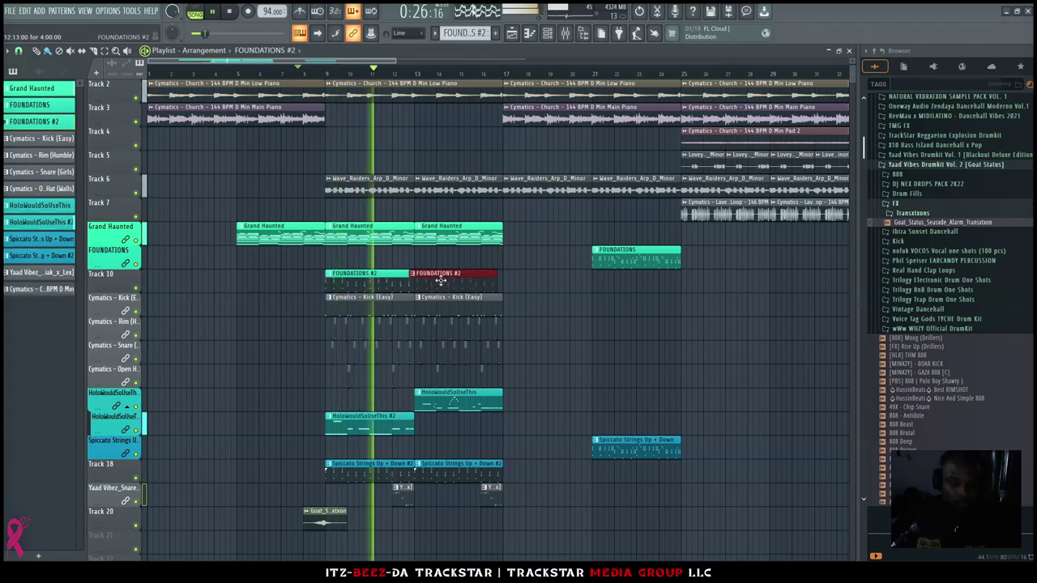
scroll(437, 283, "down", 3)
left_click(135, 526)
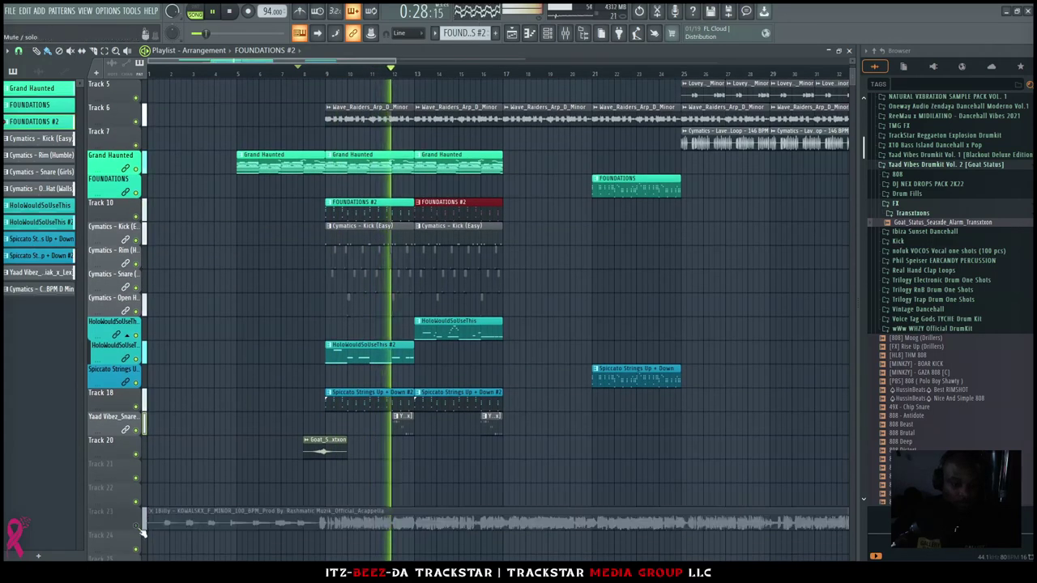
Search the browser for "skilli", place a SKILLIBENG_TRANSITION_FX sample on Track 21 at about bar 15, and restart playback
mouse_move(853, 64)
left_mouse_down()
mouse_move(852, 42)
mouse_move(853, 53)
left_mouse_up()
scroll(613, 156, "up", 1)
scroll(599, 153, "up", 3)
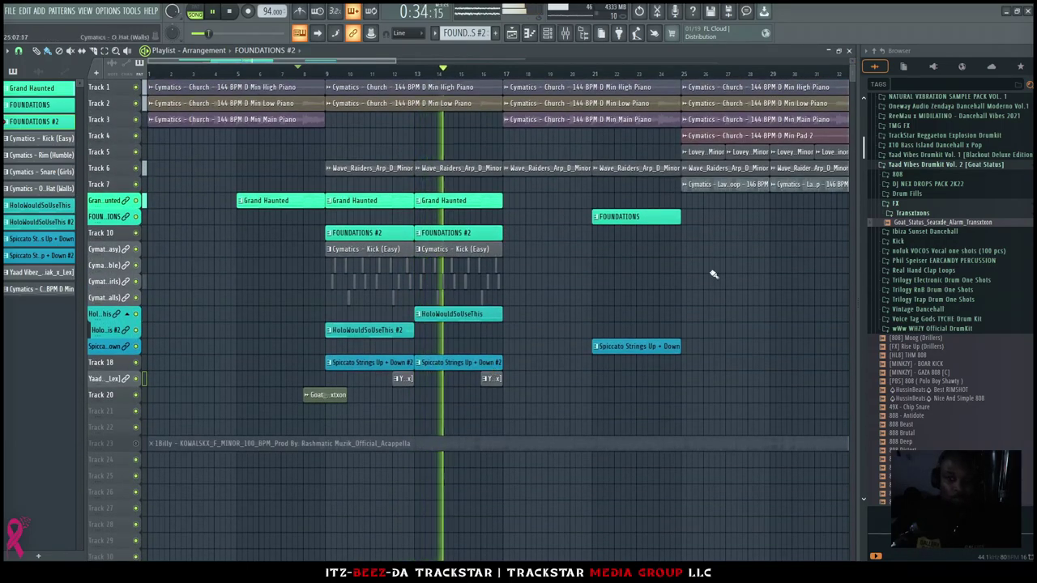
left_click(937, 83)
type("skill")
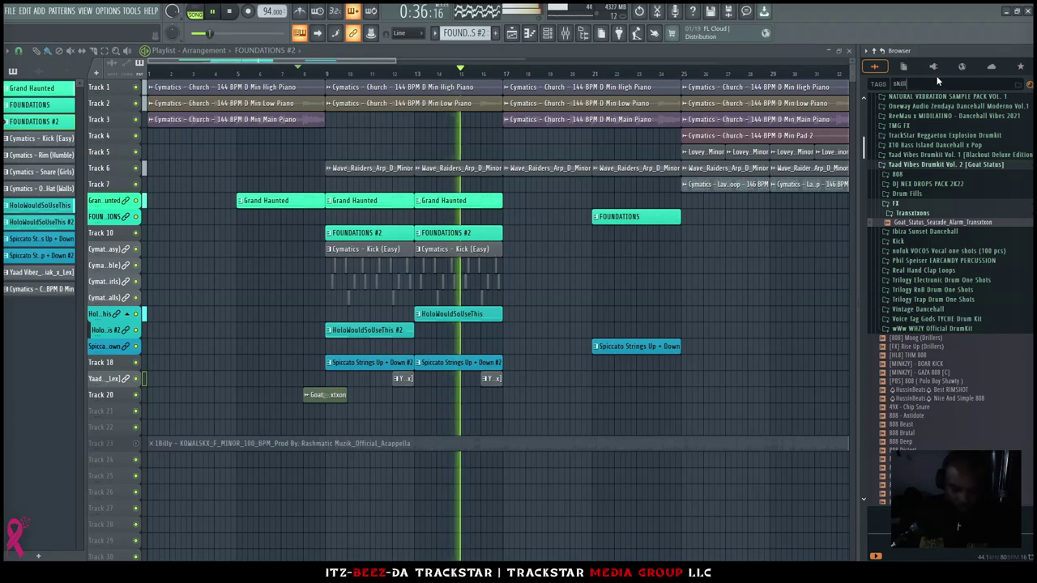
mouse_move(937, 194)
left_mouse_down()
mouse_move(530, 373)
mouse_move(480, 430)
mouse_move(500, 426)
mouse_move(484, 427)
mouse_move(494, 428)
mouse_move(490, 409)
left_mouse_up()
key("space")
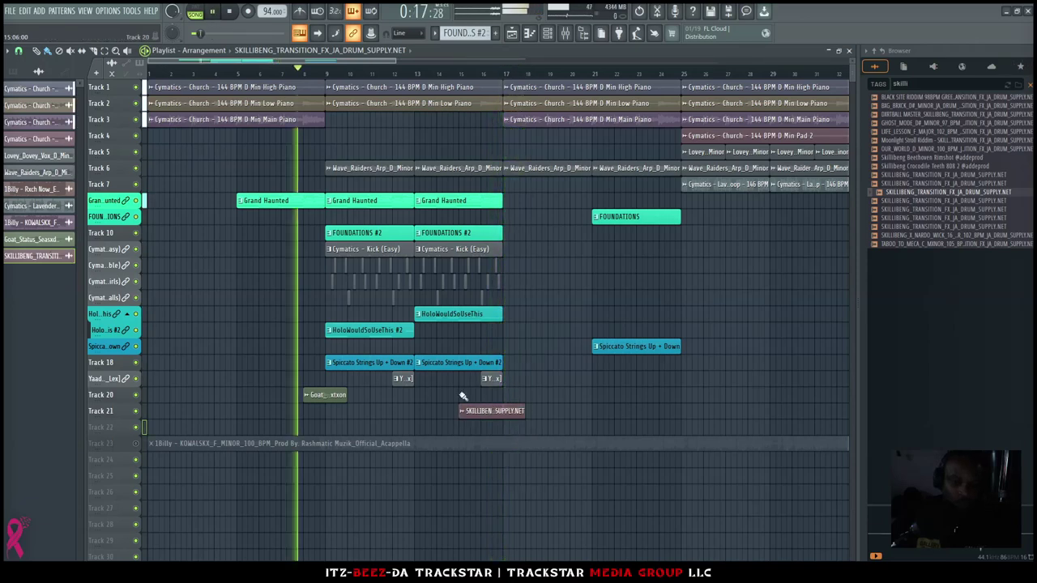
Shift both transition effect clips down one track, to Tracks 21 and 22
left_click_drag(335, 394, 541, 419)
key("shift+Down")
right_click(570, 347)
scroll(500, 72, "down", 2)
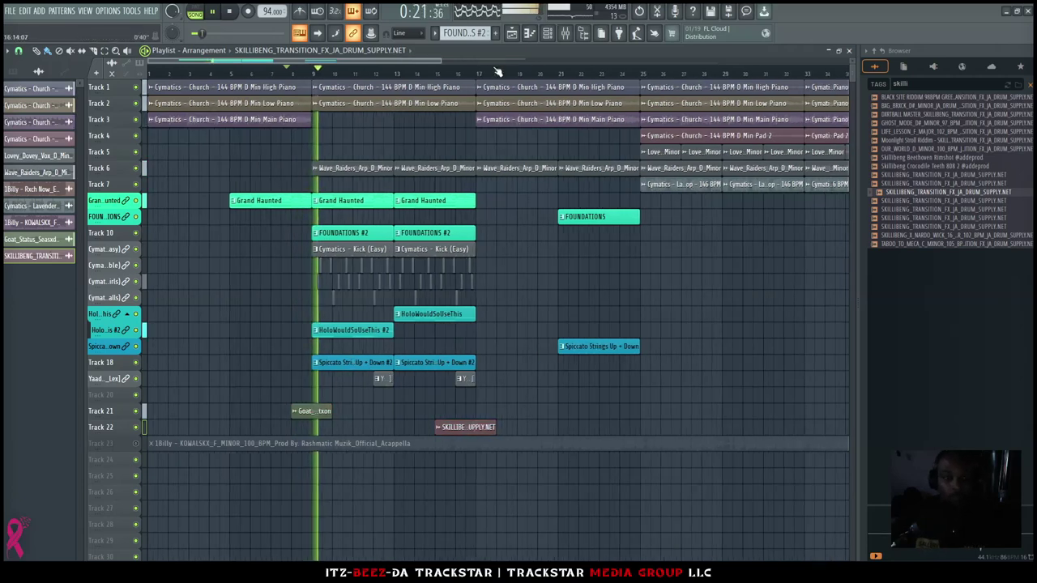
Add playlist section markers named Intro at bar 1, Verse at bar 9 and Chorus at bar 17
key("alt+t")
type("Intro")
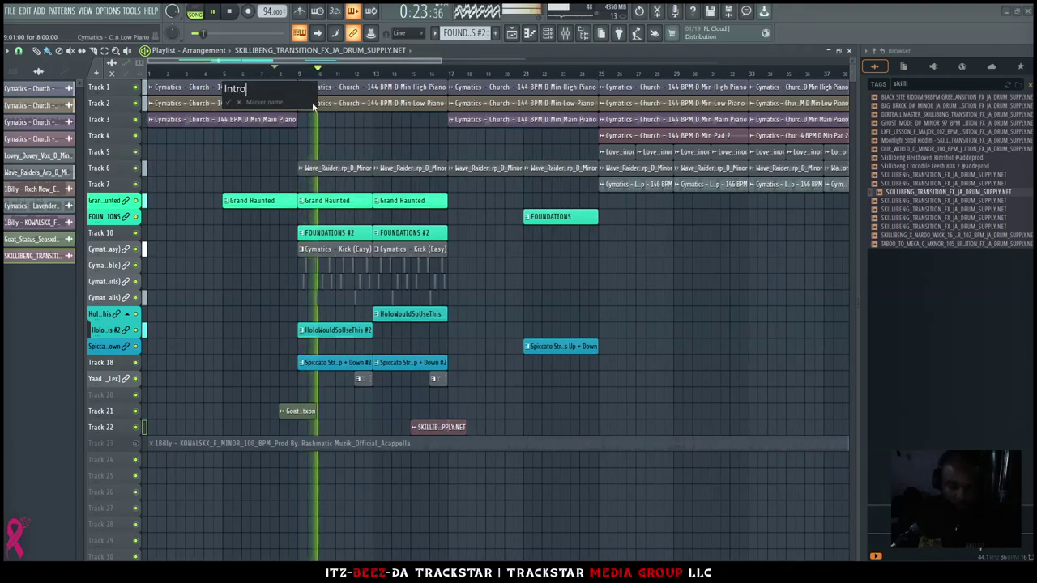
key("Return")
right_click(305, 88)
left_click(312, 92)
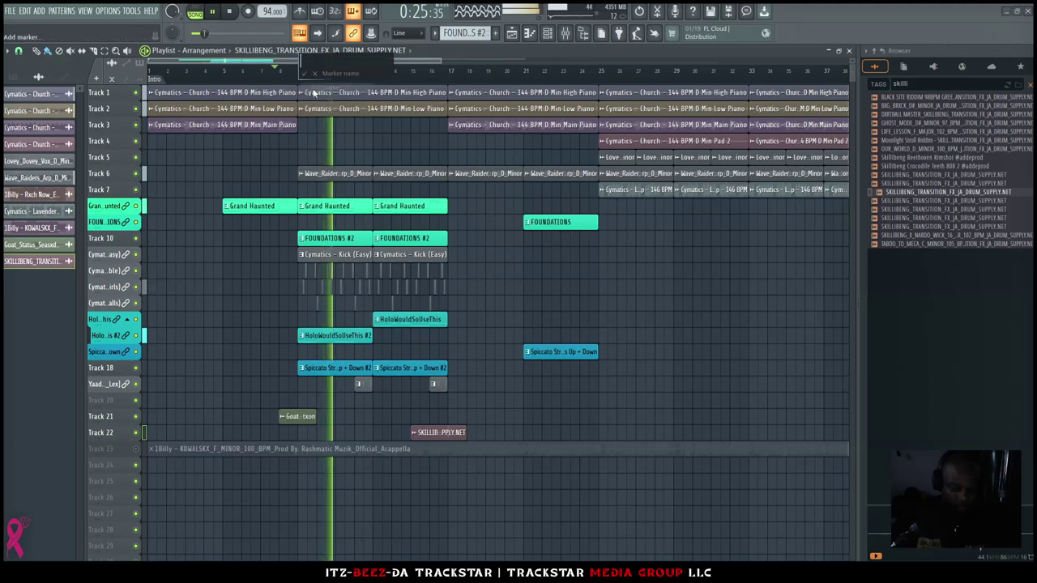
type("Ver")
key("Return")
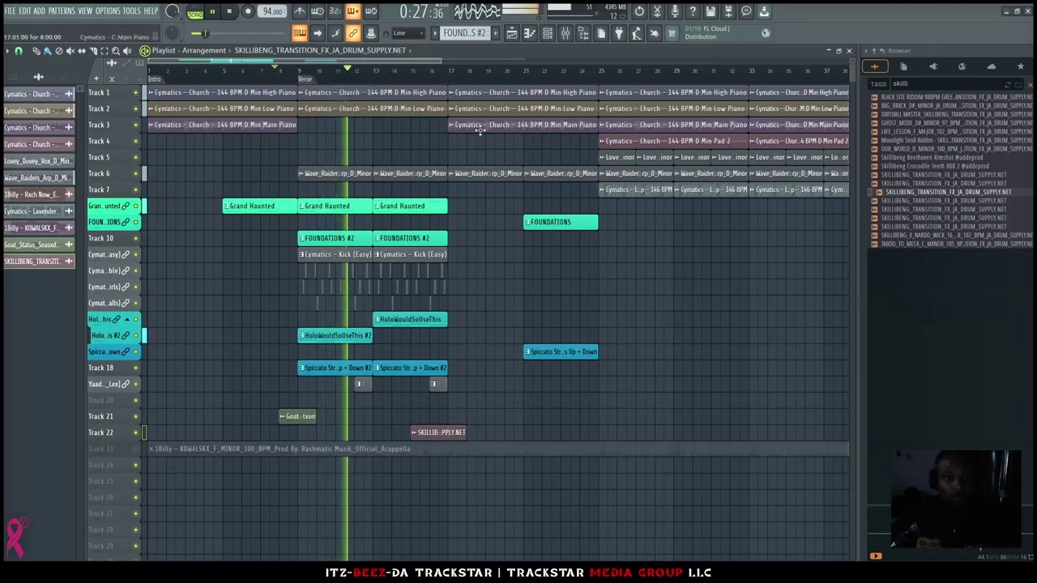
right_click(452, 85)
left_click(453, 89)
type("Chorus")
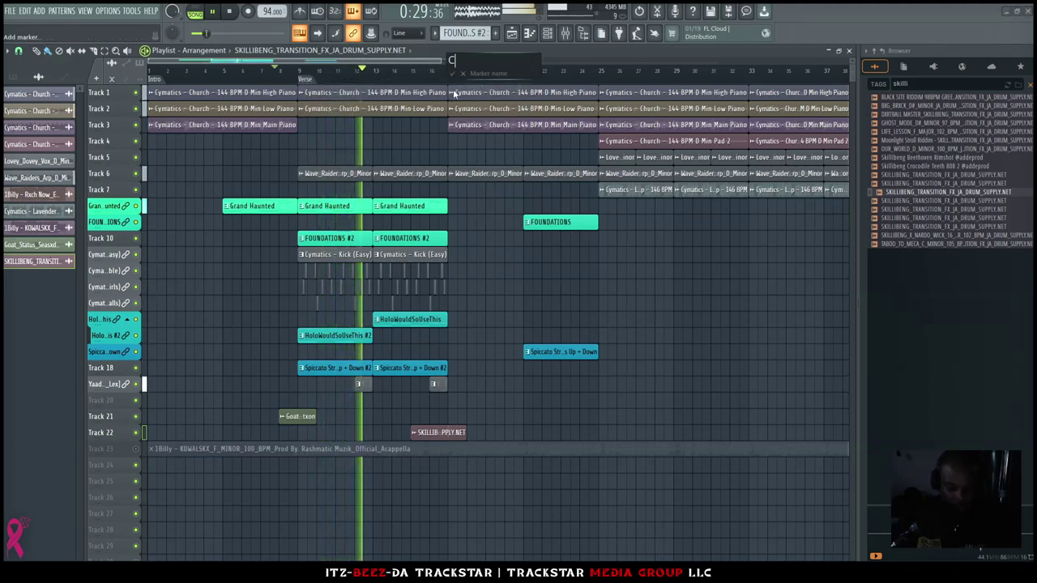
key("Return")
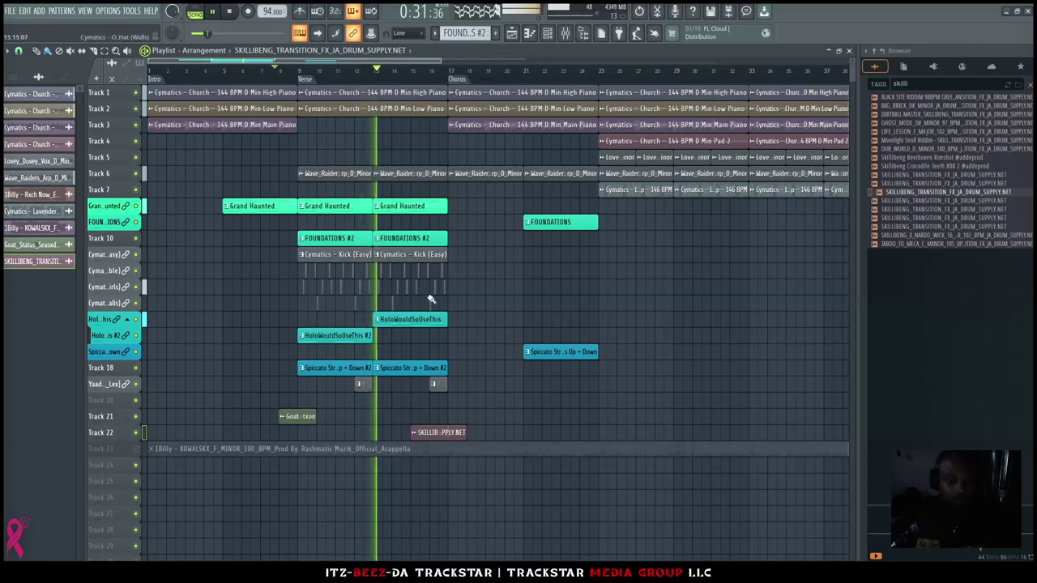
Place the Cymatics Lavender Hihat Loop on Track 7 at bar 13 and set its channel volume to 40%
scroll(385, 367, "up", 1)
scroll(421, 324, "down", 2)
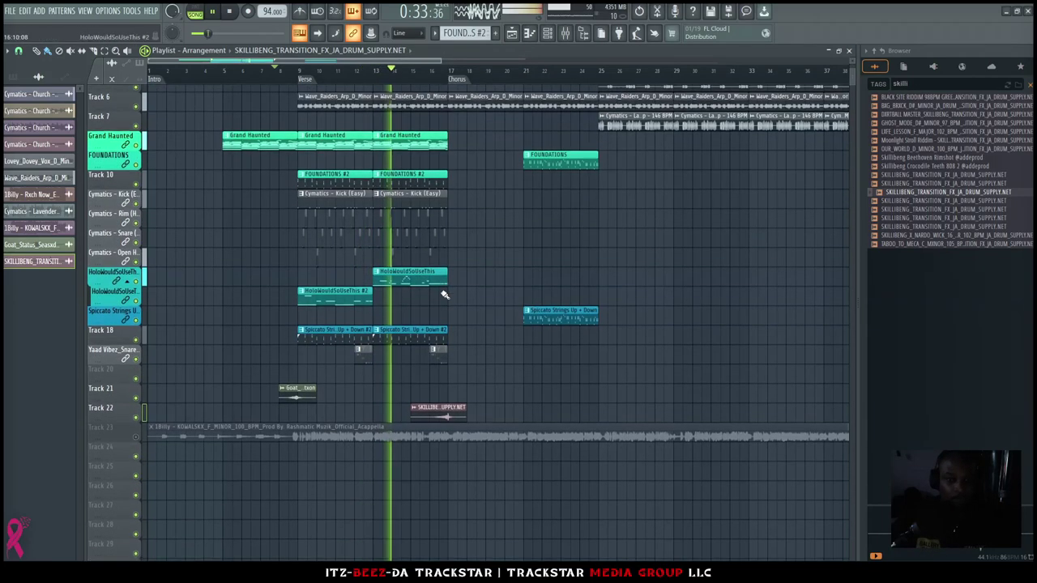
scroll(453, 211, "up", 3)
left_click(375, 172)
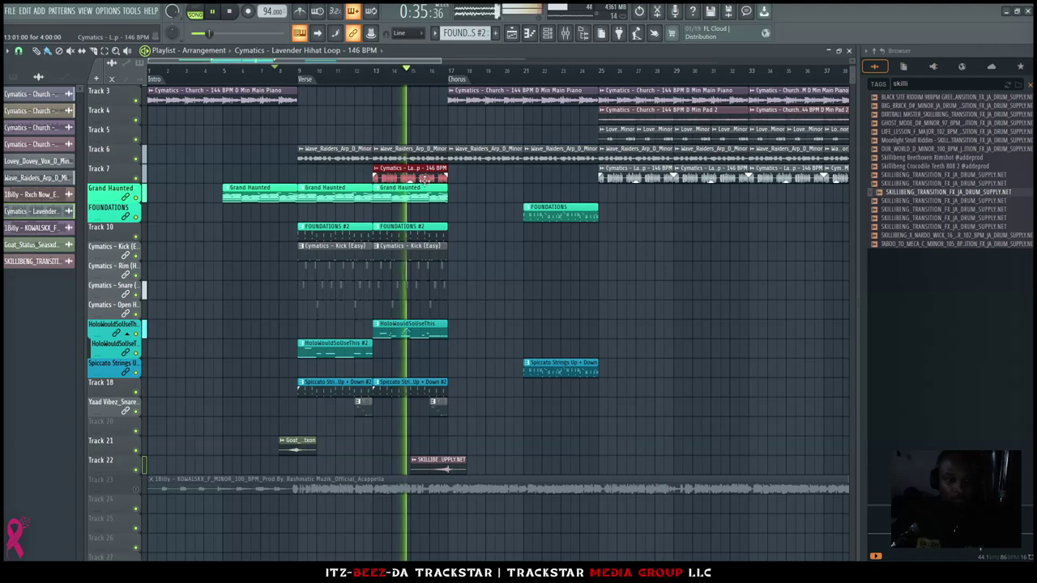
double_click(403, 176)
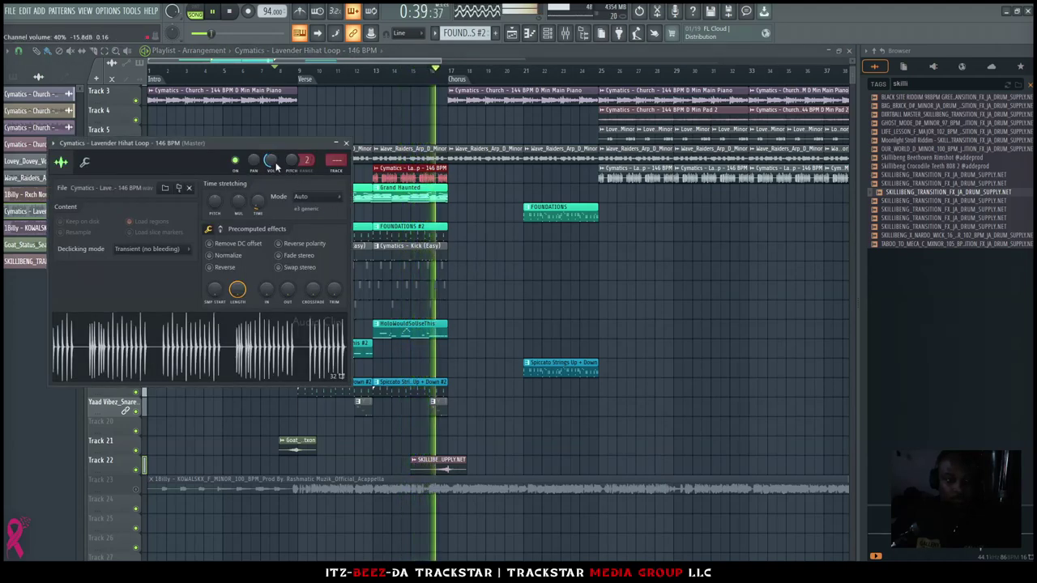
key("Escape")
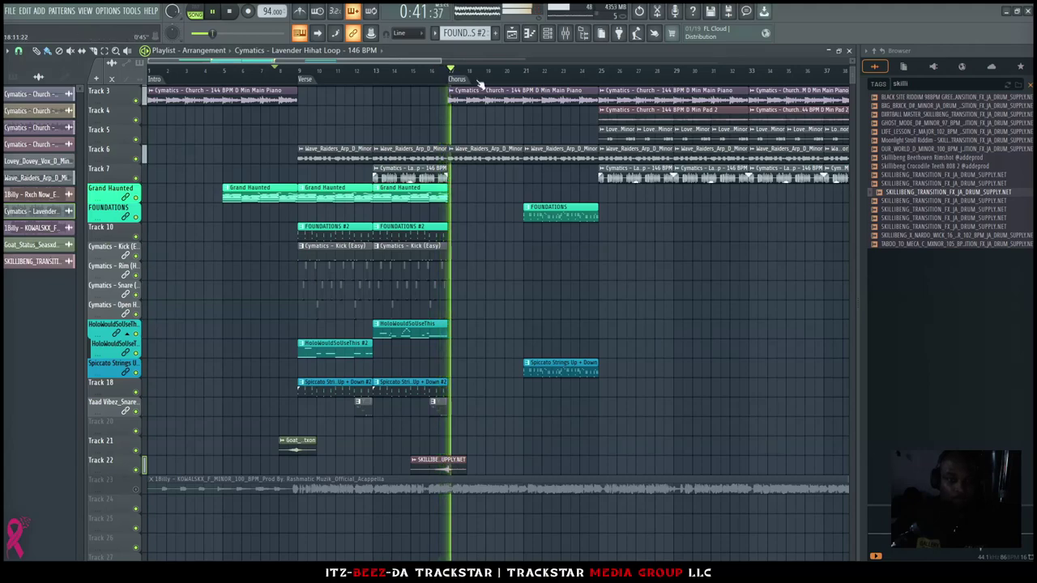
Rename the Chorus marker at bar 17 to Bridge
scroll(438, 79, "up", 1)
scroll(460, 73, "down", 1)
scroll(460, 74, "down", 3)
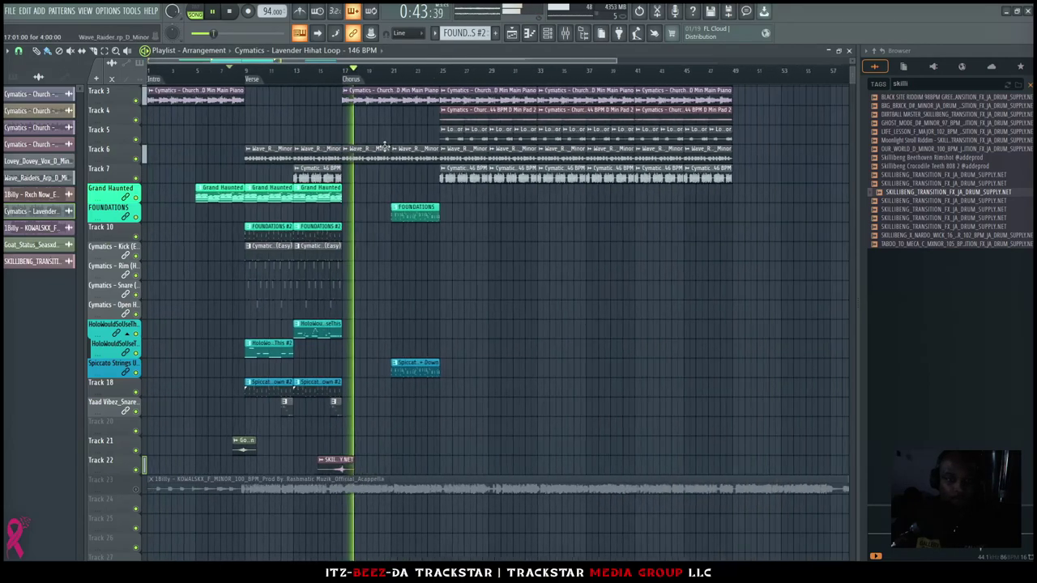
scroll(430, 121, "up", 2)
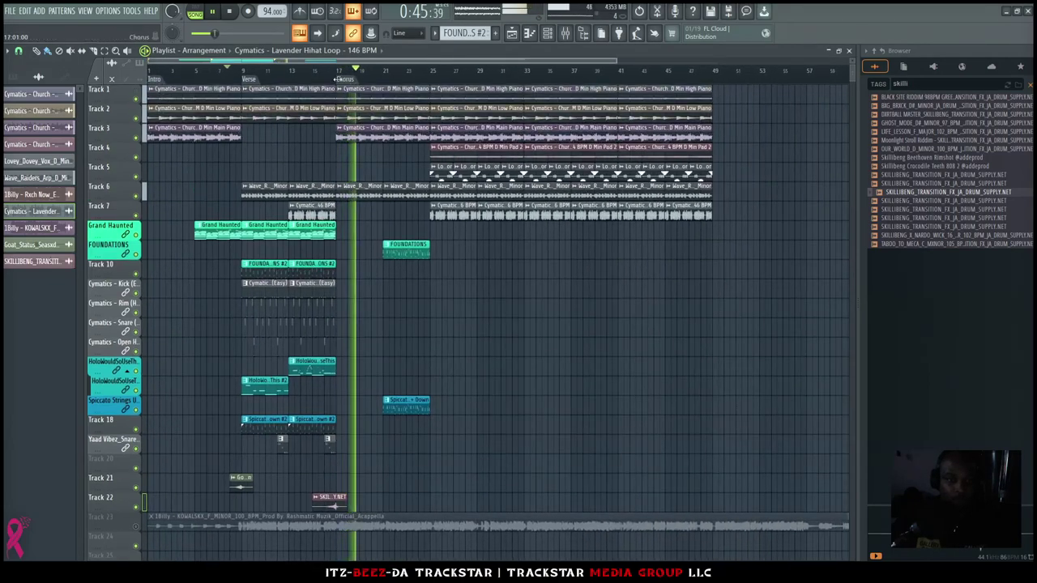
right_click(348, 81)
left_click(385, 138)
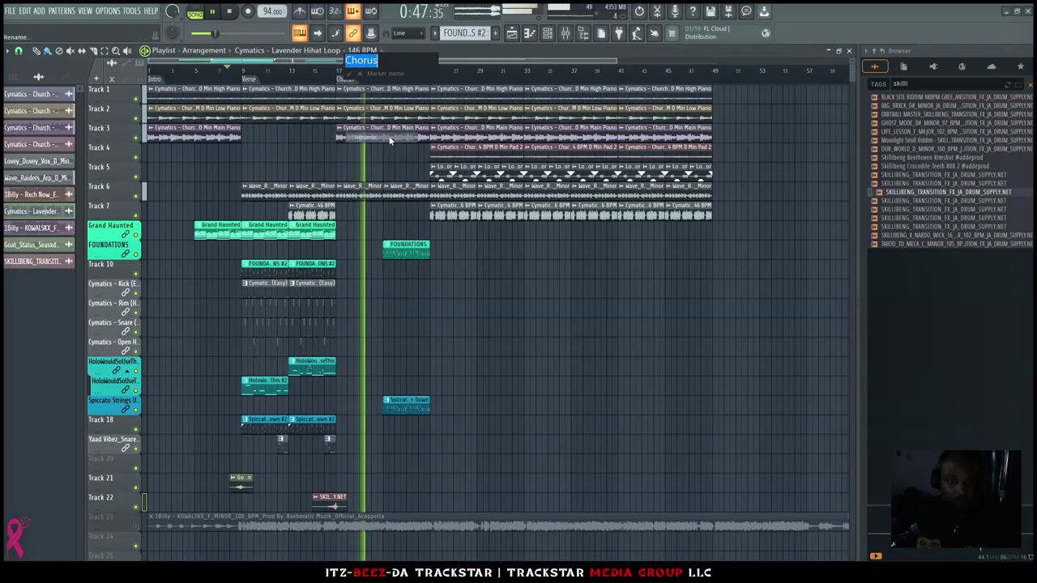
key("Return")
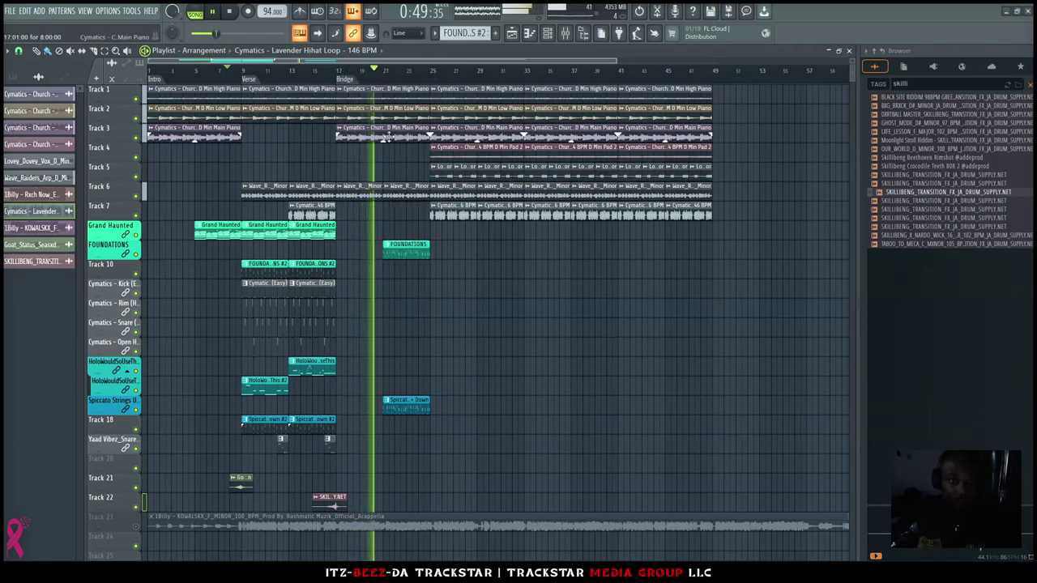
Restart playback and clear the loop clips between bars 21 and 25, so the bridge piano and arp loops end at bar 21
key("space")
key("space")
scroll(382, 267, "up", 5)
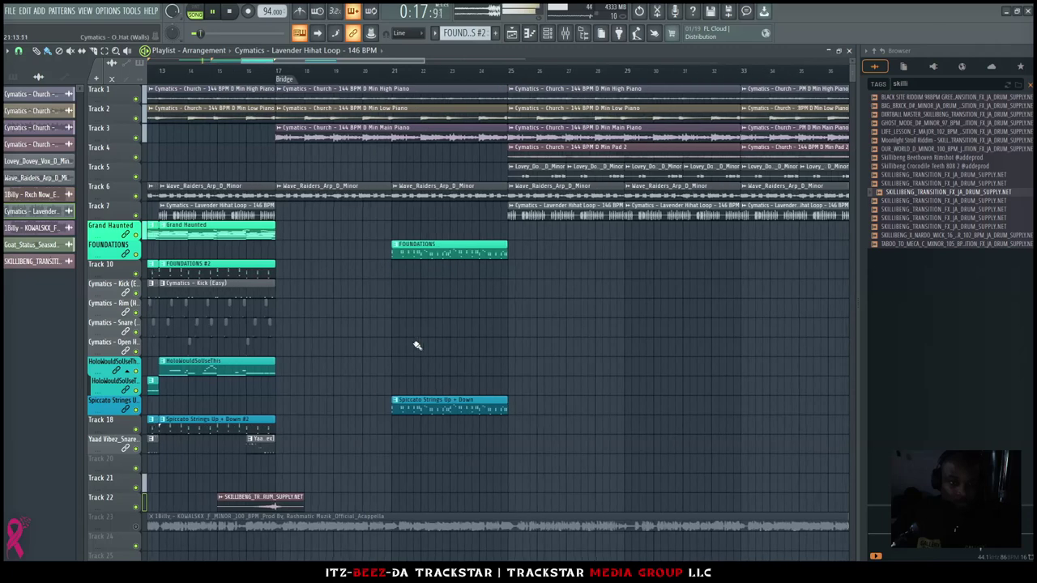
left_click_drag(409, 434, 462, 83)
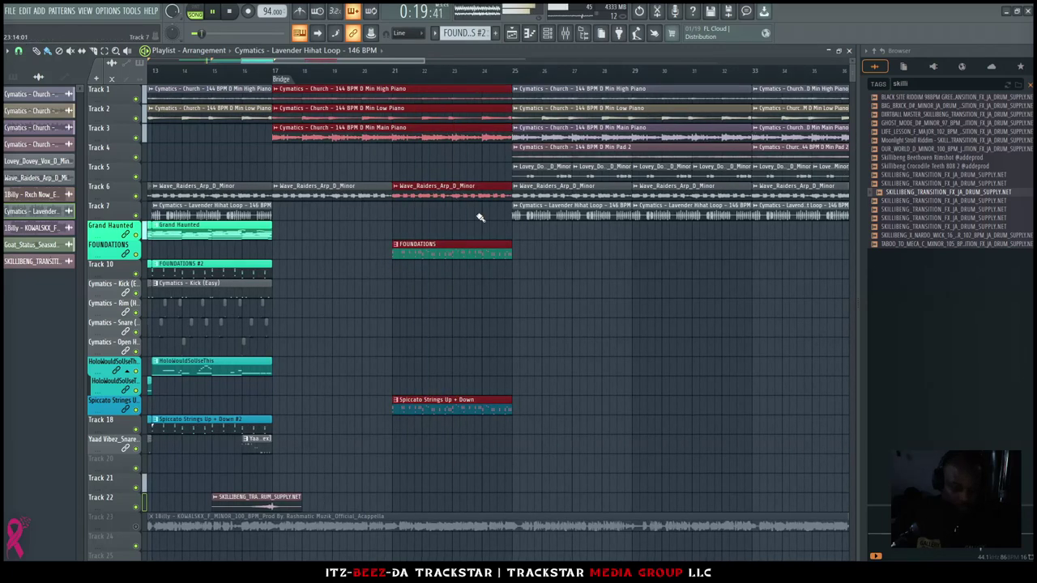
left_click(455, 296)
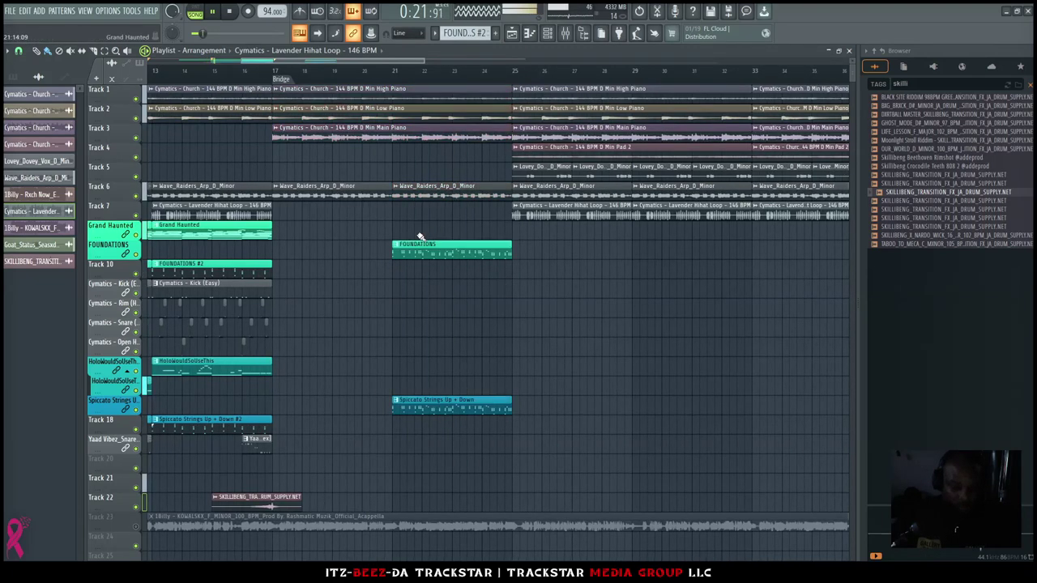
left_click_drag(423, 99, 447, 215)
key("Delete")
left_click_drag(544, 257, 545, 144)
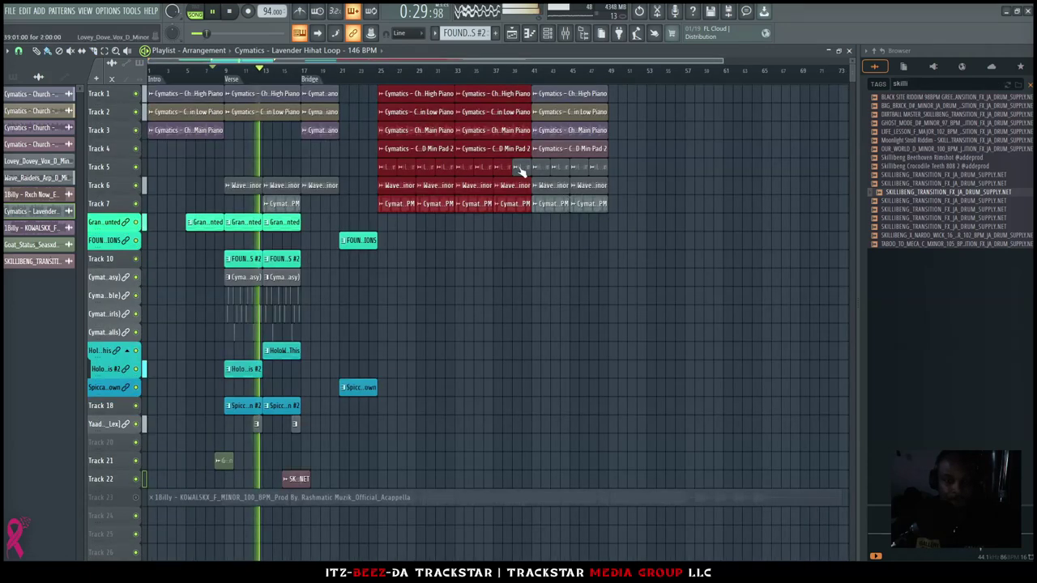
Delete the surplus loop clips after the first eight-bar block at bar 25, and move that block to bar 21
left_click_drag(653, 245, 489, 96)
key("Delete")
left_click_drag(530, 231, 359, 93)
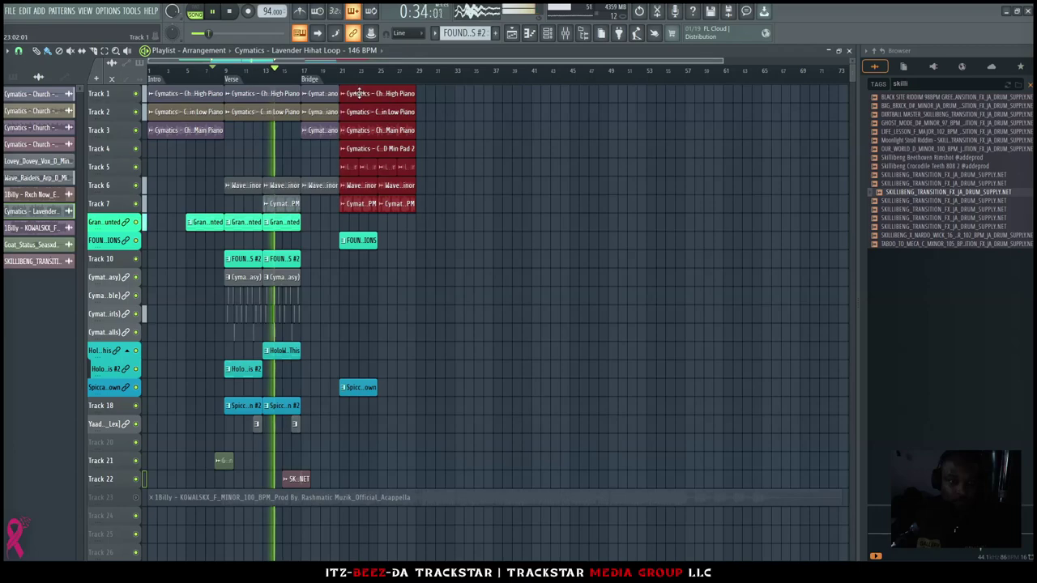
Trim the bridge loops to end half a bar before bar 21 and fill the gap with two short chops of the bar 21 clips
scroll(327, 148, "up", 10)
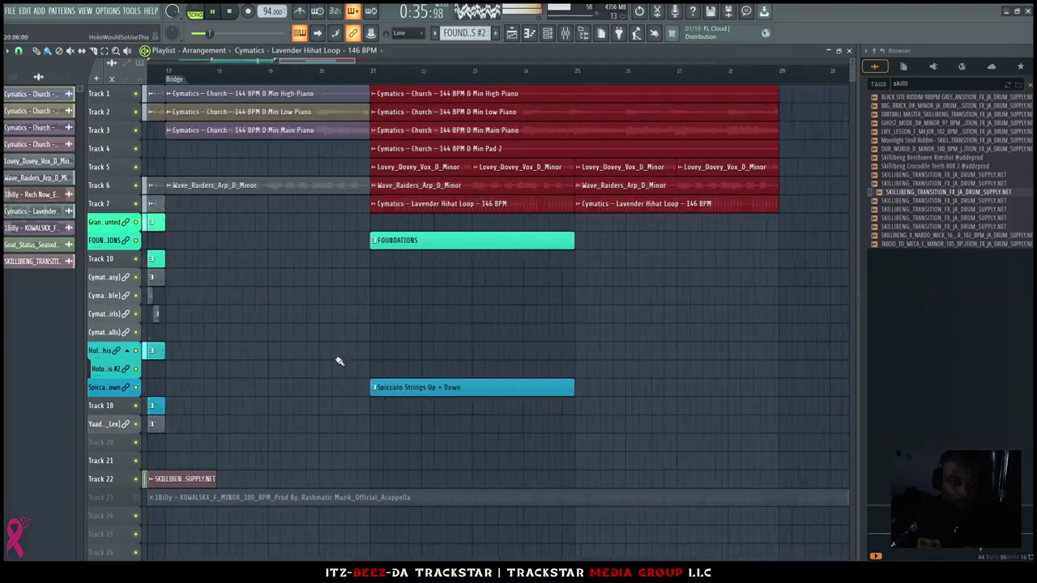
left_click_drag(336, 258, 369, 93)
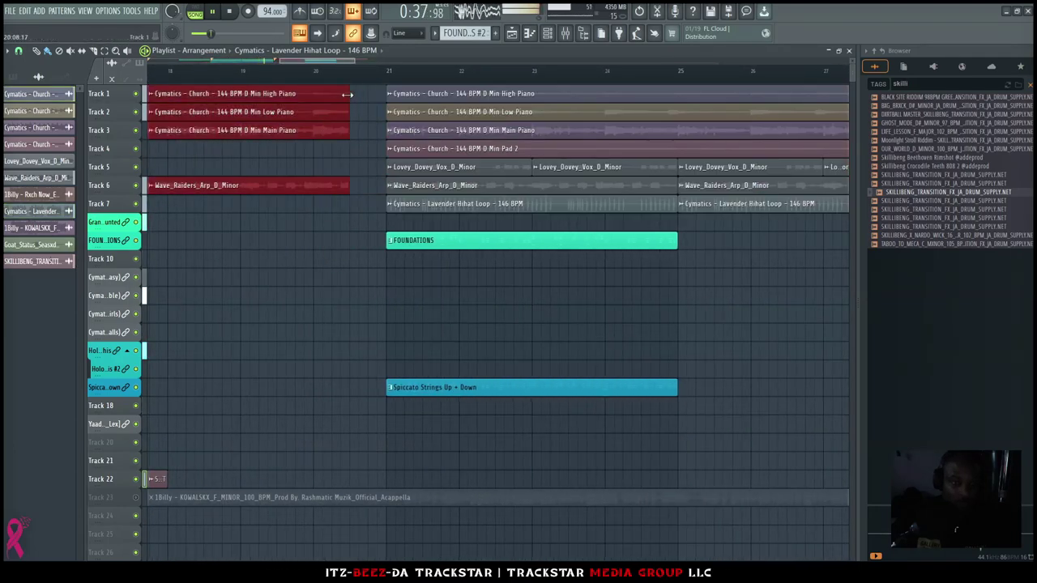
left_click_drag(388, 462, 379, 101)
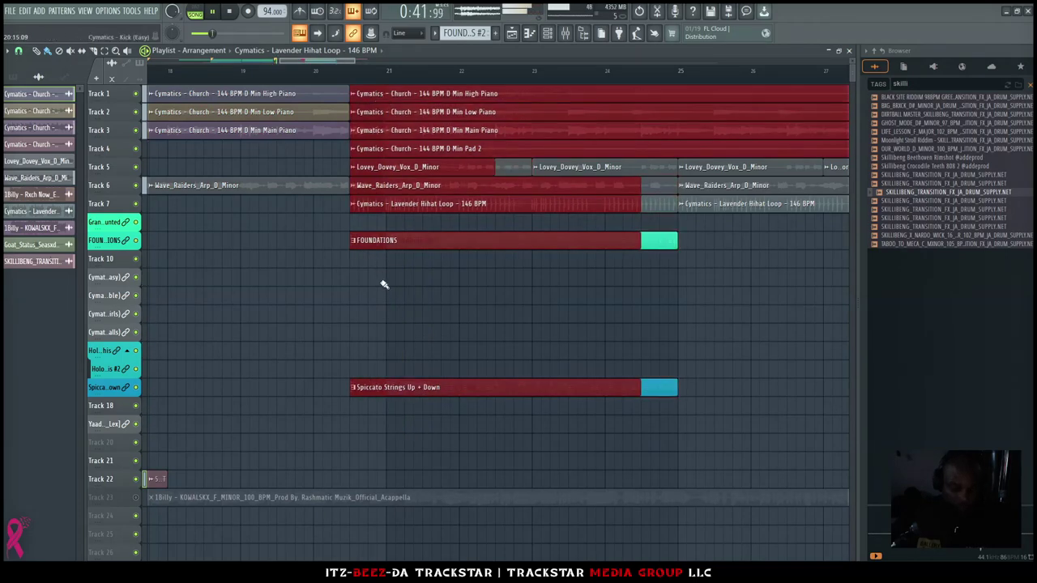
mouse_move(374, 396)
left_mouse_down()
mouse_move(366, 96)
mouse_move(378, 394)
mouse_move(355, 95)
left_mouse_up()
key("Delete")
key("ctrl+b")
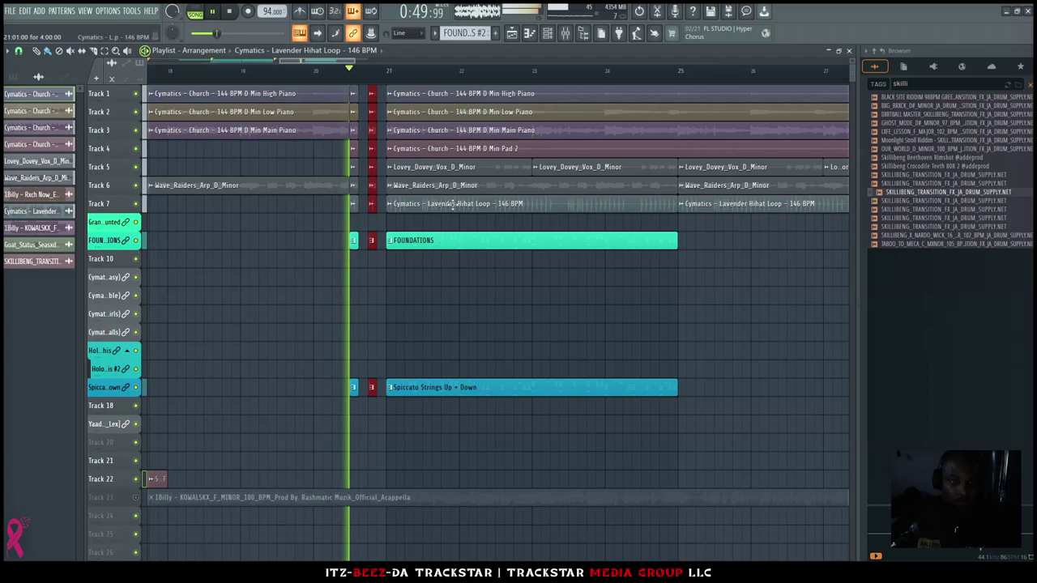
Copy the verse pattern clips of bars 9 to 13, without the acapella and Goat_Status transition, to half a bar before bar 21
scroll(334, 176, "down", 4)
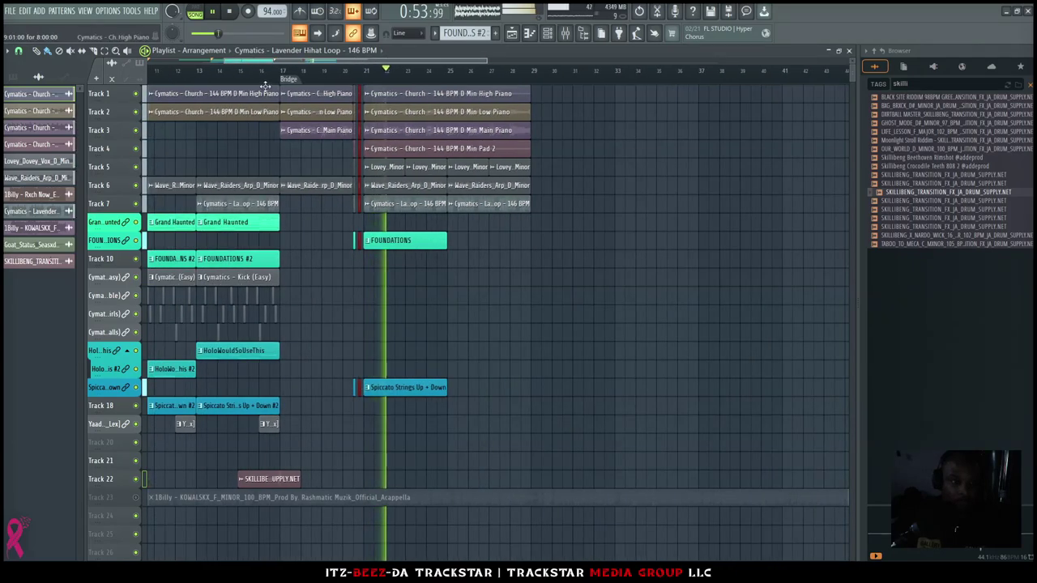
scroll(264, 85, "down", 5)
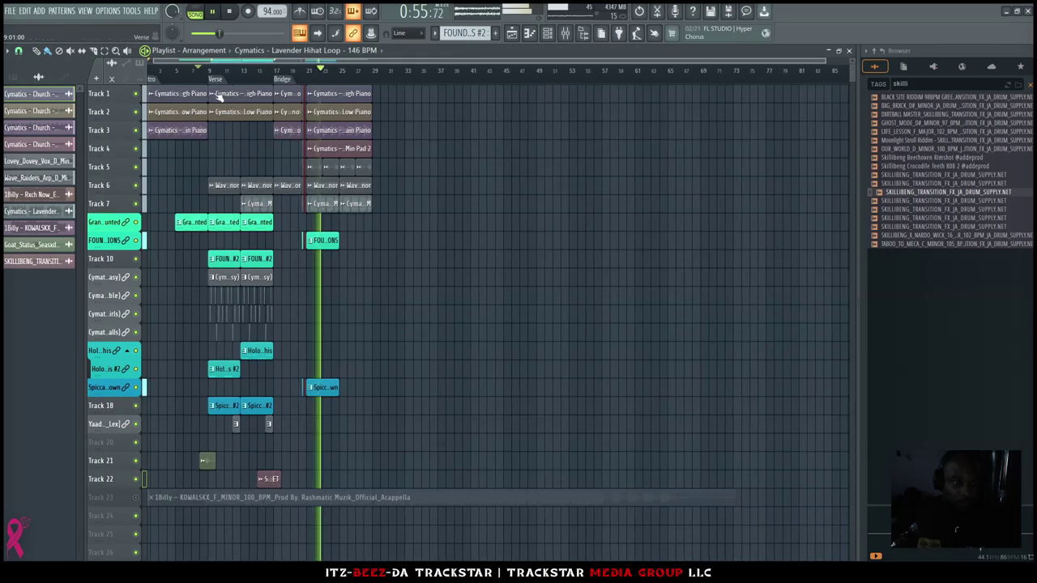
left_click_drag(209, 74, 274, 74)
scroll(293, 249, "down", 1)
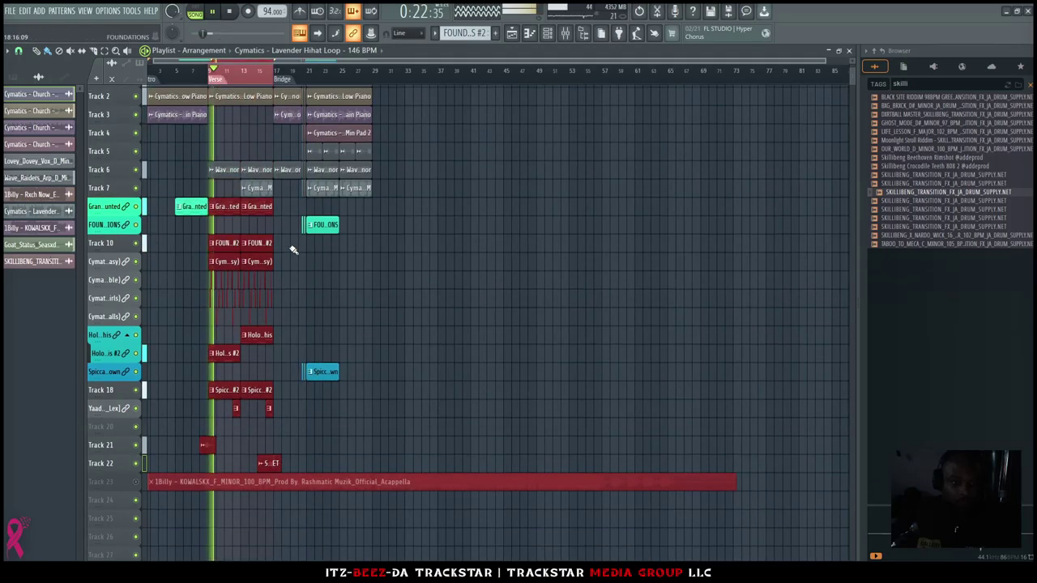
scroll(293, 249, "down", 2)
scroll(248, 218, "up", 4)
left_click_drag(255, 167, 356, 434)
scroll(255, 263, "up", 3)
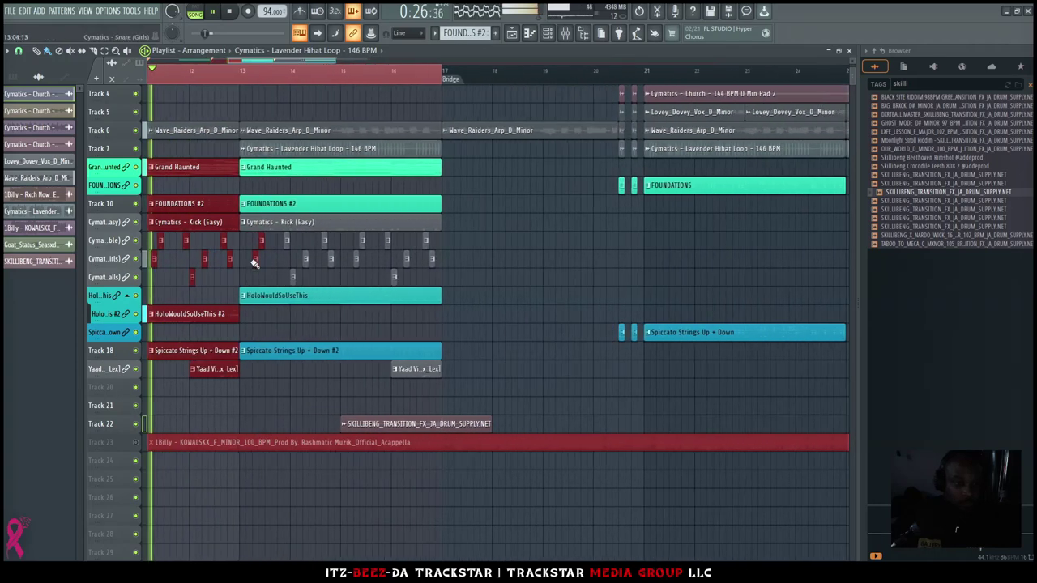
left_click_drag(254, 263, 263, 240)
left_click_drag(255, 61, 219, 71)
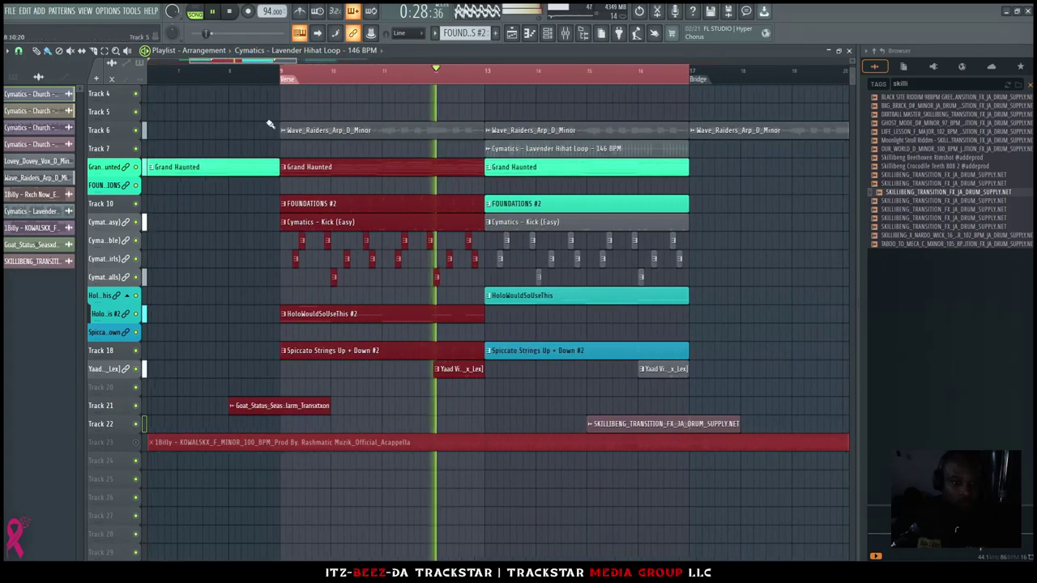
left_click(302, 401, "ctrl+shift")
left_click(323, 435, "ctrl+shift")
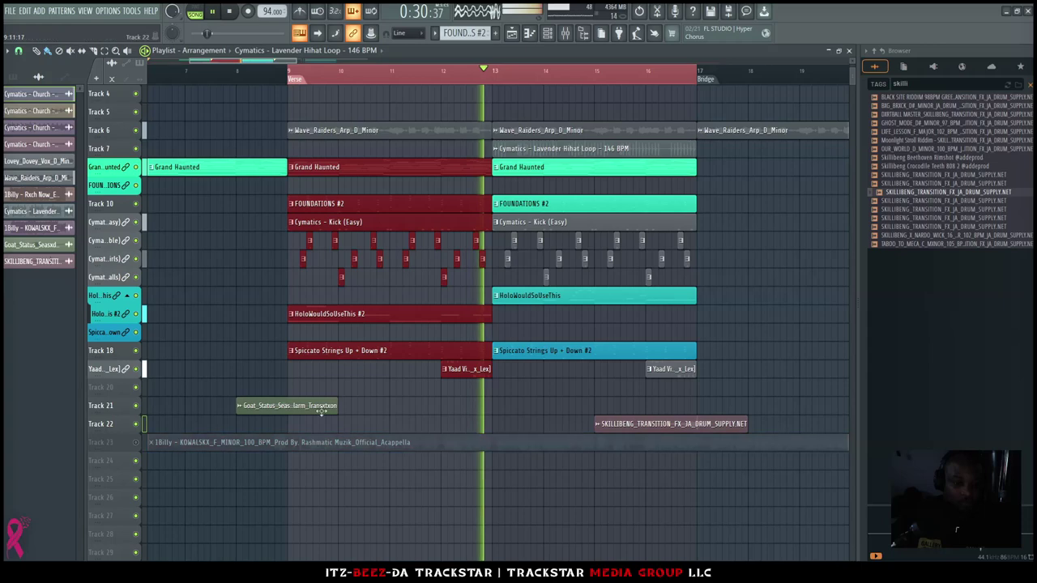
left_click_drag(312, 313, 471, 278)
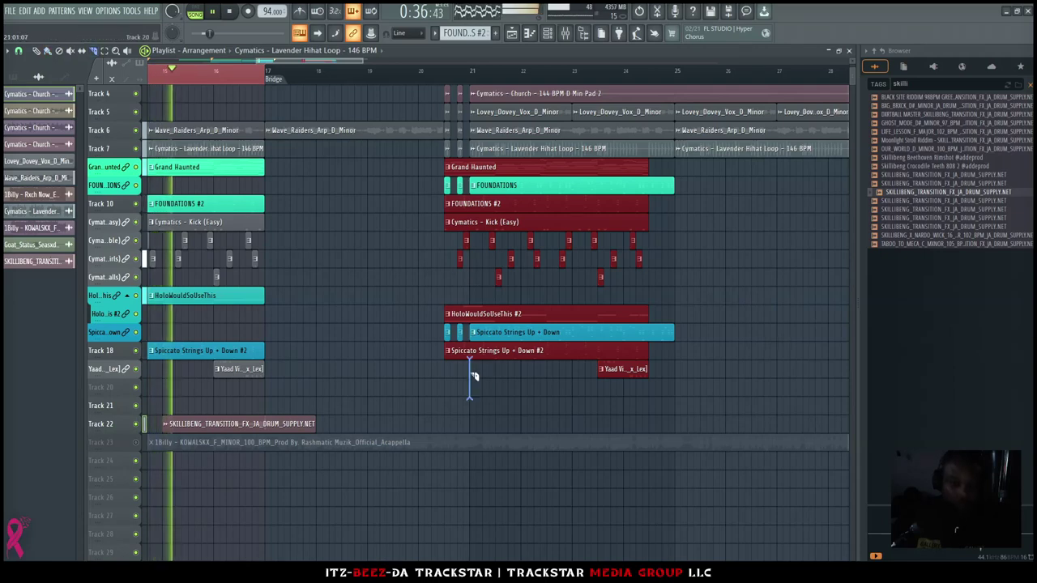
Slice the copied patterns down to a short chop and delete the remaining pattern pieces, drum hits and Yaad Vibez snare
left_click_drag(451, 176, 456, 359)
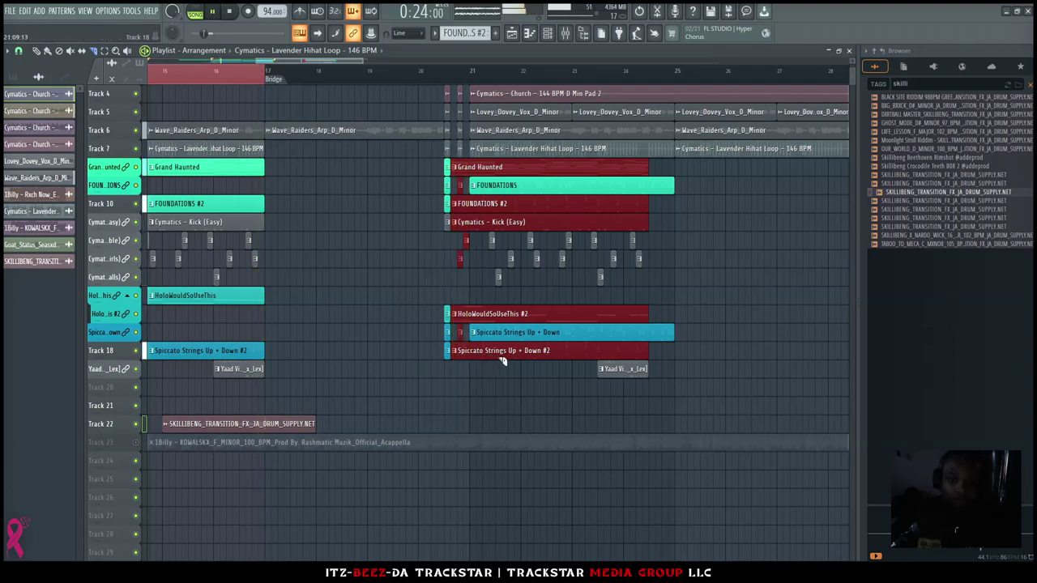
key("Delete")
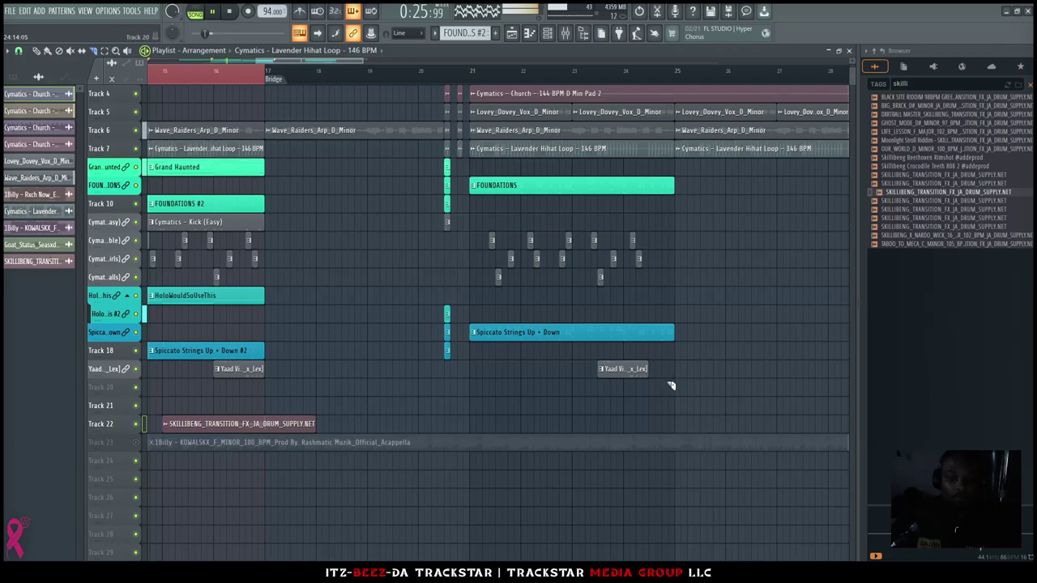
left_click_drag(683, 393, 578, 341)
left_click_drag(721, 328, 491, 196)
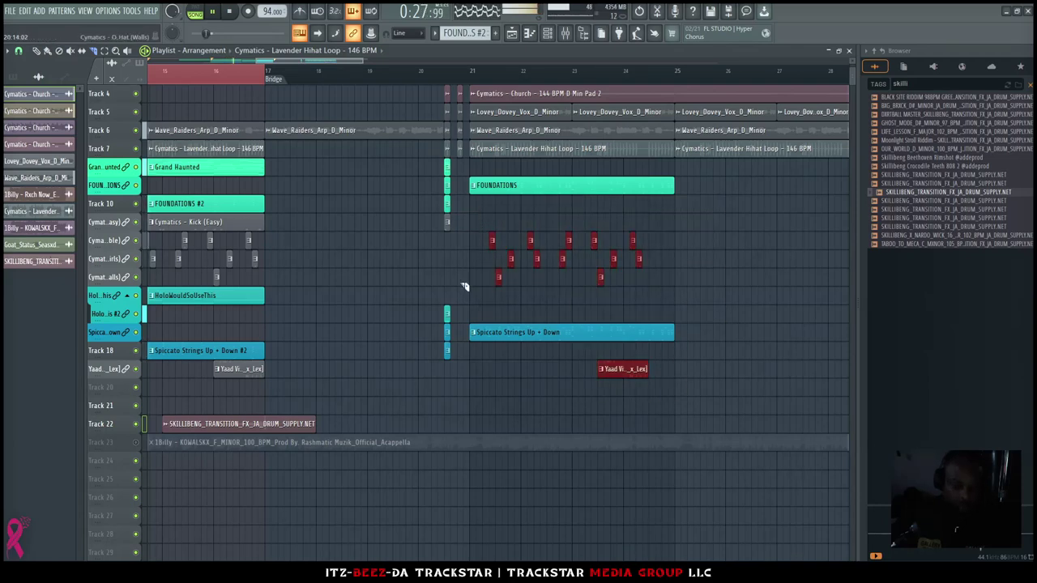
Duplicate the short pattern chops a quarter bar further on, aligned with the second set of loop chops before bar 21
scroll(432, 326, "up", 5)
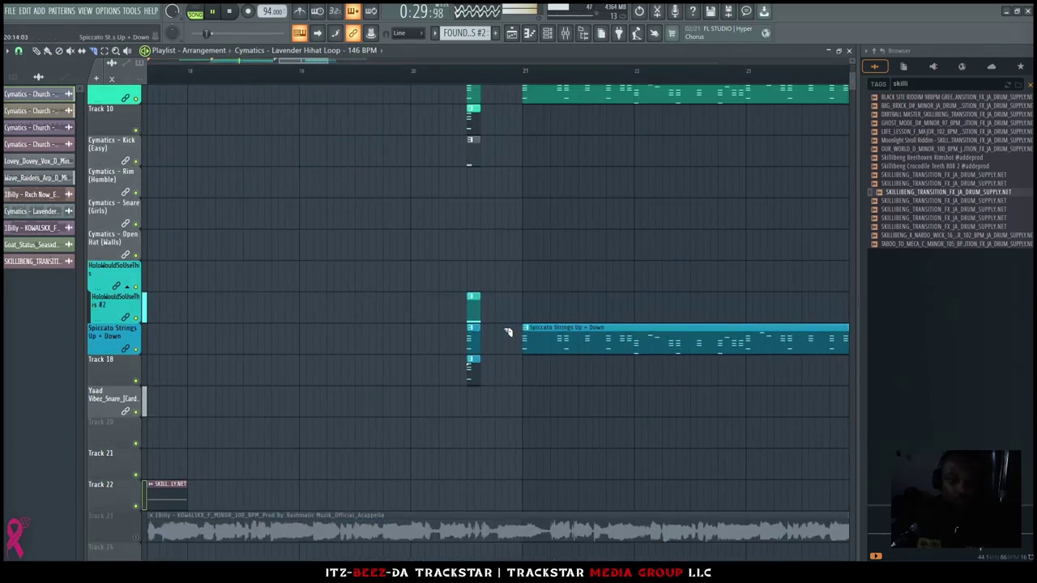
scroll(511, 333, "up", 2)
left_click_drag(465, 412, 424, 327)
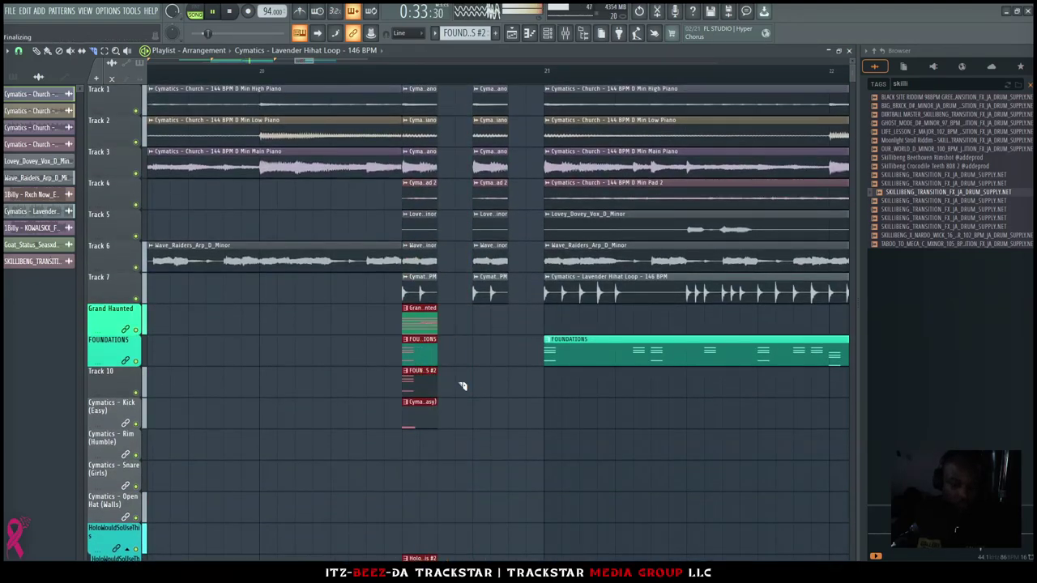
left_click_drag(417, 322, 482, 325)
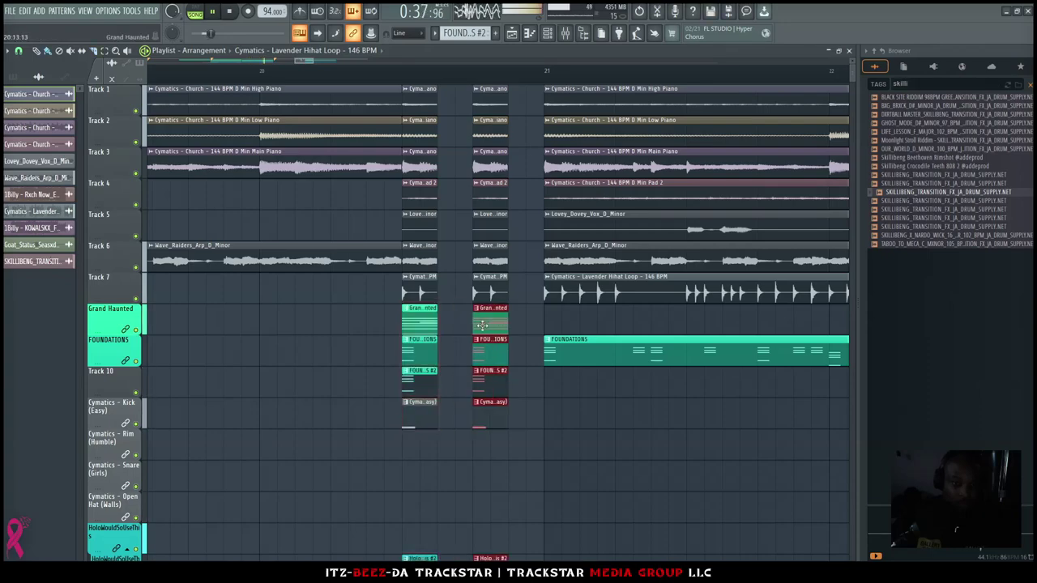
right_click(478, 325, "ctrl")
scroll(332, 333, "up", 9)
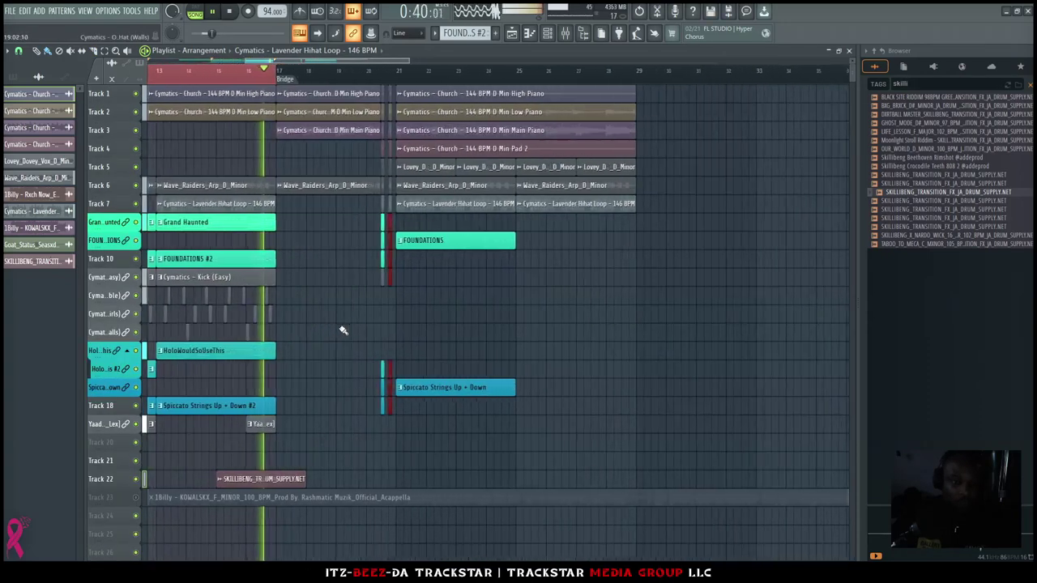
Try to lengthen both sets of stutter chops before bar 21, undo the change and clear the selection
scroll(600, 322, "up", 5)
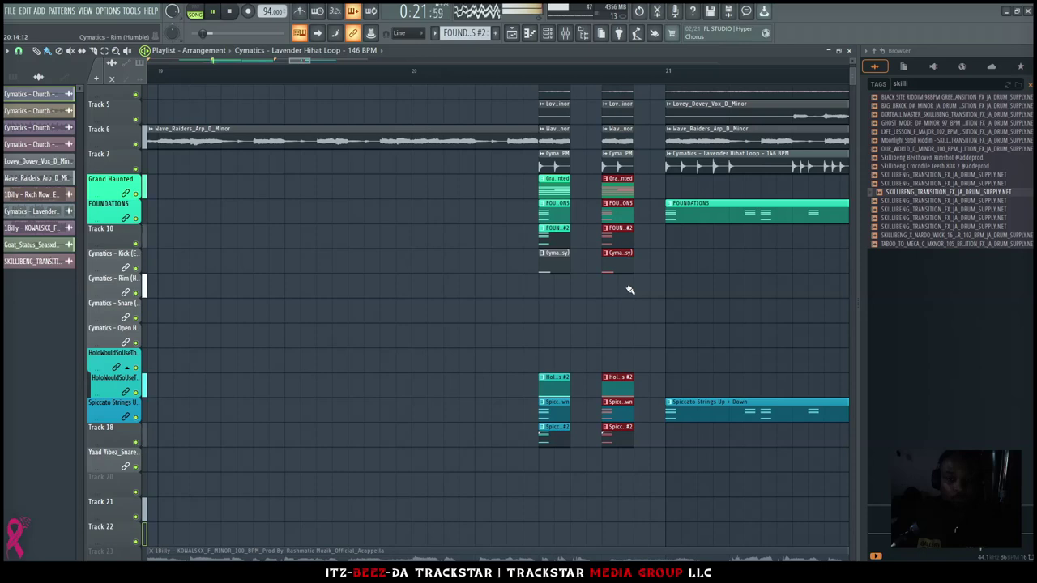
left_click_drag(643, 459, 571, 99)
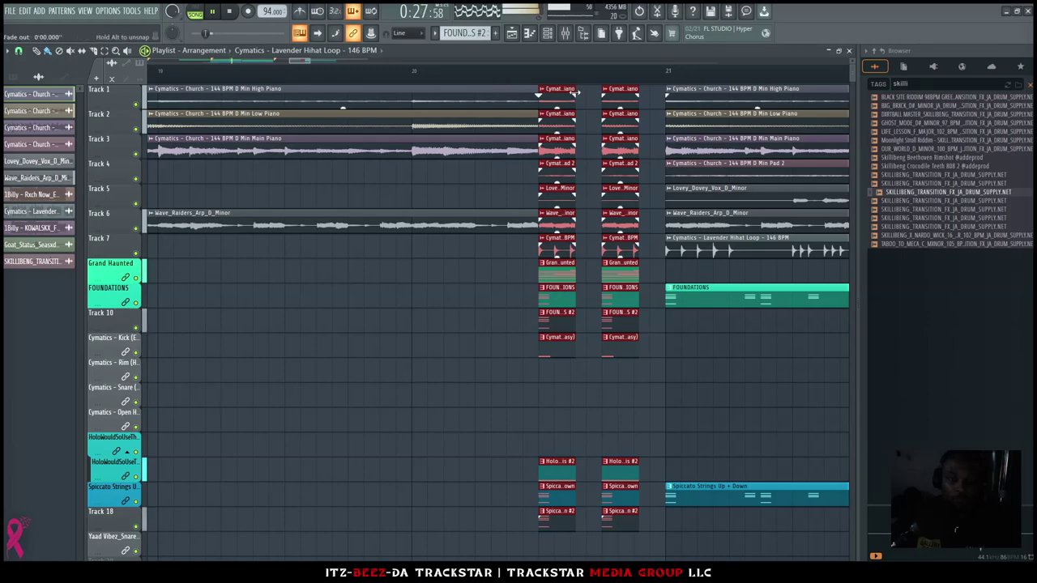
key("ctrl+z")
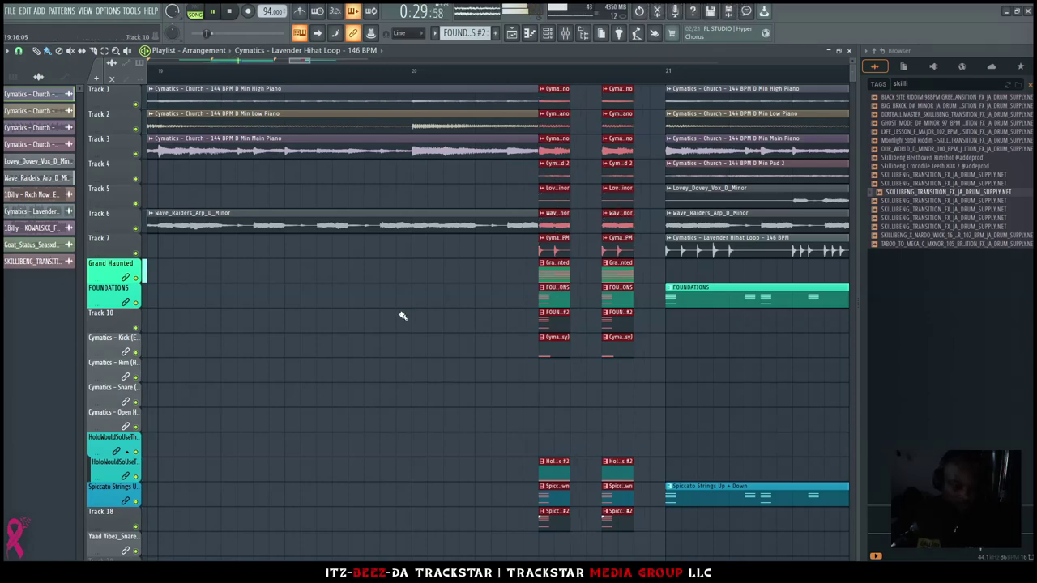
scroll(396, 315, "down", 10)
key("ctrl+d")
scroll(192, 350, "up", 1)
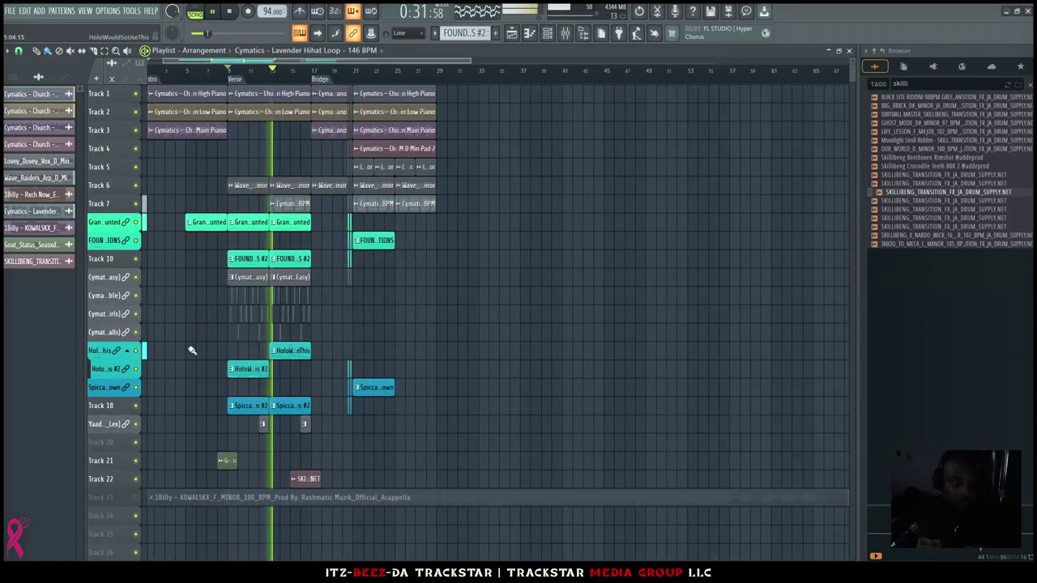
Copy the bar 9 verse patterns to bar 21 without FOUNDATIONS #2 and Spiccato Strings Up + Down #2, and repeat the bar 21 patterns at bar 25
scroll(192, 350, "up", 4)
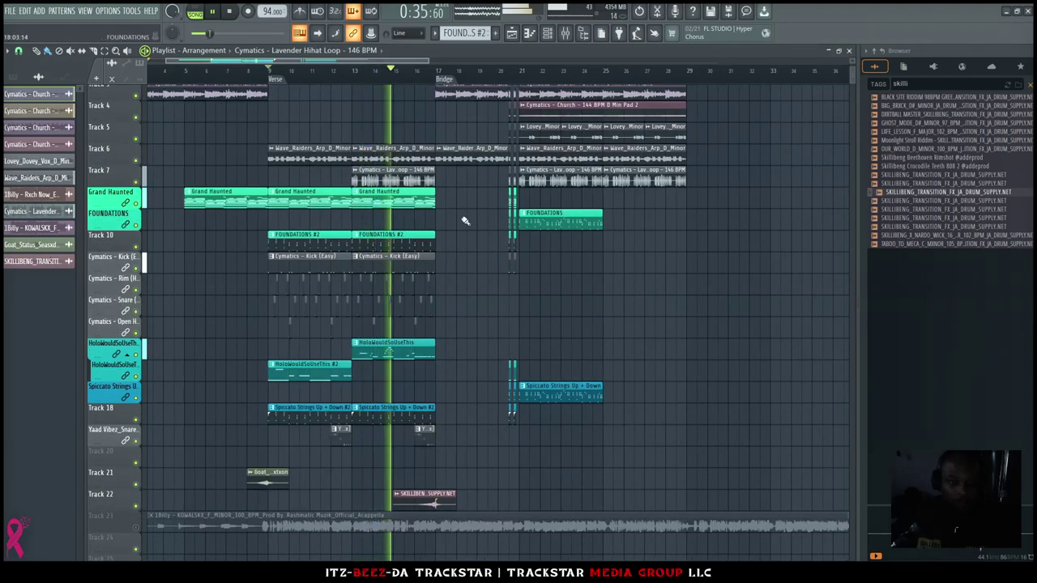
left_click_drag(274, 198, 342, 426)
mouse_move(296, 371)
left_mouse_down()
mouse_move(639, 365)
mouse_move(547, 363)
left_mouse_up()
right_click(558, 235)
right_click(558, 408)
left_click_drag(653, 467, 644, 213)
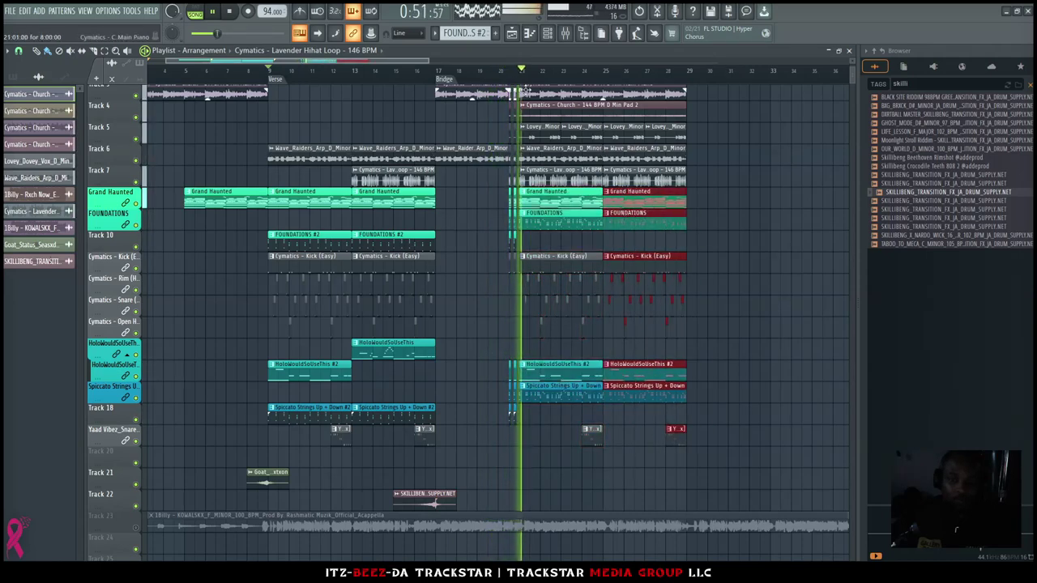
Add a marker at bar 21 and correct its name to Chorus
left_click(530, 91)
type("Chros")
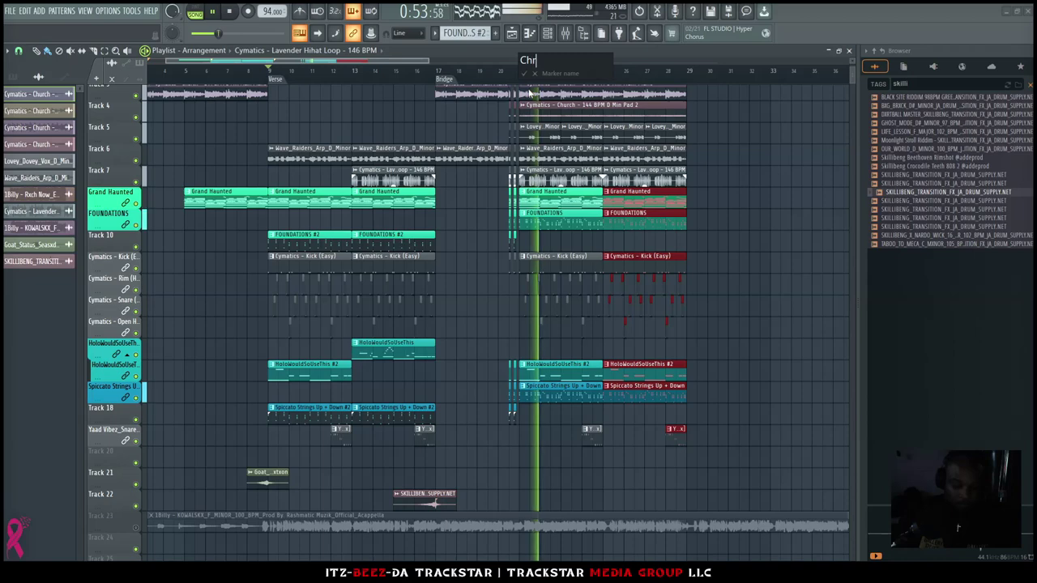
key("Return")
right_click(528, 79)
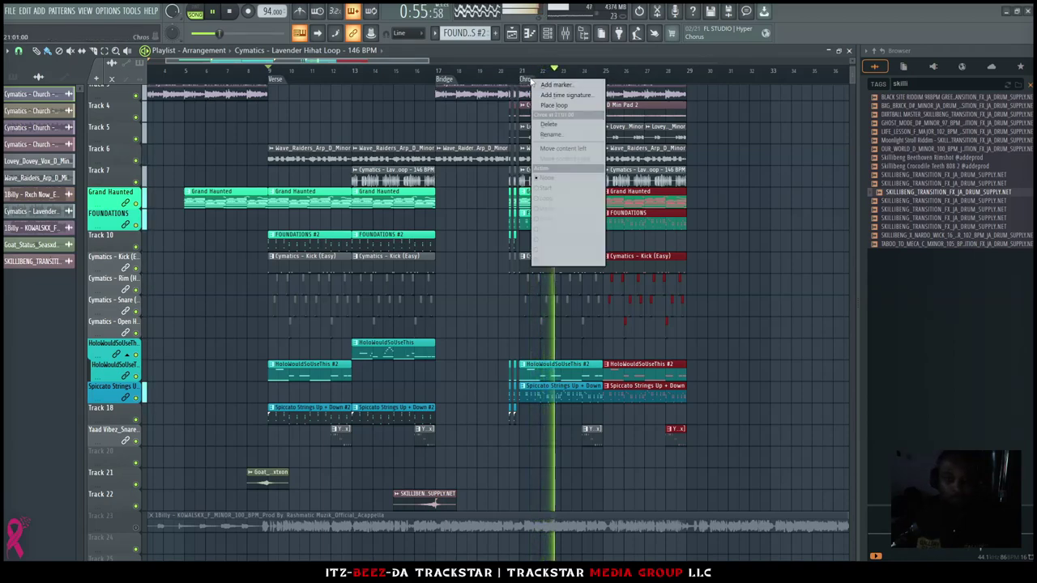
left_click(567, 138)
type("Chorus")
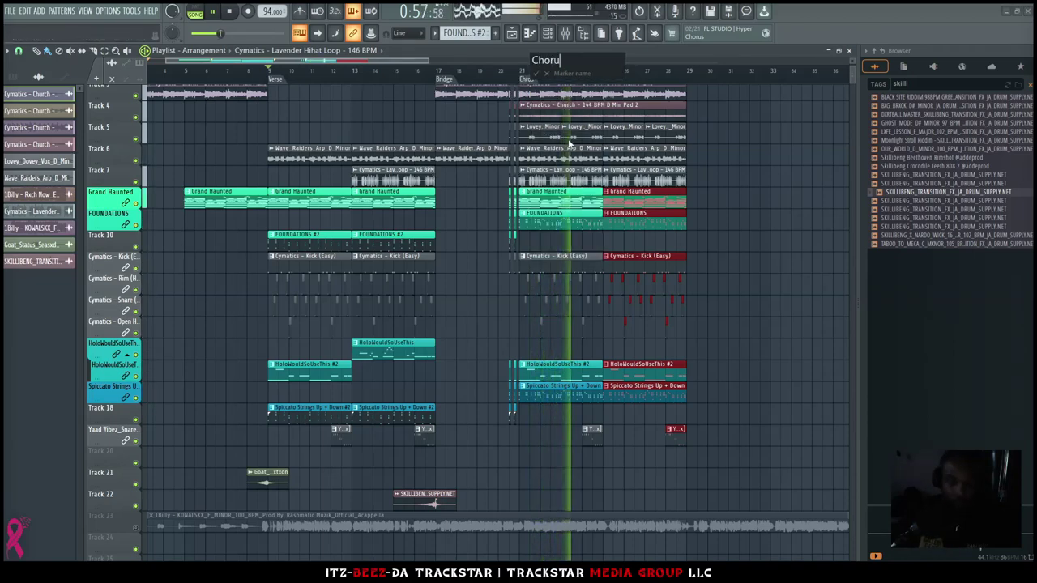
key("Return")
Delete the two Grand Haunted patterns at bars 9 and 13 from the verse
scroll(340, 122, "up", 1)
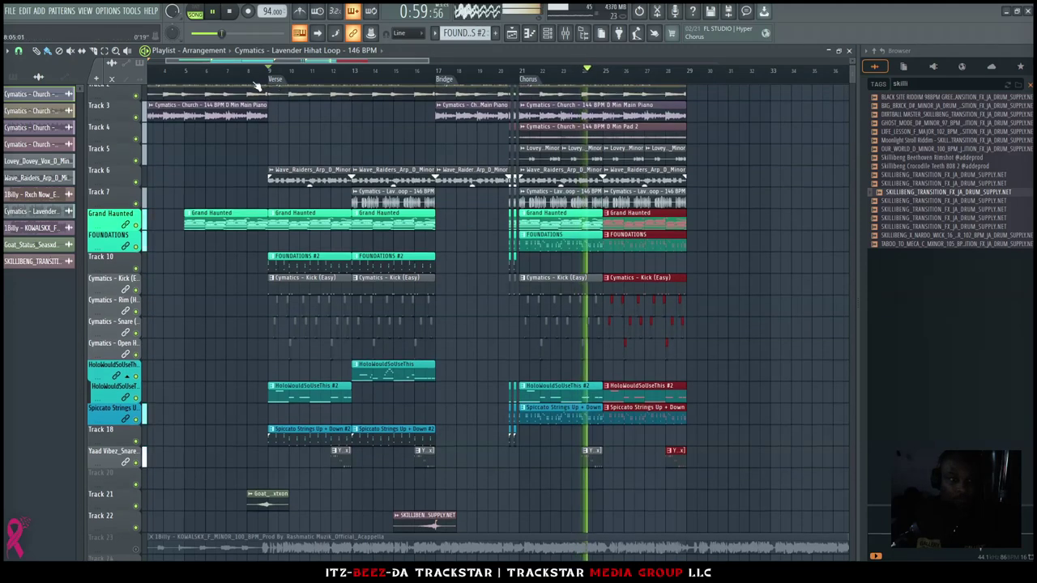
right_click(316, 223)
right_click(392, 225)
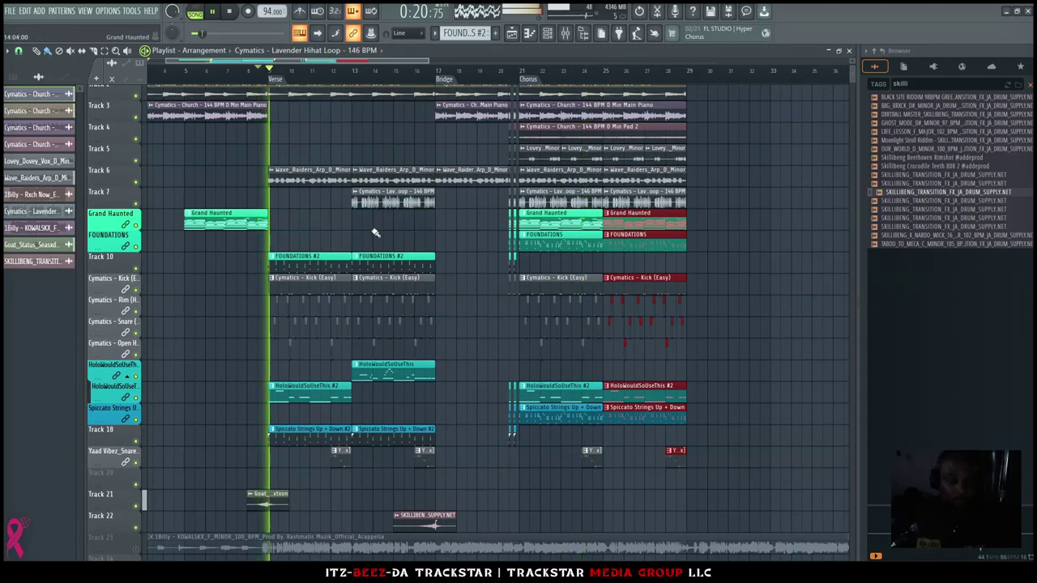
scroll(347, 157, "up", 1)
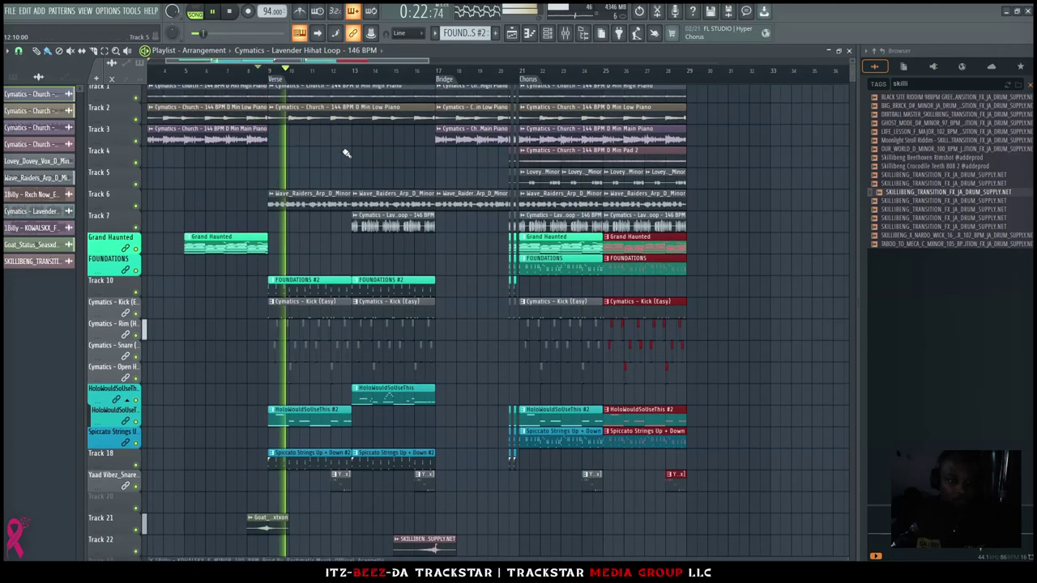
Unmute the KOWALSKX acapella on Track 23 and save the project
scroll(186, 510, "down", 1)
left_click(136, 535)
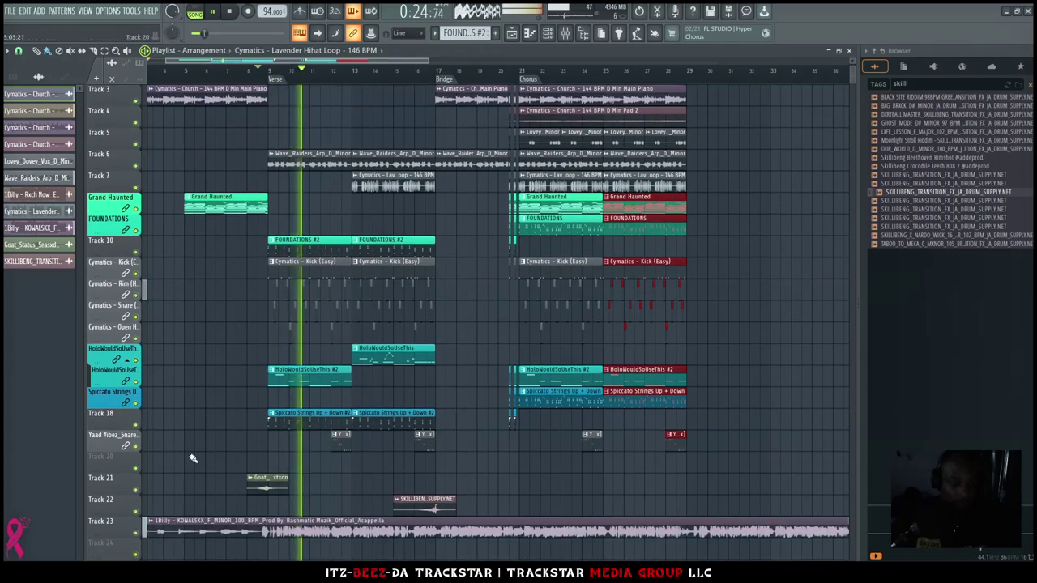
right_click(191, 462, "ctrl")
scroll(290, 482, "up", 1)
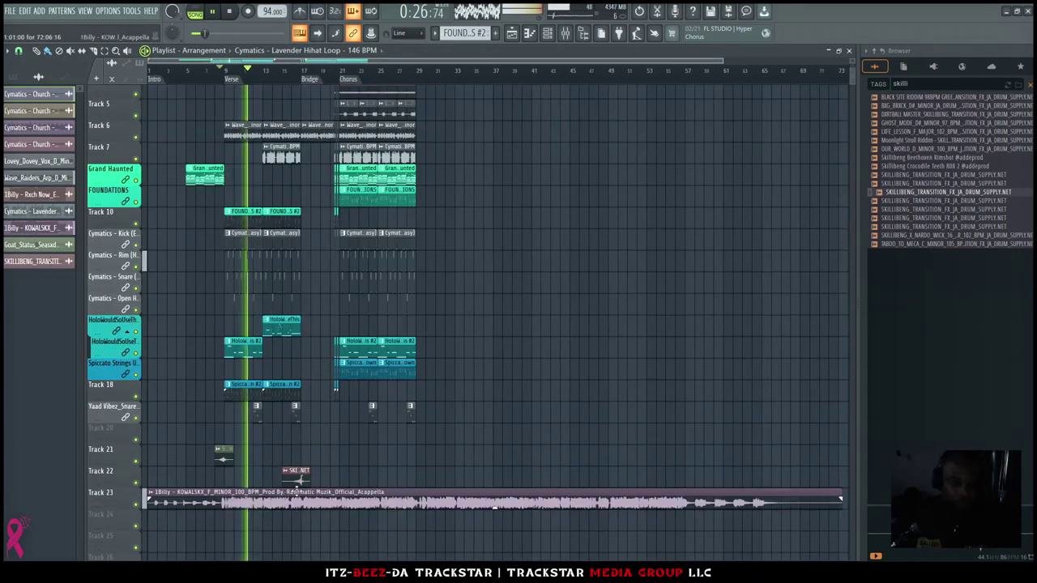
left_click(899, 84)
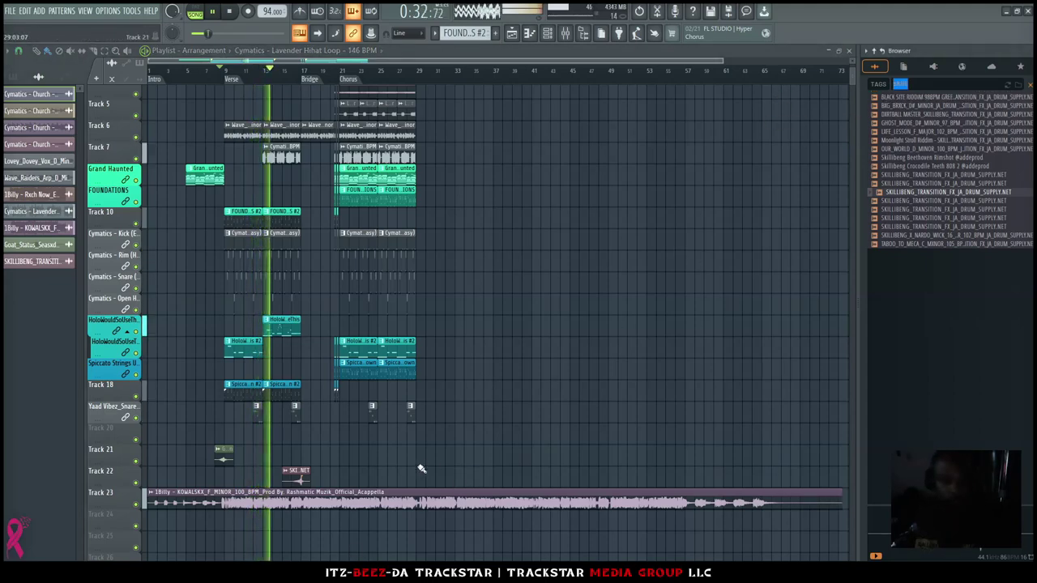
scroll(238, 313, "up", 3)
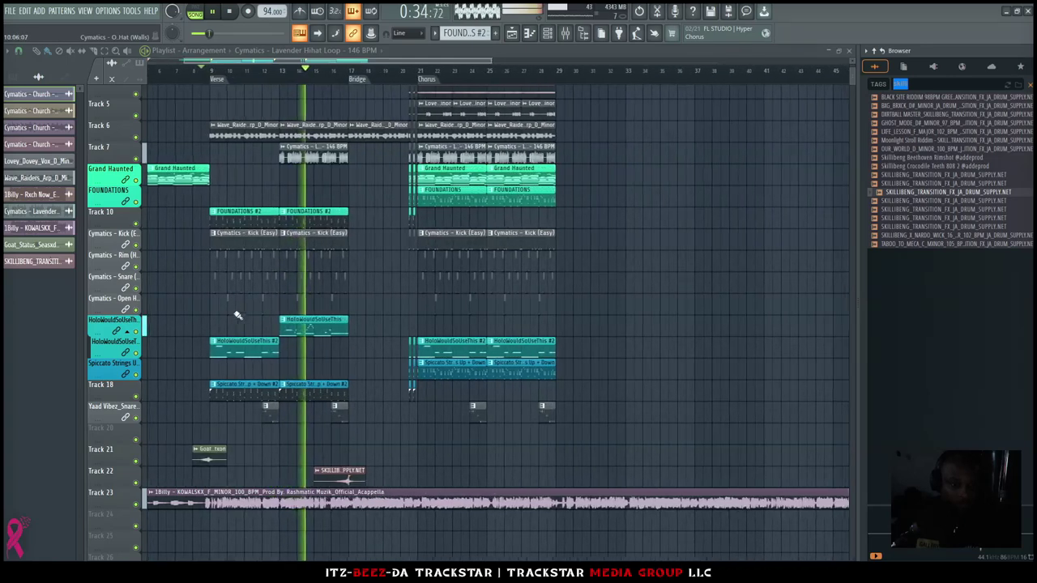
key("ctrl+s")
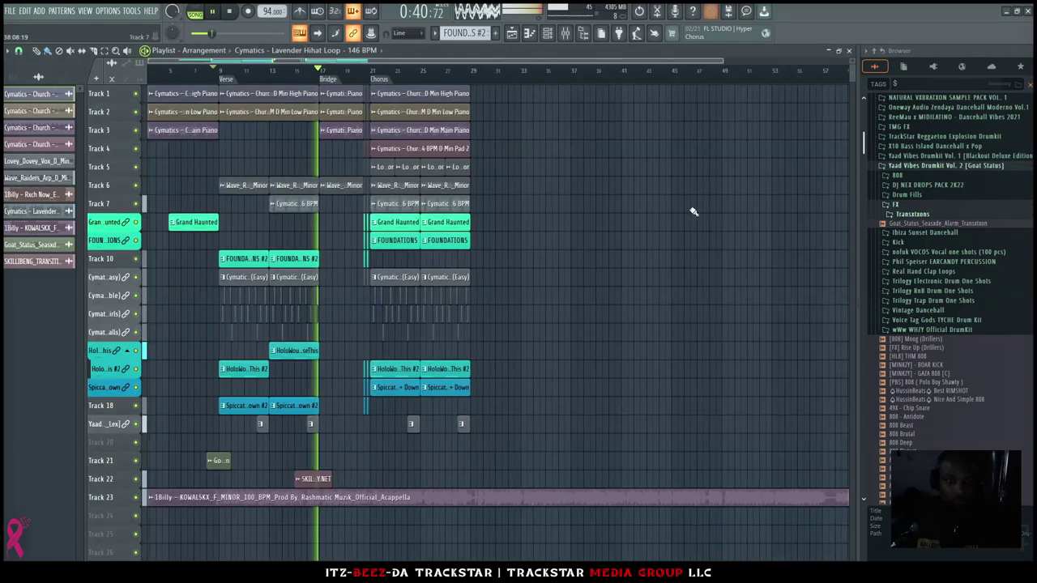
Copy the SKILLIBENG transition to bar 19, trimmed to end at bar 21, and the Goat_Status alarm transition to bar 20
scroll(689, 213, "down", 2)
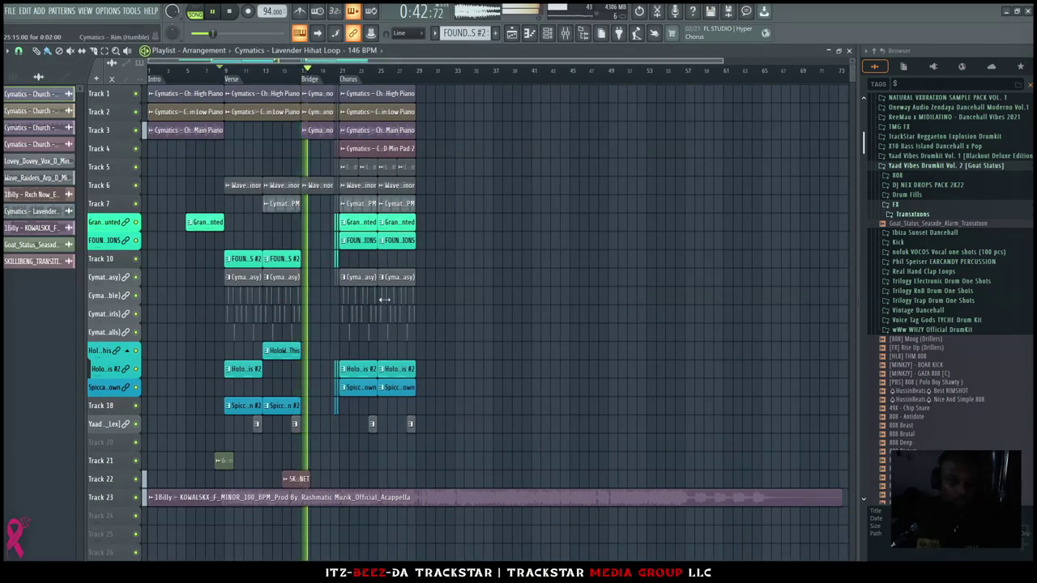
scroll(270, 437, "up", 4)
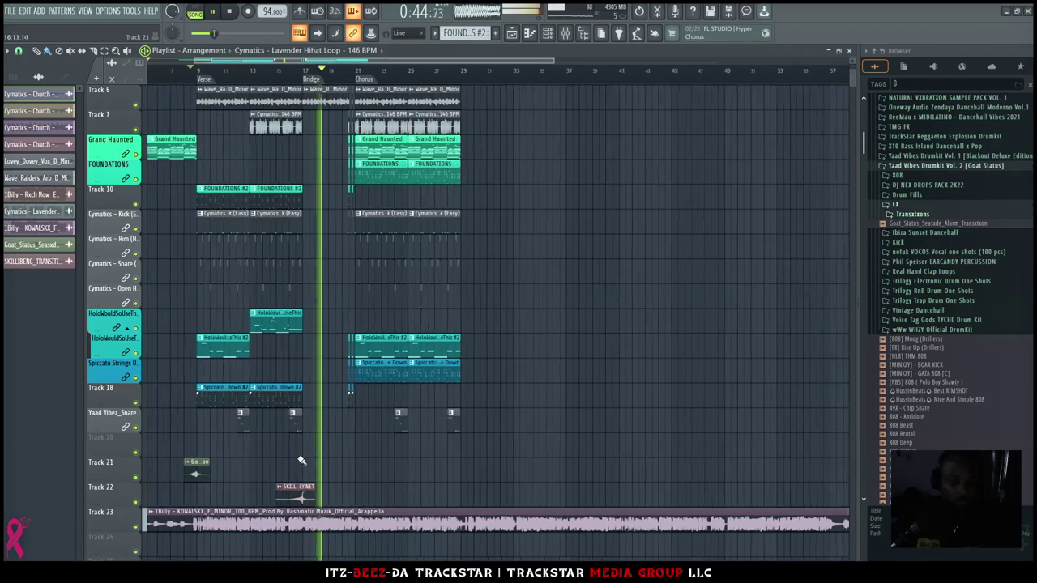
scroll(300, 436, "up", 3)
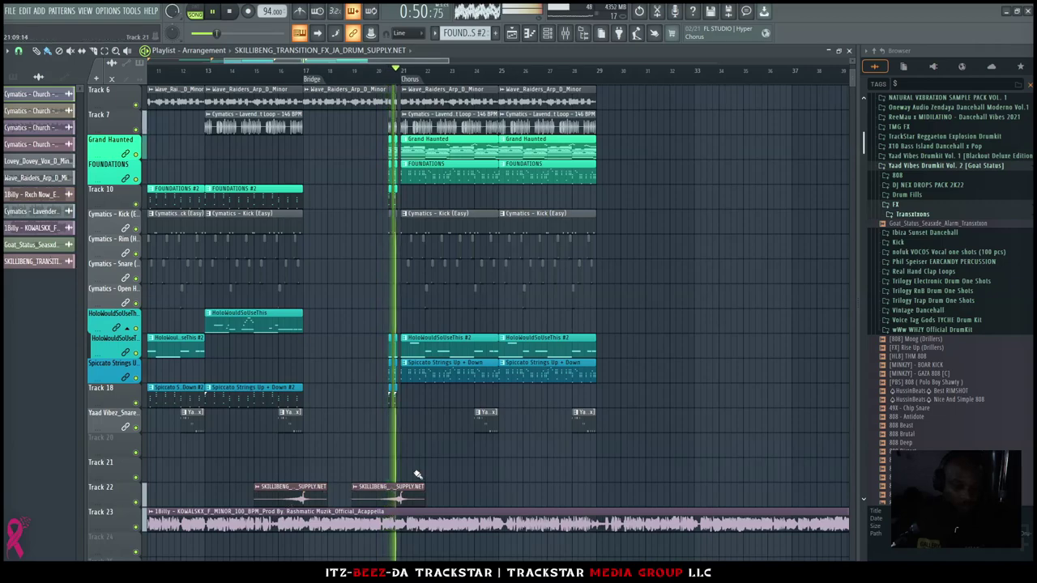
scroll(383, 442, "down", 2)
scroll(383, 442, "down", 3)
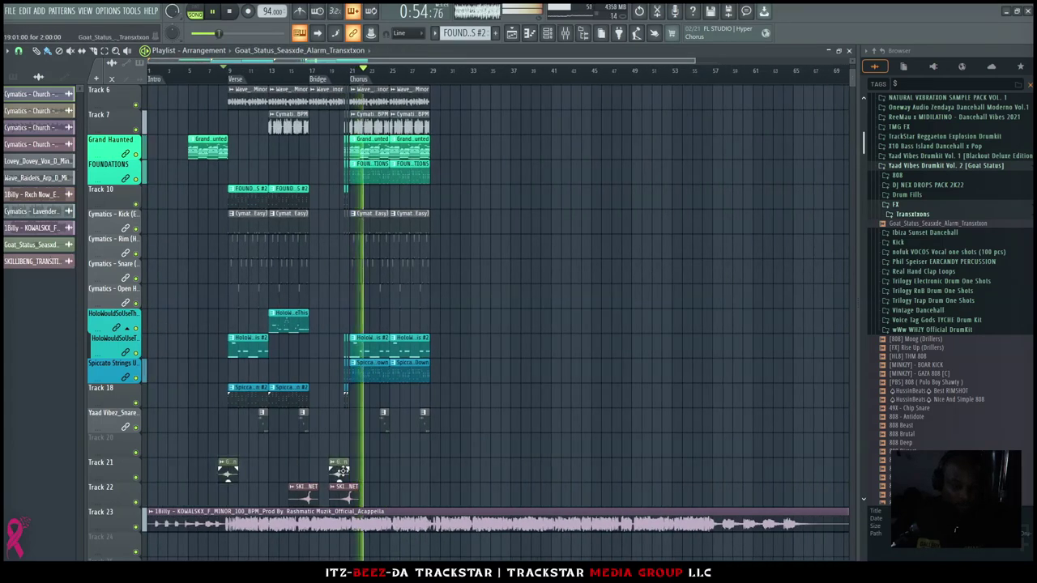
scroll(359, 476, "up", 5)
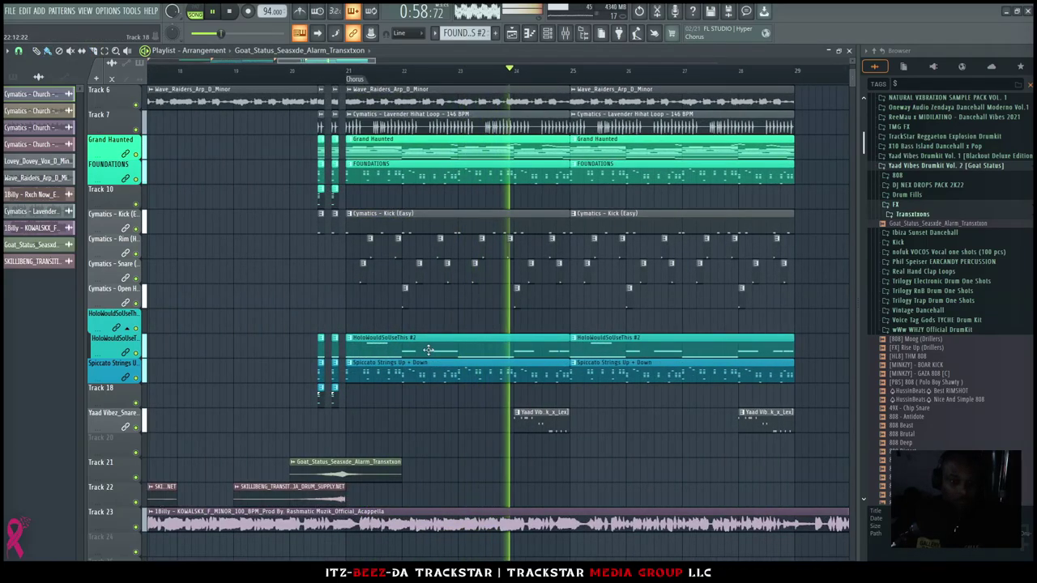
Insert a track below the Yaad Vibez snare and move the bar 28 snare pattern onto it as two half-bar pieces
scroll(401, 87, "down", 4)
scroll(486, 324, "up", 3)
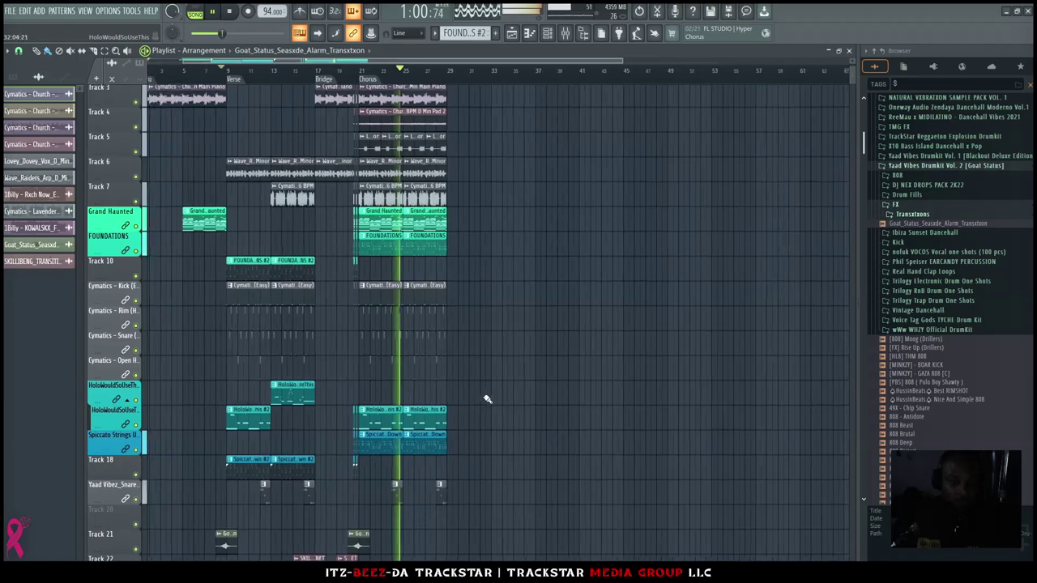
scroll(381, 462, "up", 3)
scroll(440, 486, "down", 3)
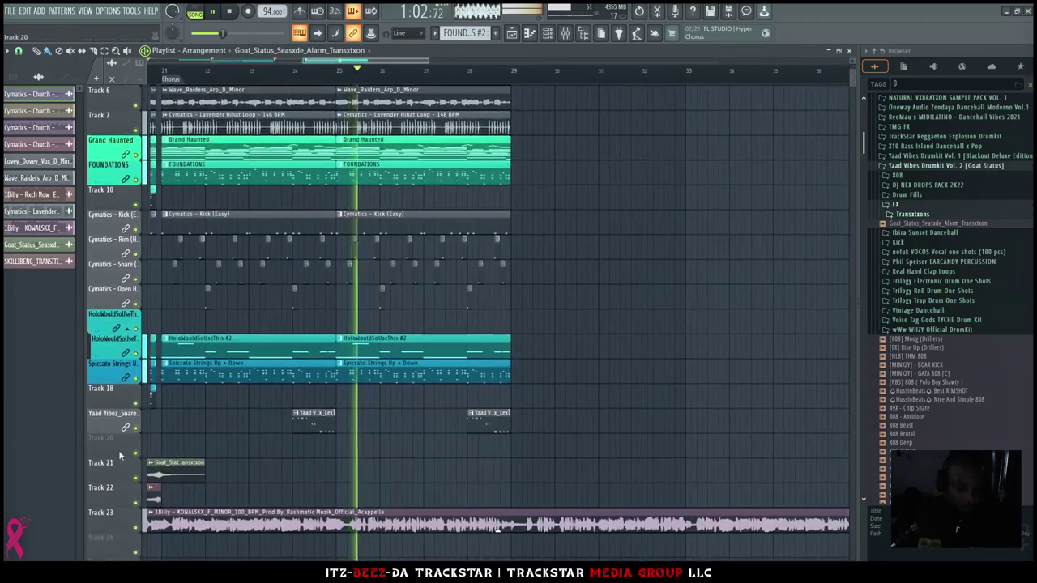
right_click(124, 444)
left_click(171, 501)
left_click_drag(487, 427, 509, 448)
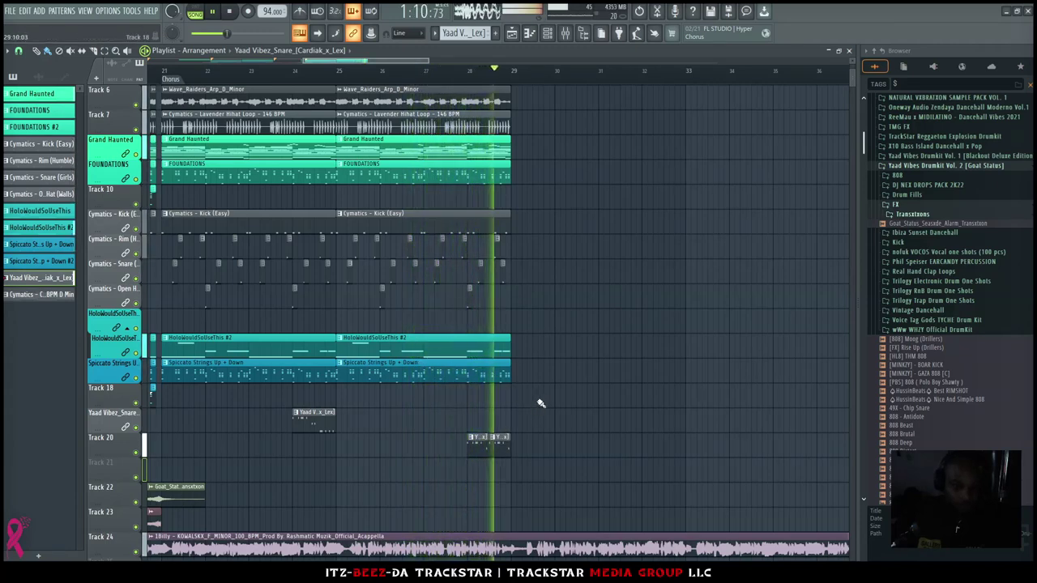
Select the chorus clips ending at bar 29 and shorten them to end about half a bar earlier
left_click_drag(522, 406, 494, 90)
left_click_drag(500, 363, 486, 357)
left_click(468, 73)
scroll(446, 313, "down", 5)
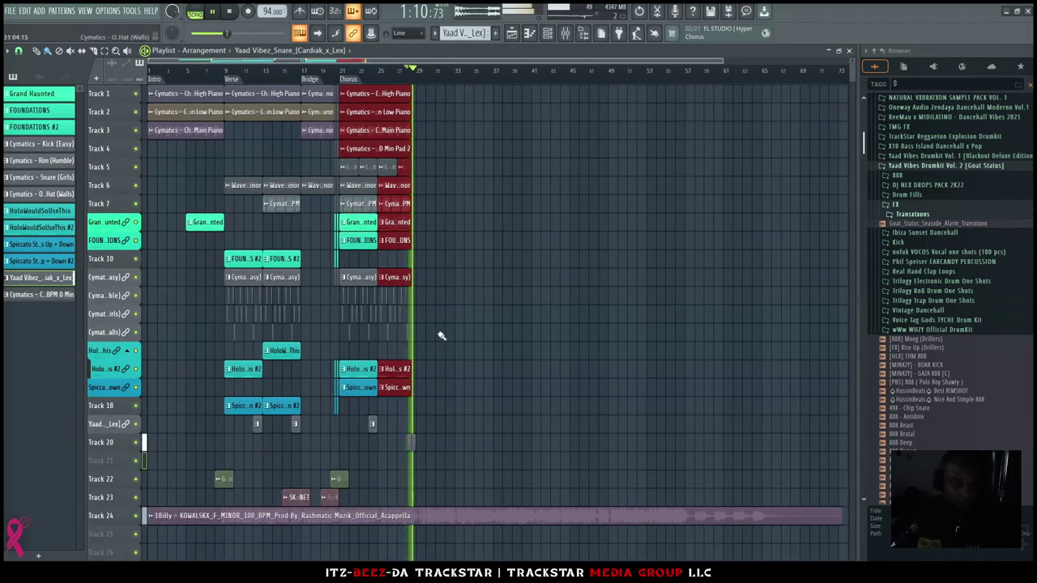
Select the verse section from bar 9 to bar 17 and copy its clips, without the acapella, to bar 29
left_click(232, 79)
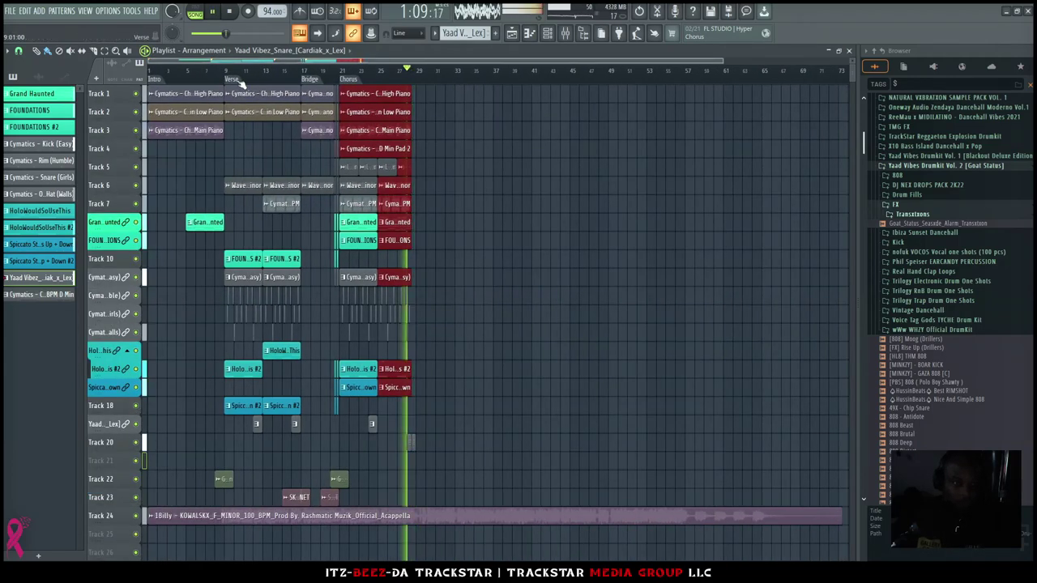
left_click(246, 517, "ctrl+shift")
mouse_move(239, 401)
left_mouse_down()
mouse_move(442, 398)
mouse_move(430, 399)
left_mouse_up()
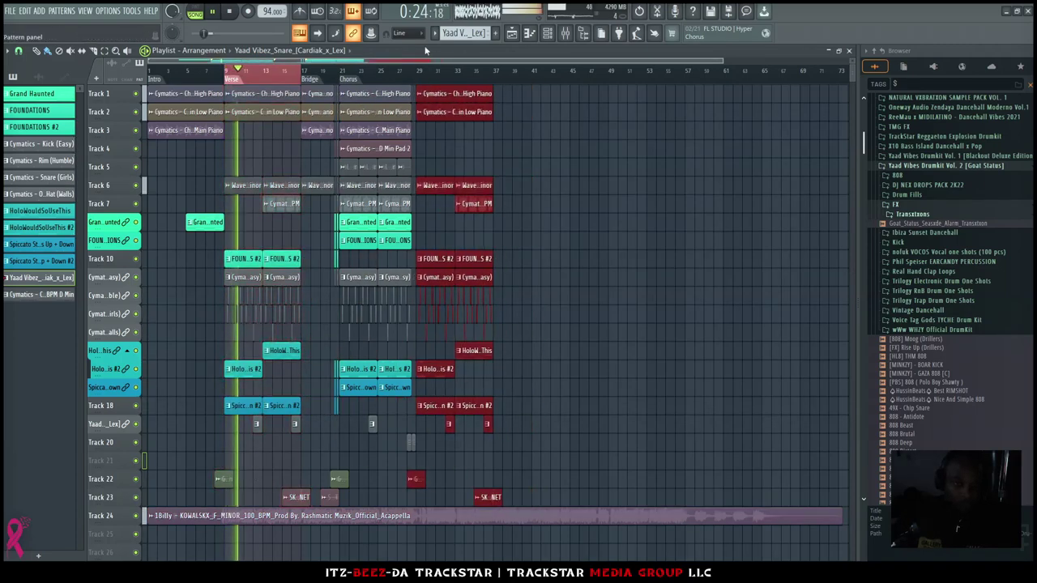
Search the sample library for raja and place a RAJAHWILD transition impact on Track 24 at bar 27
left_click(408, 72)
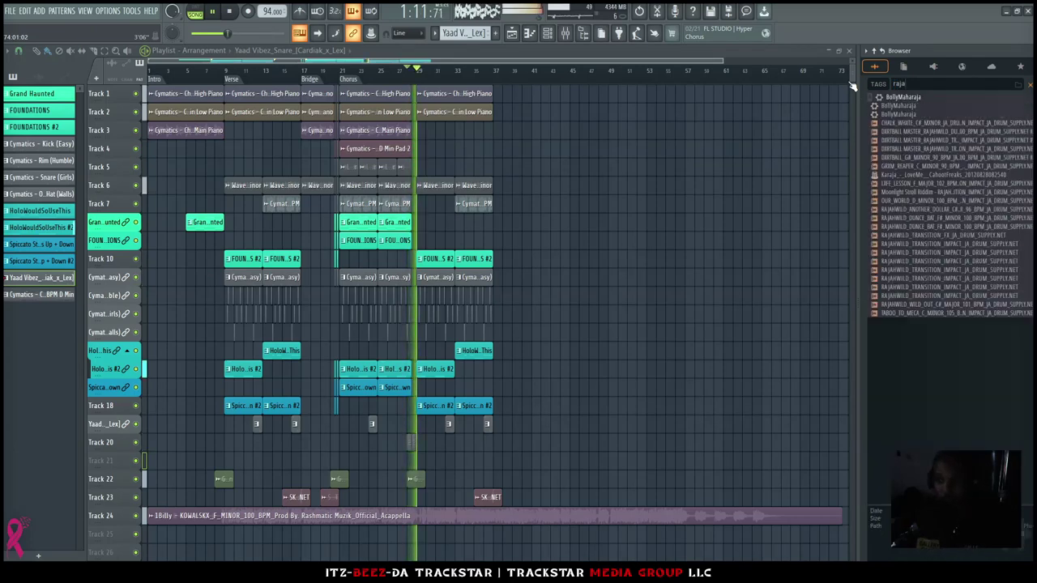
left_click(936, 245)
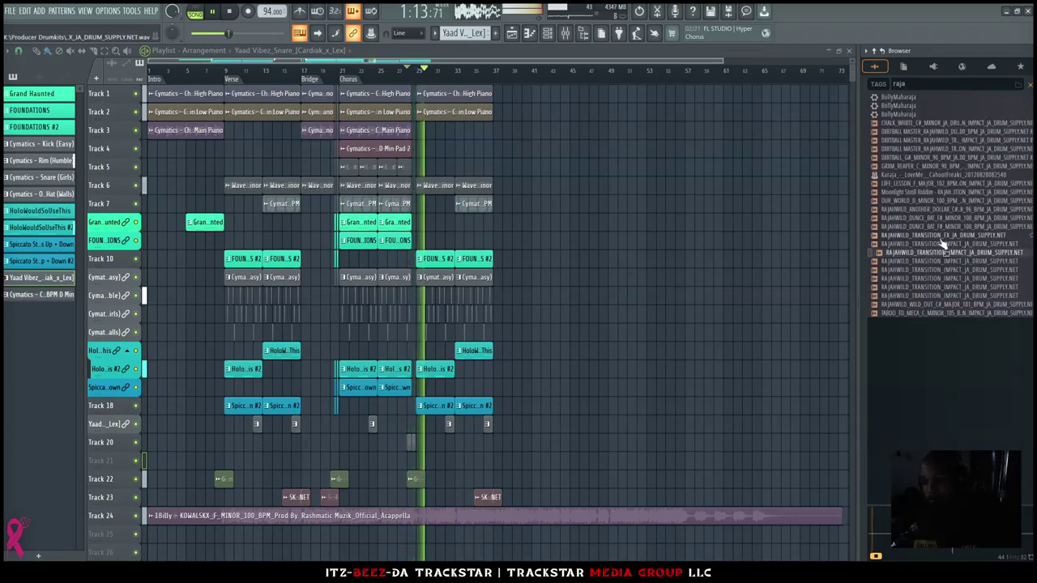
left_click_drag(938, 244, 414, 506)
scroll(532, 461, "down", 1)
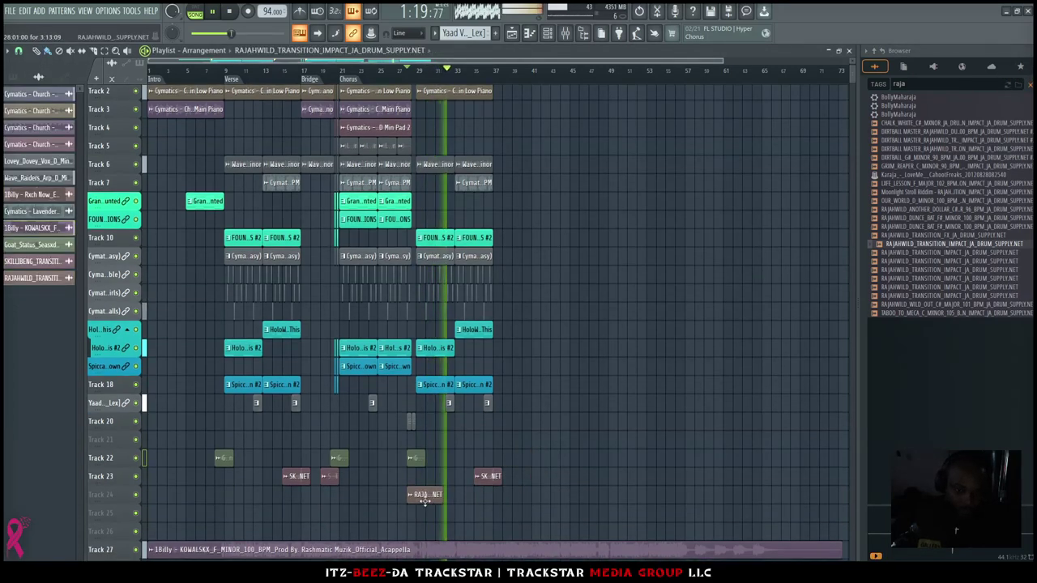
left_click(411, 73)
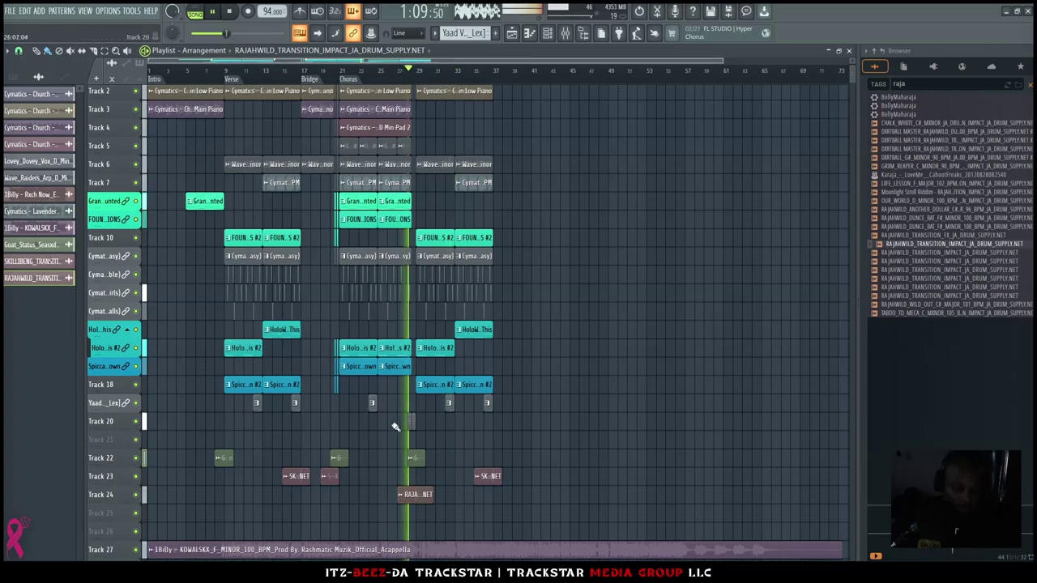
scroll(413, 417, "up", 5)
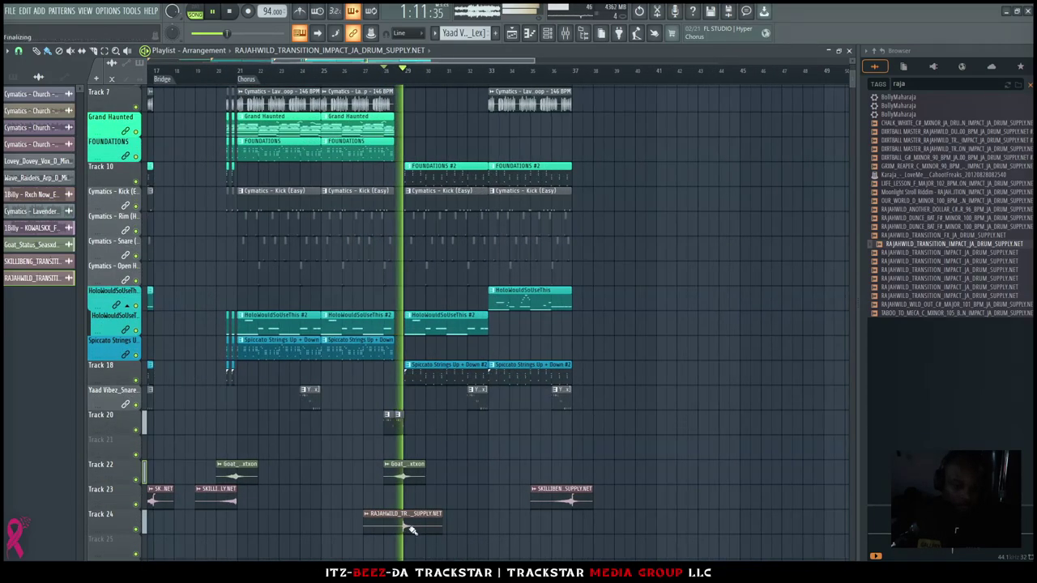
Set the RAJAHWILD transition clip's stretch mode to Auto and shorten it with time stretching
double_click(411, 530)
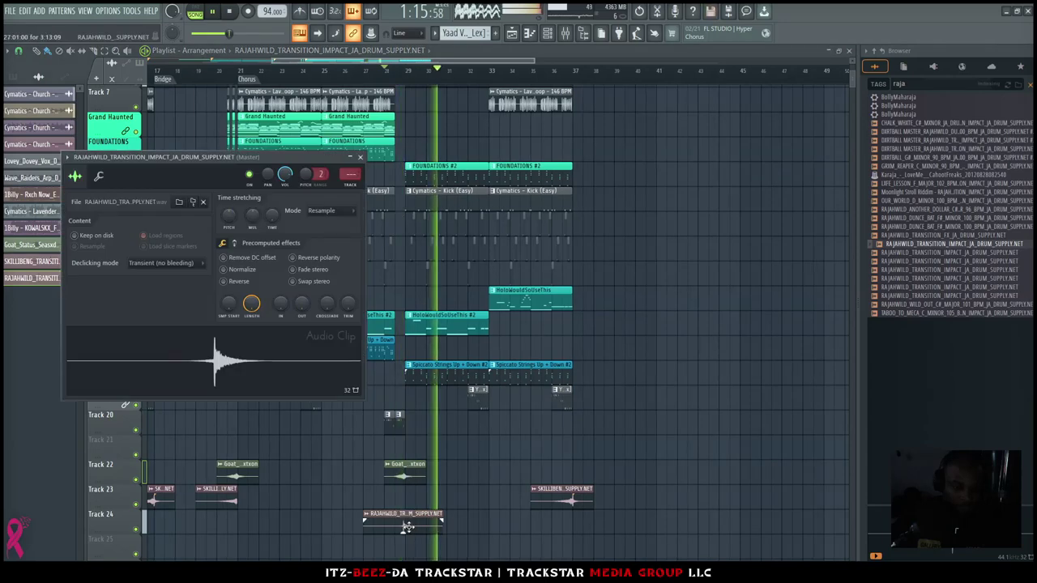
left_click(324, 211)
left_click(340, 236)
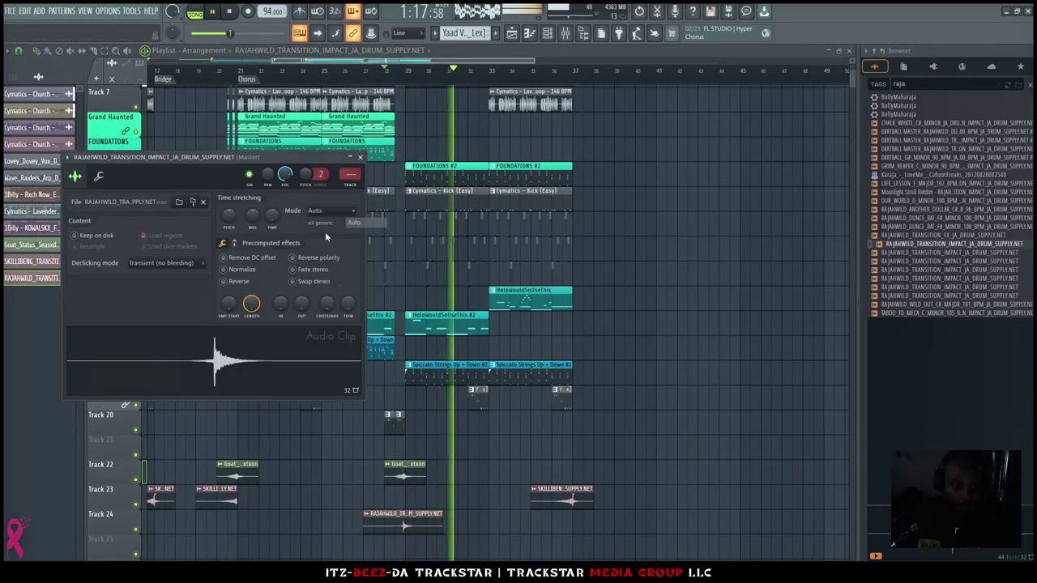
left_click_drag(275, 223, 275, 212)
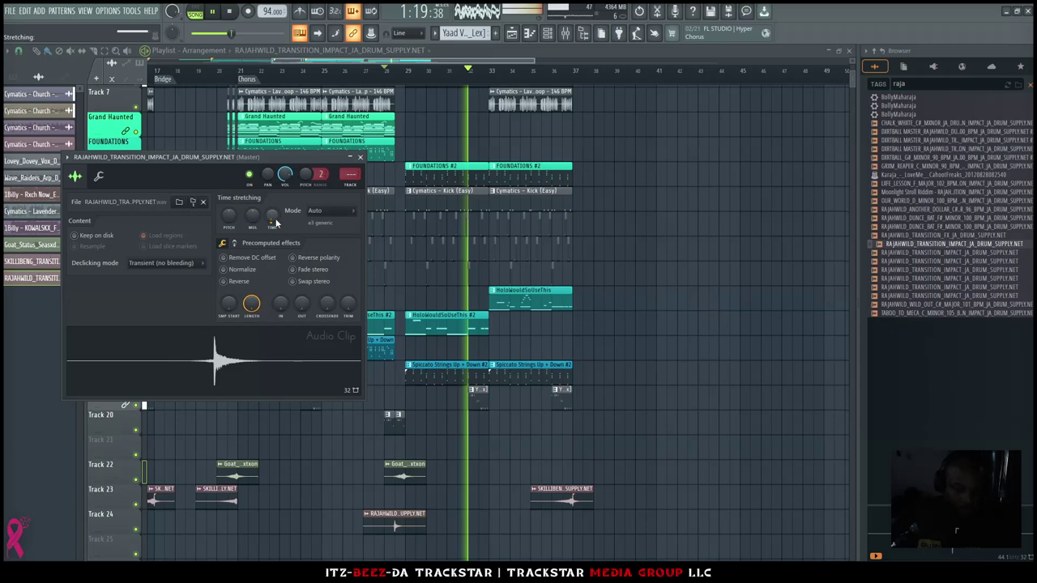
left_click(360, 157)
Mute the KOWALSKX acapella on Track 27, set the tempo to 97 BPM and stop playback
right_click(688, 340, "ctrl")
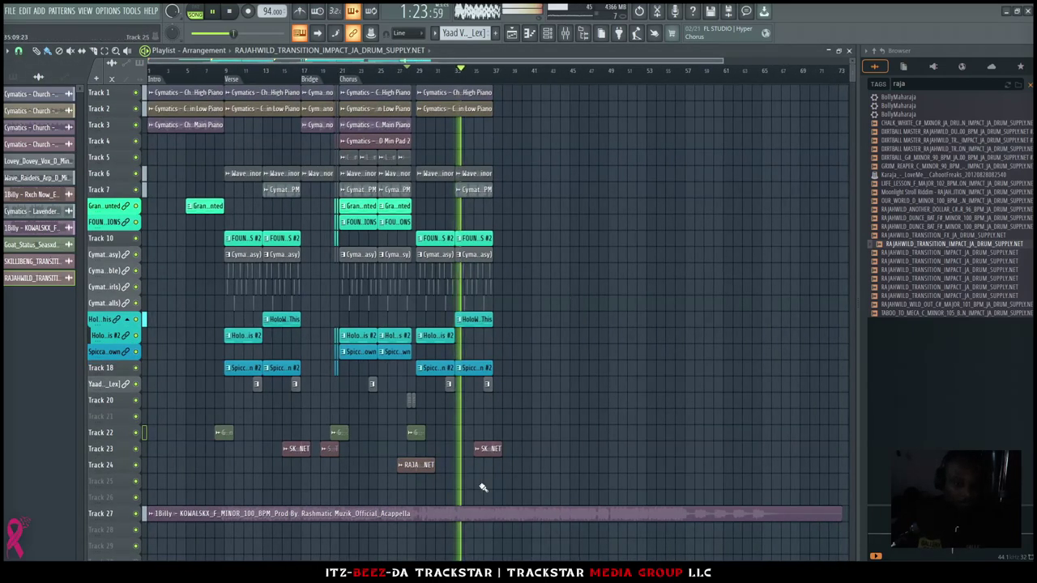
left_click(139, 515)
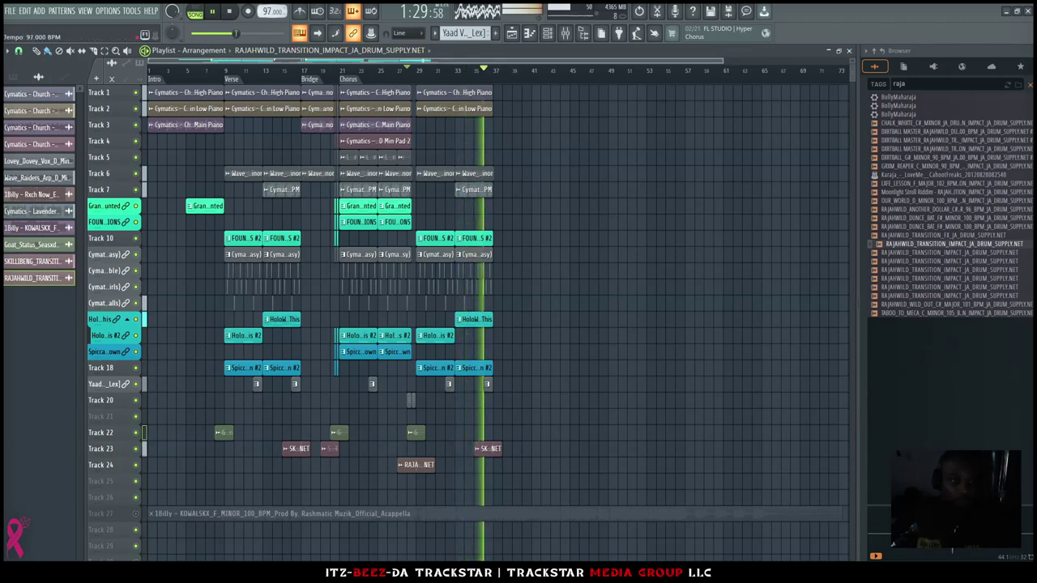
left_click(530, 307)
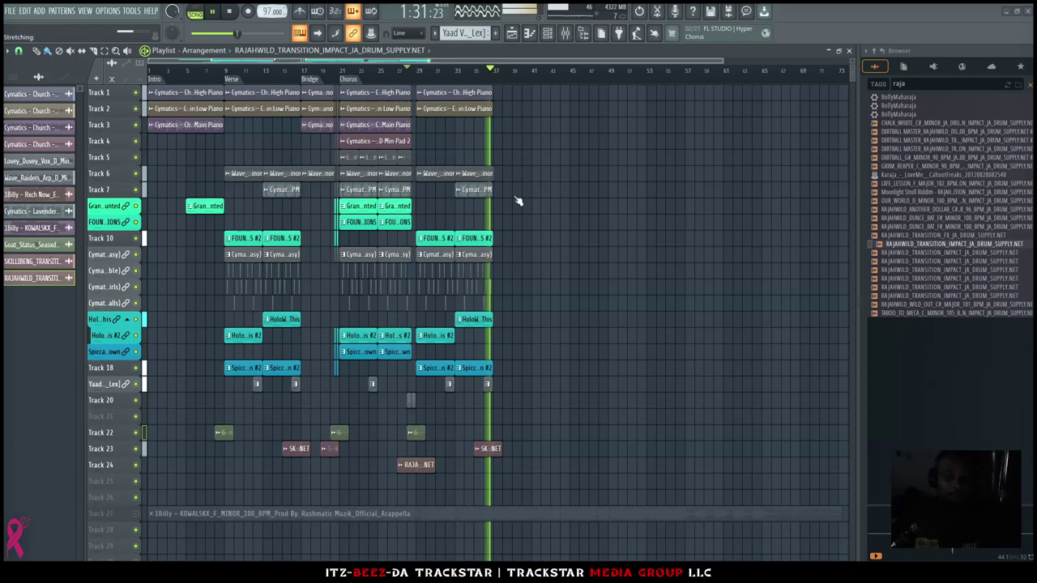
key("space")
Search the sample library for finna and place the Im_Finna_Spin_Lets_Go vocal tag on Track 26 at bar 1
left_click(913, 86)
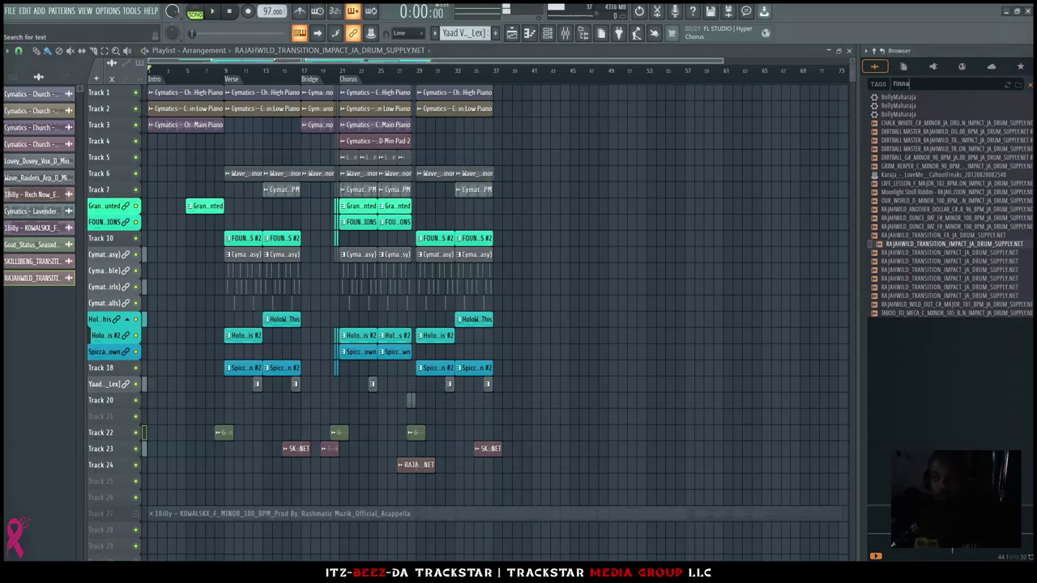
type("finna")
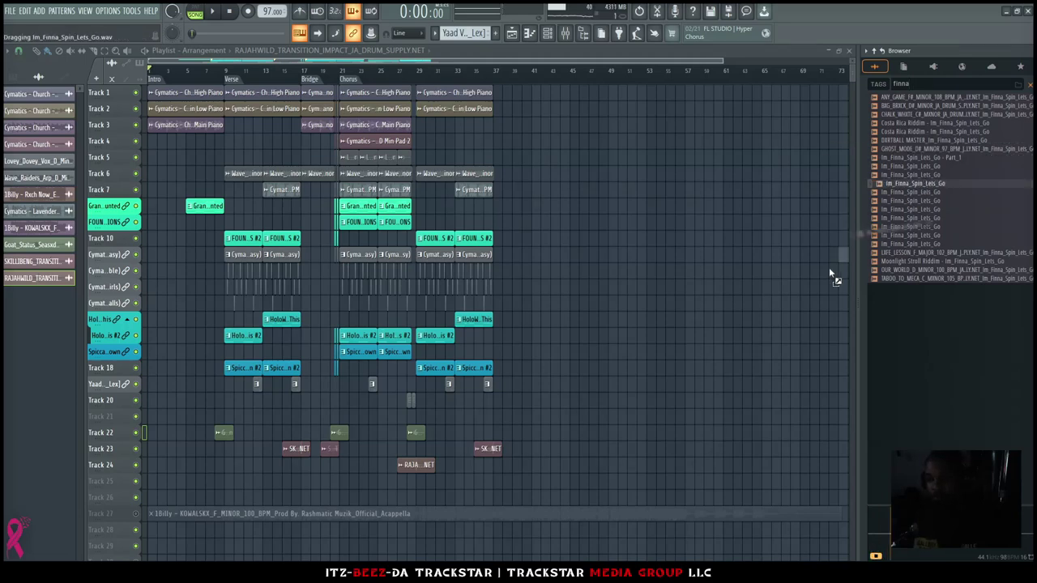
left_click_drag(190, 495, 195, 496)
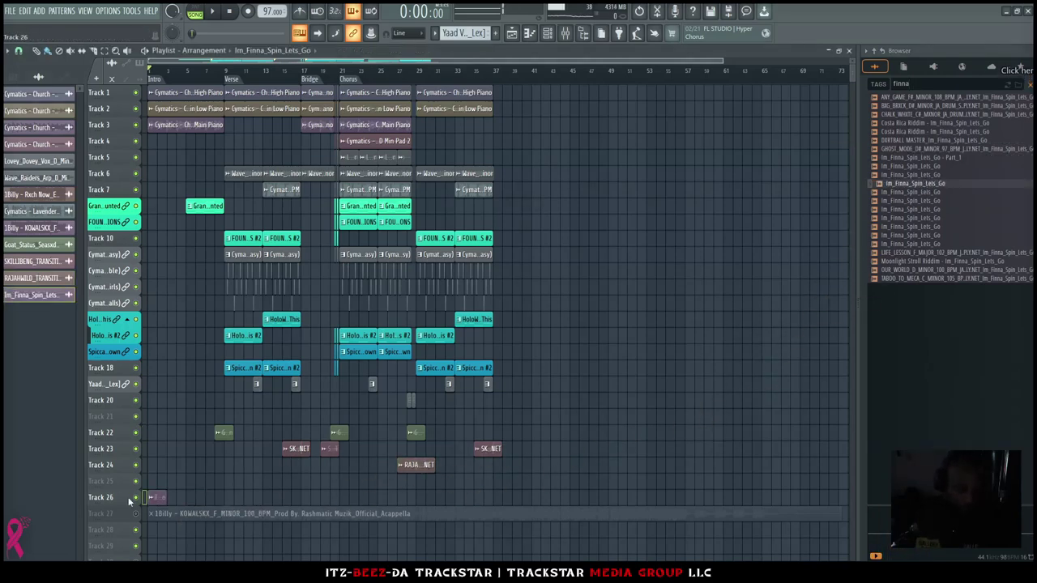
Boost the Im_Finna_Spin_Lets_Go clip's gain to 14% in its precomputed effects and close its settings
double_click(160, 497)
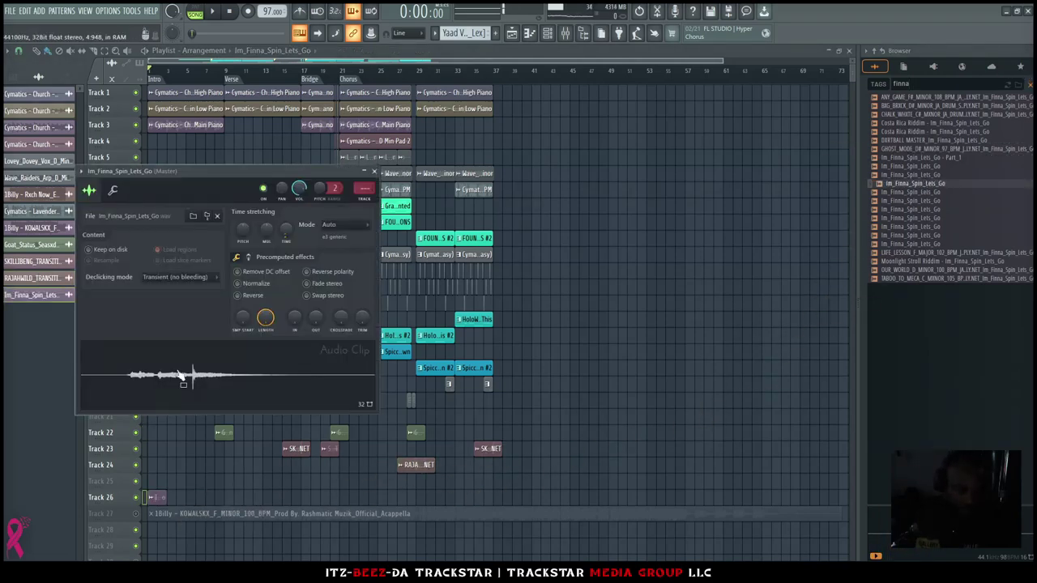
left_click(249, 258)
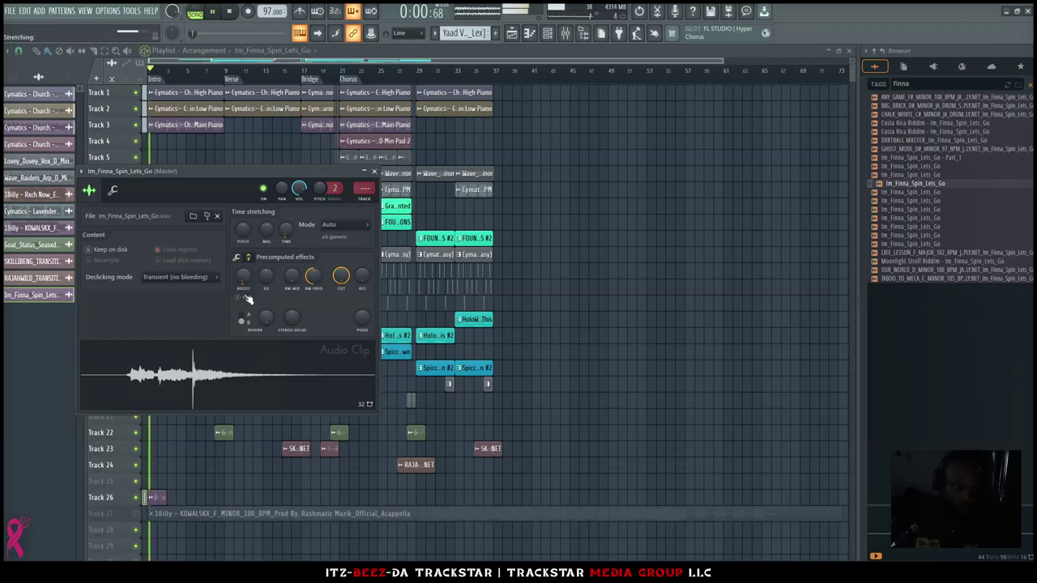
left_click_drag(242, 276, 242, 270)
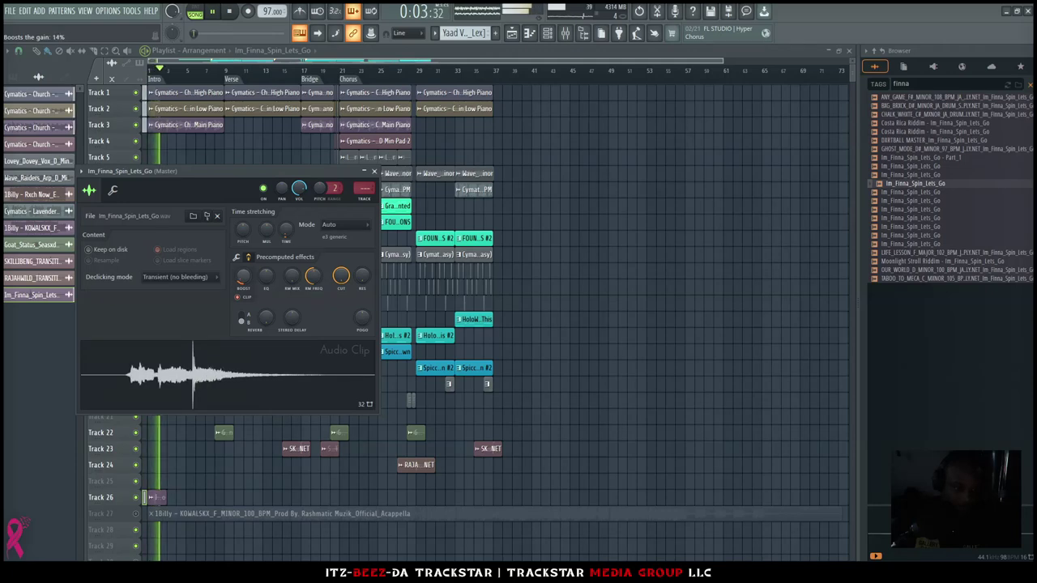
left_click(373, 172)
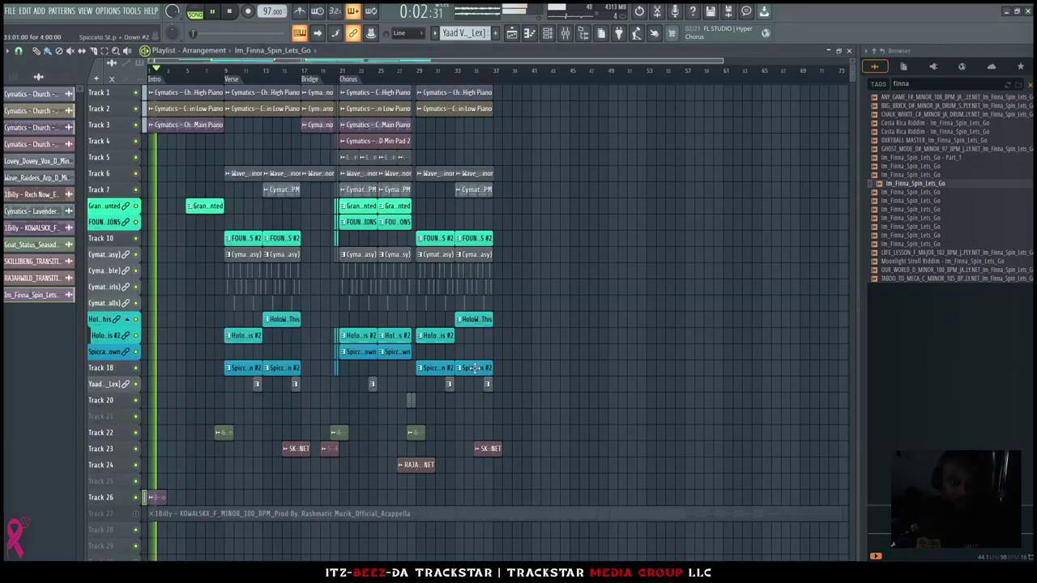
left_click_drag(454, 388, 519, 368)
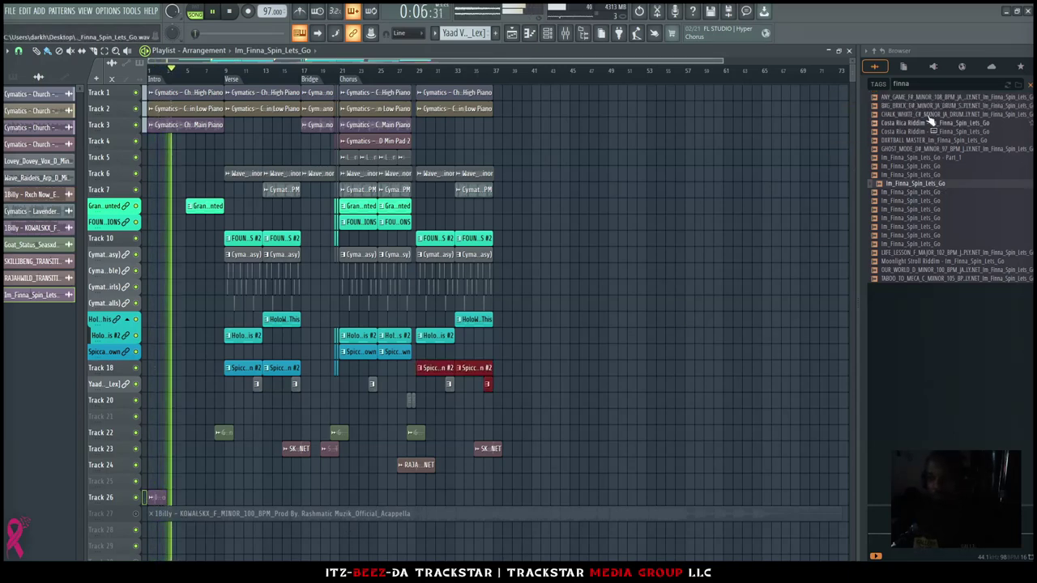
left_click(902, 83)
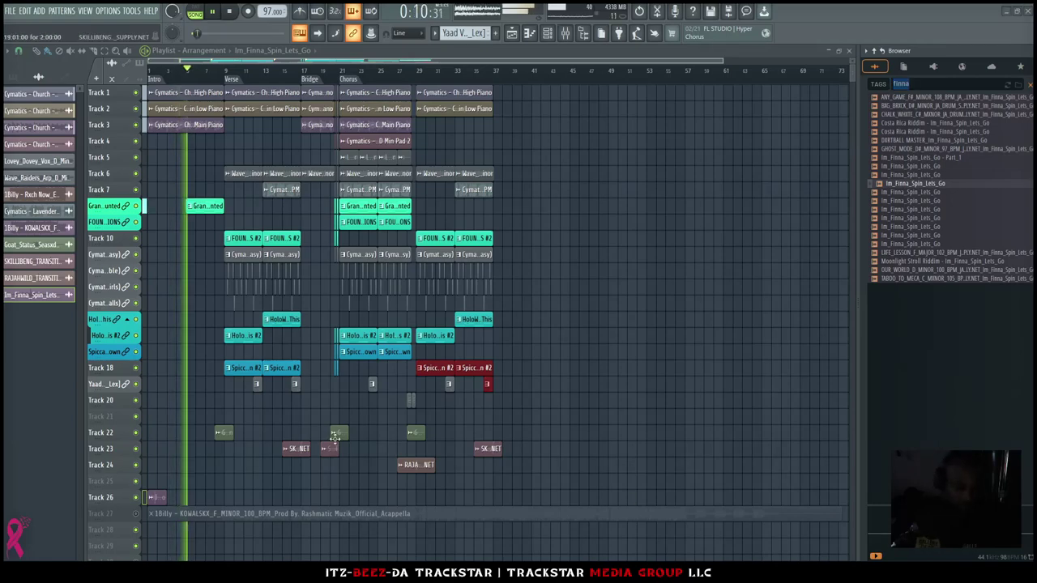
key("super+e")
left_click_drag(425, 13, 1036, 41)
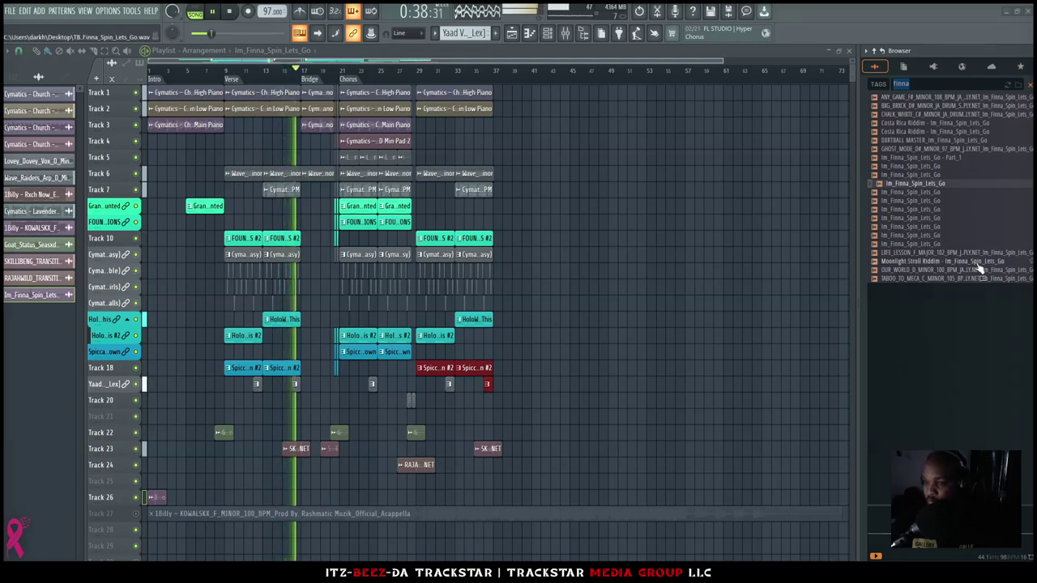
Search the sample library for MAJOR and place the 1Billy S.T.A.N.D.A.R.D.S_E_MAJOR_90_BPM acapella on Track 28
double_click(903, 84)
type("M")
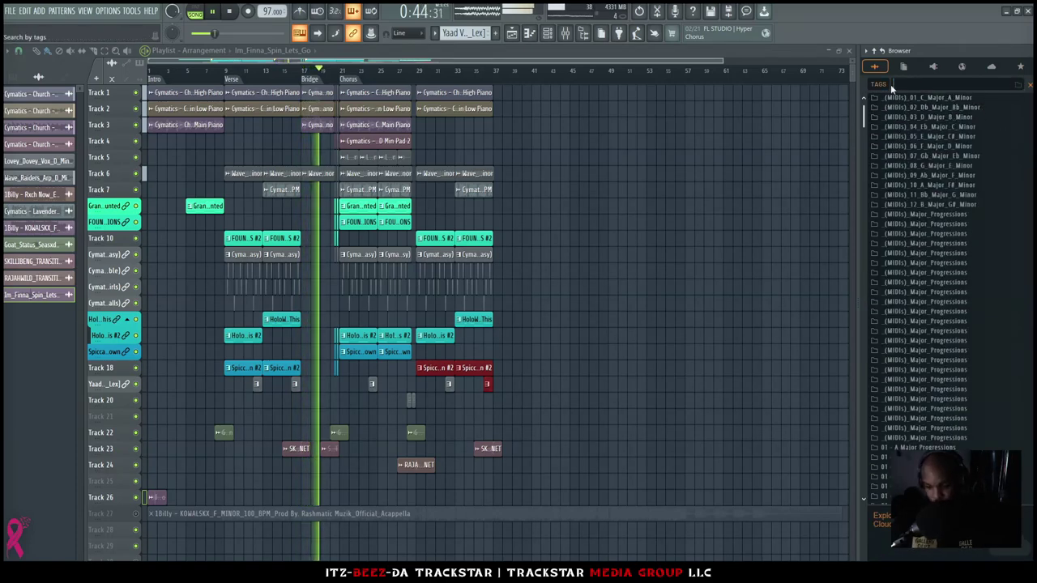
left_click(1016, 86)
scroll(919, 167, "up", 12)
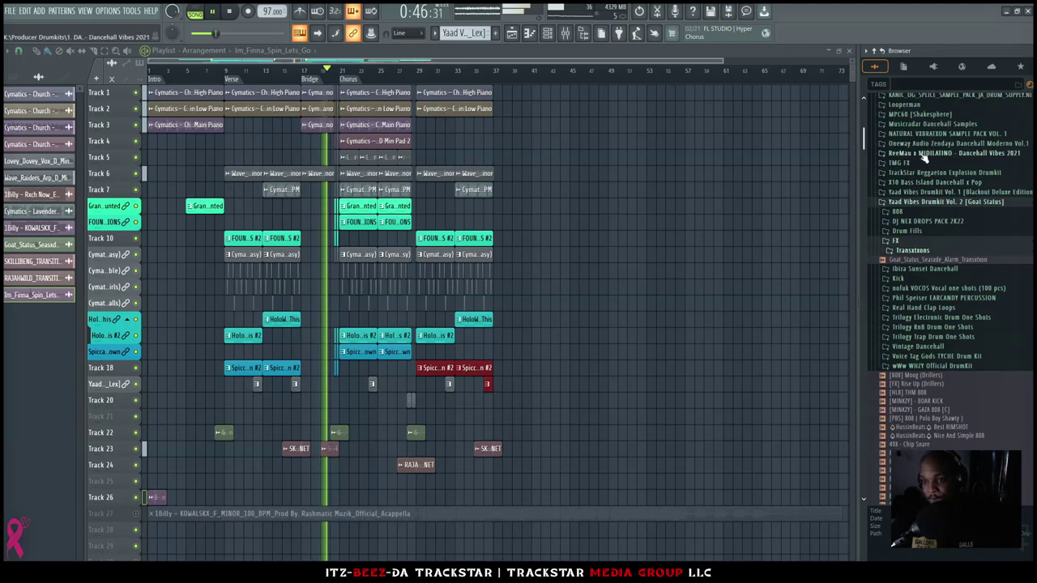
left_click(904, 225)
left_click(943, 107)
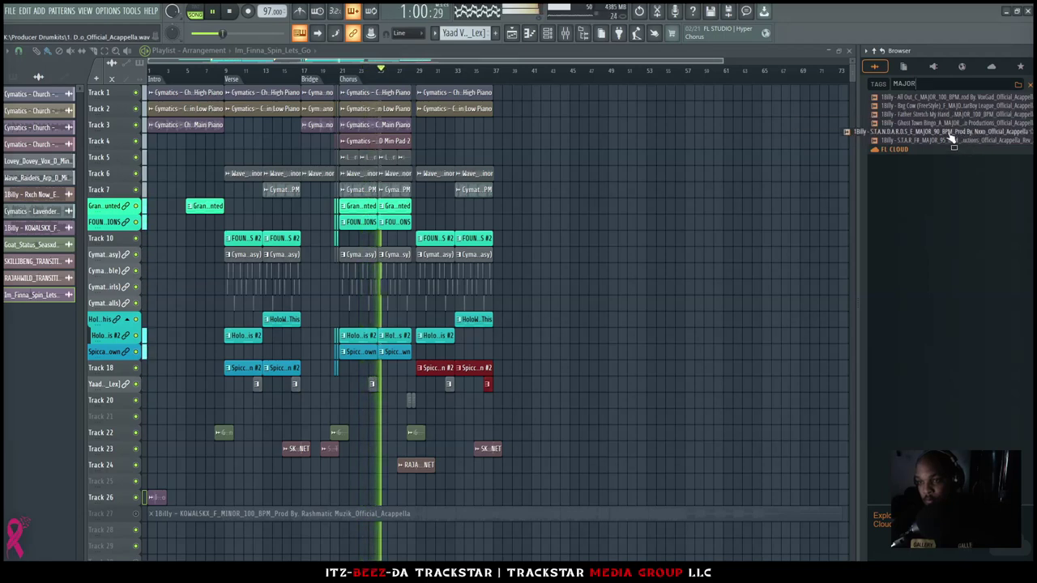
left_click_drag(946, 136, 456, 530)
Fit the S.T.A.N.D.A.R.D.S acapella to a manually entered BPM and move it to bar 1 on Track 28
left_click(448, 530)
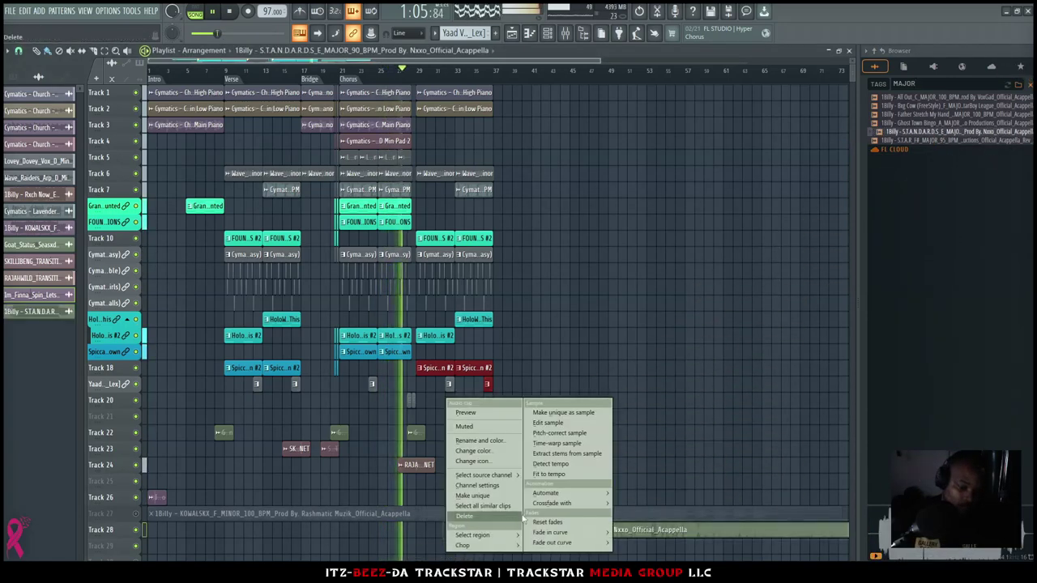
left_click(559, 477)
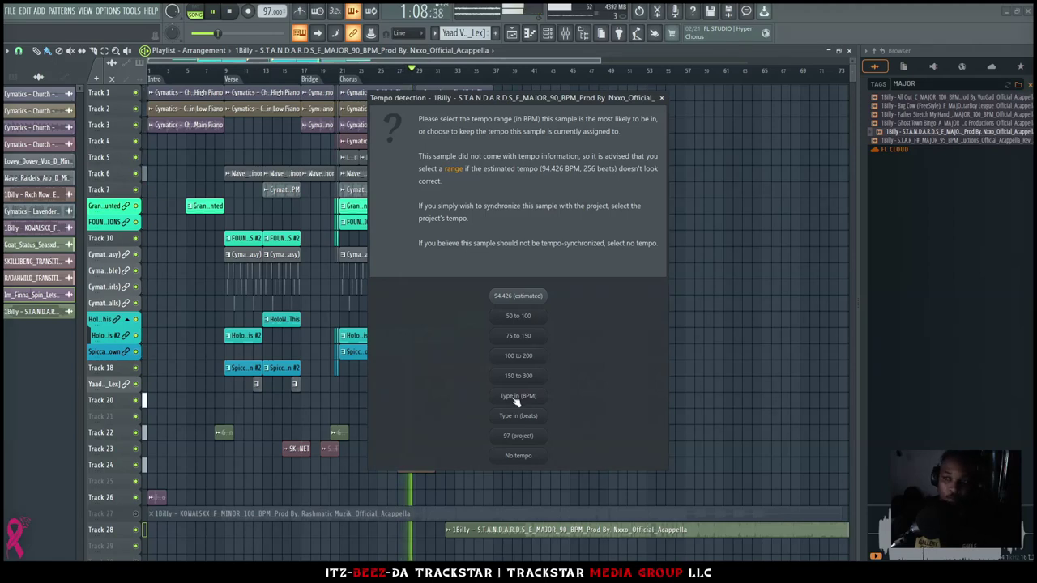
left_click(516, 397)
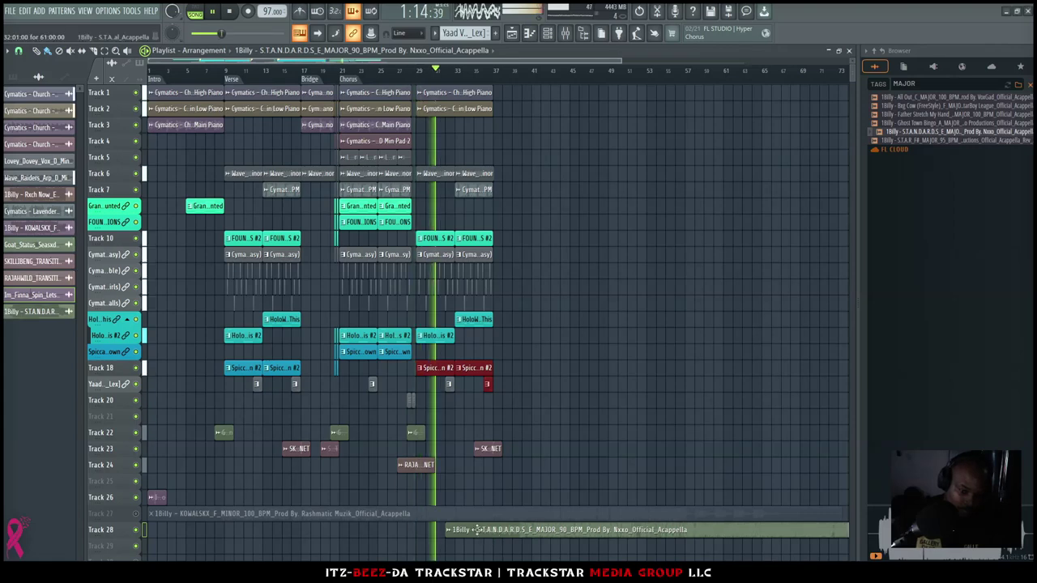
left_click_drag(480, 531, 167, 532)
double_click(170, 530)
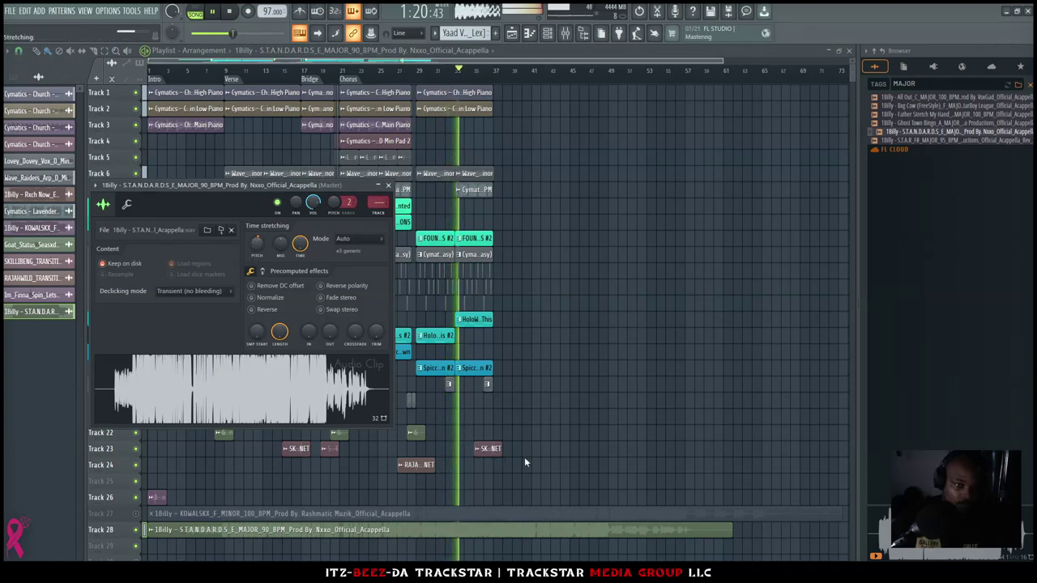
key("space")
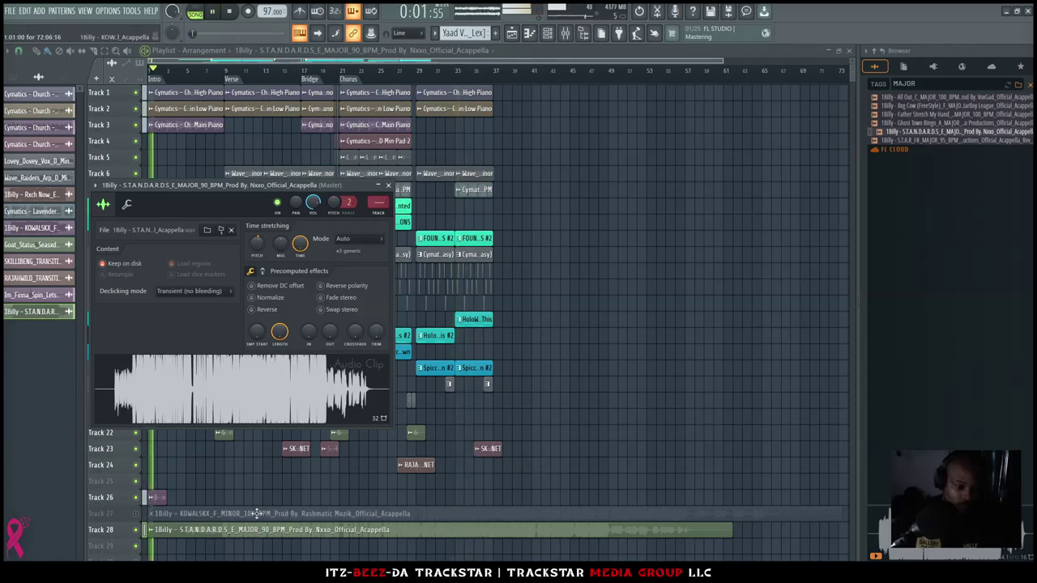
Delete the muted KOWALSKX acapella from Track 27 and move the S.T.A.N.D.A.R.D.S acapella into its place
left_click(194, 514)
right_click(192, 514)
left_click_drag(185, 531, 174, 511)
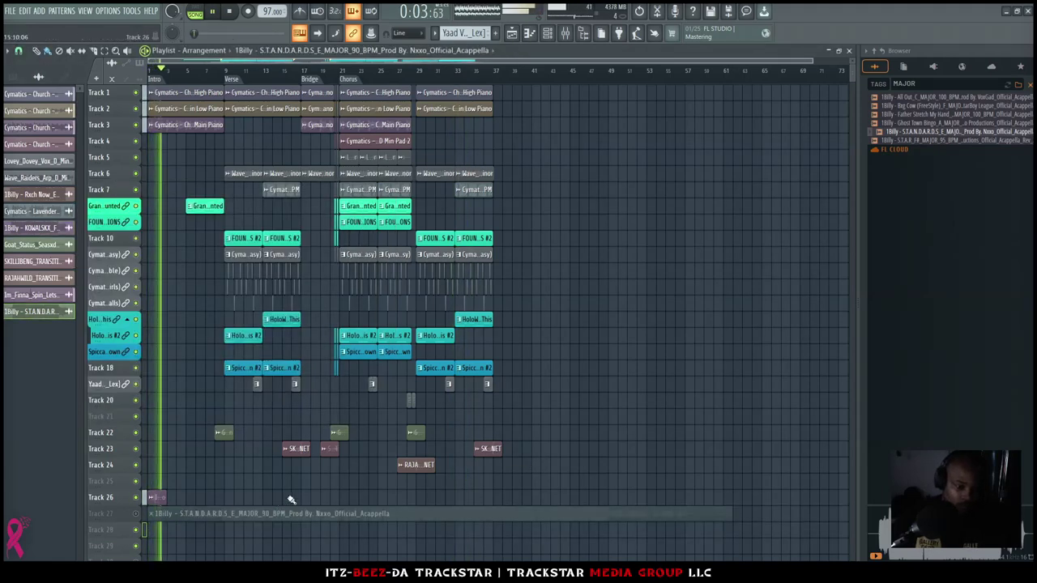
Select all clips on Tracks 1 to 7 and auto name these tracks after their clips
scroll(306, 498, "up", 2)
scroll(595, 394, "up", 2)
scroll(561, 383, "up", 3)
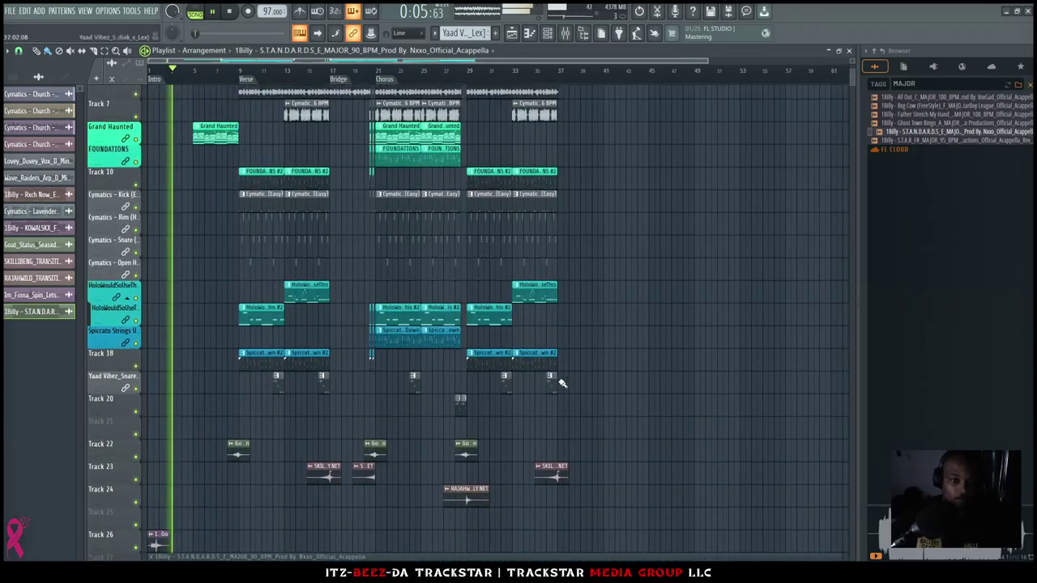
scroll(575, 371, "down", 3)
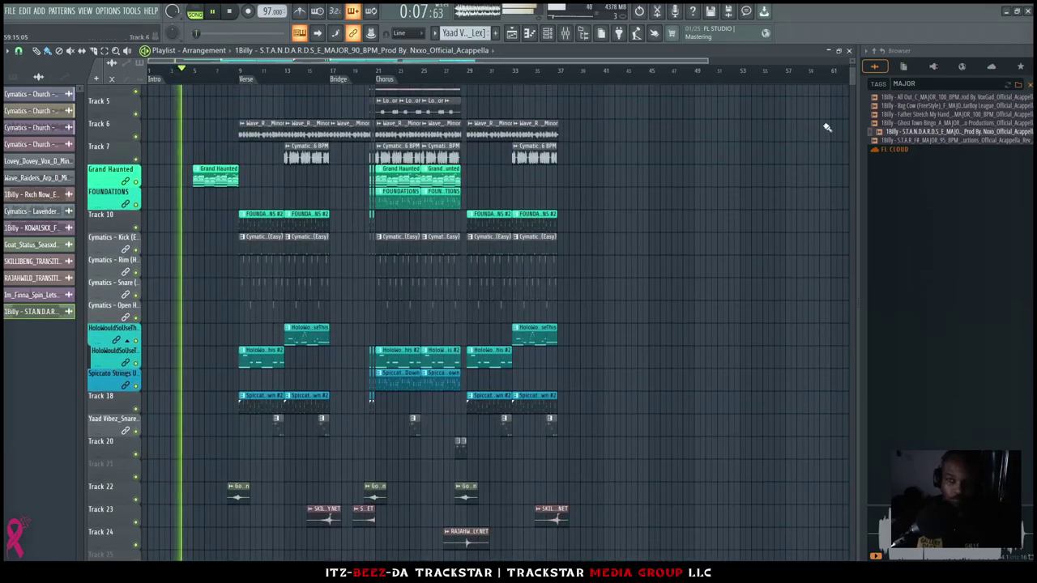
left_click_drag(852, 61, 852, 59)
scroll(683, 152, "up", 4)
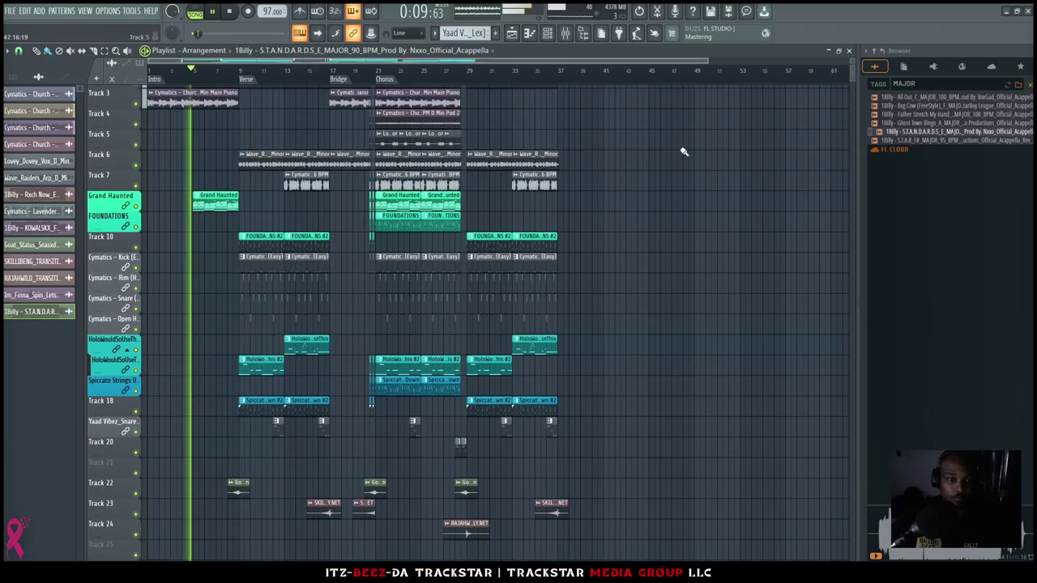
left_click_drag(145, 94, 148, 220)
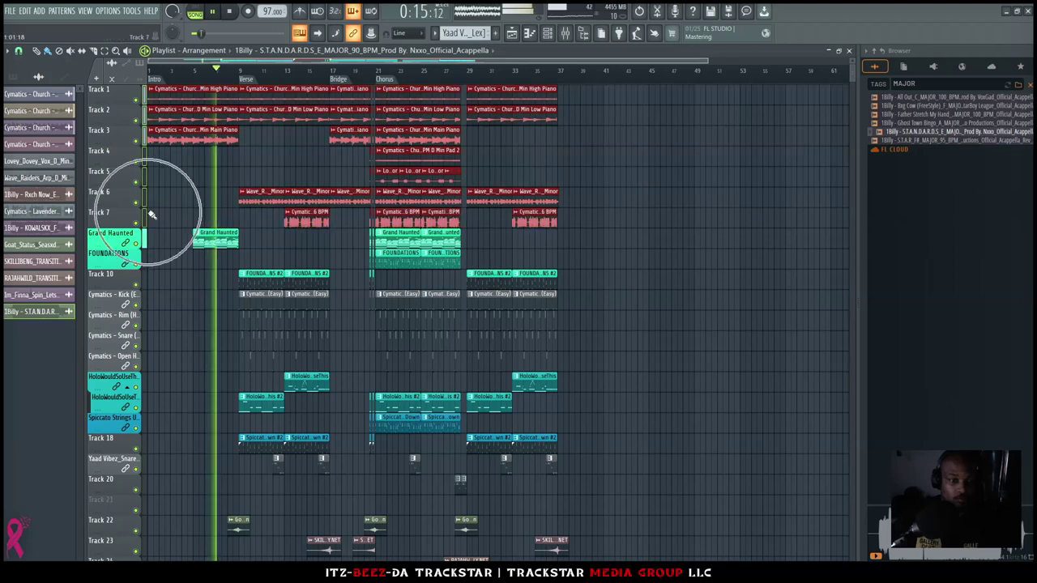
right_click(123, 98)
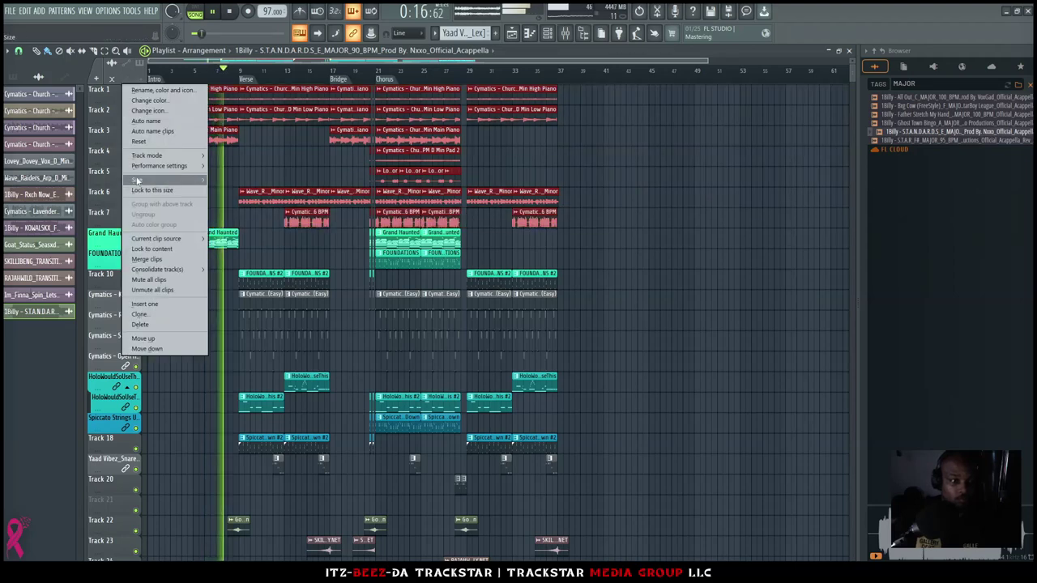
left_click(155, 121)
Color the seven selected tracks with a gradient from Dark Slate Blue #141438 to Medium Spring Green #29FFB9
right_click(110, 85)
left_click(158, 90)
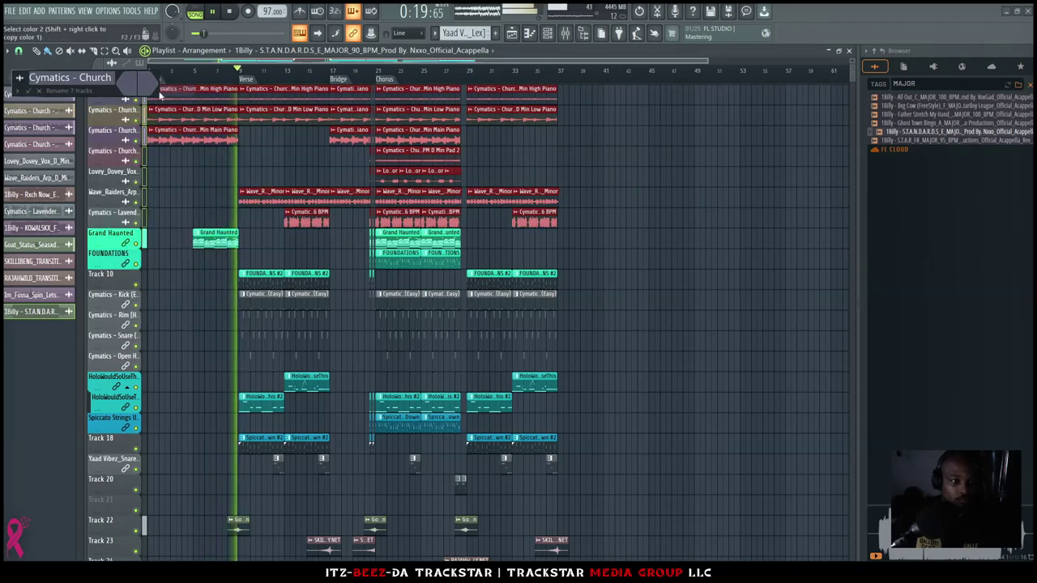
left_click(143, 88)
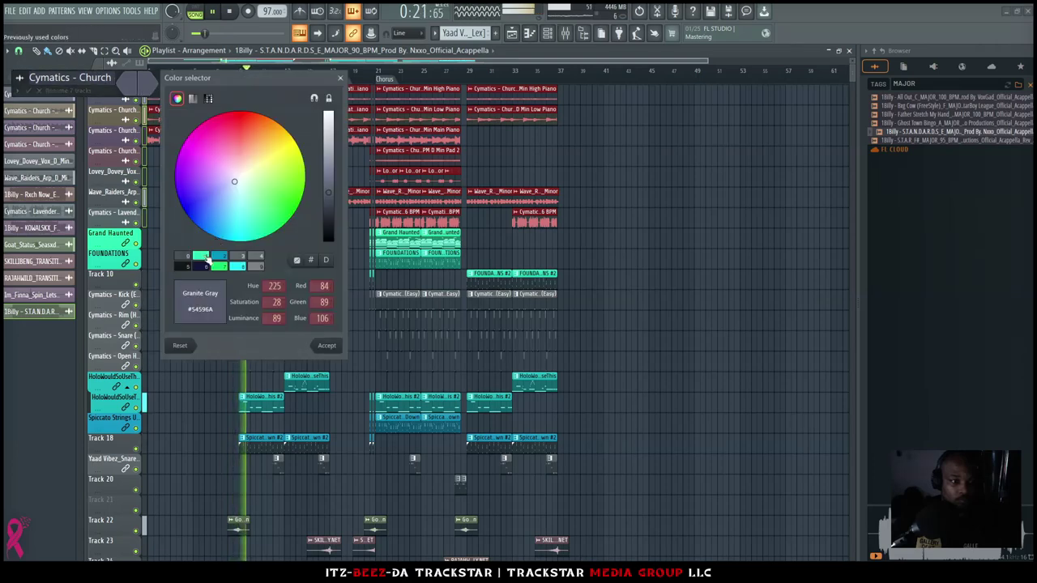
left_click(207, 257)
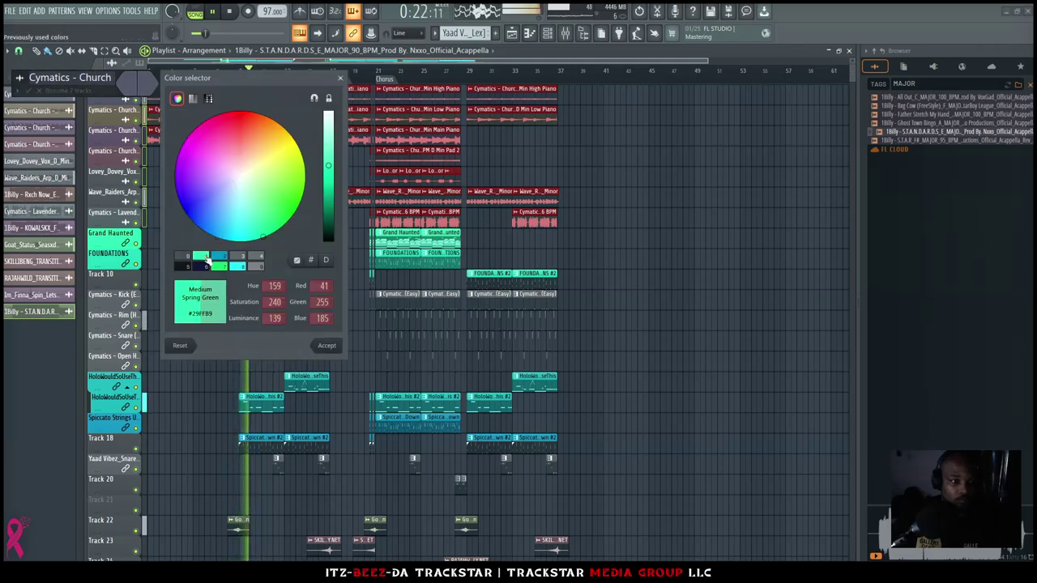
key("Return")
left_click(131, 85)
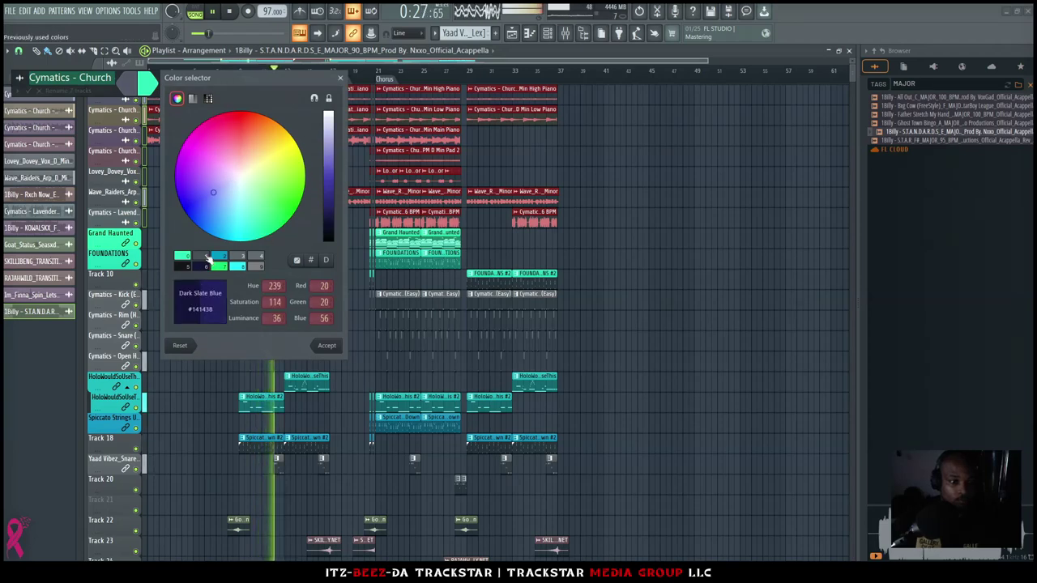
key("Return")
key("Return")
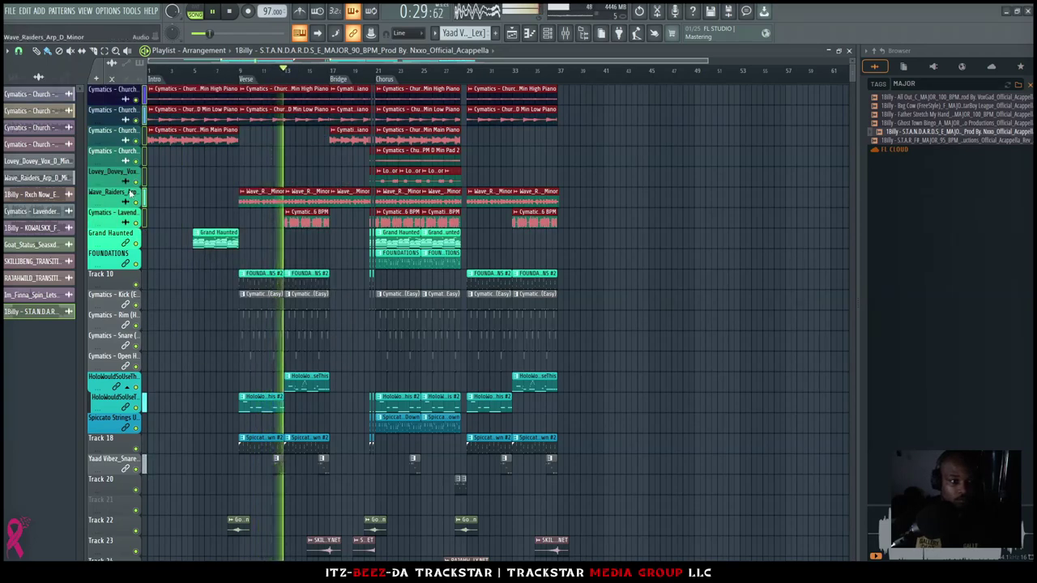
Lock the seven selected tracks to their content, auto name their clips to match the track colors, and deselect the clips
right_click(113, 88)
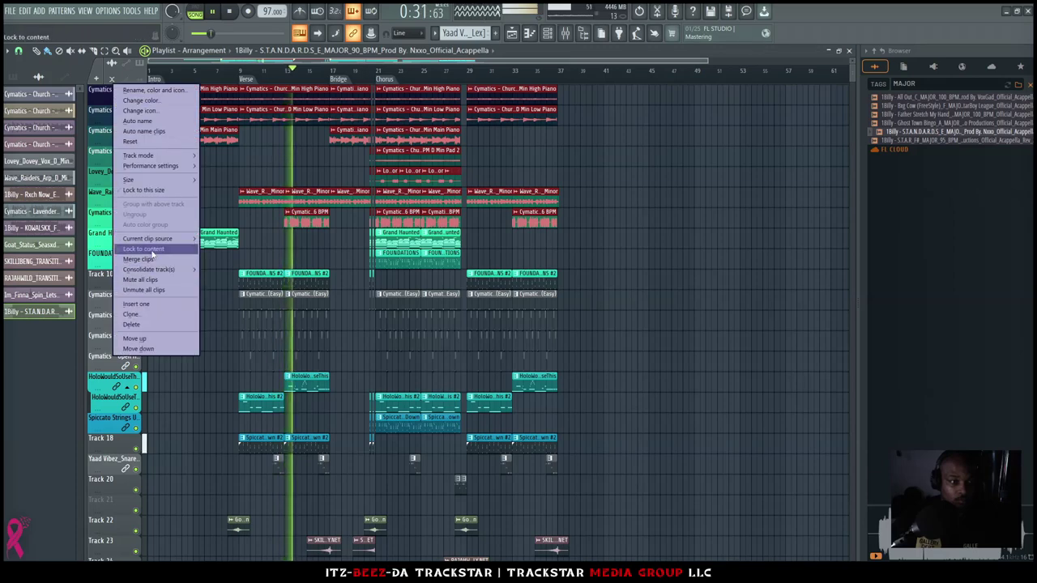
left_click(139, 250)
right_click(109, 128)
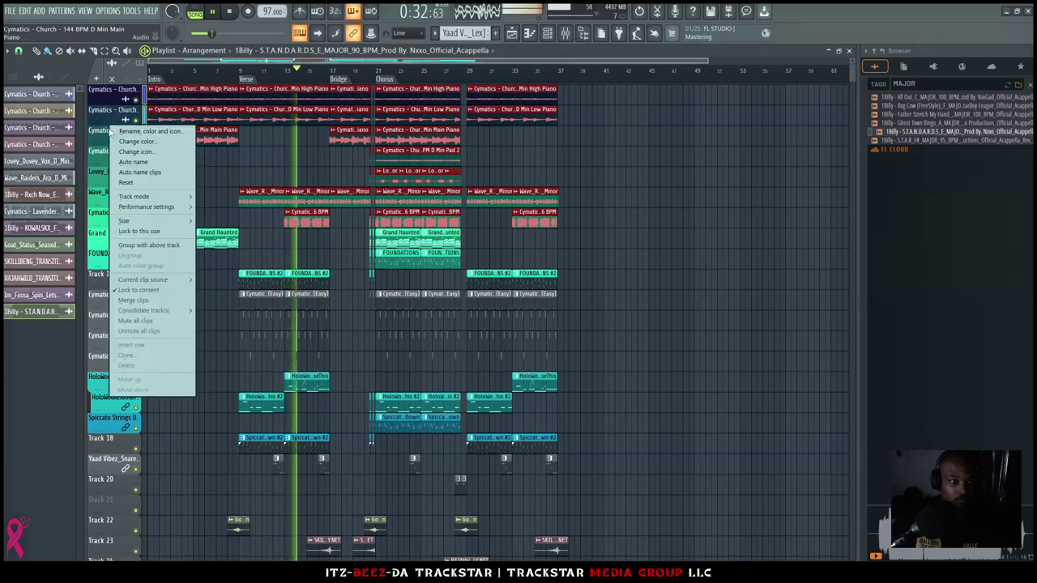
left_click(150, 174)
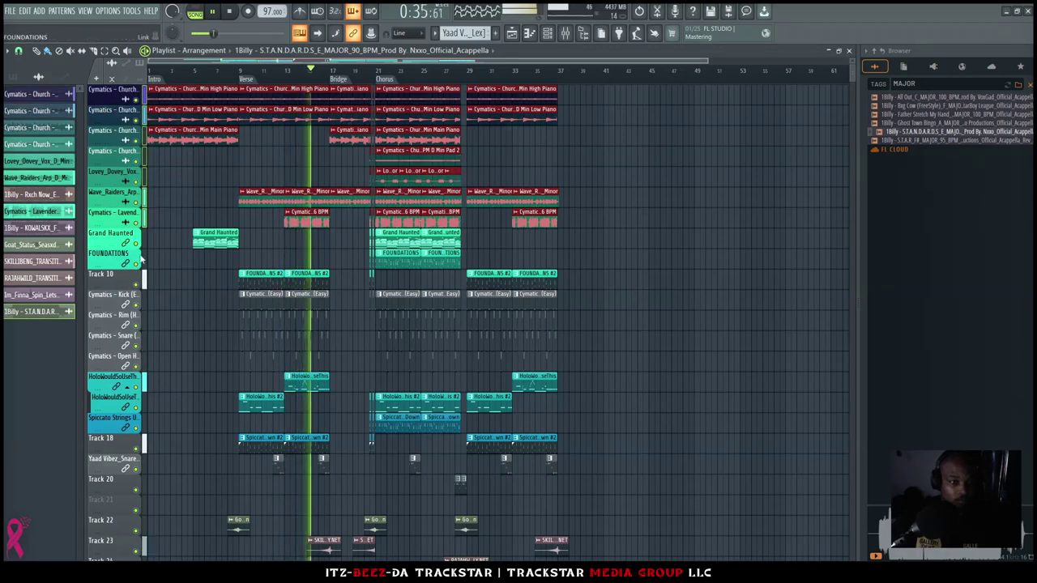
left_click(659, 231, "ctrl")
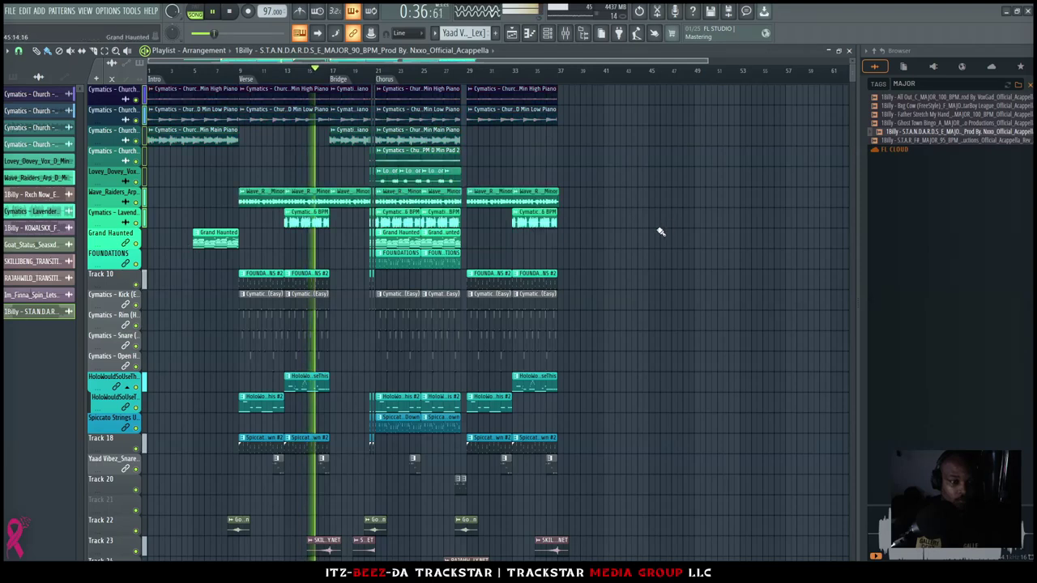
Insert one empty track above the first piano track
left_click(100, 118)
left_click(152, 311)
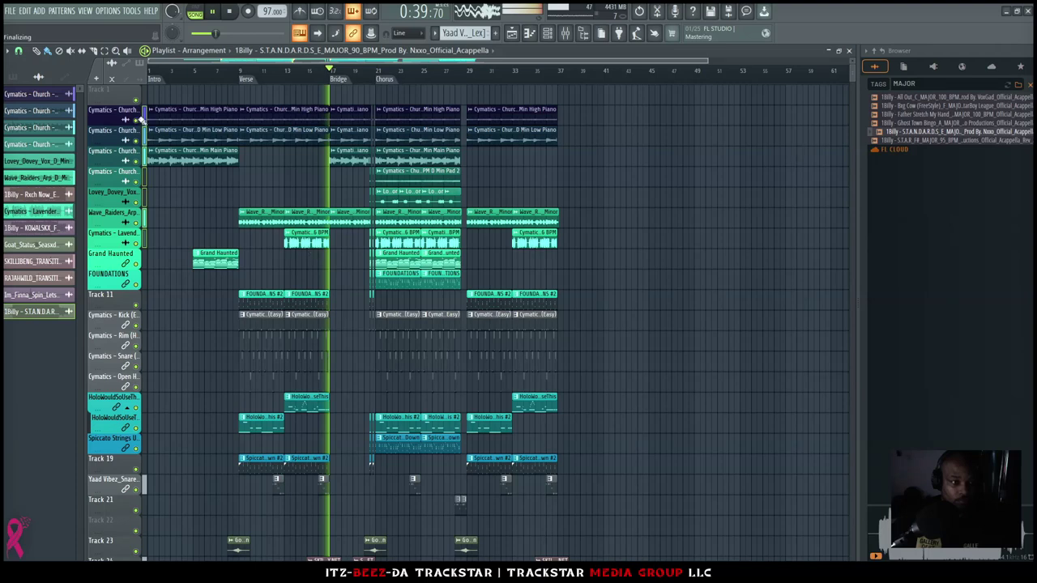
scroll(339, 404, "down", 5)
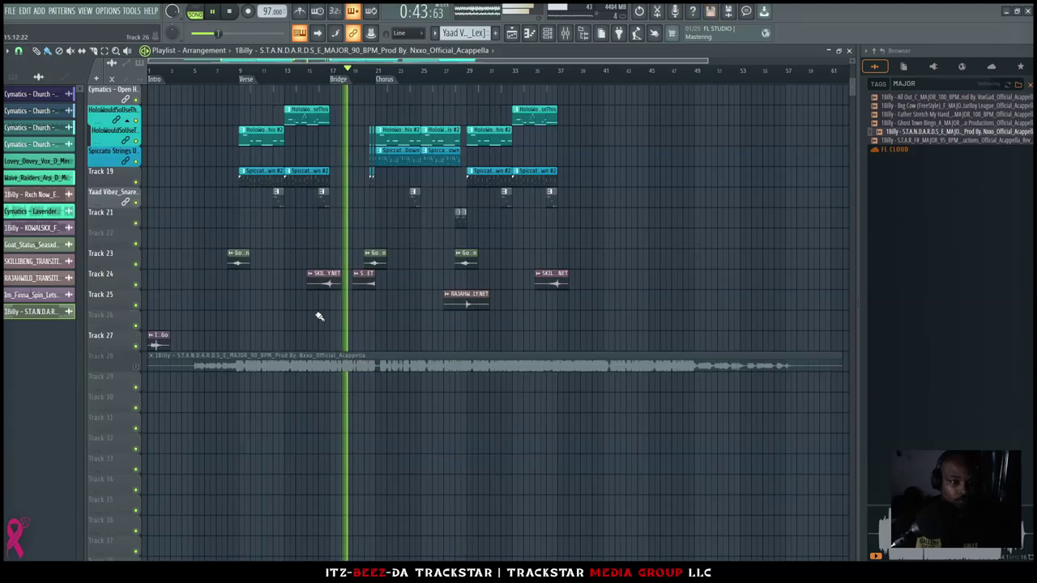
Unmute the acapella on Track 28, restart playback from the beginning, and raise the tempo to 100 BPM
left_click(136, 366)
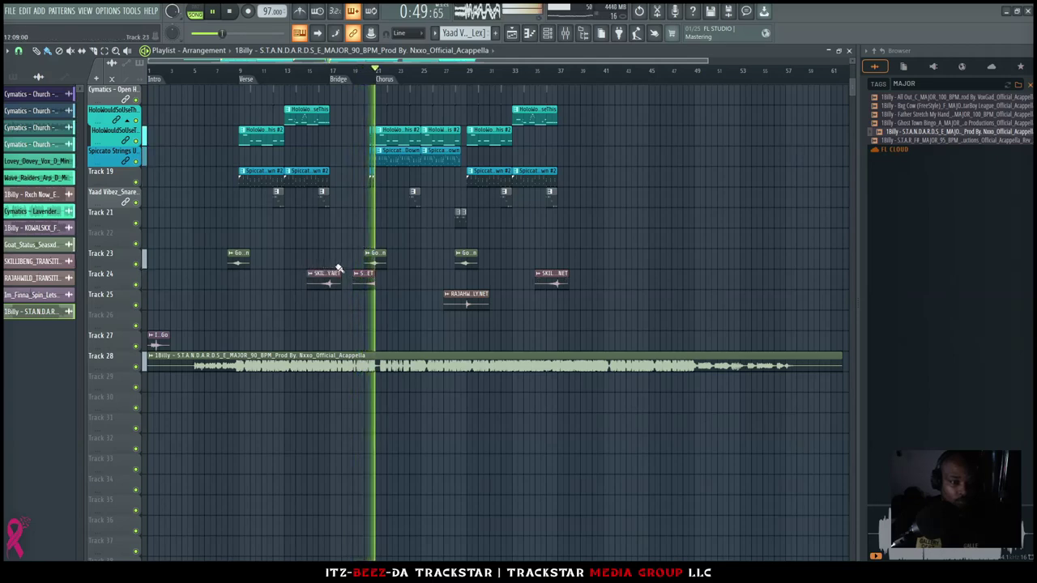
key("space")
key("space")
scroll(201, 241, "up", 7)
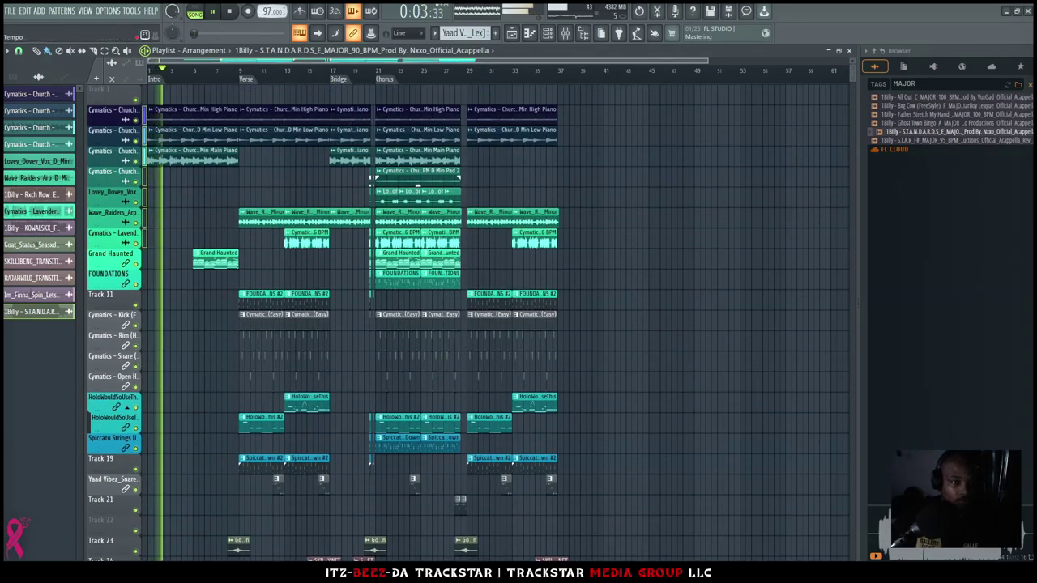
scroll(273, 10, "up", 2)
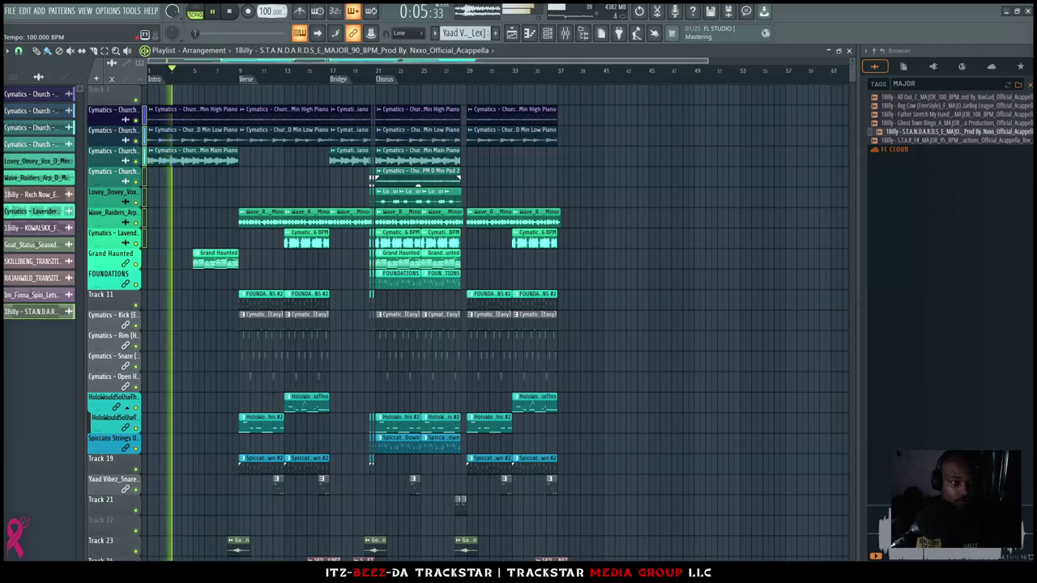
Slice the Track 28 acapella just before the Verse and at bar 17, and move the middle section to Track 29 just before the Chorus
left_click(528, 318)
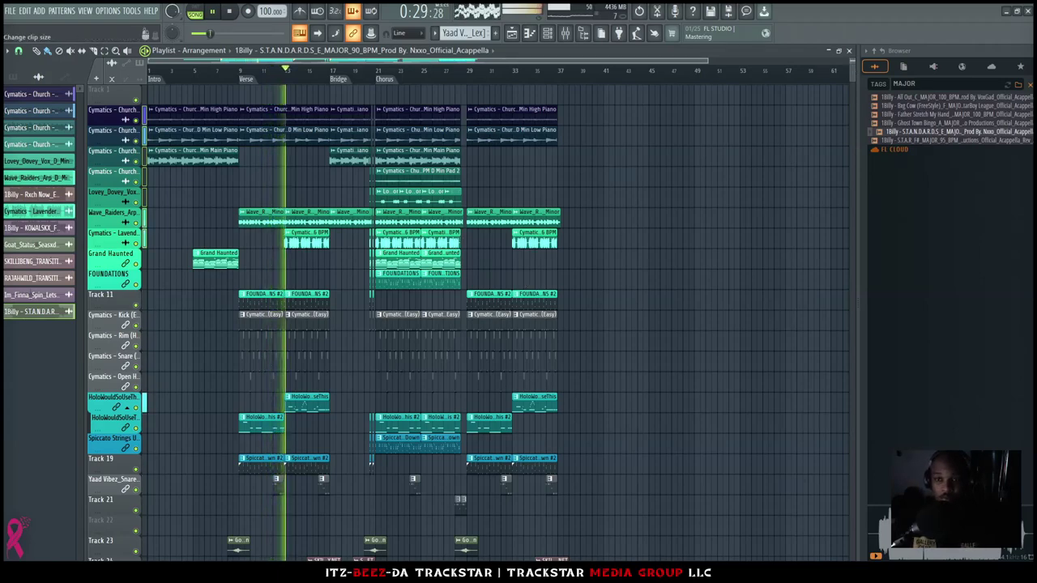
scroll(468, 324, "down", 5)
scroll(366, 386, "up", 3)
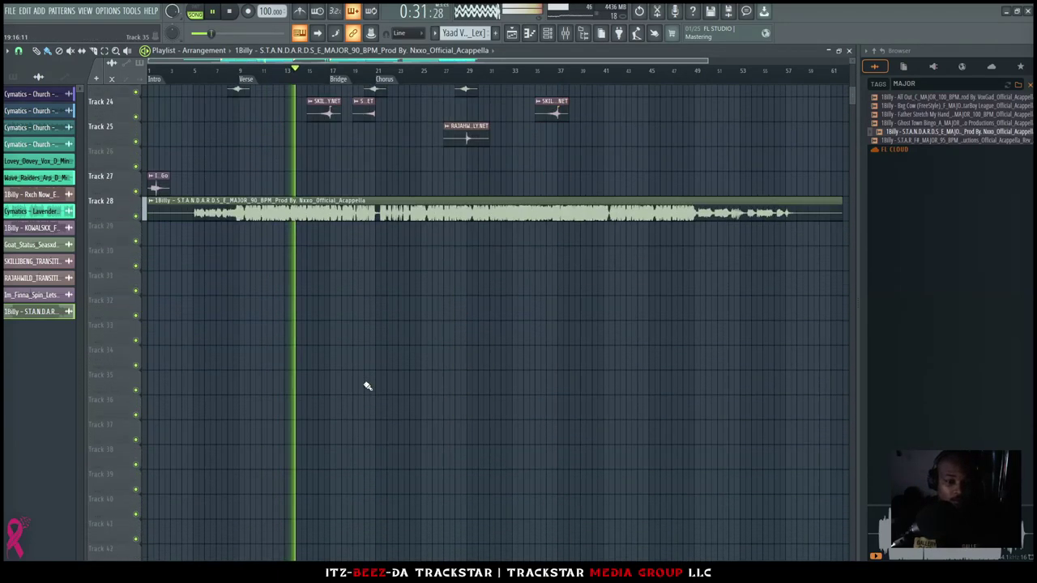
scroll(354, 357, "up", 3)
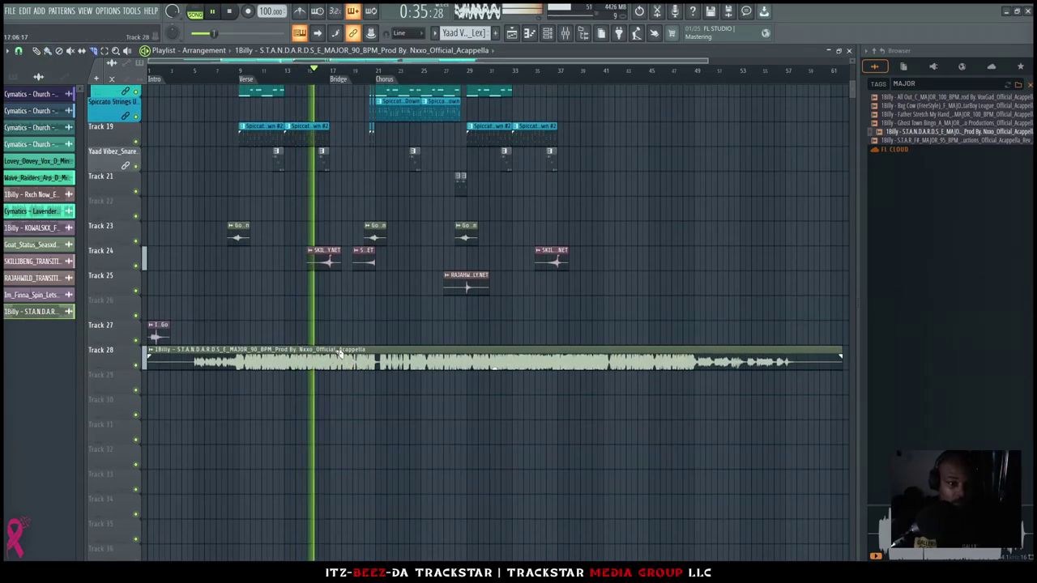
left_click(334, 357)
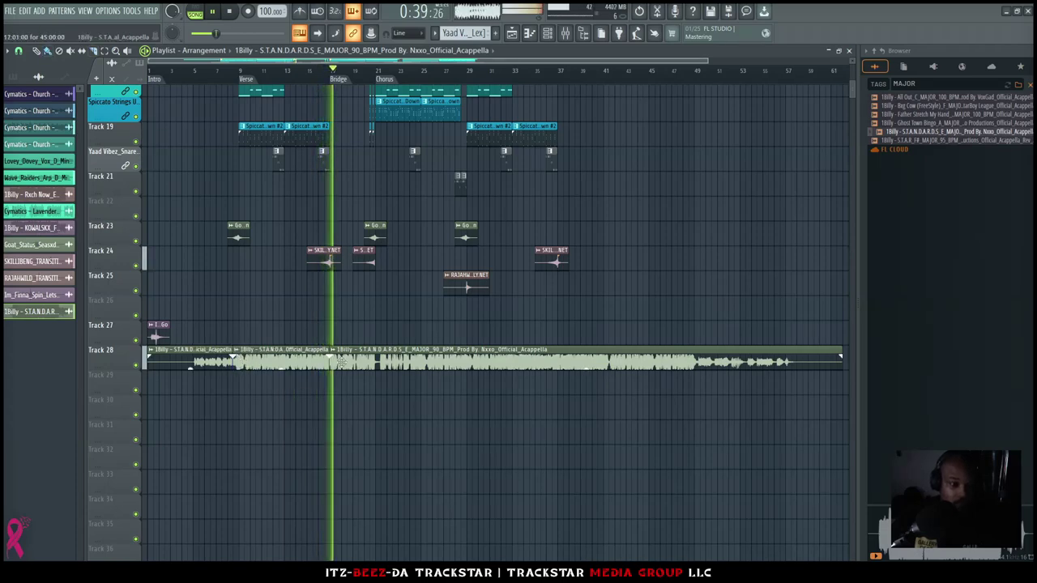
left_click_drag(297, 366, 434, 403)
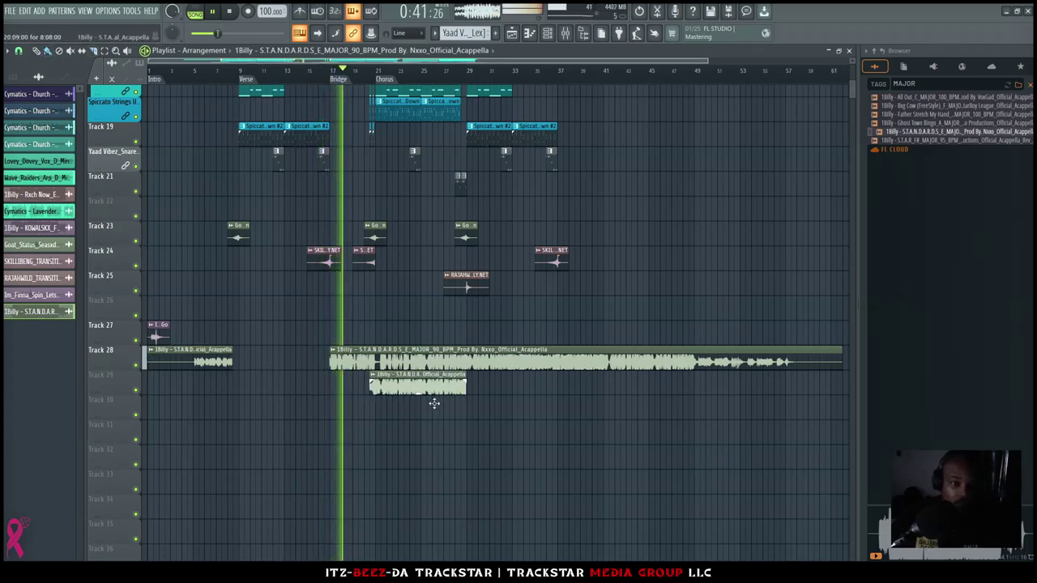
Move the remaining Track 28 acapella section back so it starts at bar 9, playing from the Verse to check it
left_click_drag(418, 357, 320, 358)
left_click(243, 79)
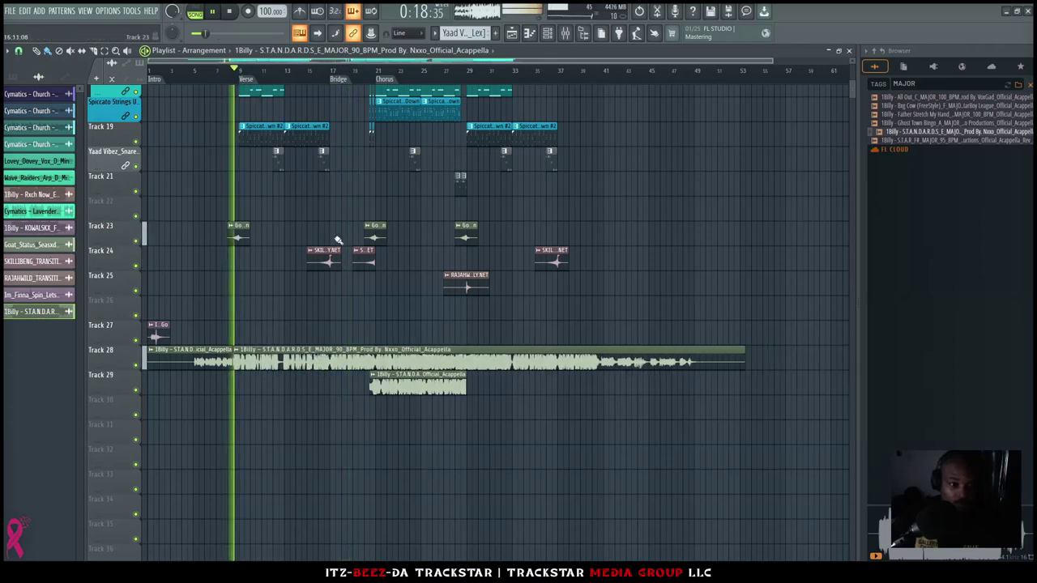
left_click_drag(307, 365, 313, 365)
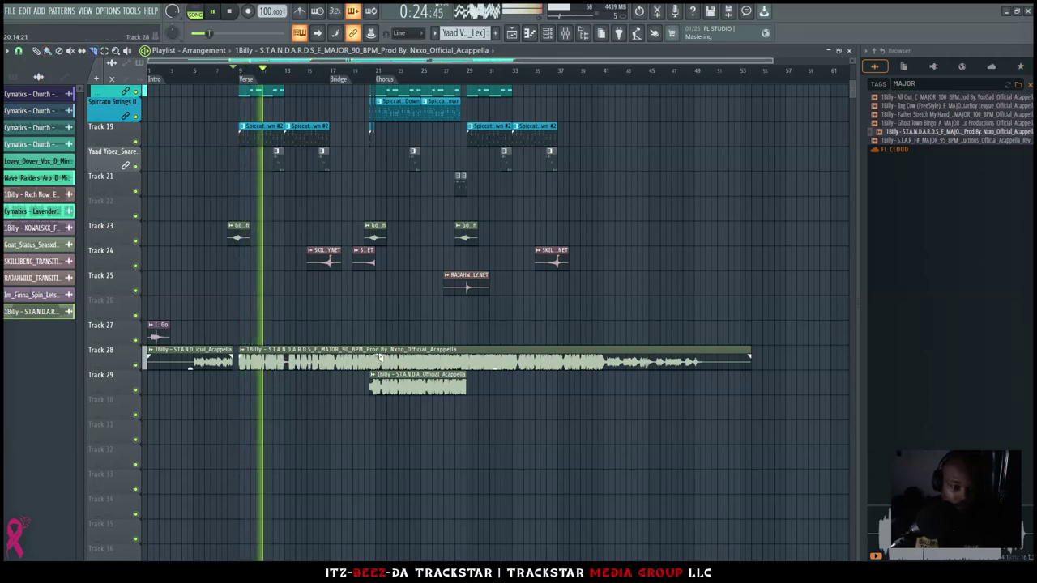
Slice the Track 28 acapella at the Bridge and before the Chorus, leaving a gap above the Track 29 clip and resuming at bar 29
scroll(262, 290, "up", 3)
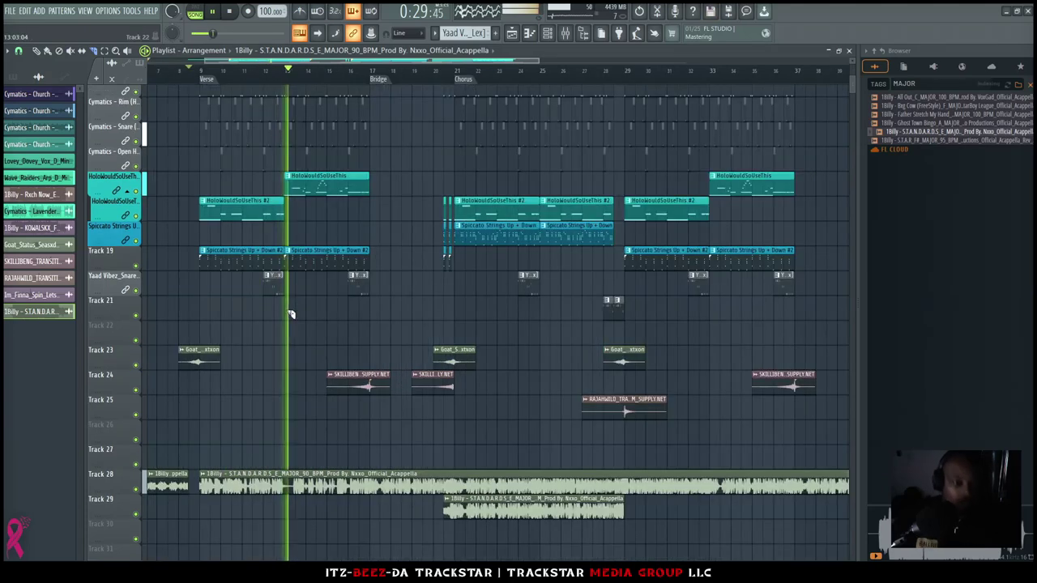
scroll(324, 314, "up", 6)
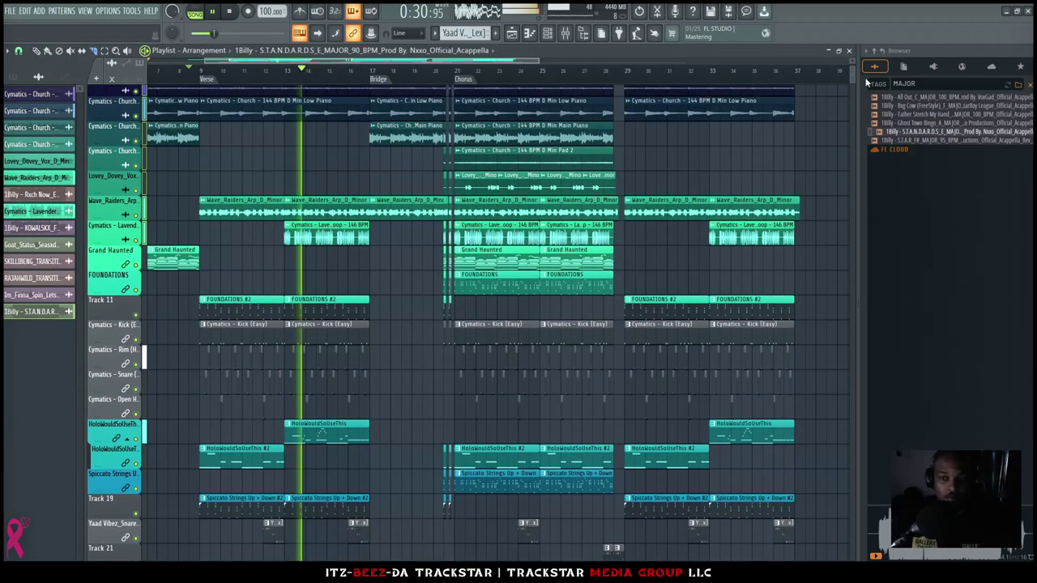
left_click_drag(853, 73, 853, 64)
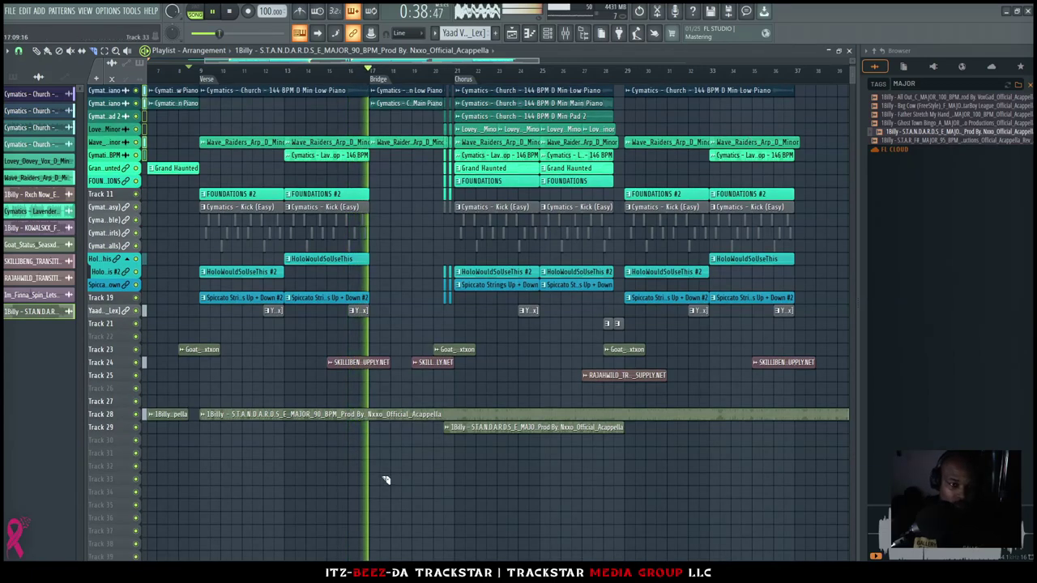
left_click(370, 414)
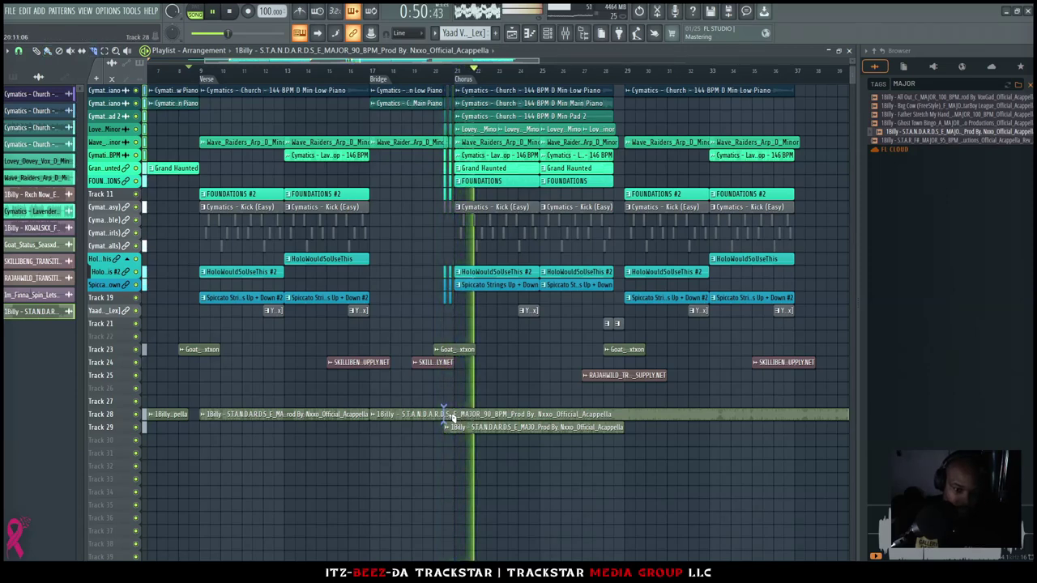
left_click_drag(451, 417, 647, 413)
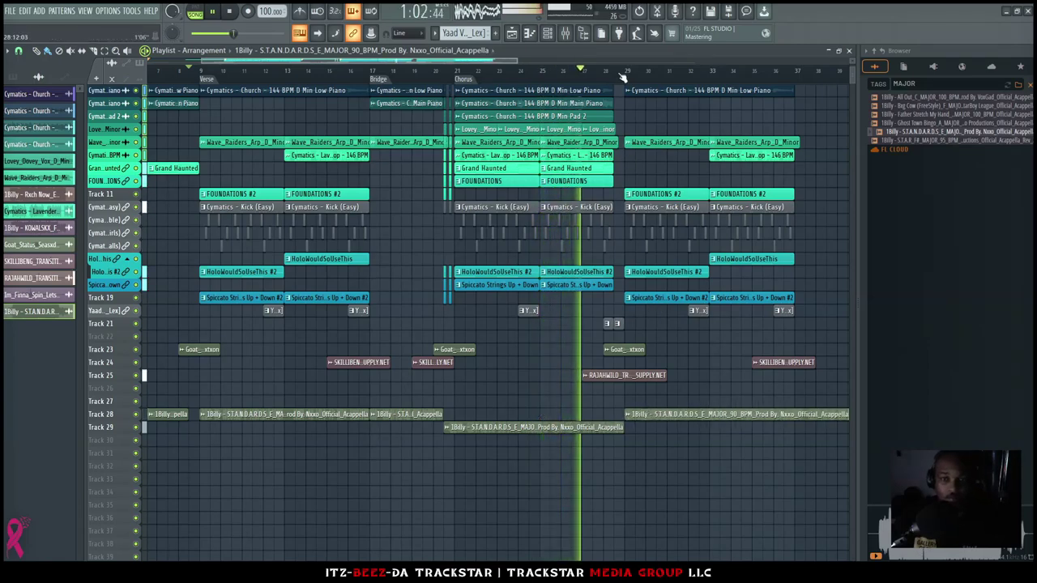
Extend the start of the last acapella clip on Track 28 to about a quarter bar before bar 29
scroll(626, 81, "up", 2)
scroll(626, 81, "up", 1)
left_click_drag(632, 415, 611, 419)
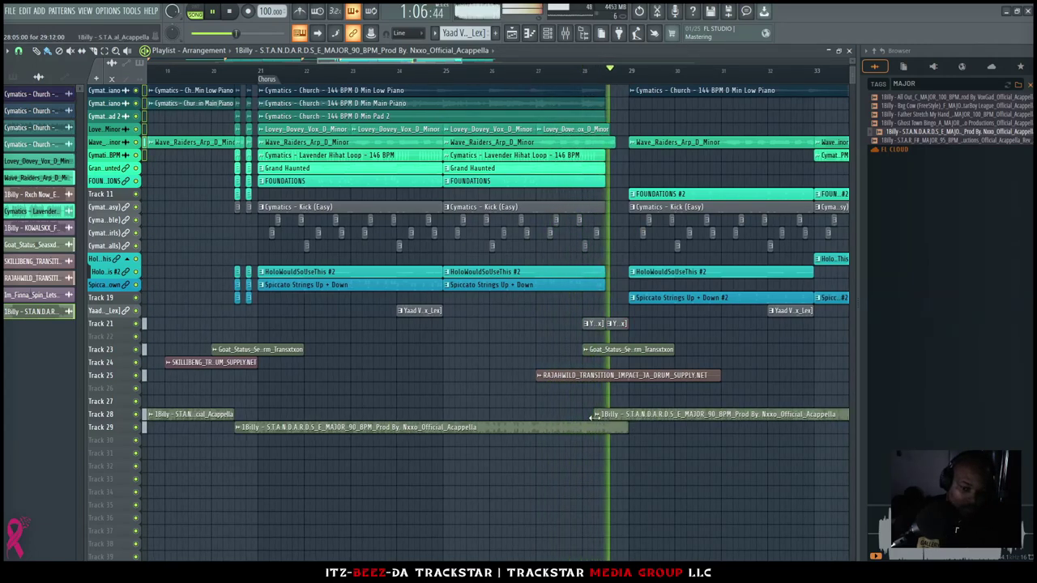
left_click_drag(594, 415, 618, 416)
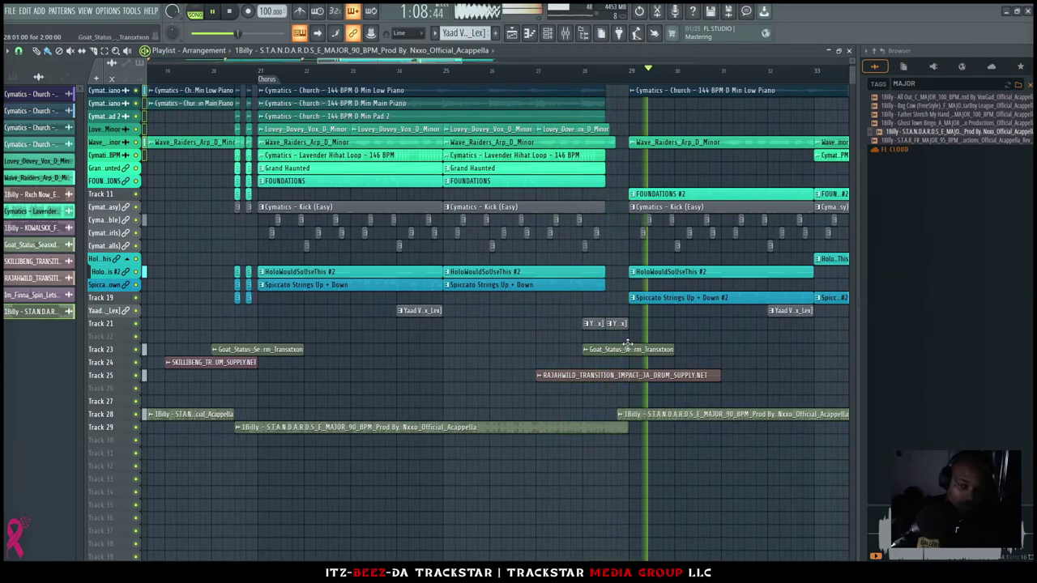
Add a time marker named Verse at bar 29
scroll(621, 81, "down", 5)
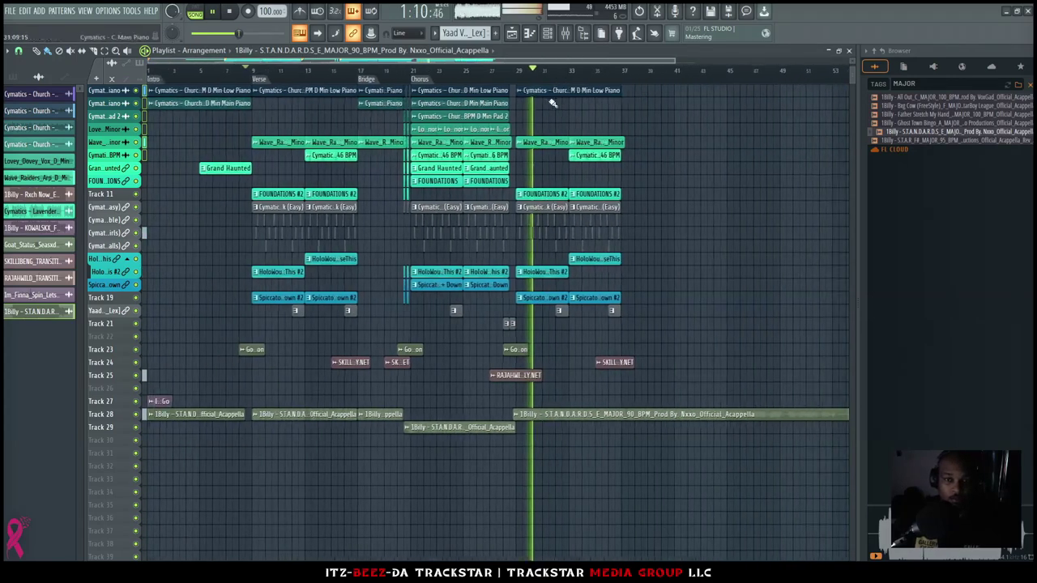
right_click(505, 84)
left_click(512, 89)
type("Verse")
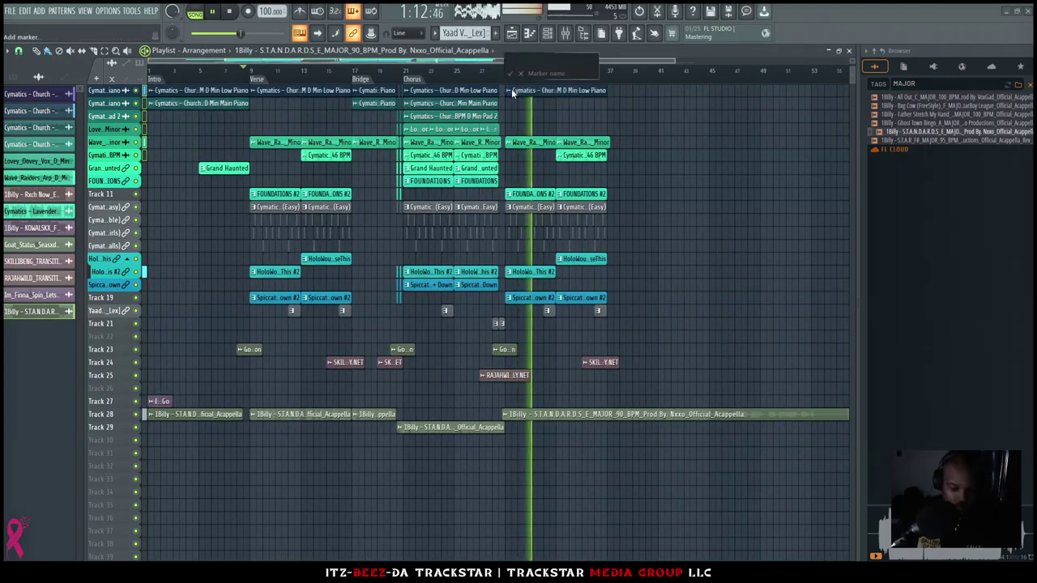
key("Return")
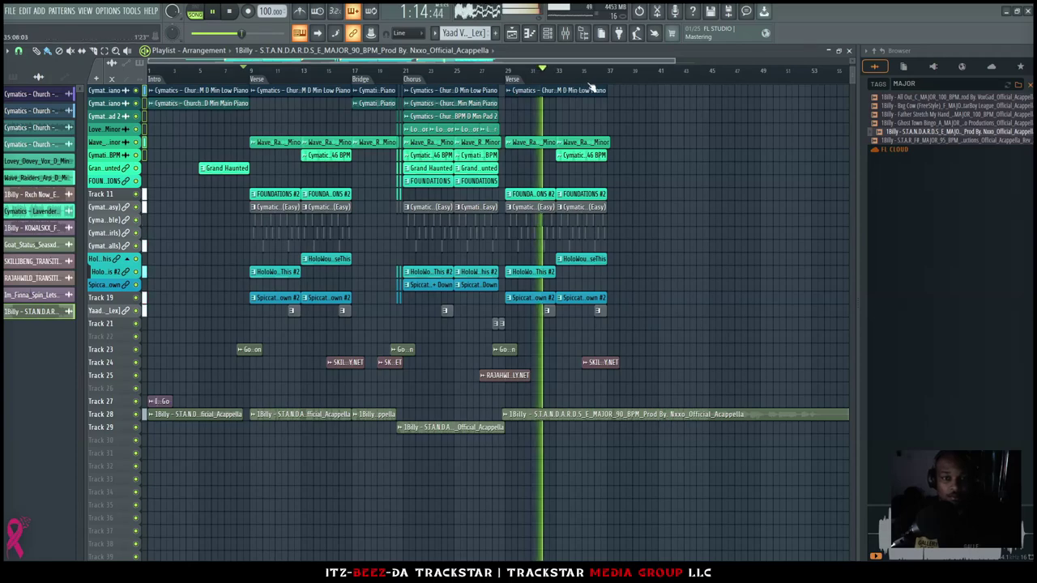
Fill the last beat of bar 32 with four short Cymatics - Snare (Girls) clips and play the roll back
scroll(595, 86, "up", 4)
scroll(534, 234, "up", 2)
scroll(534, 234, "up", 5)
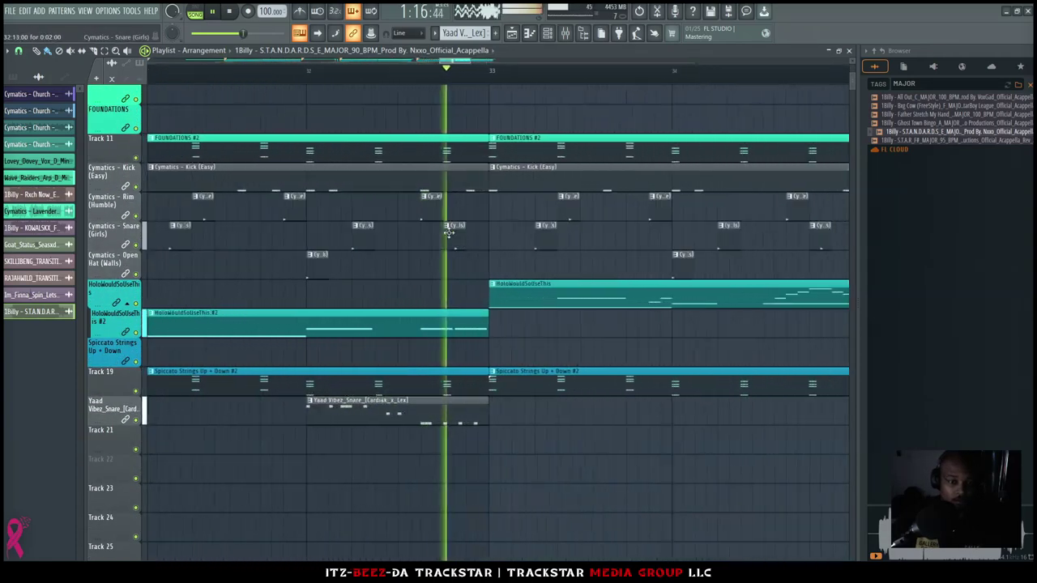
left_click(287, 72)
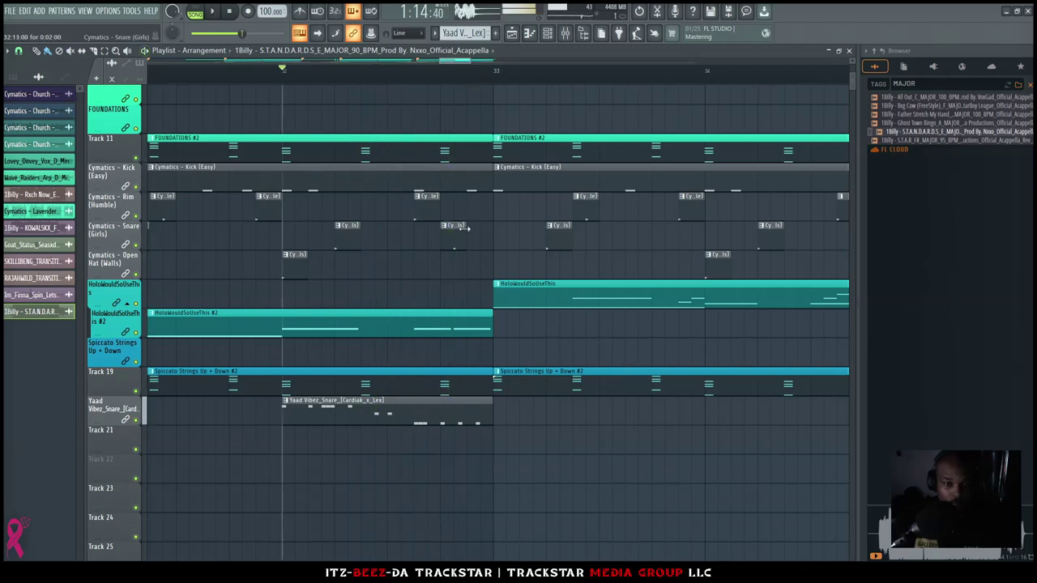
left_click(354, 237)
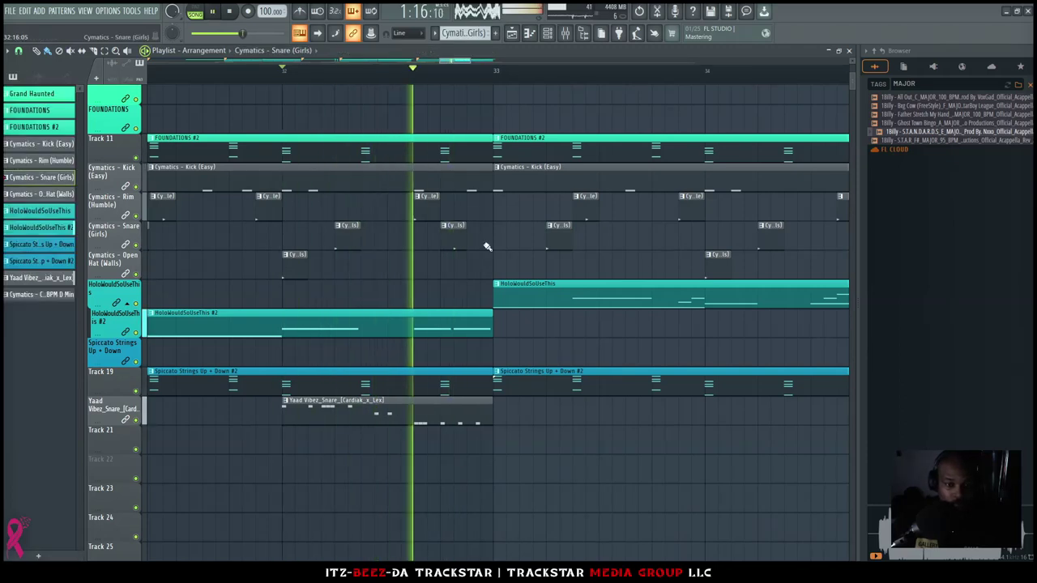
key("space")
left_click(483, 235)
key("space")
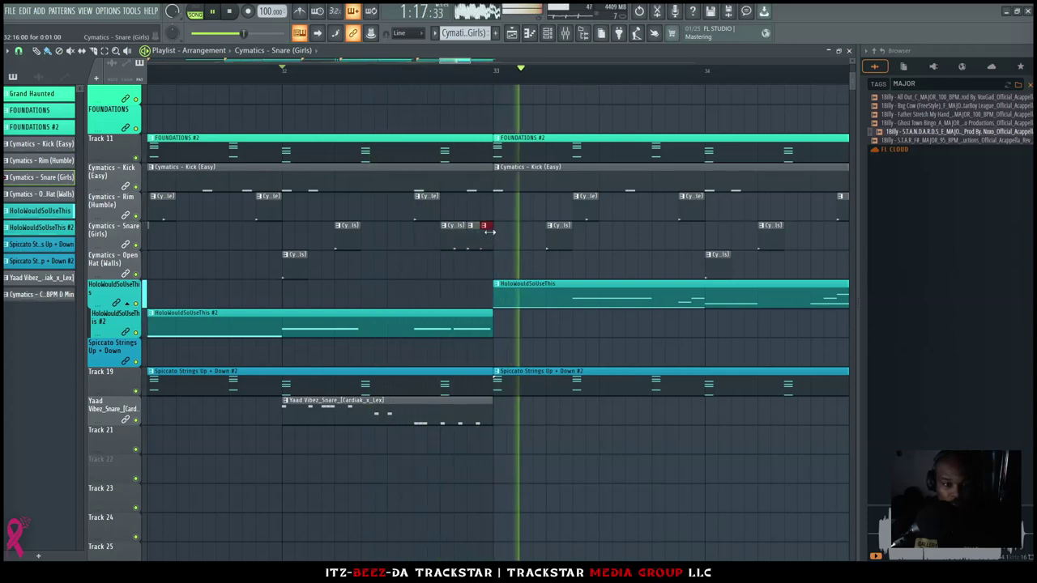
left_click(445, 242)
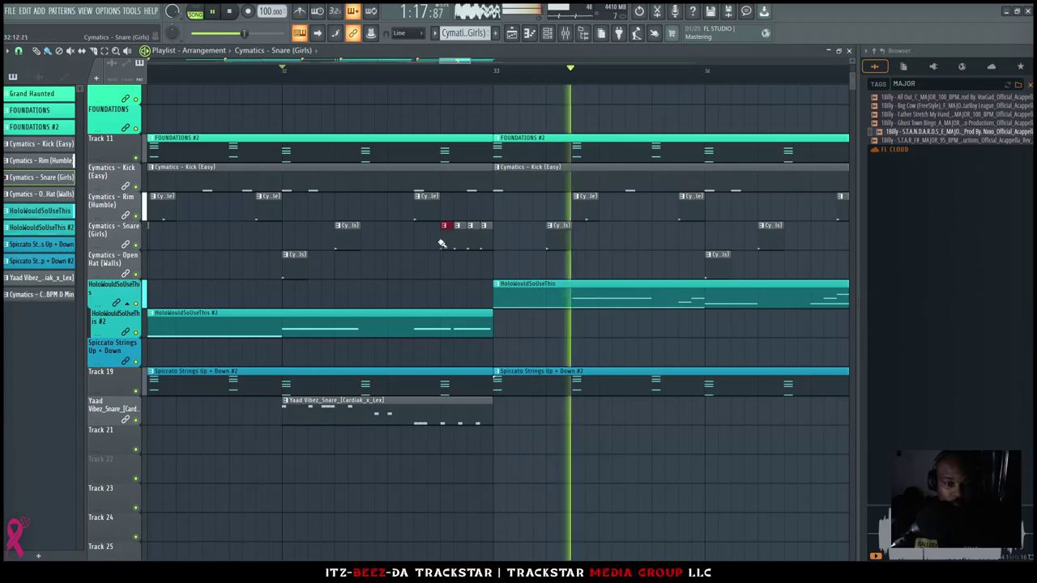
scroll(294, 85, "left", 1)
key("space")
key("space")
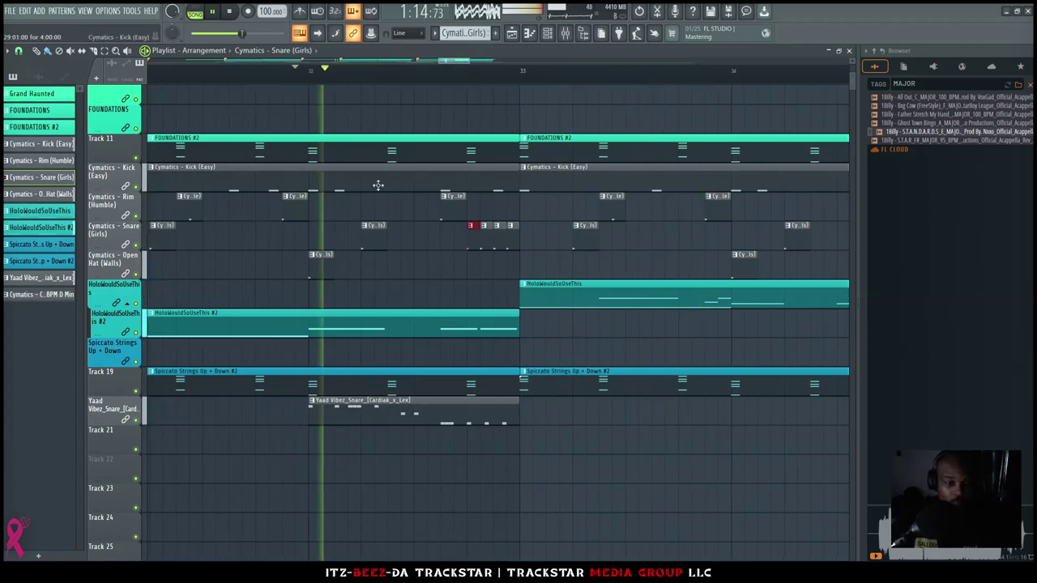
Mute the acapella on Tracks 28 and 29 and play the whole arrangement from the beginning
right_click(345, 350, "ctrl")
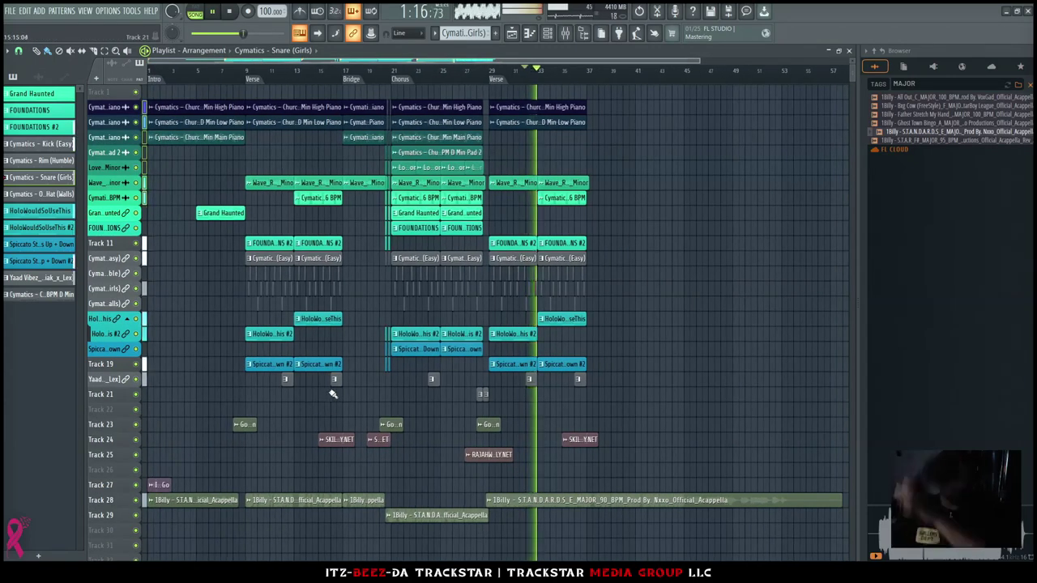
left_click(136, 500)
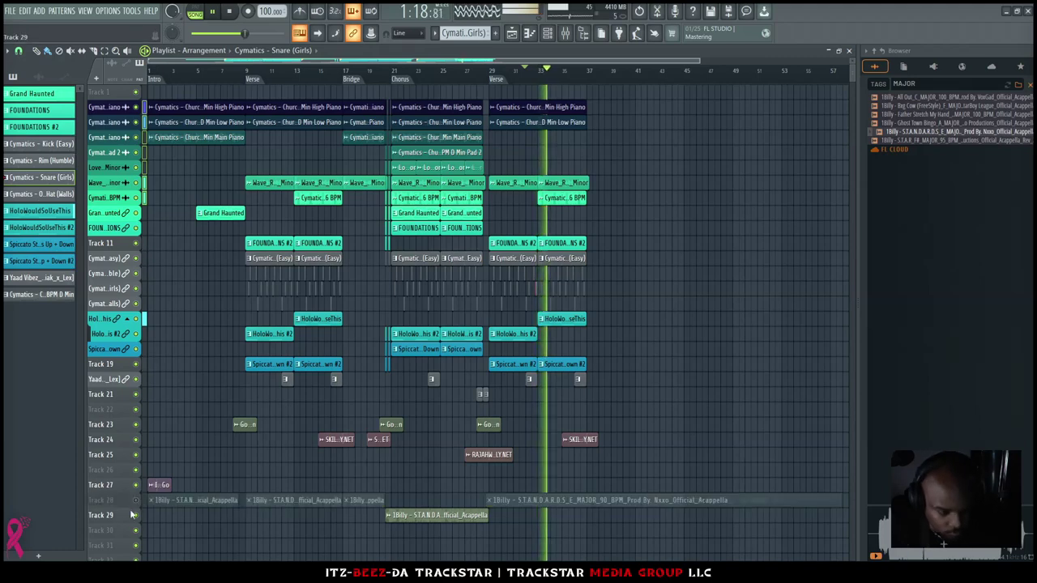
left_click(136, 515)
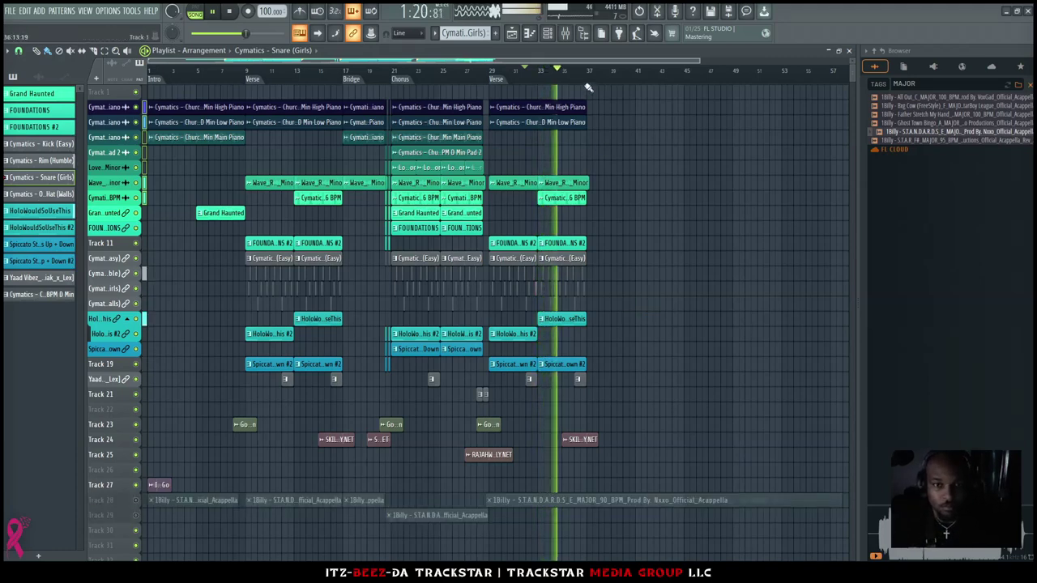
key("space")
scroll(294, 147, "up", 1)
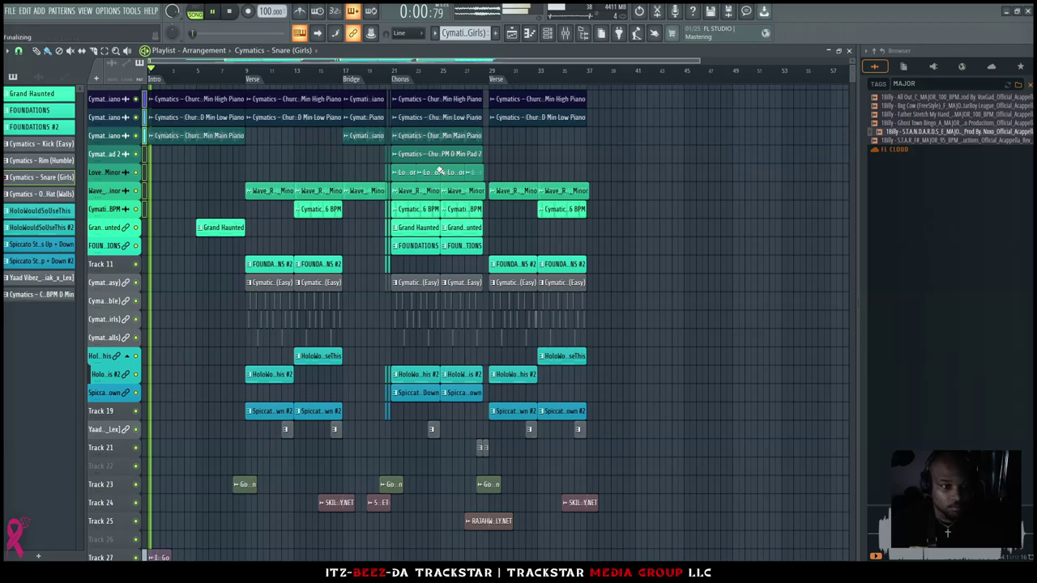
scroll(458, 169, "up", 1)
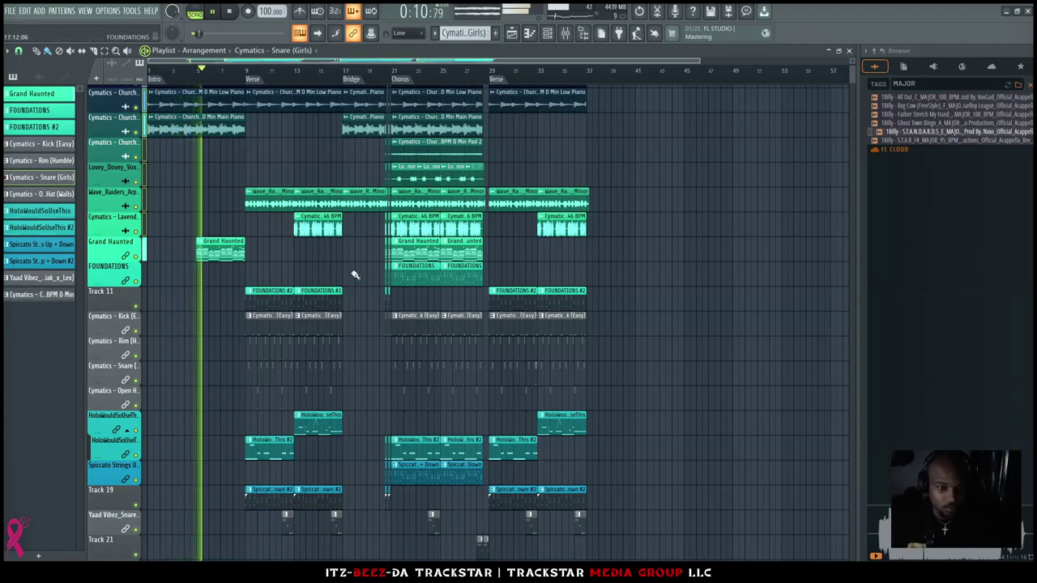
scroll(345, 189, "down", 10)
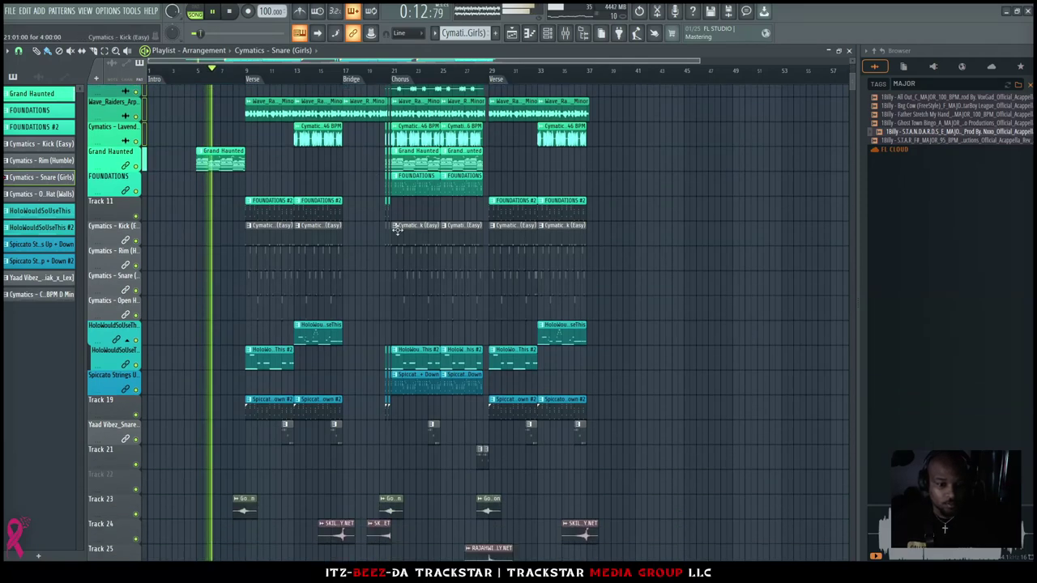
Clear the MAJOR sample search and open the Yaad Vibes Drumkit Vol. 1 [Blackout Deluxe Edition] folder
left_click_drag(923, 85, 817, 89)
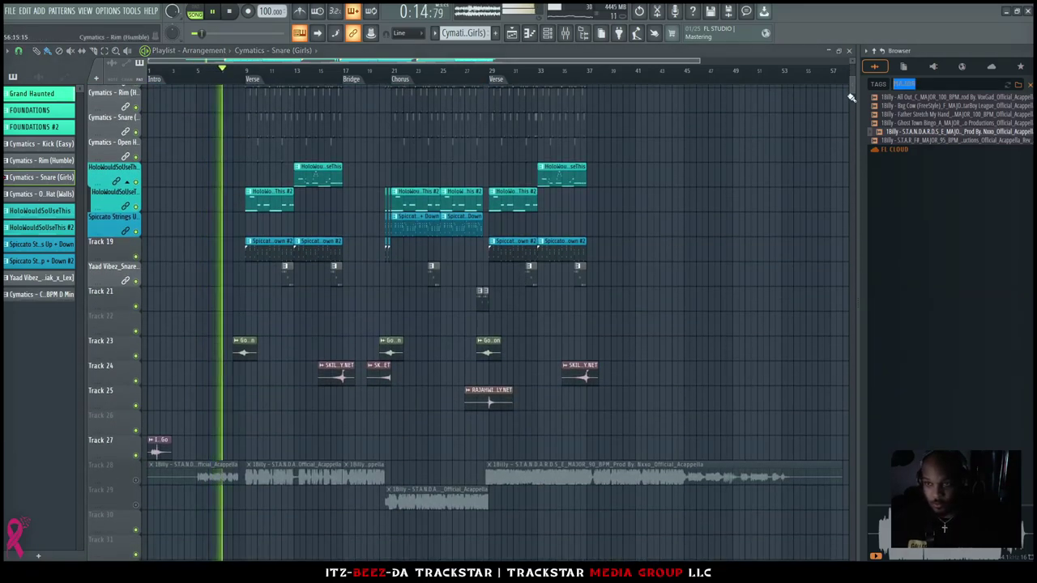
left_click(1029, 85)
left_click(918, 99)
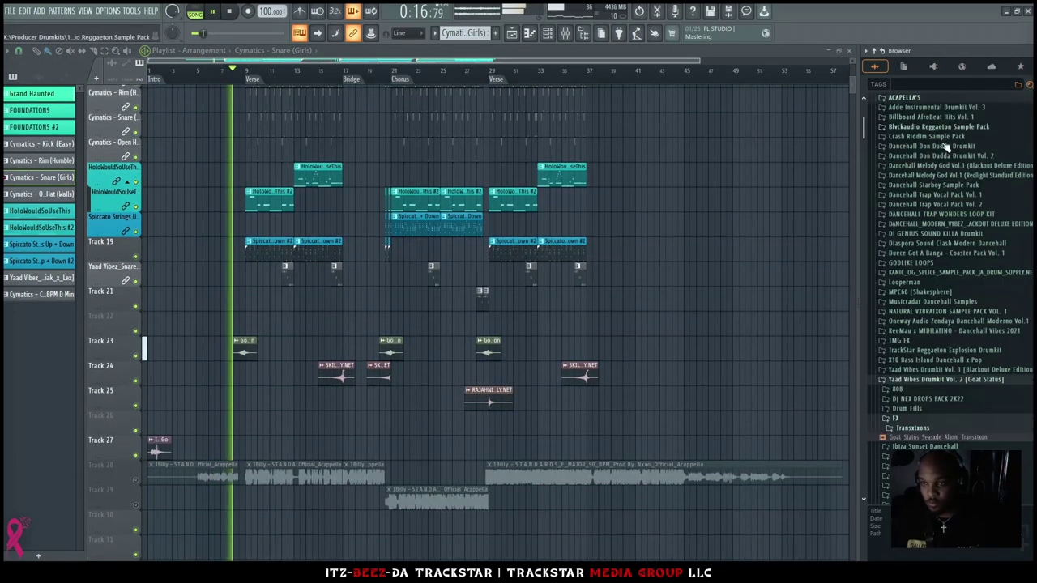
left_click(923, 369)
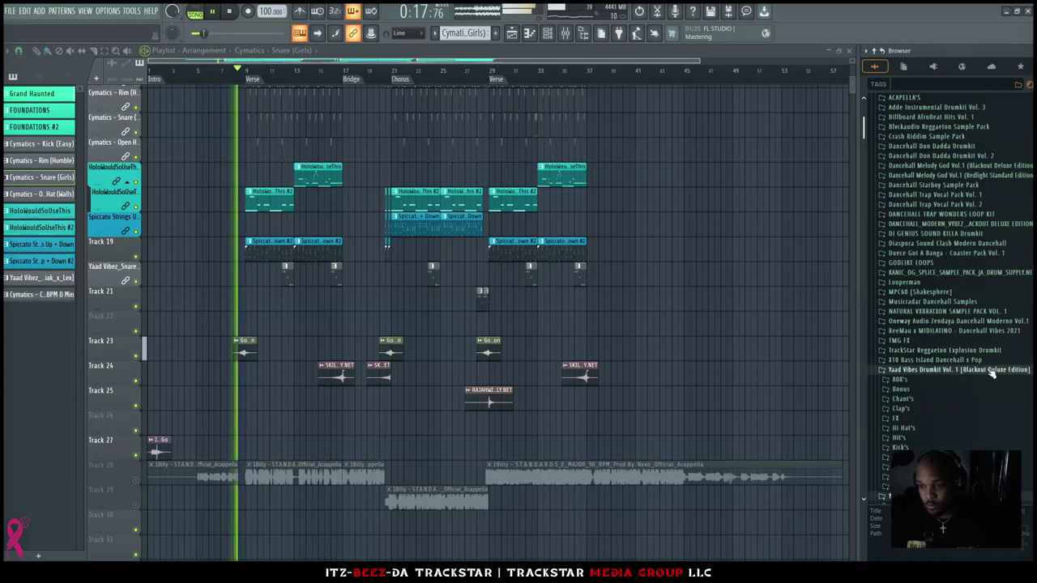
Browse the drumkit's FX and Percussion folders and preview the Yaad Vibez_Percussion_Cymbals_Crash_04_[Dry] sample among the cymbal crashes
left_click(915, 418)
scroll(916, 477, "down", 4)
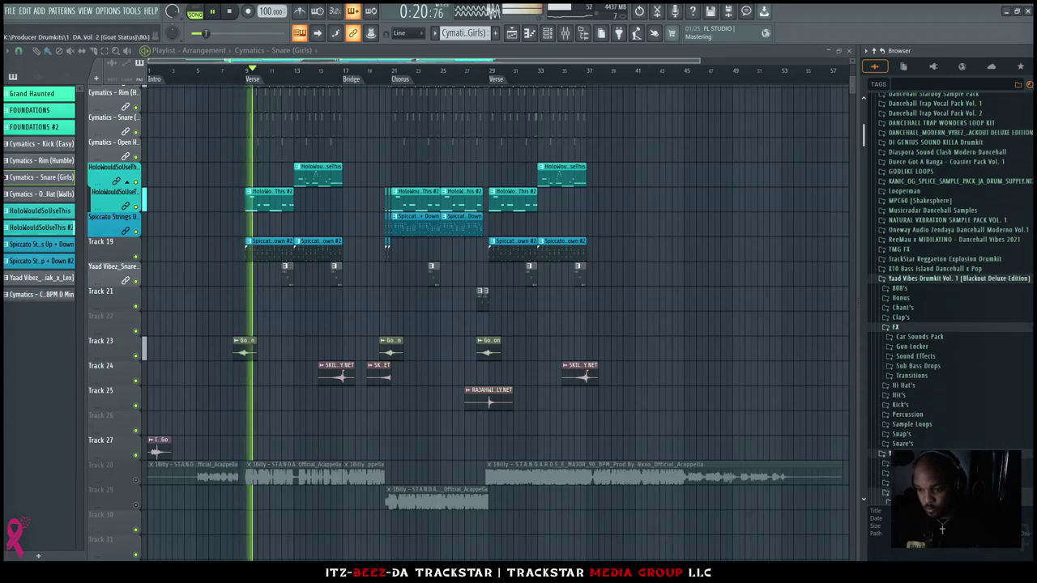
left_click(916, 392)
scroll(922, 395, "down", 7)
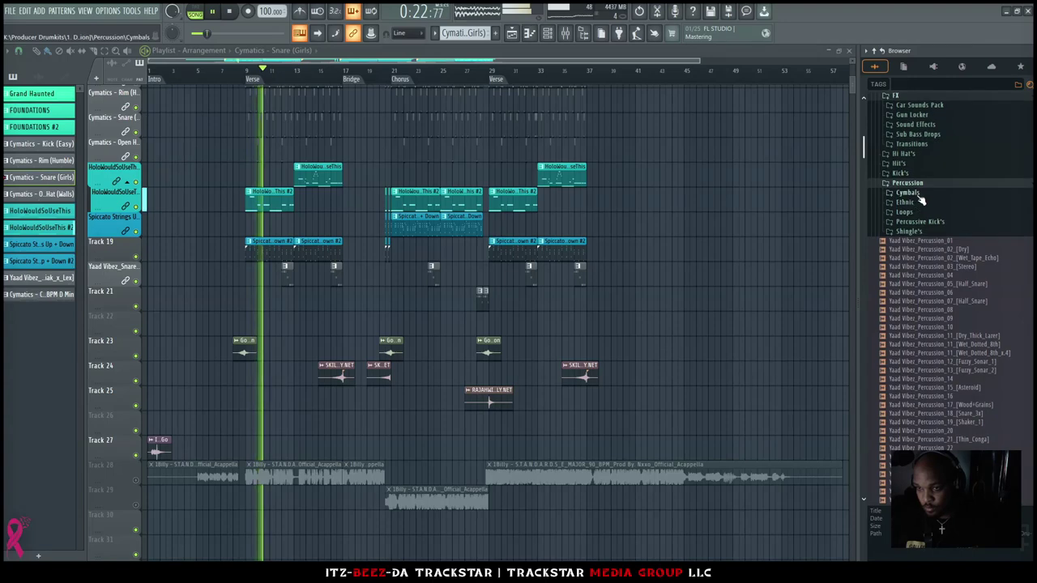
left_click(907, 195)
left_click(909, 203)
left_click(938, 238)
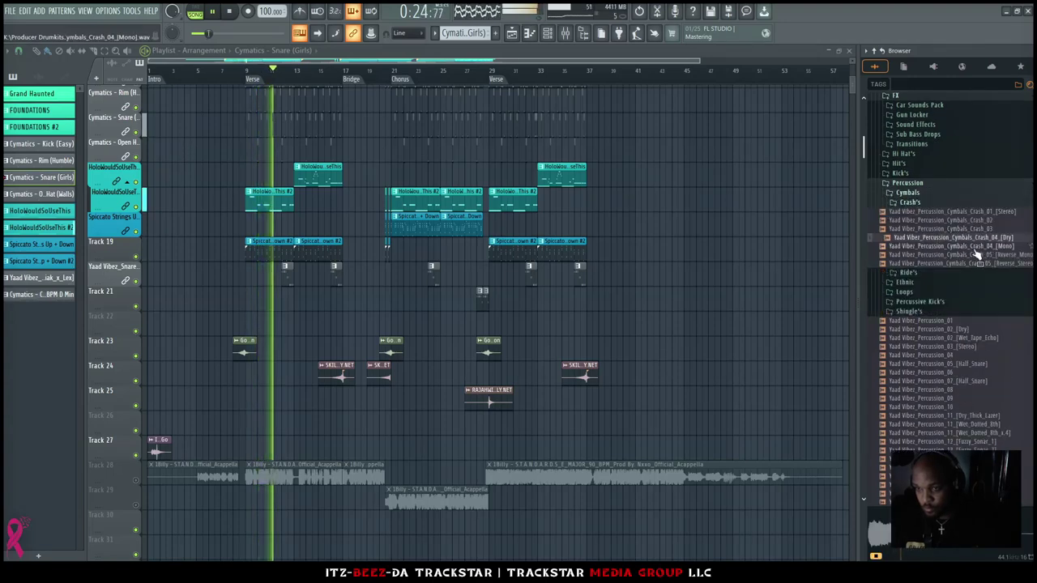
Place the Crash_04_[Dry] sample on Track 27 at the Bridge marker, bar 17, after moving the intro clip from Track 27 to Track 26
left_click_drag(954, 241, 349, 405)
scroll(347, 401, "up", 2)
scroll(308, 409, "down", 5)
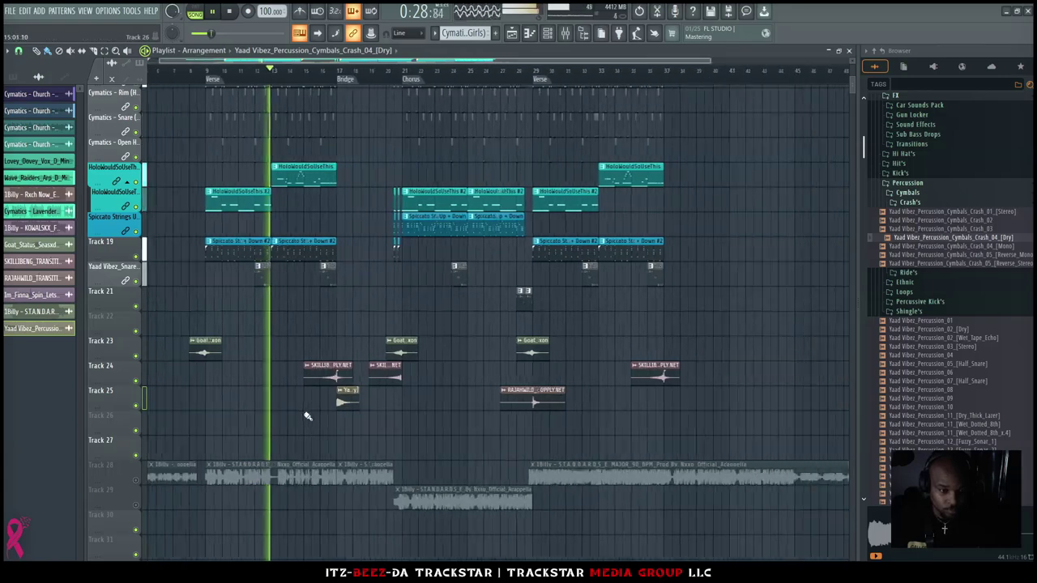
left_click_drag(155, 446, 156, 422)
left_click_drag(300, 398, 308, 456)
scroll(308, 449, "up", 6)
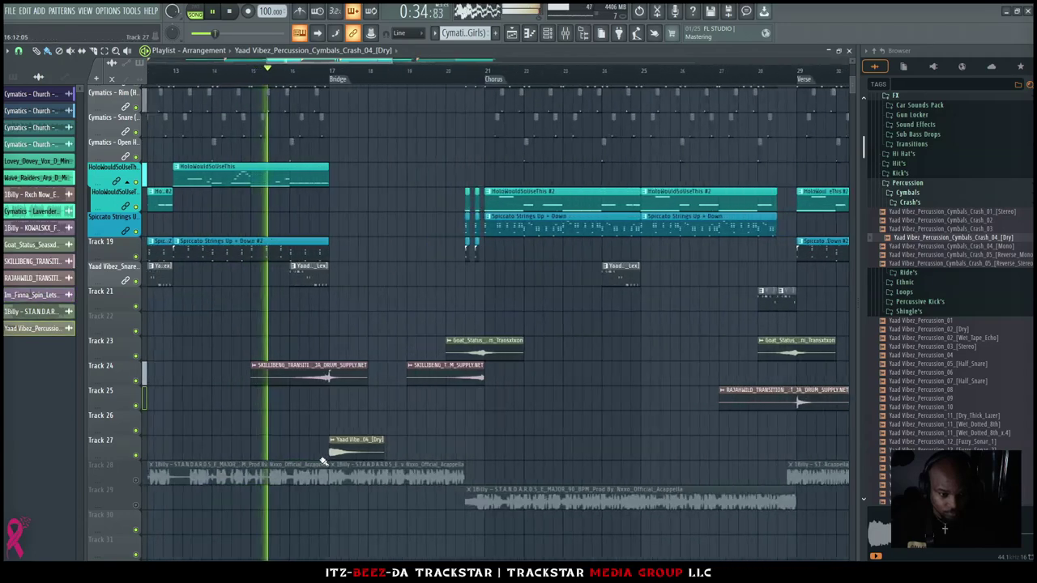
scroll(353, 450, "up", 3)
Set the crash clip's time stretching mode to Auto and stretch the clip to about one and a half bars
double_click(353, 450)
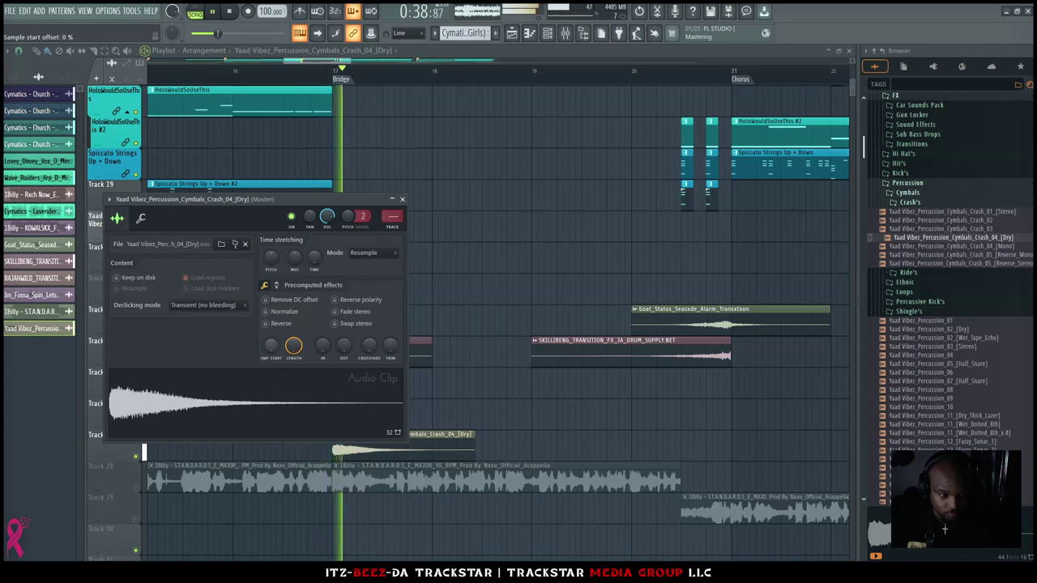
left_click_drag(333, 203, 351, 115)
left_click(414, 166)
left_click(425, 177)
left_click_drag(337, 172, 337, 171)
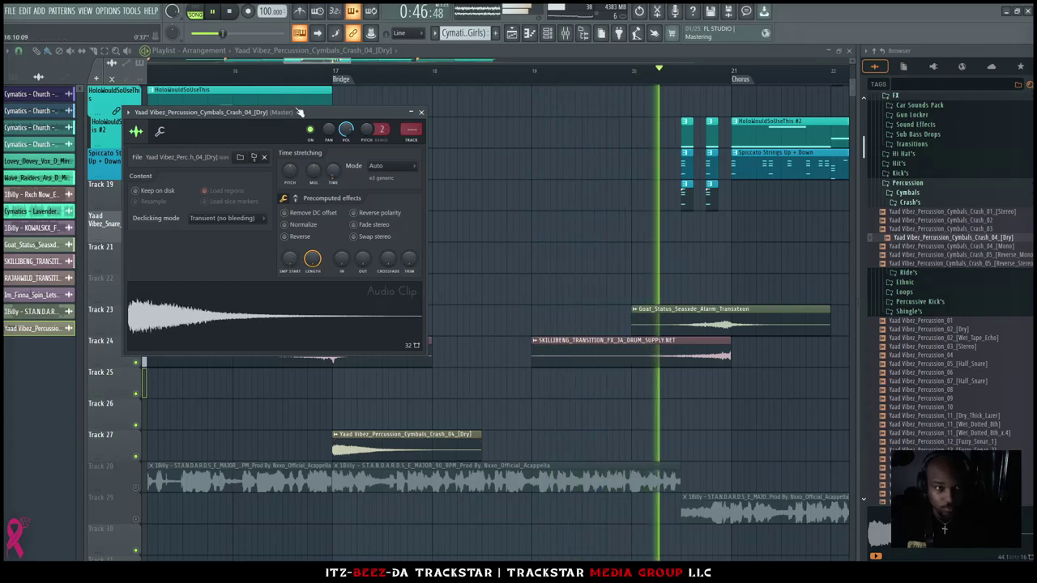
Replay the lead-in to the Bridge from bar 16 and lower the crash clip's volume slightly
left_click(285, 74)
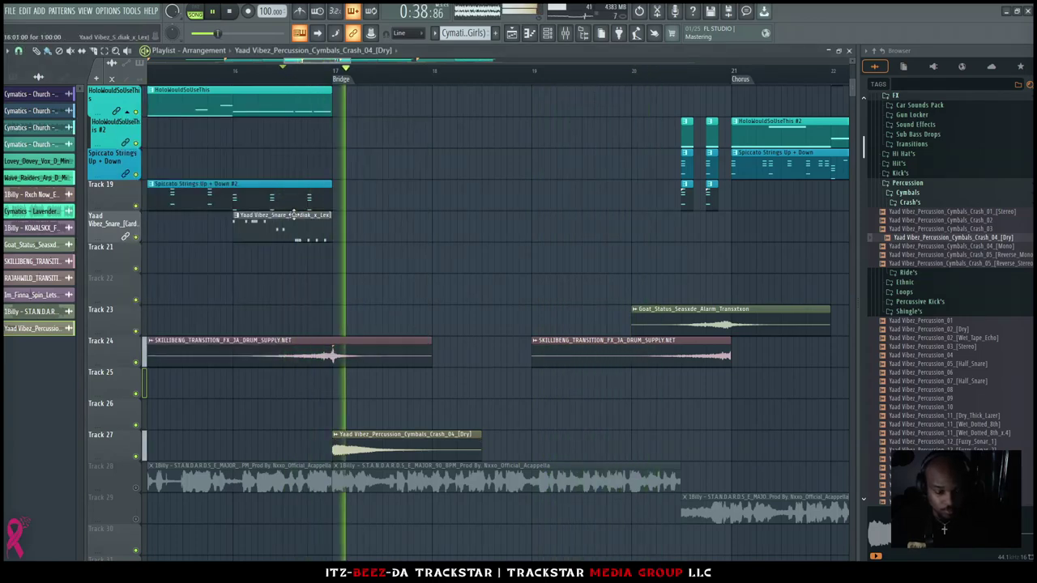
double_click(414, 438)
left_click_drag(345, 133, 346, 140)
left_click(421, 113)
Trim the Bridge's Wave_Raiders_Arp_D_Minor clip to end at the first chop before the Chorus, and play on through the second Verse
right_click(504, 193, "ctrl")
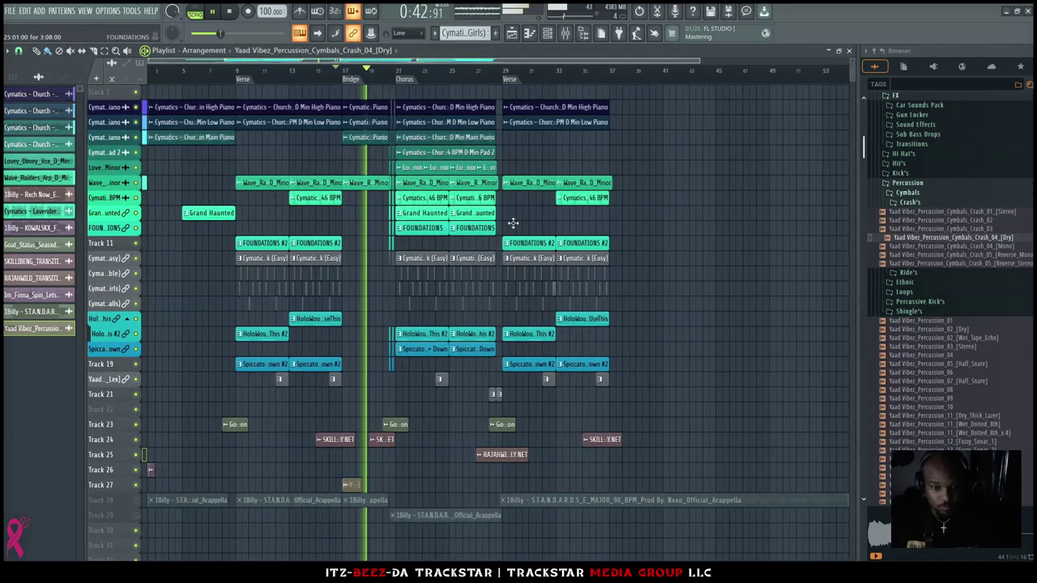
scroll(344, 347, "up", 5)
scroll(383, 353, "up", 2)
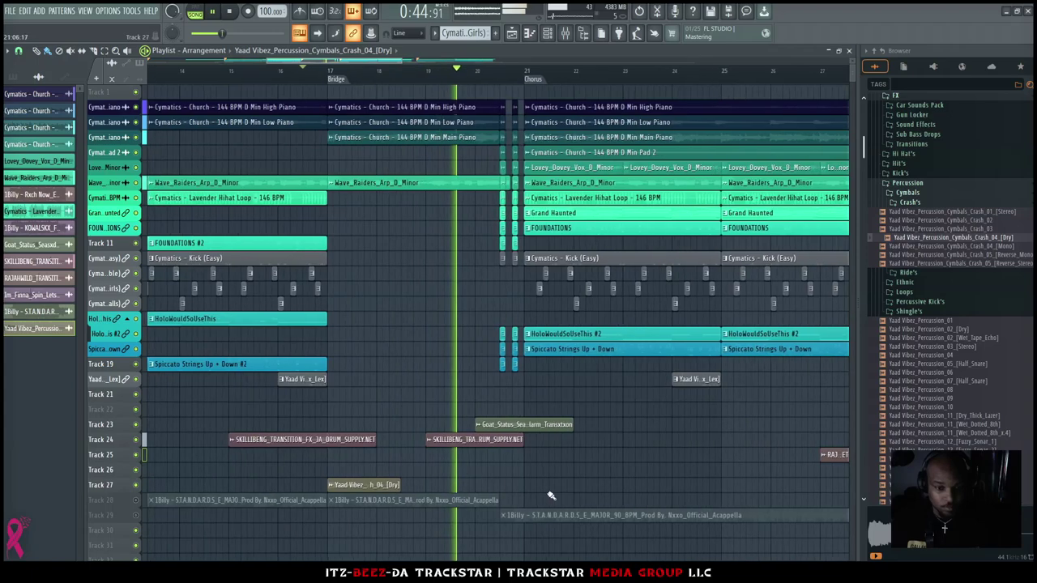
scroll(493, 236, "up", 2)
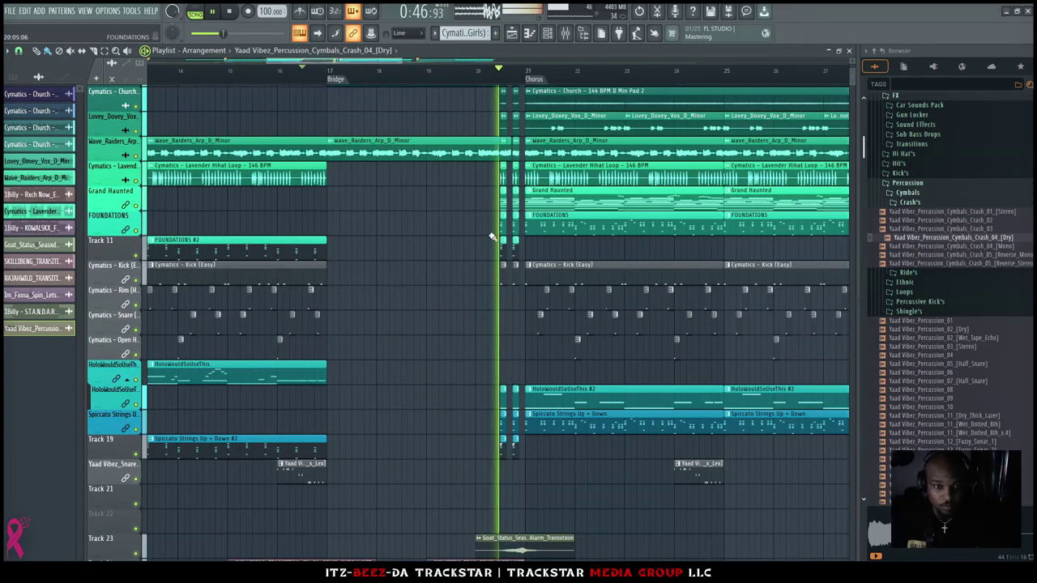
left_click_drag(426, 123, 426, 145)
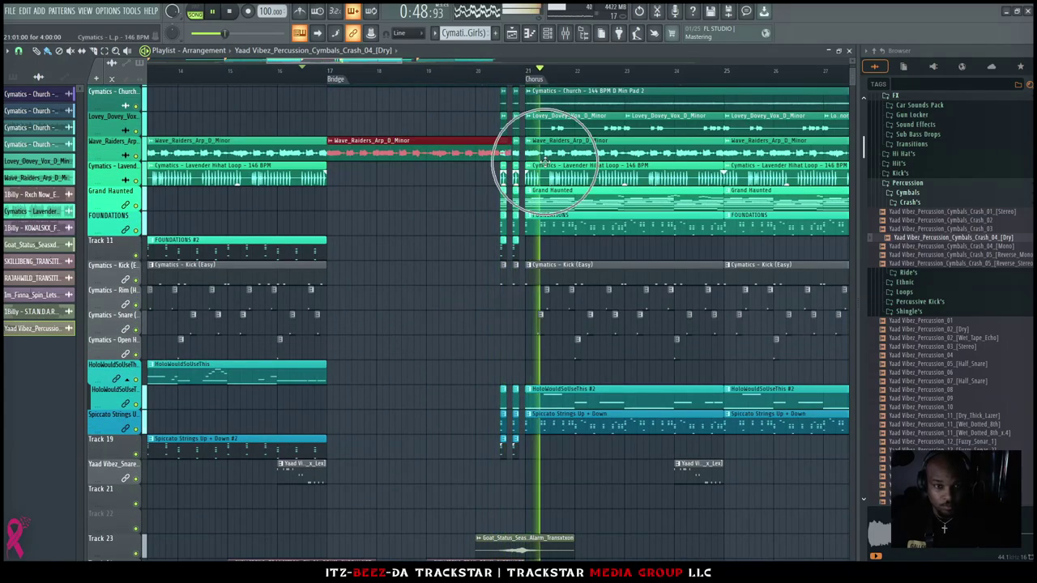
left_click_drag(509, 141, 496, 141)
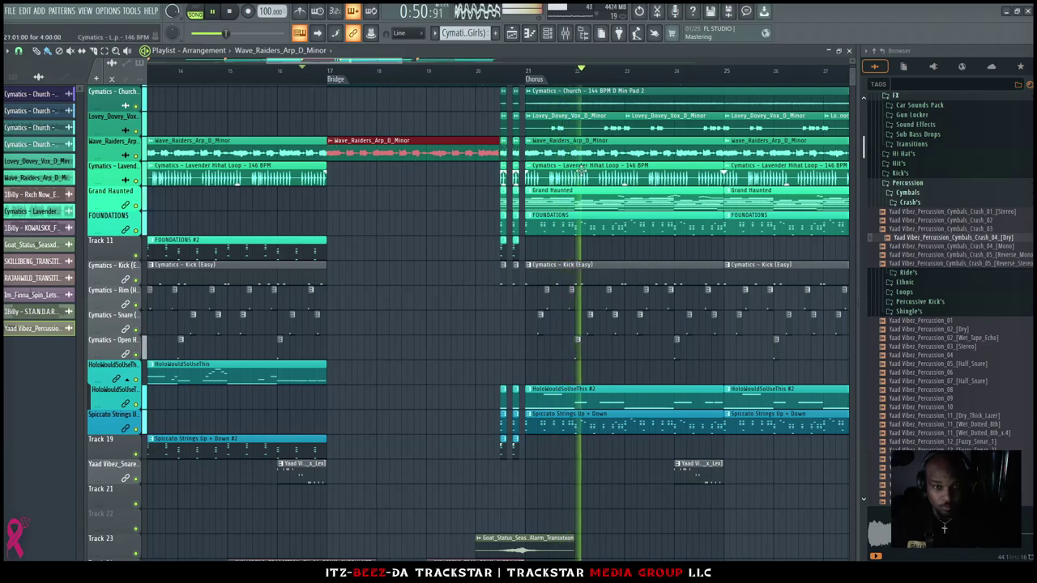
scroll(574, 87, "down", 4)
scroll(573, 87, "down", 2)
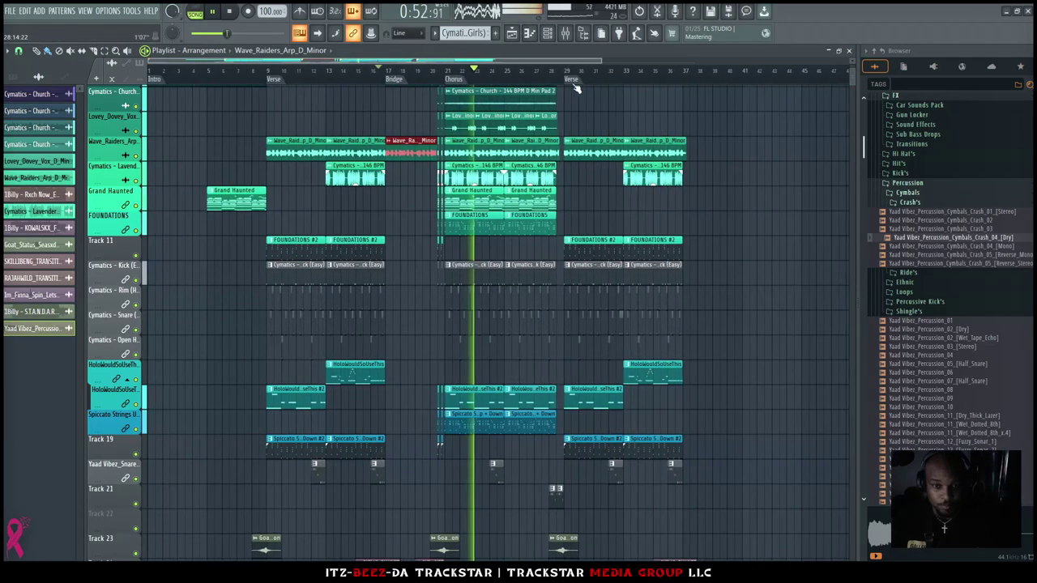
scroll(581, 87, "down", 3)
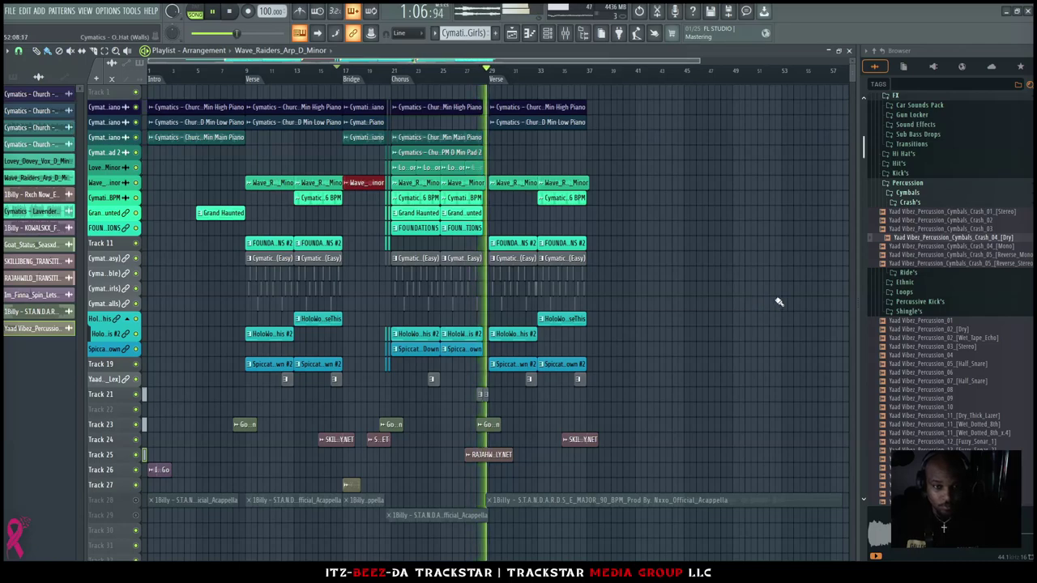
scroll(554, 85, "down", 2)
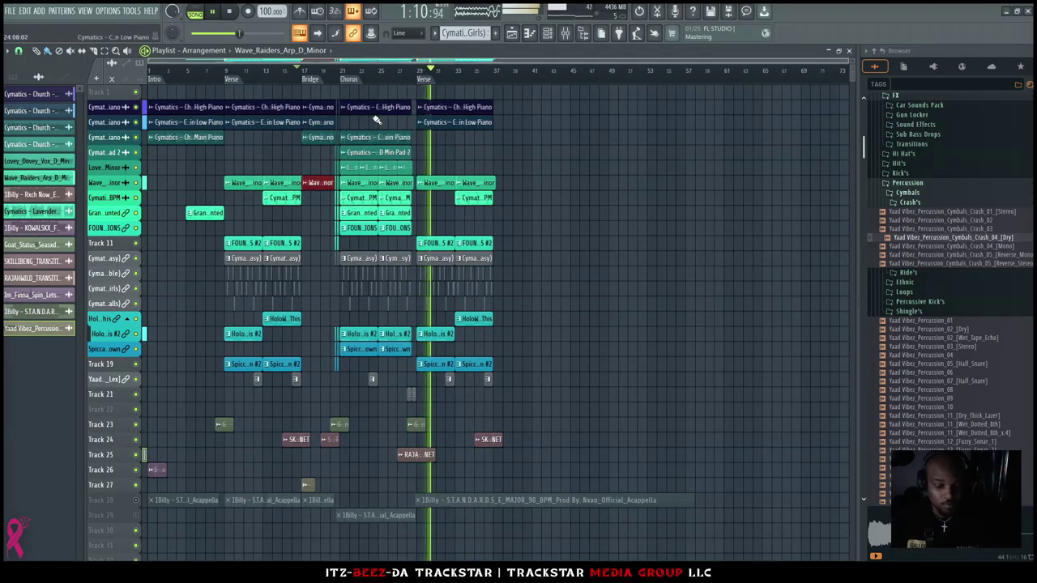
scroll(376, 120, "up", 2)
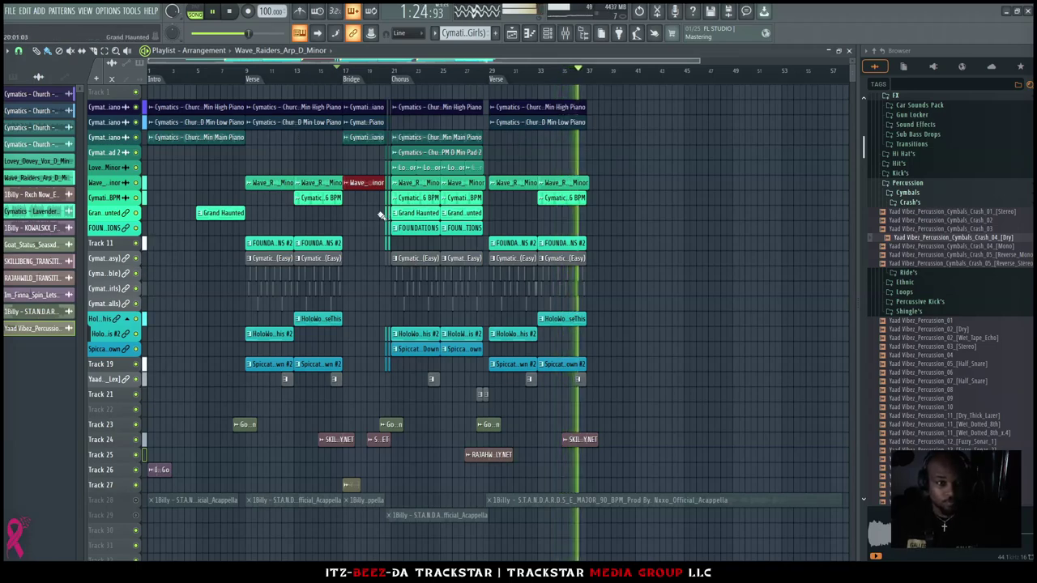
Try to shift the first Verse's Wave_Raiders_Arp_D_Minor clip slightly earlier to remove its overlap with the following clip
left_click(335, 183, "ctrl")
scroll(336, 201, "up", 2)
scroll(336, 201, "up", 3)
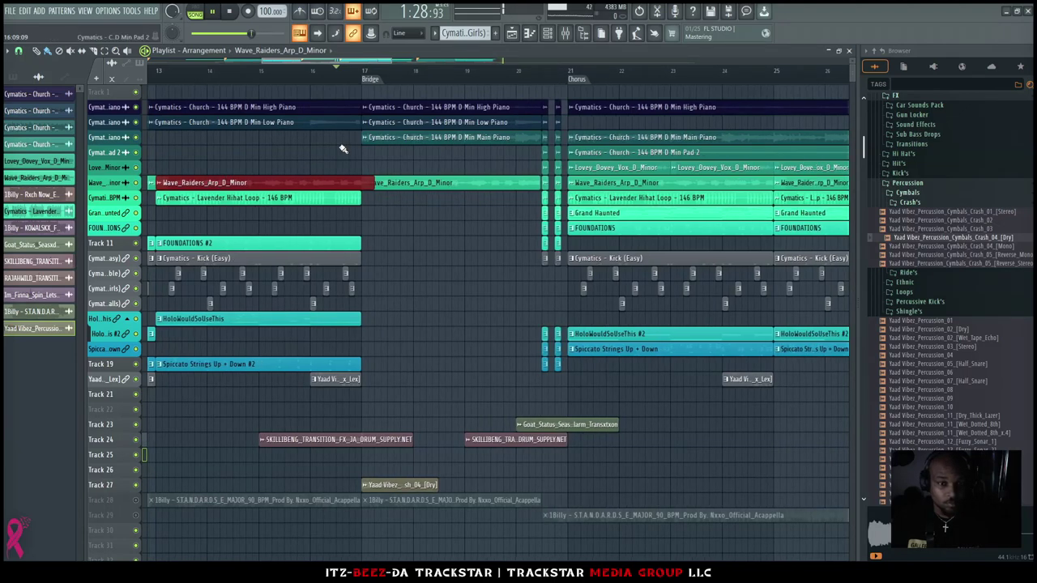
left_click_drag(352, 64, 279, 63)
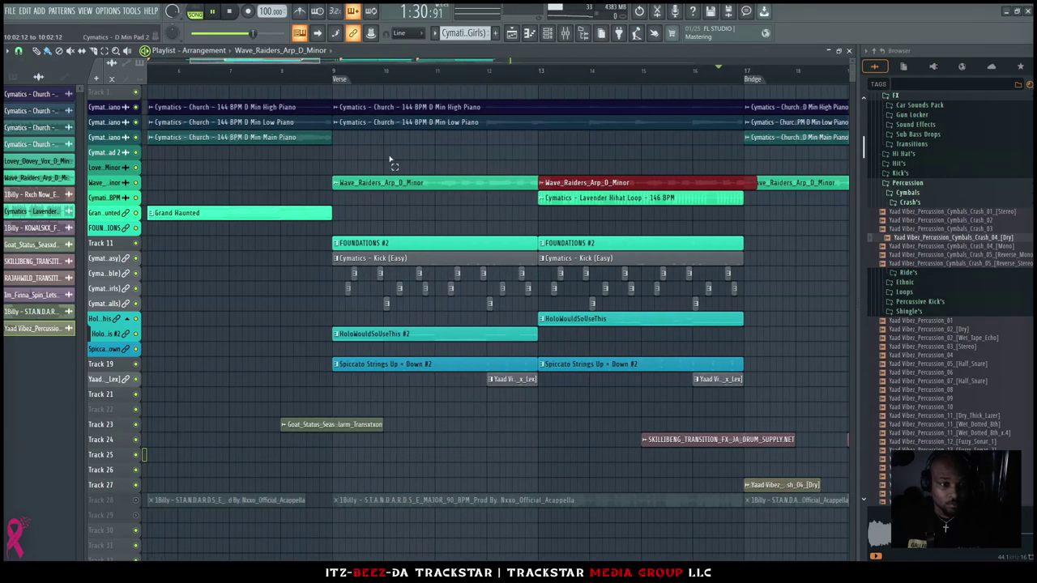
left_click(465, 187, "ctrl")
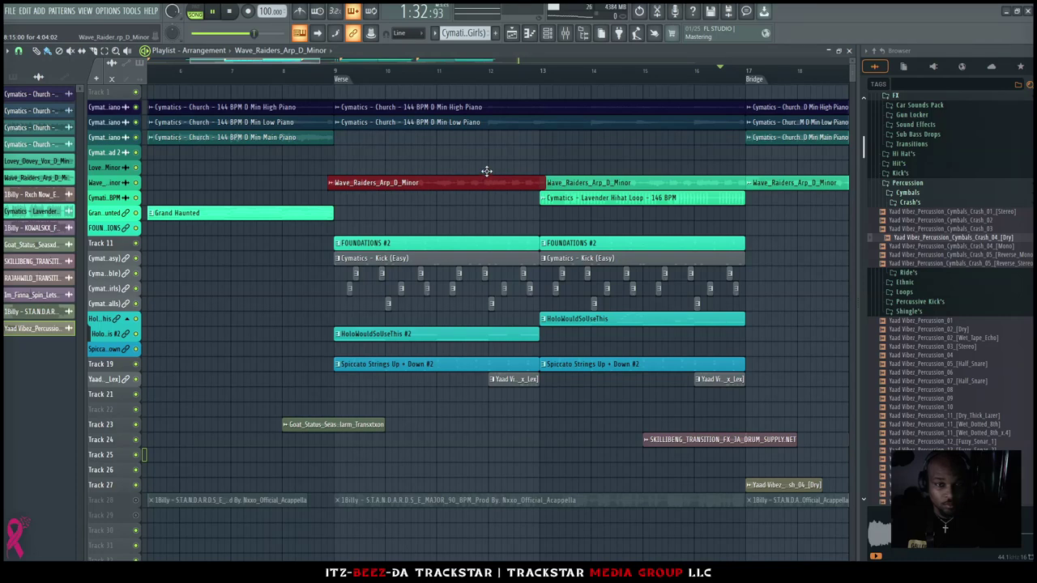
mouse_move(489, 170)
left_mouse_down()
mouse_move(487, 151)
mouse_move(487, 168)
left_mouse_up()
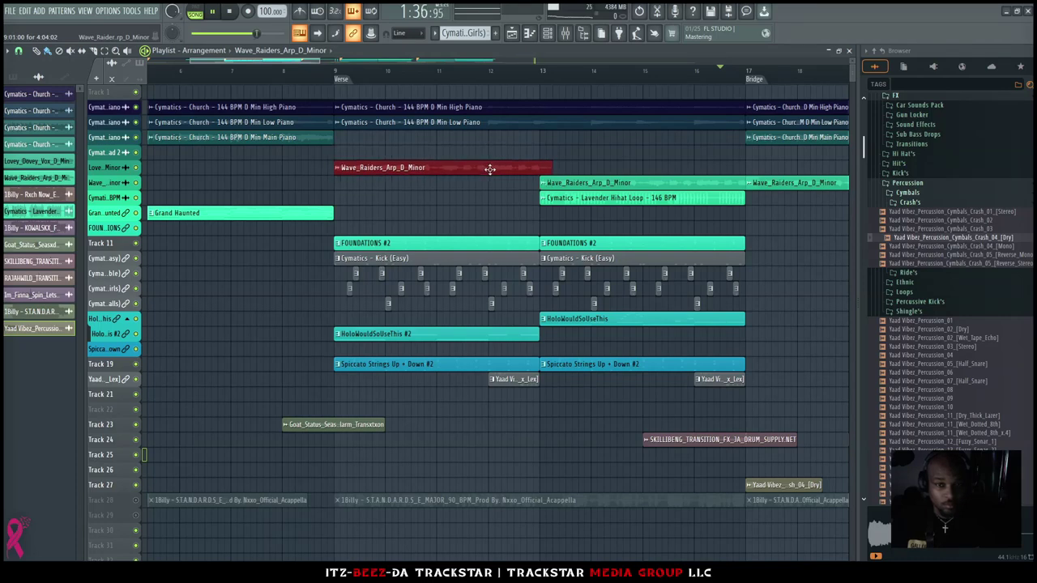
left_click_drag(490, 178, 491, 185)
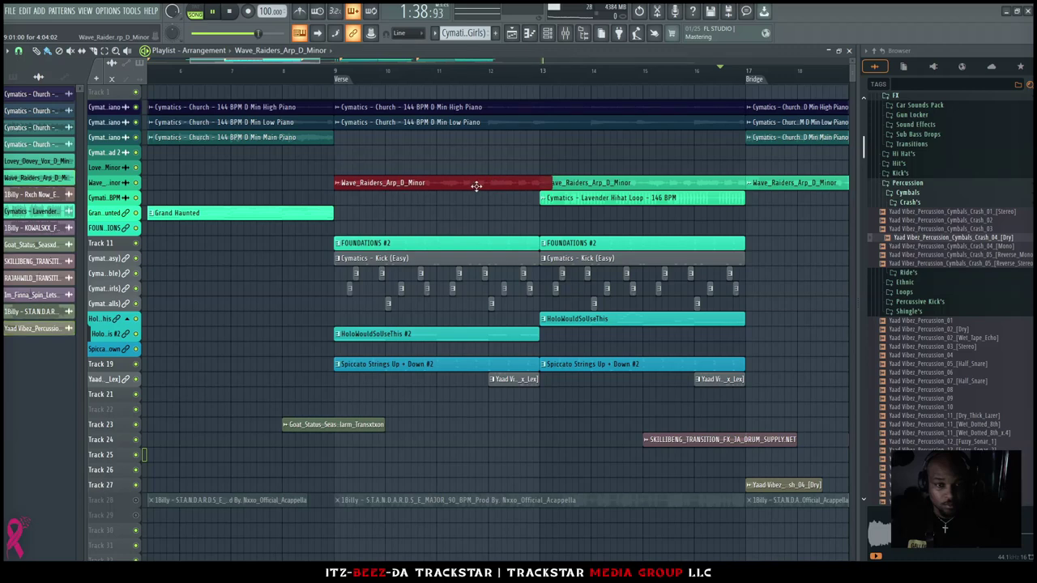
Time-stretch the Wave_Raiders_Arp_D_Minor sample to span exactly four bars and extend its Bridge clip to the first chop before the Chorus
scroll(475, 187, "down", 5)
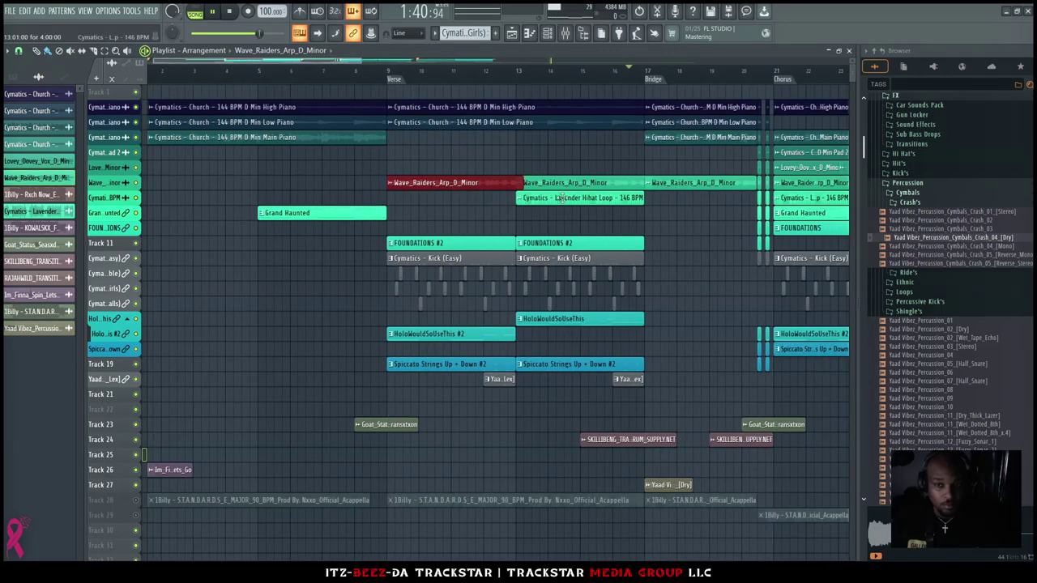
double_click(453, 183)
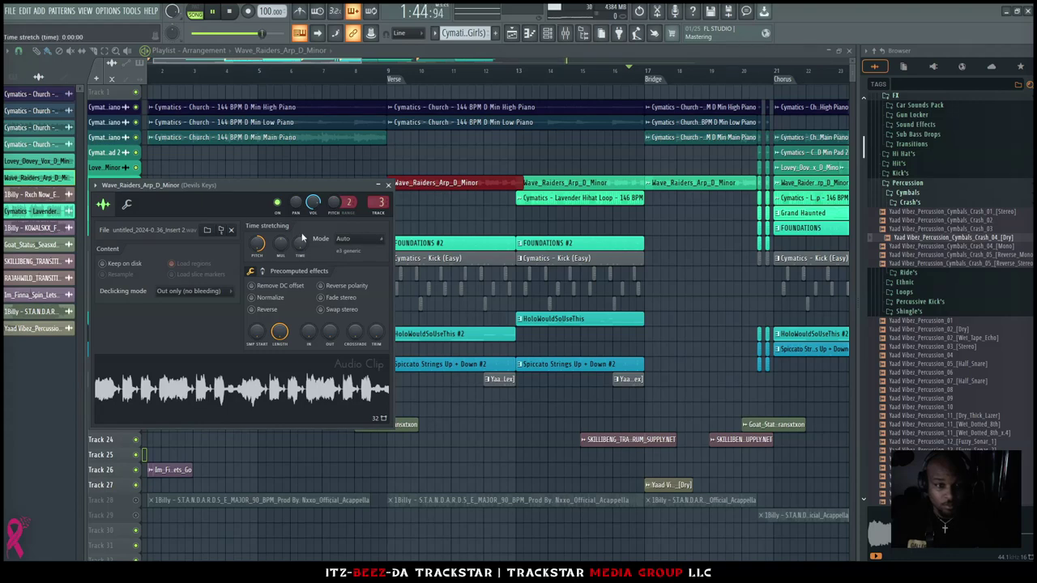
left_click_drag(299, 244, 299, 227)
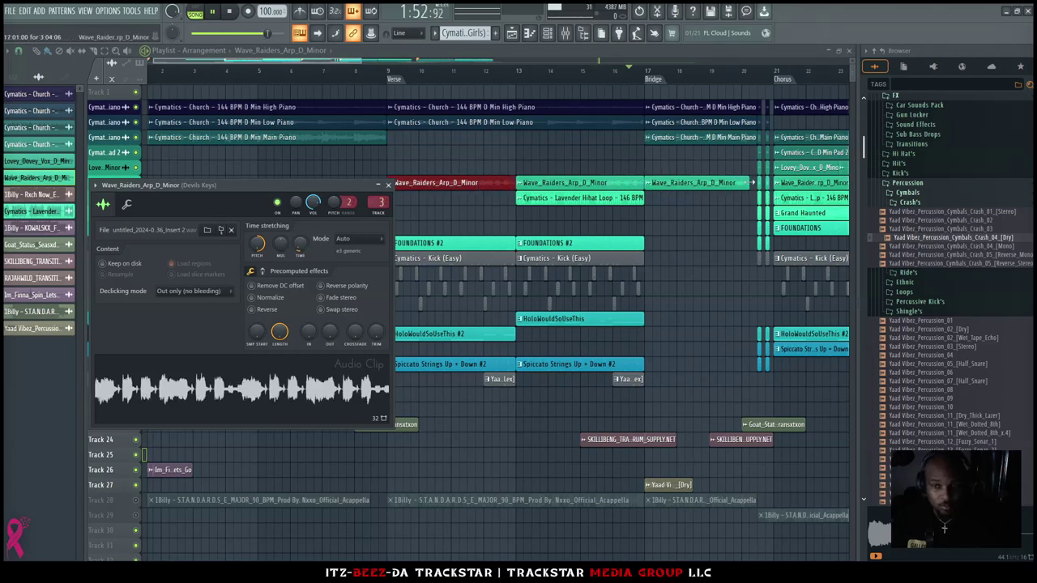
left_click_drag(749, 182, 755, 182)
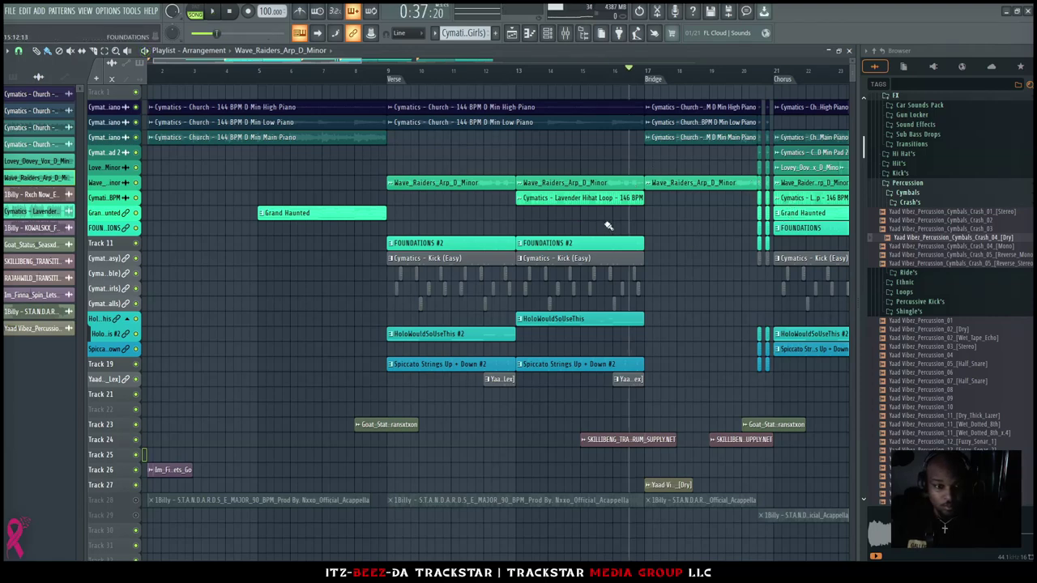
Set the Lovey_Dovey_Vox_D_Minor clip's stretching mode to Auto with a time of 2:00:00, and restart playback
scroll(608, 226, "up", 3)
scroll(636, 215, "down", 2)
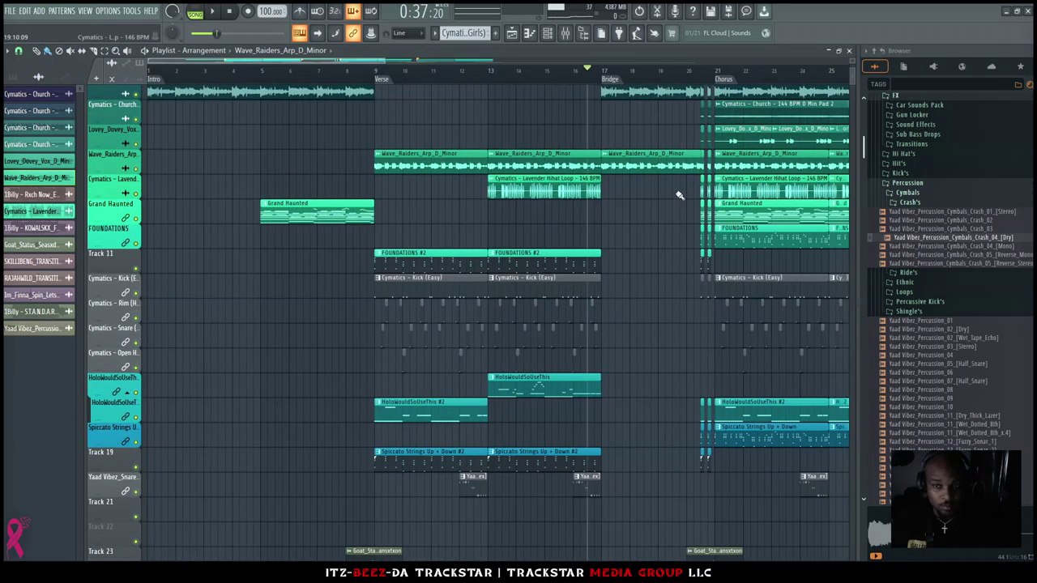
left_click_drag(676, 228, 463, 230)
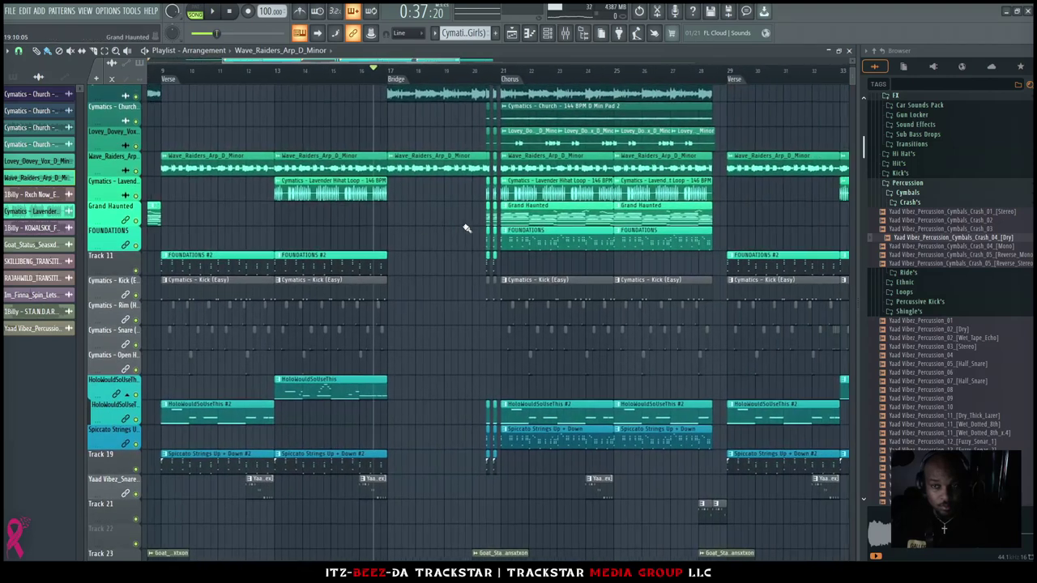
double_click(572, 140)
left_click(328, 225)
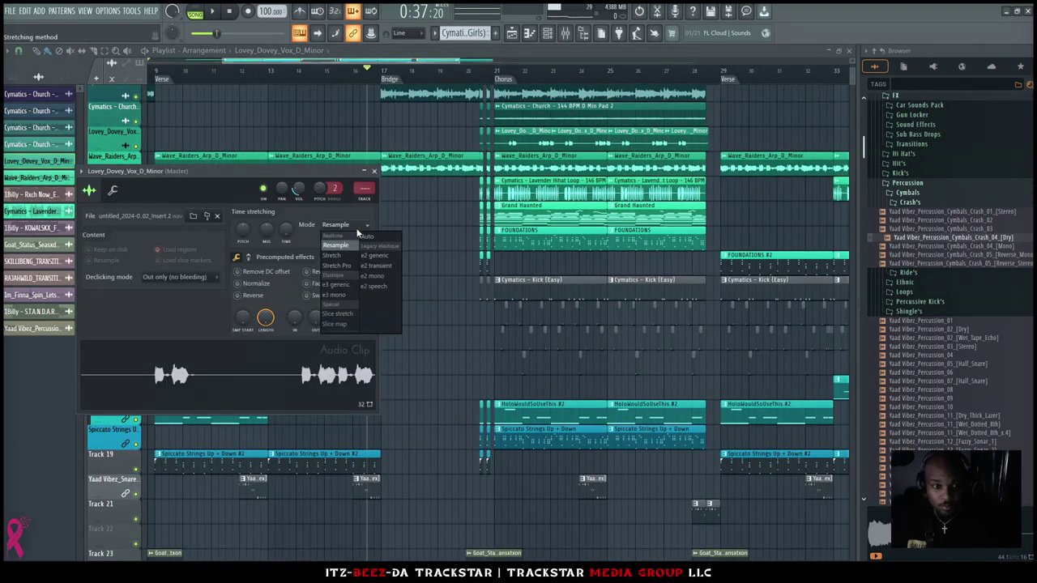
left_click(283, 231)
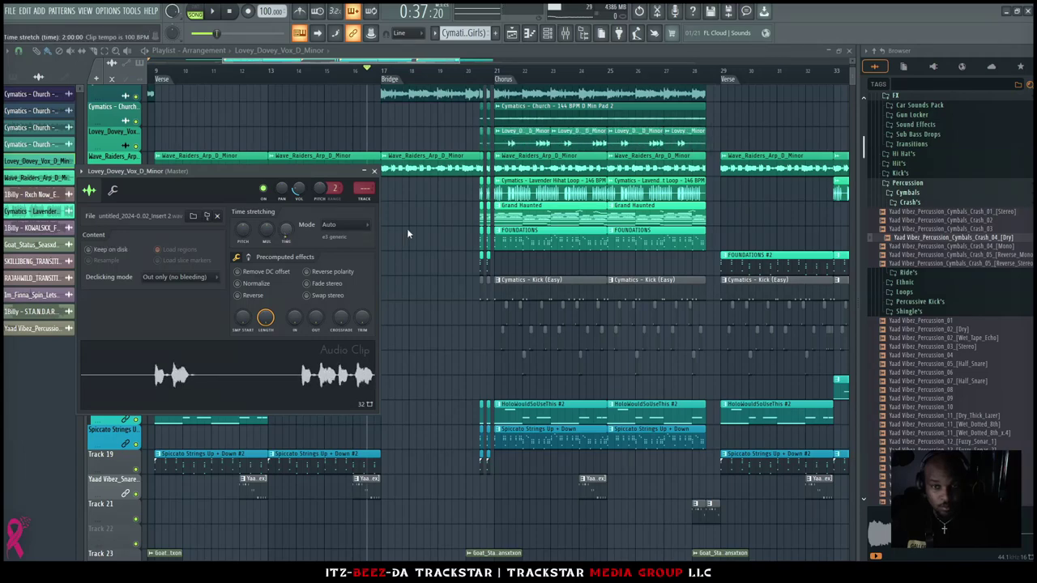
key("space")
key("Escape")
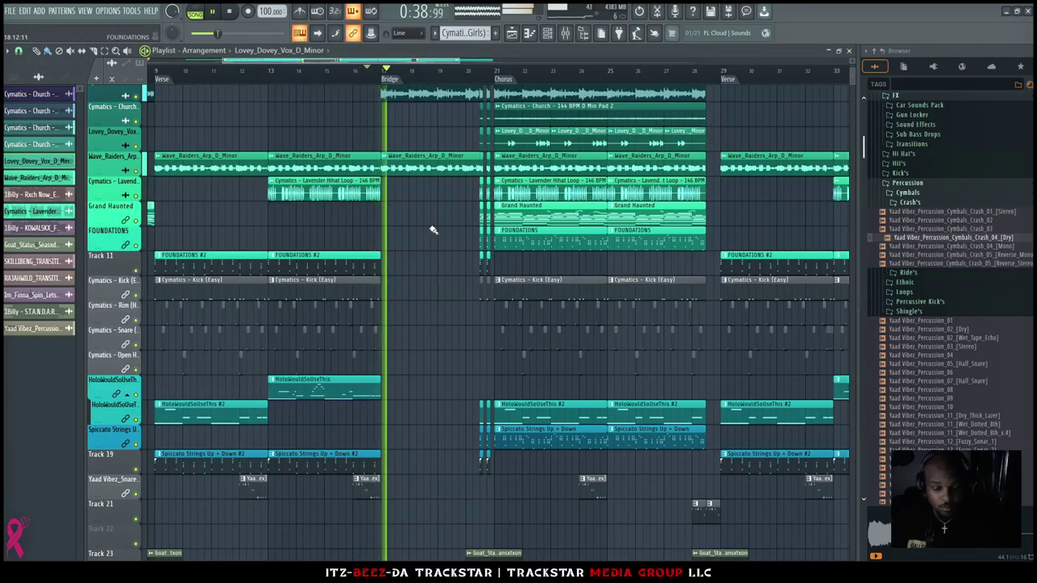
Check the Master's level in its FabFilter Pro-L 2 limiter during playback, and return to the full arrangement
right_click(434, 230, "ctrl")
key("F9")
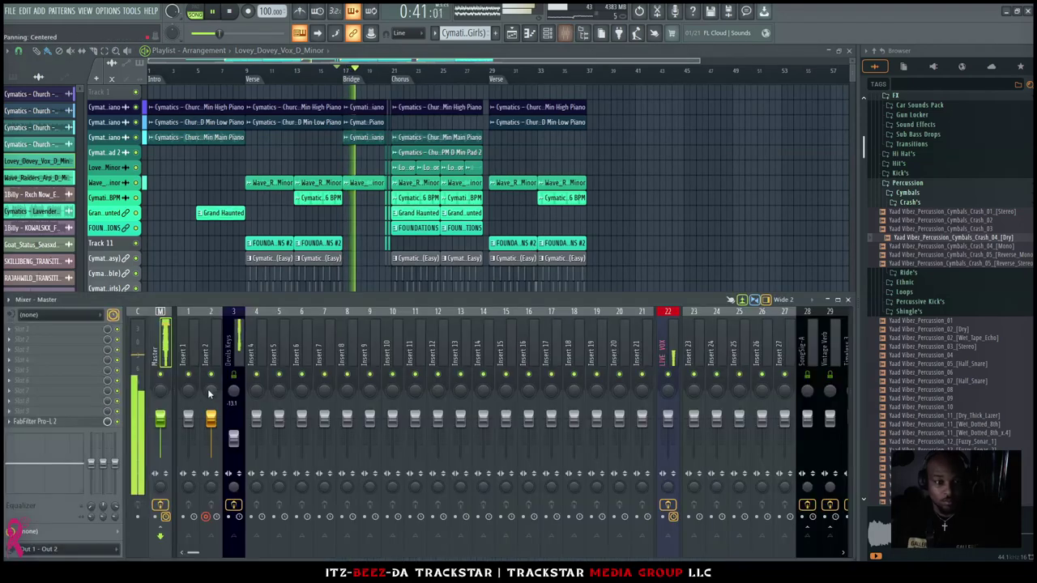
left_click(58, 423)
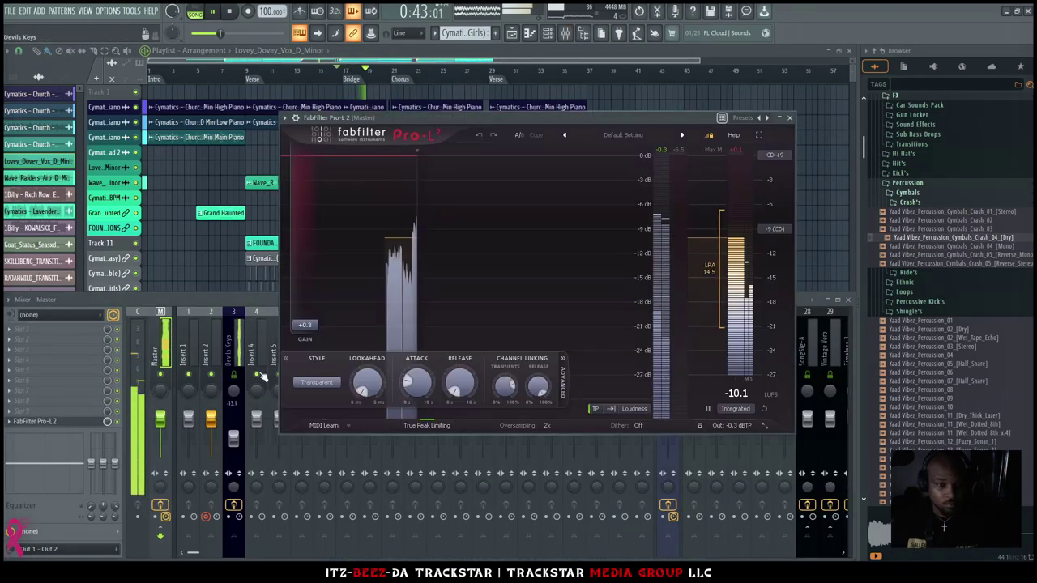
left_click(791, 118)
key("F9")
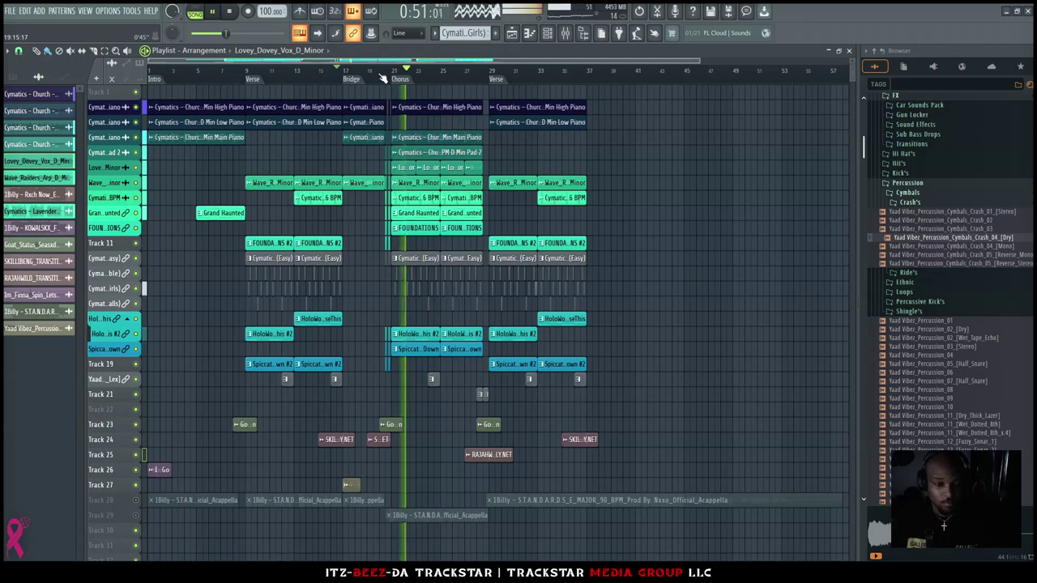
Add another Crash_04_[Dry] clip on Track 27 at the Chorus marker, bar 21
left_click(396, 485)
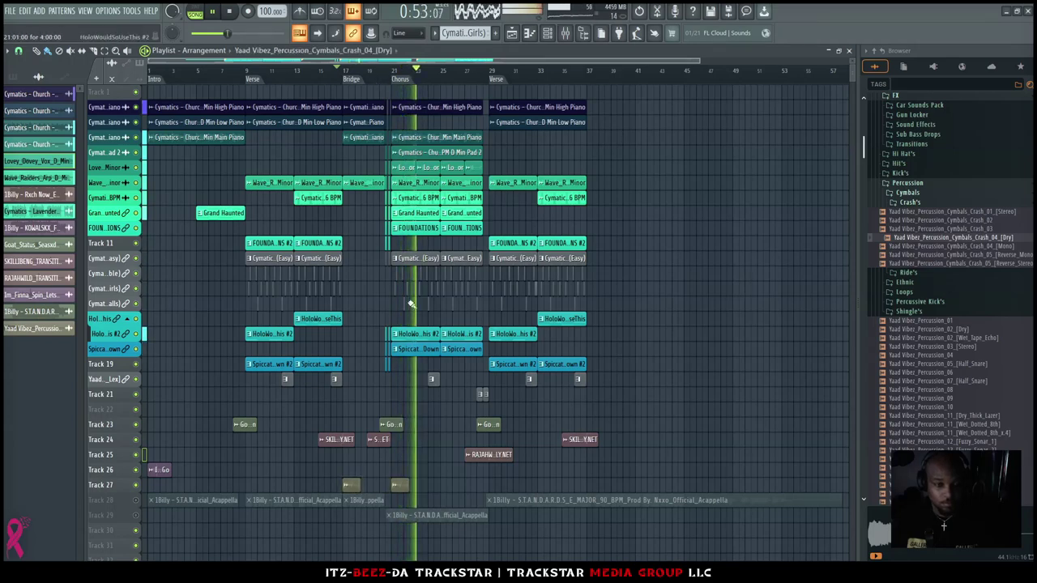
Play back the Bridge-to-Chorus transition and check the SKILLIBENG transition clip on Track 24
left_click(379, 71)
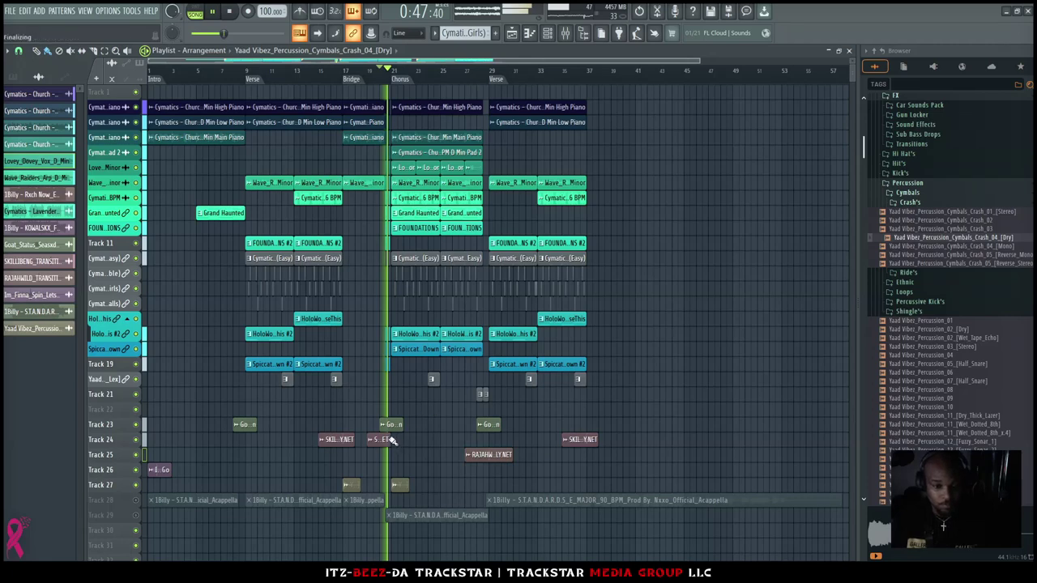
left_click_drag(391, 439, 405, 440)
key("space")
key("space")
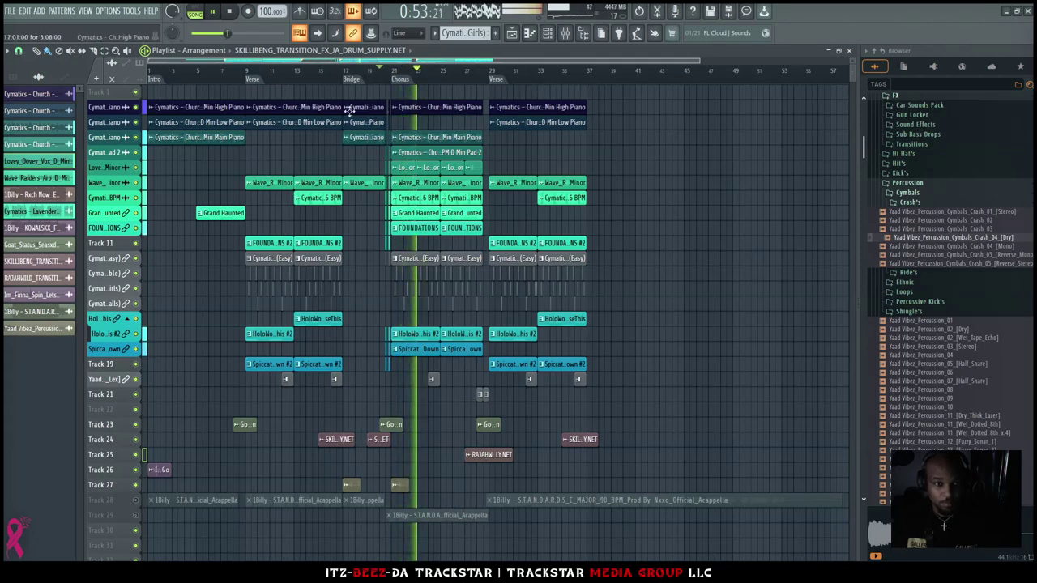
Copy the first Chorus section's clips, without the acapella, to bar 37 and add a Chorus marker there
double_click(406, 81)
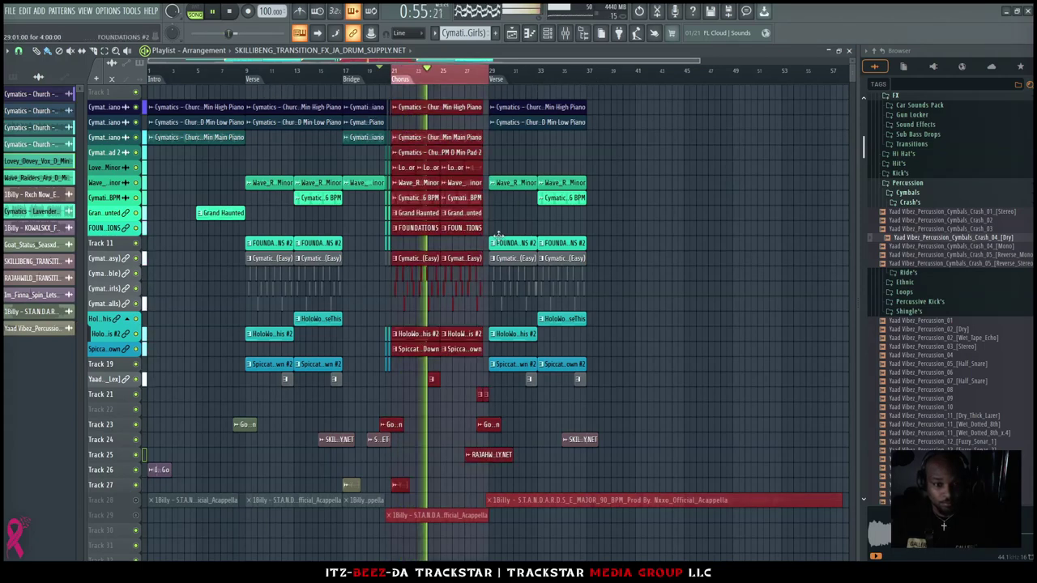
left_click_drag(458, 514, 534, 498)
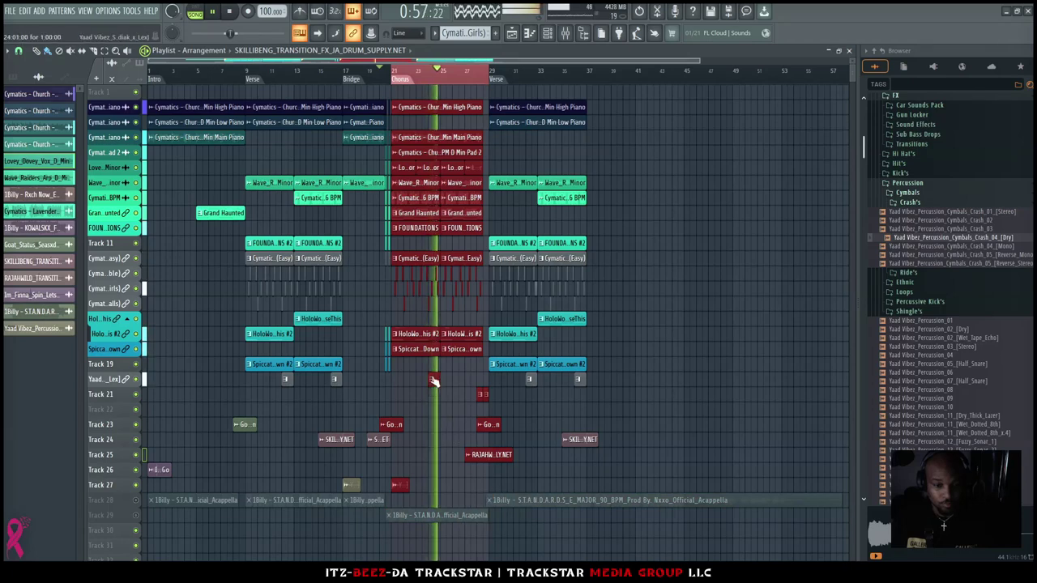
left_click_drag(415, 340, 615, 343)
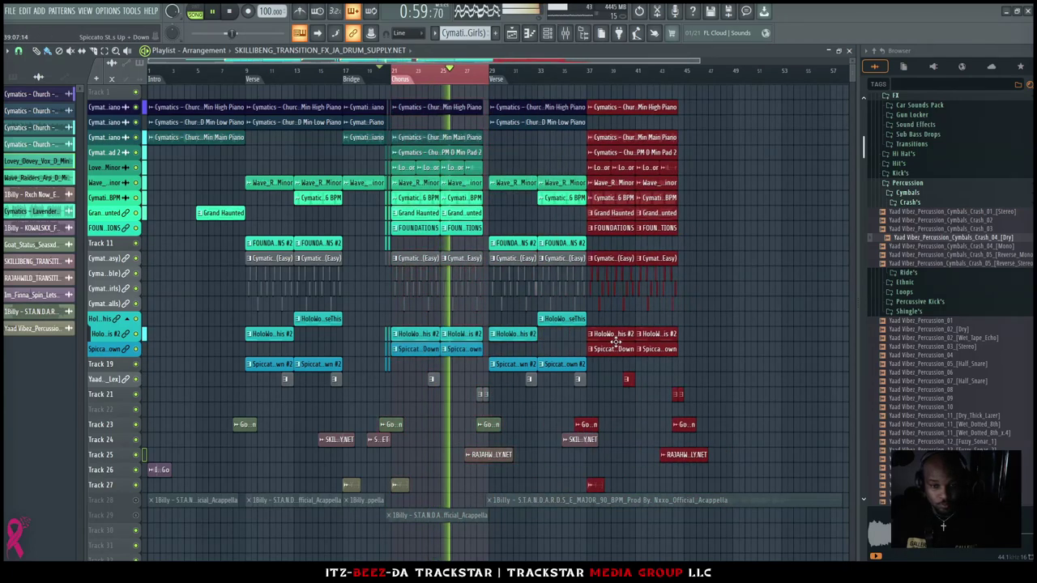
right_click(590, 85)
left_click(596, 89)
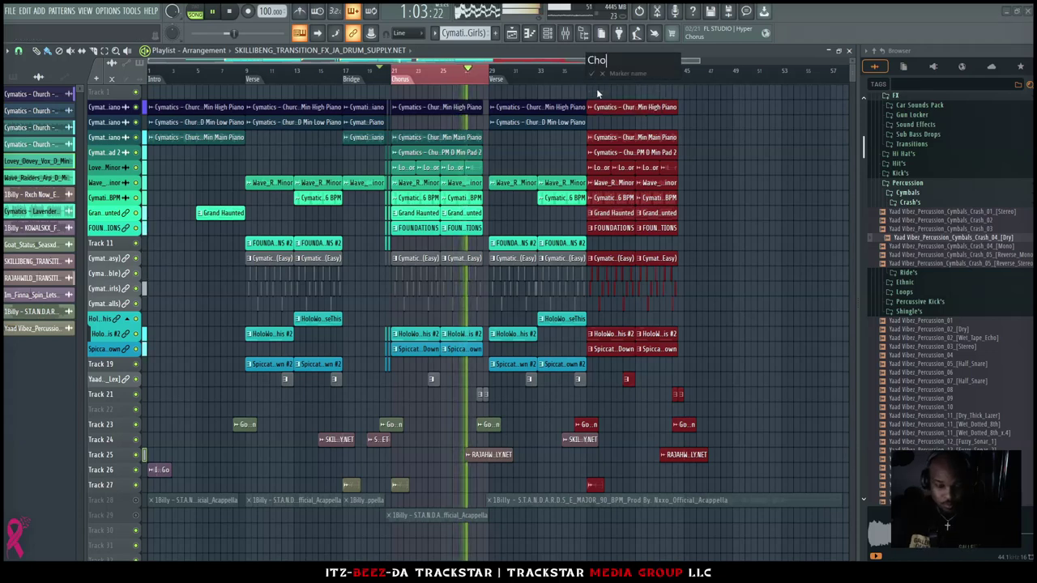
Copy the first Verse section's clips, without the acapella, to bar 45 and remove the overlapping duplicate clip on Track 23
double_click(256, 79)
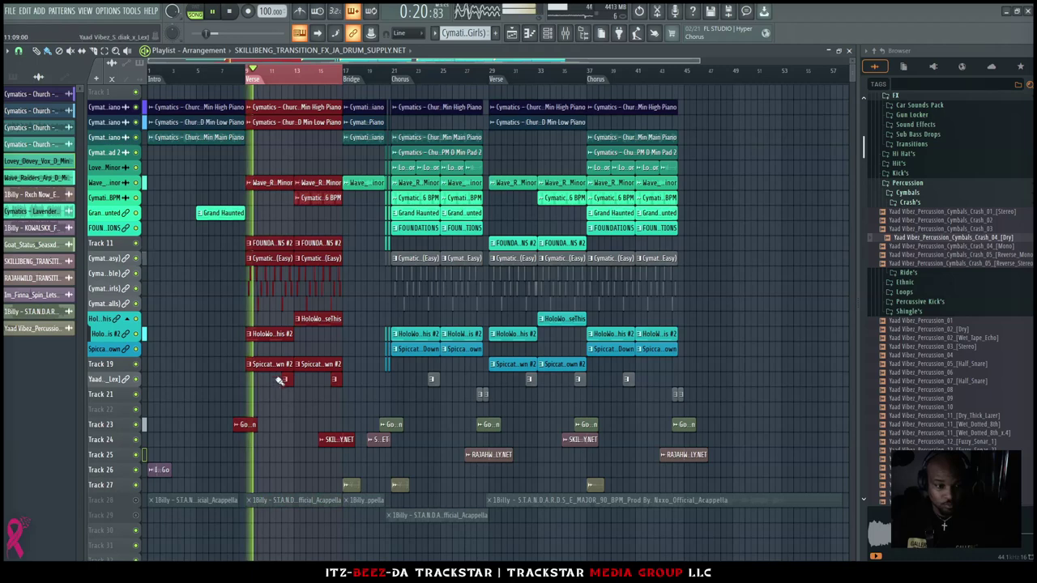
key("ctrl+v")
left_click_drag(724, 364, 705, 369)
right_click(700, 424)
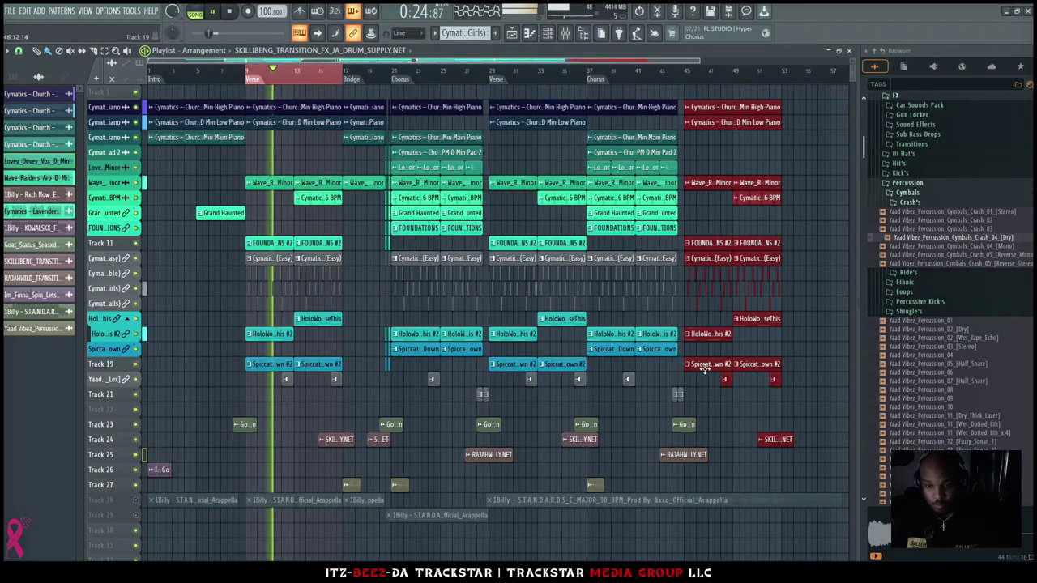
Add a marker named Outro at bar 45 and deselect the copied clips
right_click(687, 75)
left_click(700, 85)
type("Outro")
key("Return")
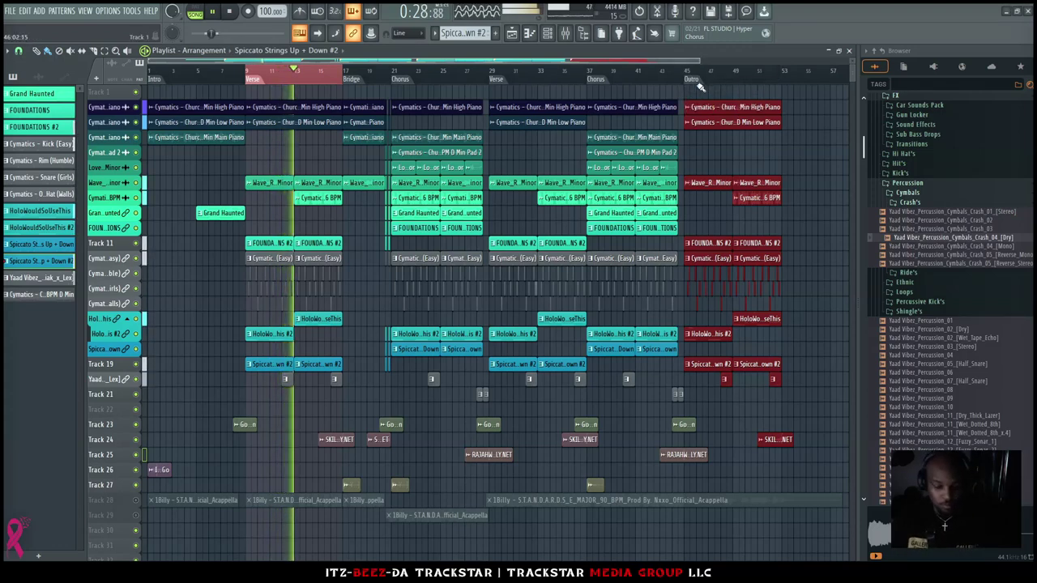
key("ctrl+d")
Place another Im_Finna_Spin_Lets_Go clip on Track 26 at bar 53, and play the arrangement's ending through before stopping
left_click(680, 78)
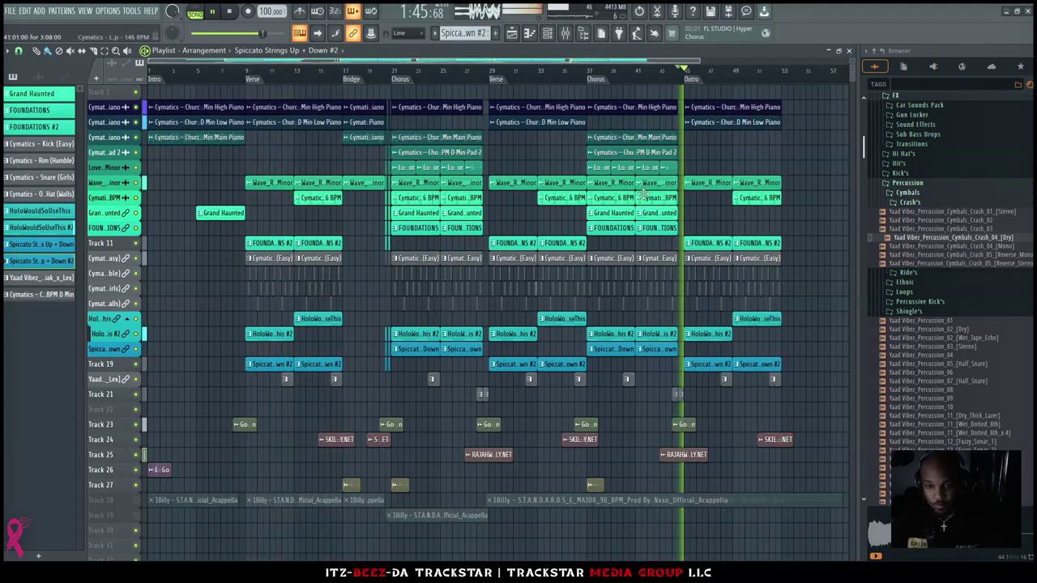
left_click(160, 470)
left_click(788, 470)
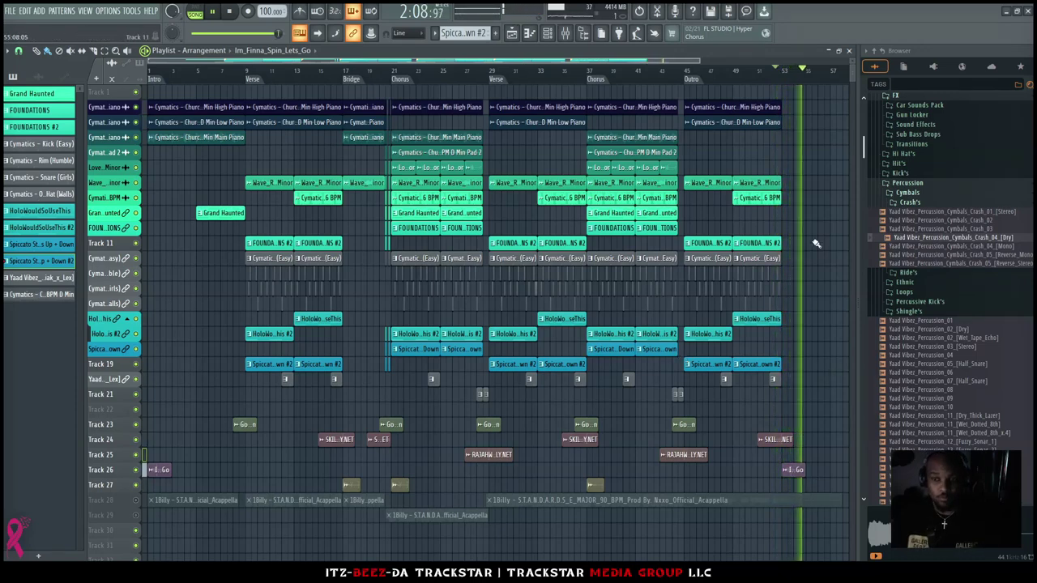
key("space")
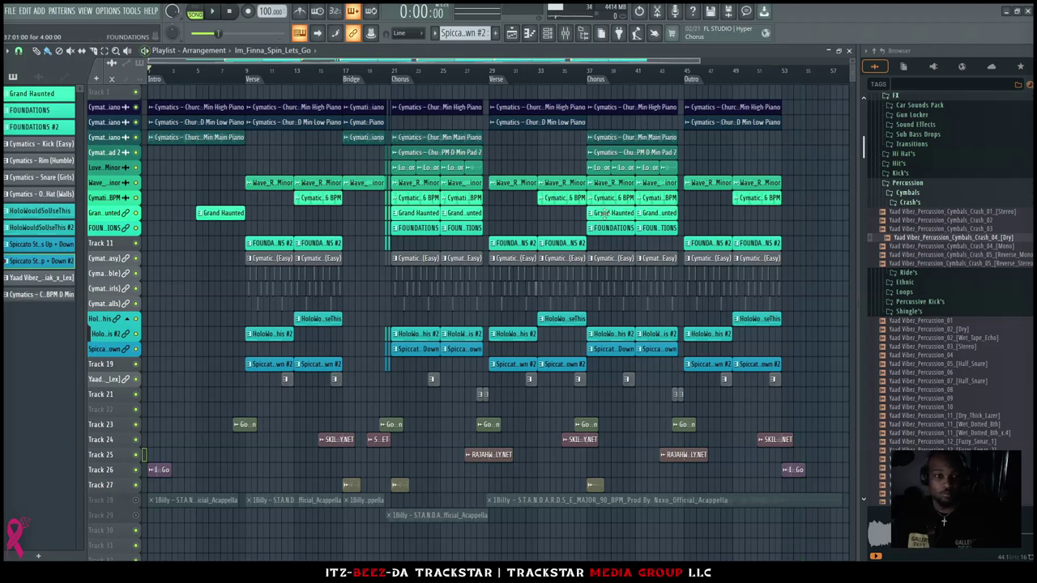